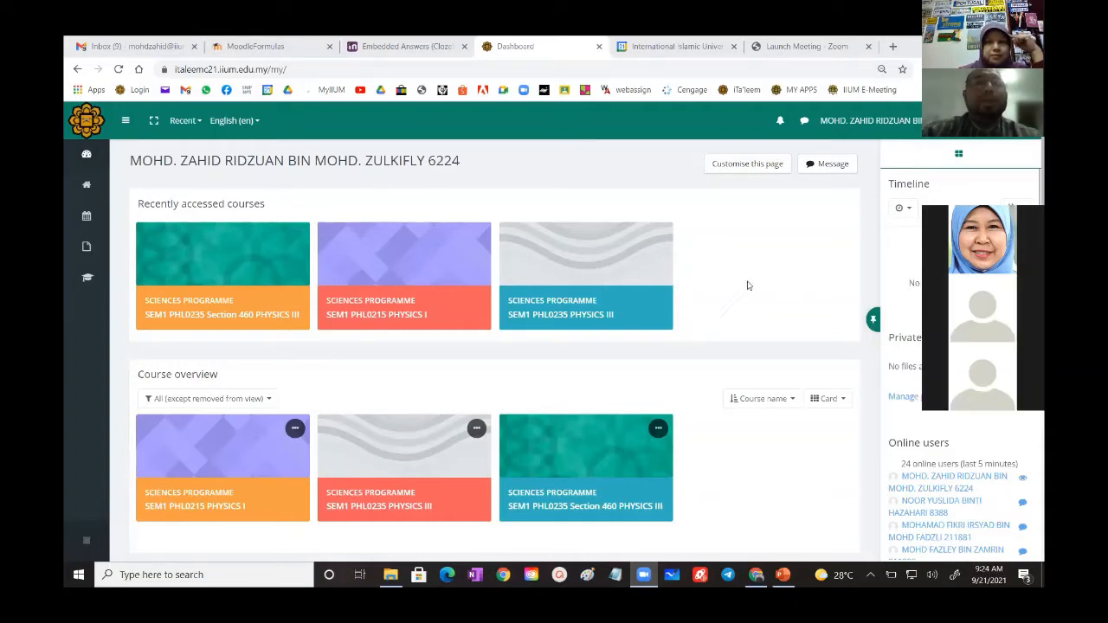
- Open the question bank of the SEM1 PHL0235 Section 460 PHYSICS III course
{"action": "left_click", "coordinate": [240, 258]}
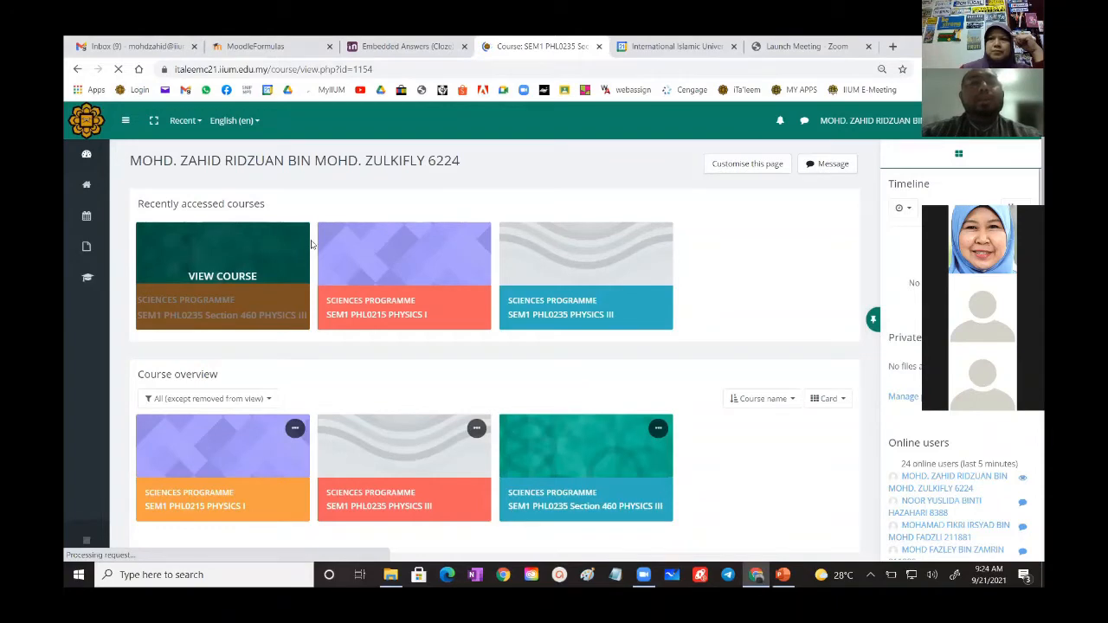
{"action": "scroll", "coordinate": [628, 346], "scroll_direction": "down", "scroll_amount": 10}
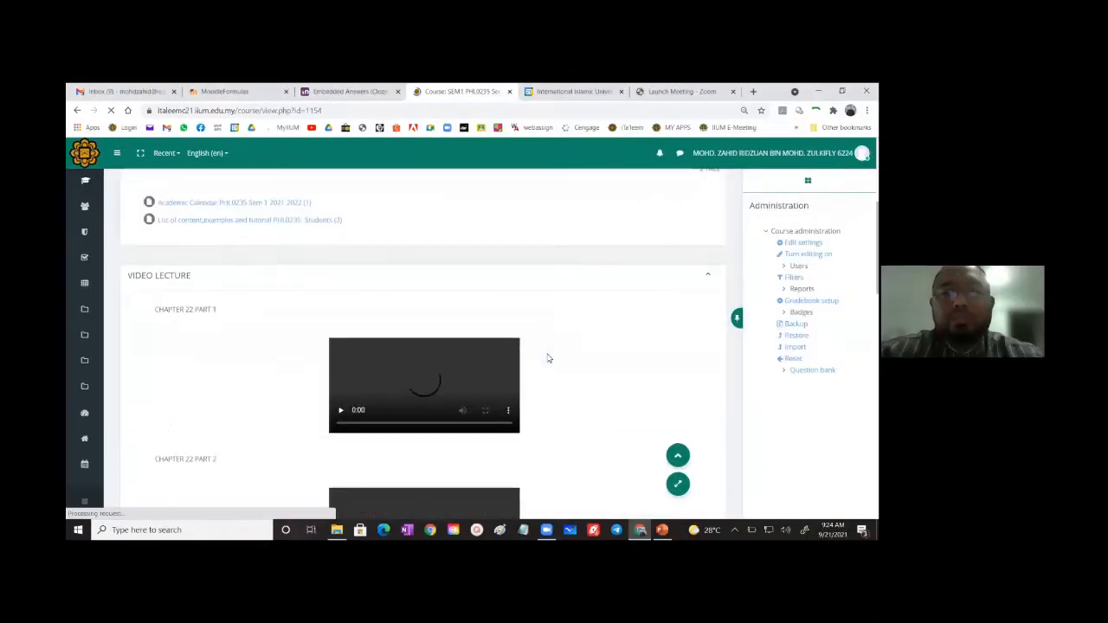
{"action": "scroll", "coordinate": [543, 367], "scroll_direction": "up", "scroll_amount": 2}
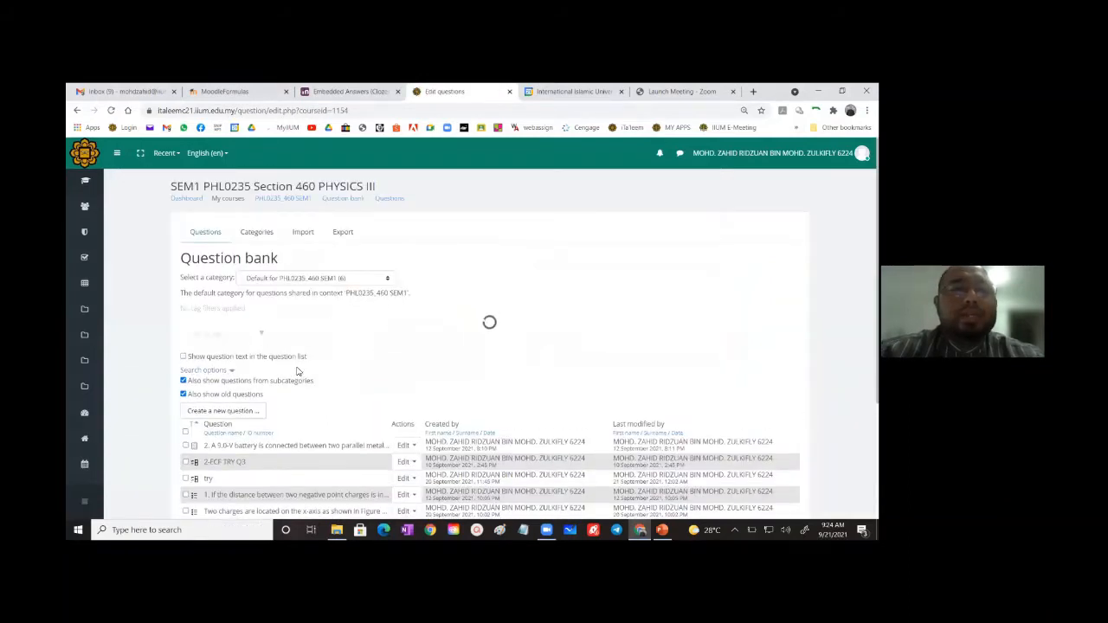
- Create a new question of the Multiple choice type in the question bank
{"action": "scroll", "coordinate": [234, 310], "scroll_direction": "down", "scroll_amount": 2}
{"action": "left_click", "coordinate": [230, 305]}
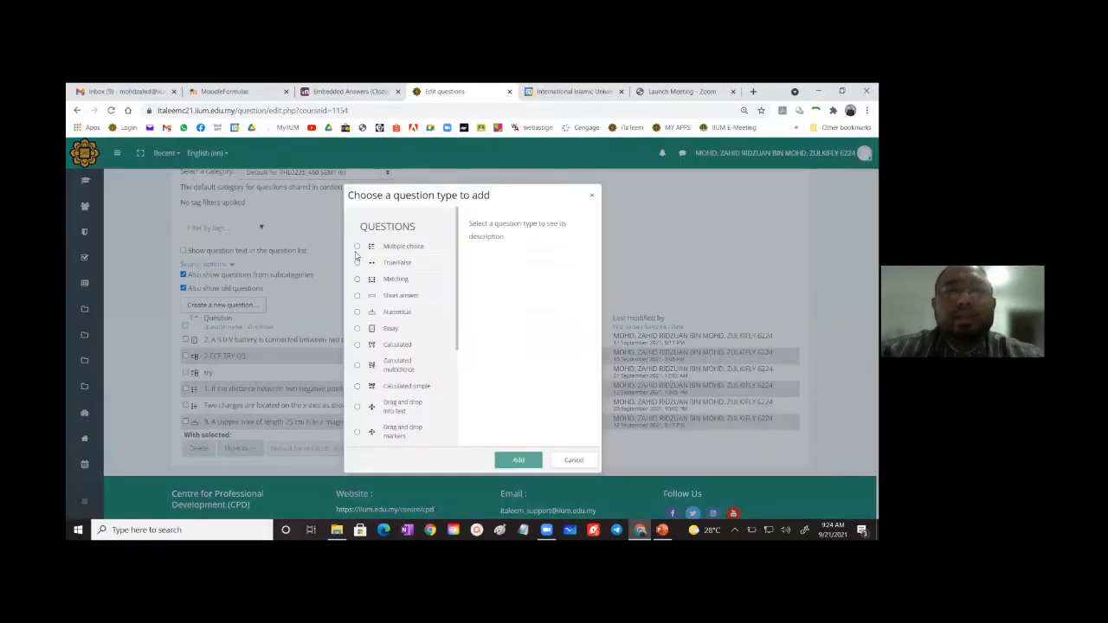
{"action": "left_click", "coordinate": [357, 248]}
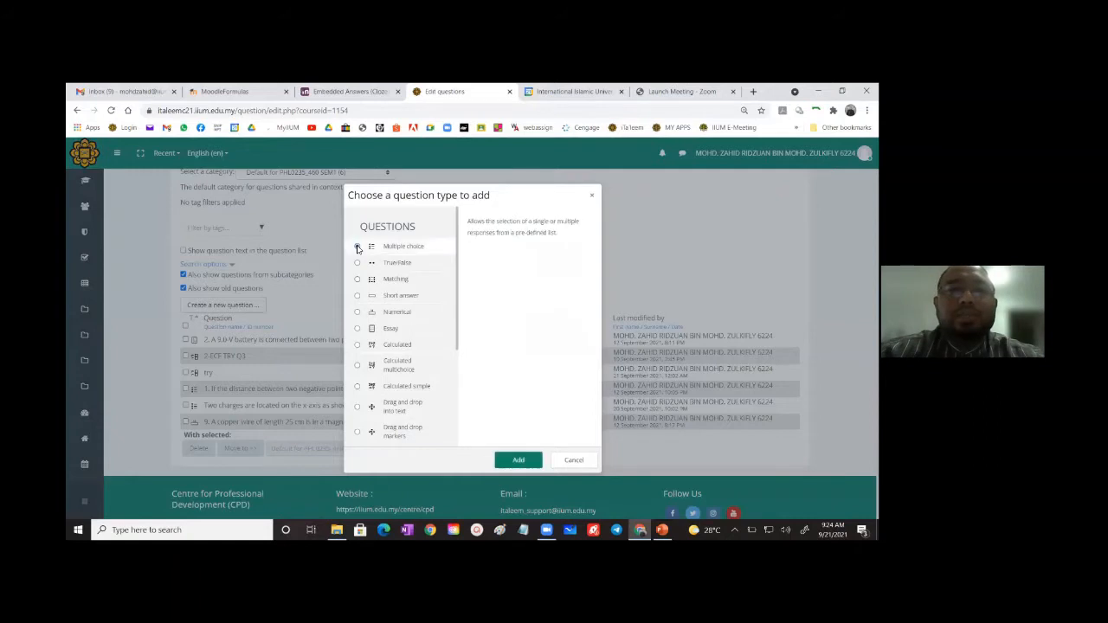
{"action": "left_click", "coordinate": [527, 460]}
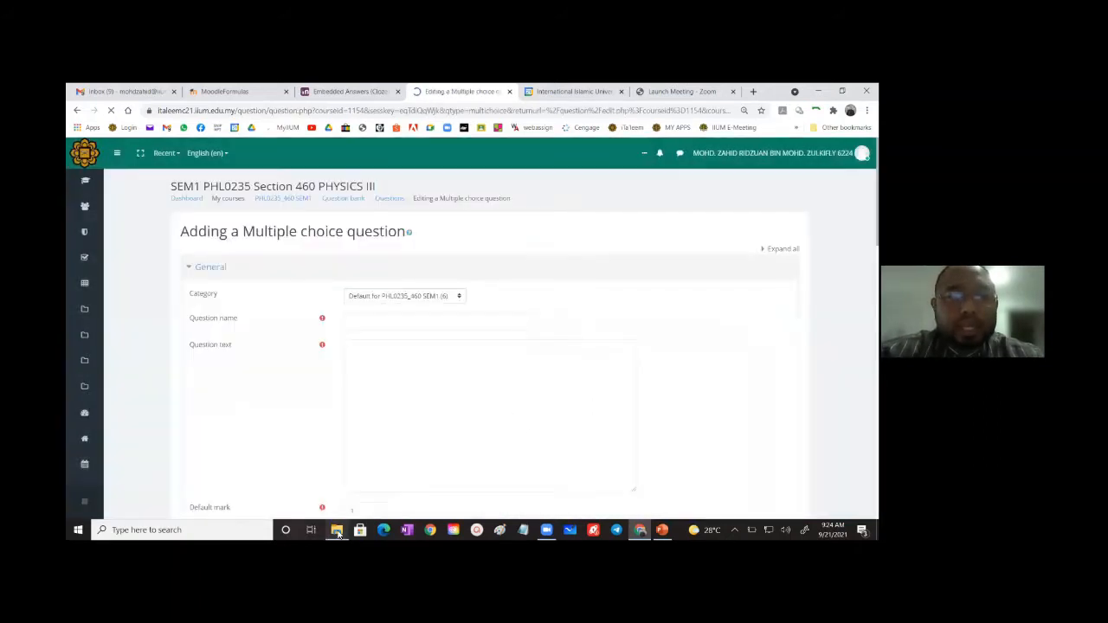
- Open MCQ SAMPLE.rtf from the ITALEEM STEM ASSESSMENT folder in Word
{"action": "left_click", "coordinate": [337, 530]}
{"action": "left_click", "coordinate": [451, 216]}
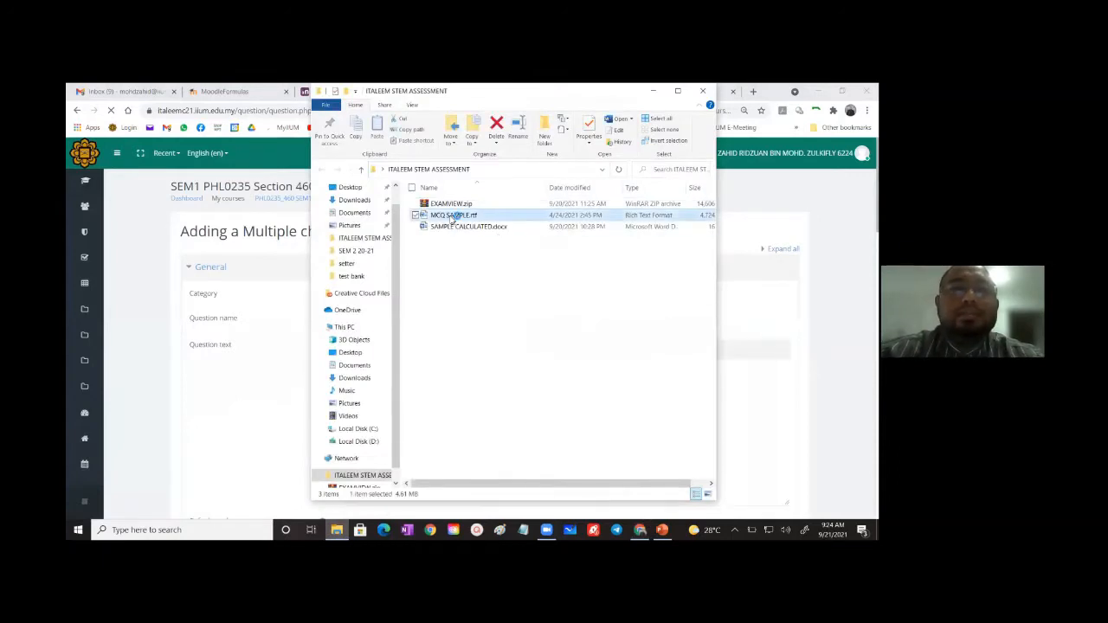
{"action": "double_click", "coordinate": [451, 216]}
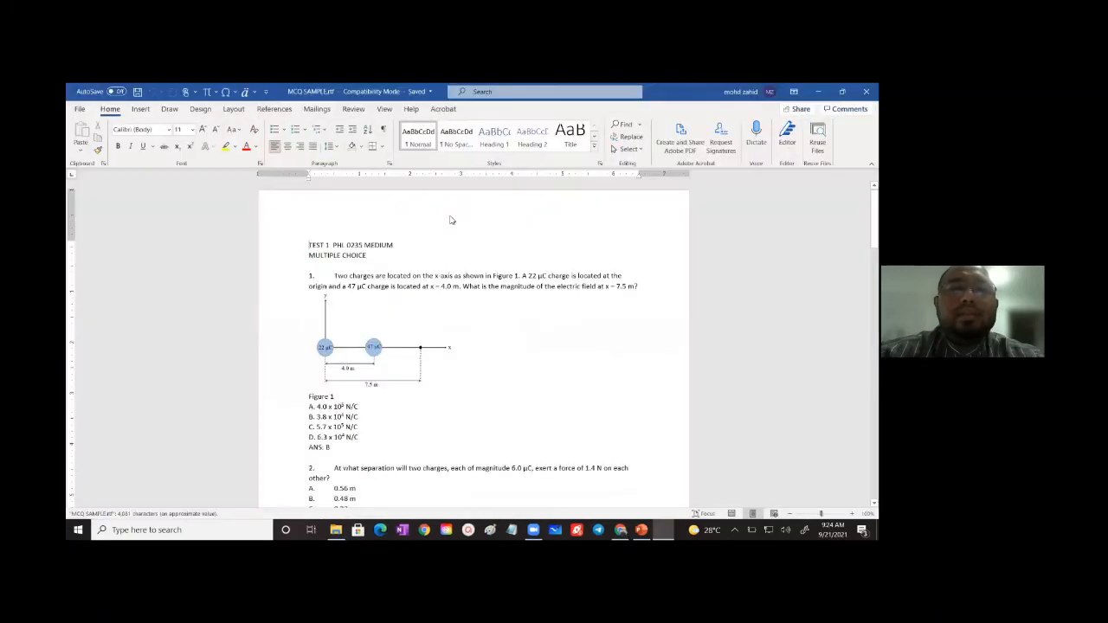
- Copy the text of question 1 about the two charges on the x-axis from the Word document into the new question's Question text
{"action": "scroll", "coordinate": [418, 344], "scroll_direction": "down", "scroll_amount": 2}
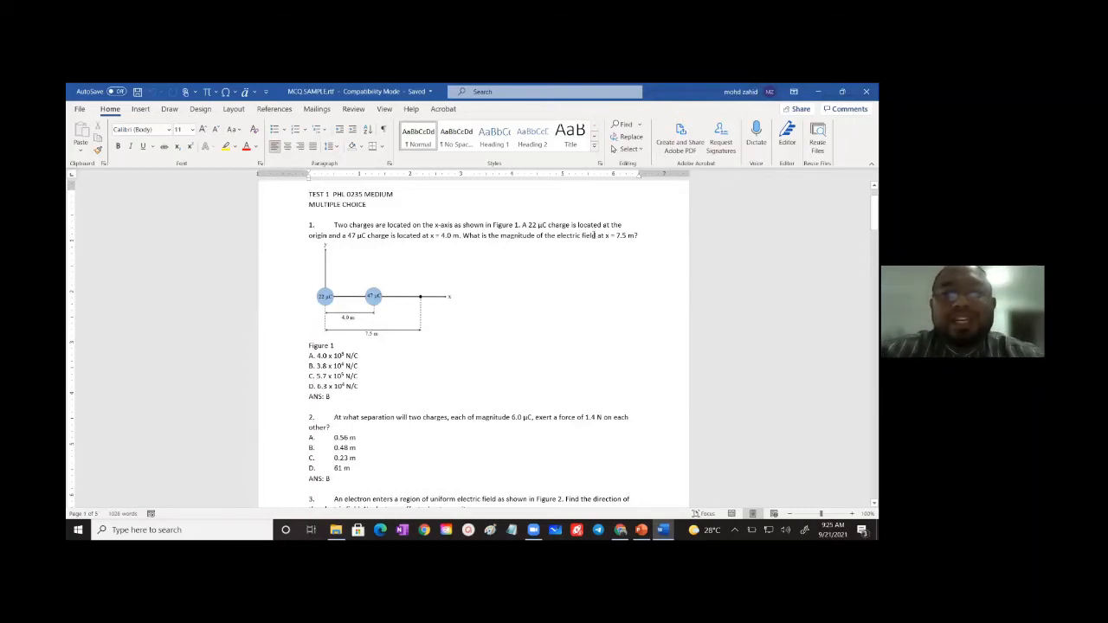
{"action": "left_click_drag", "start_coordinate": [639, 235], "coordinate": [337, 226]}
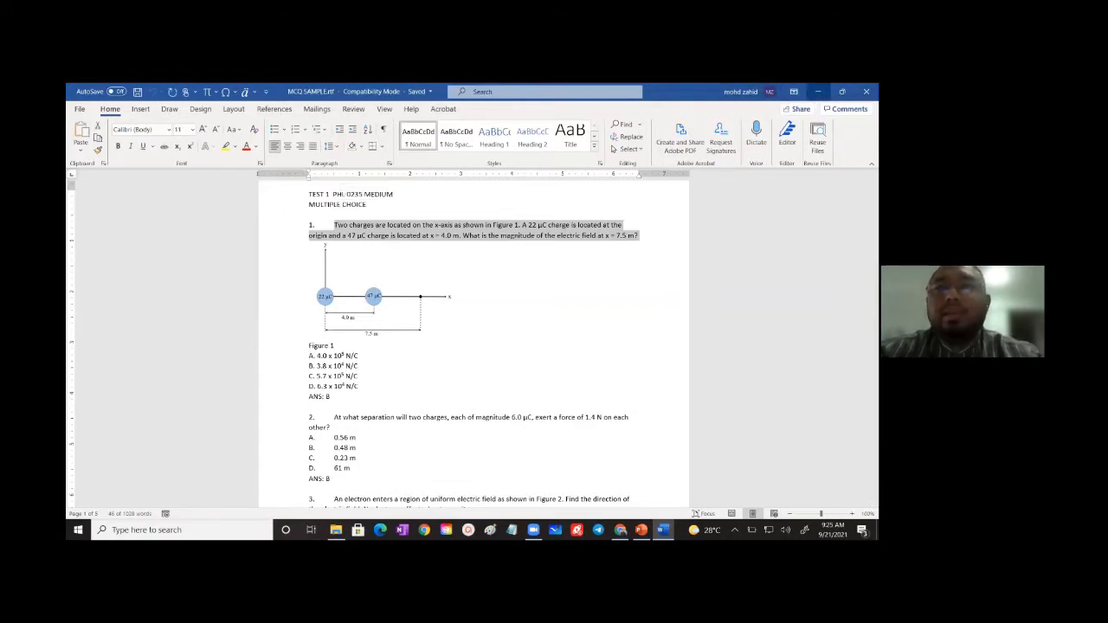
{"action": "left_click", "coordinate": [816, 91]}
{"action": "left_click", "coordinate": [272, 358]}
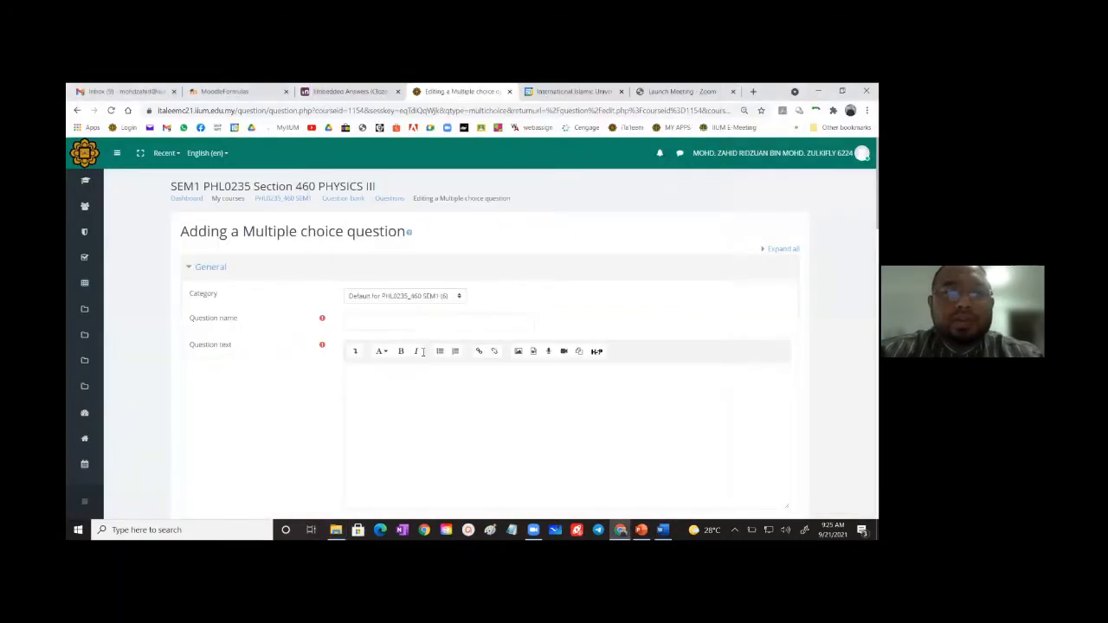
{"action": "left_click", "coordinate": [400, 389]}
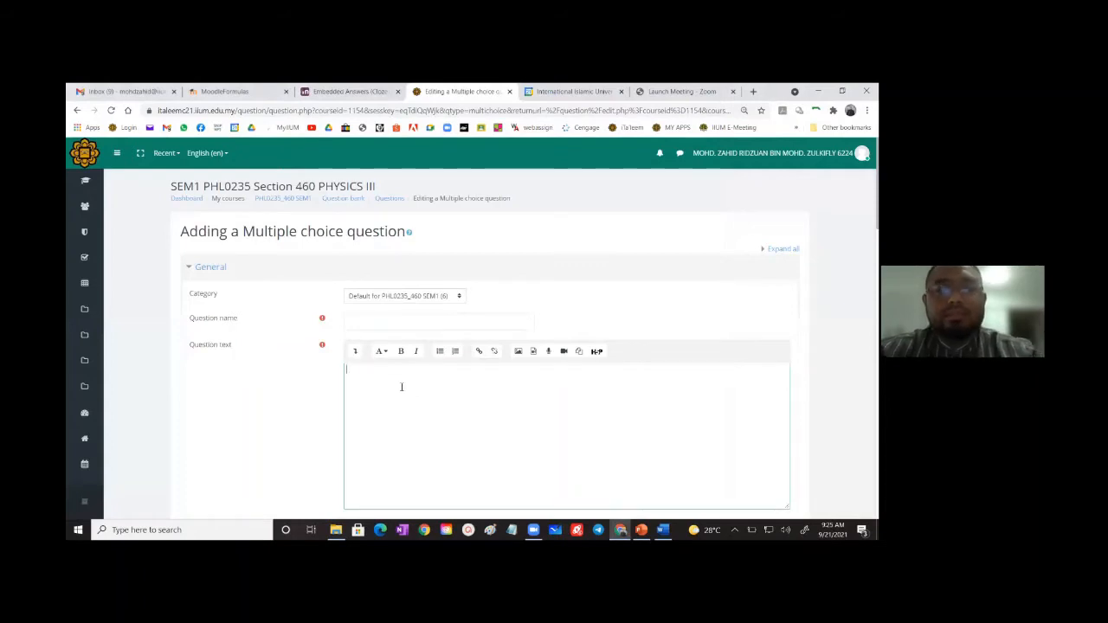
{"action": "type", "text": "Two charges are located on the x-axis as shown in Figure 1. A 22 μC charge is located at the origin and a 47 μC charge is located at x = 4.0 m. What is the magnitude of the electric field at x = 7.5 m?"}
- Paste the same copied question 1 text as the Question name
{"action": "scroll", "coordinate": [437, 389], "scroll_direction": "down", "scroll_amount": 1}
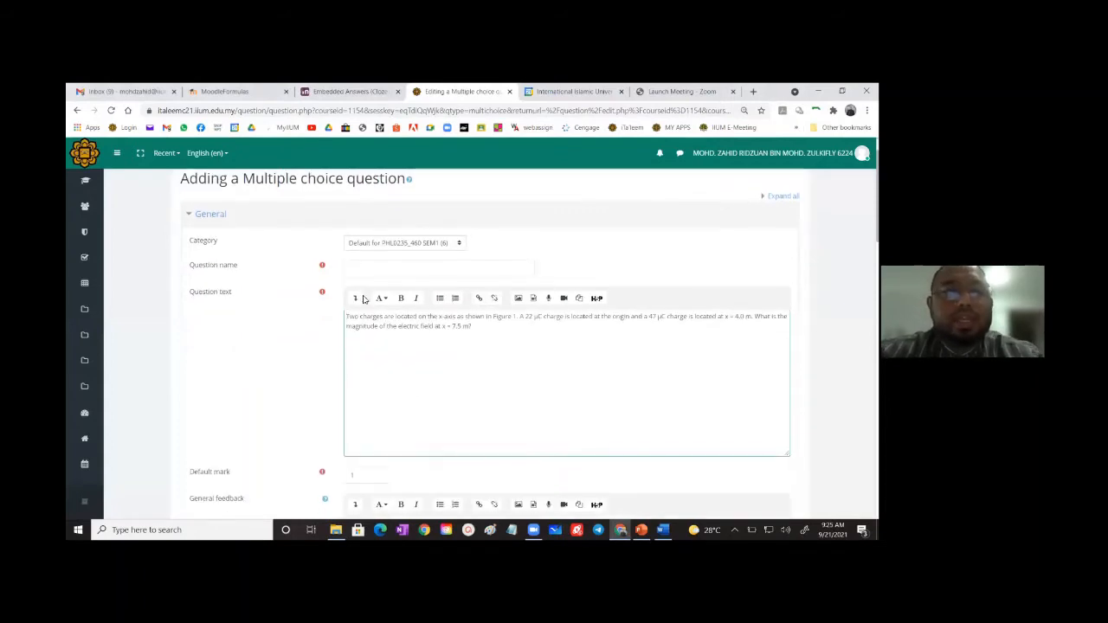
{"action": "left_click", "coordinate": [370, 268]}
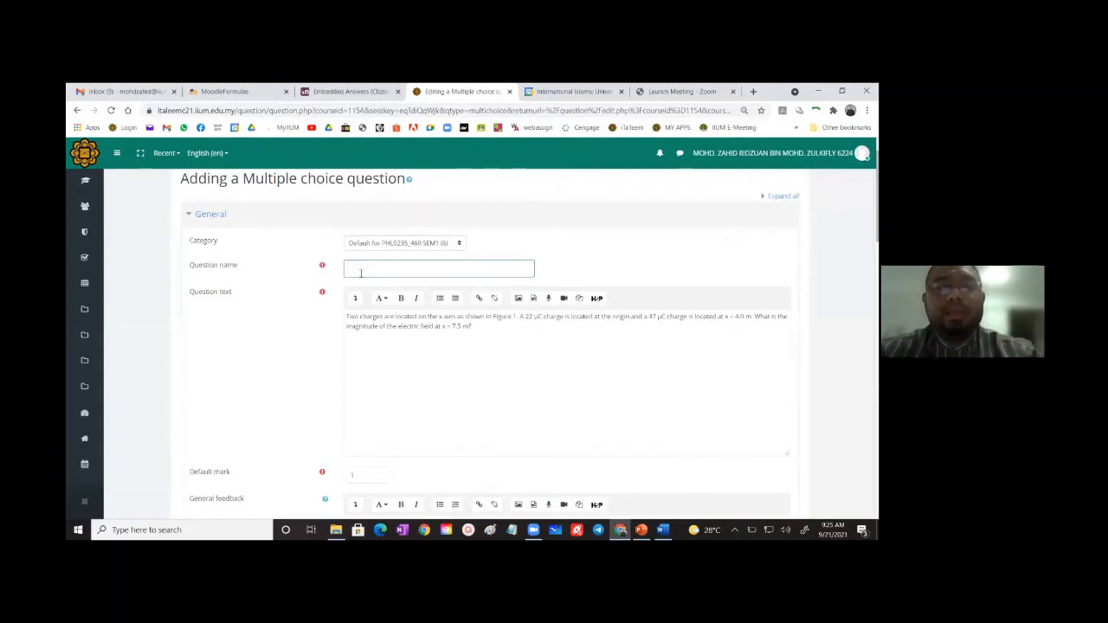
{"action": "type", "text": "Two charges are located on the x-axis as shown in Figure 1. A 22 μC charge is located at the origin and a 47 μC charge is located at x = 4.0 m. What is the magnitude of the electric field at x = 7.5 m?"}
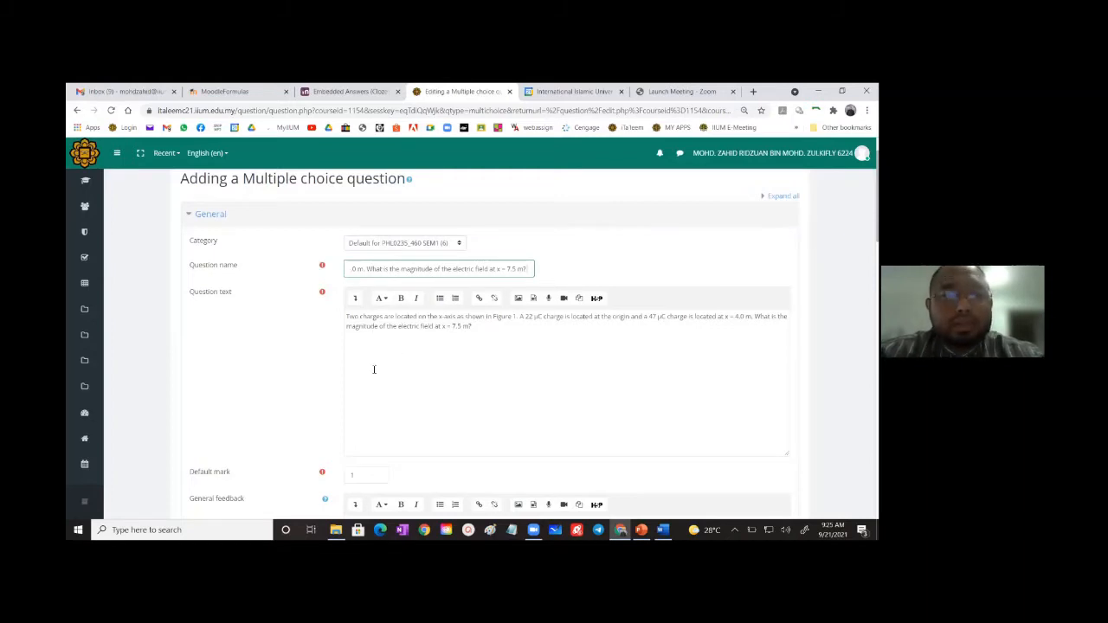
- Set the numbering of the answer choices to No numbering
{"action": "scroll", "coordinate": [374, 369], "scroll_direction": "down", "scroll_amount": 1}
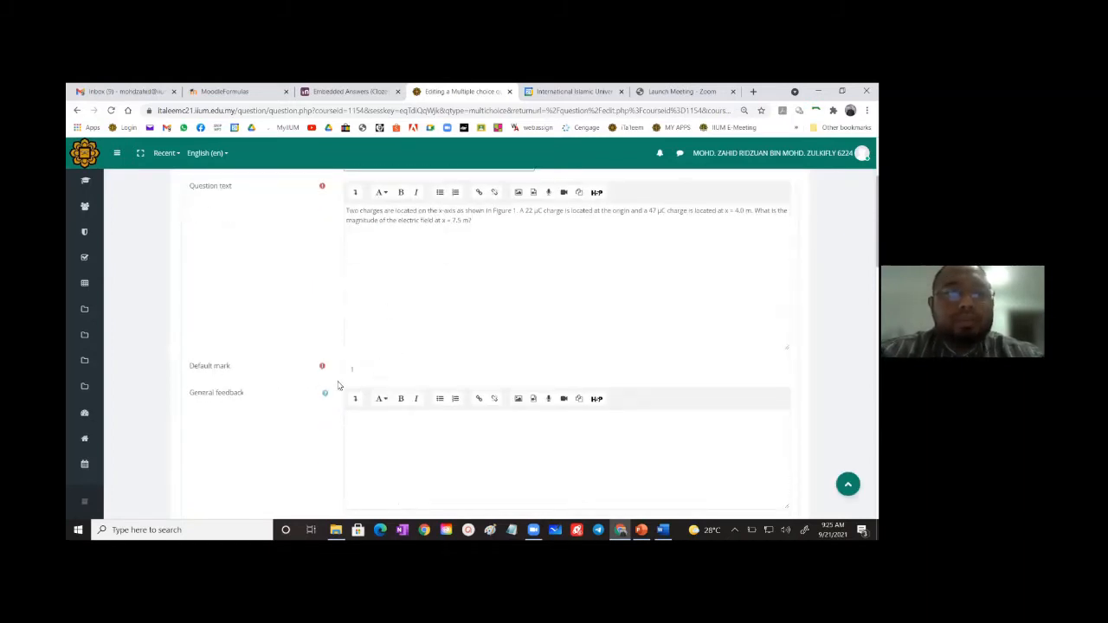
{"action": "scroll", "coordinate": [354, 371], "scroll_direction": "down", "scroll_amount": 2}
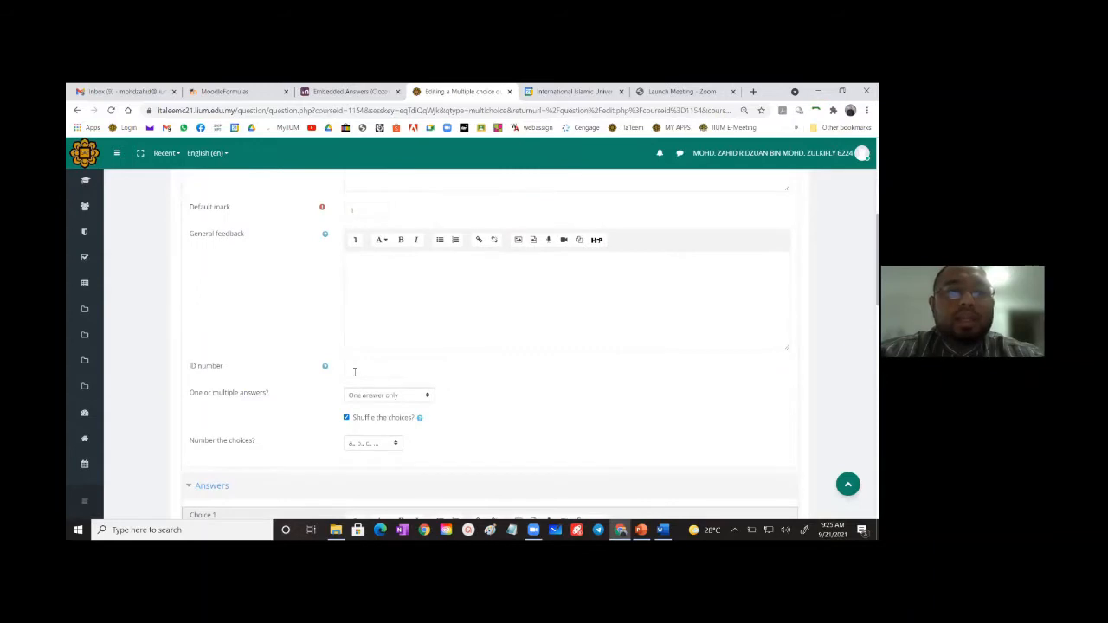
{"action": "scroll", "coordinate": [354, 371], "scroll_direction": "down", "scroll_amount": 1}
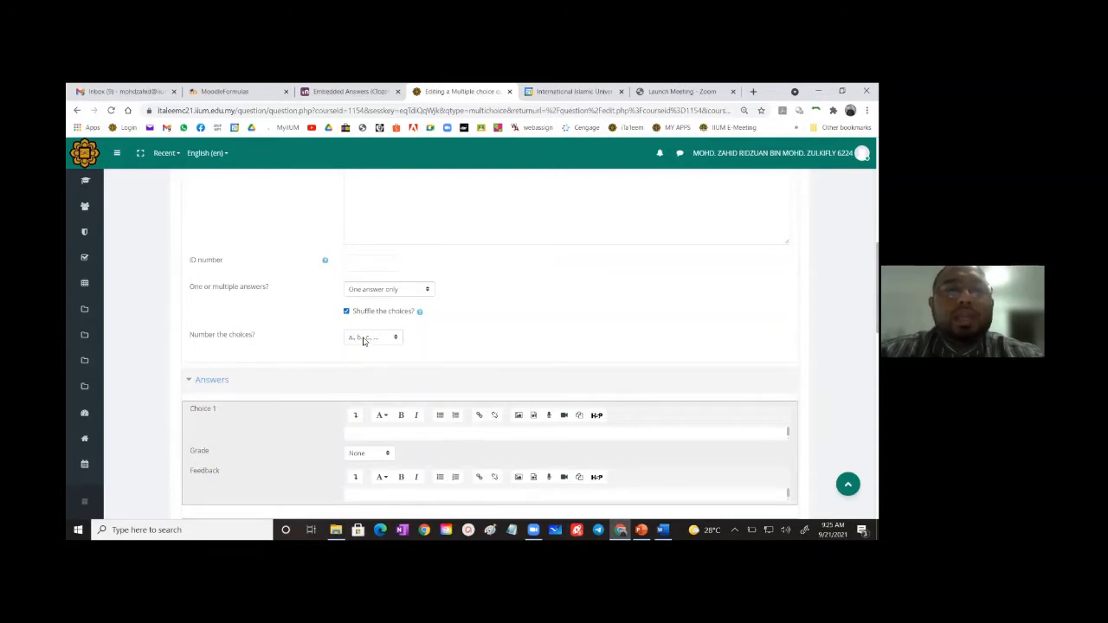
{"action": "left_click", "coordinate": [363, 340]}
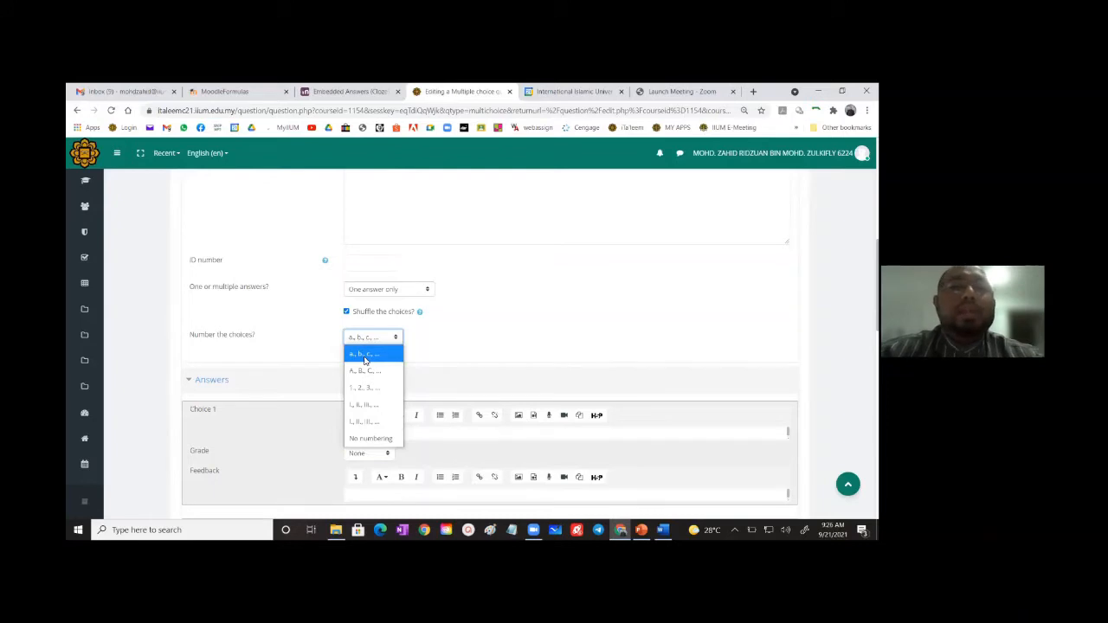
{"action": "left_click", "coordinate": [366, 440]}
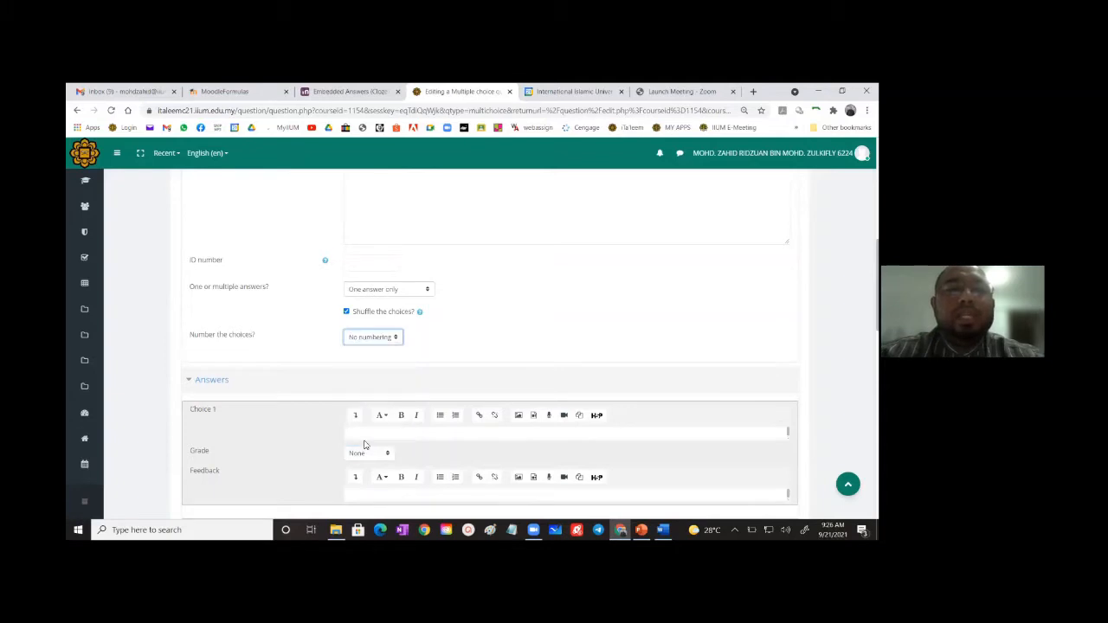
- Copy the Figure 1 diagram of question 1 from the Word document and paste it below the wording in the Question text
{"action": "scroll", "coordinate": [467, 339], "scroll_direction": "down", "scroll_amount": 2}
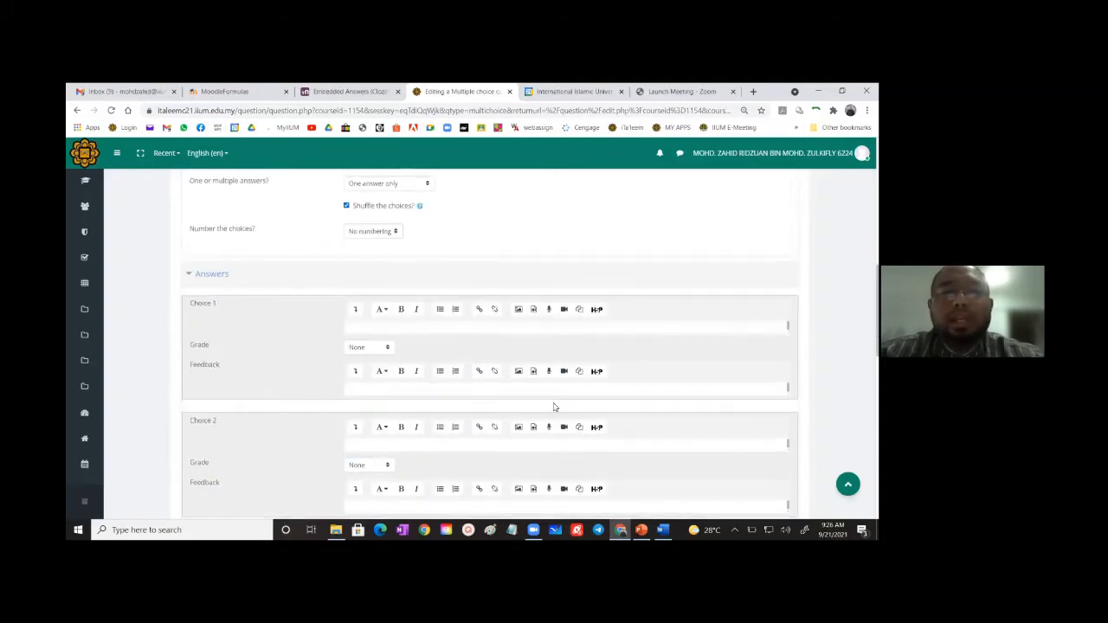
{"action": "left_click", "coordinate": [663, 531]}
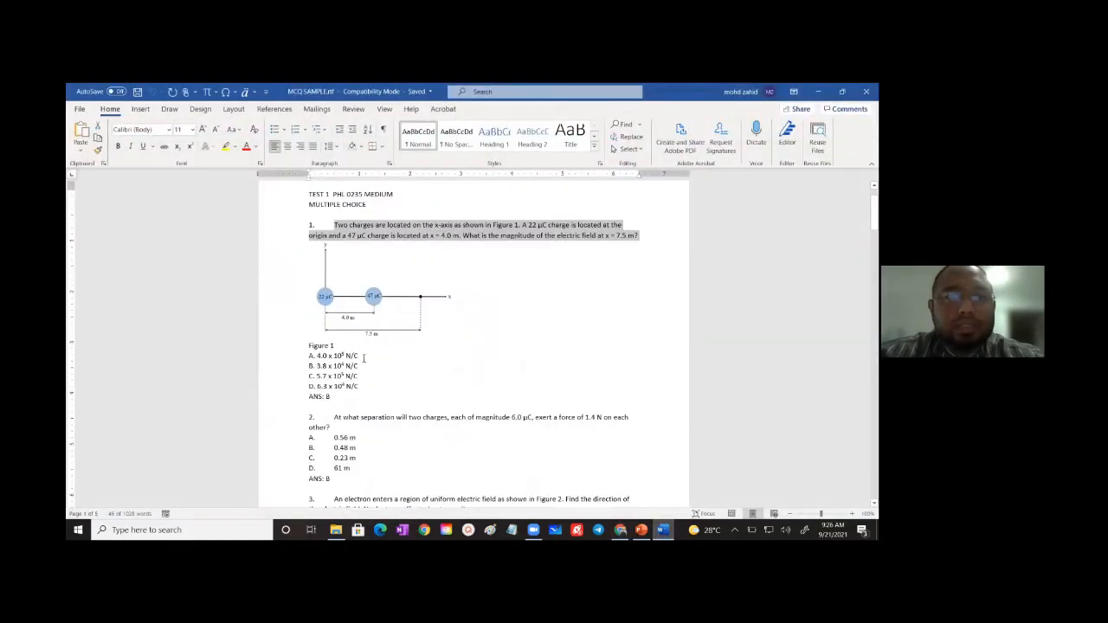
{"action": "left_click_drag", "start_coordinate": [347, 355], "coordinate": [310, 356]}
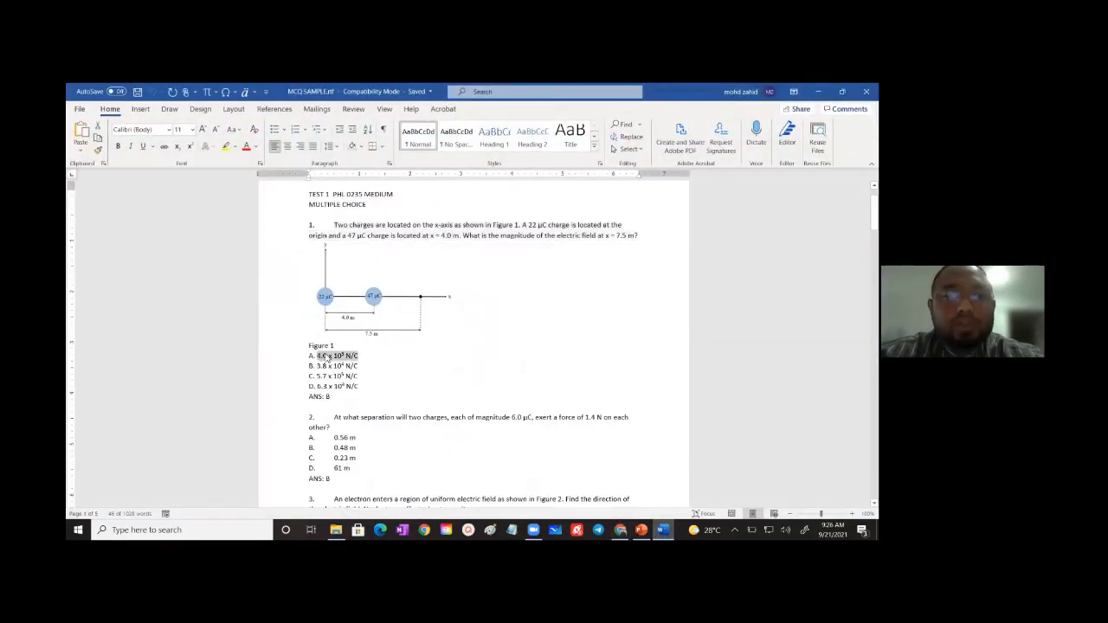
{"action": "left_click", "coordinate": [370, 292]}
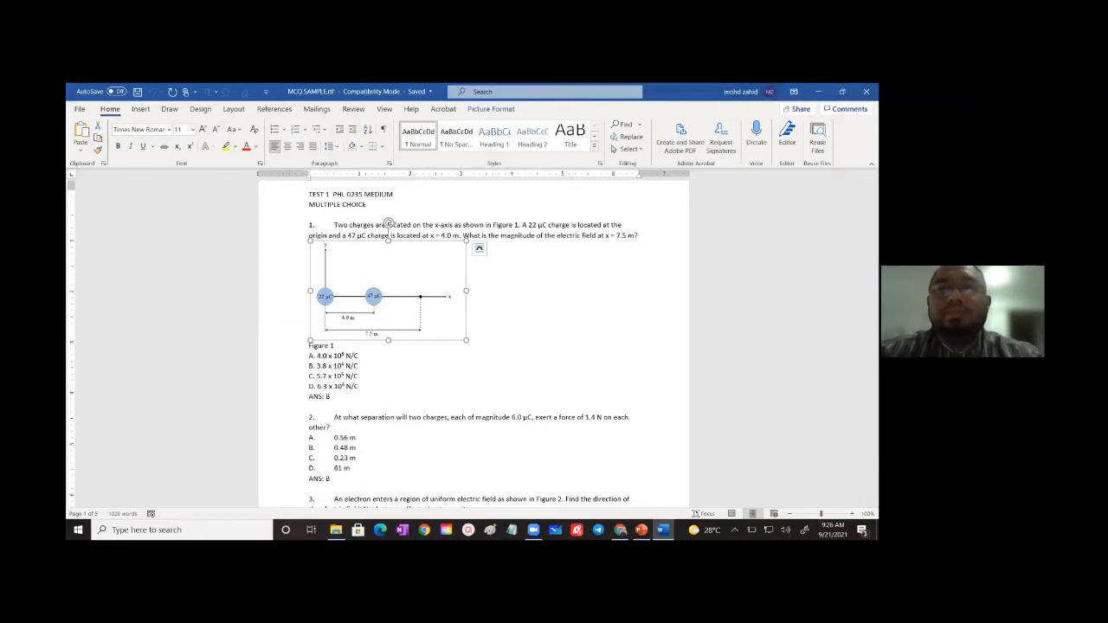
{"action": "left_click", "coordinate": [842, 91]}
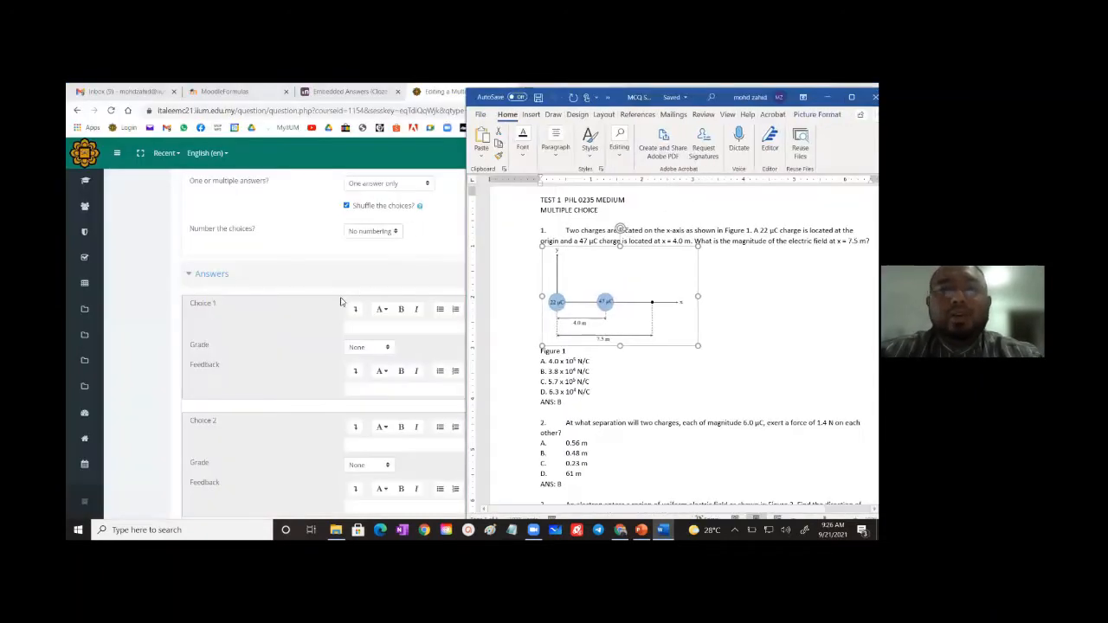
{"action": "left_click", "coordinate": [296, 327]}
{"action": "scroll", "coordinate": [373, 277], "scroll_direction": "up", "scroll_amount": 5}
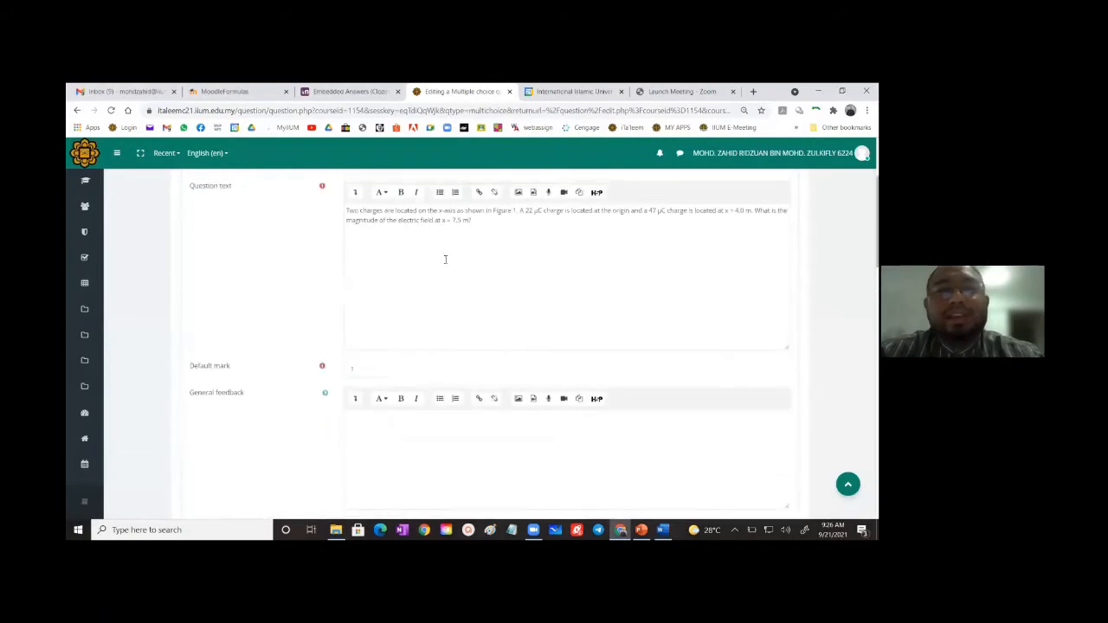
{"action": "left_click", "coordinate": [483, 229]}
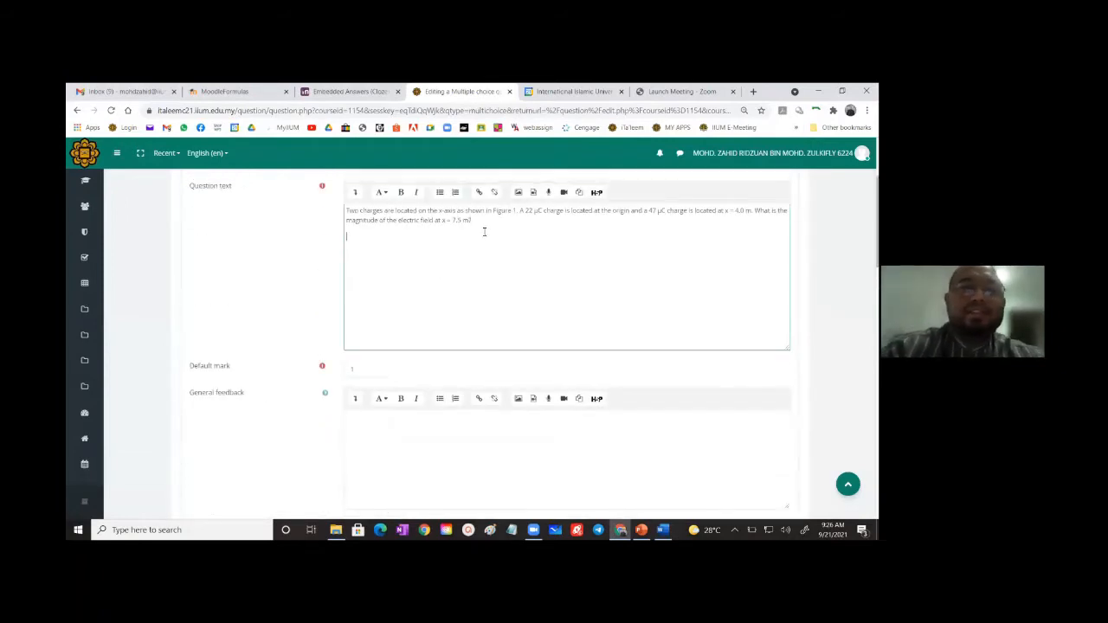
{"action": "key", "text": "ctrl+v"}
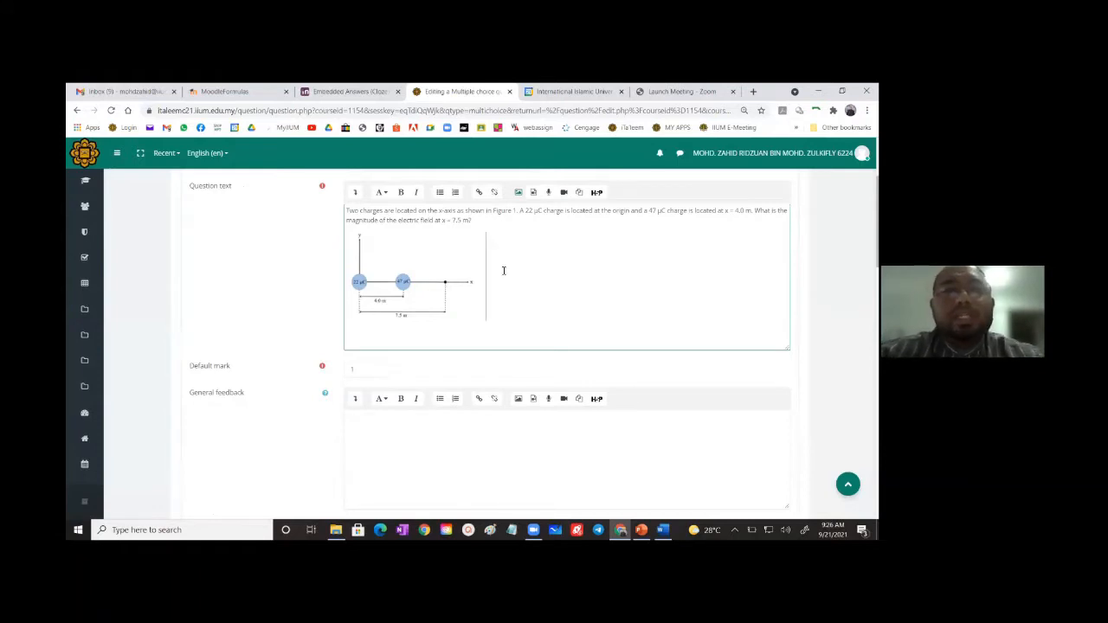
- Mark the pasted diagram's image properties as Description not necessary and save the image
{"action": "left_click", "coordinate": [401, 271]}
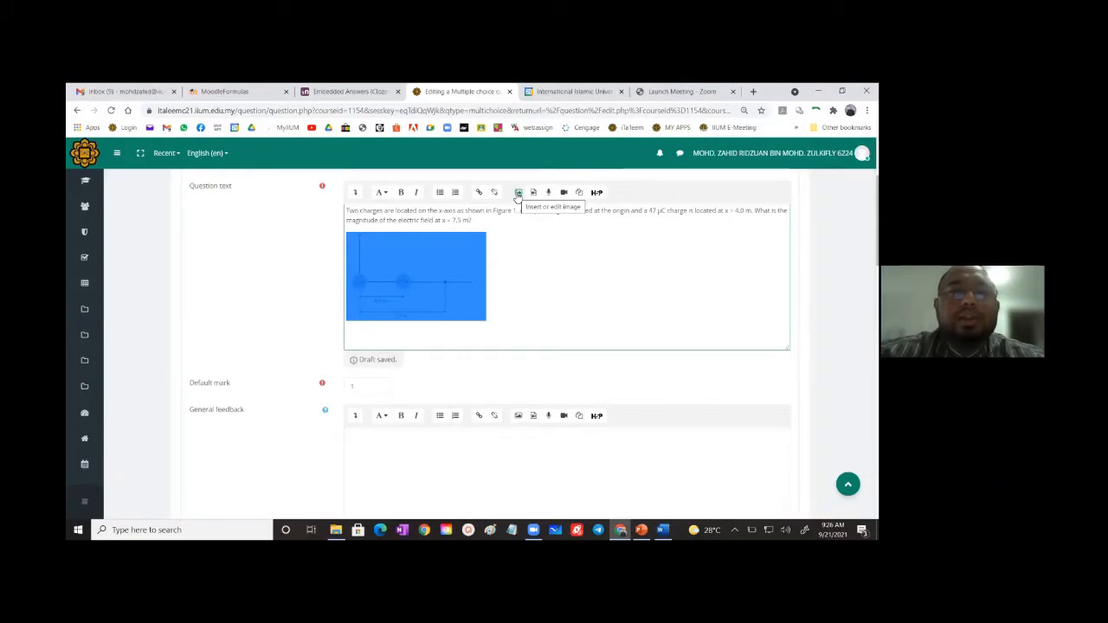
{"action": "left_click", "coordinate": [517, 193]}
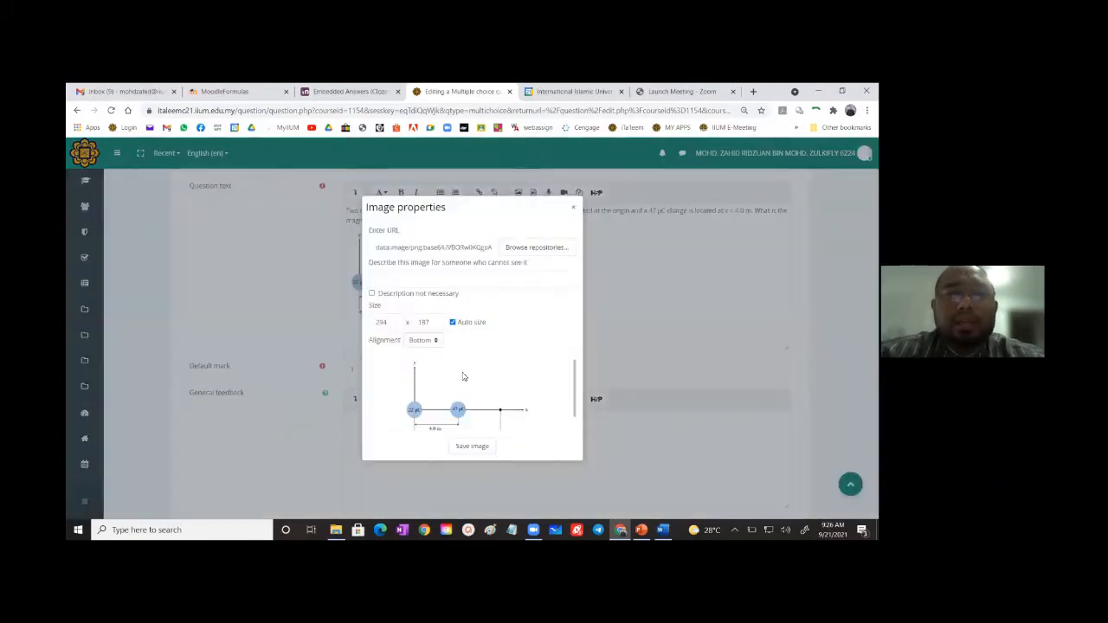
{"action": "scroll", "coordinate": [461, 370], "scroll_direction": "down", "scroll_amount": 1}
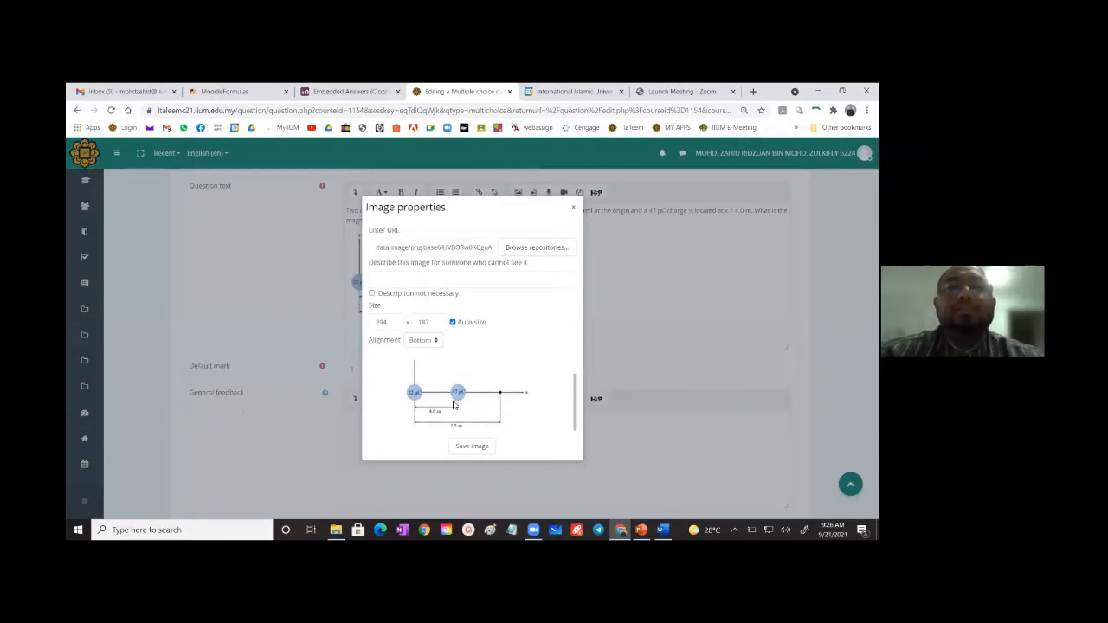
{"action": "left_click", "coordinate": [372, 295]}
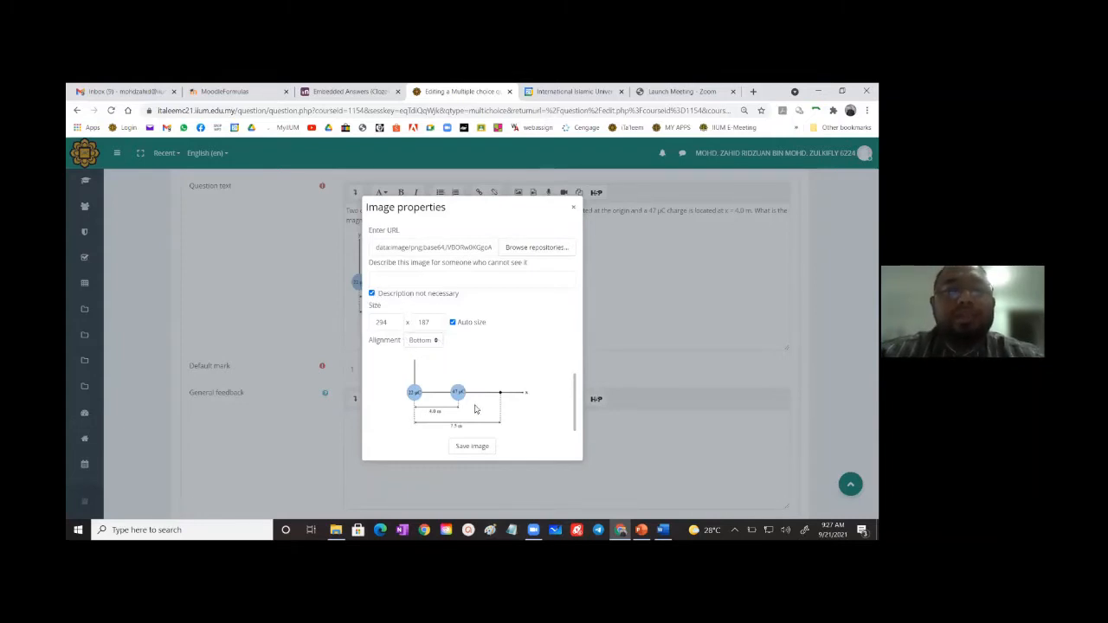
{"action": "left_click", "coordinate": [469, 446]}
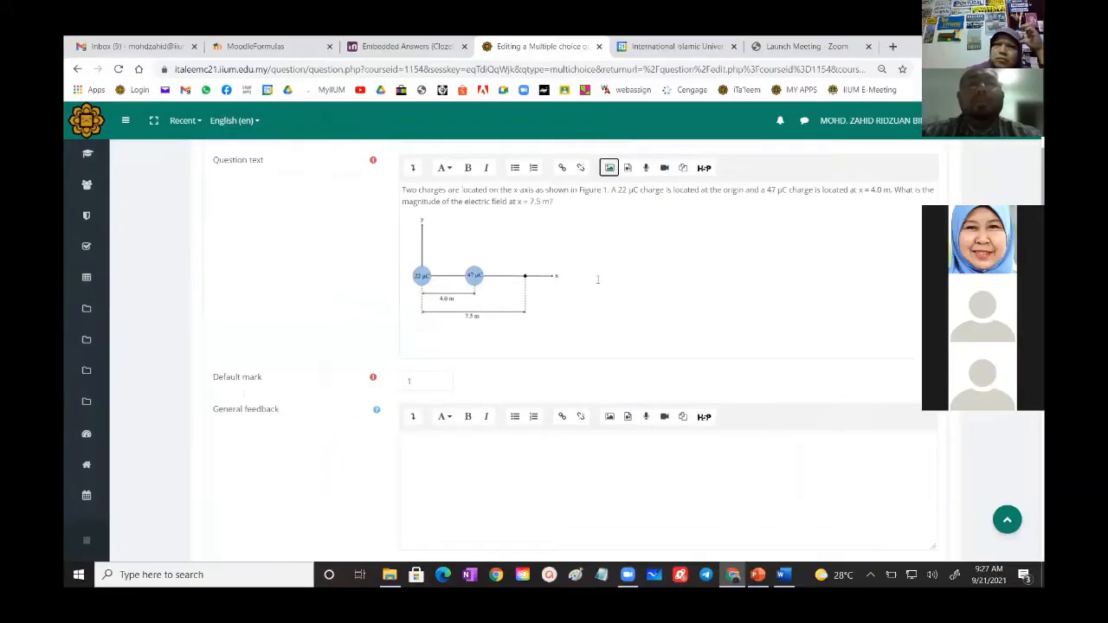
{"action": "left_click", "coordinate": [445, 340]}
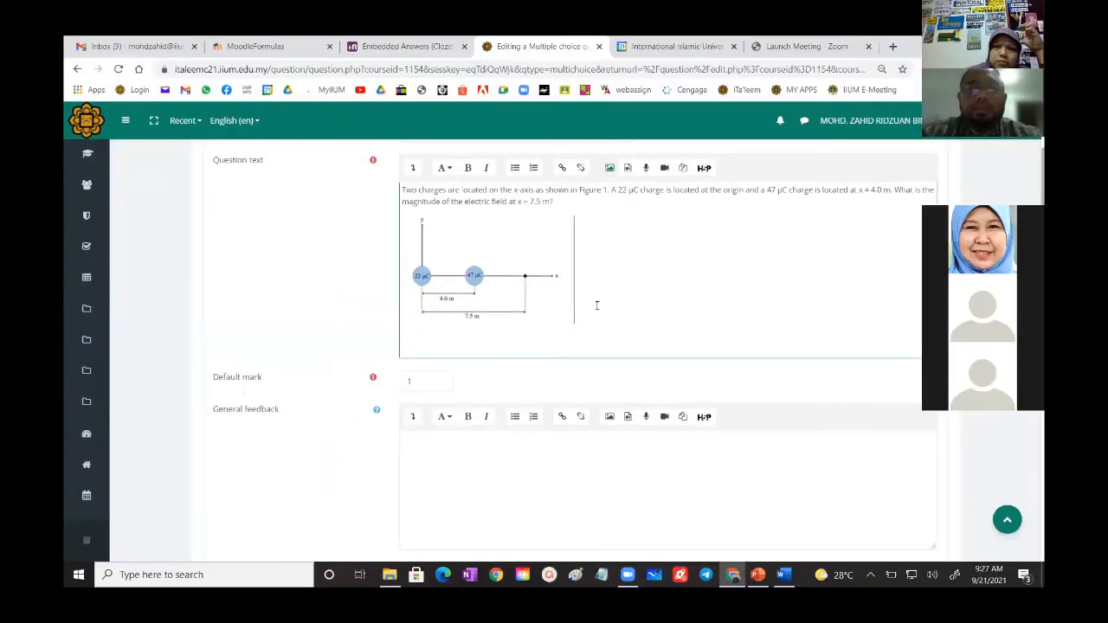
{"action": "scroll", "coordinate": [654, 315], "scroll_direction": "down", "scroll_amount": 4}
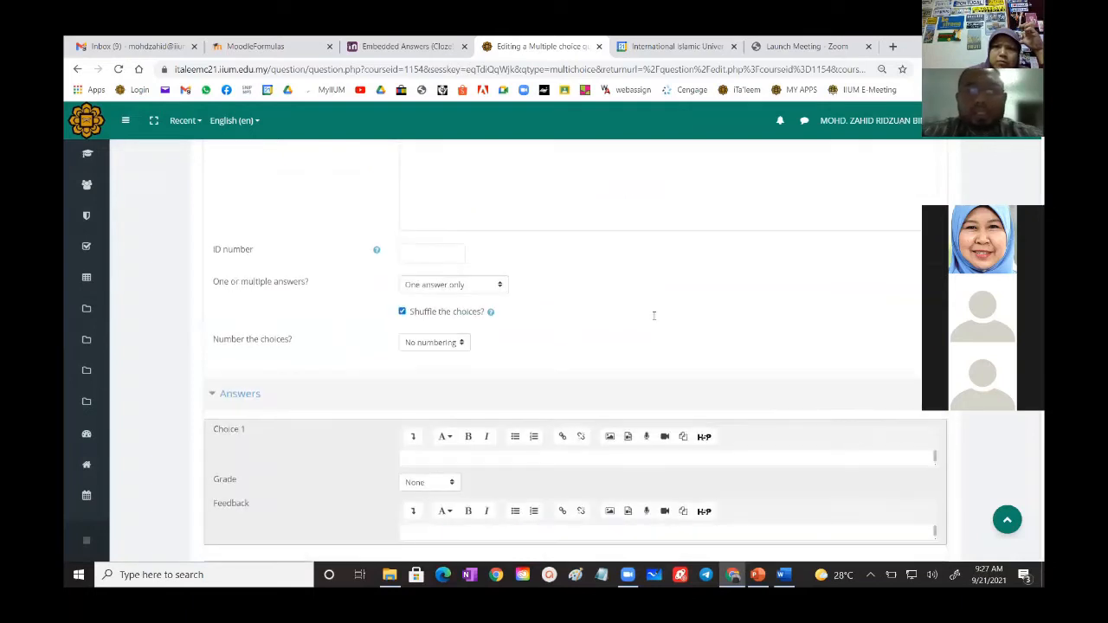
- Copy answer A of question 1, 4.0 x 10⁵ N/C, from the Word document and paste it into Choice 1
{"action": "scroll", "coordinate": [653, 319], "scroll_direction": "down", "scroll_amount": 2}
{"action": "left_click", "coordinate": [783, 575]}
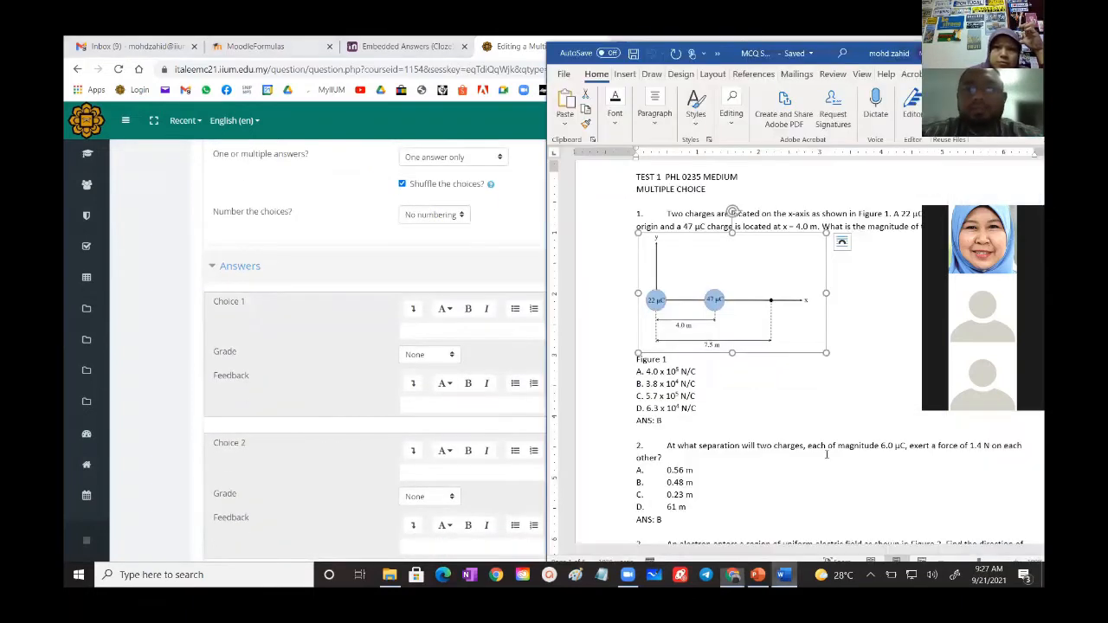
{"action": "left_click_drag", "start_coordinate": [696, 373], "coordinate": [646, 372]}
{"action": "key", "text": "ctrl+c"}
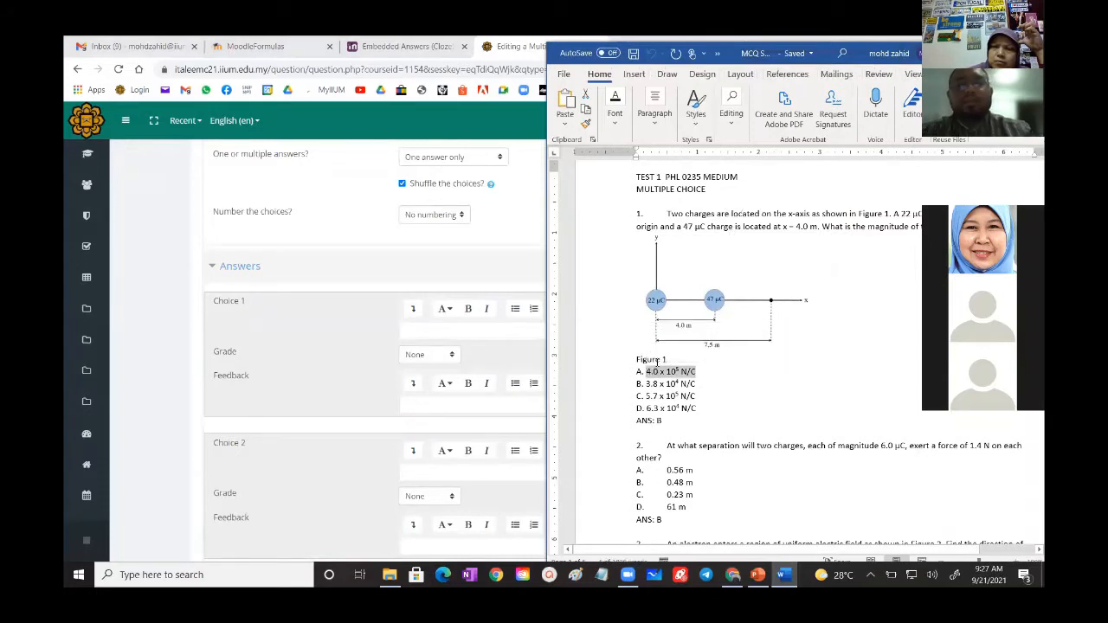
{"action": "left_click", "coordinate": [425, 331]}
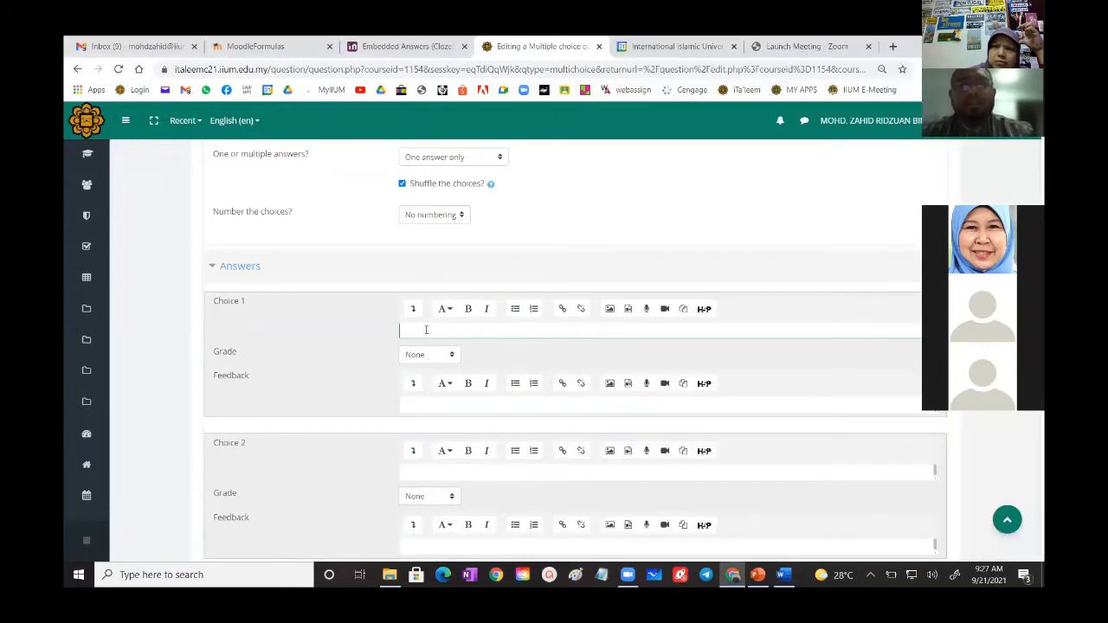
{"action": "key", "text": "ctrl+v"}
{"action": "scroll", "coordinate": [481, 383], "scroll_direction": "down", "scroll_amount": 2}
{"action": "left_click", "coordinate": [470, 346]}
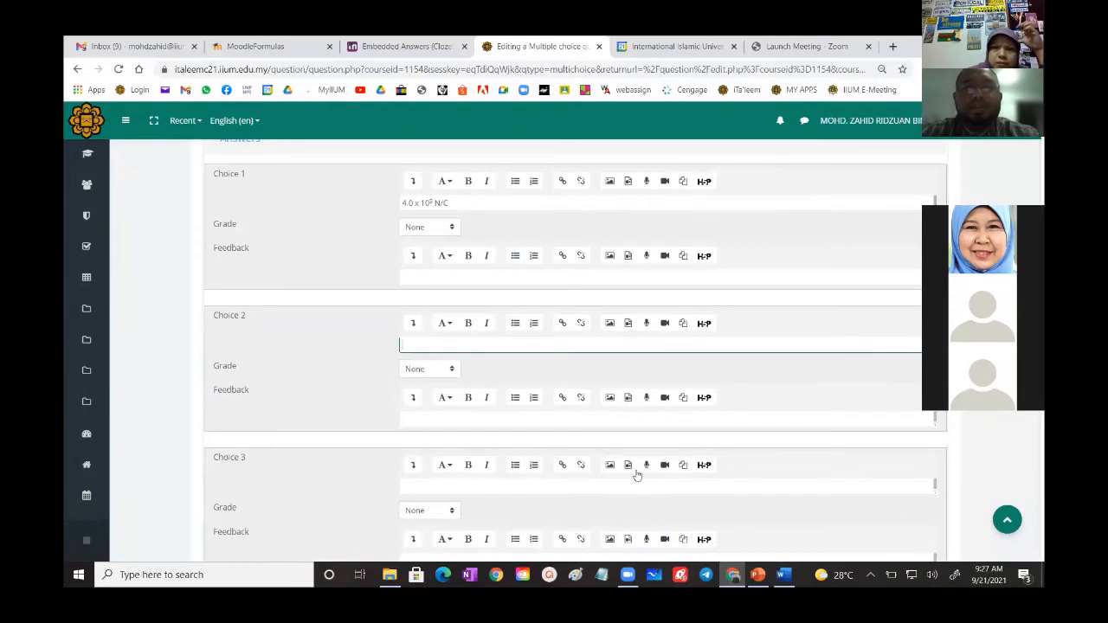
- Replace the exponent in Choice 1 with a retyped 5 formatted as superscript after the 10
{"action": "left_click", "coordinate": [785, 578]}
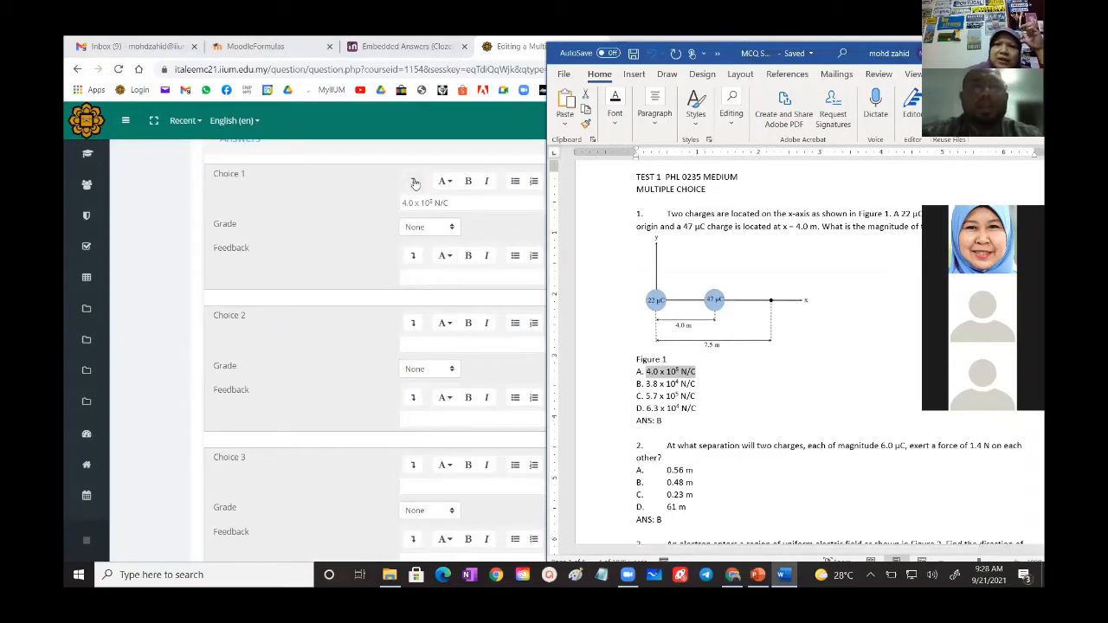
{"action": "left_click", "coordinate": [430, 202]}
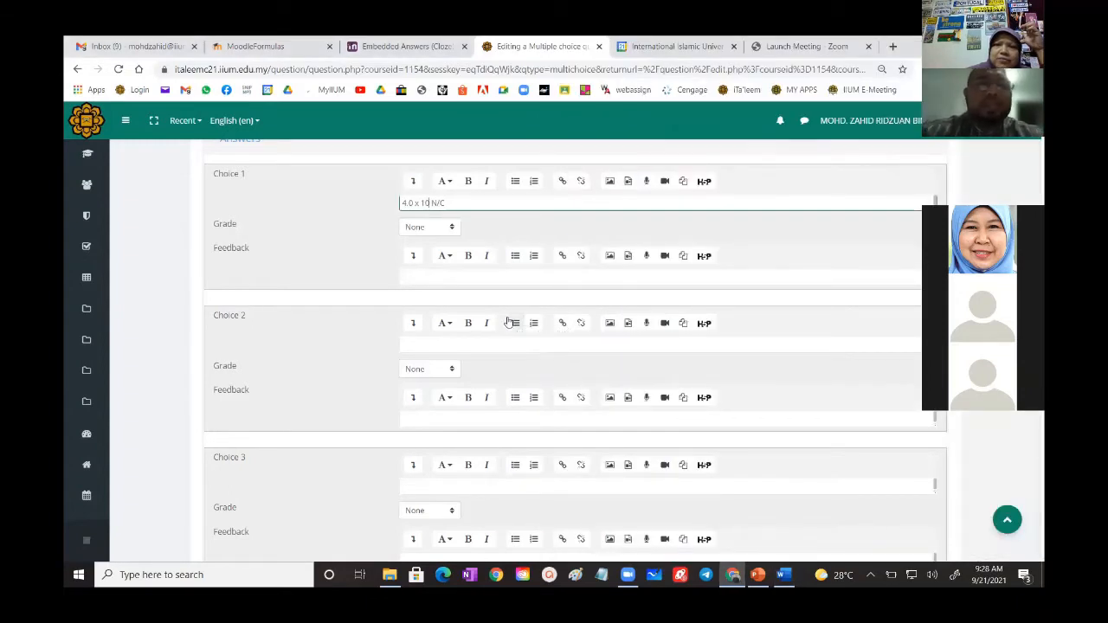
{"action": "left_click", "coordinate": [413, 182]}
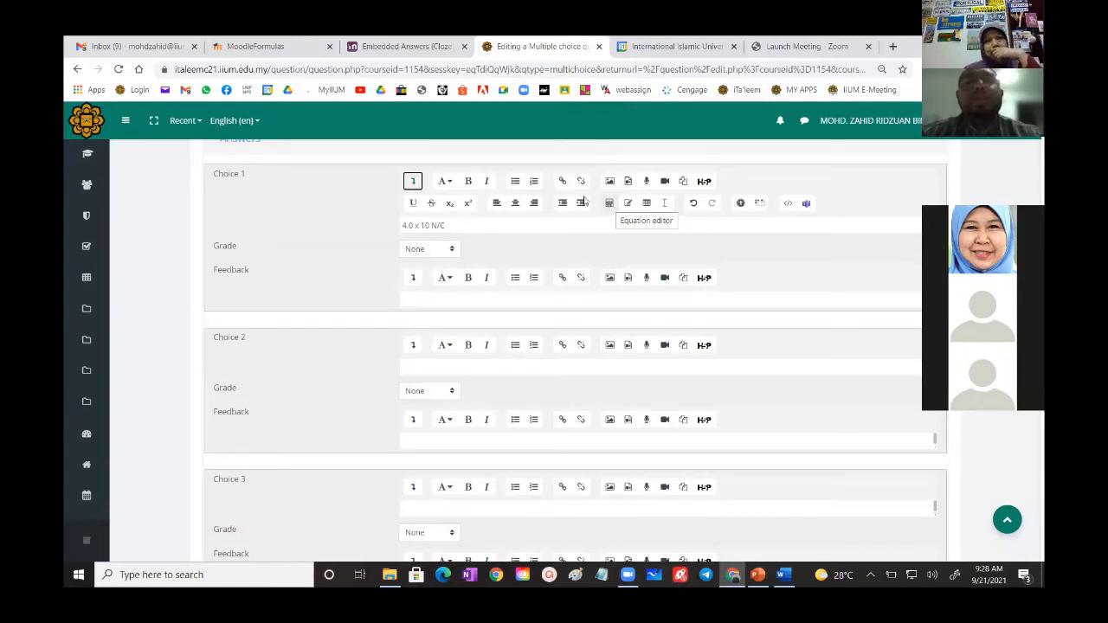
{"action": "left_click", "coordinate": [430, 226]}
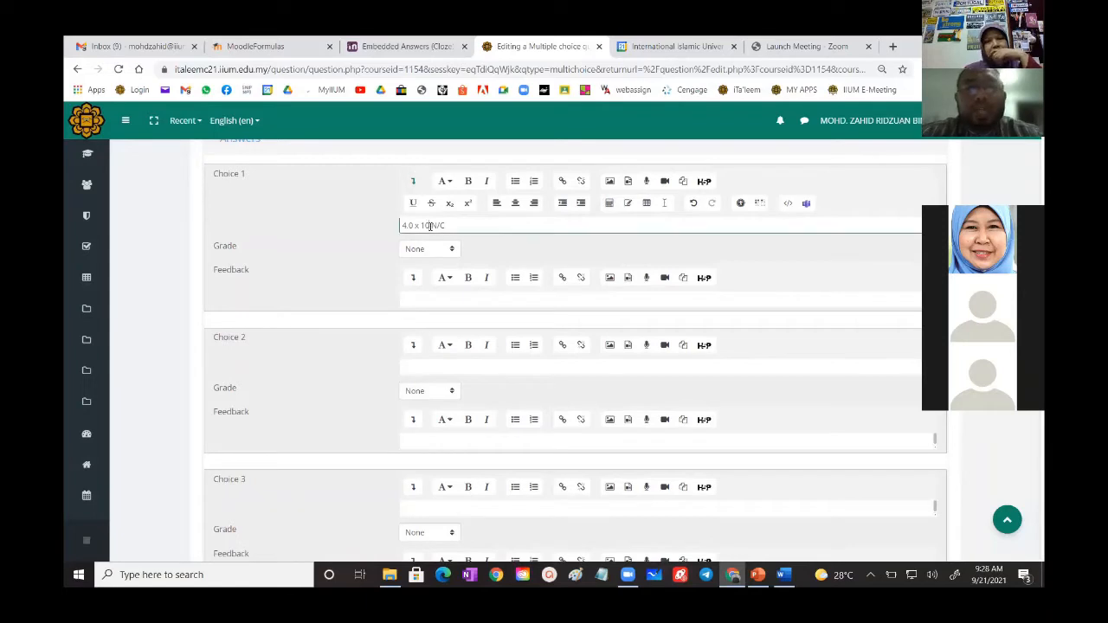
{"action": "type", "text": "5"}
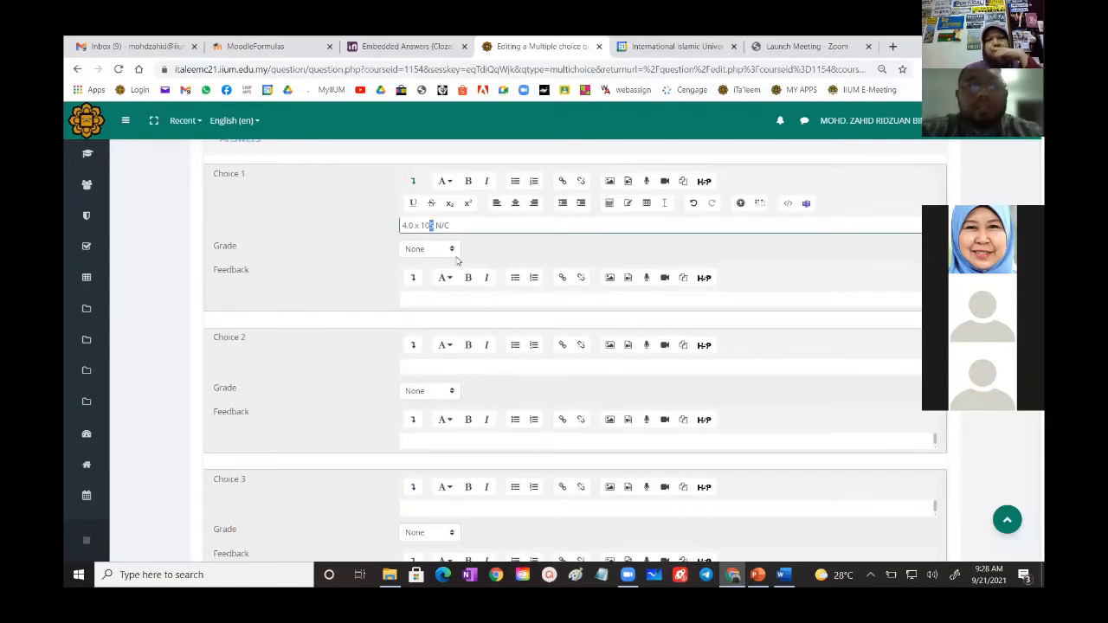
{"action": "left_click", "coordinate": [467, 205]}
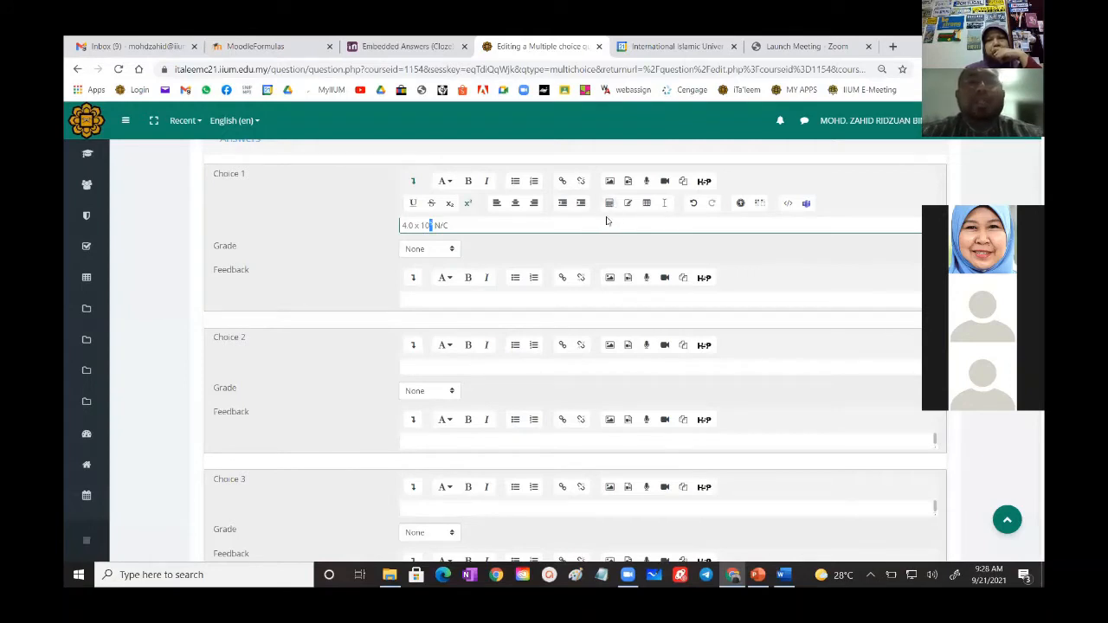
{"action": "left_click", "coordinate": [490, 225]}
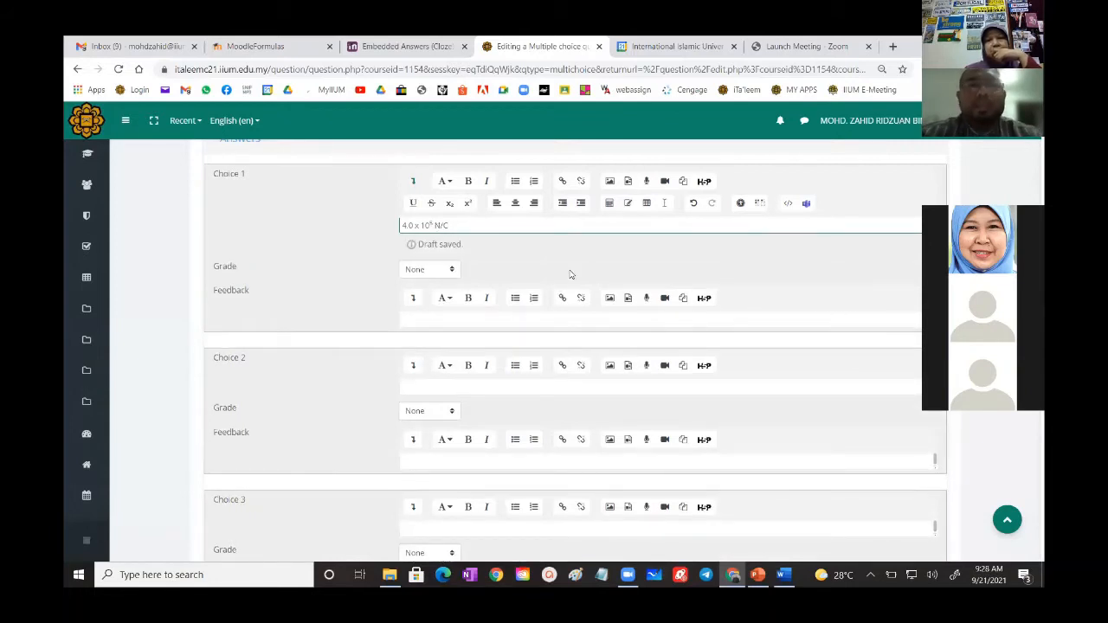
- Copy answer B of question 1, 3.8 x 10⁴ N/C, from the Word document and paste it into Choice 2
{"action": "scroll", "coordinate": [570, 274], "scroll_direction": "down", "scroll_amount": 3}
{"action": "scroll", "coordinate": [570, 274], "scroll_direction": "up", "scroll_amount": 3}
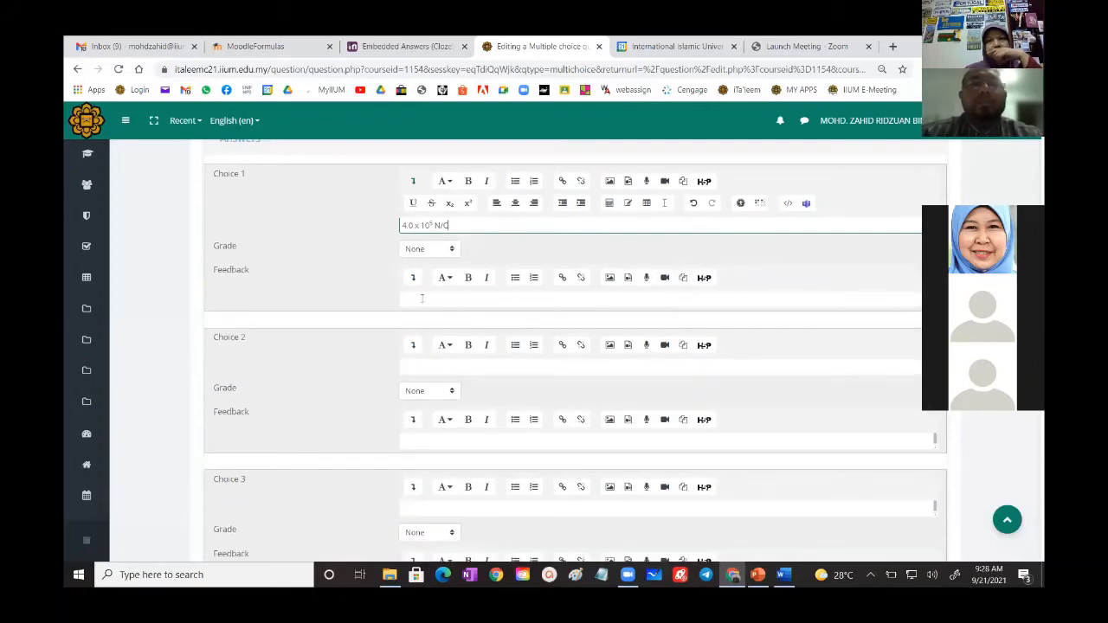
{"action": "scroll", "coordinate": [421, 298], "scroll_direction": "down", "scroll_amount": 2}
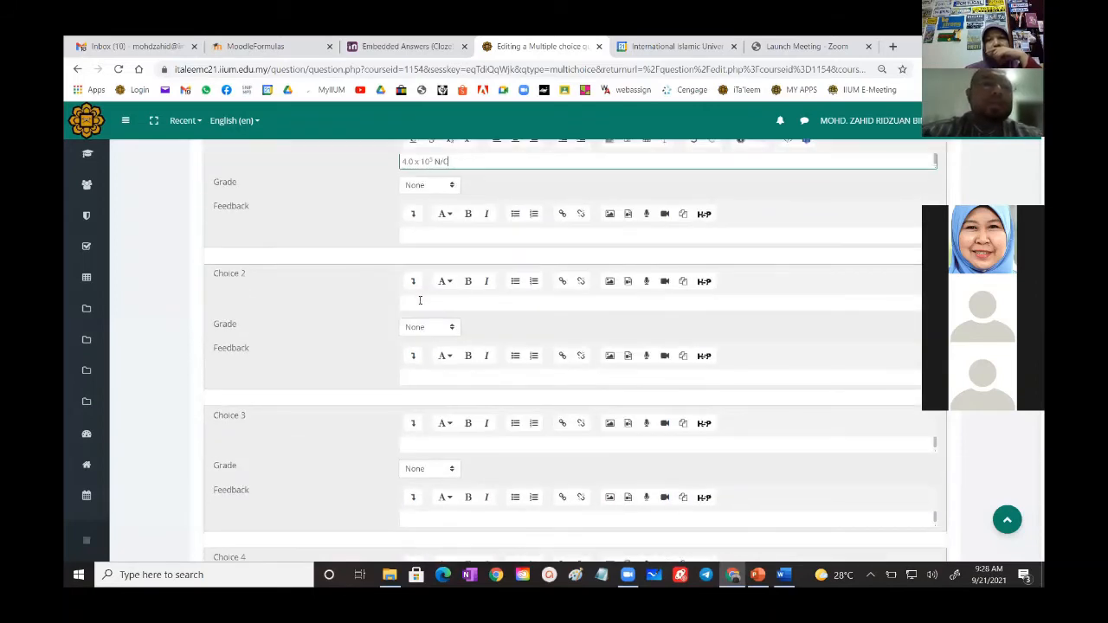
{"action": "left_click", "coordinate": [420, 300]}
{"action": "left_click", "coordinate": [783, 575]}
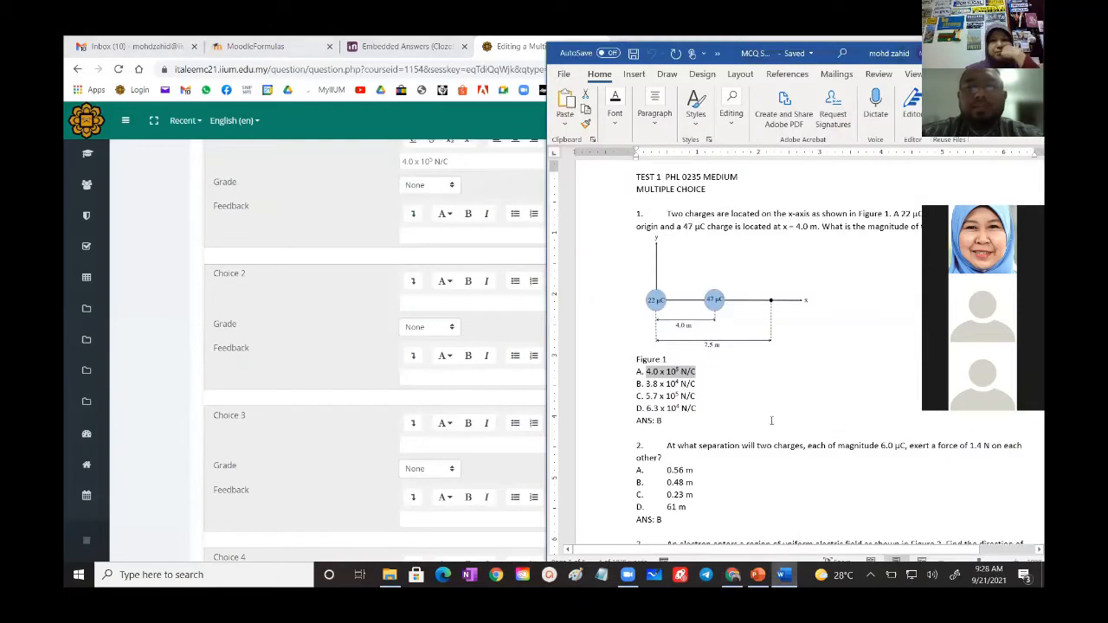
{"action": "left_click_drag", "start_coordinate": [699, 383], "coordinate": [647, 386]}
{"action": "key", "text": "ctrl+c"}
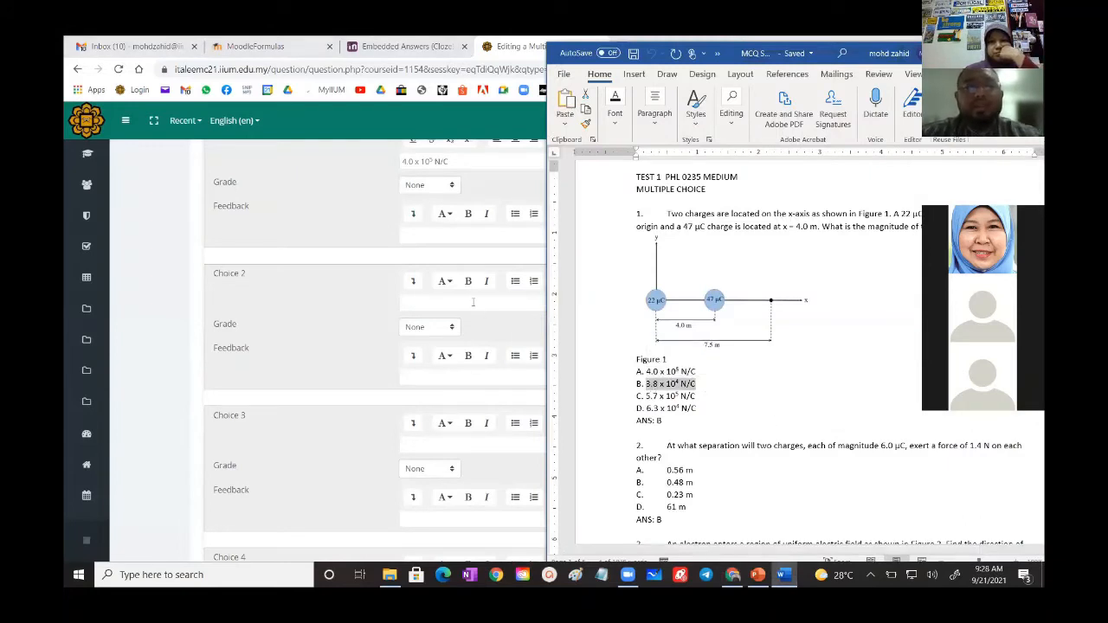
{"action": "left_click", "coordinate": [477, 306]}
{"action": "key", "text": "ctrl+v"}
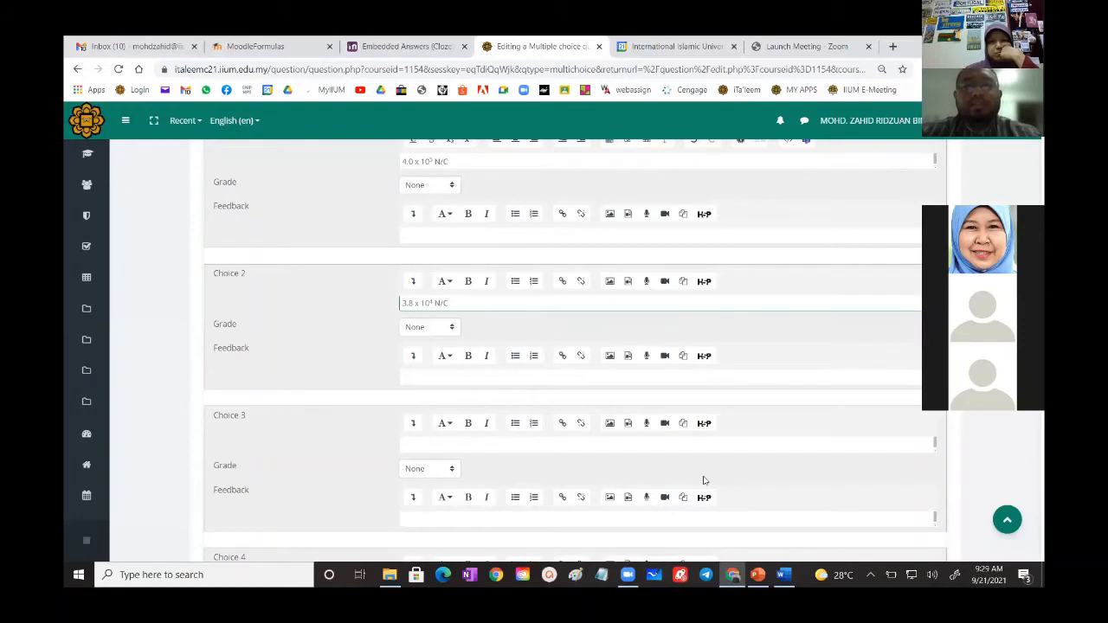
- Copy answer C of question 1, 5.7 x 10⁵ N/C, from the Word document and paste it into Choice 3
{"action": "left_click", "coordinate": [783, 574]}
{"action": "left_click_drag", "start_coordinate": [696, 395], "coordinate": [644, 396]}
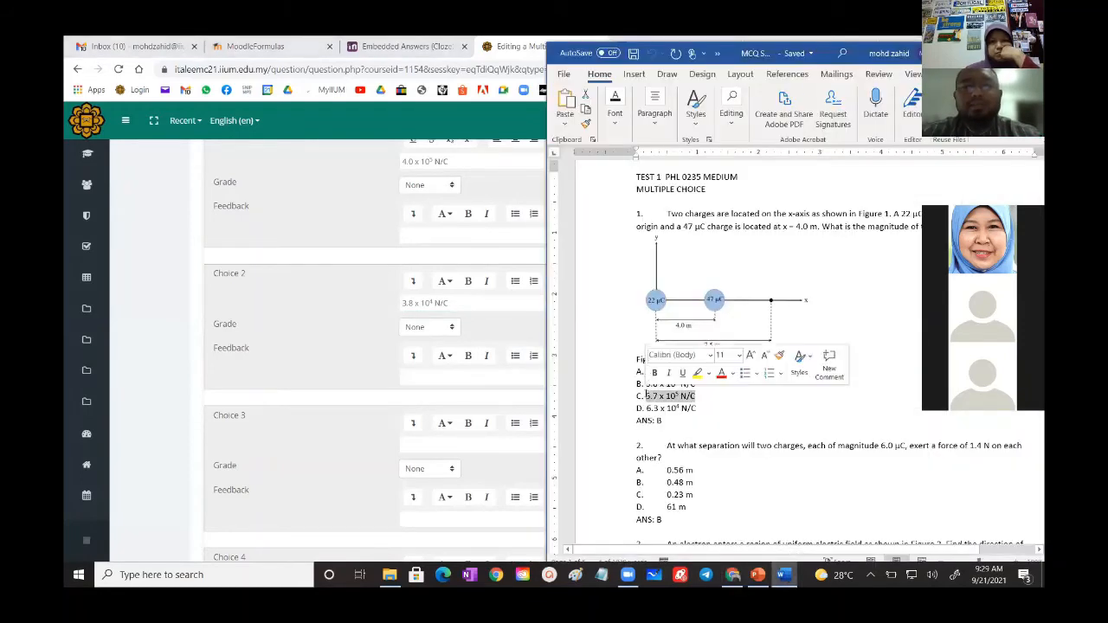
{"action": "left_click", "coordinate": [420, 444]}
{"action": "key", "text": "ctrl+v"}
- Copy answer D of question 1, 6.3 x 10⁴ N/C, from the Word document and paste it into Choice 4
{"action": "scroll", "coordinate": [464, 424], "scroll_direction": "down", "scroll_amount": 3}
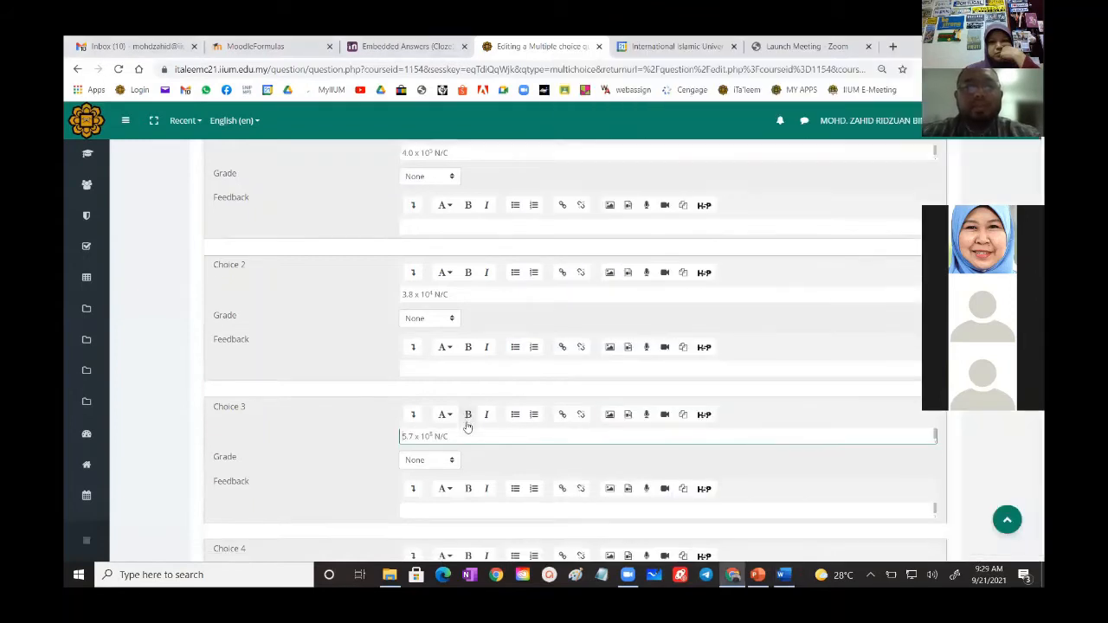
{"action": "left_click", "coordinate": [784, 574]}
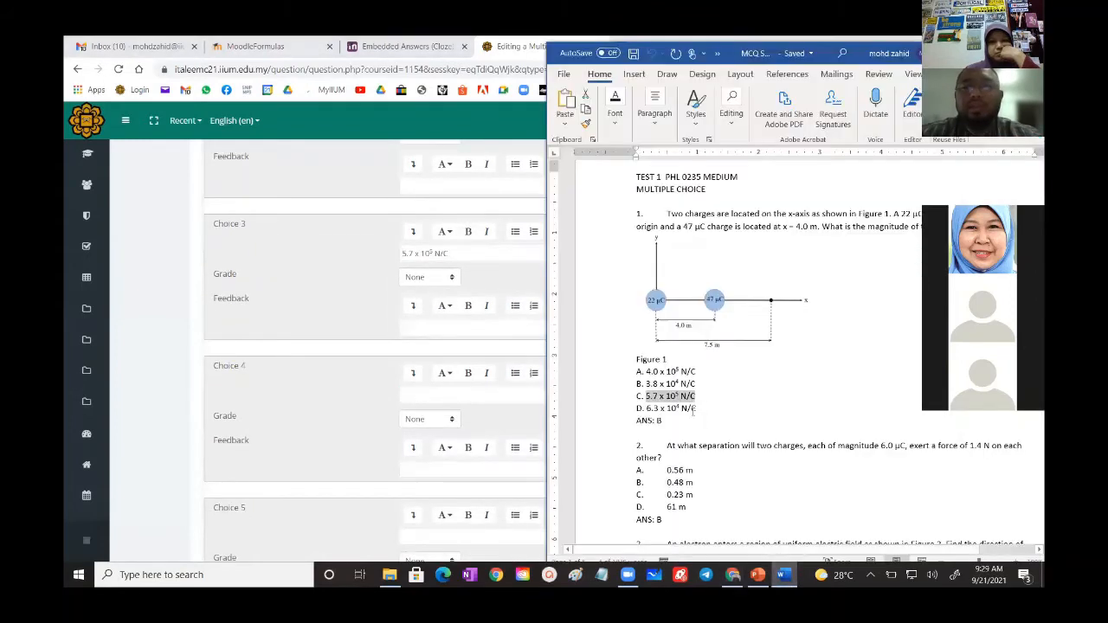
{"action": "left_click_drag", "start_coordinate": [698, 408], "coordinate": [648, 407]}
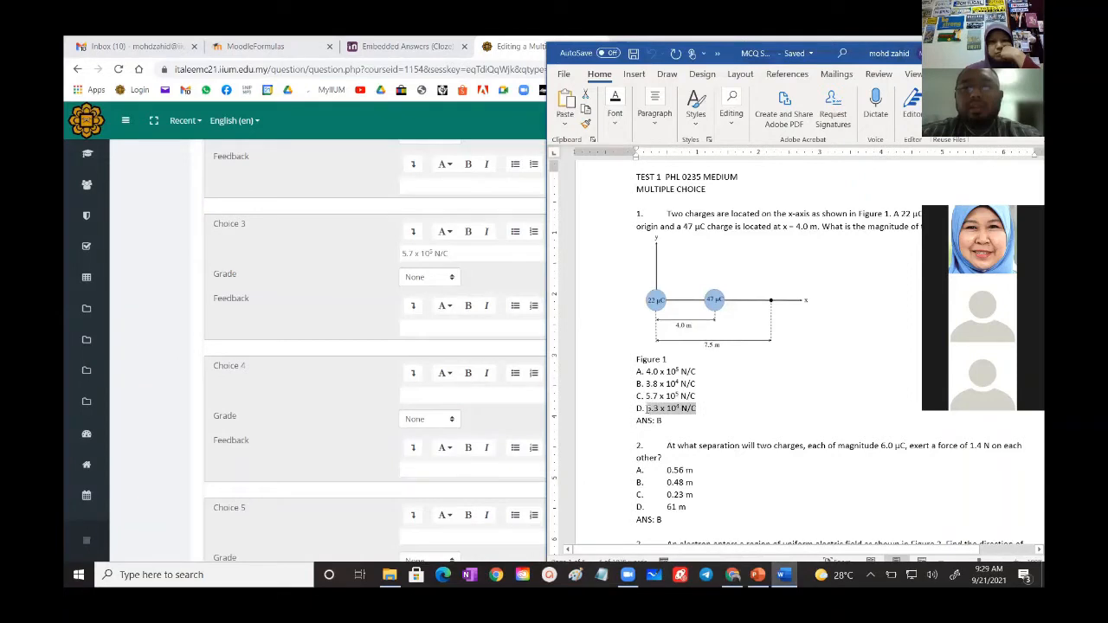
{"action": "left_click", "coordinate": [420, 396]}
{"action": "key", "text": "ctrl+v"}
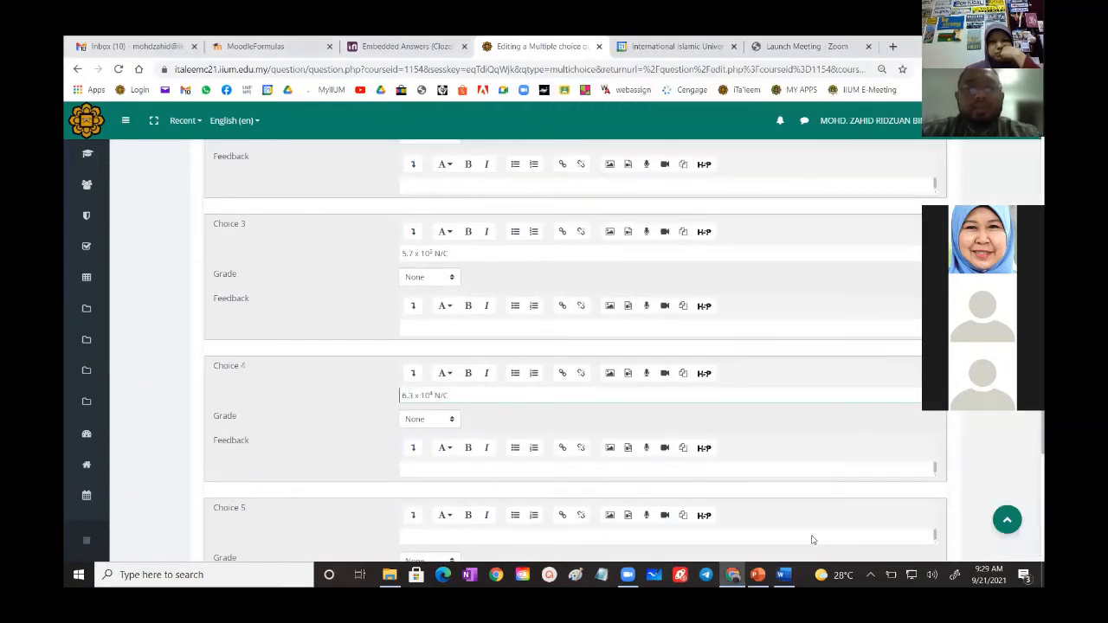
- Check the answer key of question 1 in Word and set the grade of Choice 2 to 100%
{"action": "left_click", "coordinate": [795, 578]}
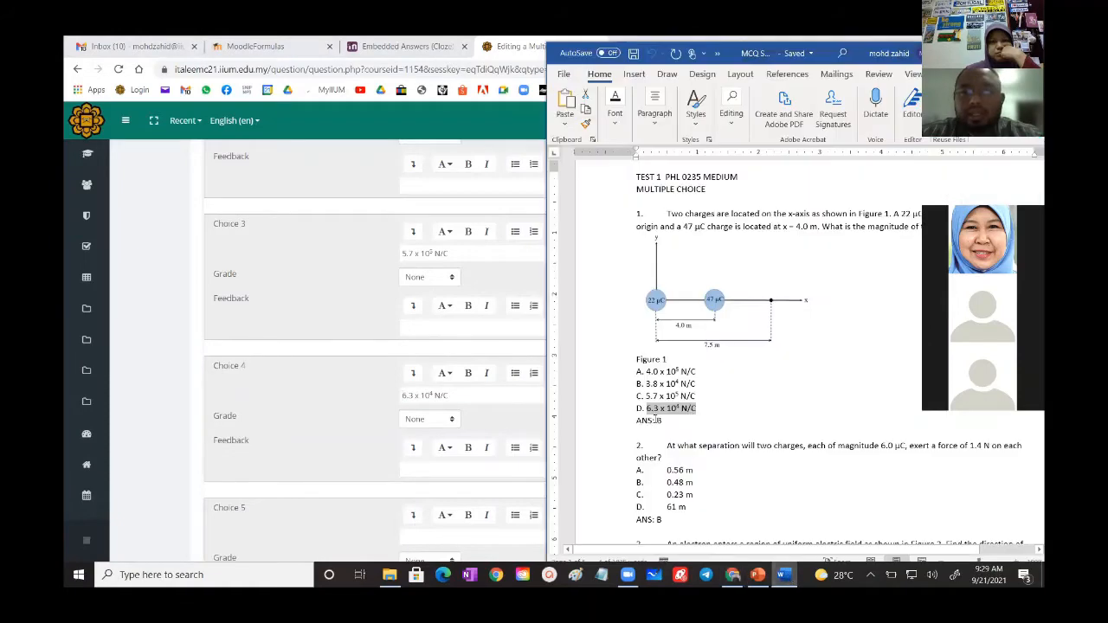
{"action": "left_click", "coordinate": [348, 300]}
{"action": "scroll", "coordinate": [342, 294], "scroll_direction": "up", "scroll_amount": 2}
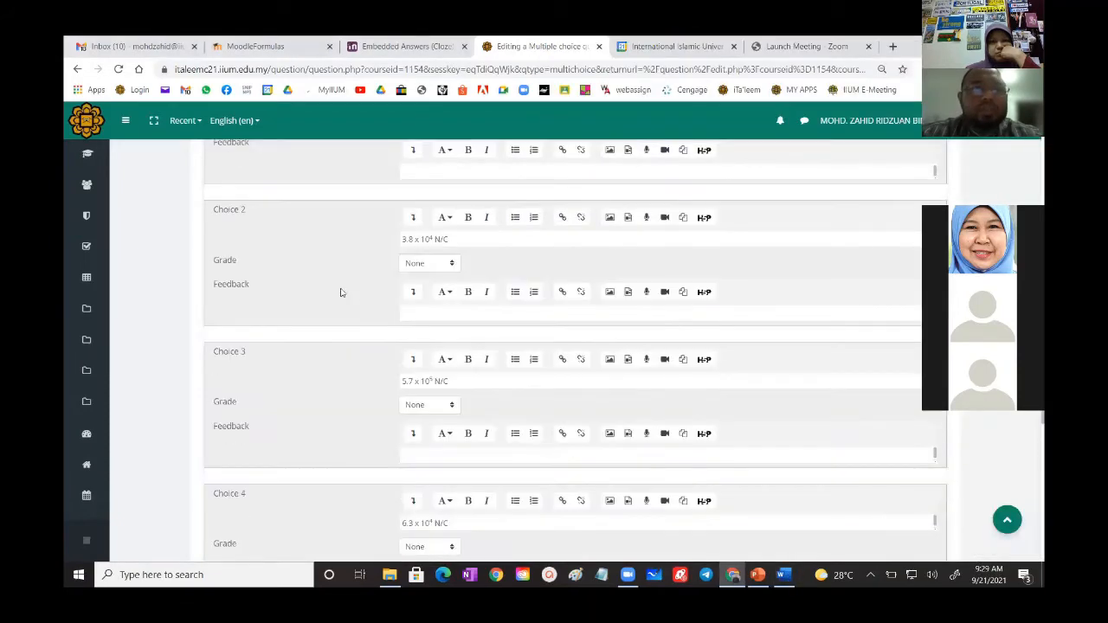
{"action": "left_click", "coordinate": [424, 264]}
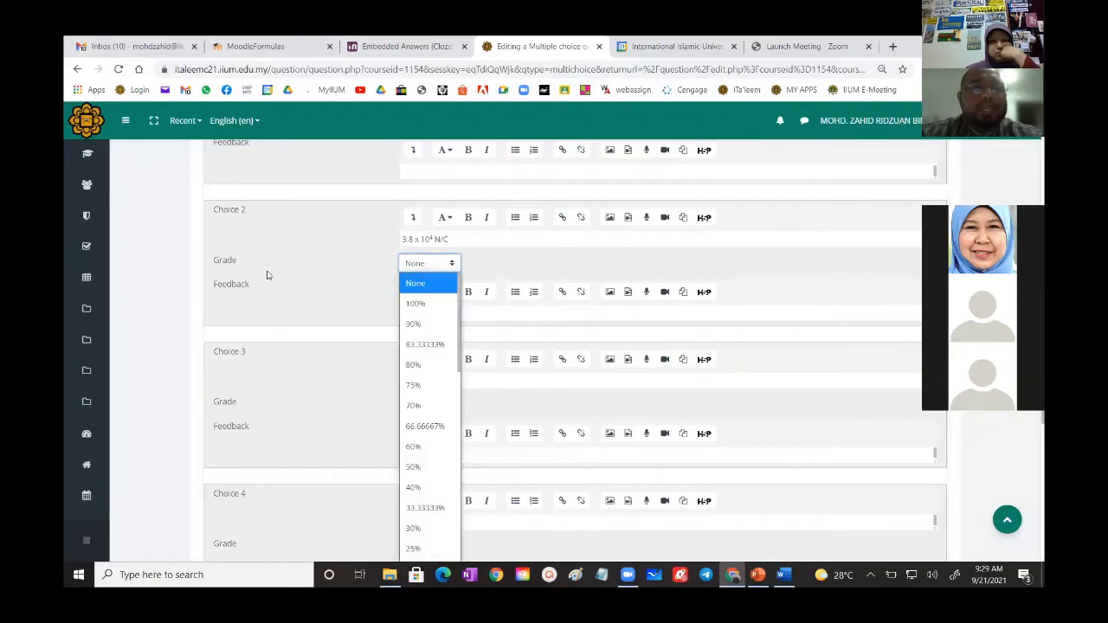
{"action": "left_click", "coordinate": [417, 304]}
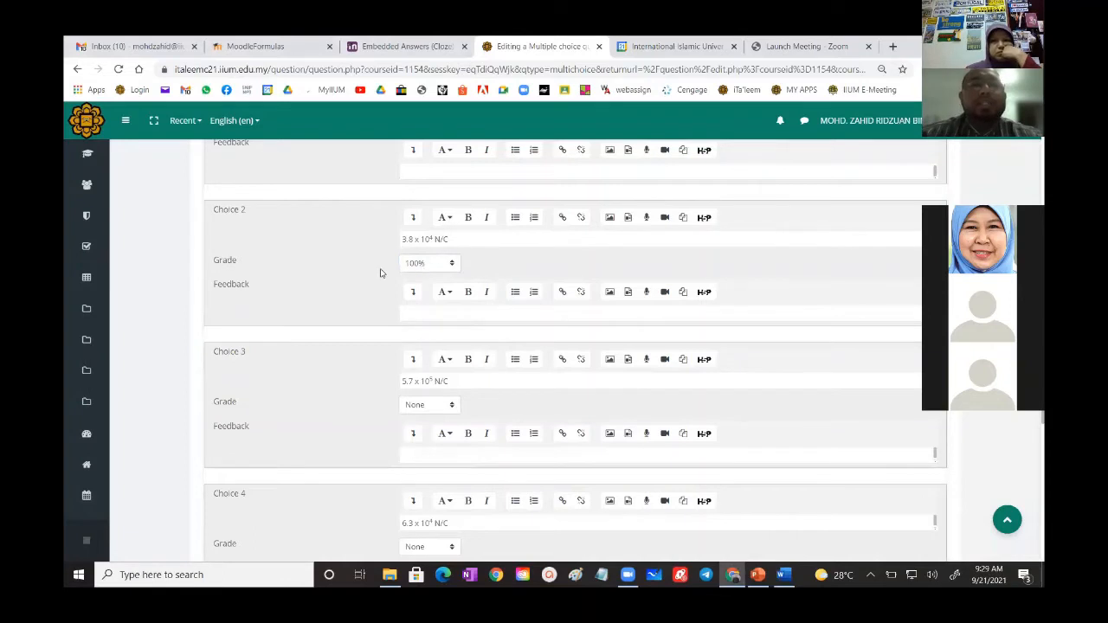
- Review the grades of the answer choices and save the multiple choice question to the question bank
{"action": "scroll", "coordinate": [383, 267], "scroll_direction": "up", "scroll_amount": 1}
{"action": "scroll", "coordinate": [367, 236], "scroll_direction": "up", "scroll_amount": 1}
{"action": "scroll", "coordinate": [395, 287], "scroll_direction": "down", "scroll_amount": 2}
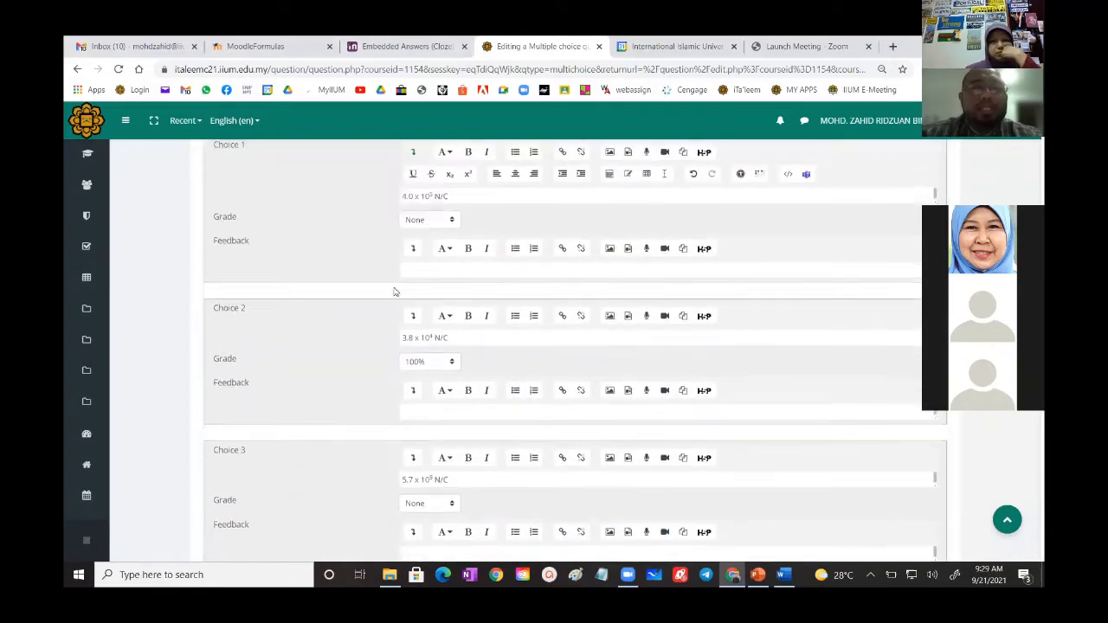
{"action": "scroll", "coordinate": [423, 413], "scroll_direction": "down", "scroll_amount": 3}
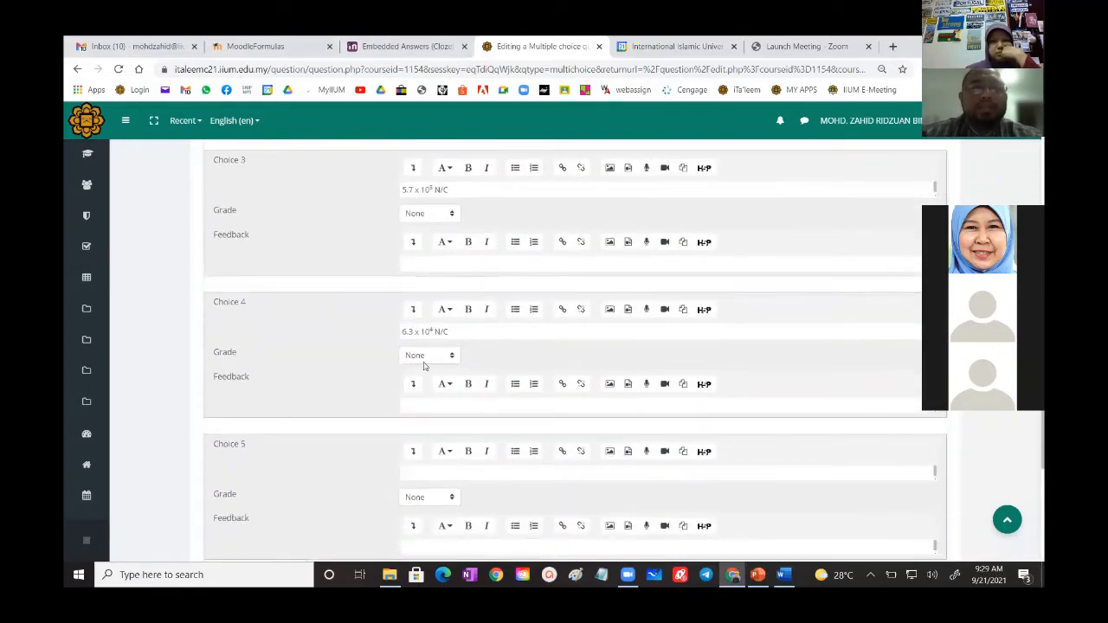
{"action": "scroll", "coordinate": [423, 365], "scroll_direction": "down", "scroll_amount": 4}
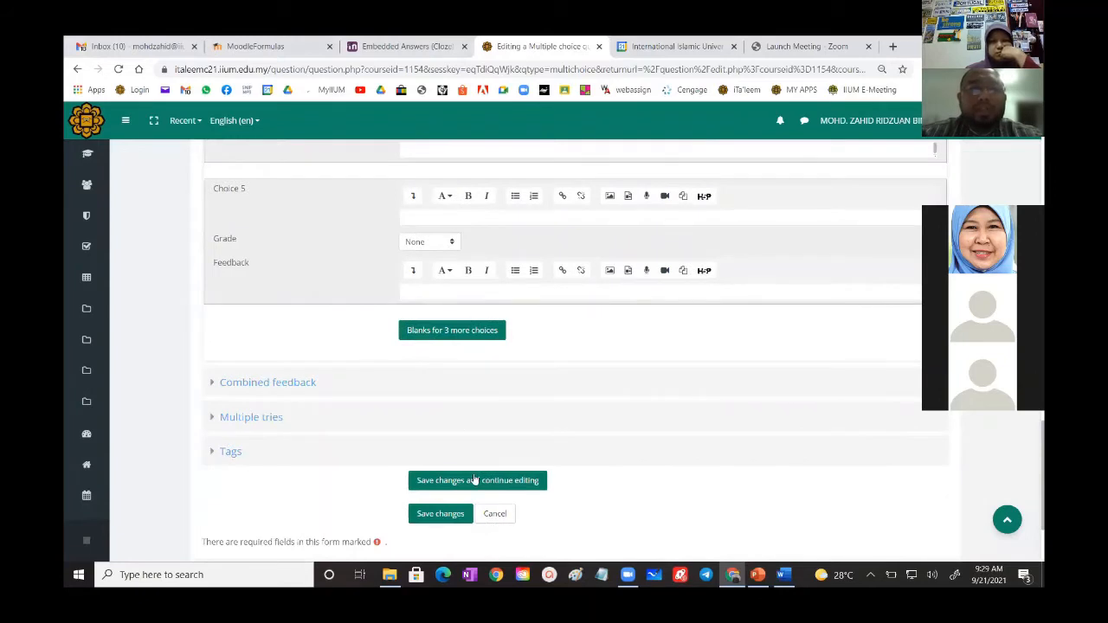
{"action": "left_click", "coordinate": [441, 514]}
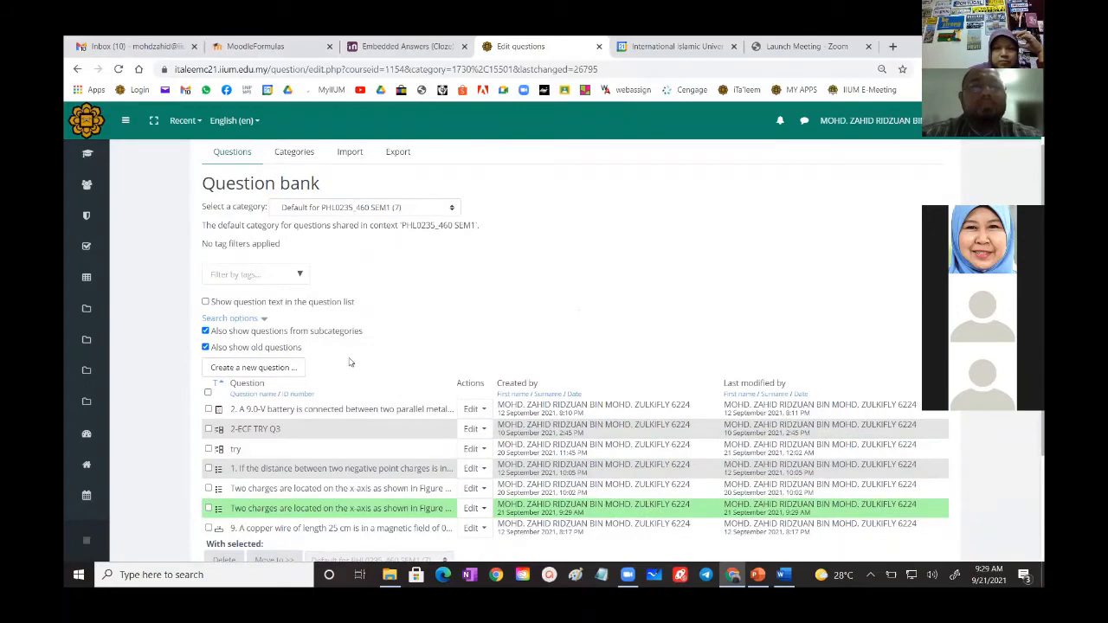
- Check the new entry in the question bank list and look through the remaining multiple choice questions in the Word document
{"action": "scroll", "coordinate": [349, 362], "scroll_direction": "down", "scroll_amount": 2}
{"action": "scroll", "coordinate": [350, 362], "scroll_direction": "down", "scroll_amount": 1}
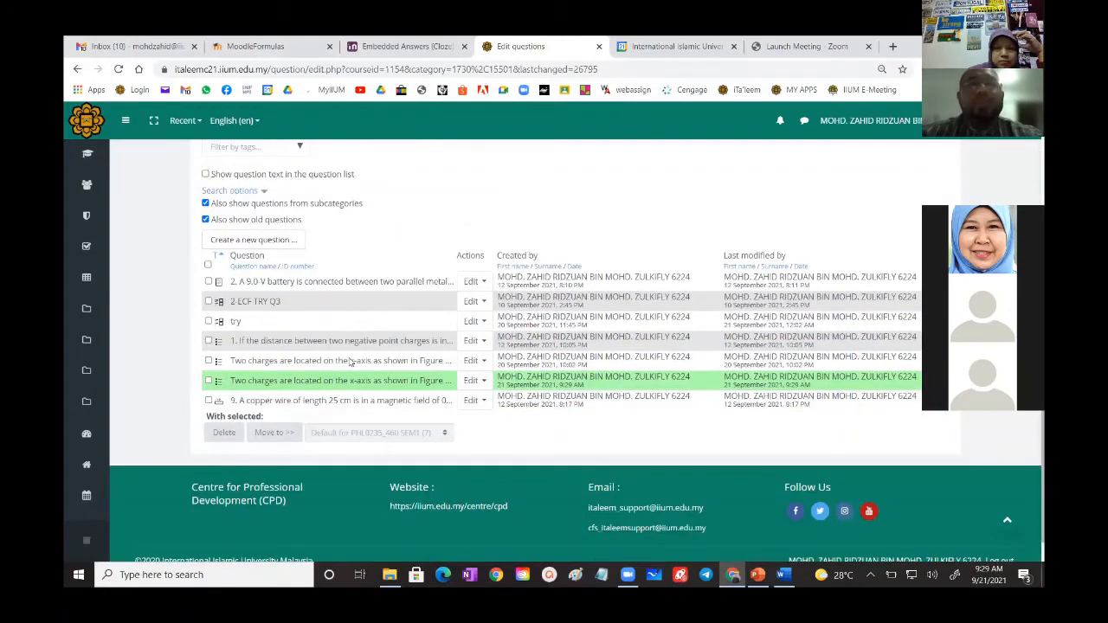
{"action": "left_click", "coordinate": [783, 575]}
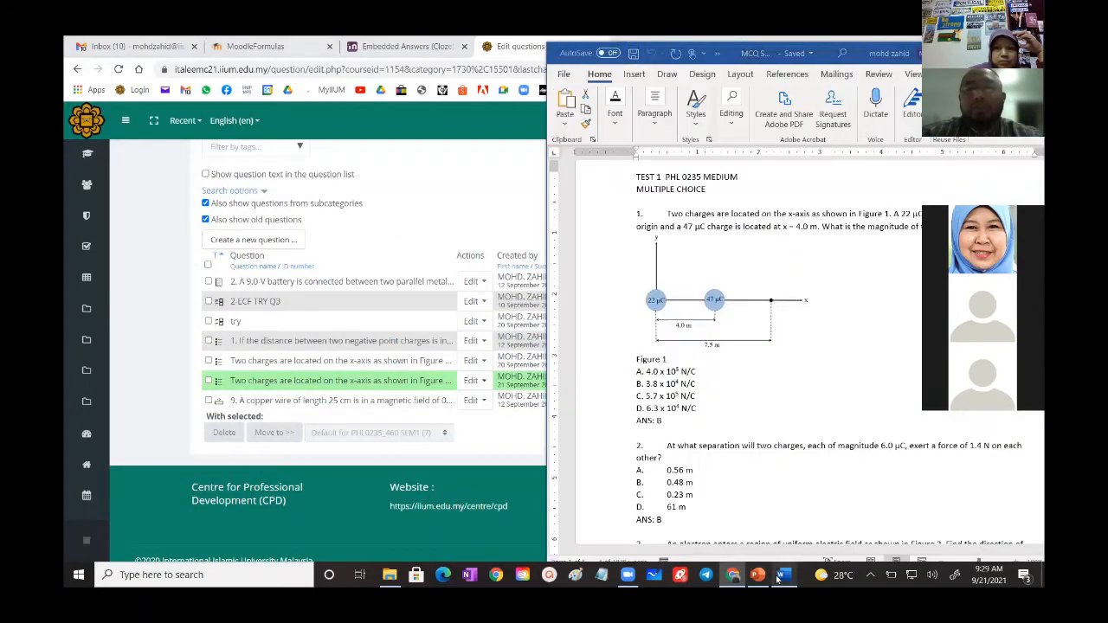
{"action": "scroll", "coordinate": [776, 348], "scroll_direction": "down", "scroll_amount": 3}
{"action": "scroll", "coordinate": [776, 348], "scroll_direction": "up", "scroll_amount": 3}
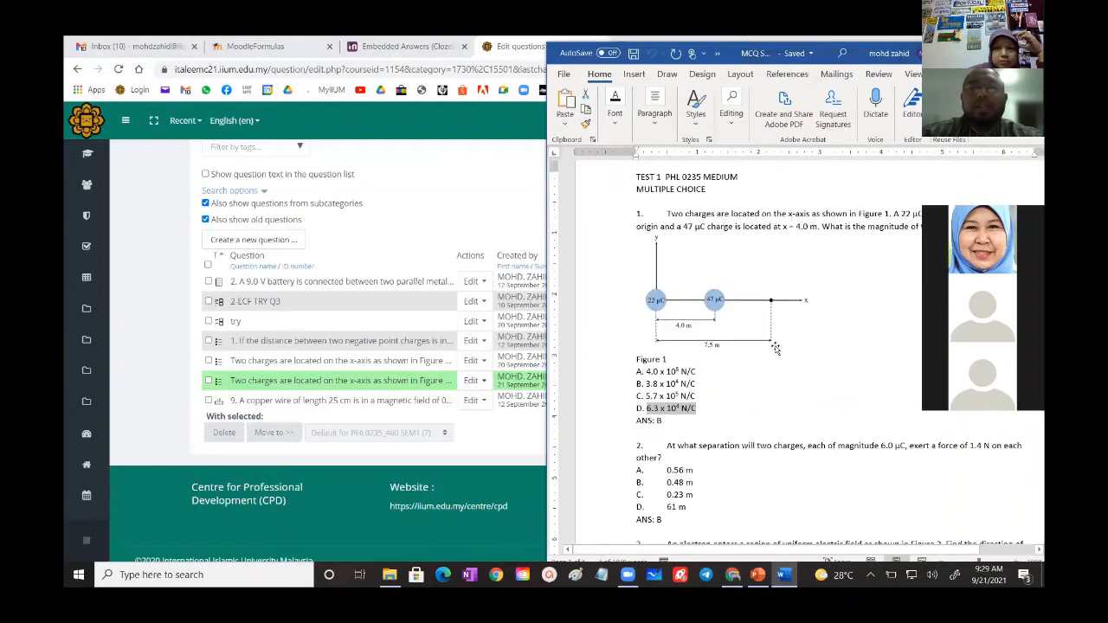
{"action": "scroll", "coordinate": [776, 348], "scroll_direction": "up", "scroll_amount": 2}
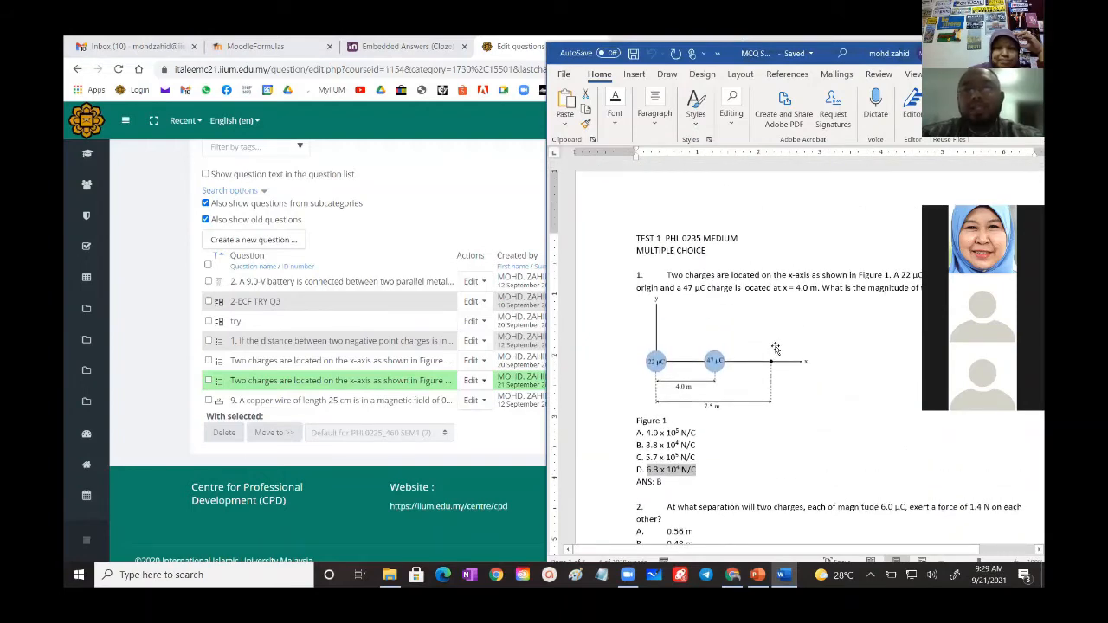
{"action": "scroll", "coordinate": [775, 348], "scroll_direction": "down", "scroll_amount": 10}
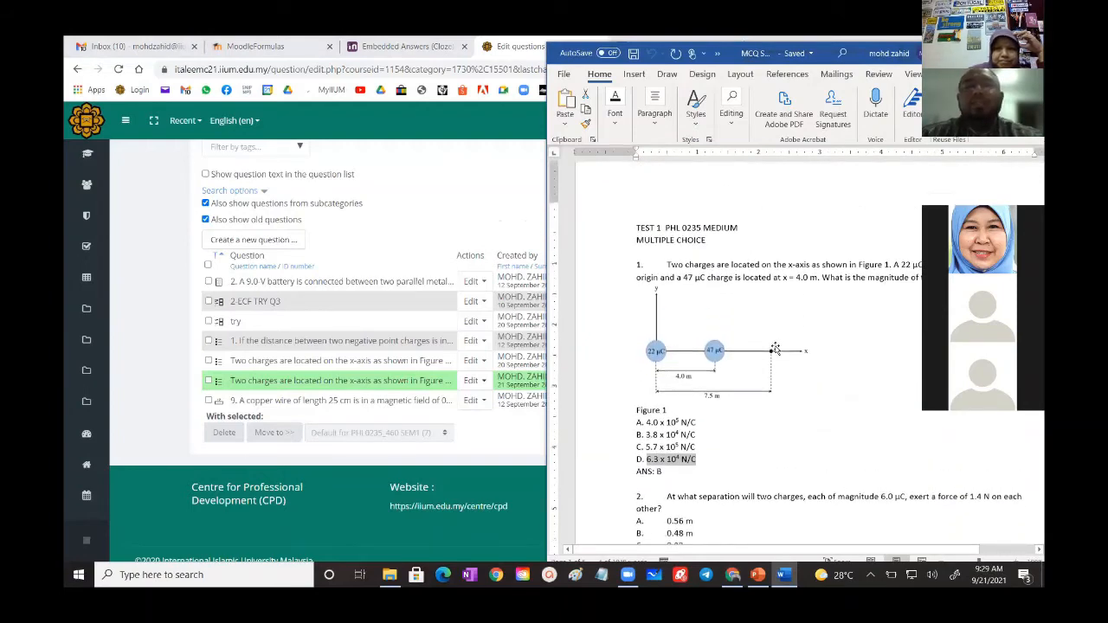
{"action": "scroll", "coordinate": [779, 357], "scroll_direction": "down", "scroll_amount": 15}
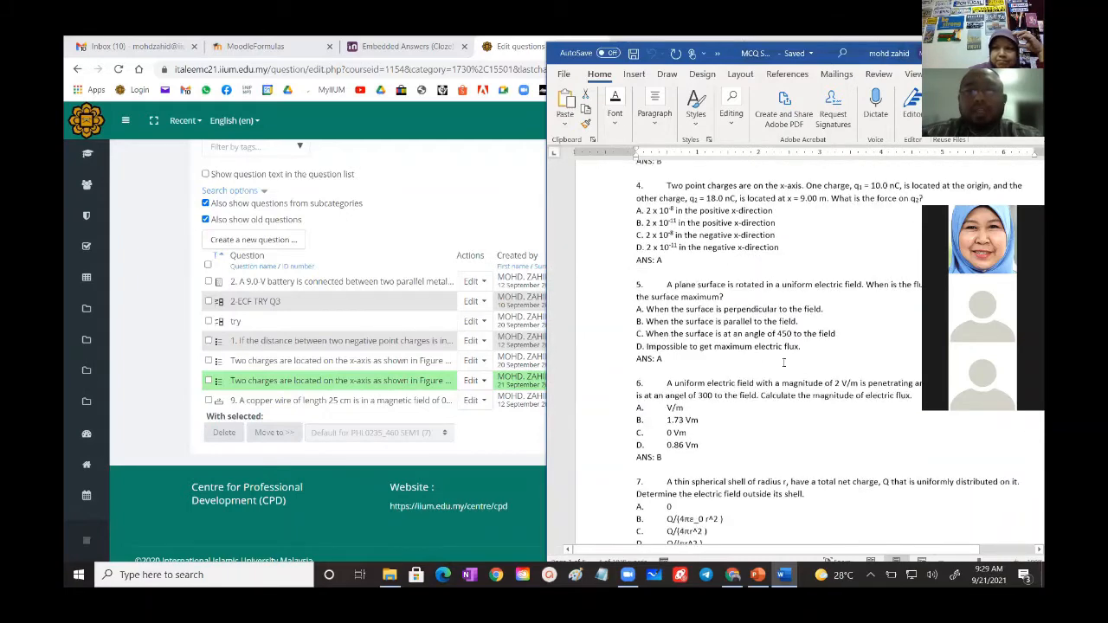
- Examine the formatting, figures and answer keys of the sample questions through question 18, returning to questions 8 and 9
{"action": "scroll", "coordinate": [793, 362], "scroll_direction": "down", "scroll_amount": 15}
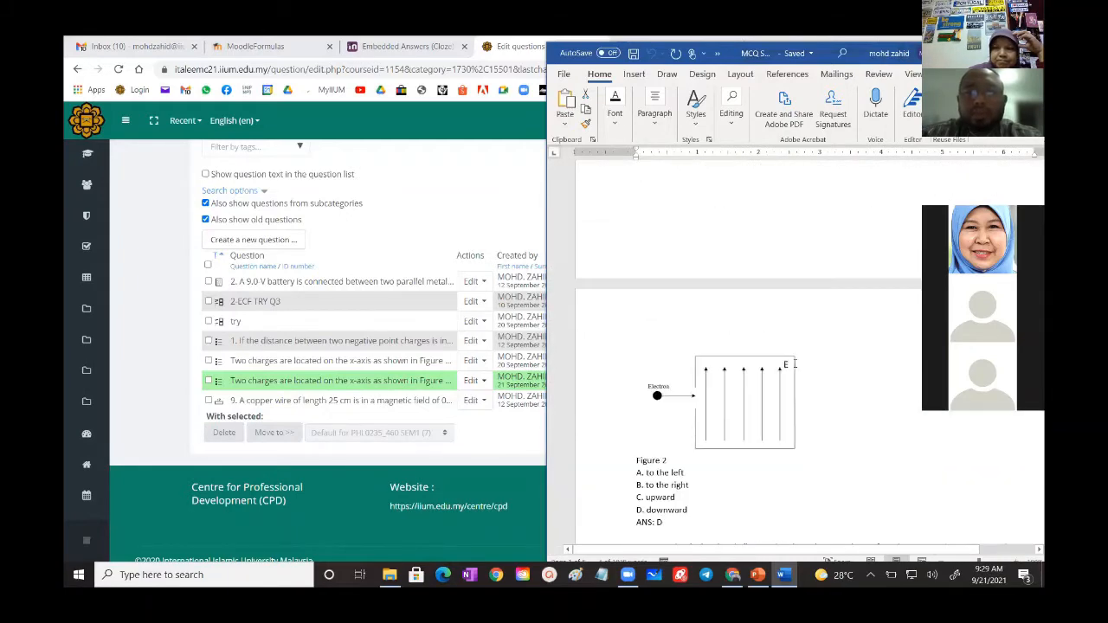
{"action": "scroll", "coordinate": [796, 365], "scroll_direction": "down", "scroll_amount": 7}
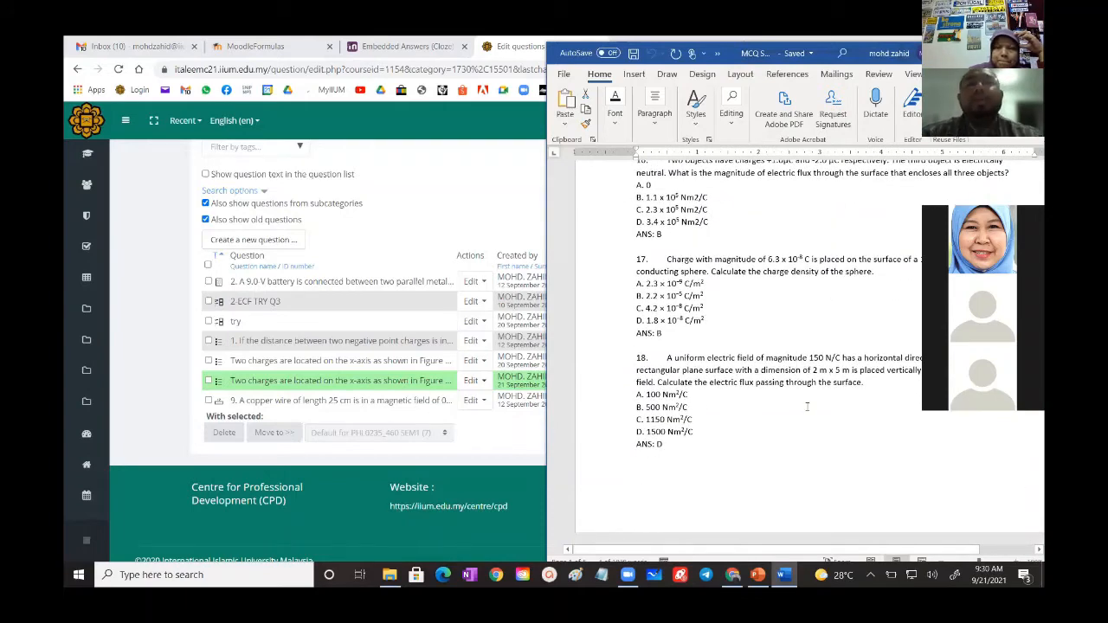
{"action": "scroll", "coordinate": [751, 419], "scroll_direction": "up", "scroll_amount": 3}
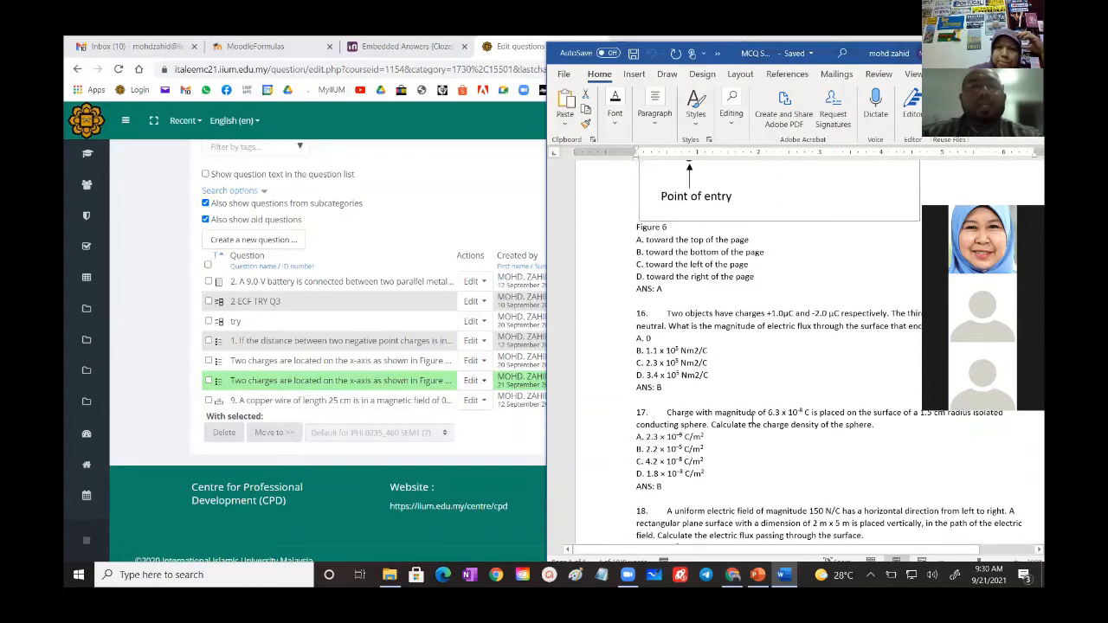
{"action": "scroll", "coordinate": [751, 419], "scroll_direction": "up", "scroll_amount": 12}
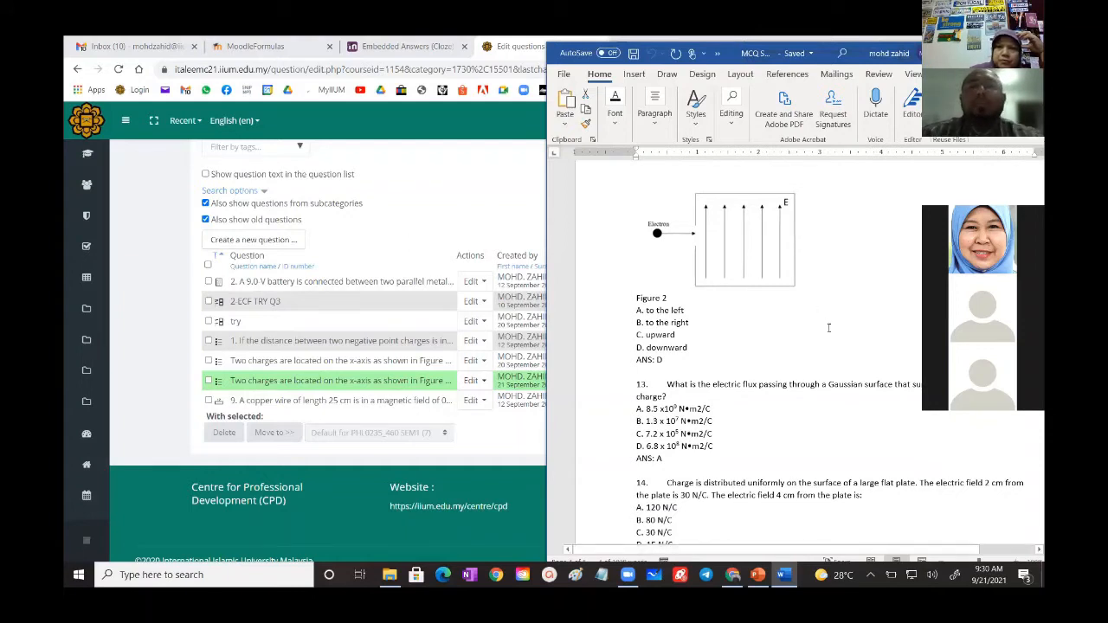
{"action": "scroll", "coordinate": [828, 328], "scroll_direction": "up", "scroll_amount": 8}
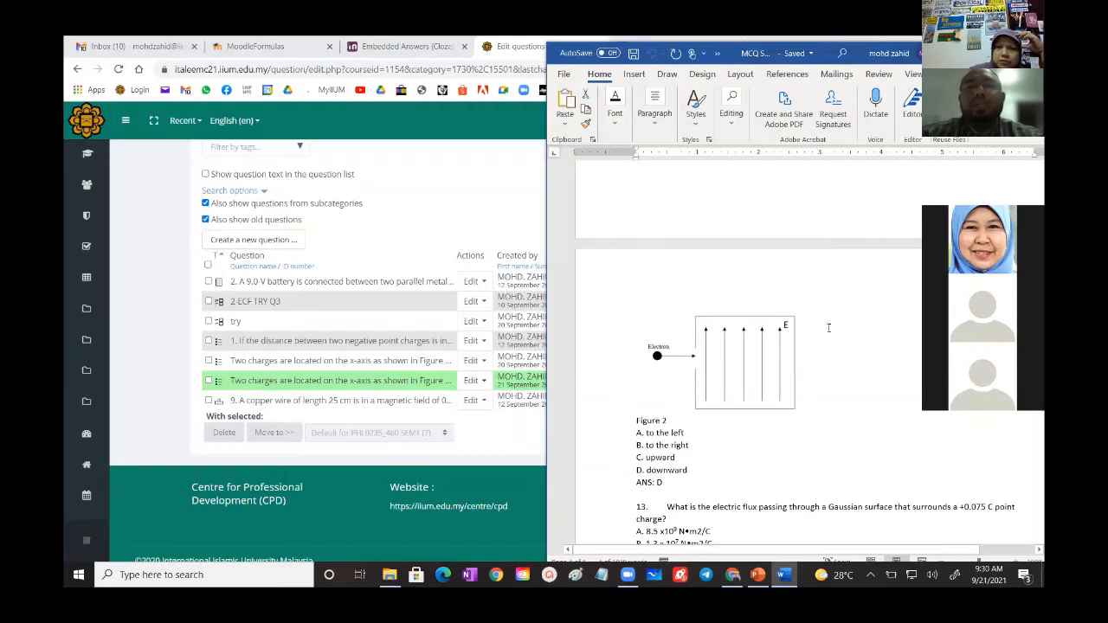
{"action": "scroll", "coordinate": [828, 327], "scroll_direction": "up", "scroll_amount": 5}
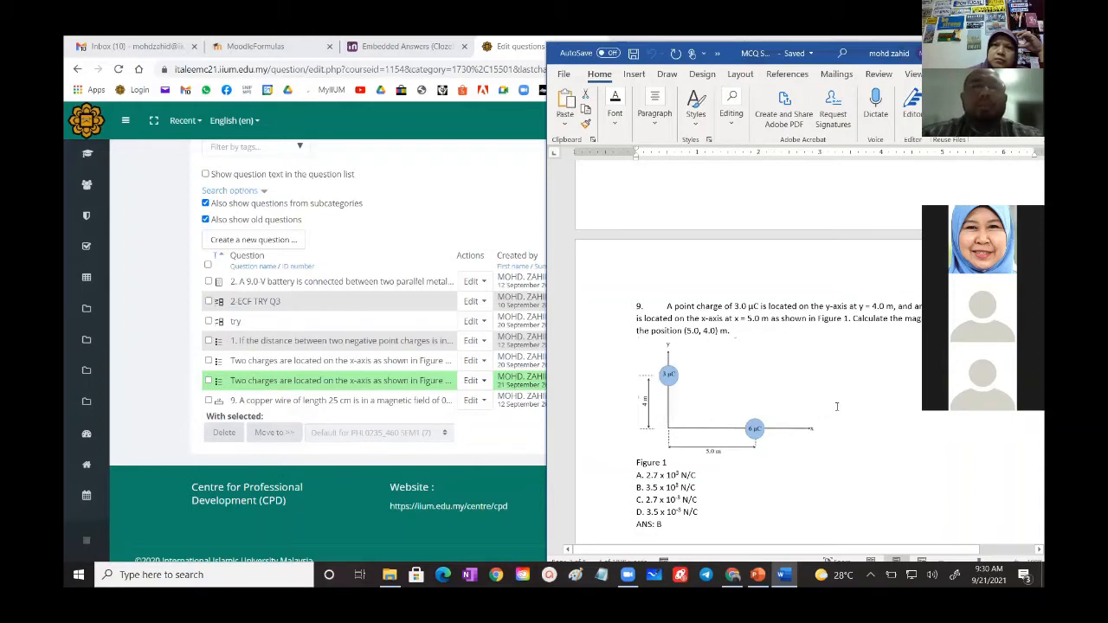
{"action": "scroll", "coordinate": [836, 406], "scroll_direction": "down", "scroll_amount": 3}
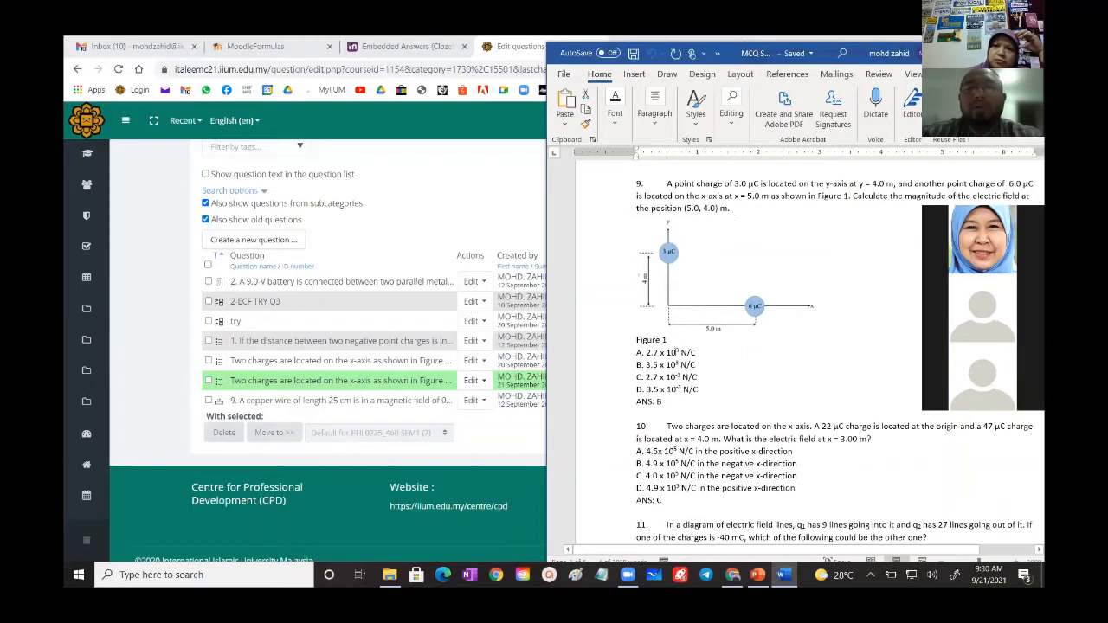
{"action": "scroll", "coordinate": [727, 467], "scroll_direction": "up", "scroll_amount": 5}
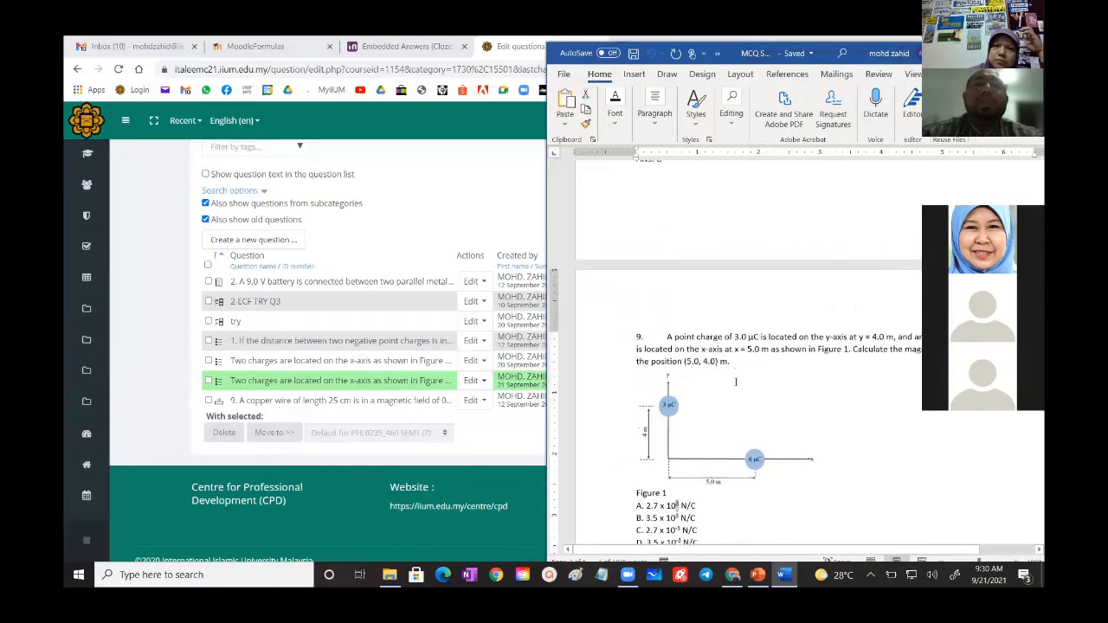
{"action": "scroll", "coordinate": [727, 467], "scroll_direction": "up", "scroll_amount": 1}
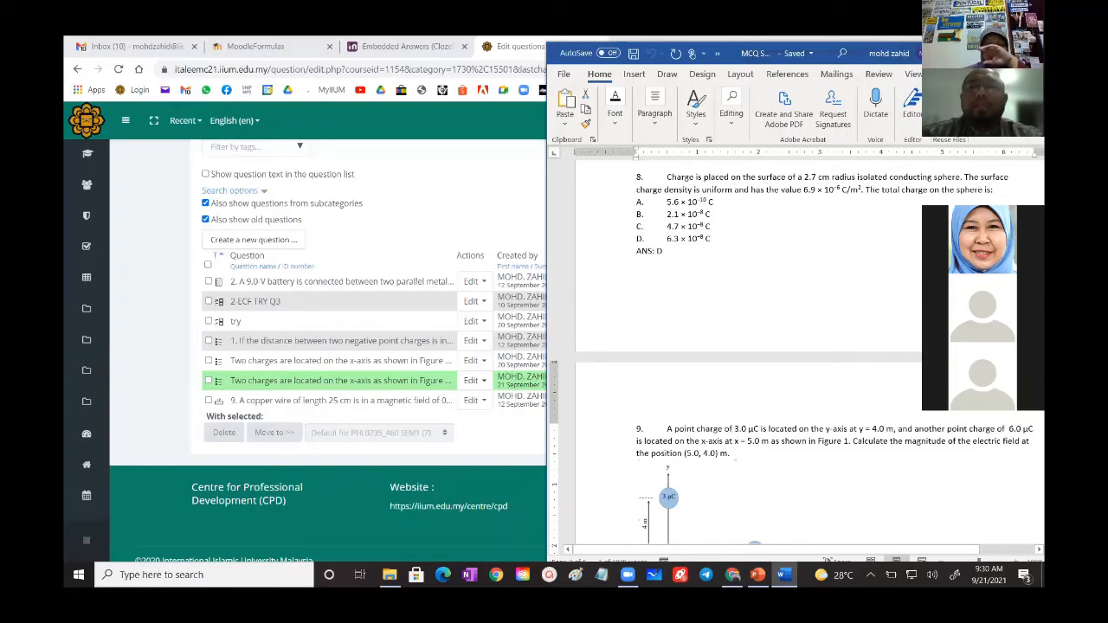
- Maximize the MCQ SAMPLE.rtf document window and return to question 1 at the beginning of the test
{"action": "left_click", "coordinate": [1000, 54]}
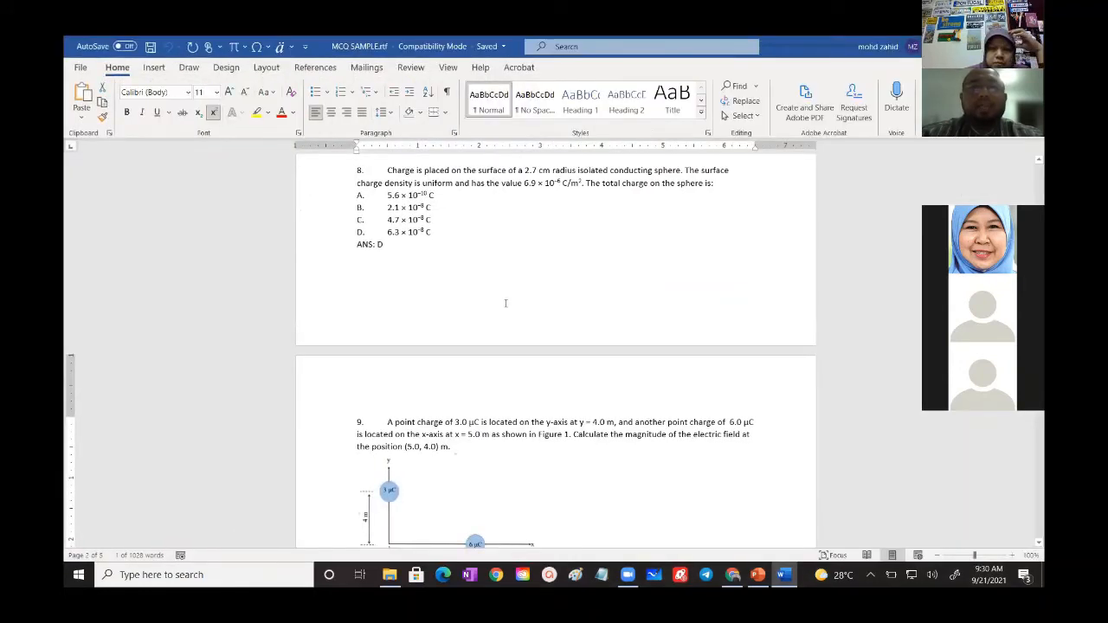
{"action": "scroll", "coordinate": [506, 309], "scroll_direction": "up", "scroll_amount": 12}
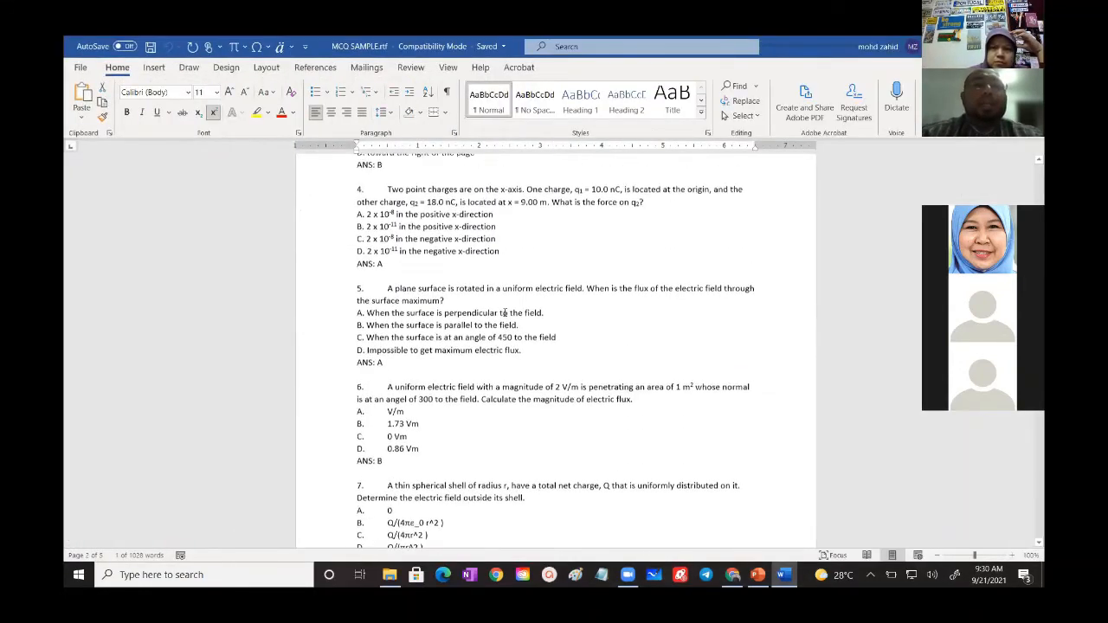
{"action": "scroll", "coordinate": [504, 313], "scroll_direction": "up", "scroll_amount": 5}
{"action": "scroll", "coordinate": [503, 314], "scroll_direction": "up", "scroll_amount": 2}
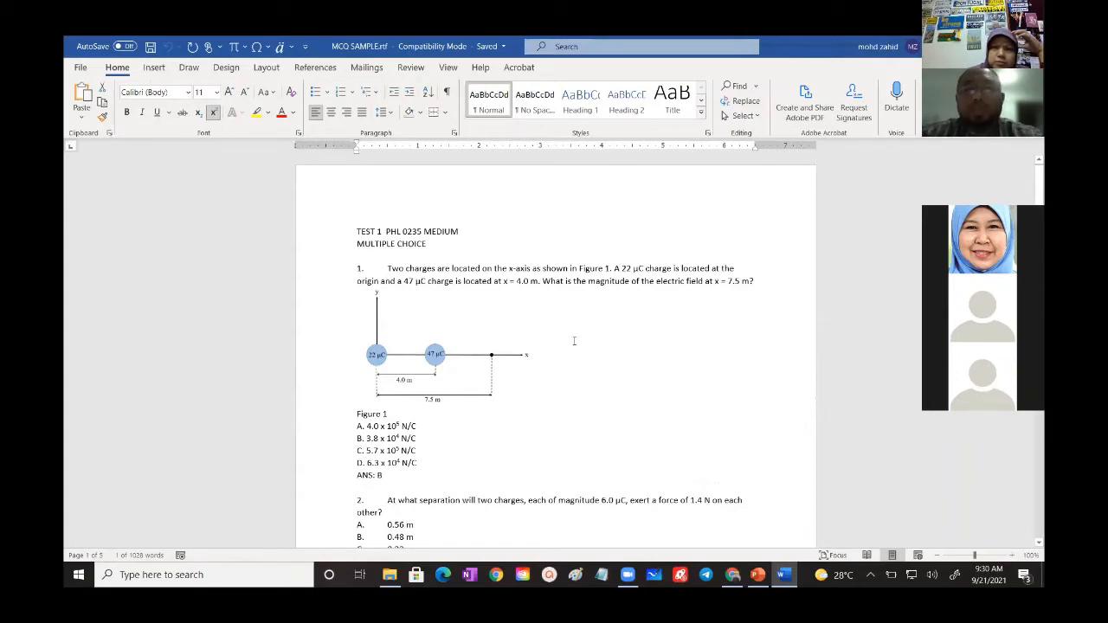
- Launch the ExamView Import Utility, read the import wizard's introduction, and exit it to review the first questions in MCQ SAMPLE.rtf
{"action": "left_click", "coordinate": [77, 576]}
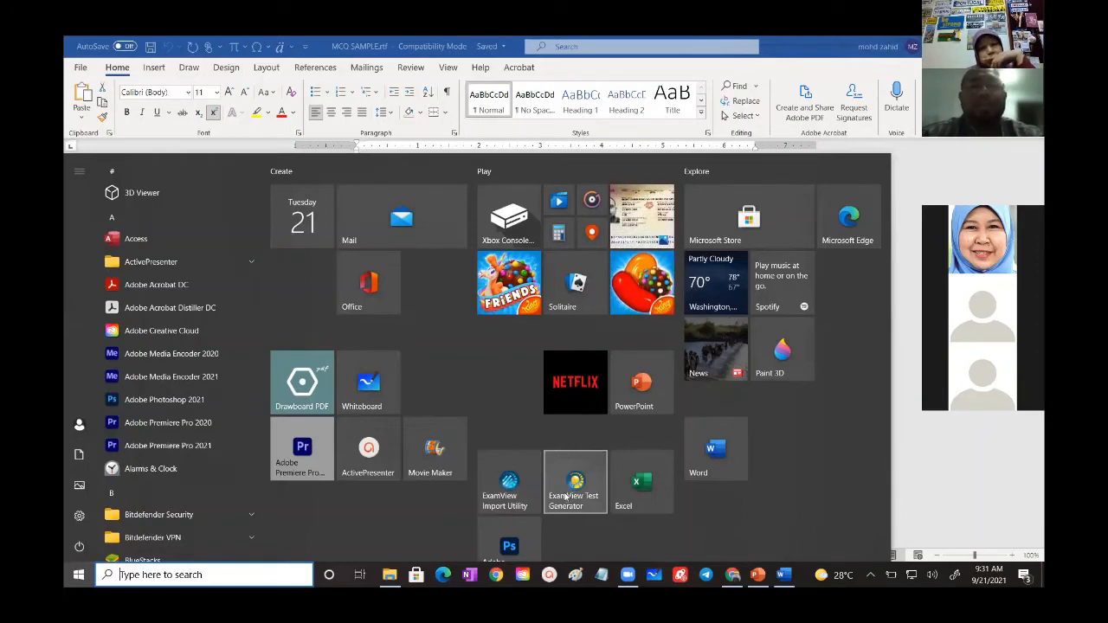
{"action": "left_click", "coordinate": [509, 483]}
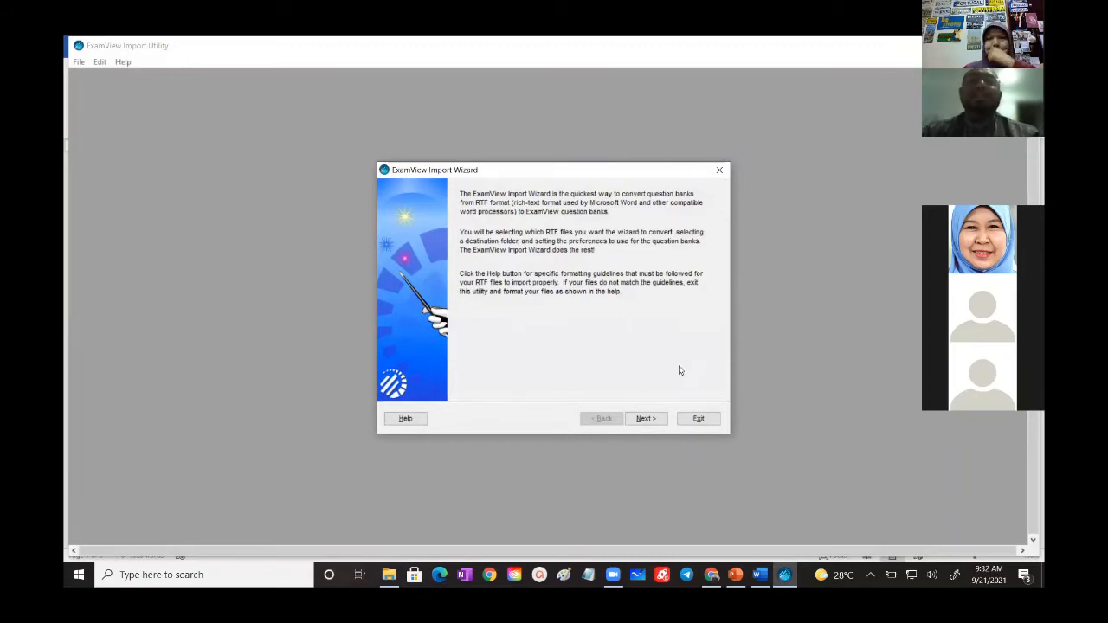
{"action": "left_click", "coordinate": [700, 419]}
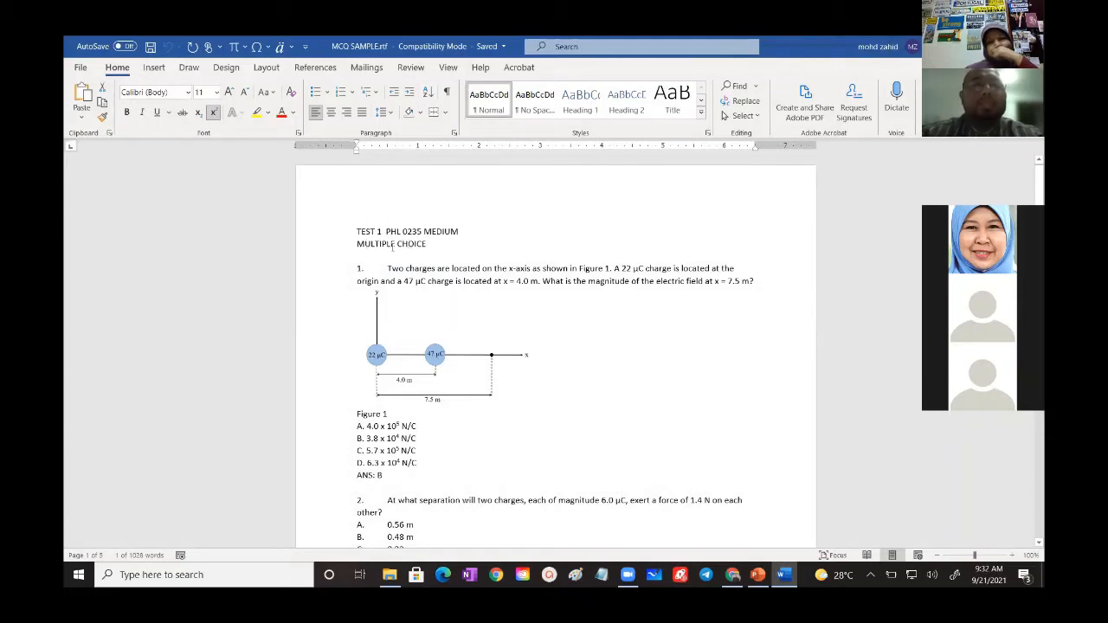
{"action": "scroll", "coordinate": [394, 244], "scroll_direction": "down", "scroll_amount": 2}
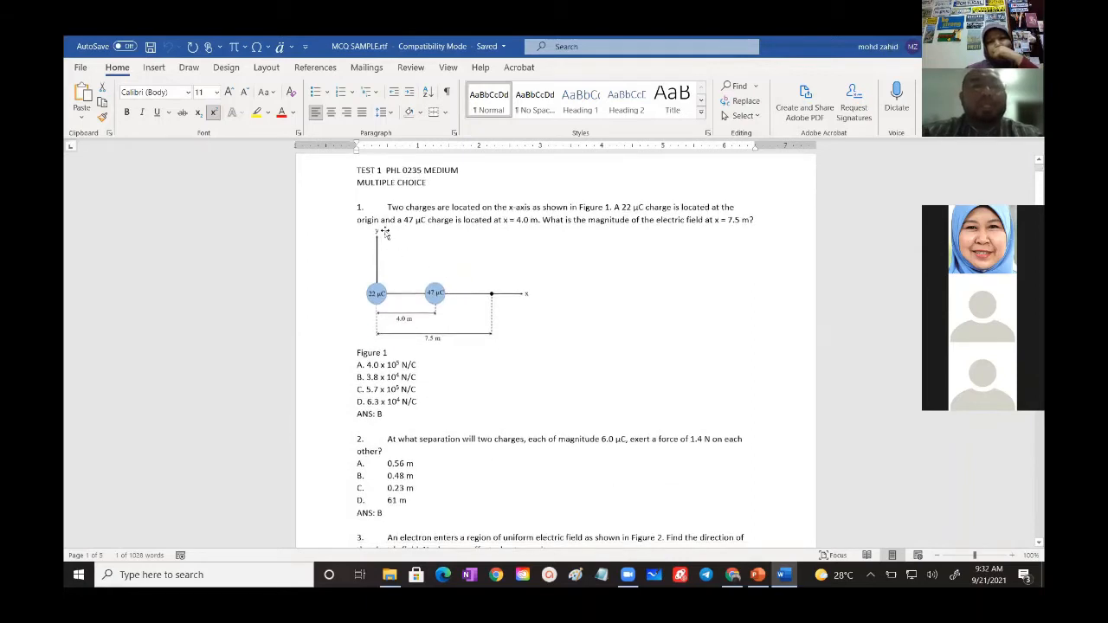
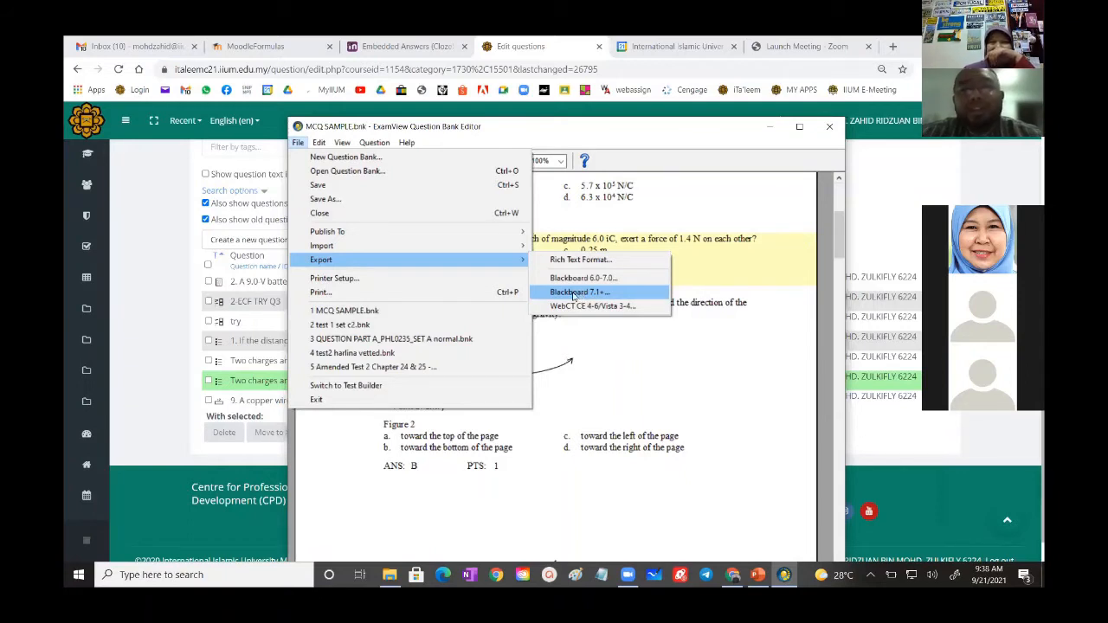
- Export the MCQ SAMPLE question bank in Blackboard 7.1+ format to the Desktop as "test 1", replacing the existing zip file
{"action": "left_click", "coordinate": [573, 292]}
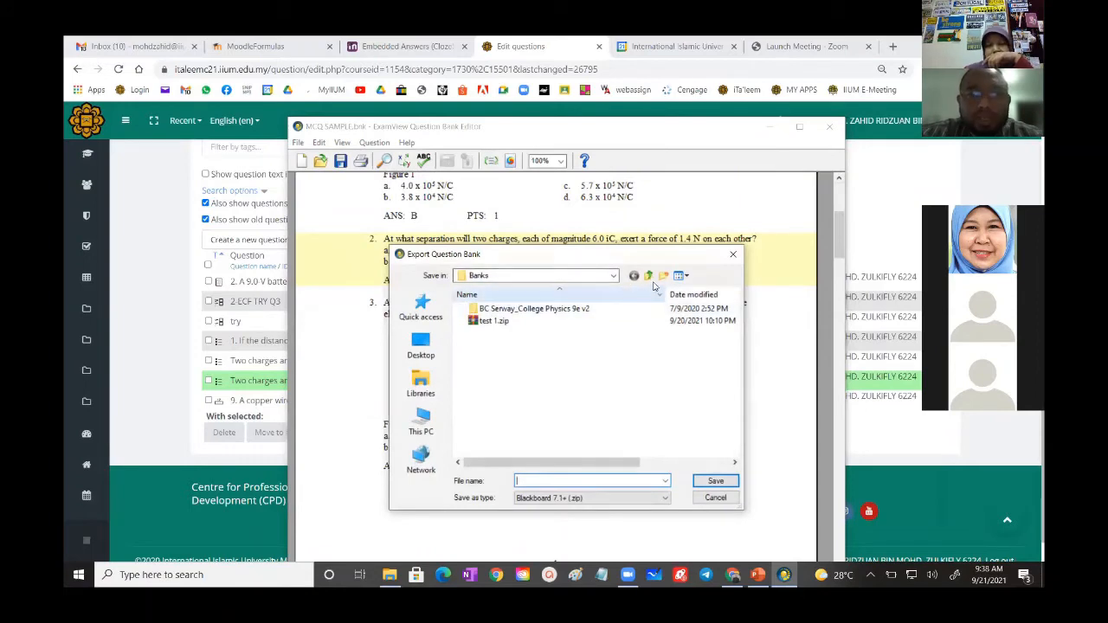
{"action": "left_click", "coordinate": [422, 345]}
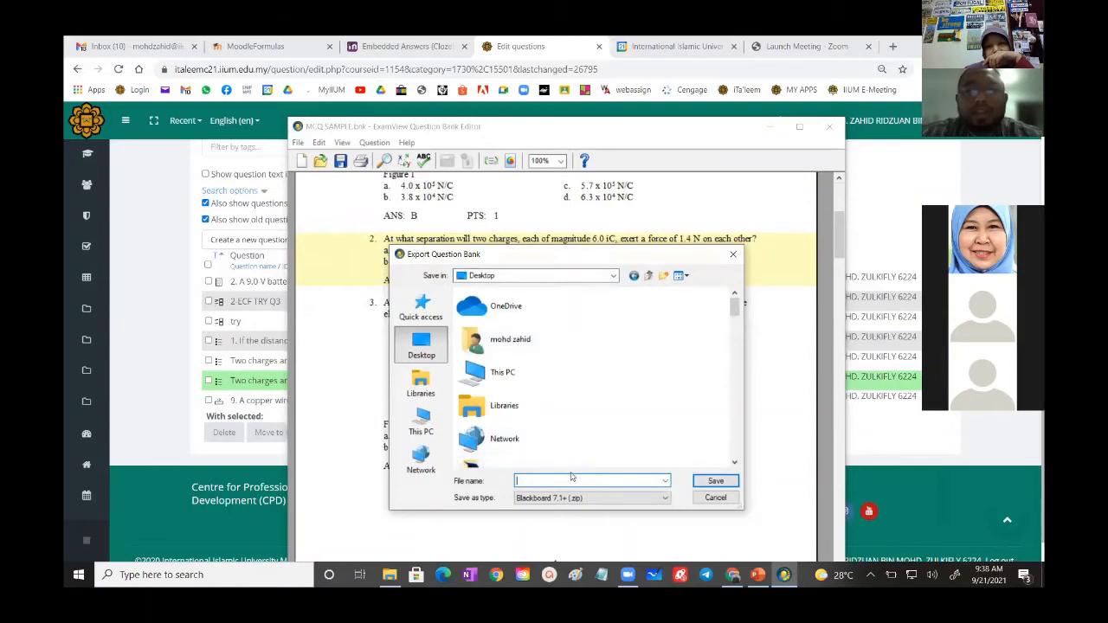
{"action": "type", "text": "test"}
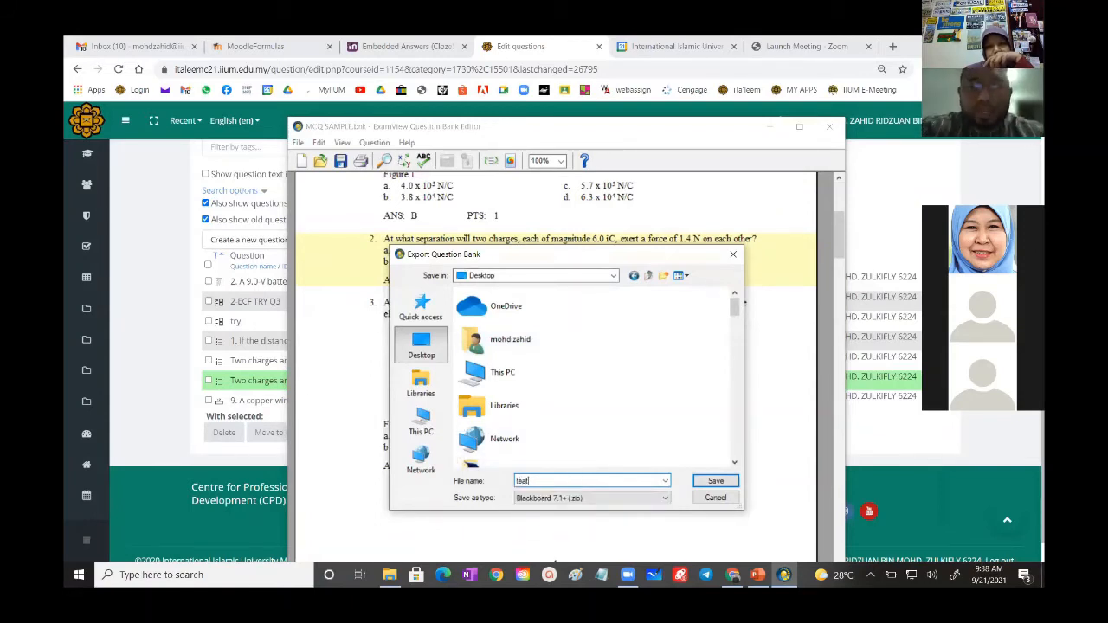
{"action": "key", "text": "BackSpace"}
{"action": "key", "text": "BackSpace"}
{"action": "type", "text": "st"}
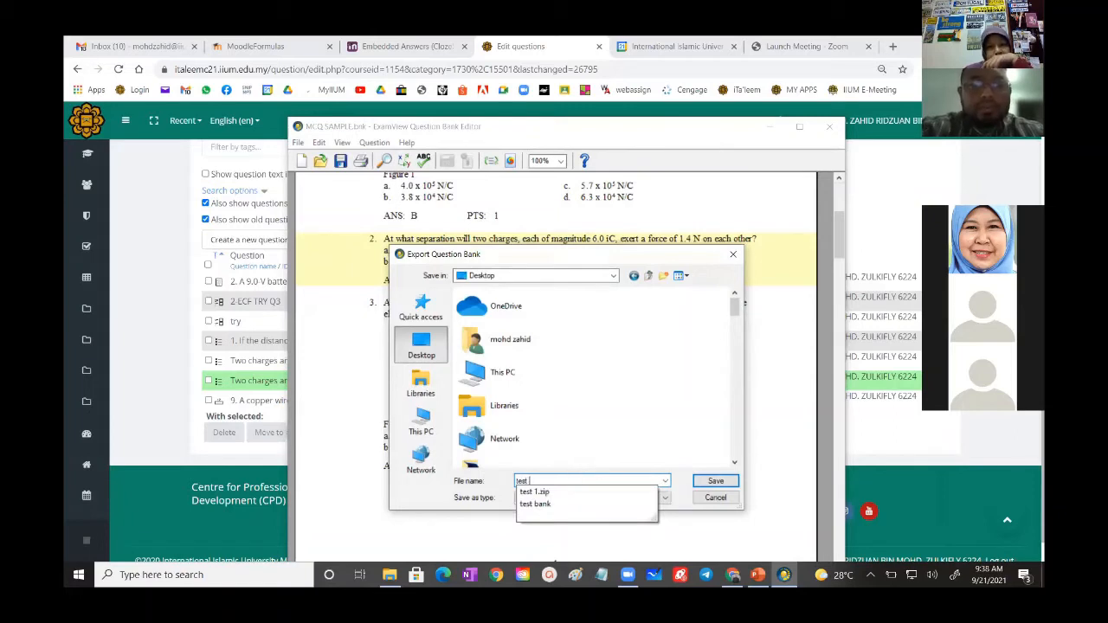
{"action": "type", "text": " 1"}
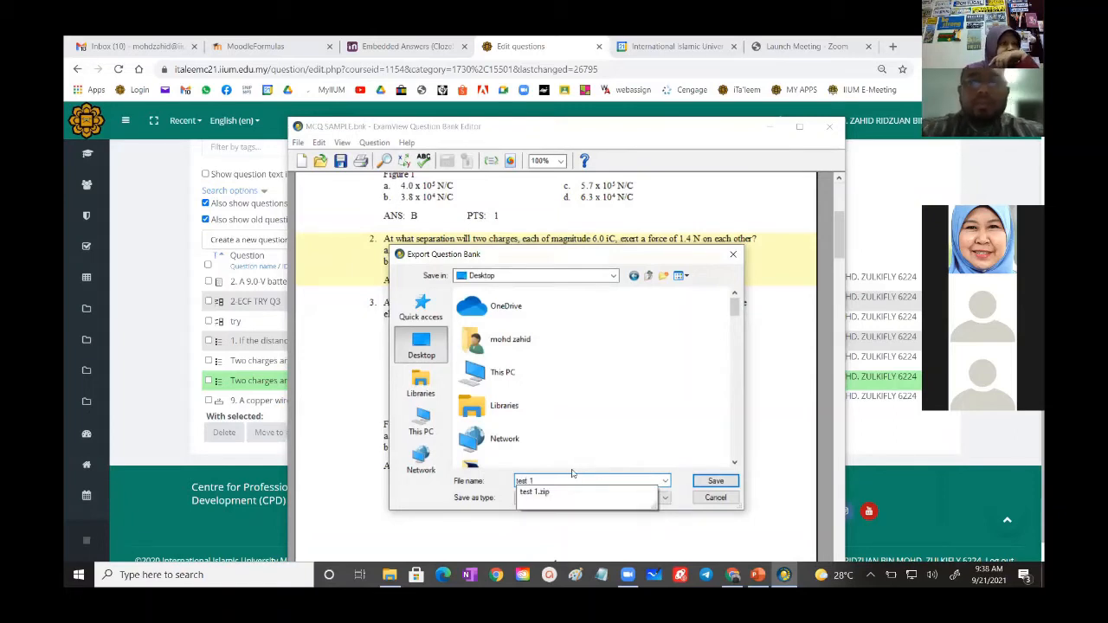
{"action": "left_click", "coordinate": [707, 482]}
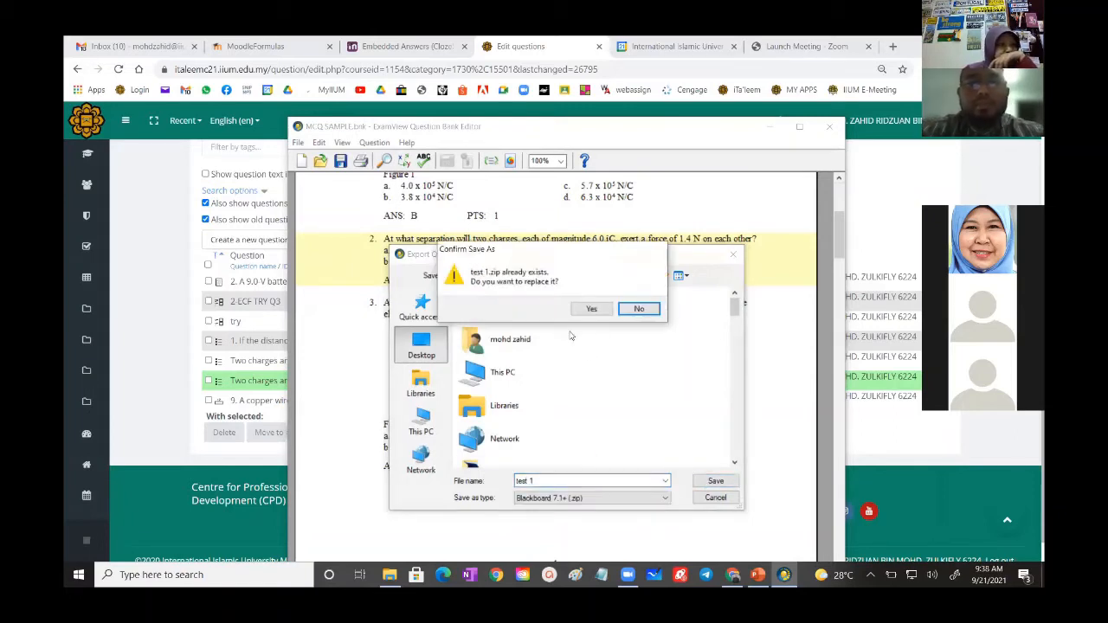
{"action": "left_click", "coordinate": [592, 310]}
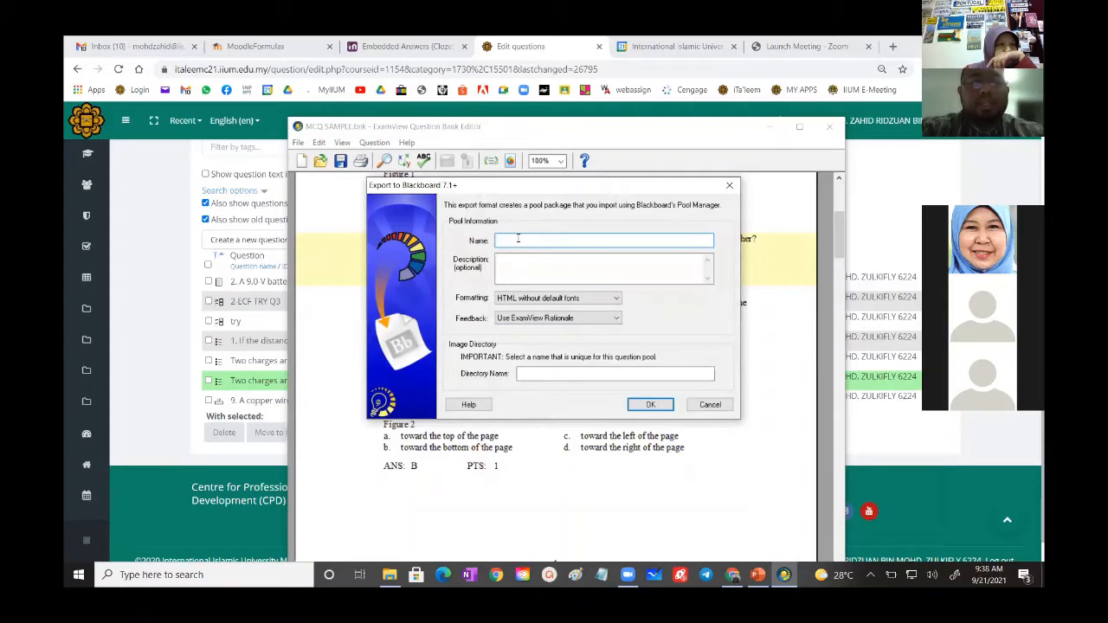
- Name the Blackboard pool "test 1 medium", set the image directory name to "test", and complete the export
{"action": "type", "text": "test 1"}
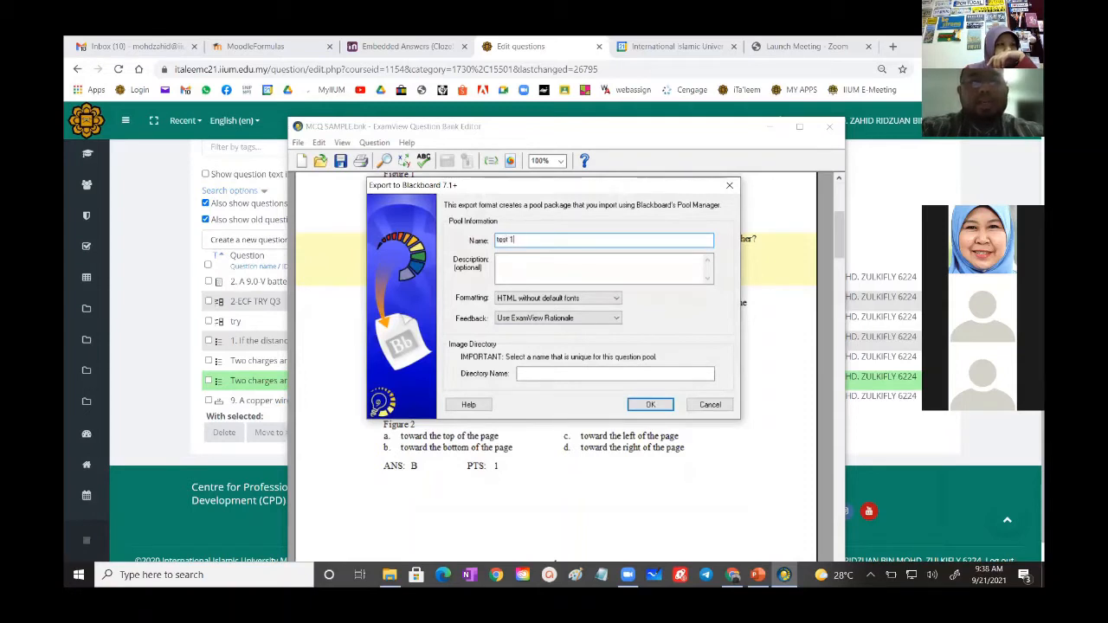
{"action": "type", "text": " medium"}
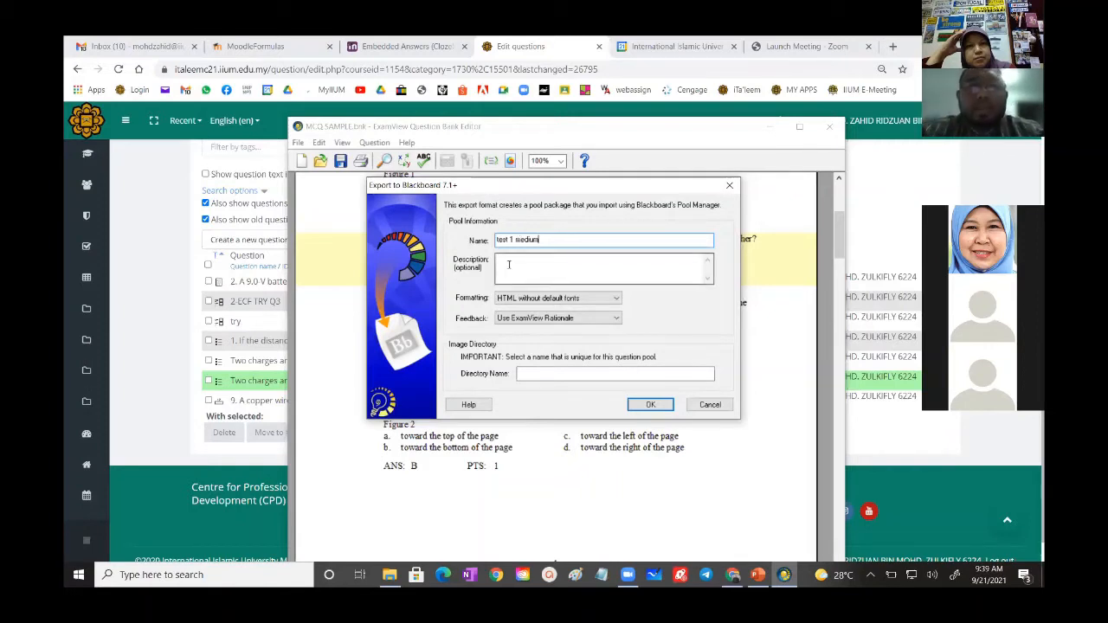
{"action": "left_click", "coordinate": [546, 373]}
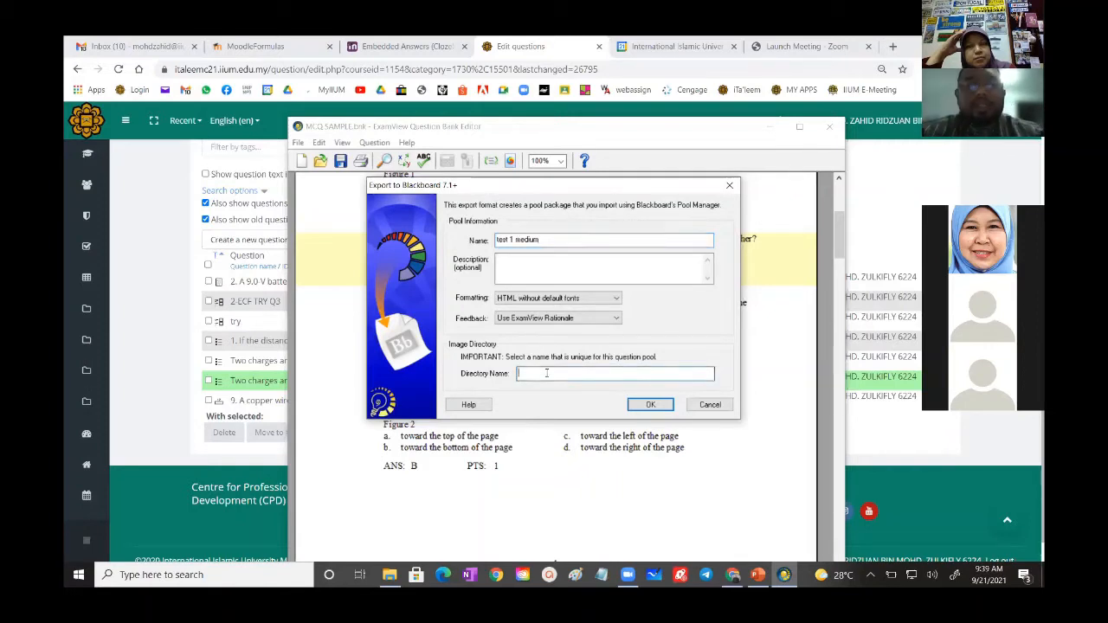
{"action": "type", "text": "test 1"}
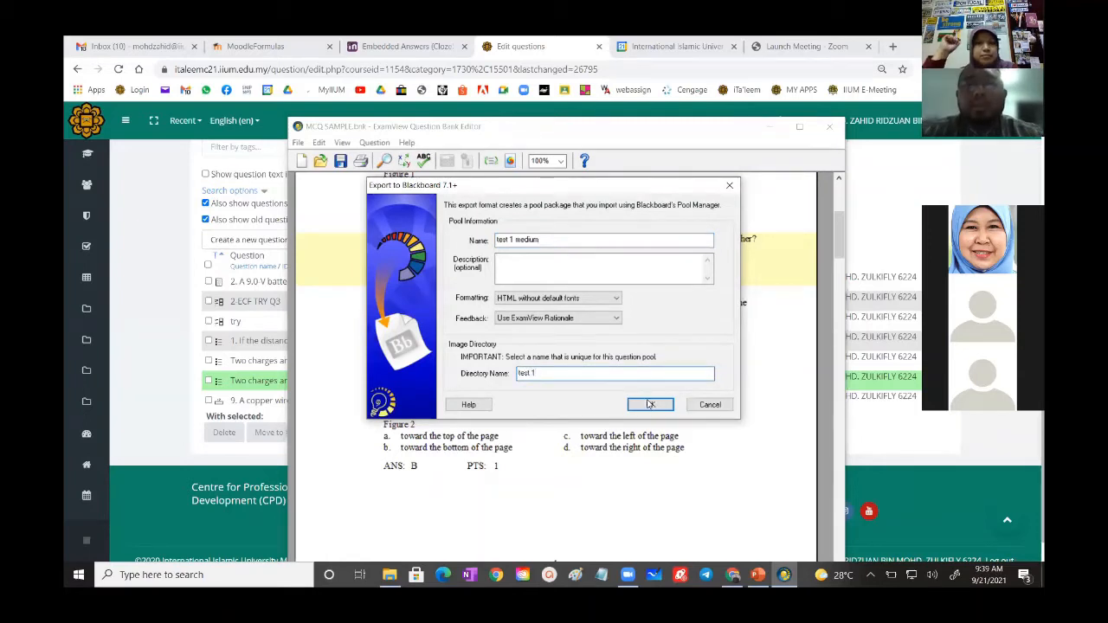
{"action": "left_click", "coordinate": [650, 404]}
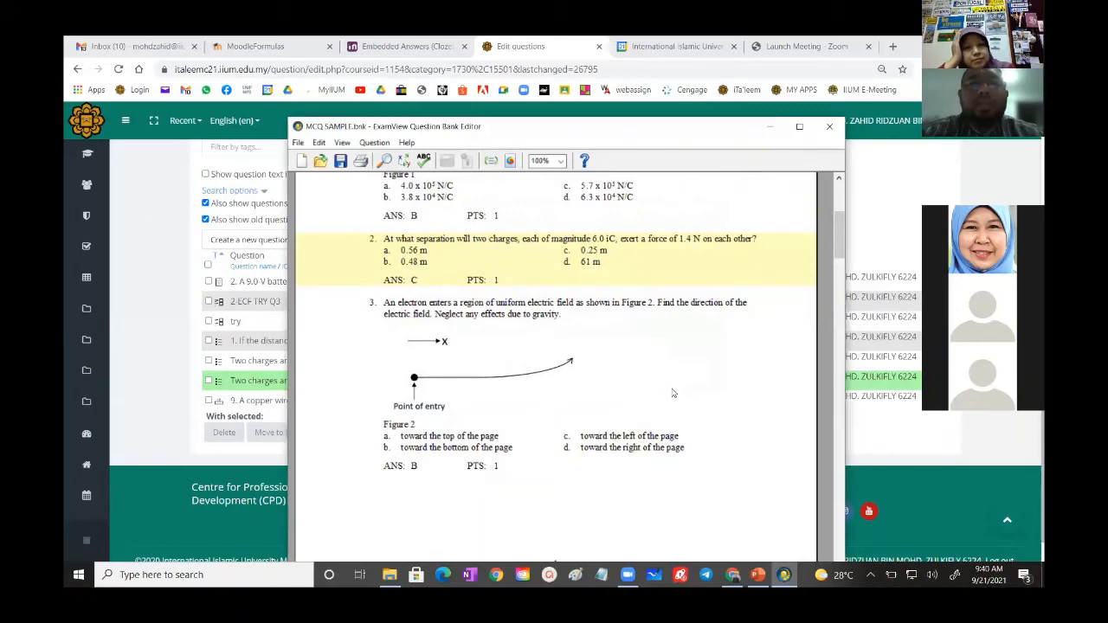
- Close the question bank editor, clear the open windows from the desktop, and move test 1.zip to an empty area
{"action": "left_click", "coordinate": [830, 128]}
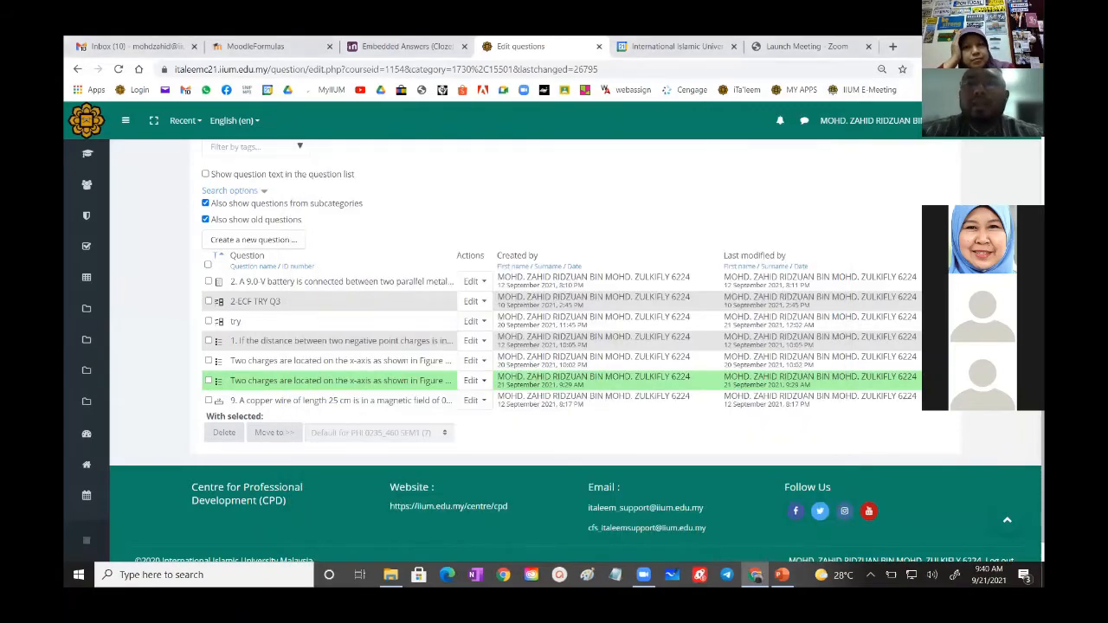
{"action": "left_click", "coordinate": [969, 44]}
{"action": "left_click", "coordinate": [772, 47]}
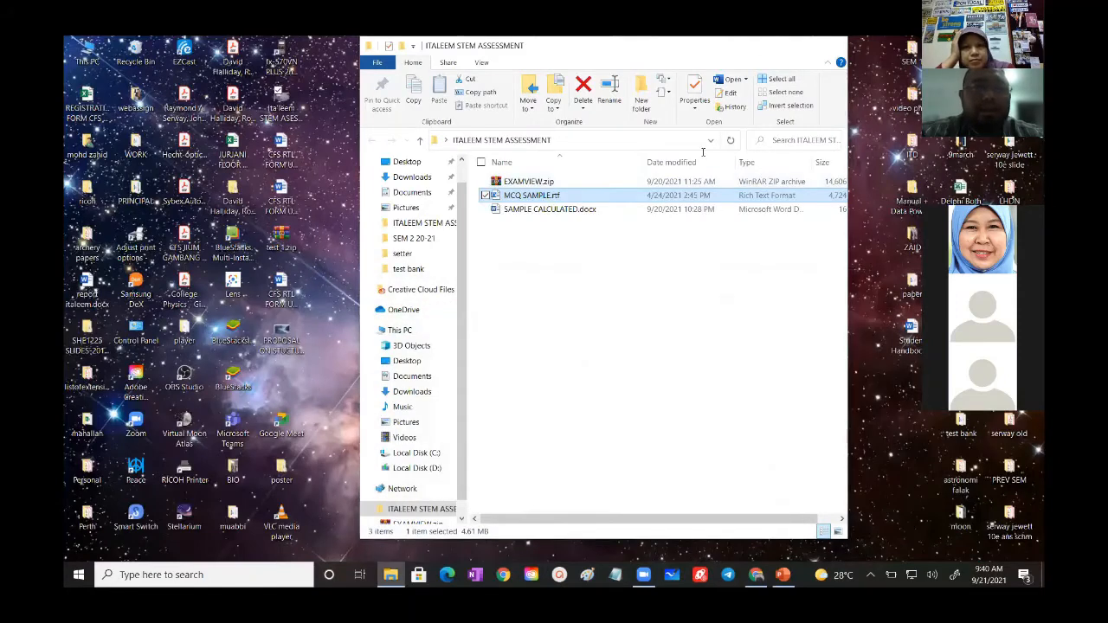
{"action": "left_click_drag", "start_coordinate": [283, 235], "coordinate": [426, 232]}
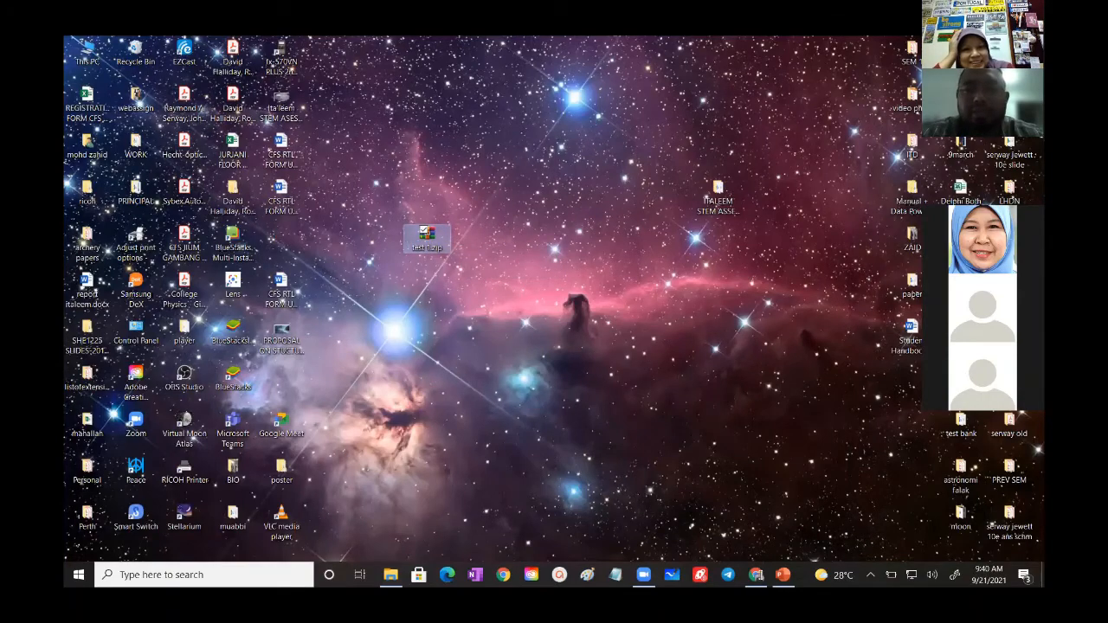
- Return to the Moodle question bank in the browser and choose Blackboard as the file format for importing questions
{"action": "left_click", "coordinate": [755, 573]}
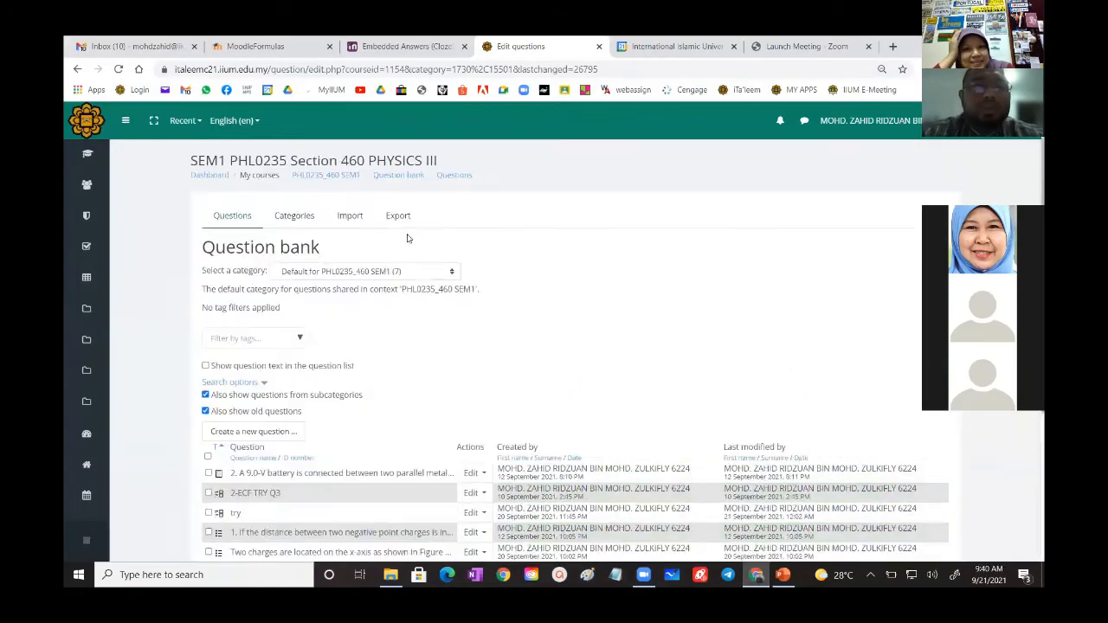
{"action": "left_click", "coordinate": [350, 220]}
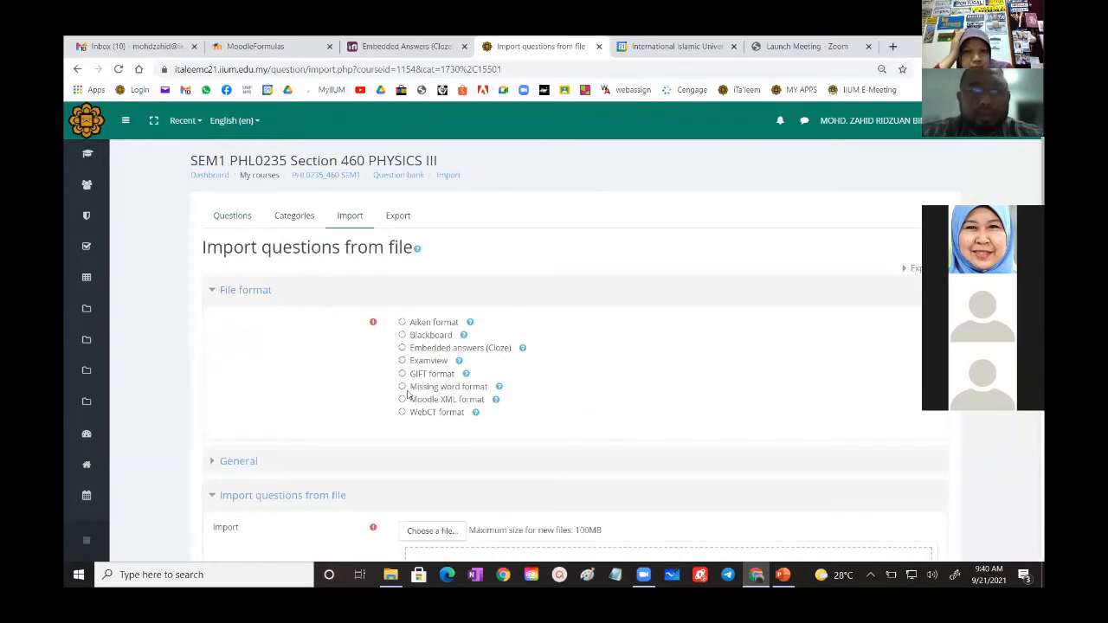
{"action": "left_click", "coordinate": [401, 335]}
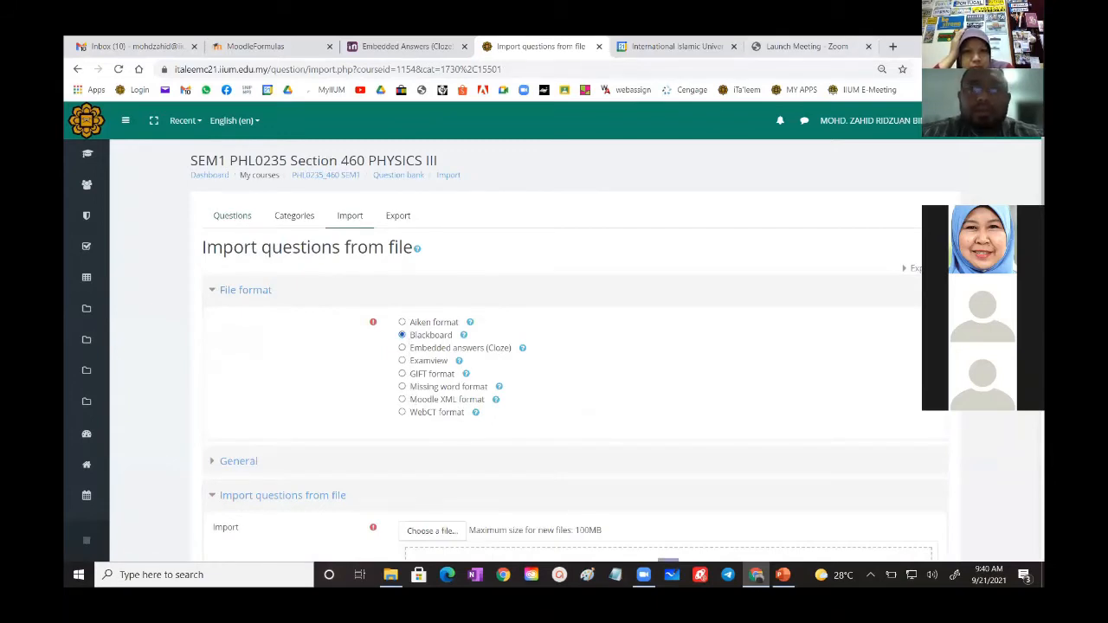
- Shrink the browser beside the desktop, add test 1.zip as the import file, then maximize the browser and import the questions
{"action": "left_click", "coordinate": [999, 44]}
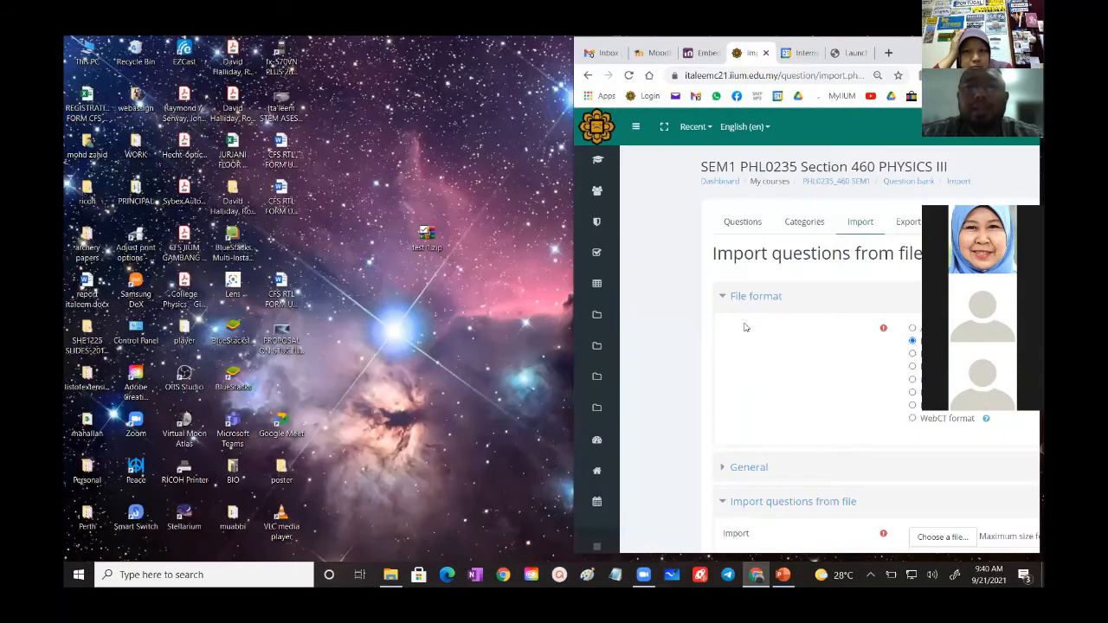
{"action": "scroll", "coordinate": [746, 327], "scroll_direction": "down", "scroll_amount": 3}
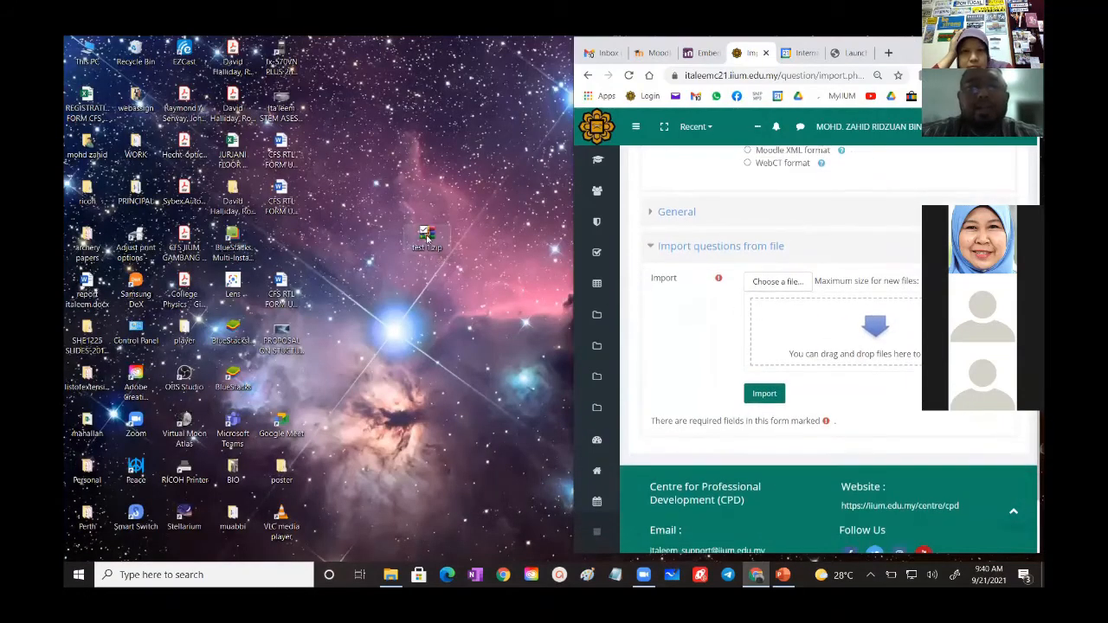
{"action": "left_click_drag", "start_coordinate": [790, 325], "coordinate": [849, 327]}
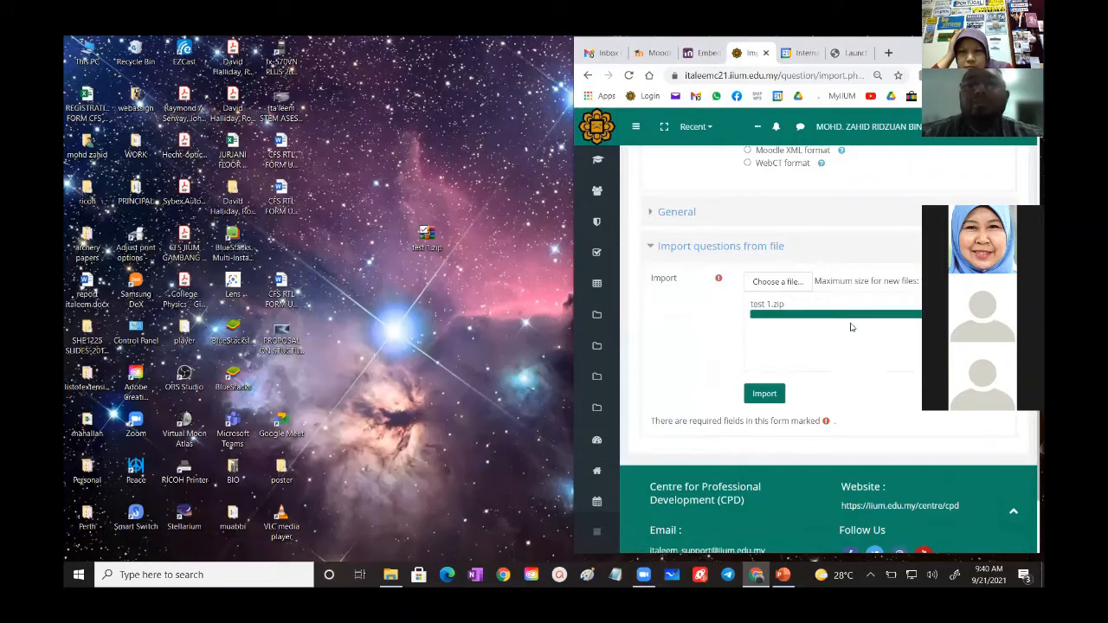
{"action": "key", "text": "super+Up"}
{"action": "left_click", "coordinate": [407, 386]}
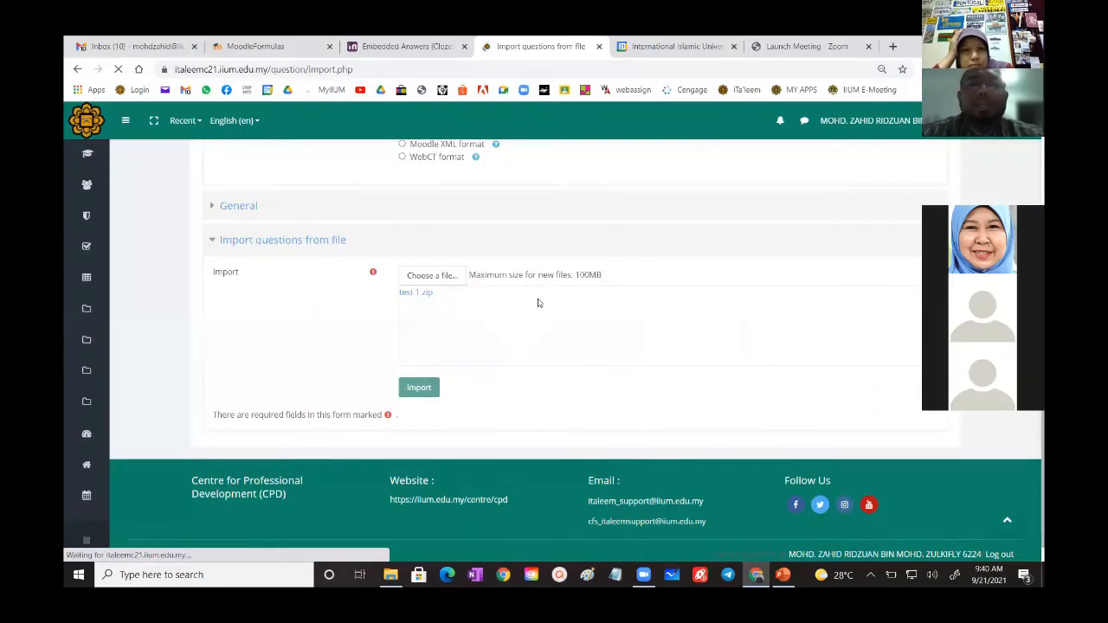
- Review the imported questions through question 18 and continue to the question bank
{"action": "scroll", "coordinate": [292, 381], "scroll_direction": "down", "scroll_amount": 5}
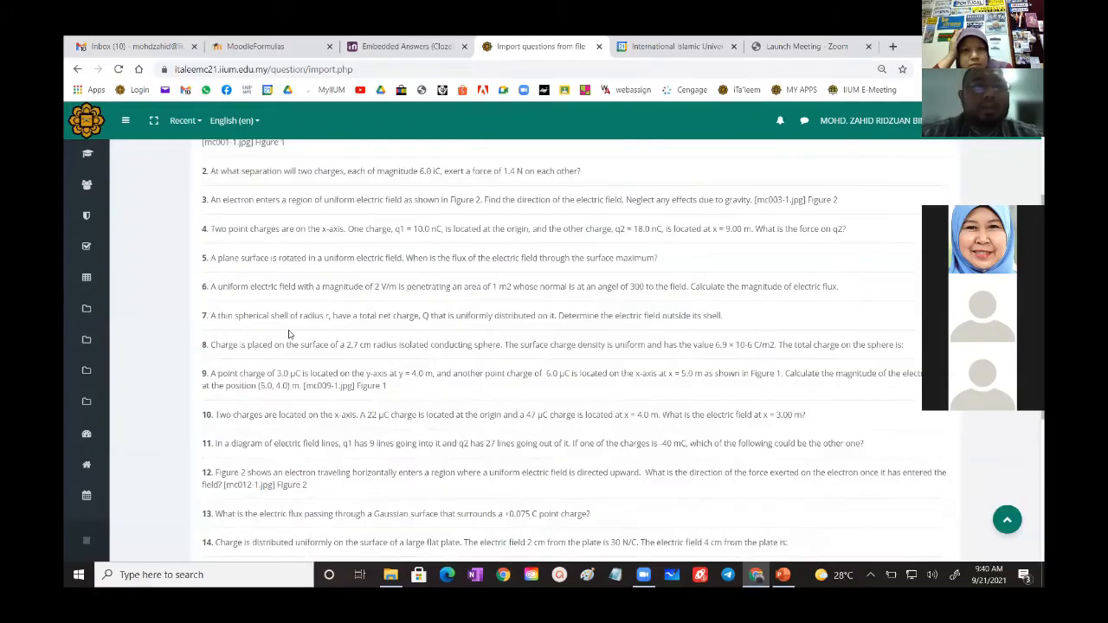
{"action": "scroll", "coordinate": [292, 381], "scroll_direction": "down", "scroll_amount": 3}
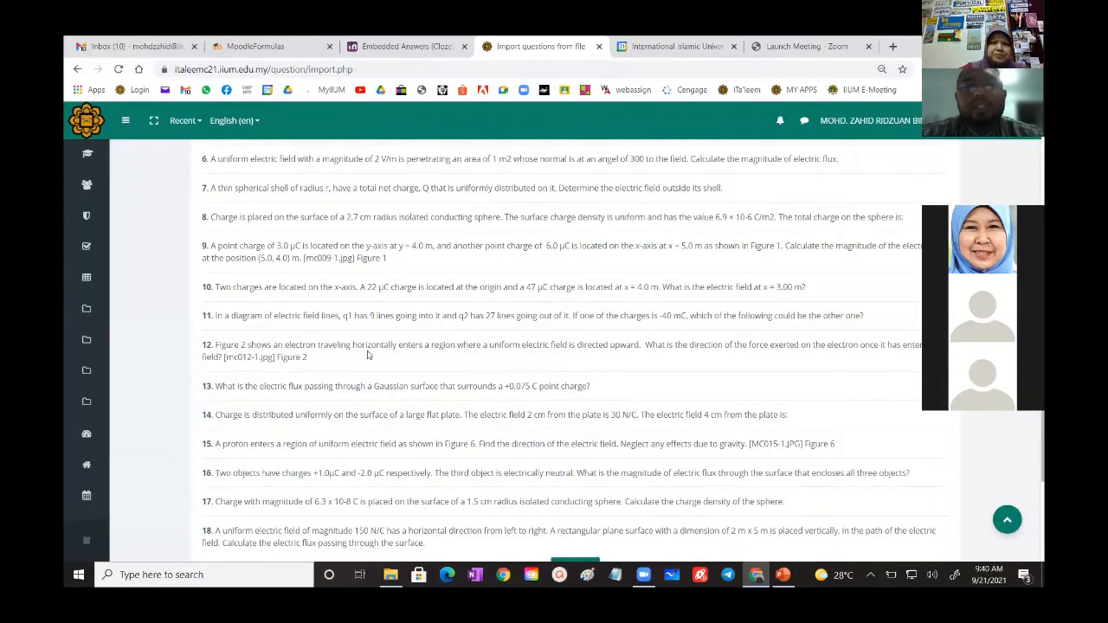
{"action": "scroll", "coordinate": [505, 362], "scroll_direction": "down", "scroll_amount": 4}
{"action": "left_click", "coordinate": [560, 406]}
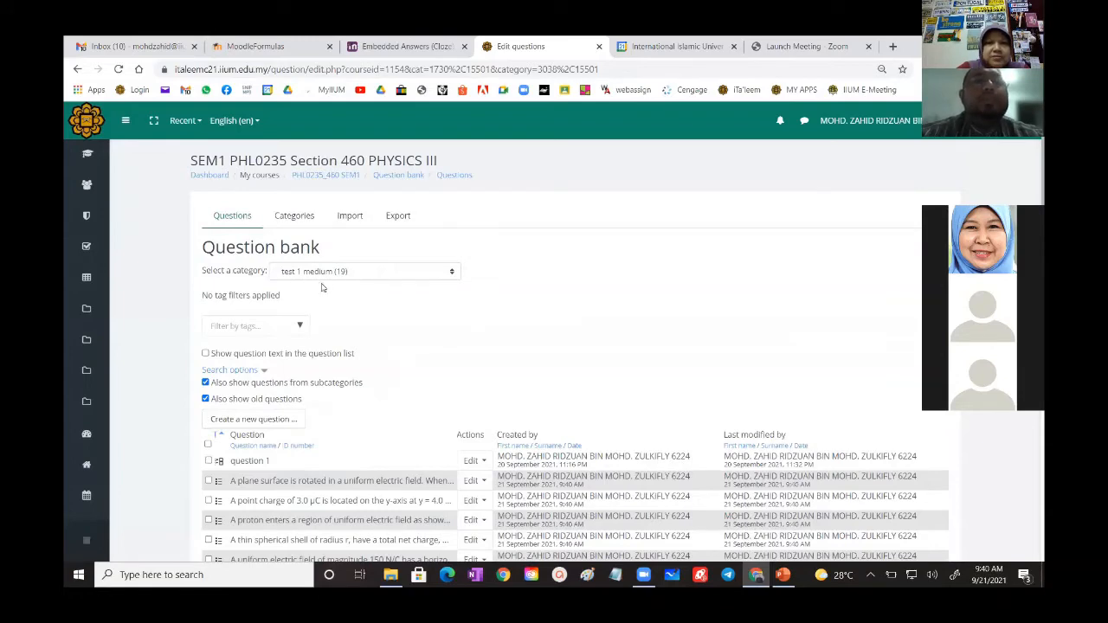
- Look through the test 1 medium category, preview the 3.0 µC point charge question with its figure, and close the preview
{"action": "scroll", "coordinate": [321, 289], "scroll_direction": "down", "scroll_amount": 2}
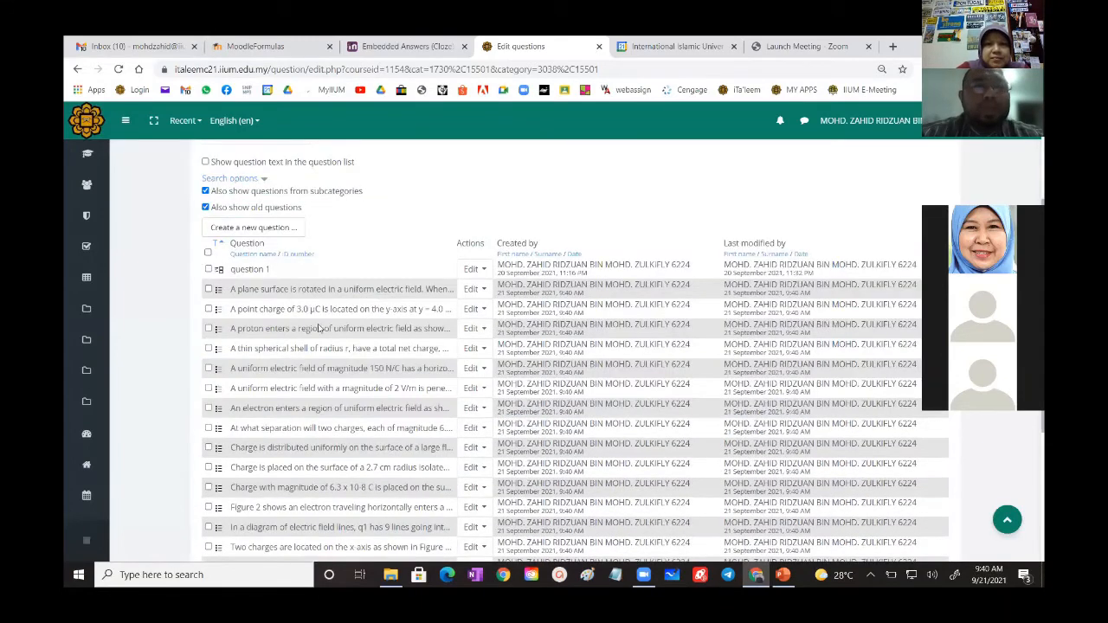
{"action": "scroll", "coordinate": [320, 328], "scroll_direction": "down", "scroll_amount": 1}
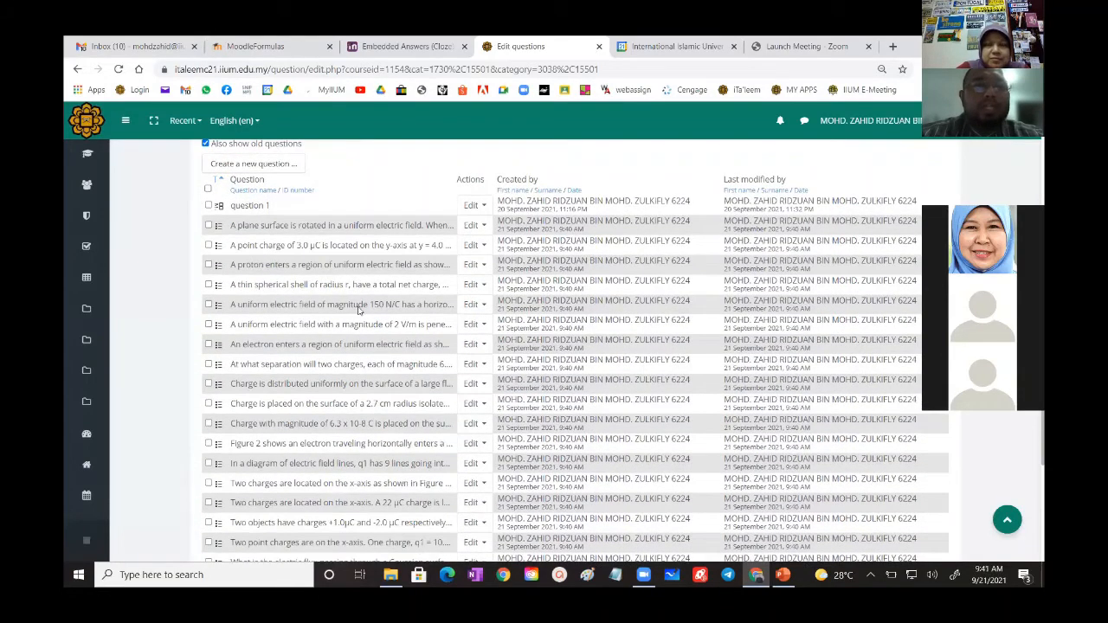
{"action": "left_click", "coordinate": [471, 248]}
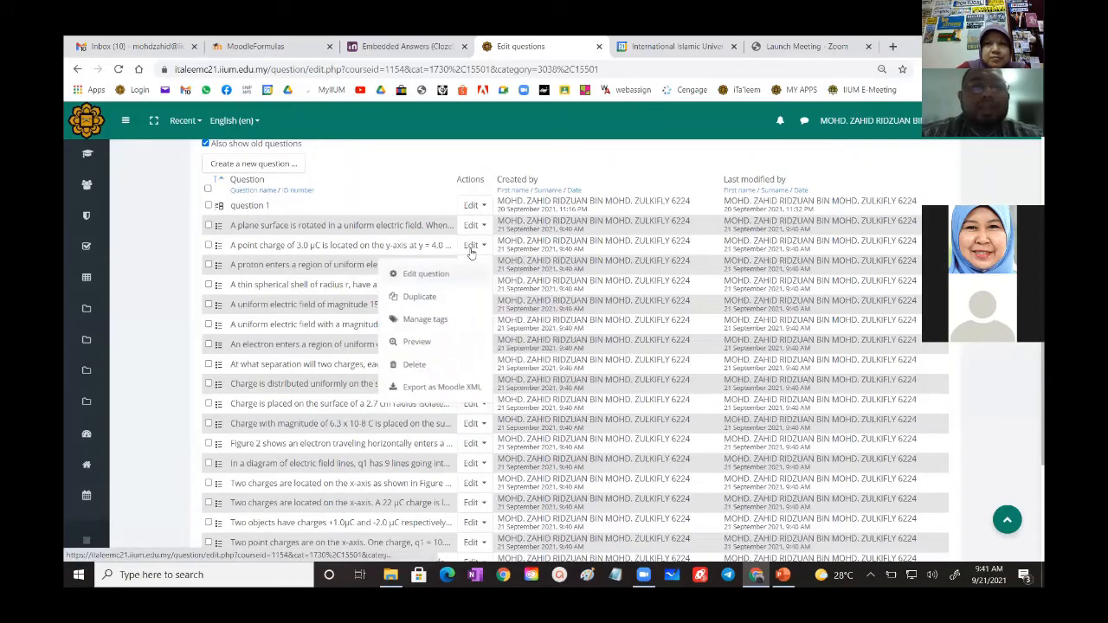
{"action": "left_click", "coordinate": [416, 342]}
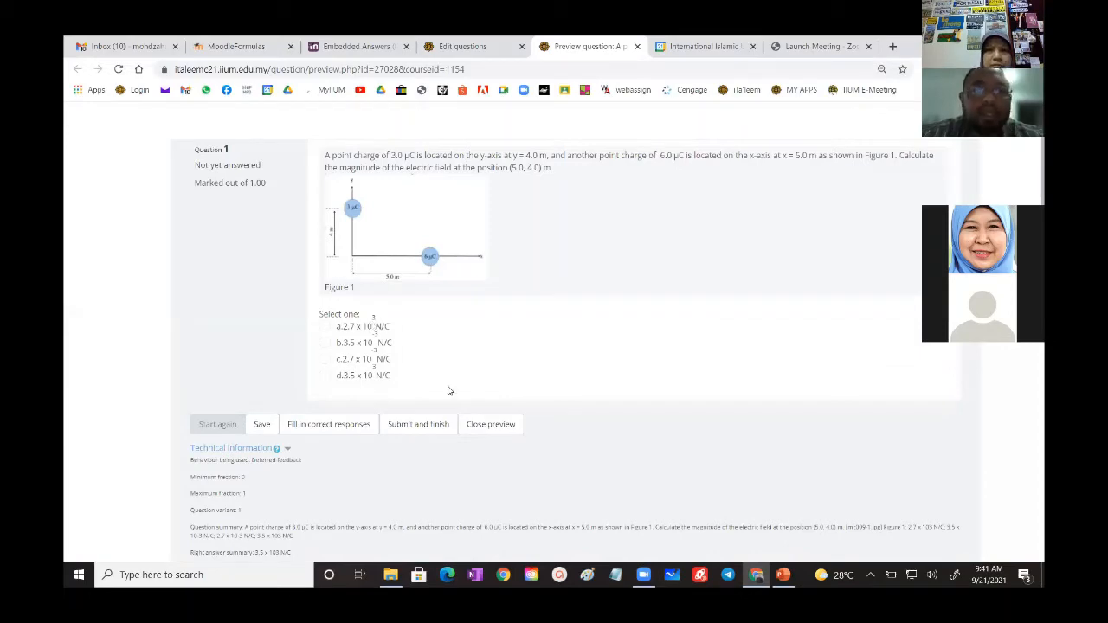
{"action": "left_click", "coordinate": [490, 424]}
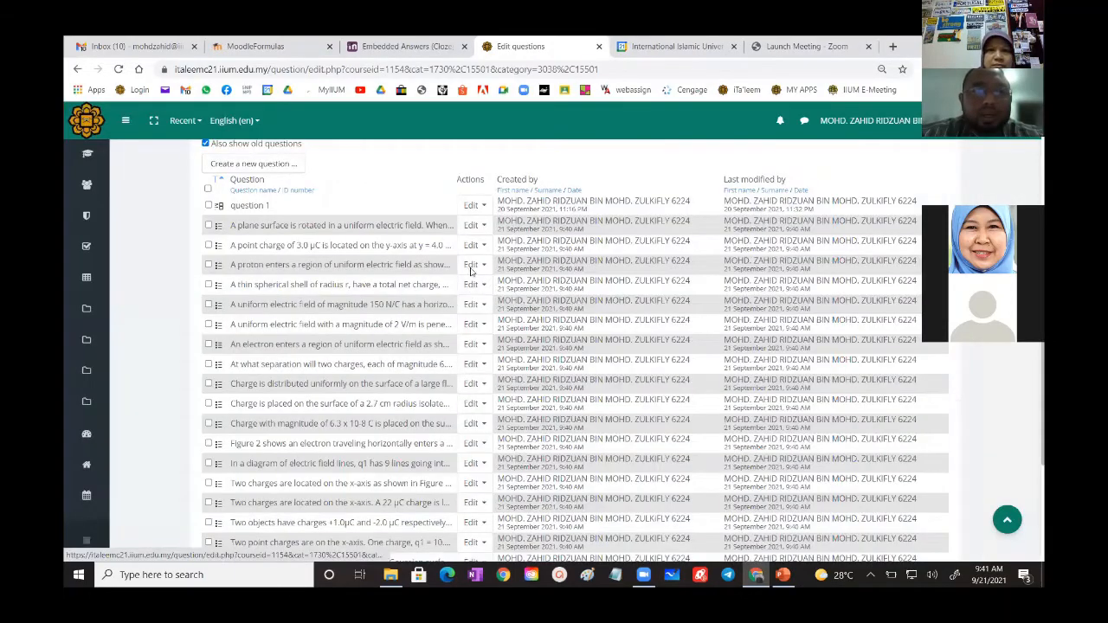
- Open the thin spherical shell question for editing and expand the text formatting tools of answer Choice 2
{"action": "left_click", "coordinate": [469, 285]}
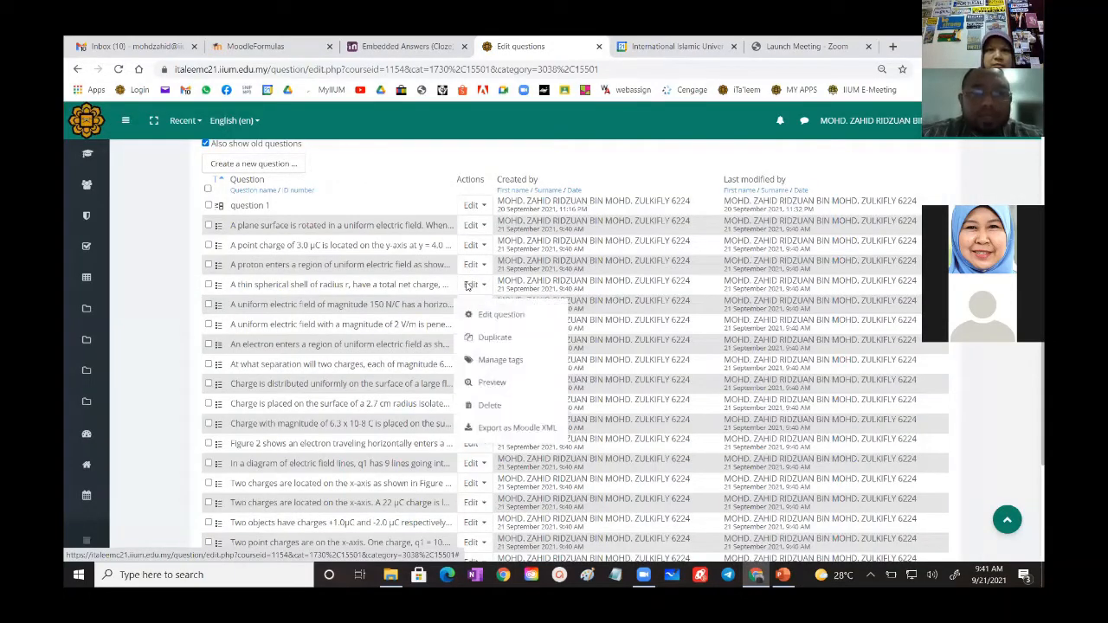
{"action": "left_click", "coordinate": [461, 313]}
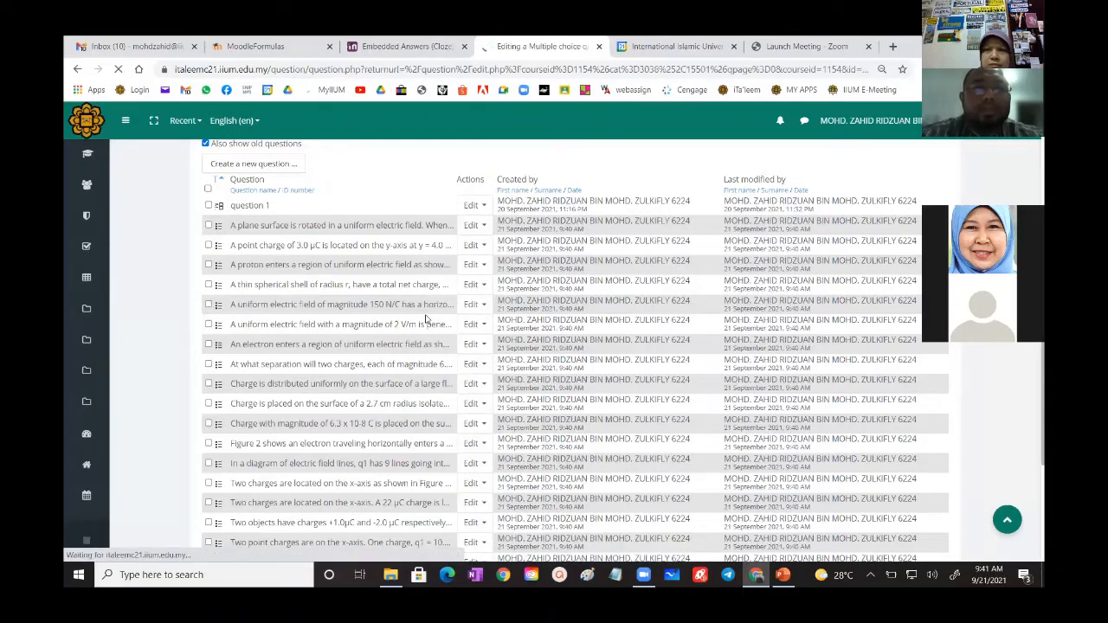
{"action": "scroll", "coordinate": [462, 366], "scroll_direction": "down", "scroll_amount": 6}
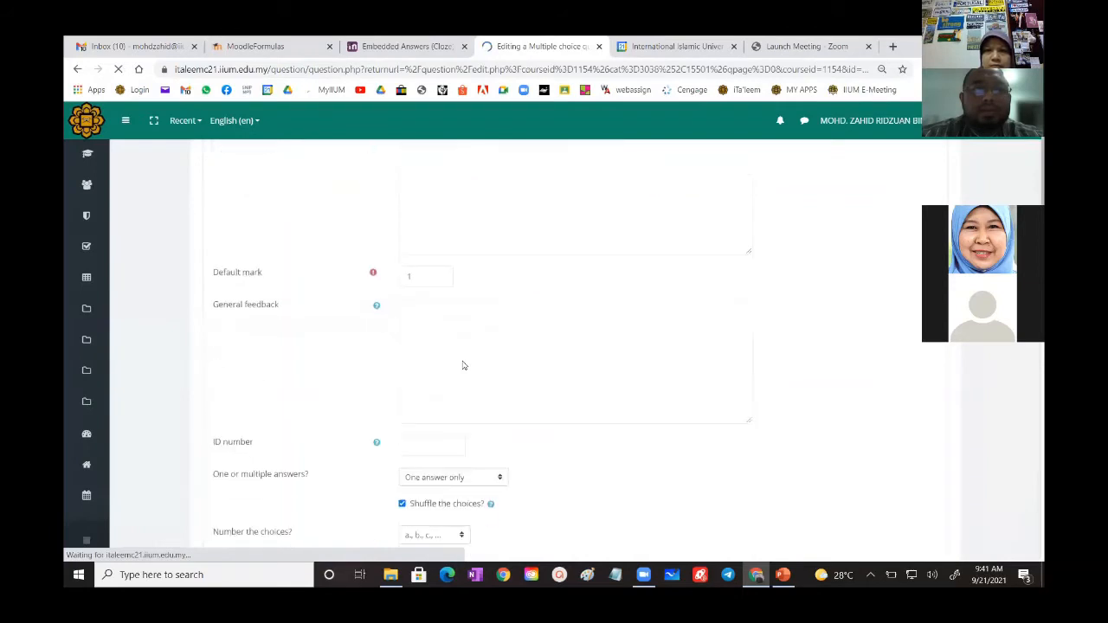
{"action": "scroll", "coordinate": [464, 365], "scroll_direction": "down", "scroll_amount": 3}
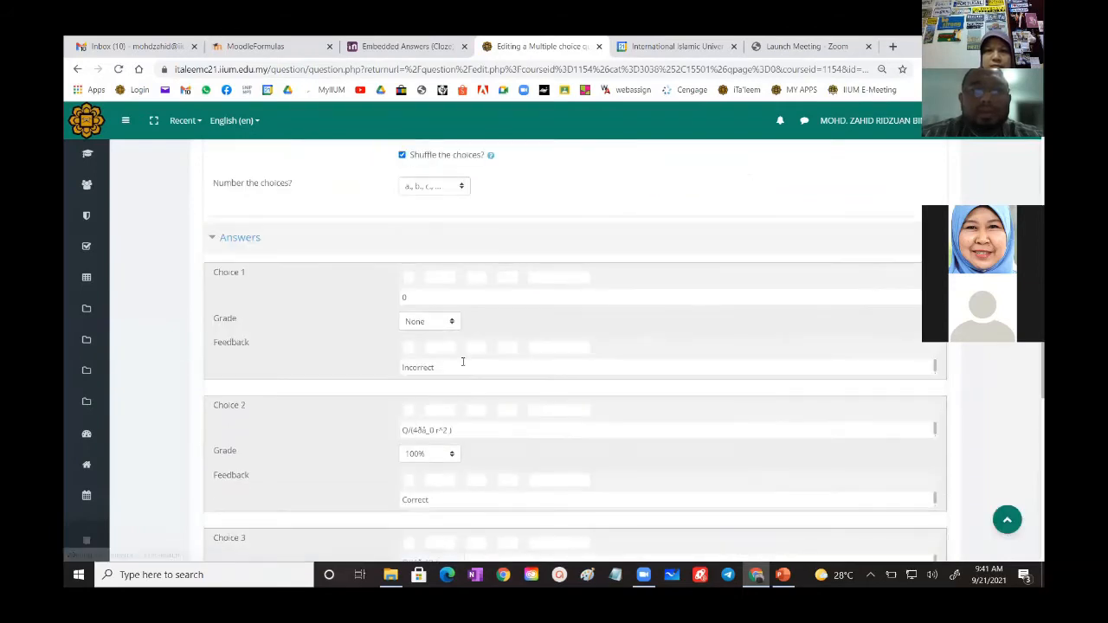
{"action": "scroll", "coordinate": [450, 346], "scroll_direction": "down", "scroll_amount": 5}
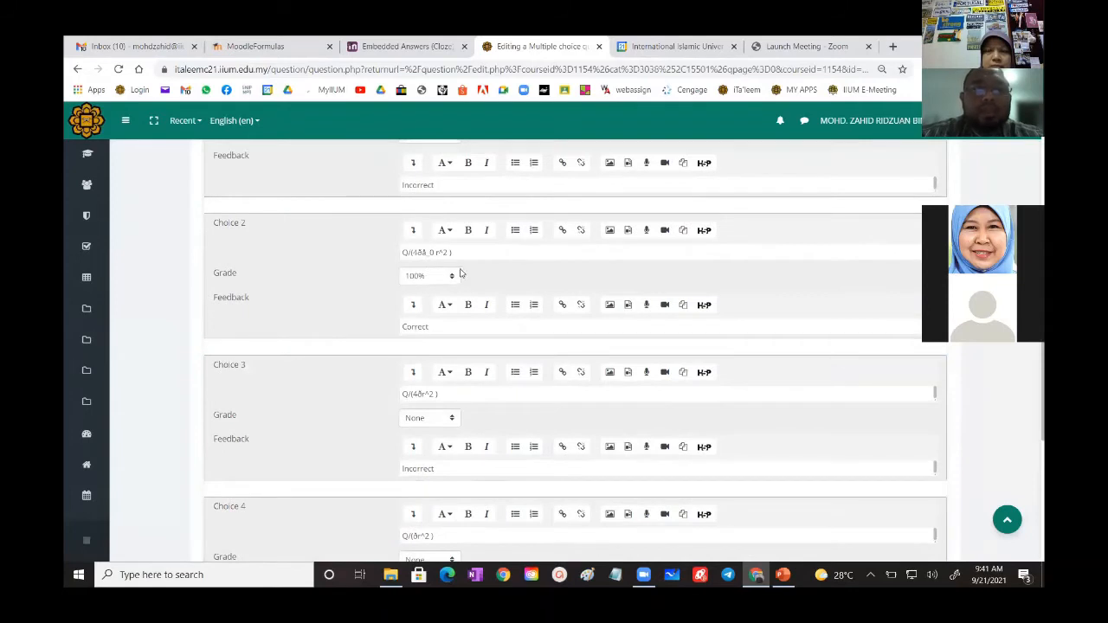
{"action": "left_click", "coordinate": [413, 229]}
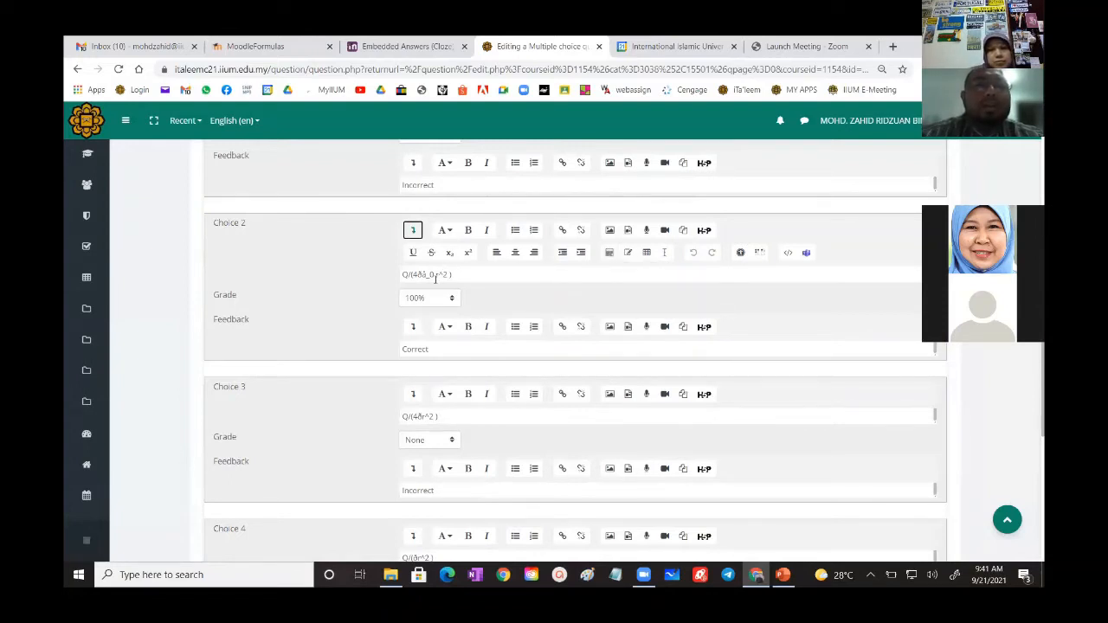
- Check the thin spherical shell question's text and its four answer choices, and save the question
{"action": "scroll", "coordinate": [436, 277], "scroll_direction": "up", "scroll_amount": 7}
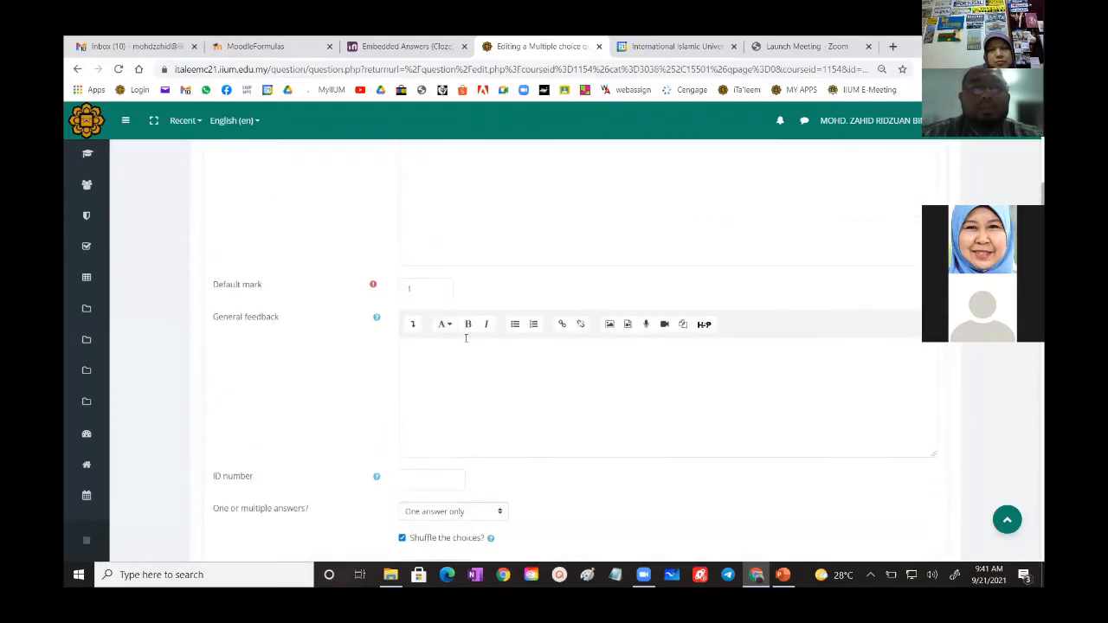
{"action": "scroll", "coordinate": [485, 360], "scroll_direction": "up", "scroll_amount": 3}
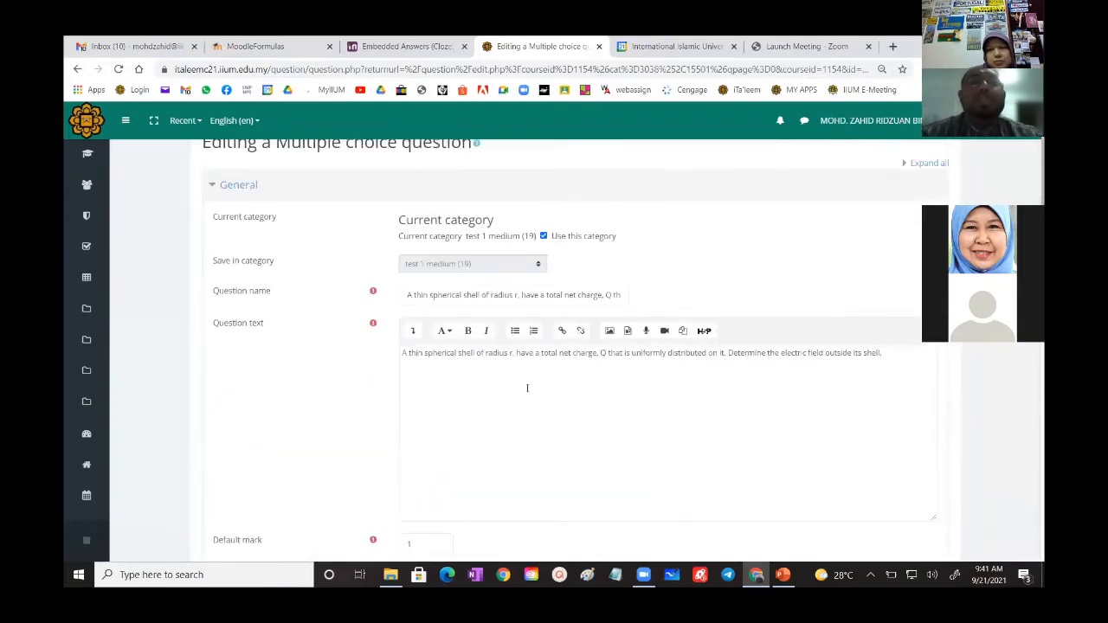
{"action": "scroll", "coordinate": [527, 388], "scroll_direction": "down", "scroll_amount": 3}
{"action": "scroll", "coordinate": [526, 389], "scroll_direction": "down", "scroll_amount": 4}
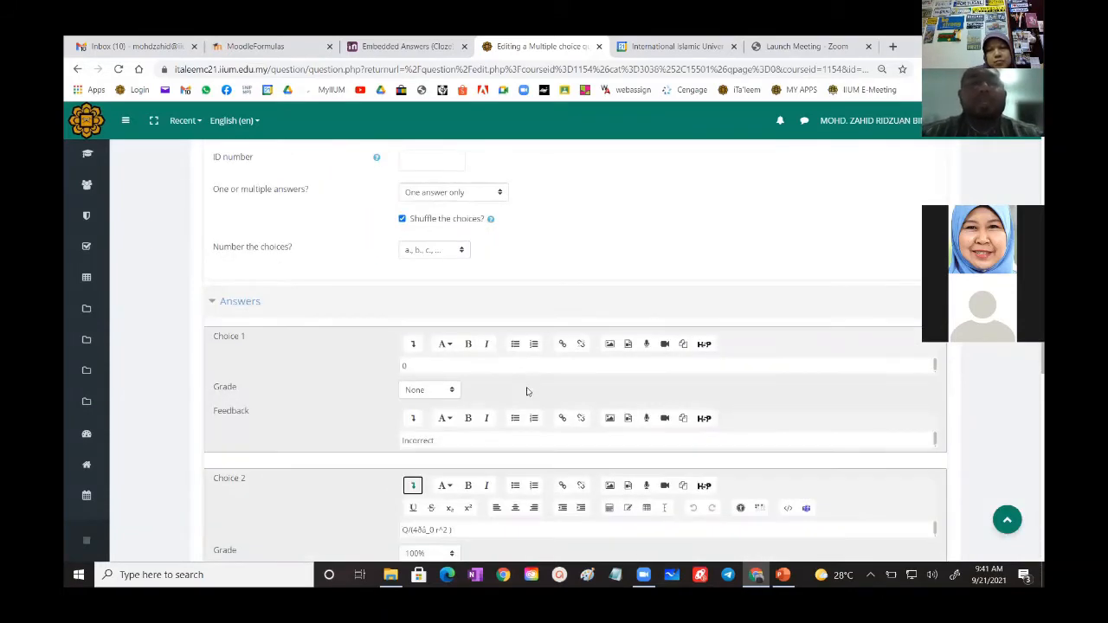
{"action": "scroll", "coordinate": [526, 391], "scroll_direction": "down", "scroll_amount": 2}
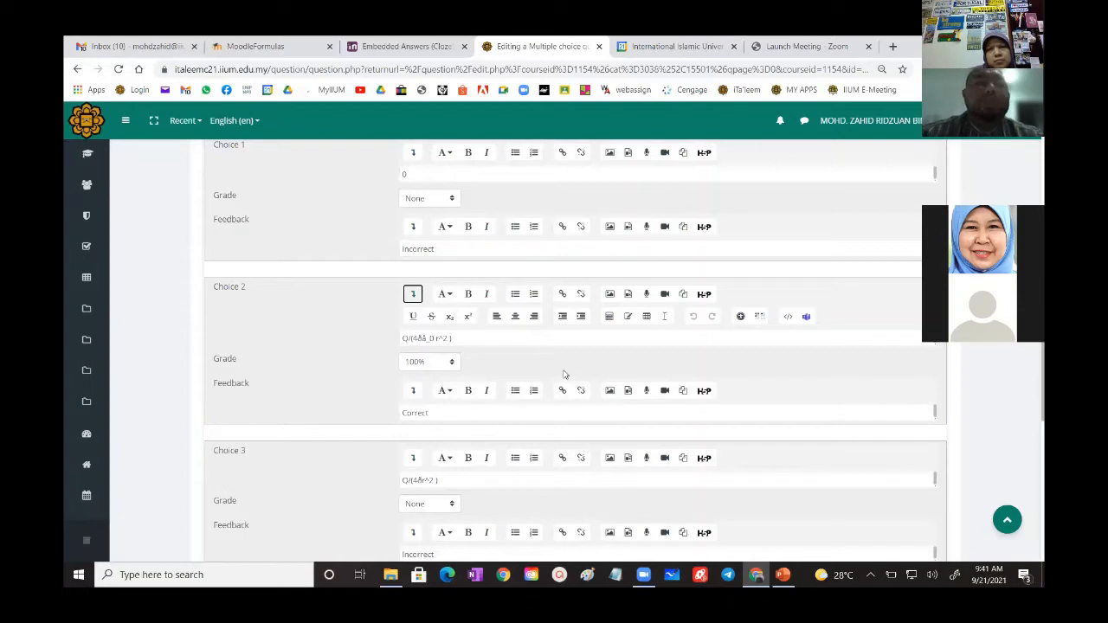
{"action": "scroll", "coordinate": [563, 374], "scroll_direction": "down", "scroll_amount": 3}
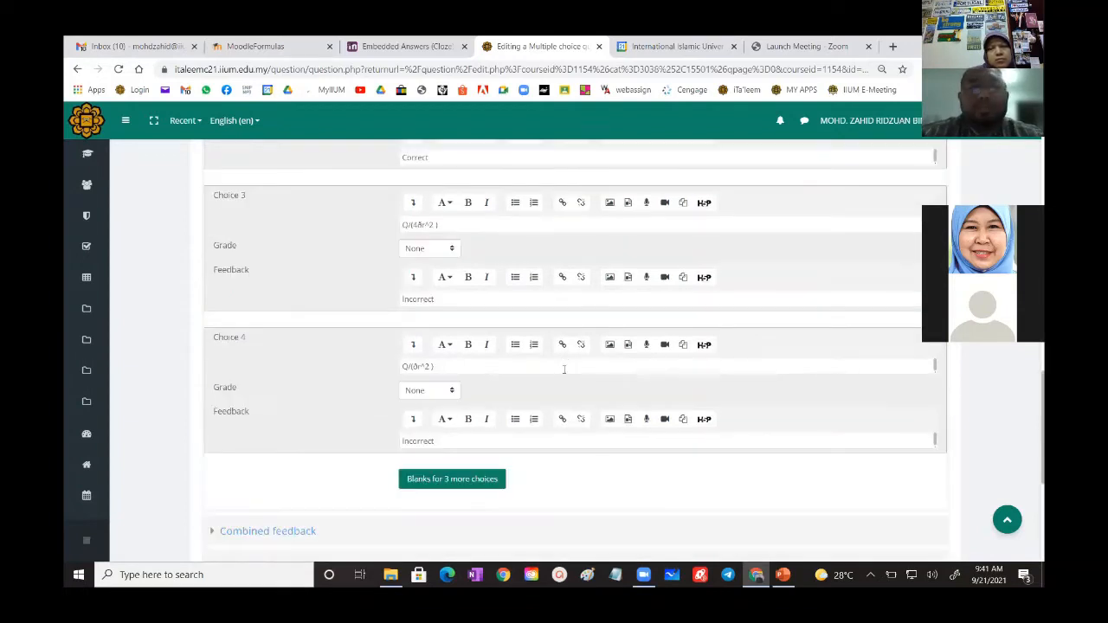
{"action": "scroll", "coordinate": [462, 474], "scroll_direction": "down", "scroll_amount": 4}
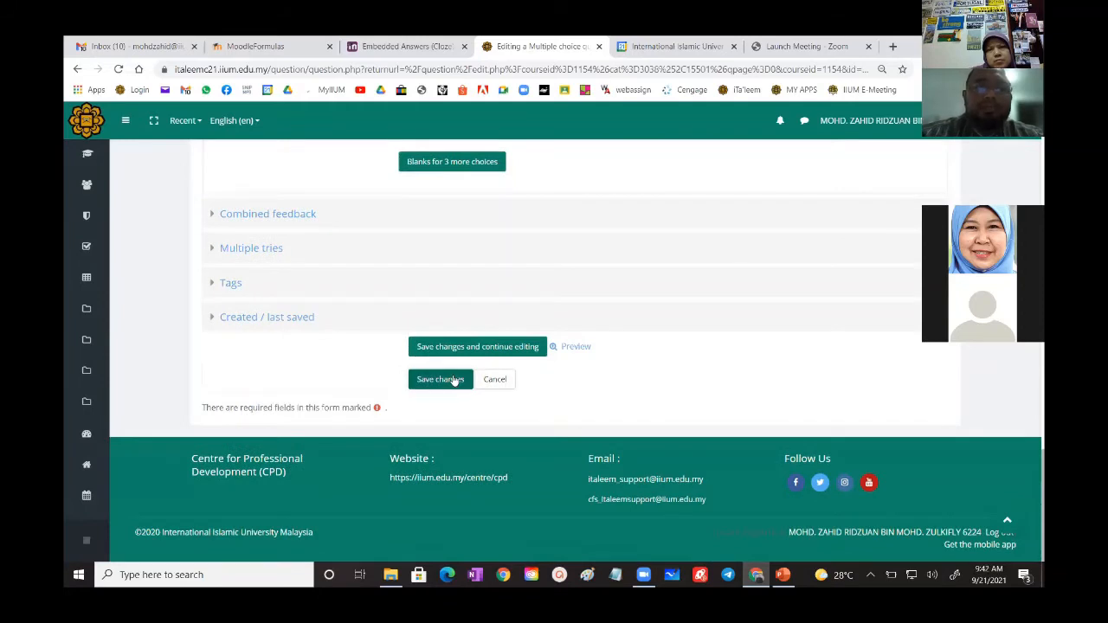
{"action": "left_click", "coordinate": [454, 380]}
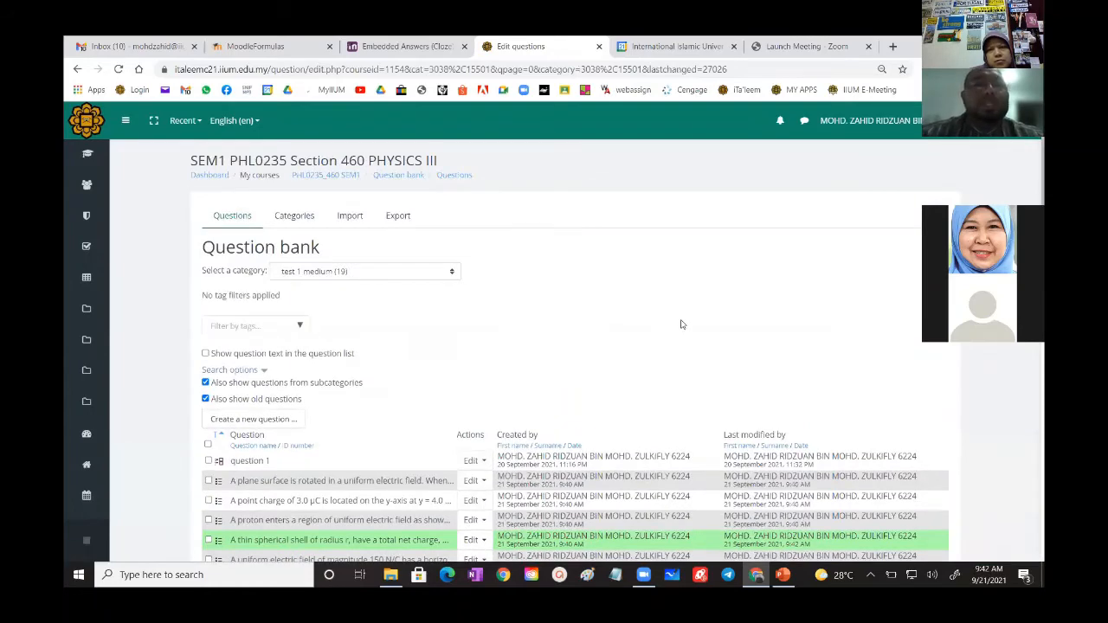
- Open the question import page and look over its file formats and upload area
{"action": "scroll", "coordinate": [680, 324], "scroll_direction": "down", "scroll_amount": 2}
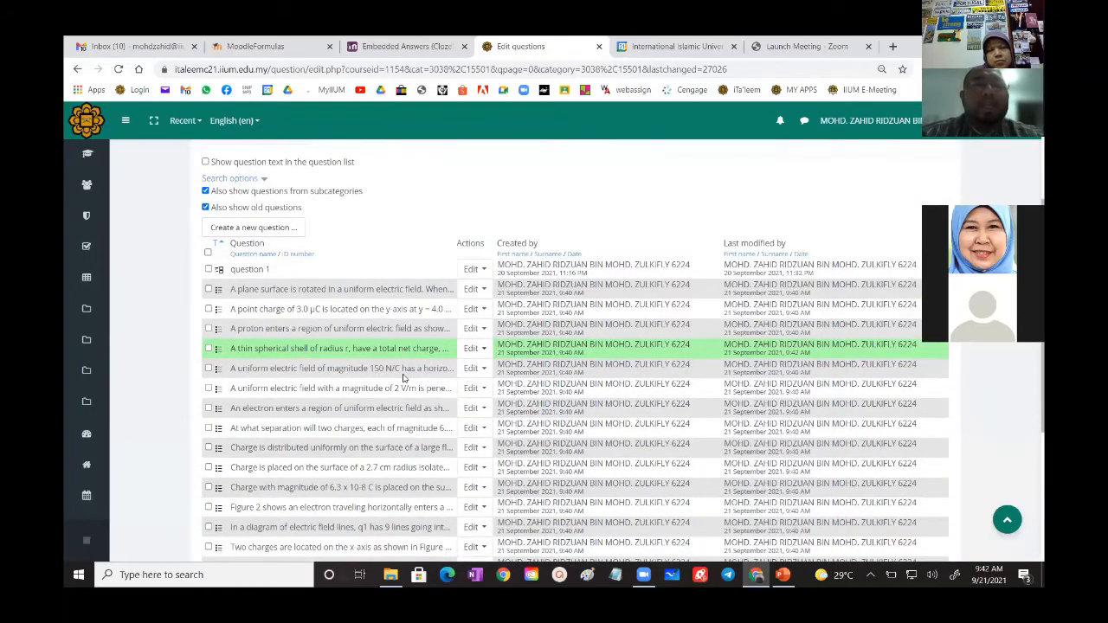
{"action": "scroll", "coordinate": [402, 378], "scroll_direction": "up", "scroll_amount": 2}
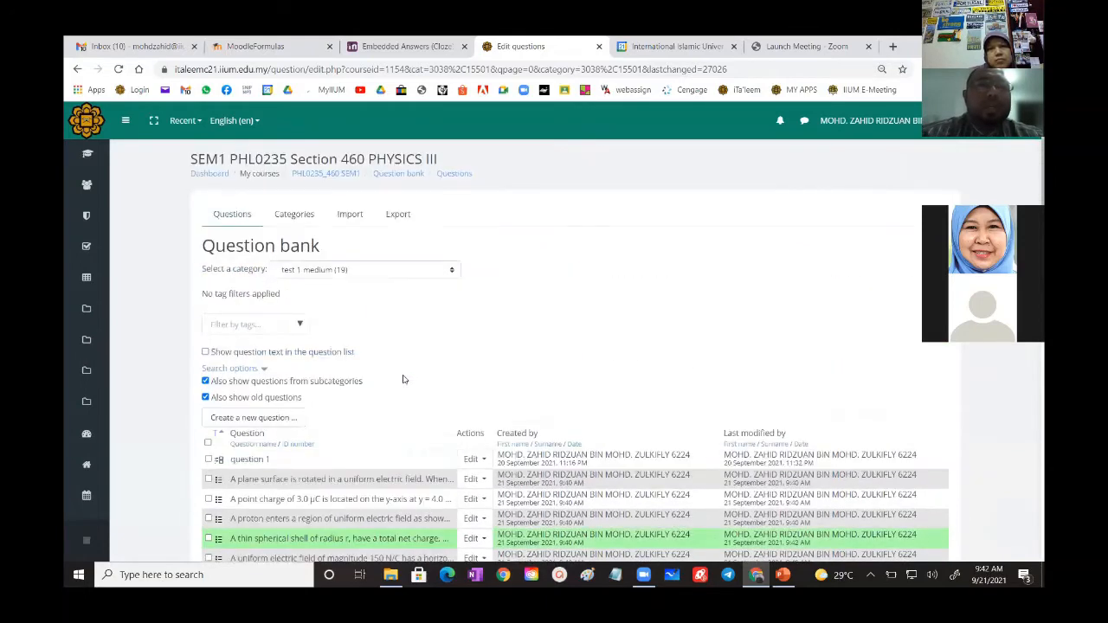
{"action": "left_click", "coordinate": [350, 217]}
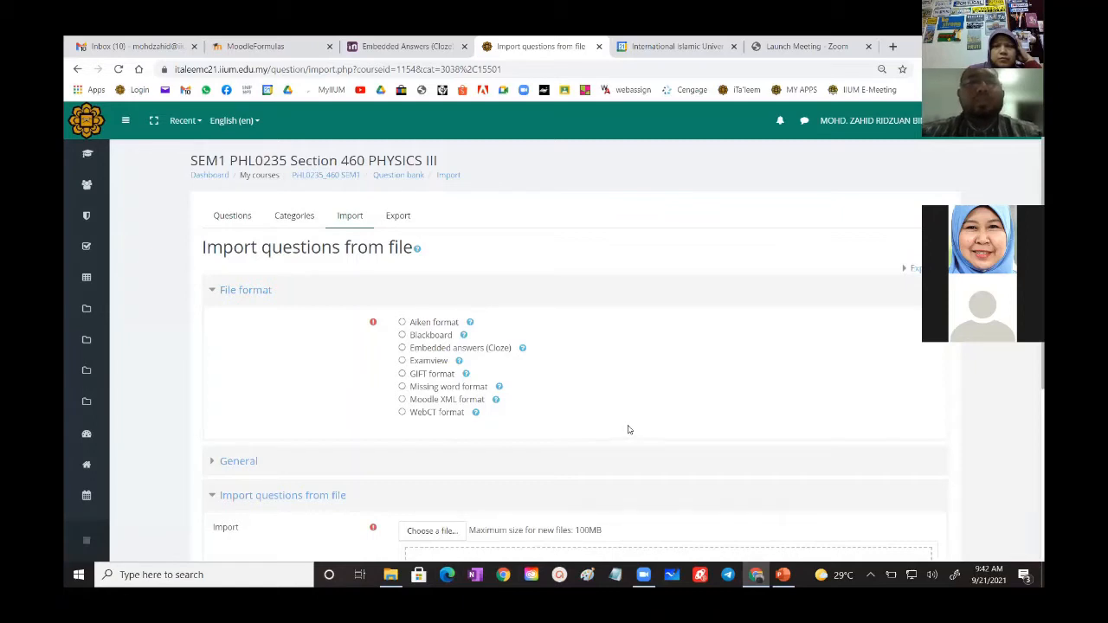
{"action": "scroll", "coordinate": [629, 431], "scroll_direction": "down", "scroll_amount": 3}
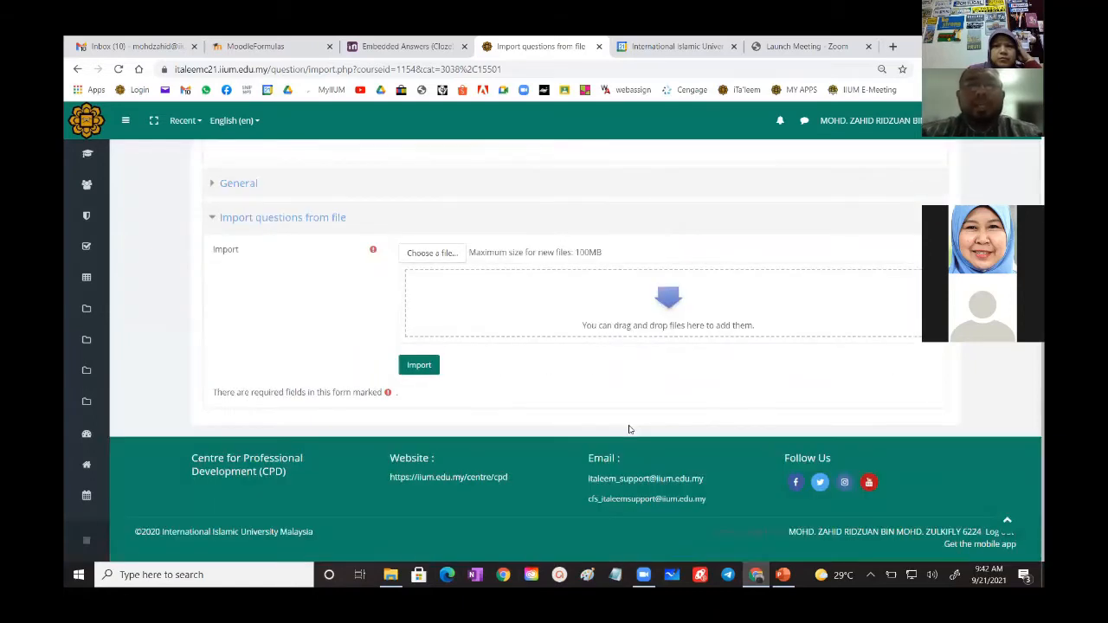
{"action": "scroll", "coordinate": [629, 429], "scroll_direction": "up", "scroll_amount": 3}
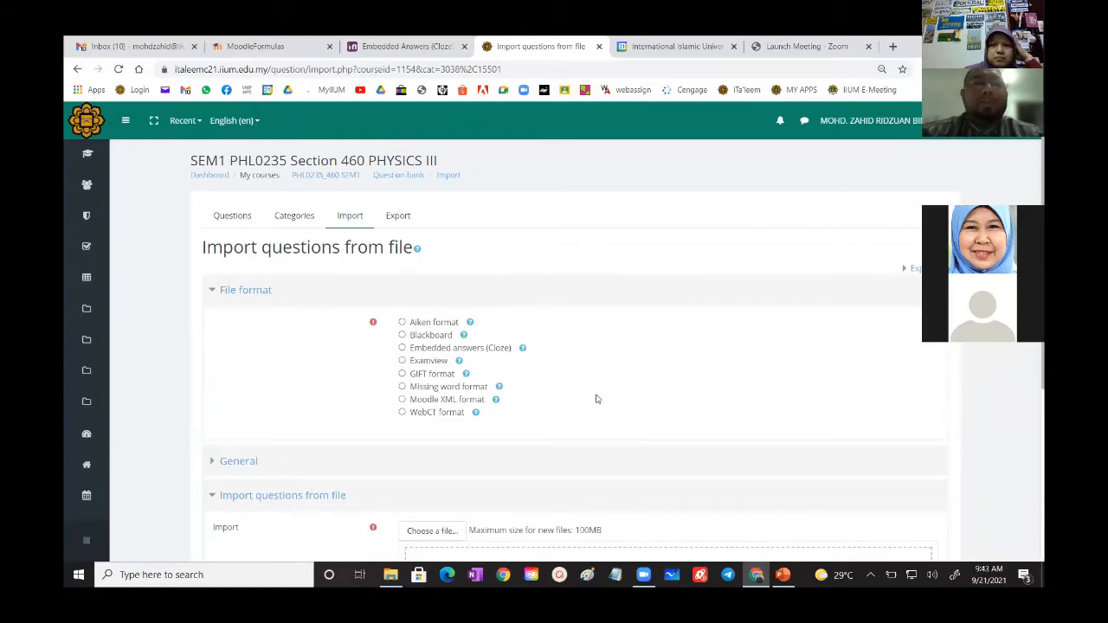
{"action": "scroll", "coordinate": [594, 390], "scroll_direction": "down", "scroll_amount": 3}
{"action": "scroll", "coordinate": [495, 417], "scroll_direction": "up", "scroll_amount": 3}
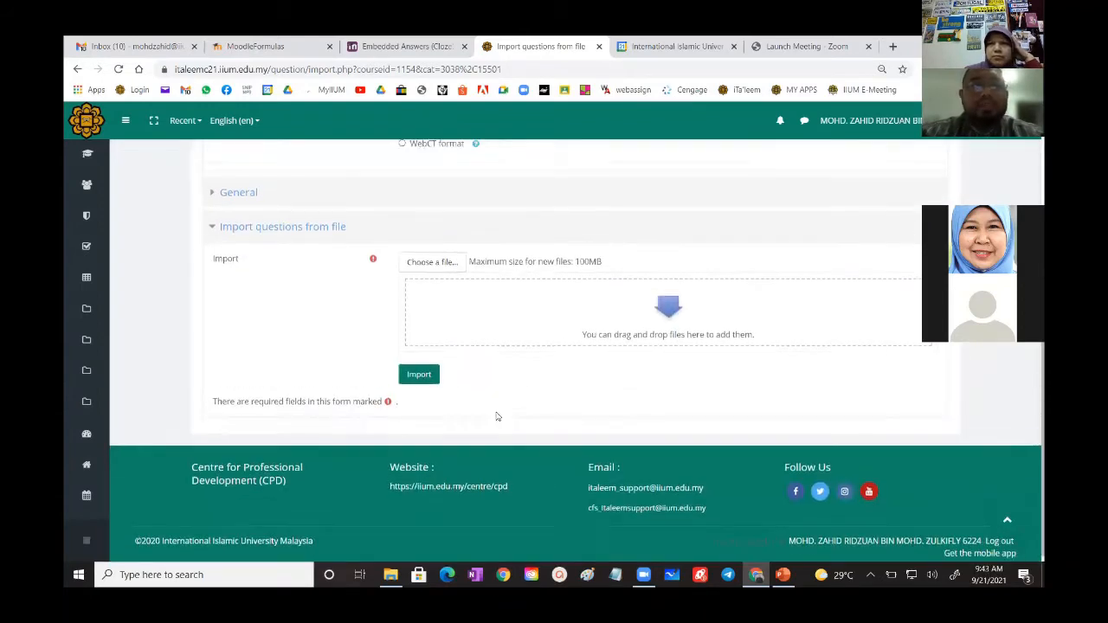
- Return to the question list and start adding a new Numerical question in the test 1 medium category
{"action": "left_click", "coordinate": [230, 220]}
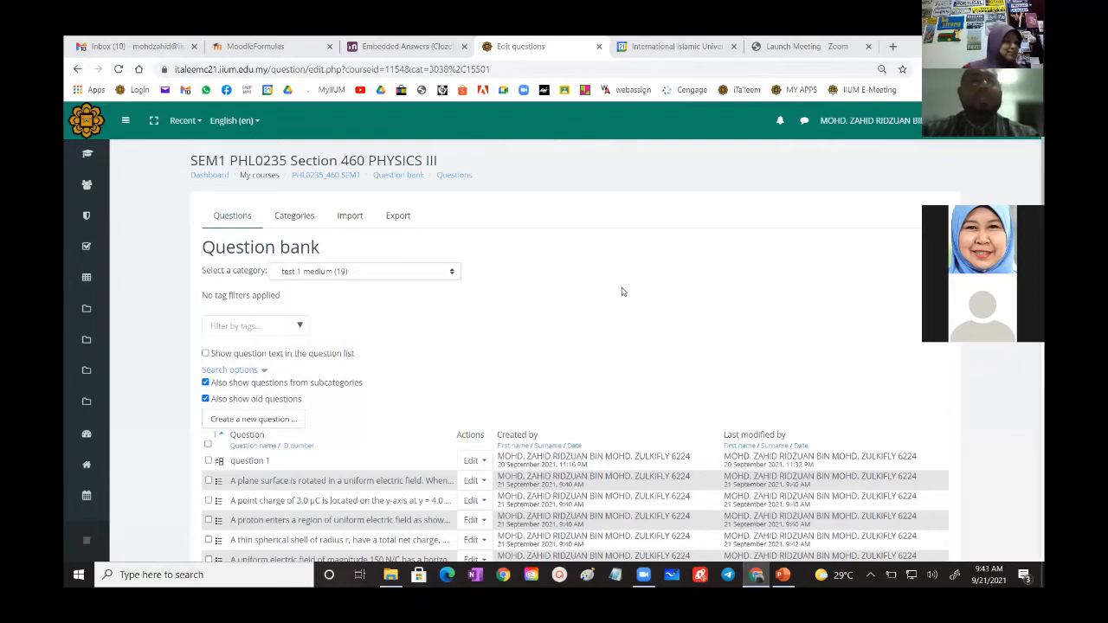
{"action": "scroll", "coordinate": [616, 291], "scroll_direction": "down", "scroll_amount": 1}
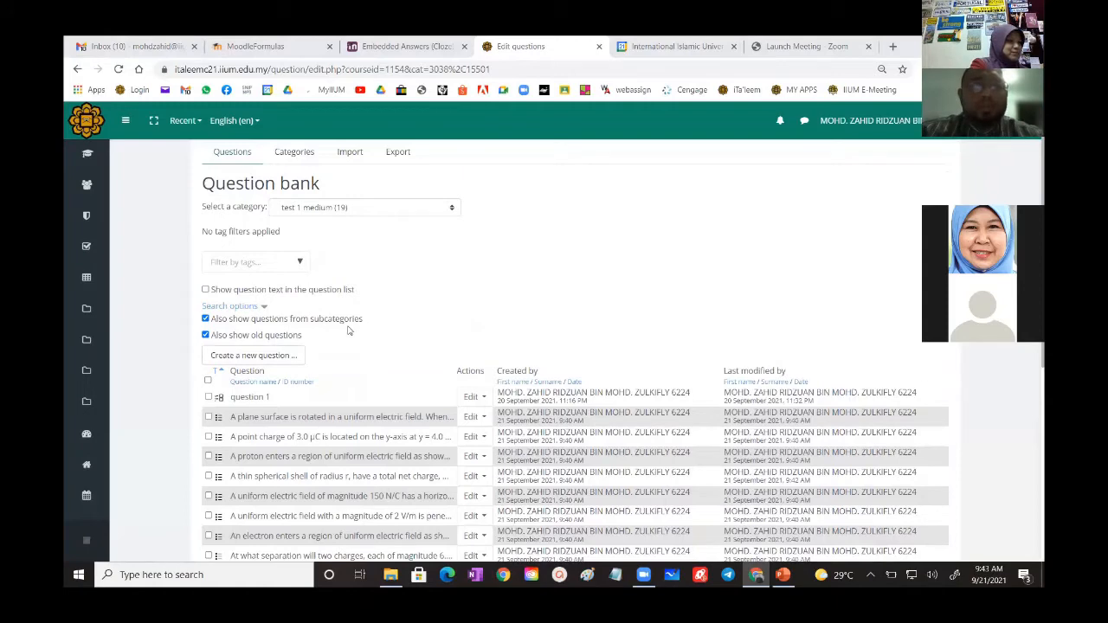
{"action": "left_click", "coordinate": [268, 356]}
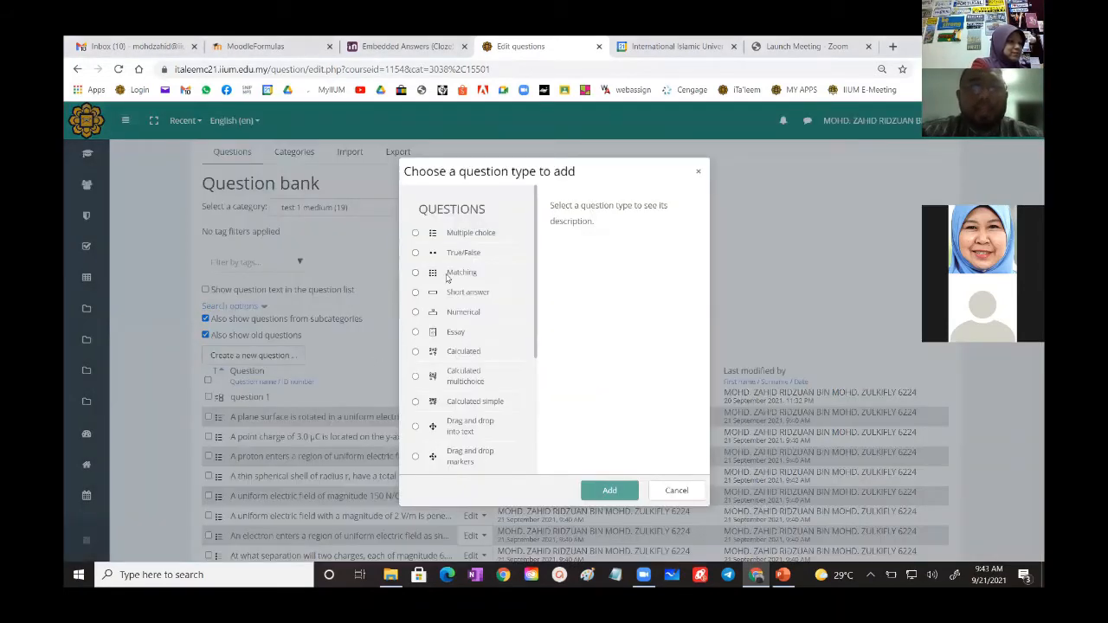
{"action": "left_click", "coordinate": [415, 312]}
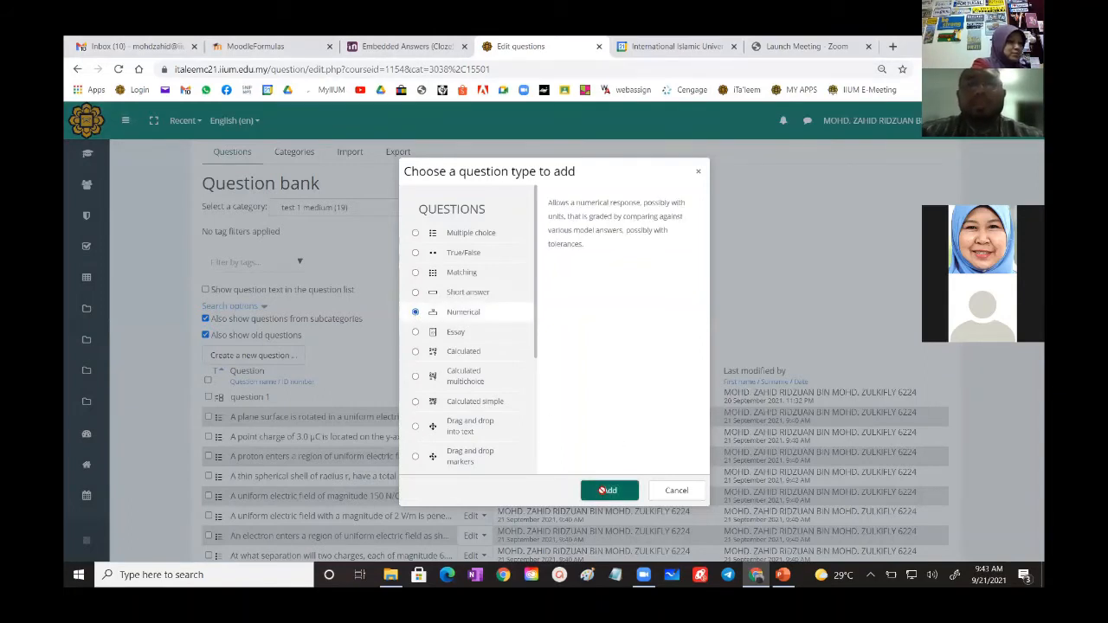
{"action": "left_click", "coordinate": [603, 490]}
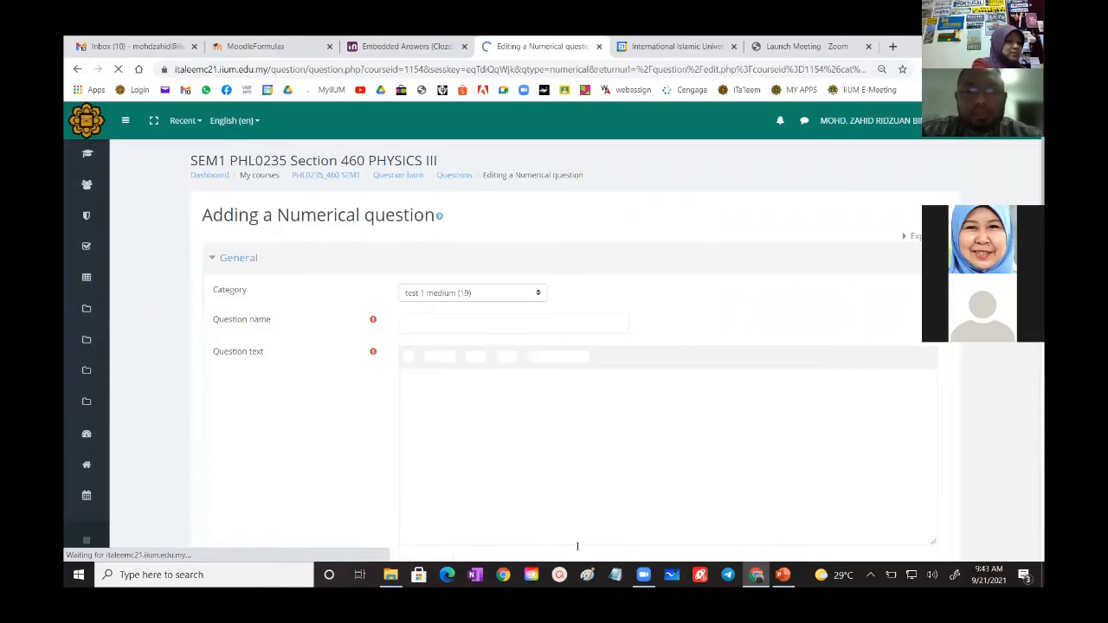
- Open SAMPLE CALCULATED.docx from the ITALEEM STEM ASSESSMENT folder in Word
{"action": "left_click", "coordinate": [390, 575]}
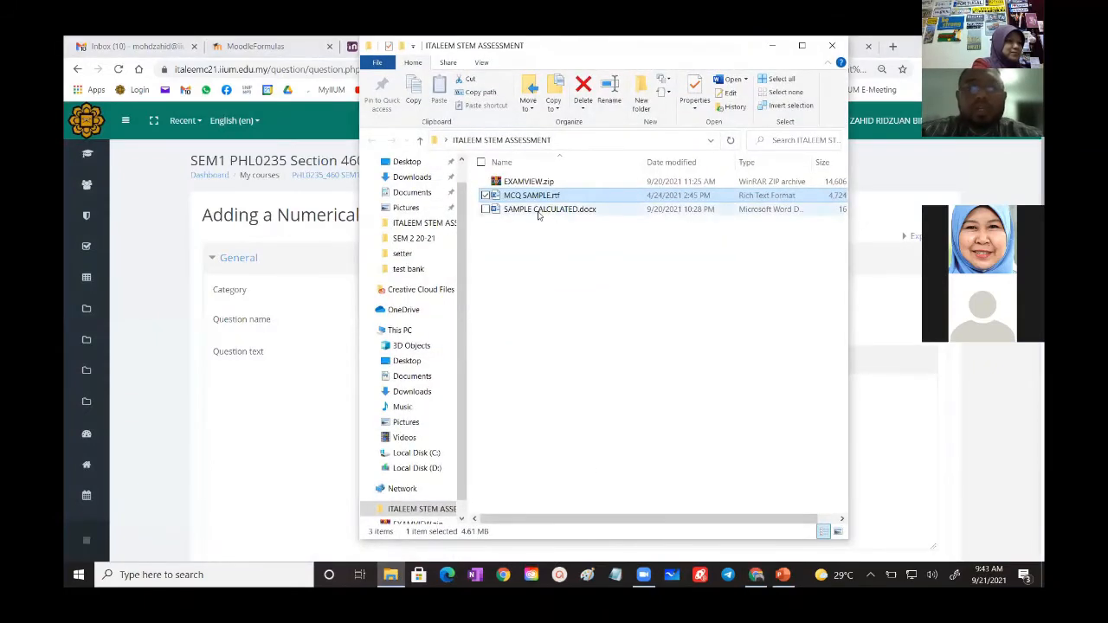
{"action": "left_click", "coordinate": [538, 211]}
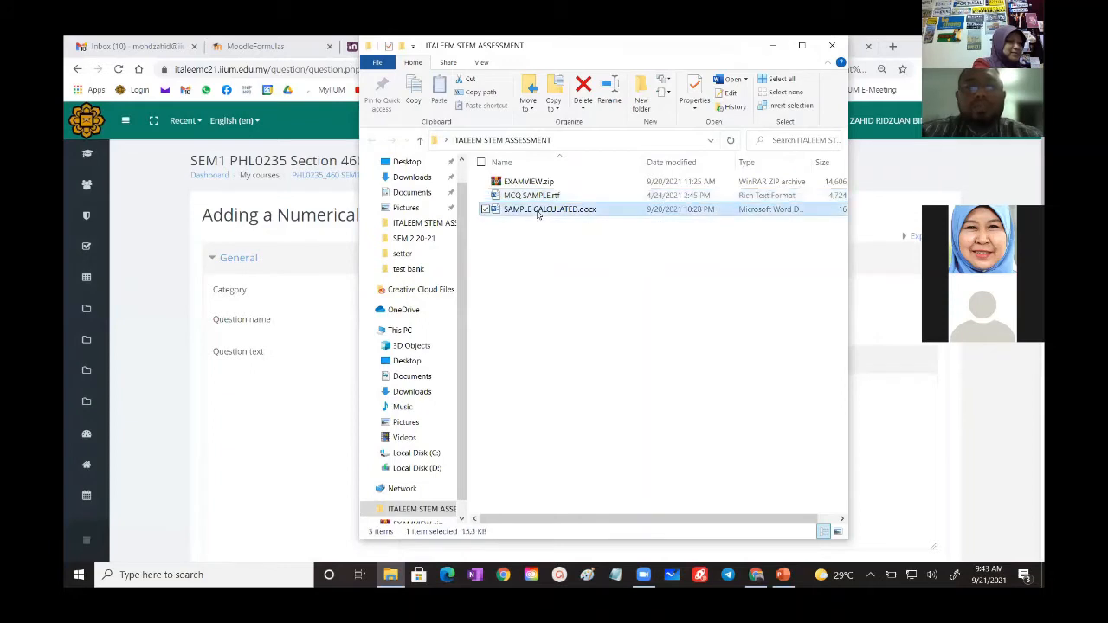
{"action": "double_click", "coordinate": [537, 213]}
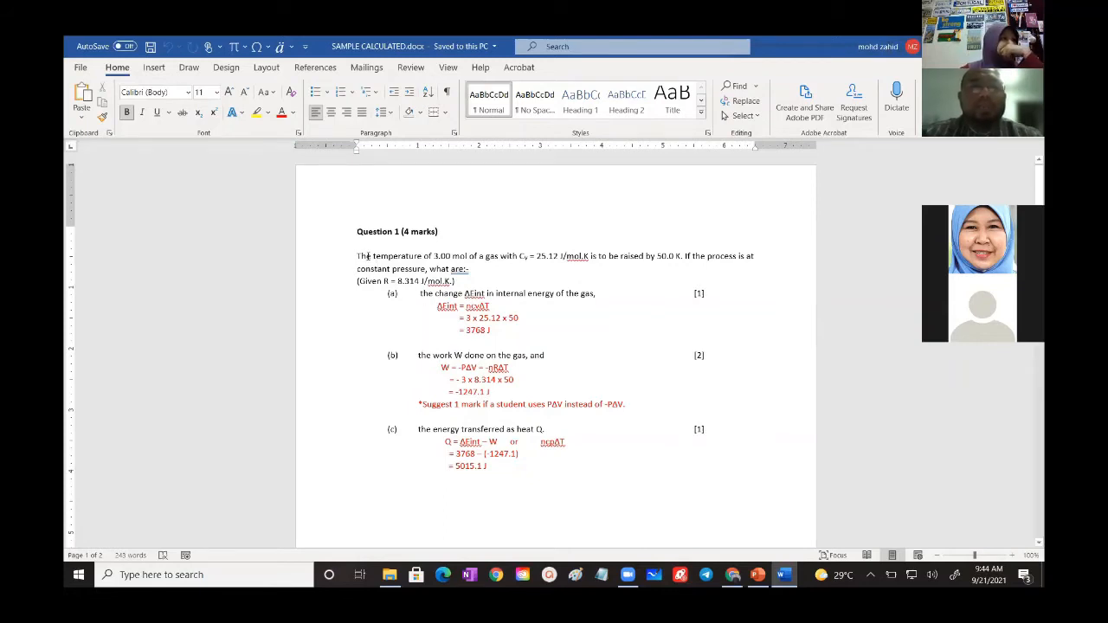
- Examine the stem and parts (a) and (b) of Question 1 by highlighting them, and clear the selection
{"action": "left_click_drag", "start_coordinate": [356, 256], "coordinate": [596, 295]}
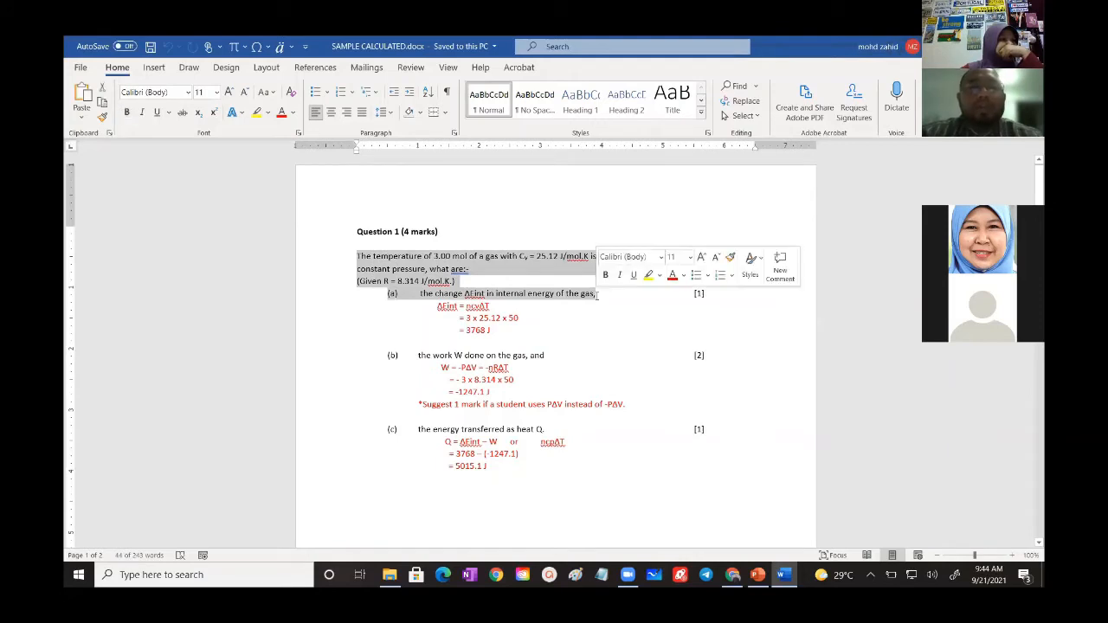
{"action": "left_click_drag", "start_coordinate": [388, 357], "coordinate": [547, 354]}
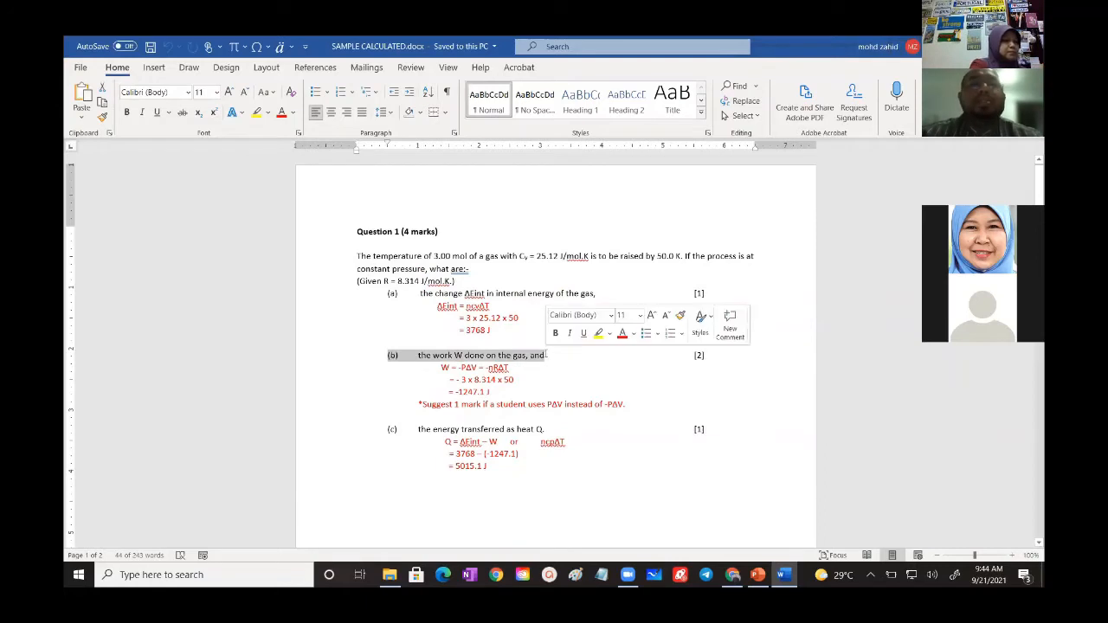
{"action": "left_click", "coordinate": [581, 372]}
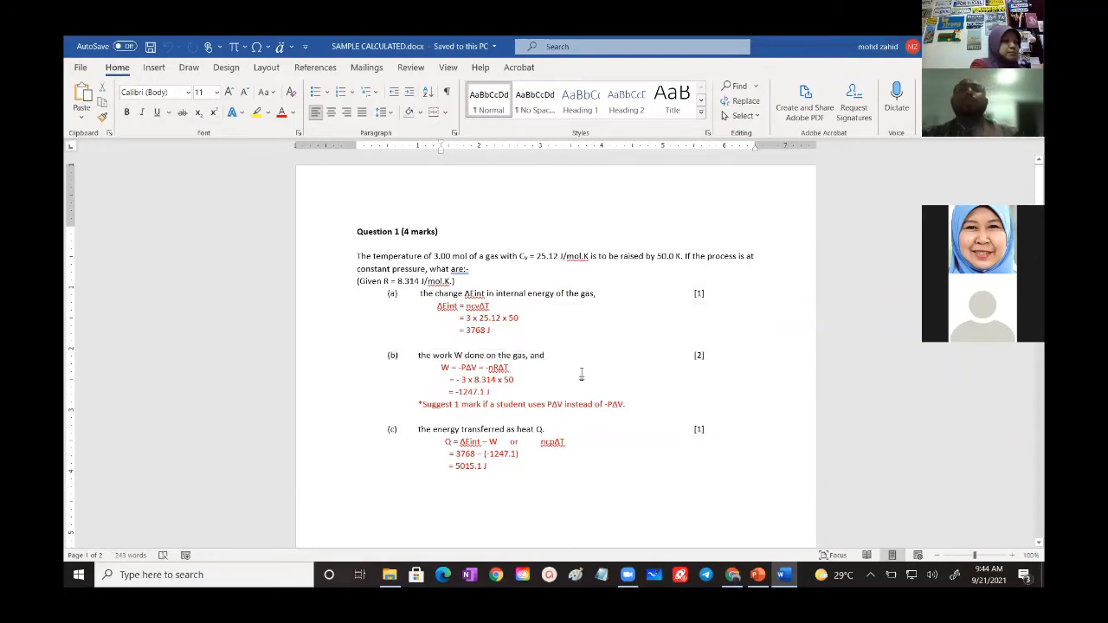
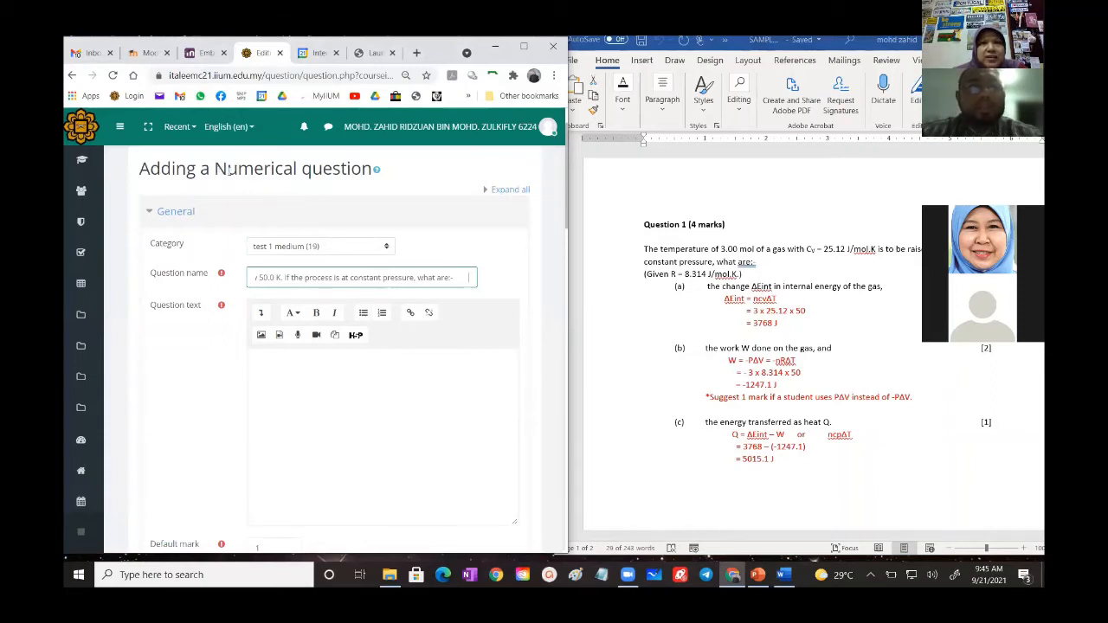
- Copy the Question 1 stem about the 3.00 mol gas from the Word document into the question text
{"action": "left_click_drag", "start_coordinate": [215, 170], "coordinate": [299, 175]}
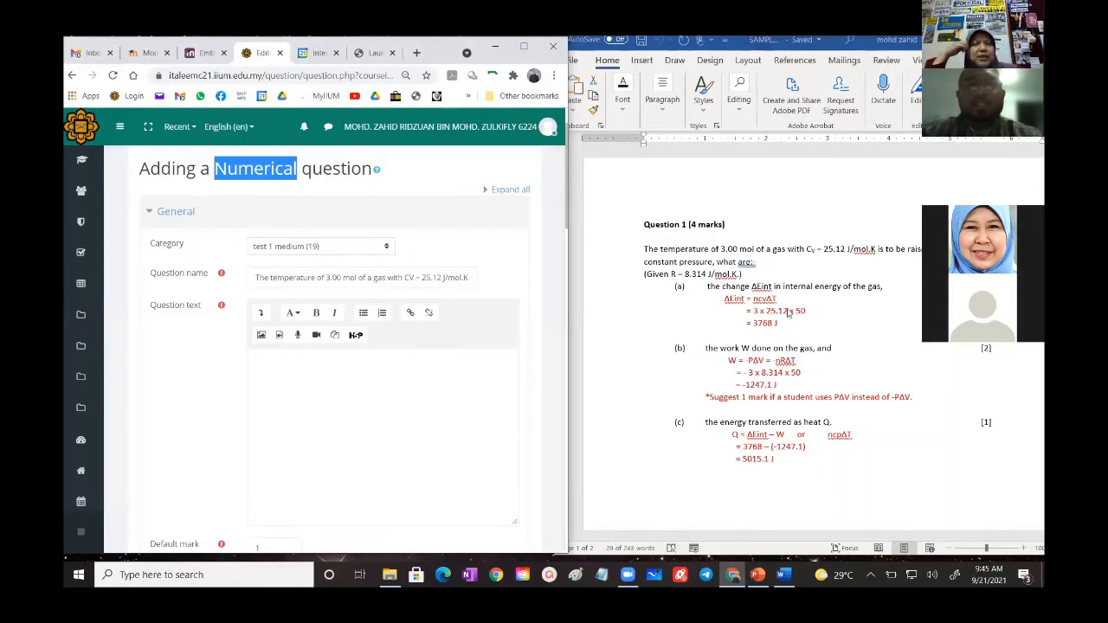
{"action": "left_click", "coordinate": [455, 453]}
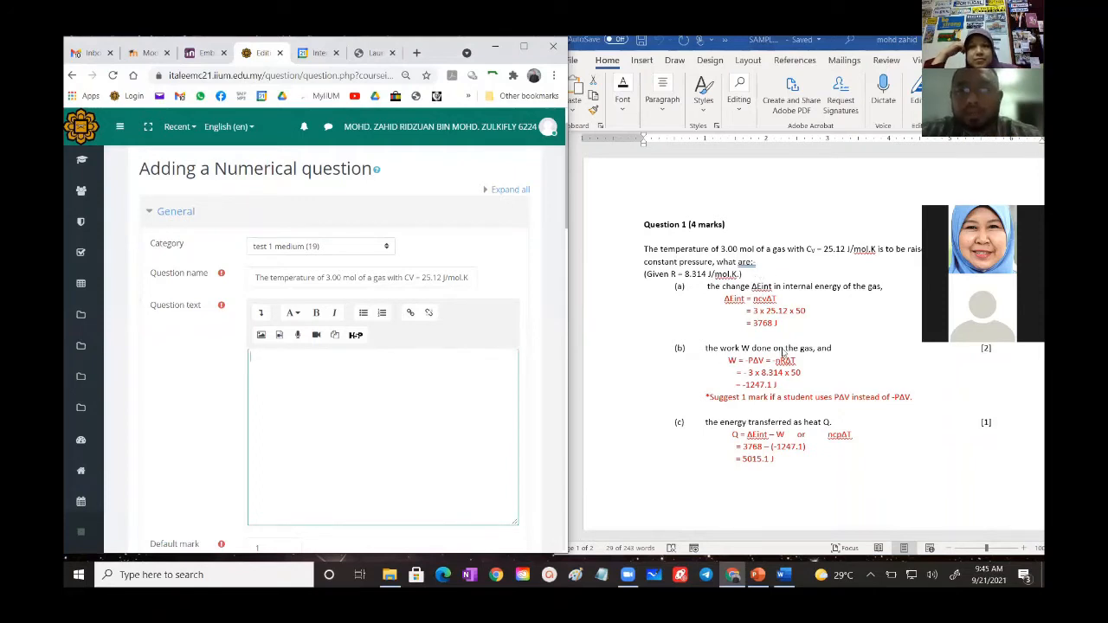
{"action": "triple_click", "coordinate": [757, 263]}
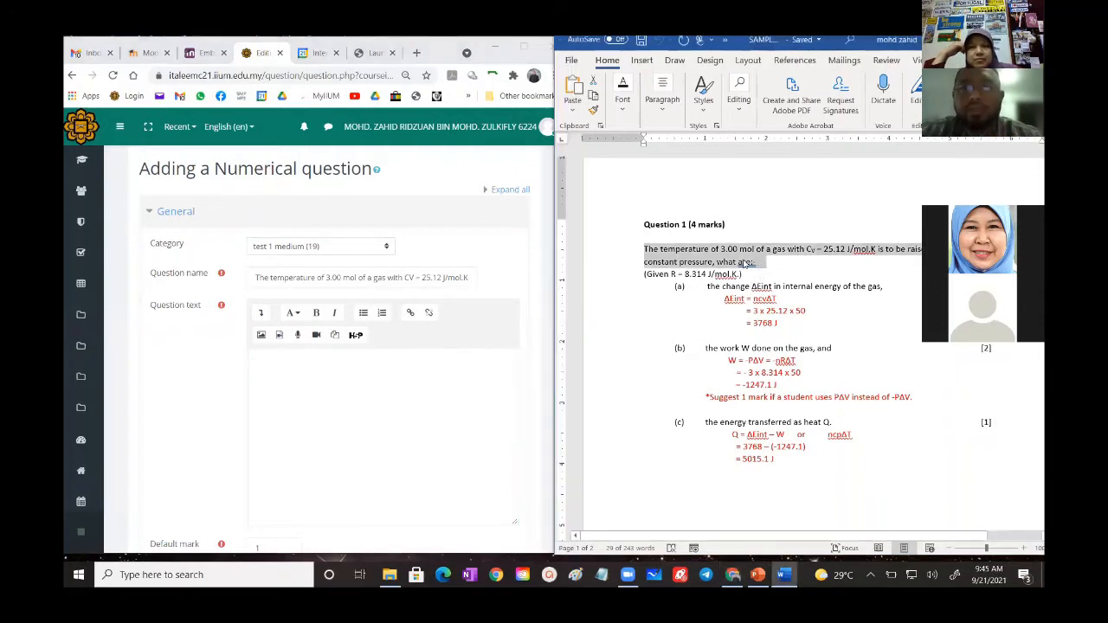
{"action": "right_click", "coordinate": [746, 264]}
{"action": "left_click", "coordinate": [779, 287]}
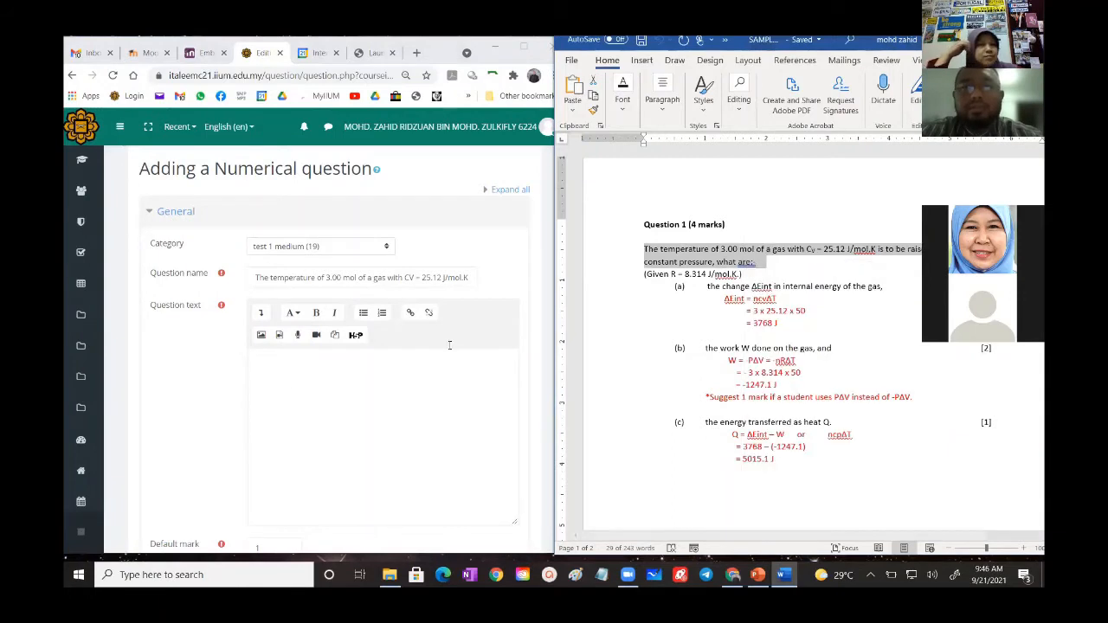
{"action": "left_click", "coordinate": [295, 386]}
{"action": "right_click", "coordinate": [295, 386]}
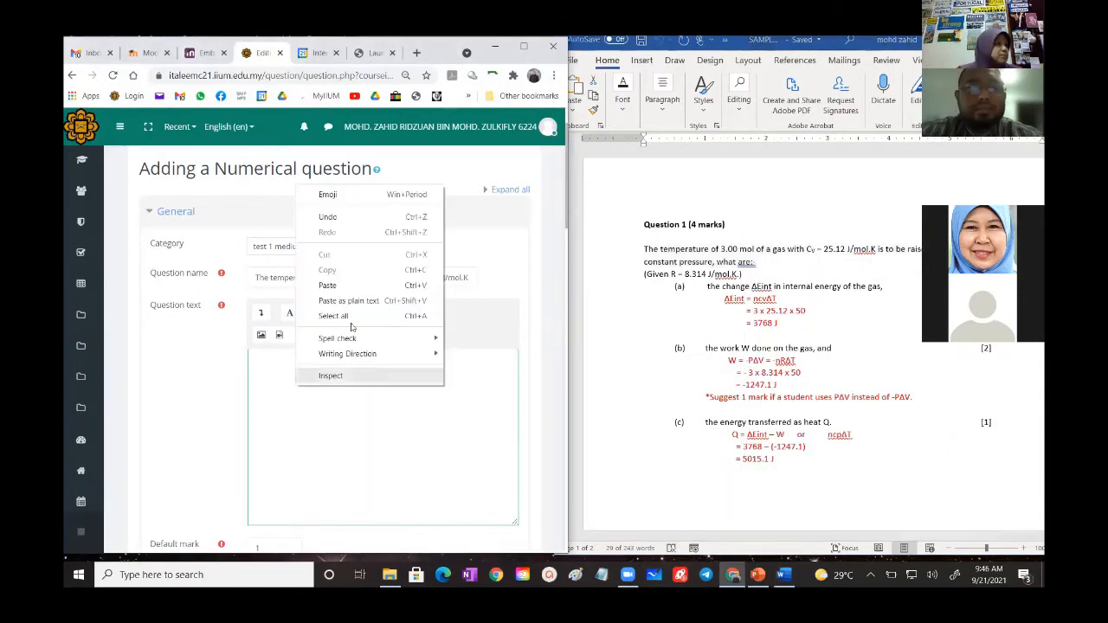
{"action": "left_click", "coordinate": [341, 285]}
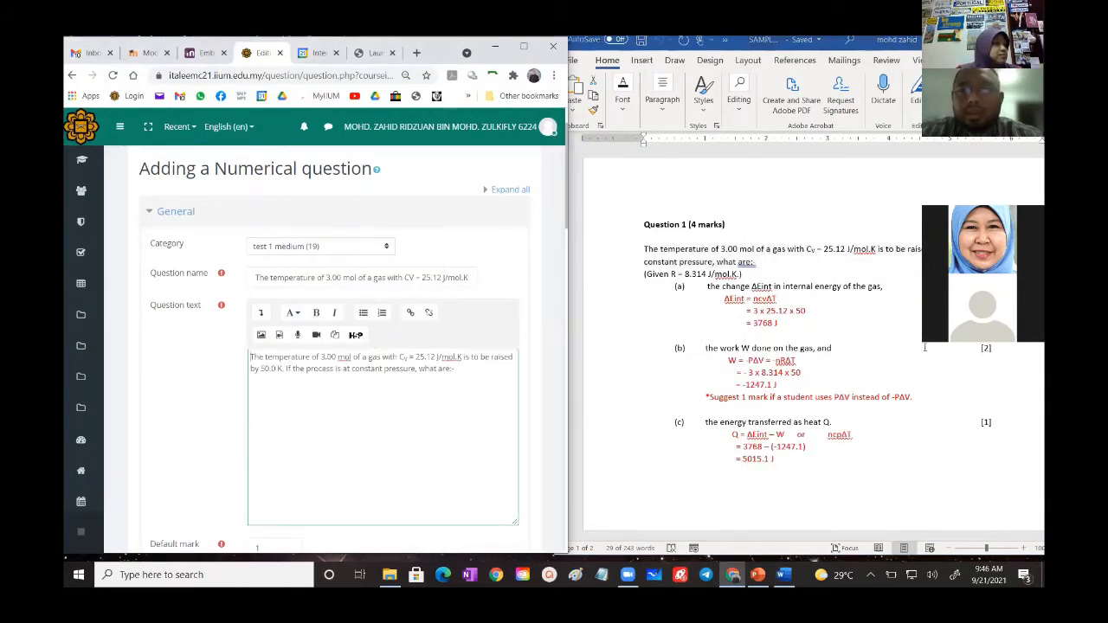
- Append part (b), "the work W done on the gas", to the question text, removing the stem's trailing ":-" and the final ", and"
{"action": "left_click", "coordinate": [1002, 348]}
{"action": "left_click_drag", "start_coordinate": [832, 347], "coordinate": [714, 348]}
{"action": "key", "text": "ctrl+c"}
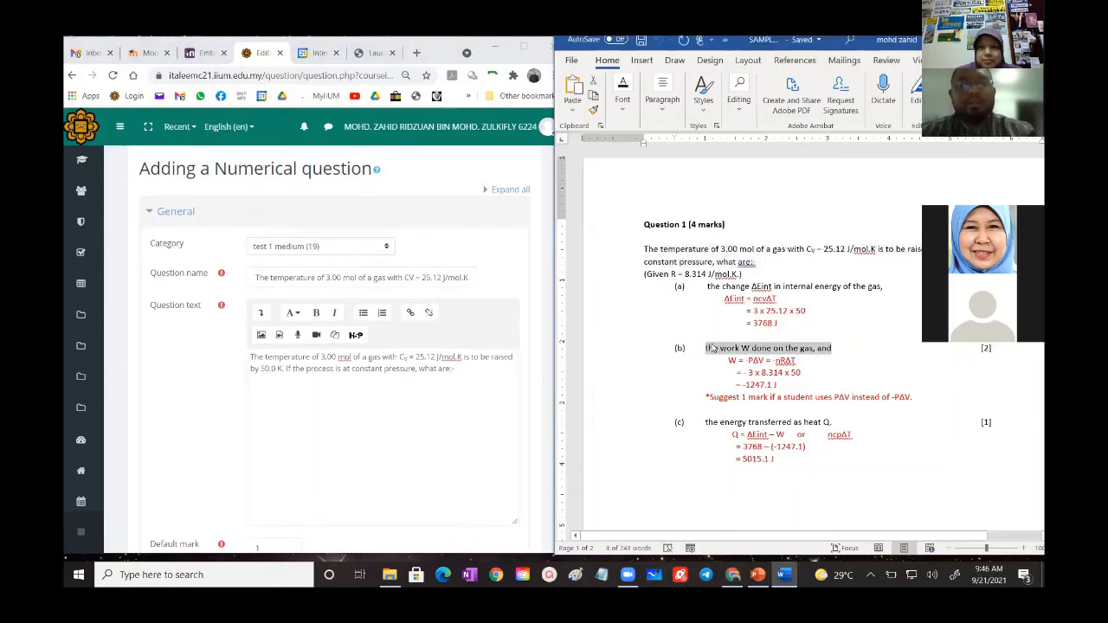
{"action": "left_click", "coordinate": [477, 435]}
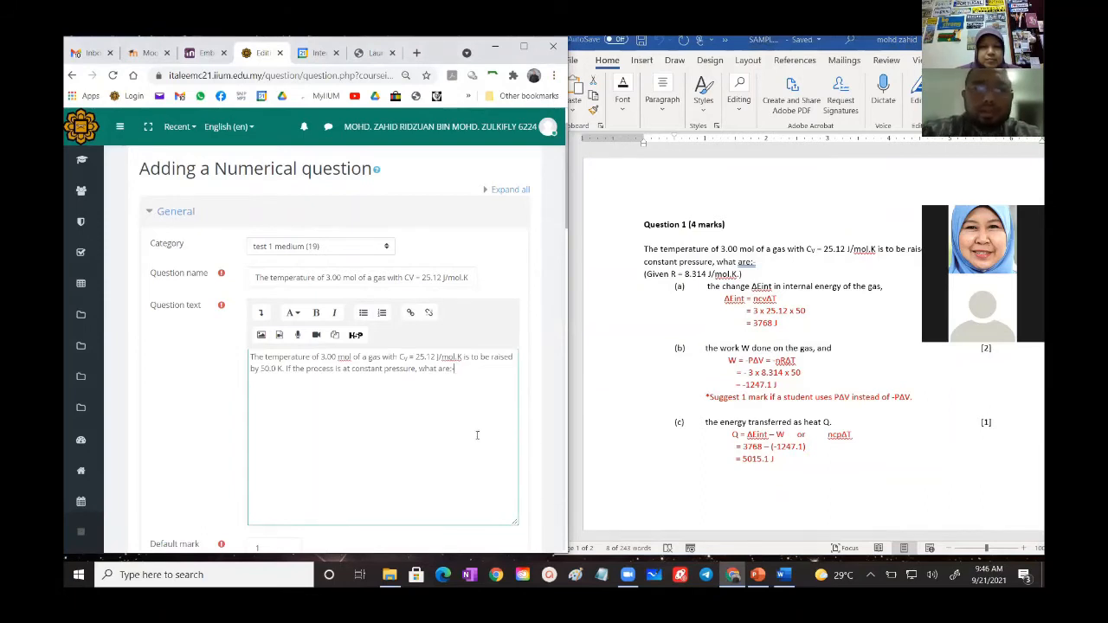
{"action": "key", "text": "ctrl+v"}
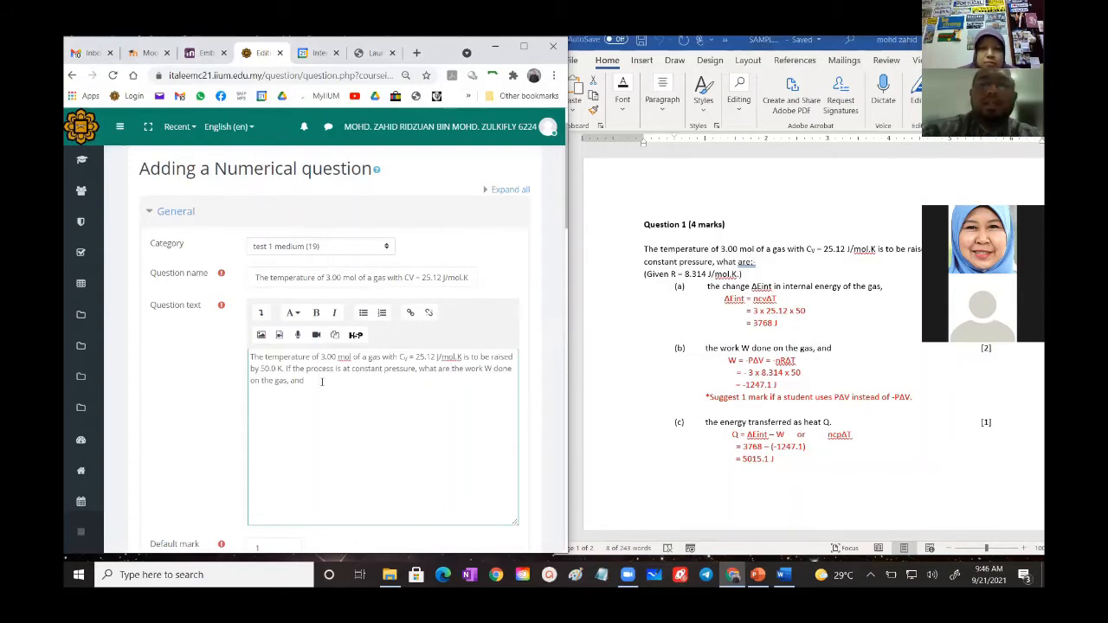
{"action": "key", "text": "BackSpace"}
{"action": "key", "text": "BackSpace"}
{"action": "key", "text": "BackSpace"}
{"action": "key", "text": "BackSpace"}
{"action": "key", "text": "BackSpace"}
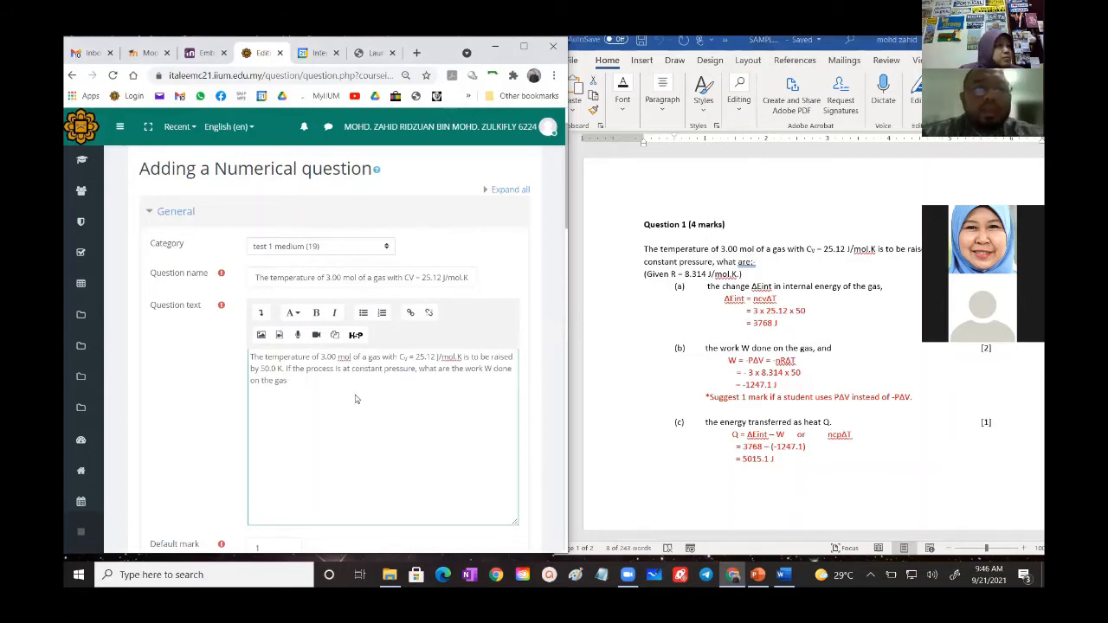
- Set the question's default mark to 2
{"action": "scroll", "coordinate": [325, 372], "scroll_direction": "down", "scroll_amount": 3}
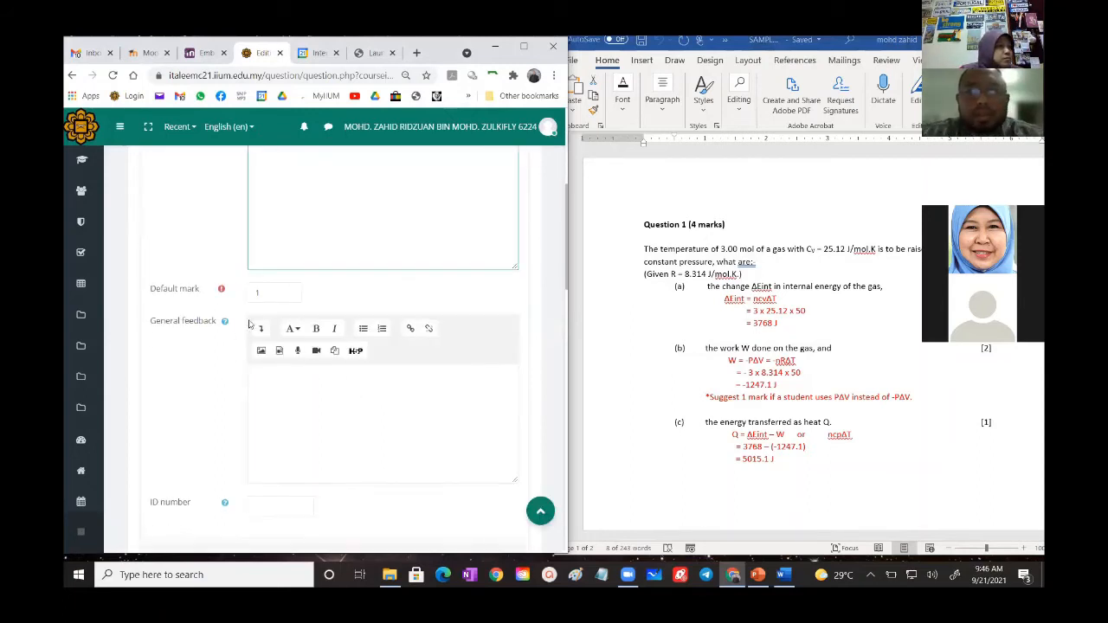
{"action": "left_click", "coordinate": [256, 292]}
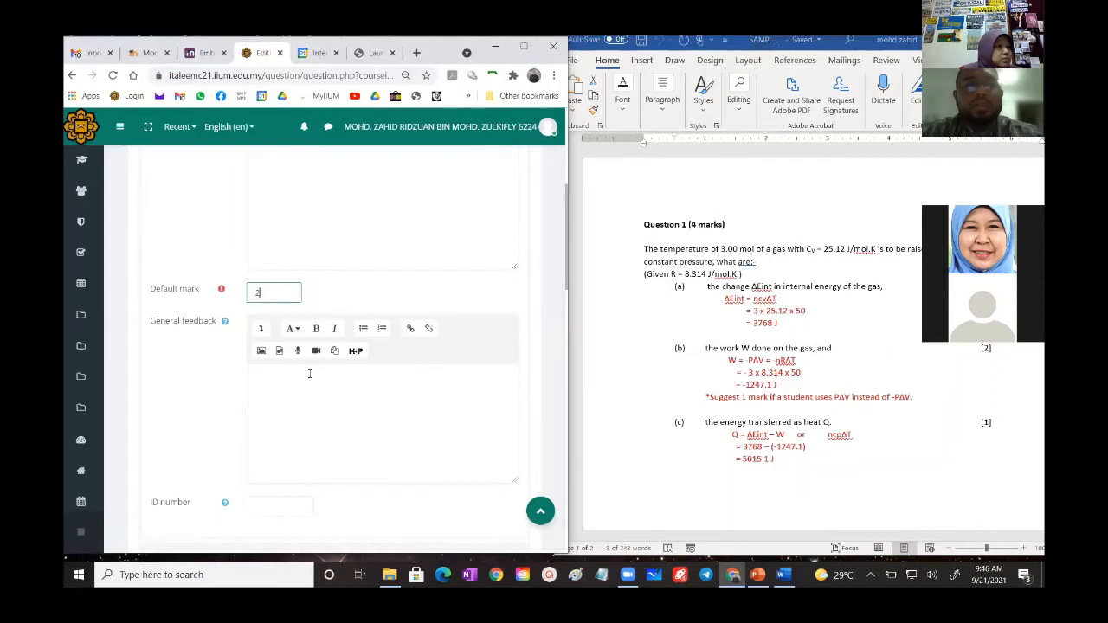
{"action": "scroll", "coordinate": [309, 372], "scroll_direction": "down", "scroll_amount": 5}
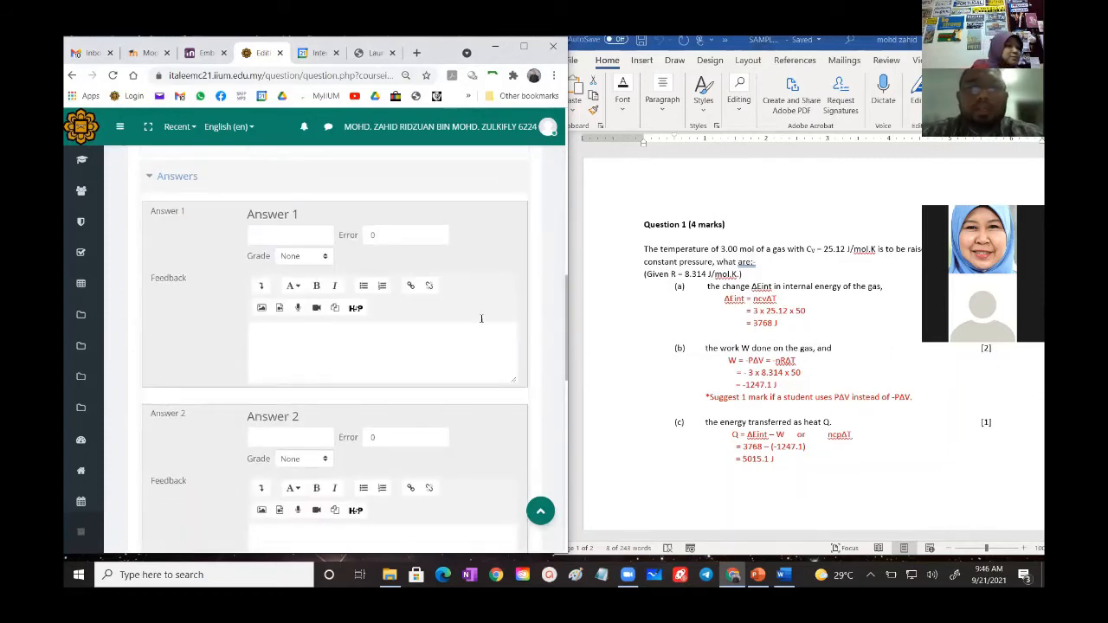
{"action": "left_click", "coordinate": [777, 388]}
{"action": "left_click_drag", "start_coordinate": [775, 385], "coordinate": [741, 386]}
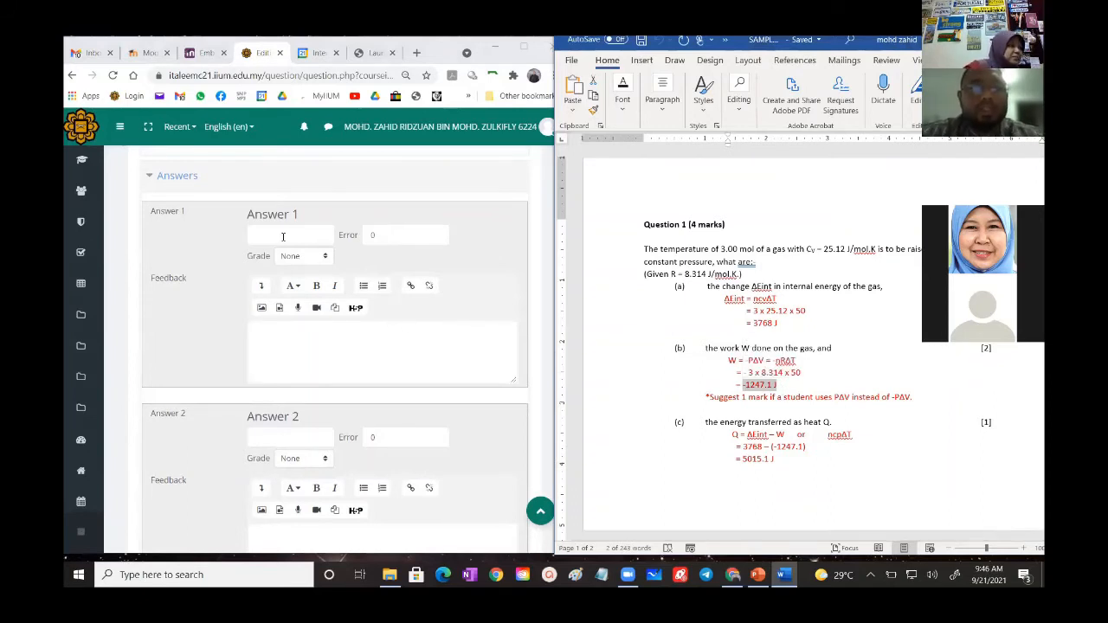
{"action": "left_click", "coordinate": [286, 234]}
{"action": "key", "text": "ctrl+v"}
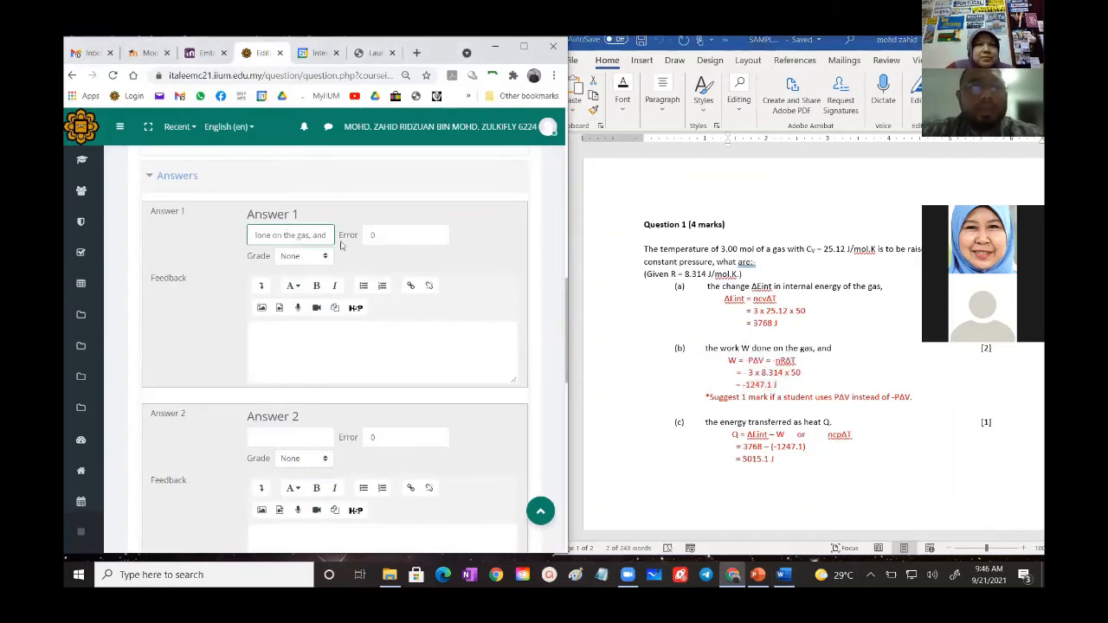
{"action": "key", "text": "BackSpace"}
{"action": "key", "text": "BackSpace"}
{"action": "key", "text": "BackSpace"}
{"action": "key", "text": "BackSpace"}
{"action": "key", "text": "BackSpace"}
{"action": "key", "text": "BackSpace"}
{"action": "key", "text": "BackSpace"}
{"action": "key", "text": "BackSpace"}
{"action": "key", "text": "BackSpace"}
{"action": "key", "text": "BackSpace"}
{"action": "key", "text": "BackSpace"}
{"action": "key", "text": "BackSpace"}
{"action": "key", "text": "BackSpace"}
{"action": "key", "text": "BackSpace"}
{"action": "key", "text": "BackSpace"}
{"action": "key", "text": "BackSpace"}
{"action": "key", "text": "BackSpace"}
{"action": "key", "text": "BackSpace"}
{"action": "key", "text": "BackSpace"}
{"action": "key", "text": "BackSpace"}
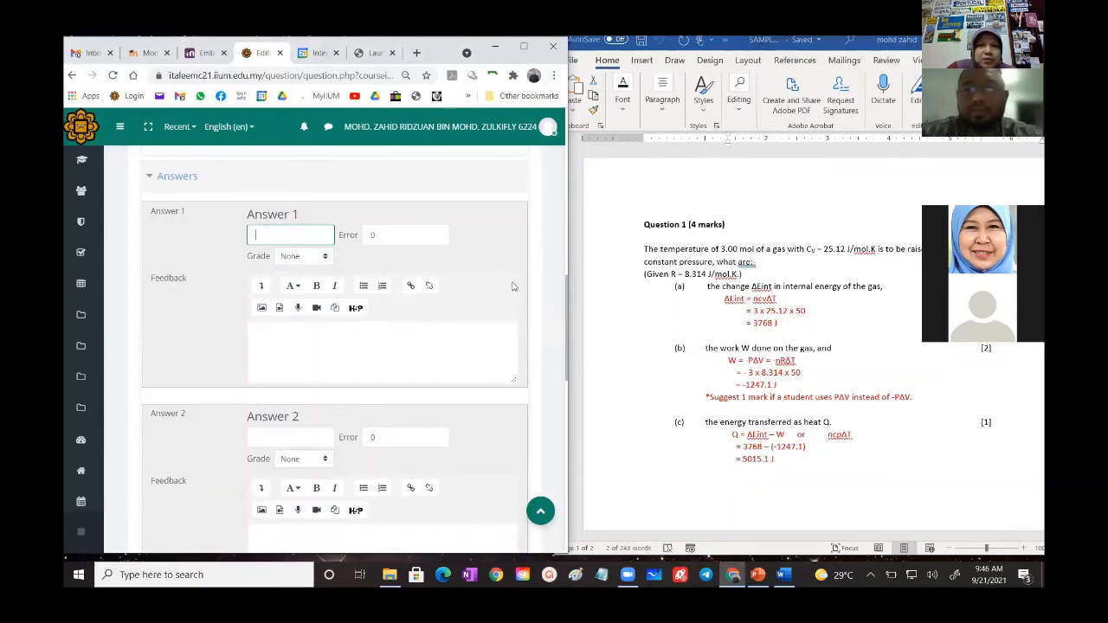
- Copy the part (b) result from the Word document into Answer 1 as -1247.1, without the unit
{"action": "left_click_drag", "start_coordinate": [741, 384], "coordinate": [776, 386]}
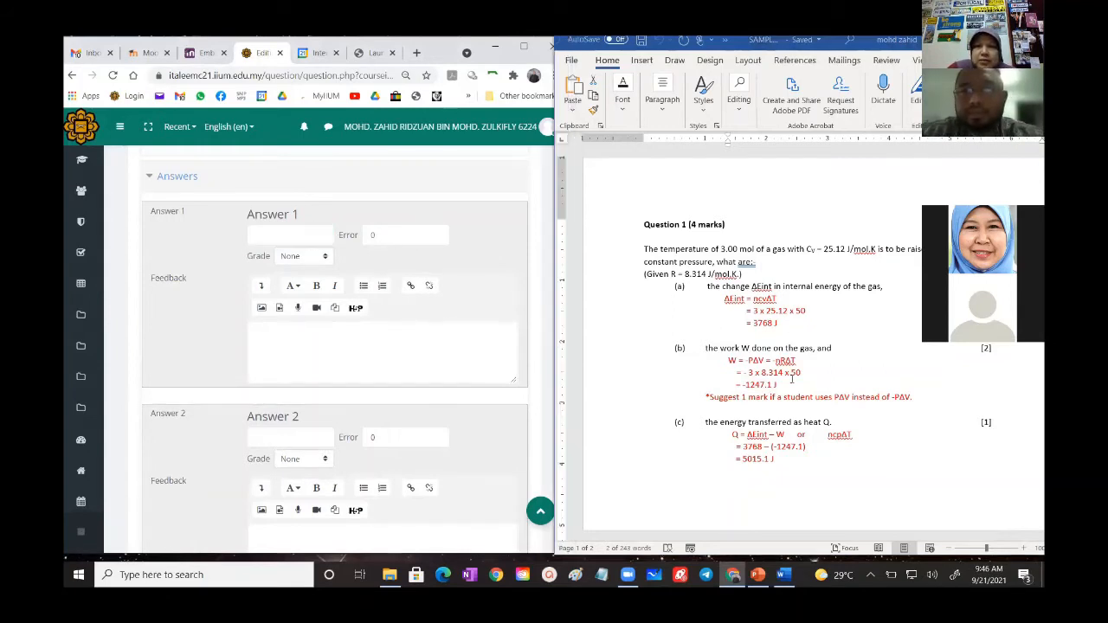
{"action": "right_click", "coordinate": [769, 388]}
{"action": "left_click", "coordinate": [797, 185]}
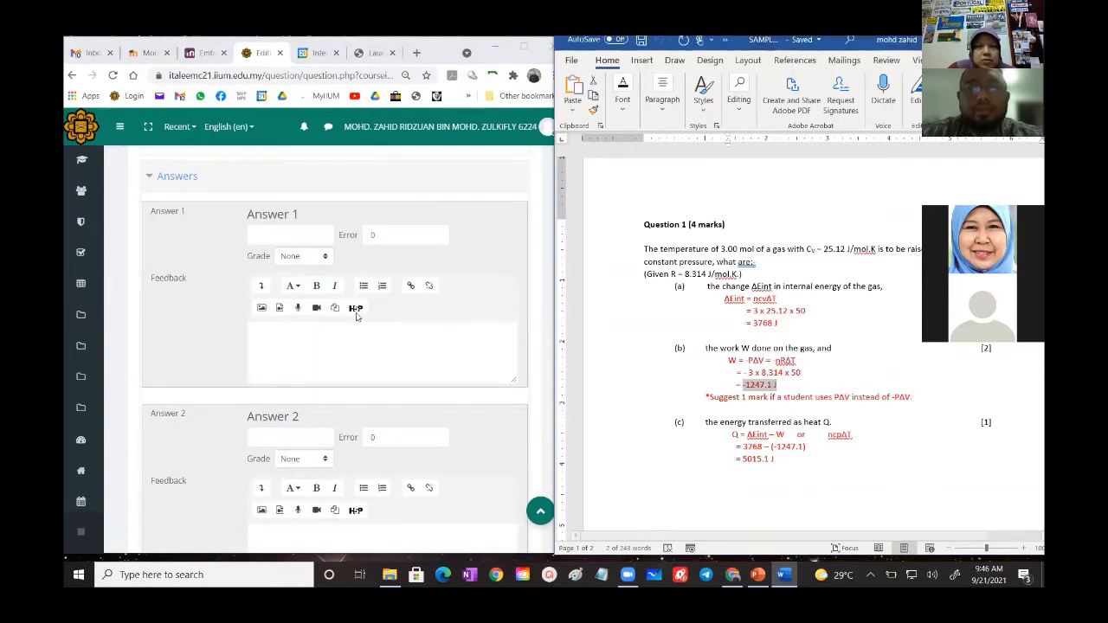
{"action": "right_click", "coordinate": [282, 236]}
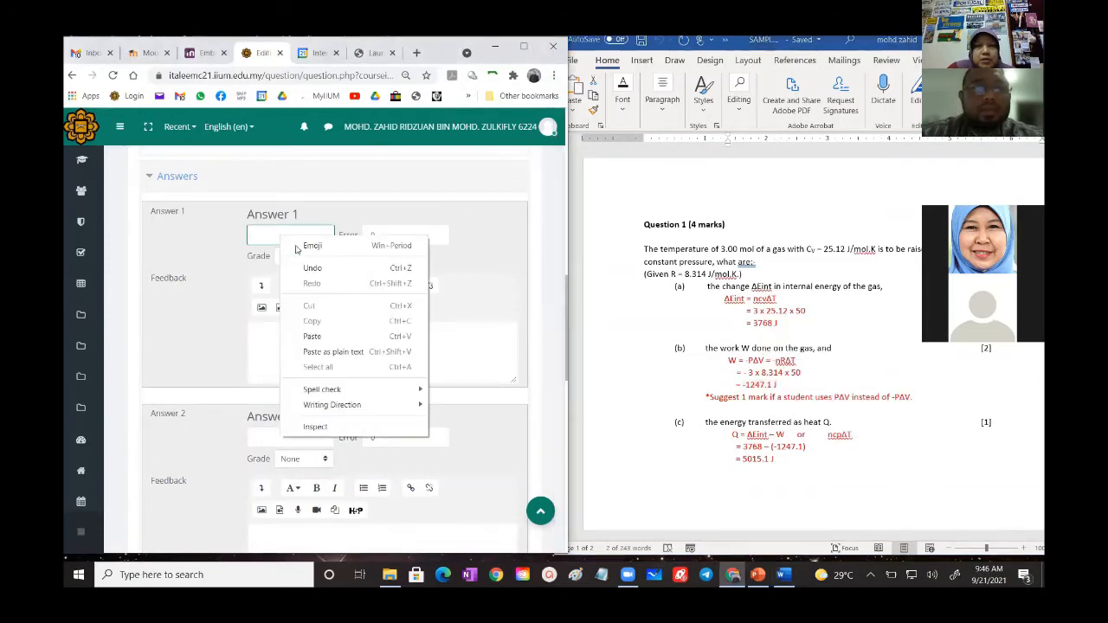
{"action": "left_click", "coordinate": [319, 336]}
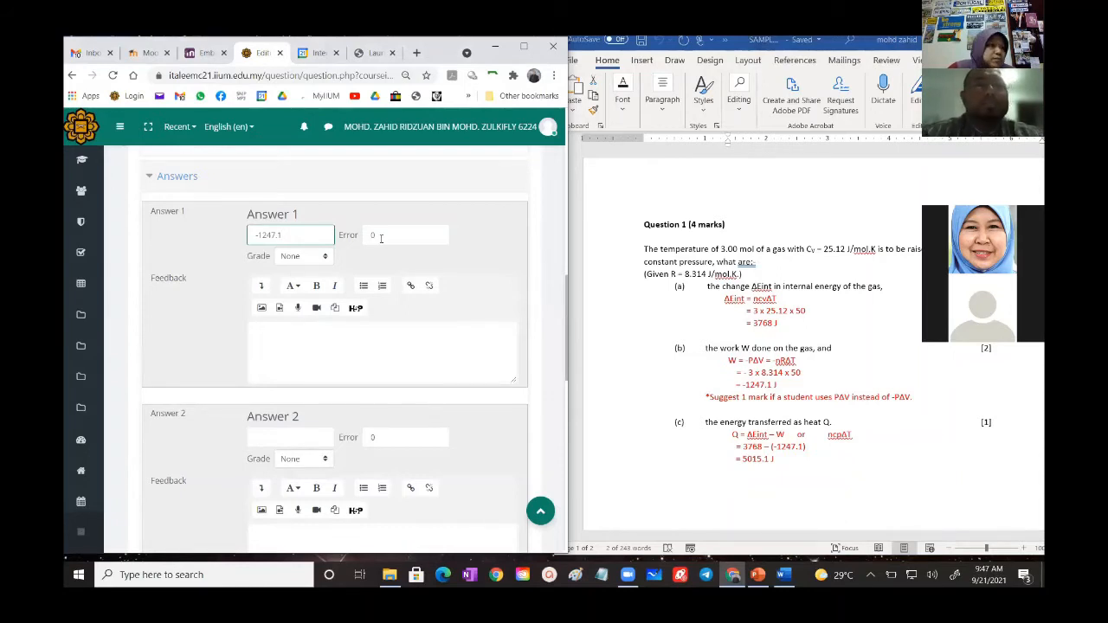
- Set Answer 1's accepted error to 5 and its grade to 100%
{"action": "scroll", "coordinate": [380, 238], "scroll_direction": "up", "scroll_amount": 6}
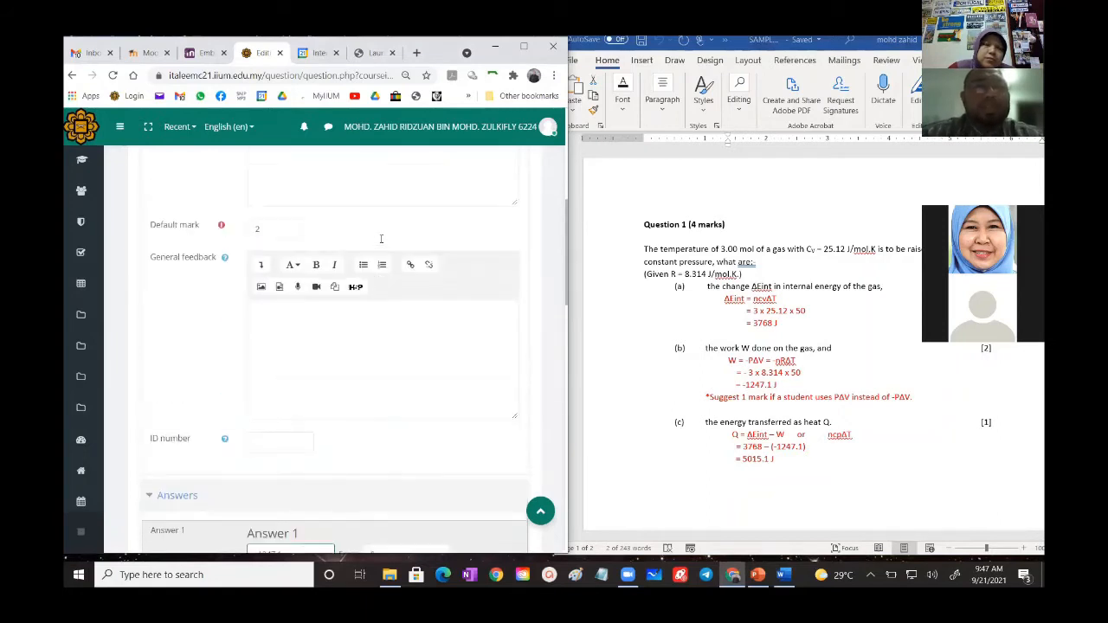
{"action": "scroll", "coordinate": [380, 237], "scroll_direction": "up", "scroll_amount": 1}
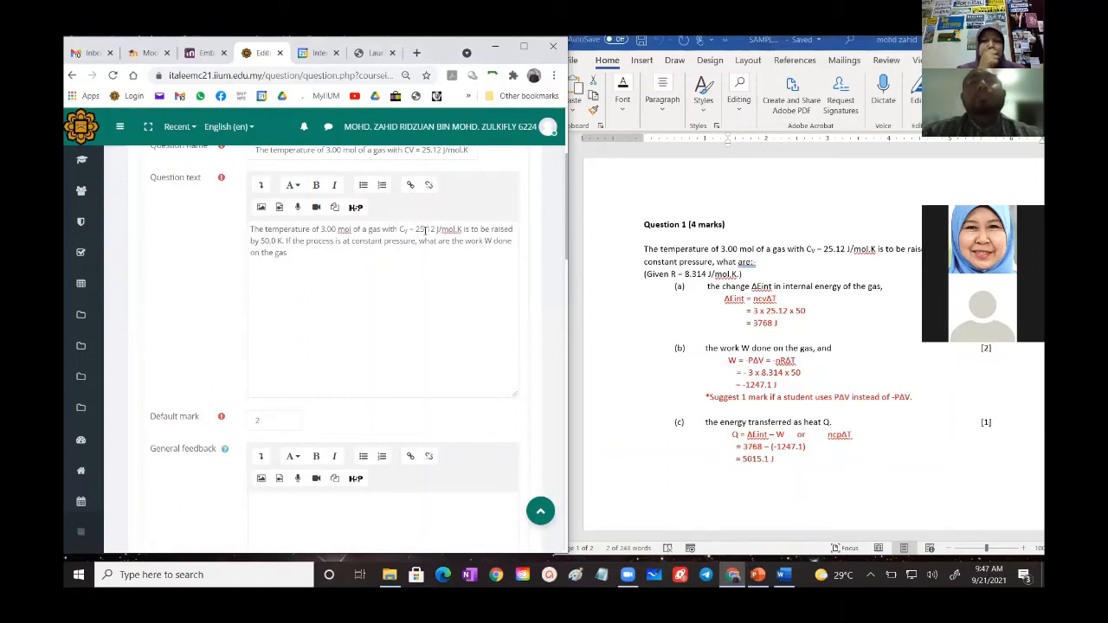
{"action": "scroll", "coordinate": [425, 229], "scroll_direction": "down", "scroll_amount": 3}
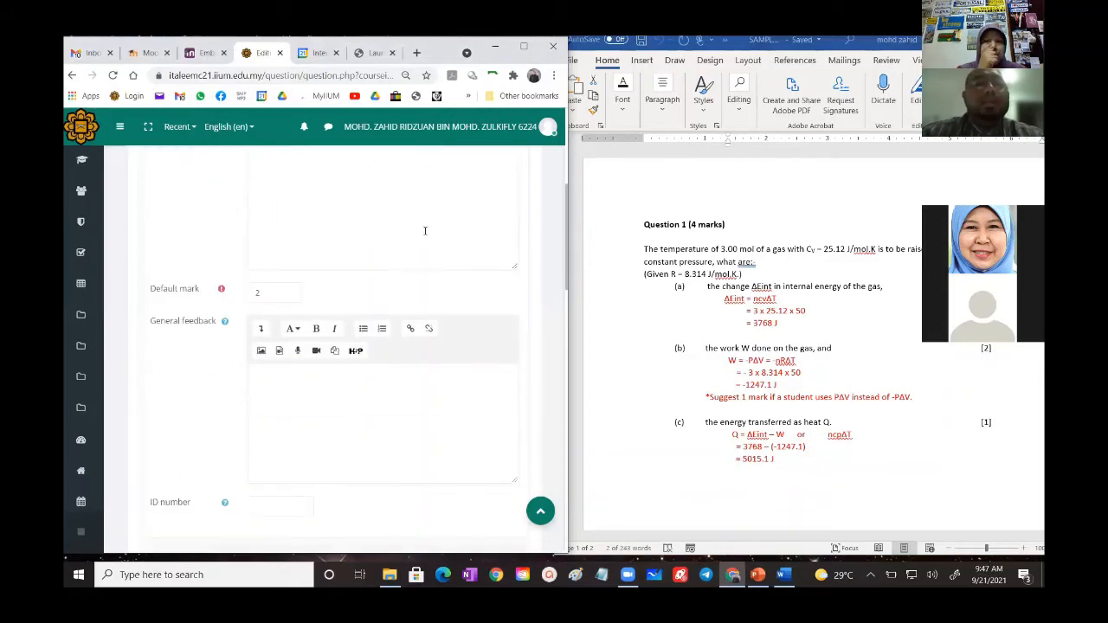
{"action": "scroll", "coordinate": [425, 230], "scroll_direction": "down", "scroll_amount": 4}
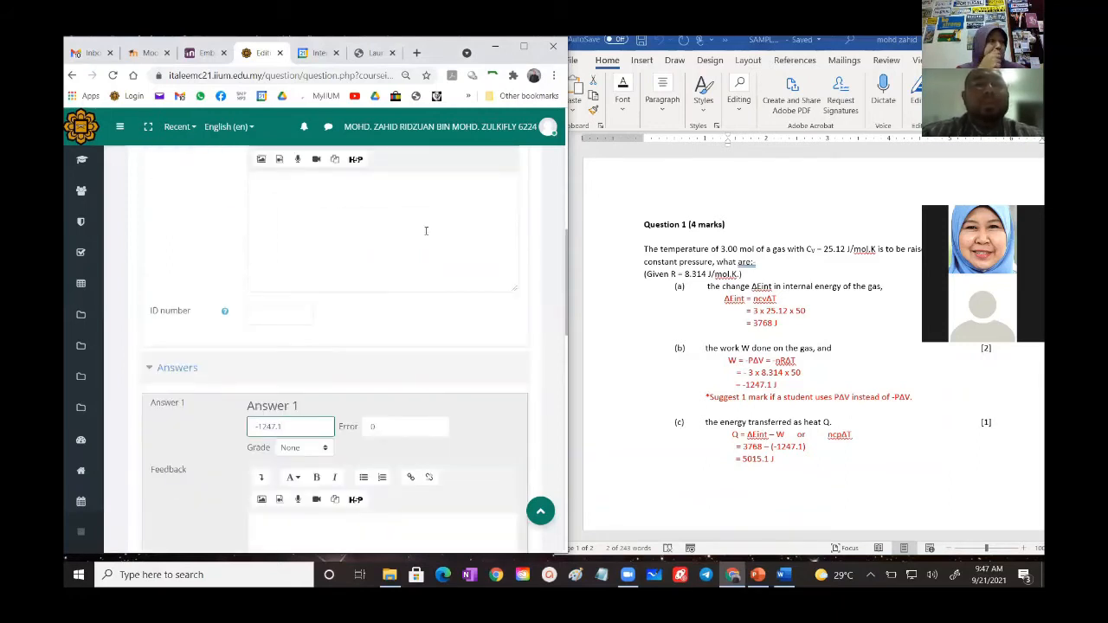
{"action": "scroll", "coordinate": [426, 230], "scroll_direction": "down", "scroll_amount": 4}
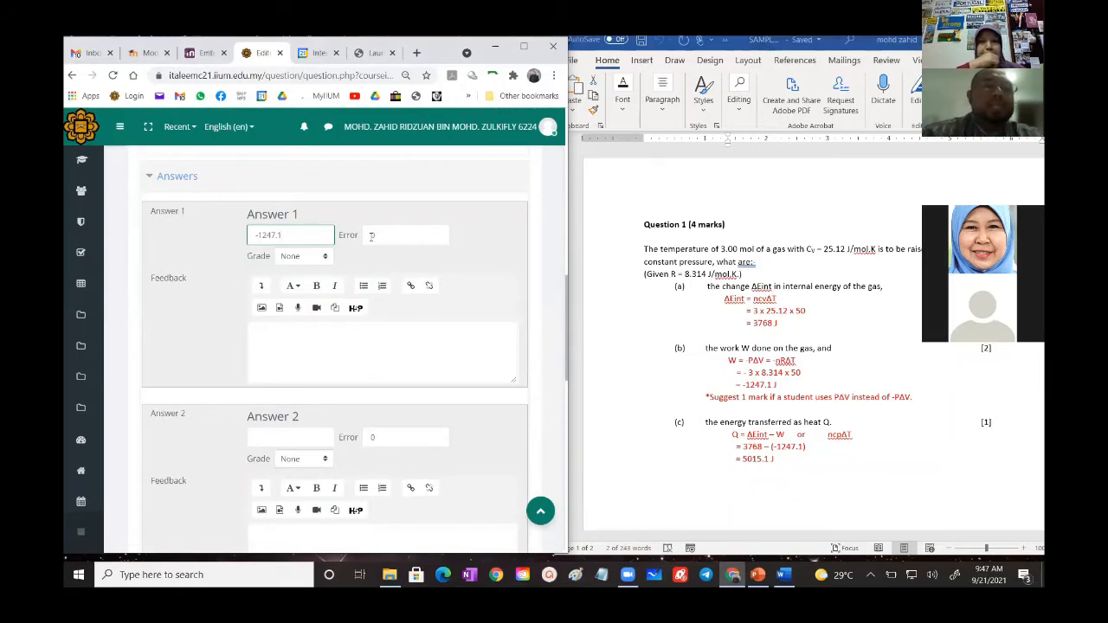
{"action": "left_click", "coordinate": [383, 235]}
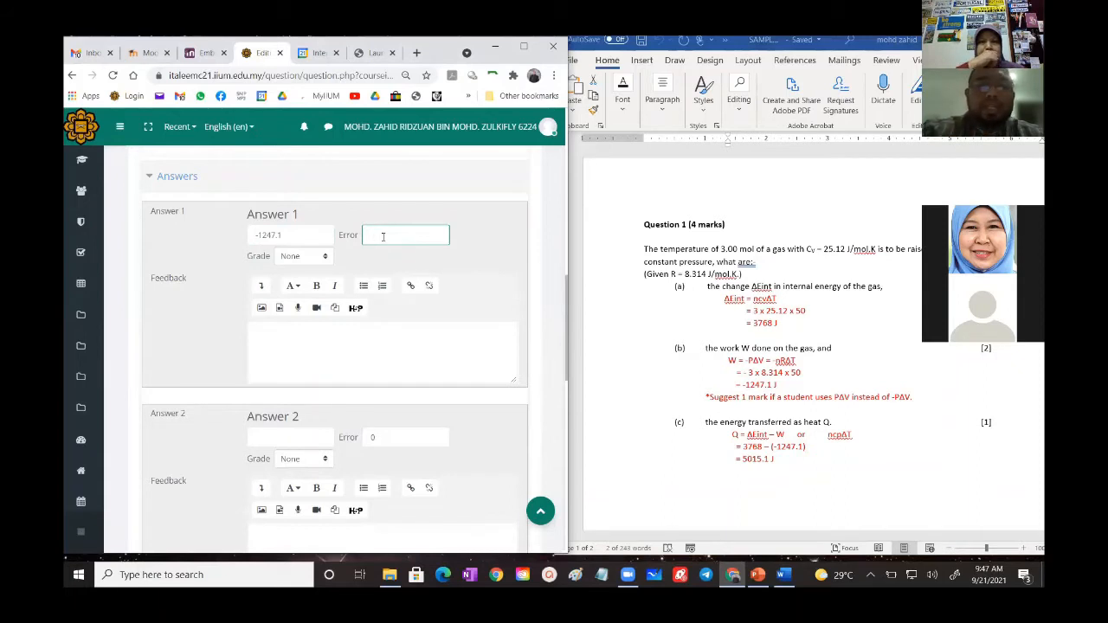
{"action": "type", "text": "5"}
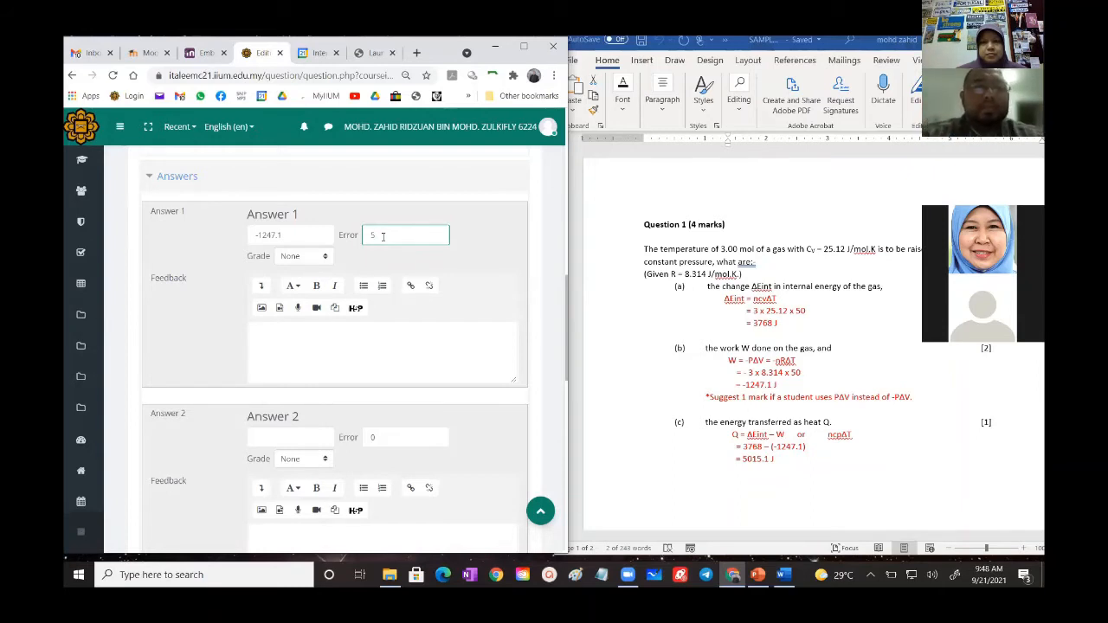
{"action": "left_click", "coordinate": [299, 257]}
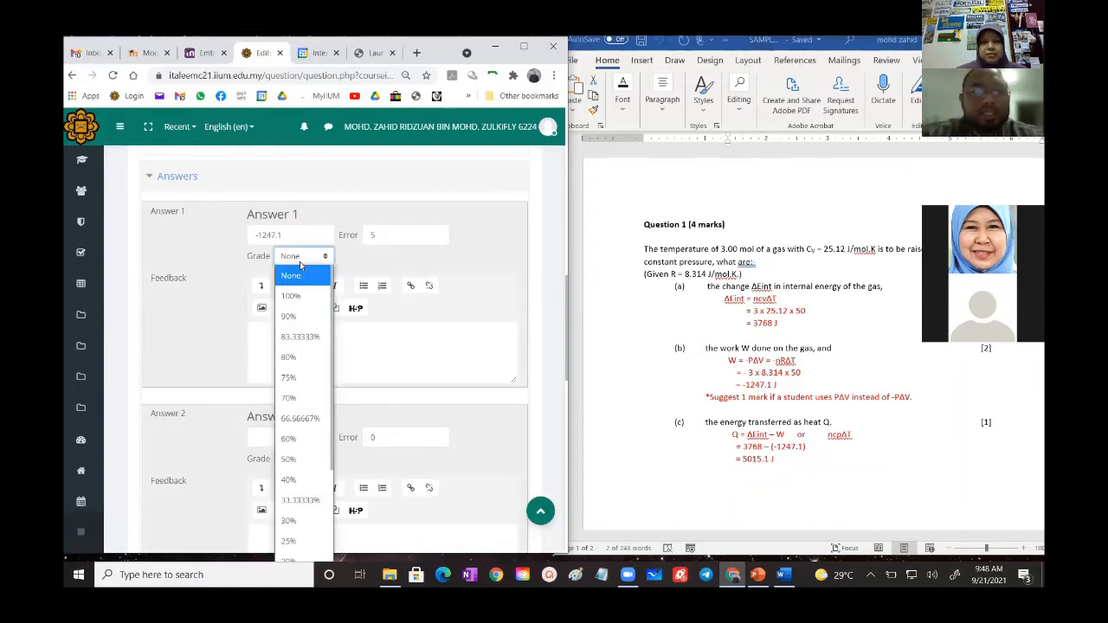
{"action": "left_click", "coordinate": [294, 298]}
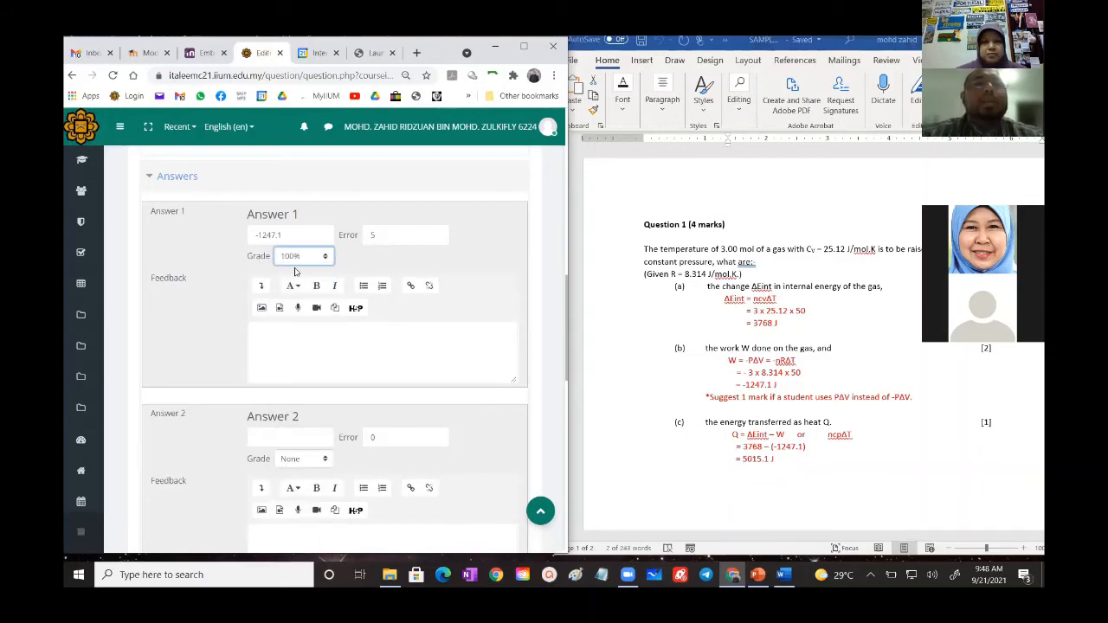
{"action": "left_click", "coordinate": [453, 257]}
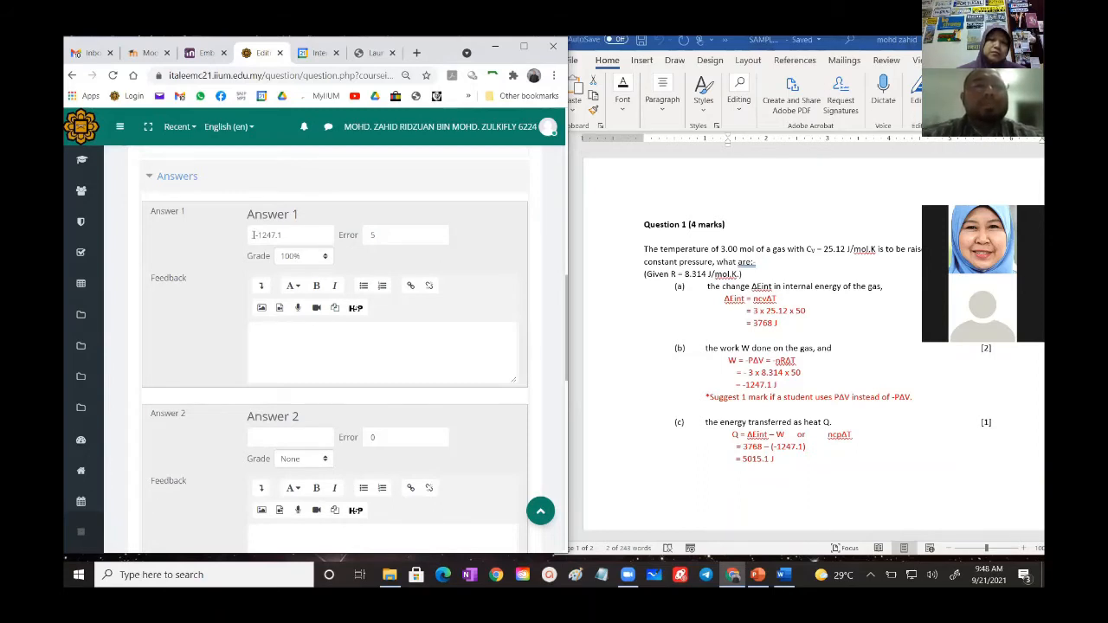
- Copy Answer 1's value into Answer 2 and remove the minus sign so that it reads 1247.1
{"action": "scroll", "coordinate": [268, 329], "scroll_direction": "down", "scroll_amount": 1}
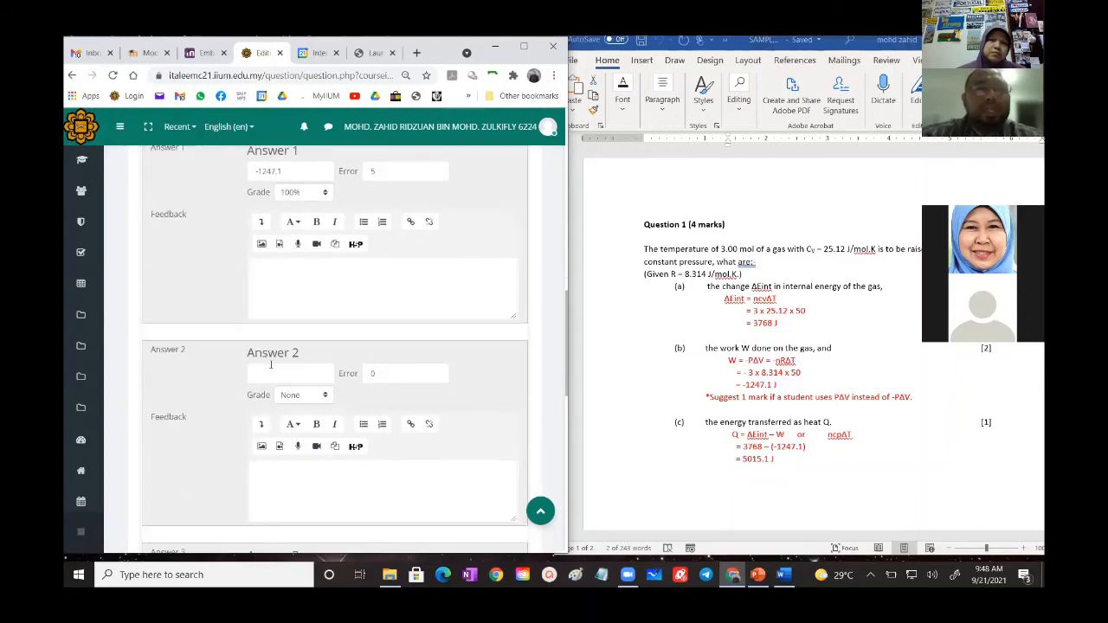
{"action": "scroll", "coordinate": [269, 220], "scroll_direction": "up", "scroll_amount": 1}
{"action": "left_click_drag", "start_coordinate": [288, 237], "coordinate": [253, 235]}
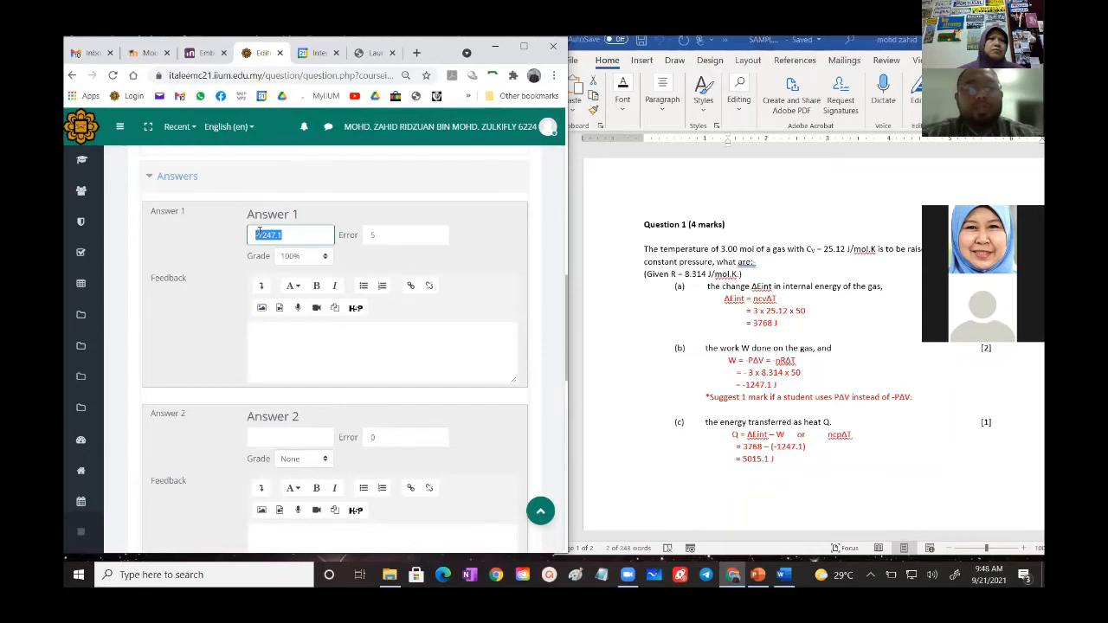
{"action": "right_click", "coordinate": [259, 232]}
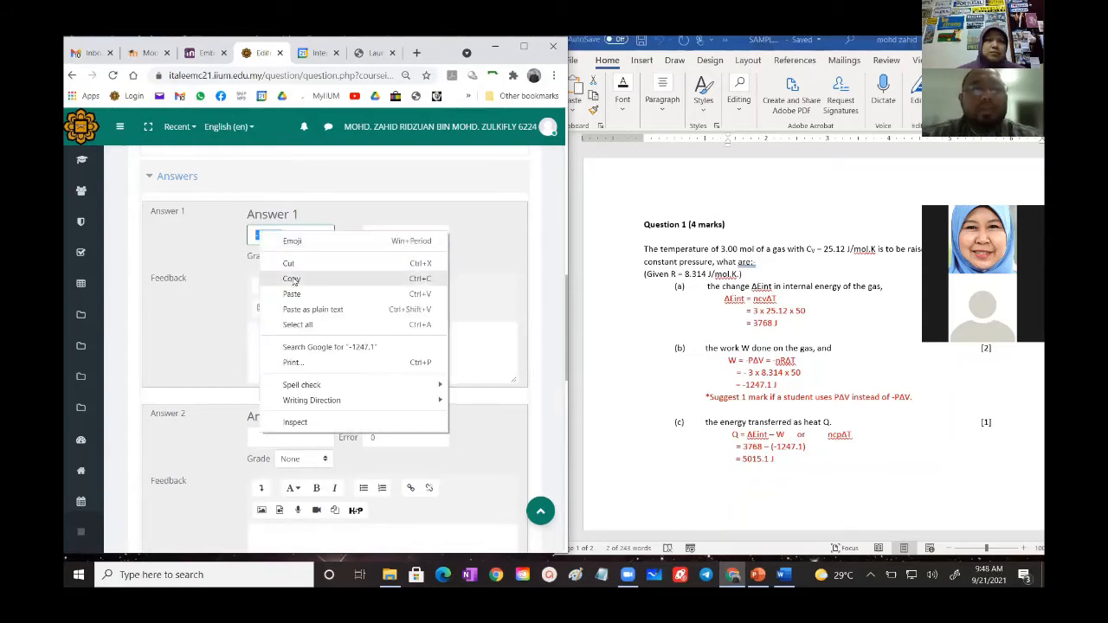
{"action": "left_click", "coordinate": [293, 281]}
{"action": "scroll", "coordinate": [293, 286], "scroll_direction": "down", "scroll_amount": 2}
{"action": "left_click", "coordinate": [267, 248]}
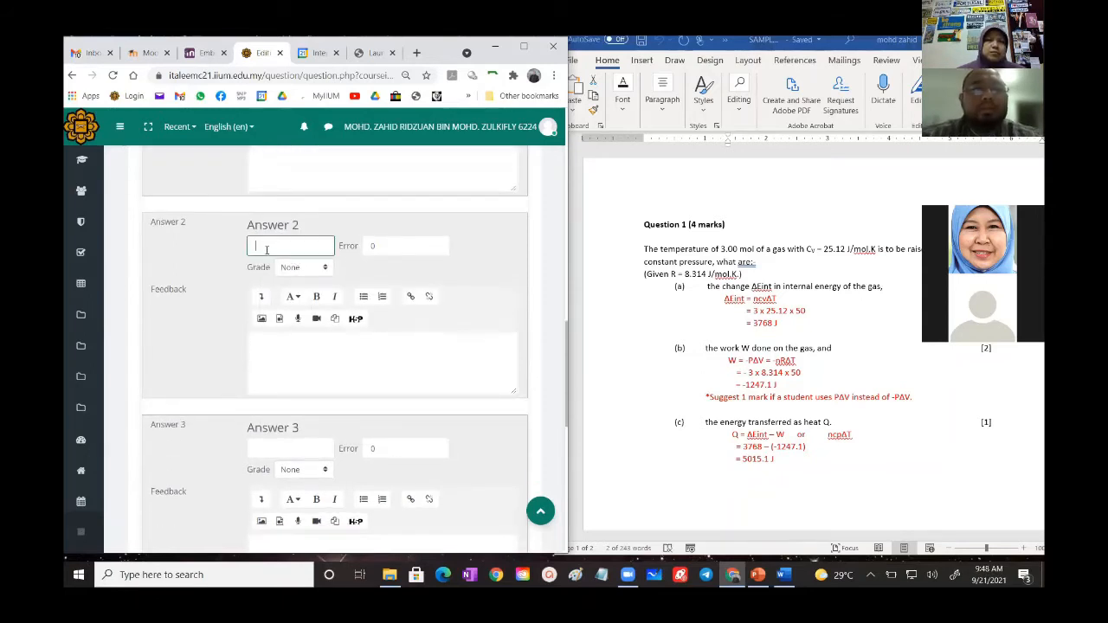
{"action": "right_click", "coordinate": [280, 254]}
{"action": "left_click", "coordinate": [298, 350]}
{"action": "left_click", "coordinate": [258, 246]}
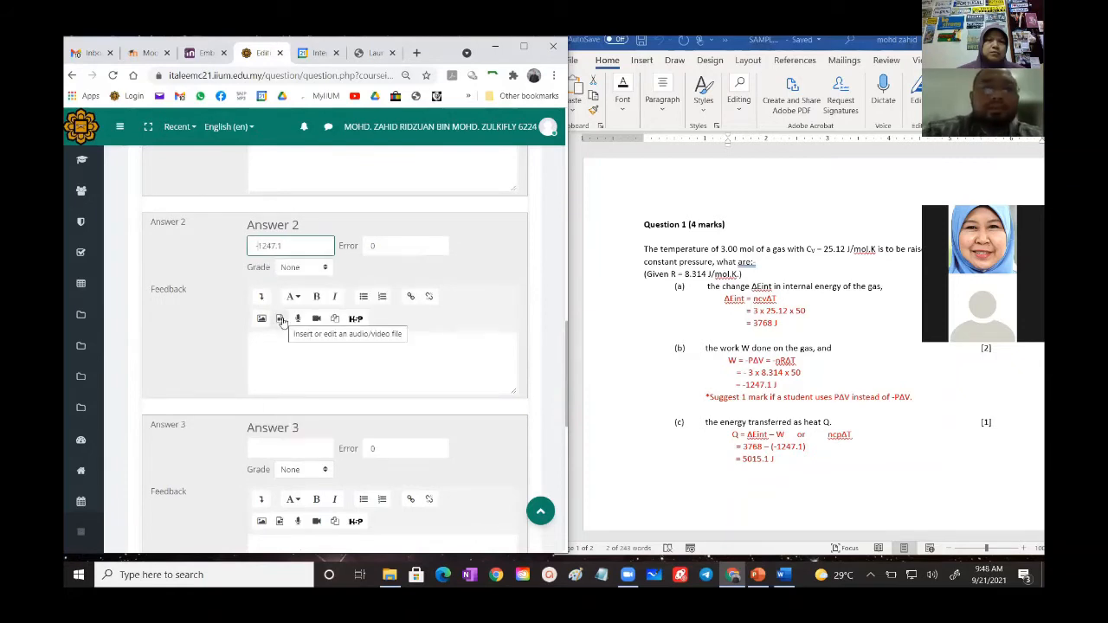
{"action": "key", "text": "BackSpace"}
- Set Answer 2's accepted error to 5 and its grade to 50%
{"action": "double_click", "coordinate": [373, 247]}
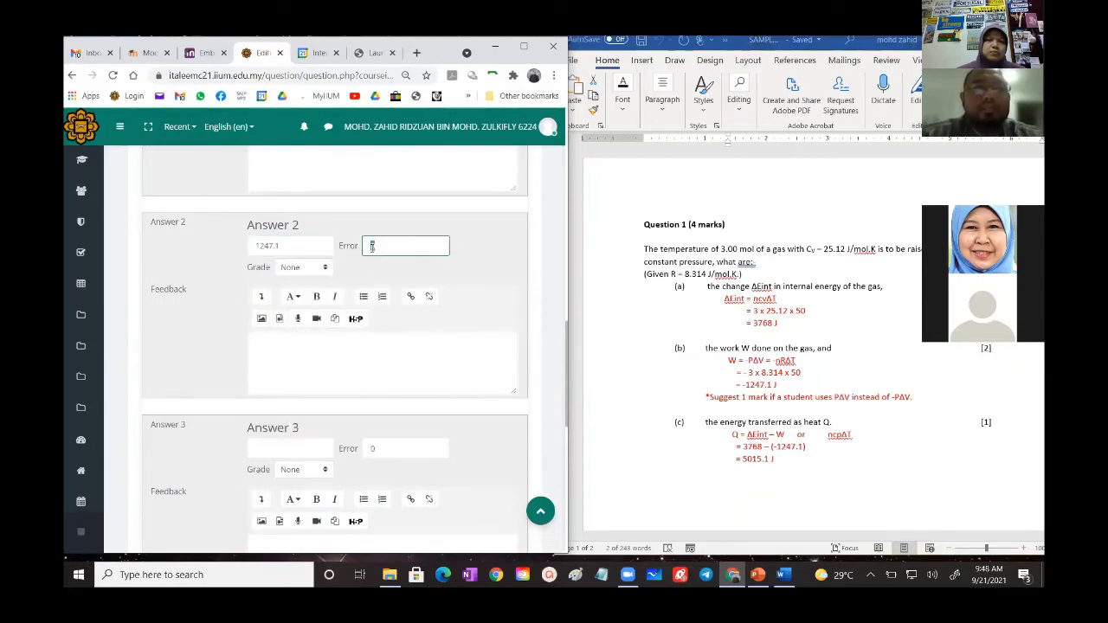
{"action": "type", "text": "5"}
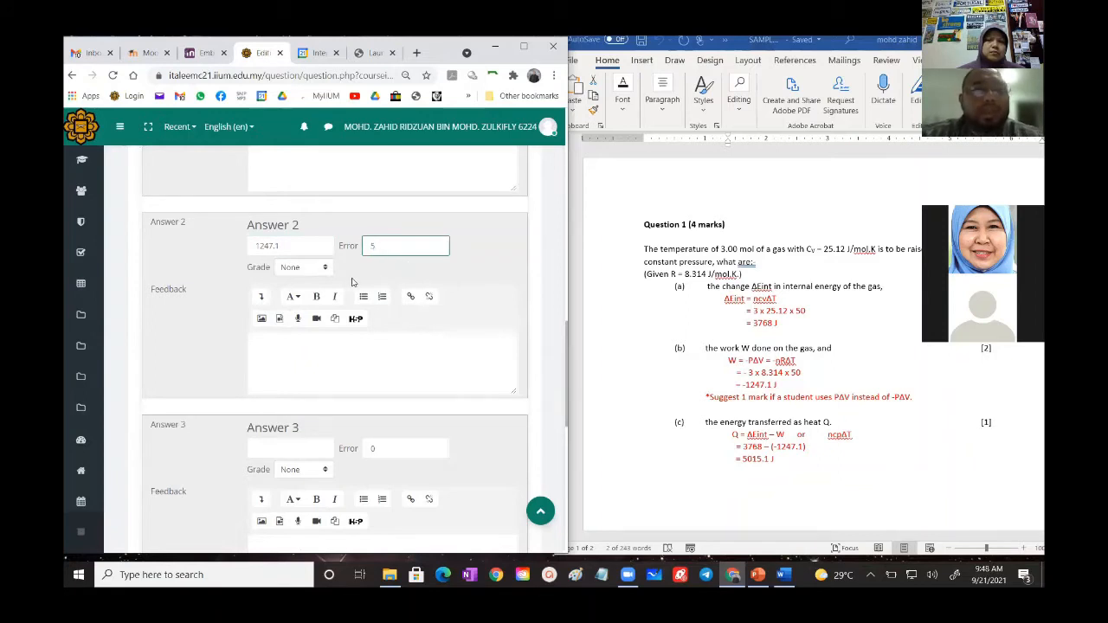
{"action": "left_click", "coordinate": [294, 269]}
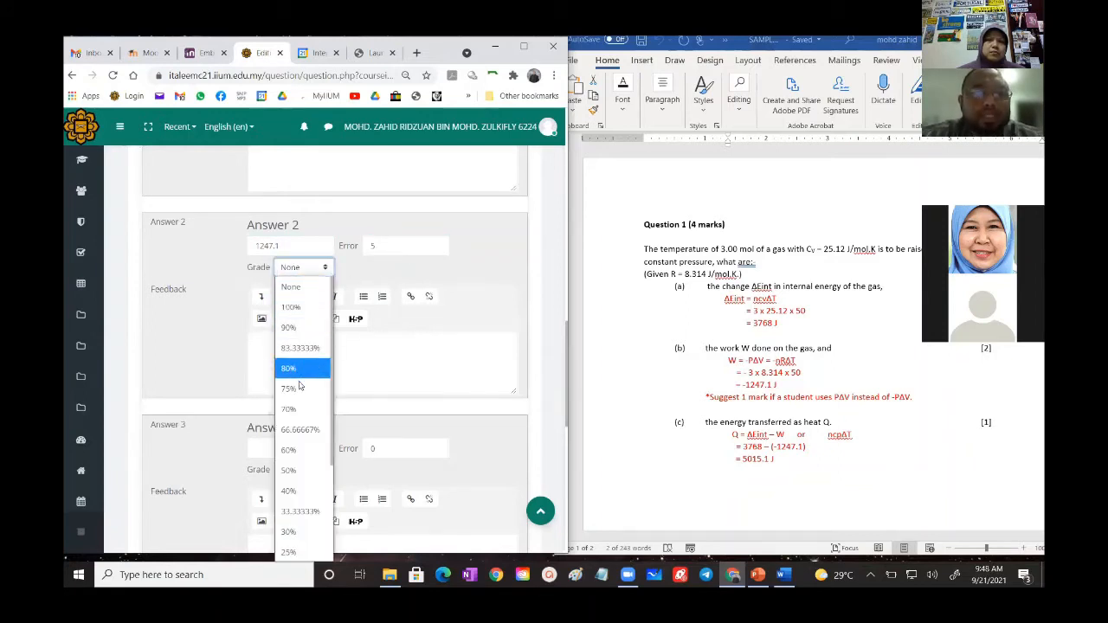
{"action": "left_click", "coordinate": [294, 470]}
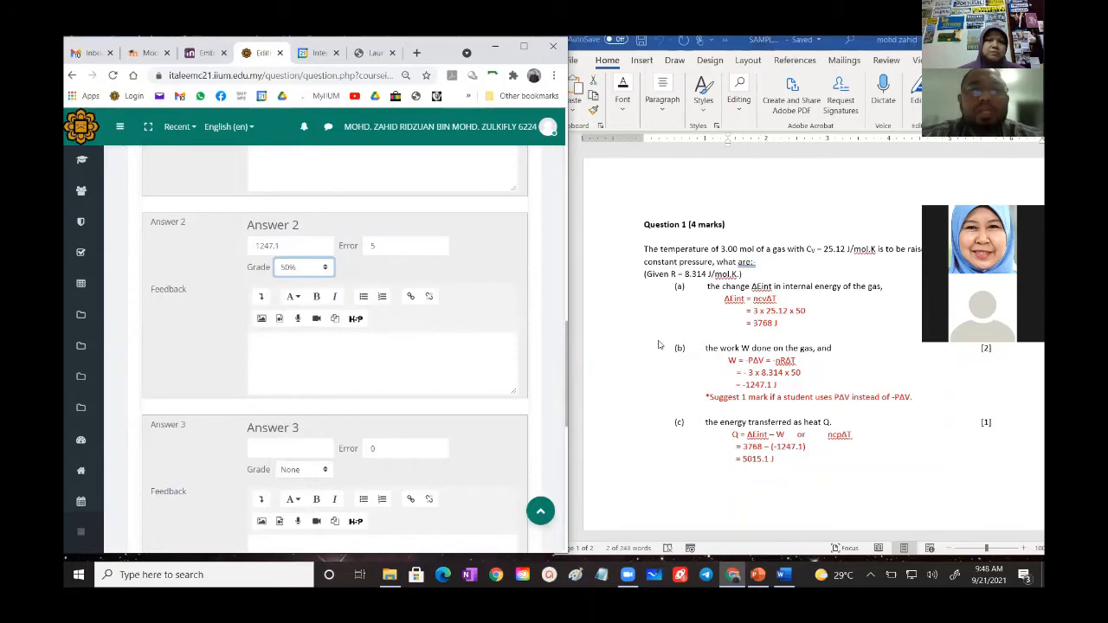
{"action": "left_click", "coordinate": [518, 278]}
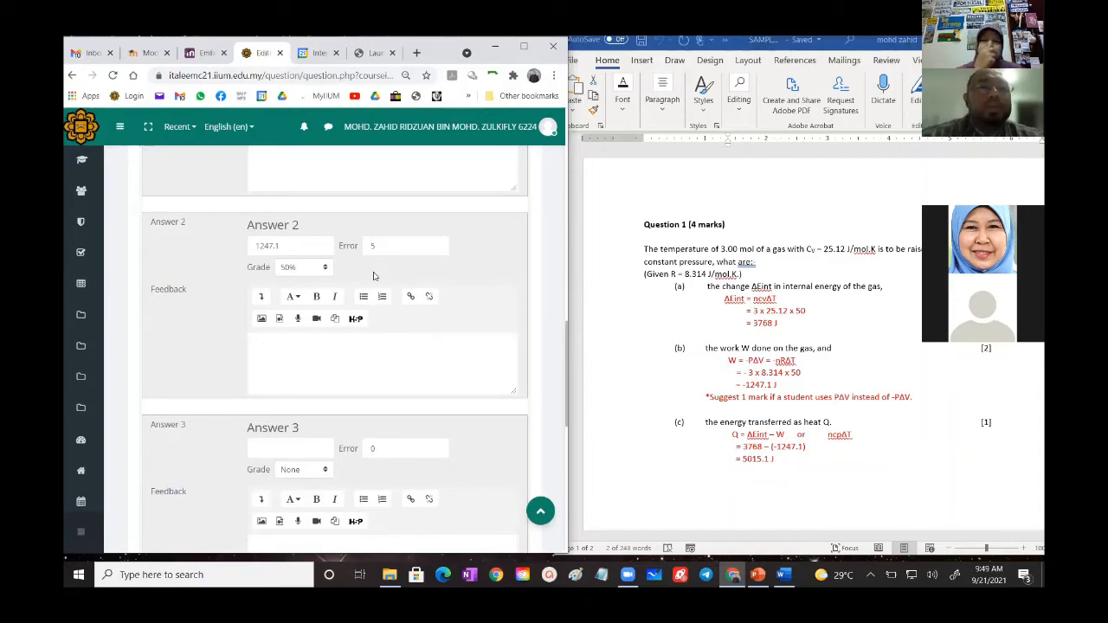
- Examine the unit handling options available for the question, including whether the unit must be given and graded, and collapse the section
{"action": "scroll", "coordinate": [373, 275], "scroll_direction": "down", "scroll_amount": 5}
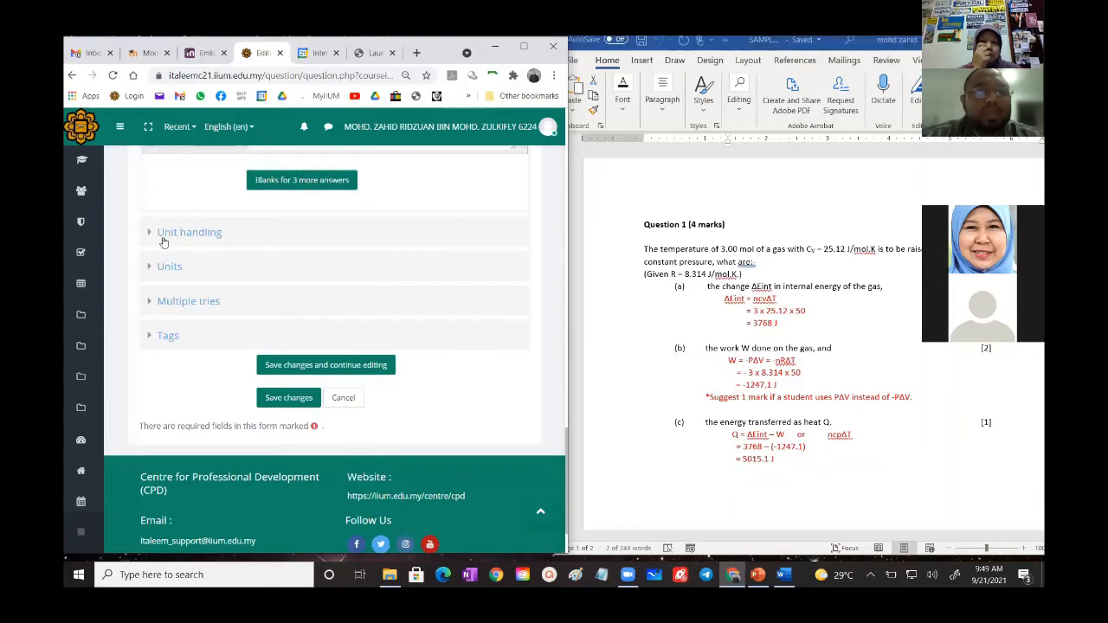
{"action": "left_click", "coordinate": [174, 238]}
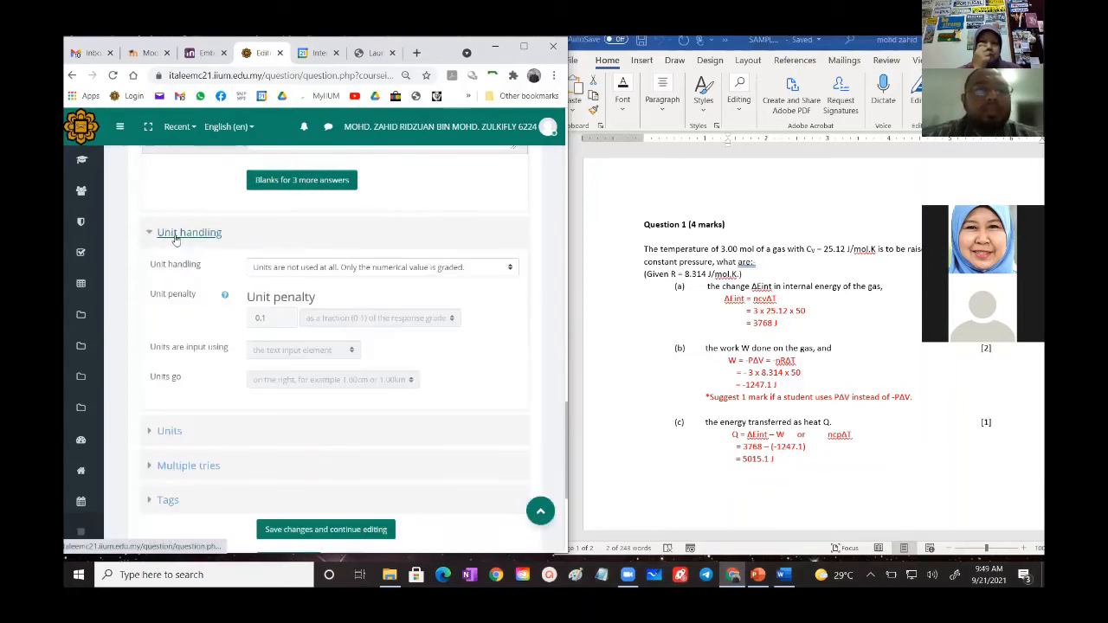
{"action": "left_click", "coordinate": [316, 274]}
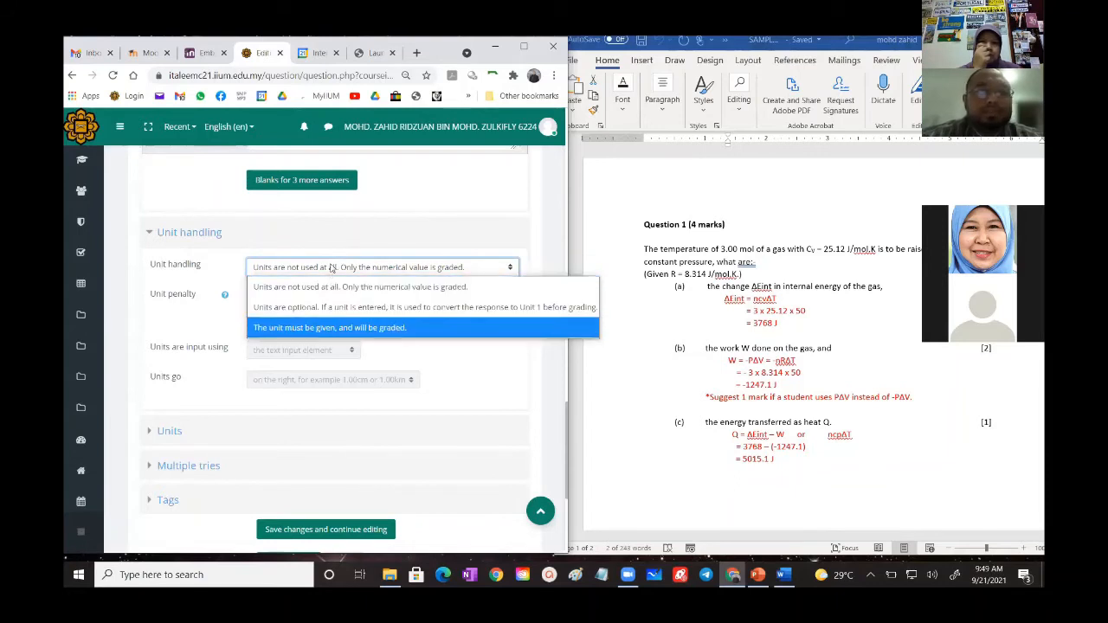
{"action": "left_click", "coordinate": [317, 328]}
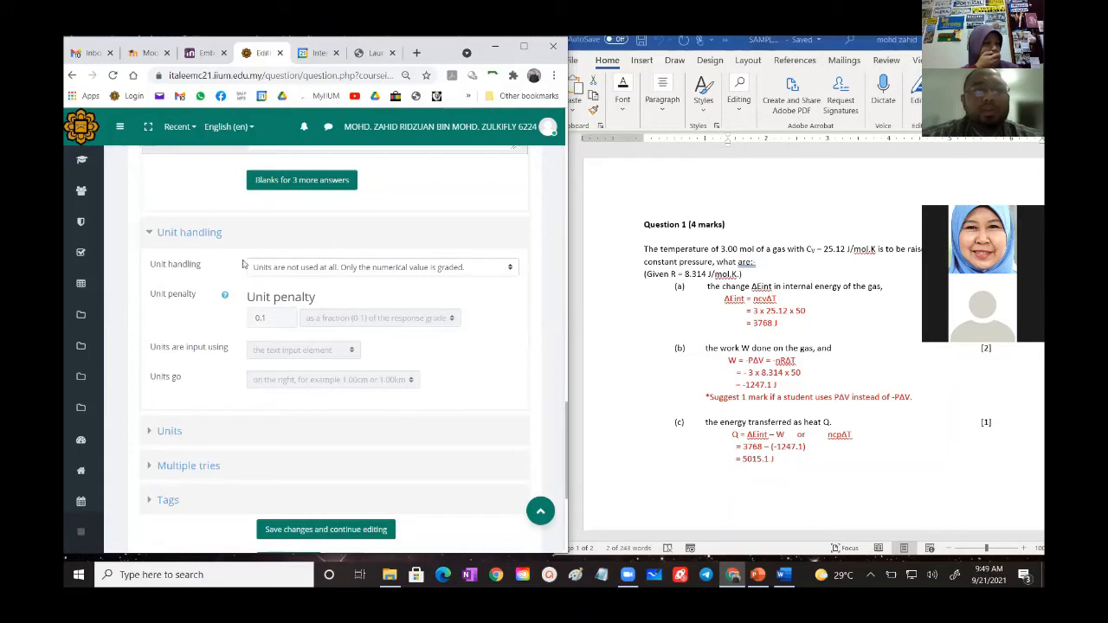
{"action": "scroll", "coordinate": [312, 384], "scroll_direction": "up", "scroll_amount": 3}
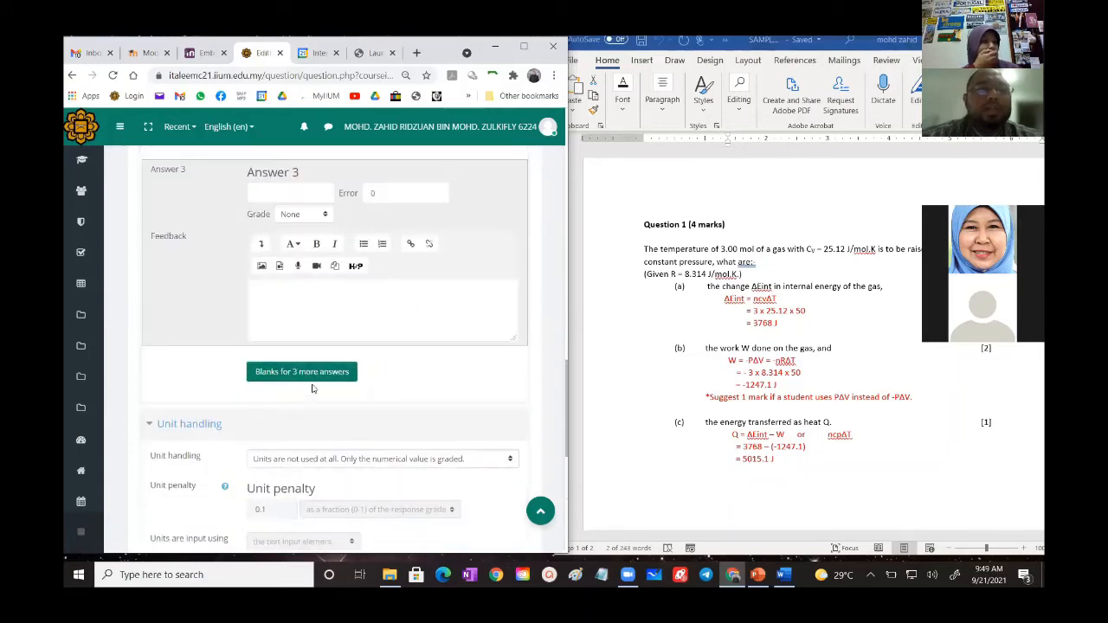
{"action": "scroll", "coordinate": [312, 384], "scroll_direction": "down", "scroll_amount": 2}
{"action": "scroll", "coordinate": [311, 384], "scroll_direction": "down", "scroll_amount": 1}
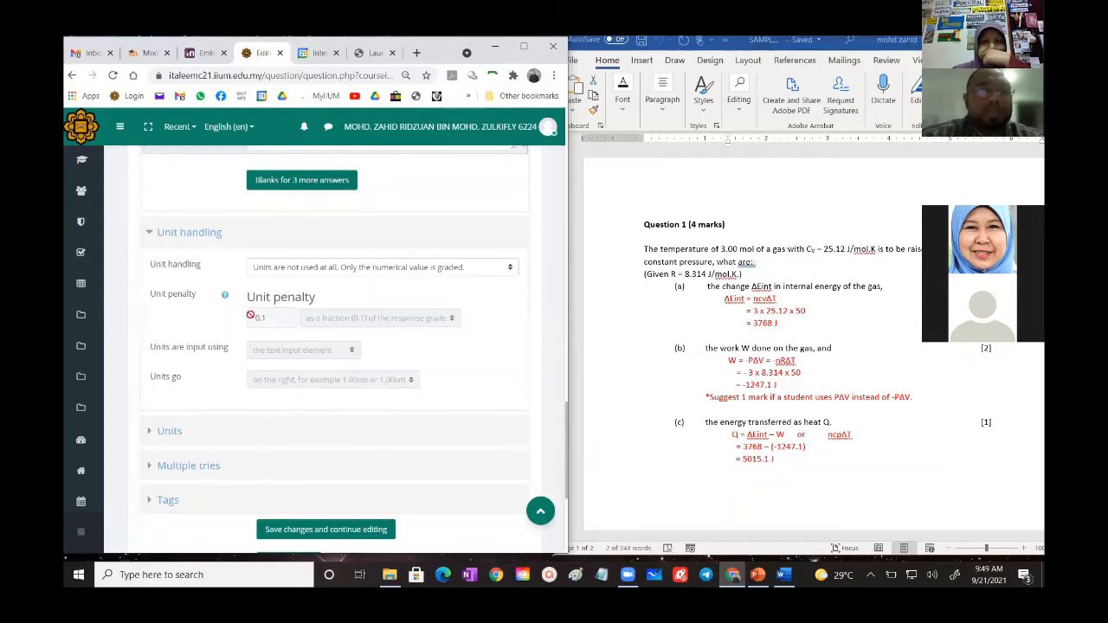
{"action": "left_click", "coordinate": [185, 240]}
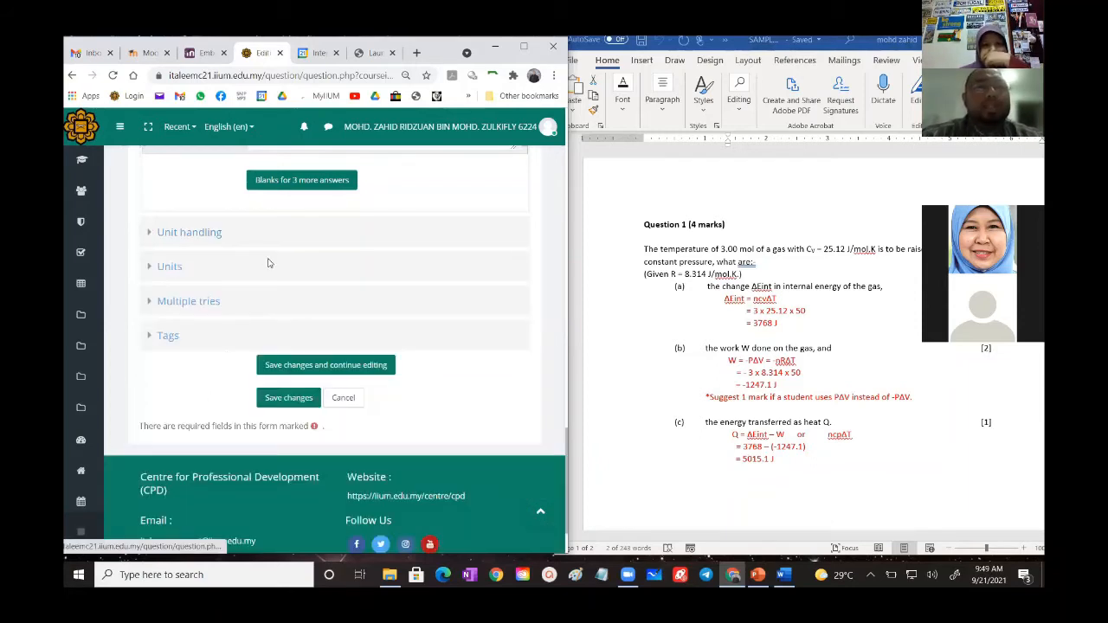
- Save the question while staying in its editing form, and open a preview of it
{"action": "scroll", "coordinate": [312, 289], "scroll_direction": "up", "scroll_amount": 6}
{"action": "scroll", "coordinate": [315, 293], "scroll_direction": "down", "scroll_amount": 10}
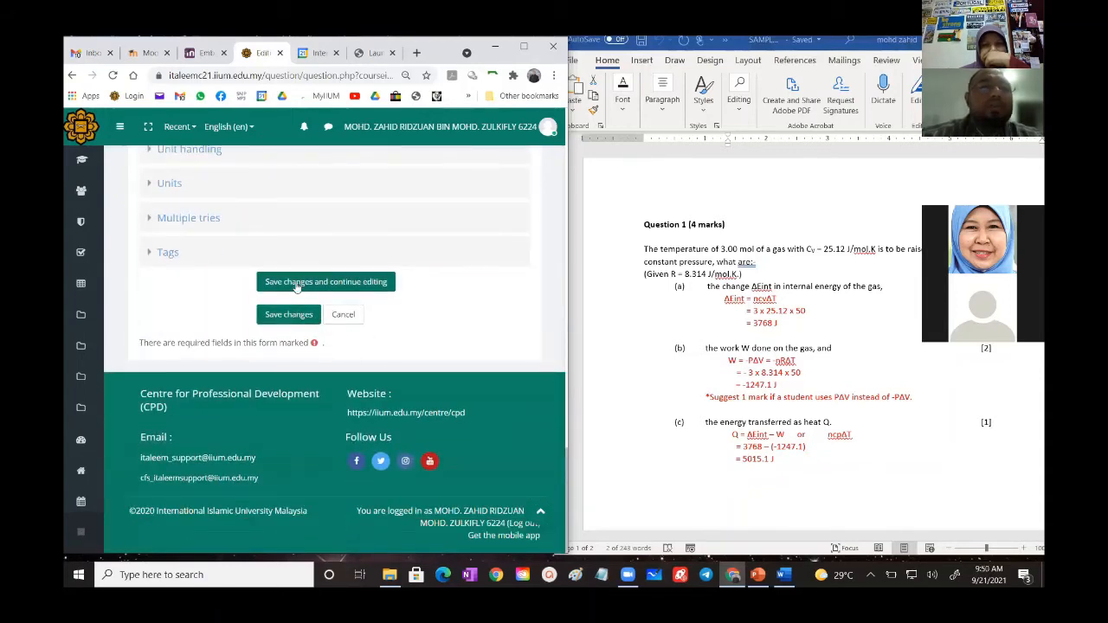
{"action": "left_click", "coordinate": [295, 283]}
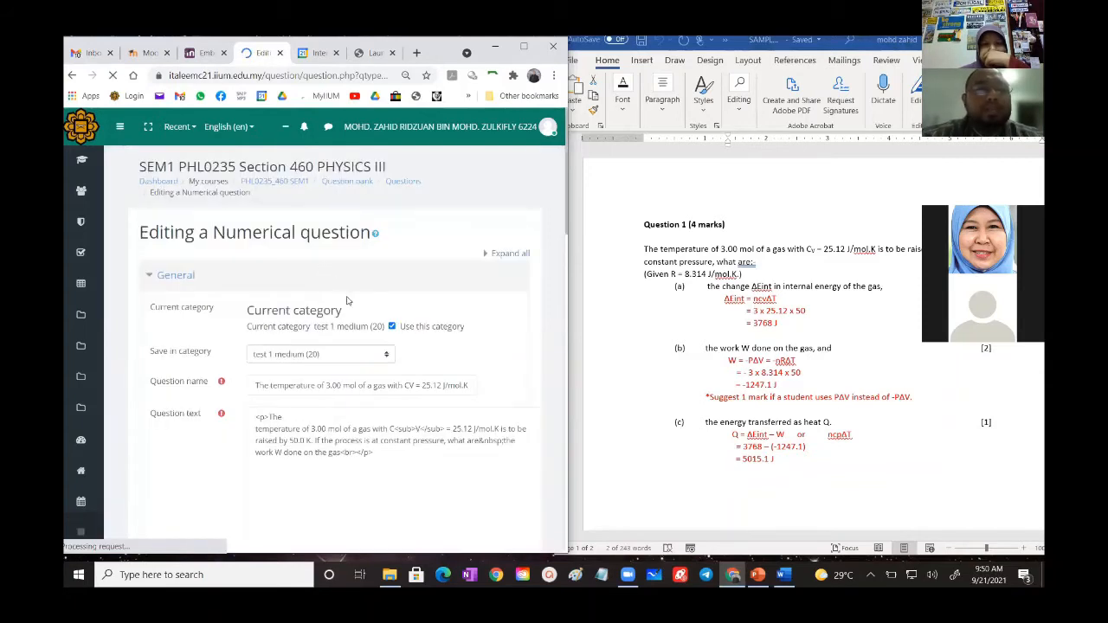
{"action": "scroll", "coordinate": [372, 325], "scroll_direction": "down", "scroll_amount": 5}
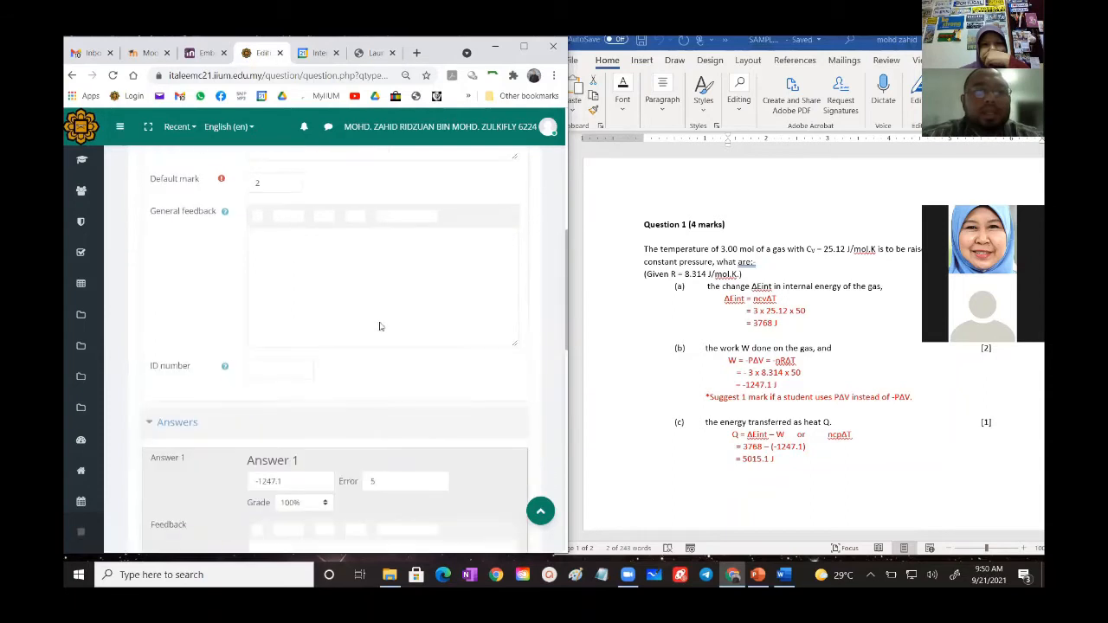
{"action": "scroll", "coordinate": [379, 326], "scroll_direction": "down", "scroll_amount": 7}
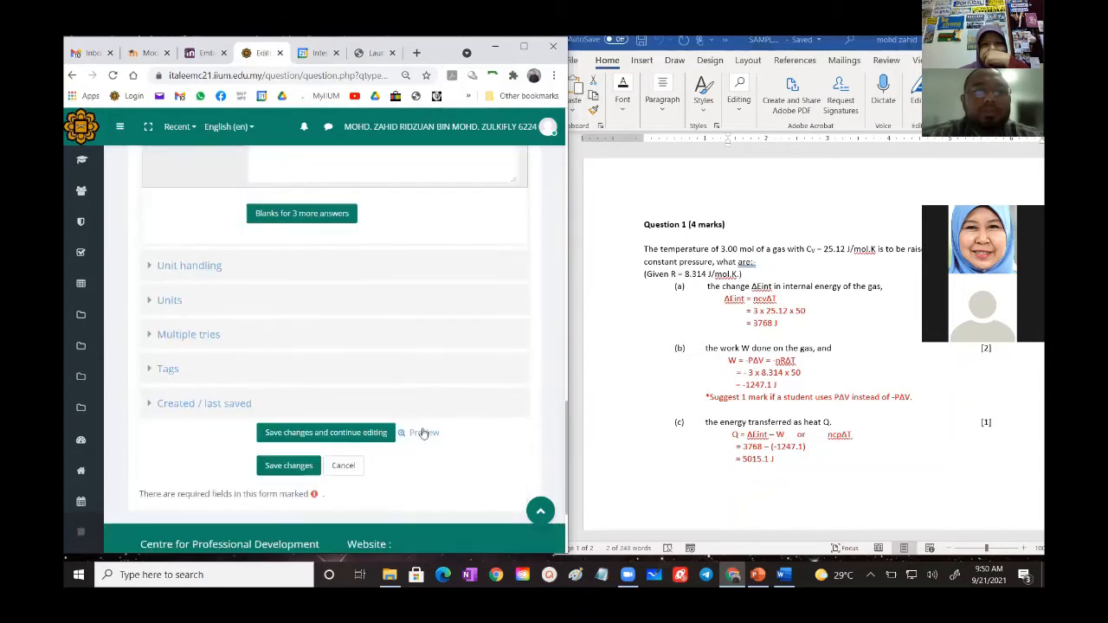
{"action": "left_click", "coordinate": [423, 432]}
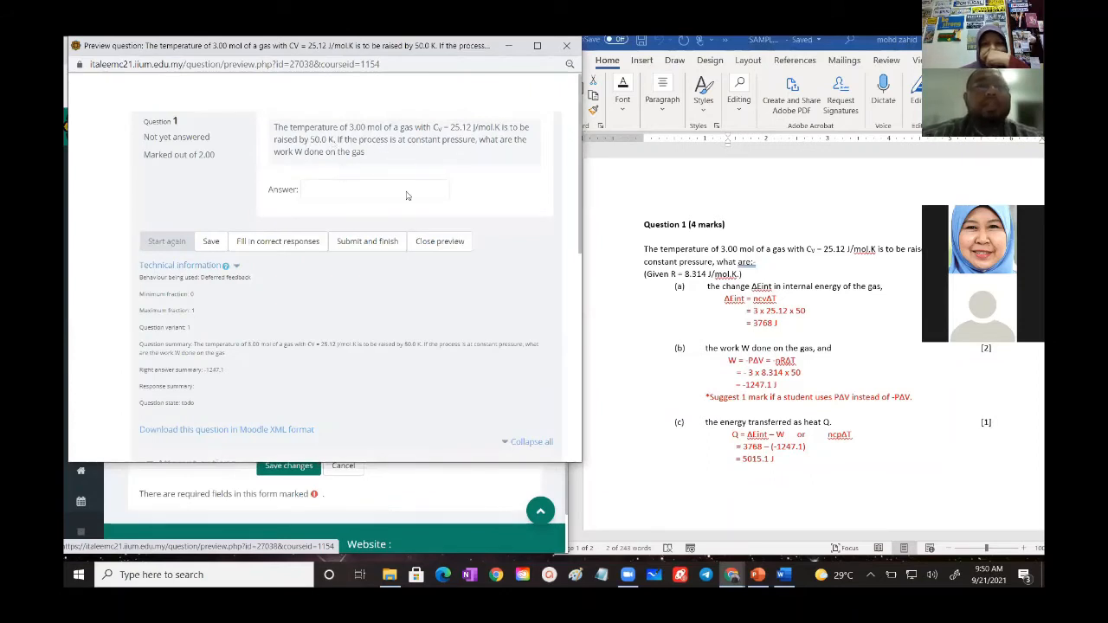
- Test the previewed question by submitting -1247.1 as the answer
{"action": "left_click", "coordinate": [330, 191]}
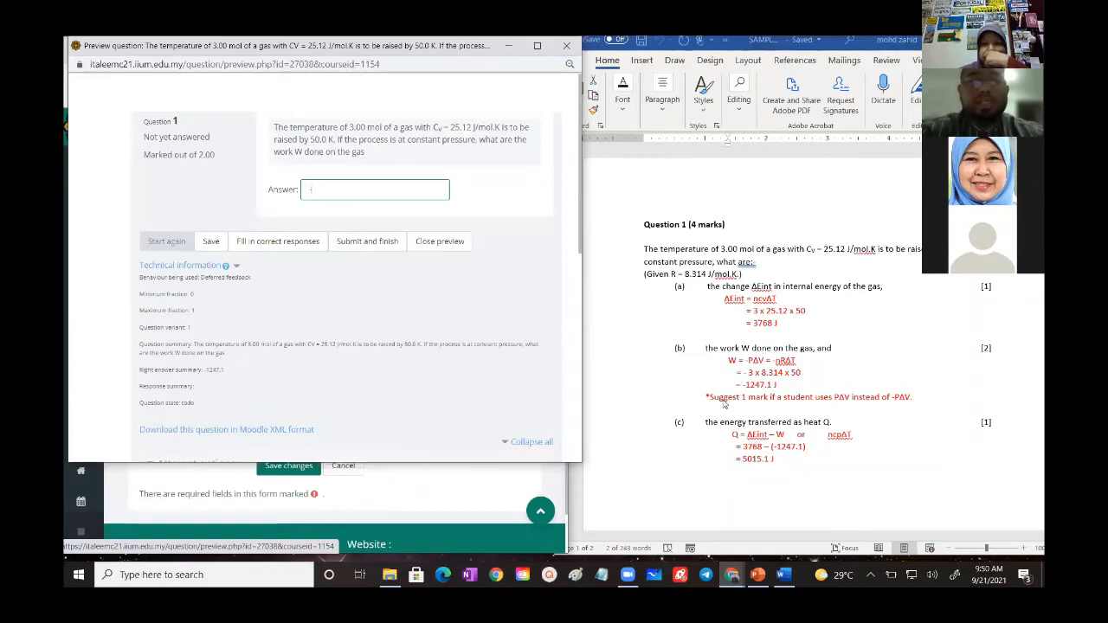
{"action": "type", "text": "-1247"}
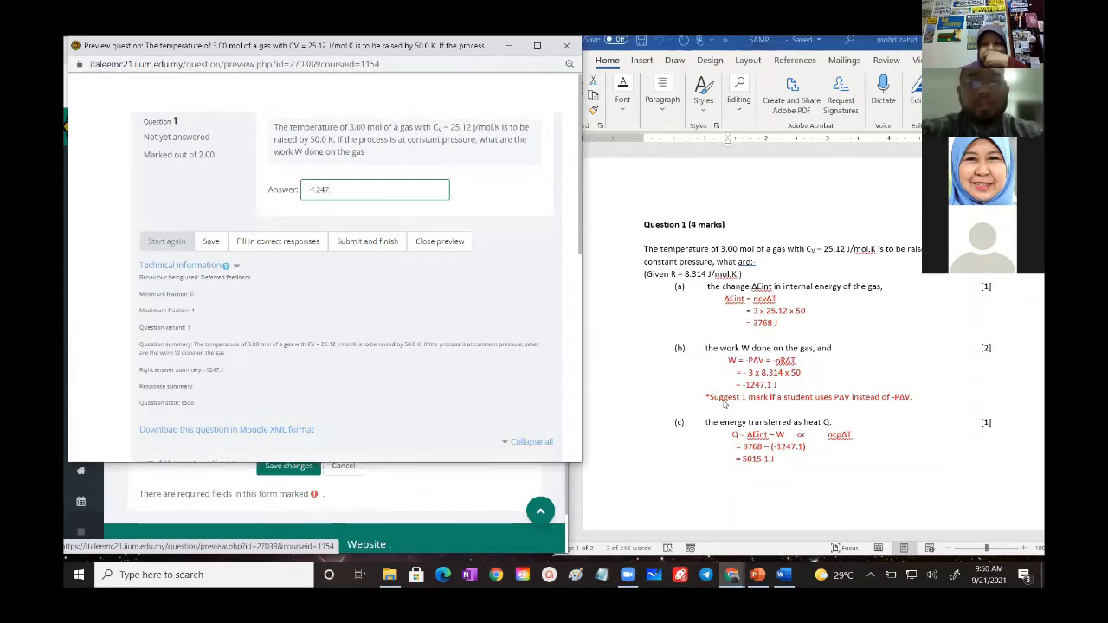
{"action": "type", "text": ".1"}
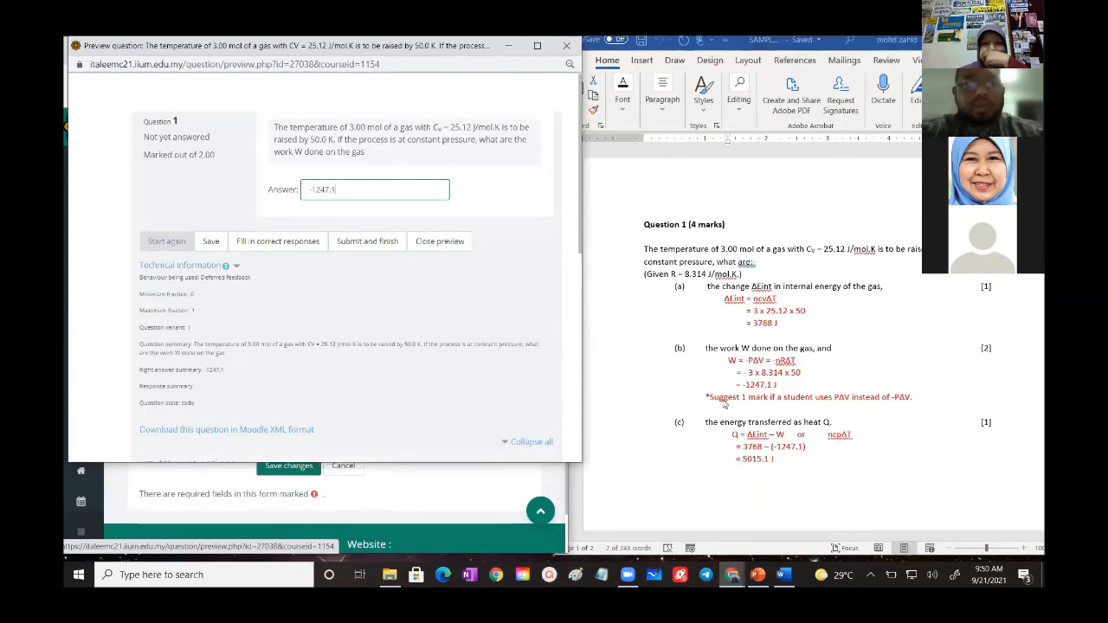
{"action": "left_click", "coordinate": [356, 243]}
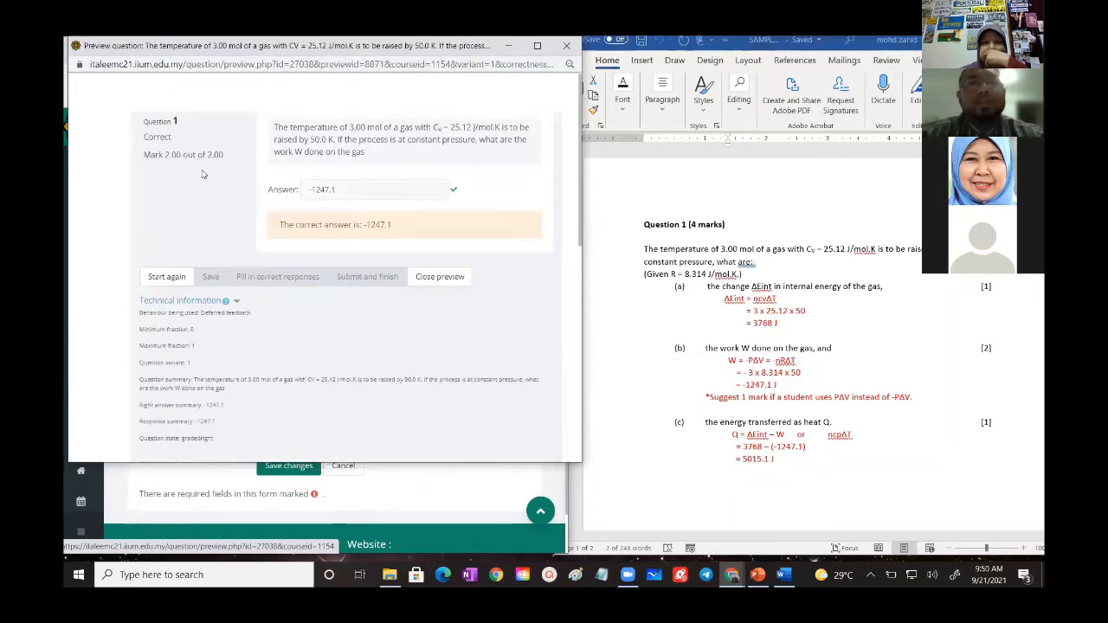
- Restart the previewed question, submit 1247.1 without the minus sign to check its marking, and close the preview
{"action": "left_click", "coordinate": [167, 281]}
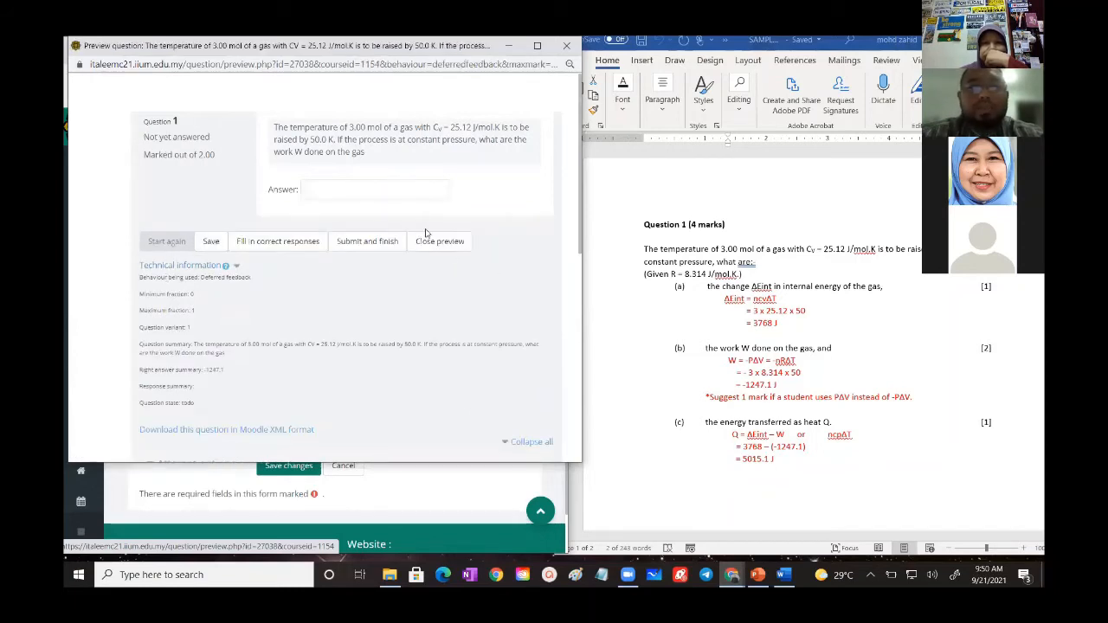
{"action": "left_click", "coordinate": [369, 192]}
{"action": "type", "text": "1"}
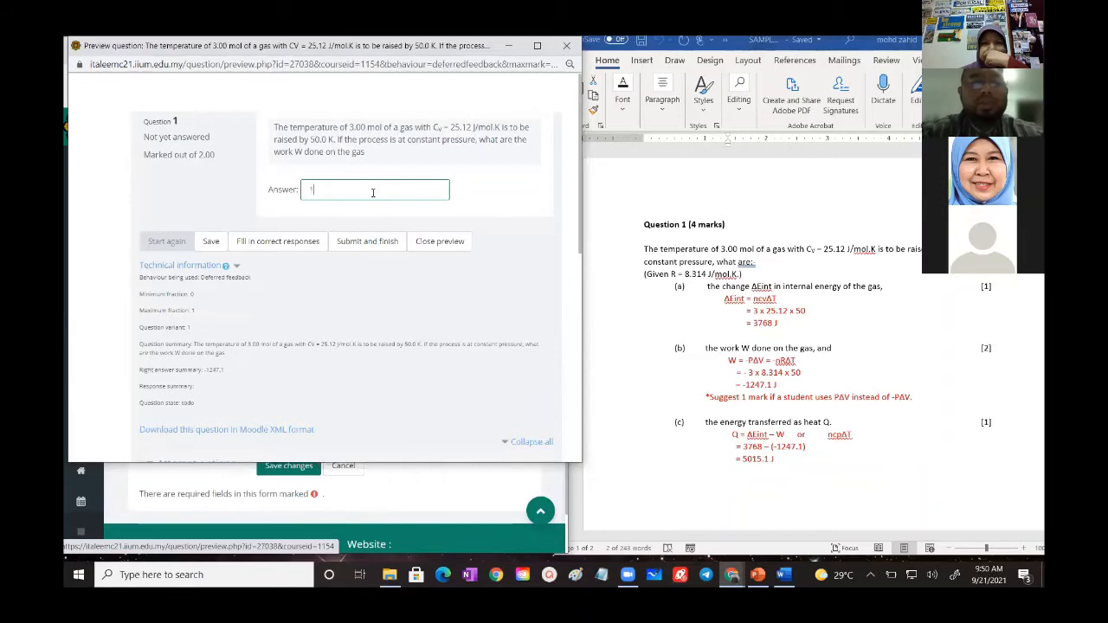
{"action": "type", "text": "247"}
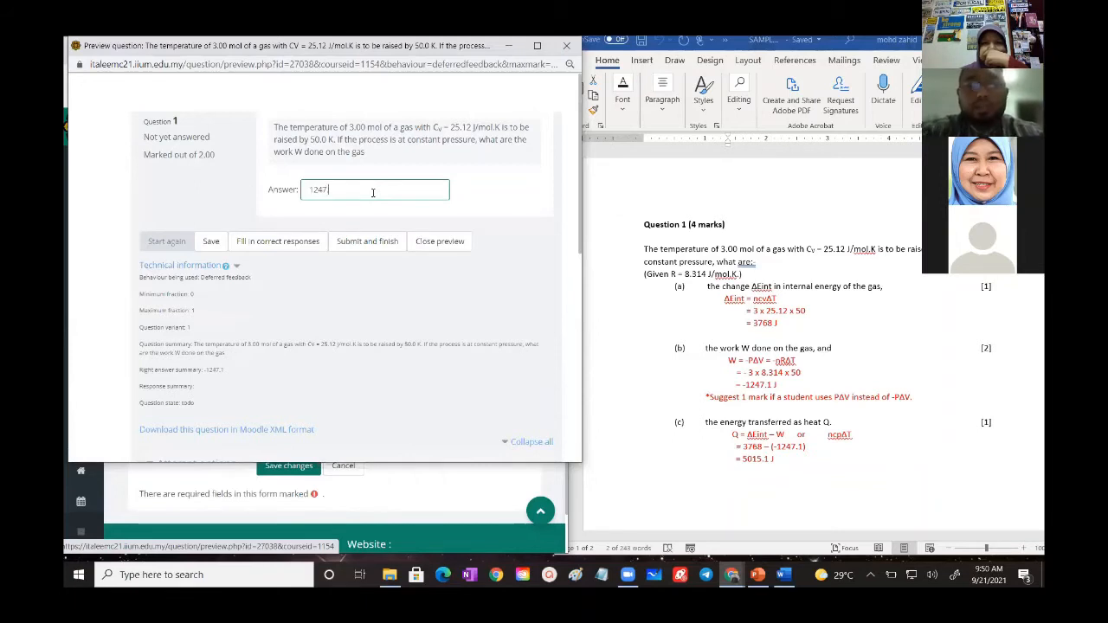
{"action": "type", "text": ".1"}
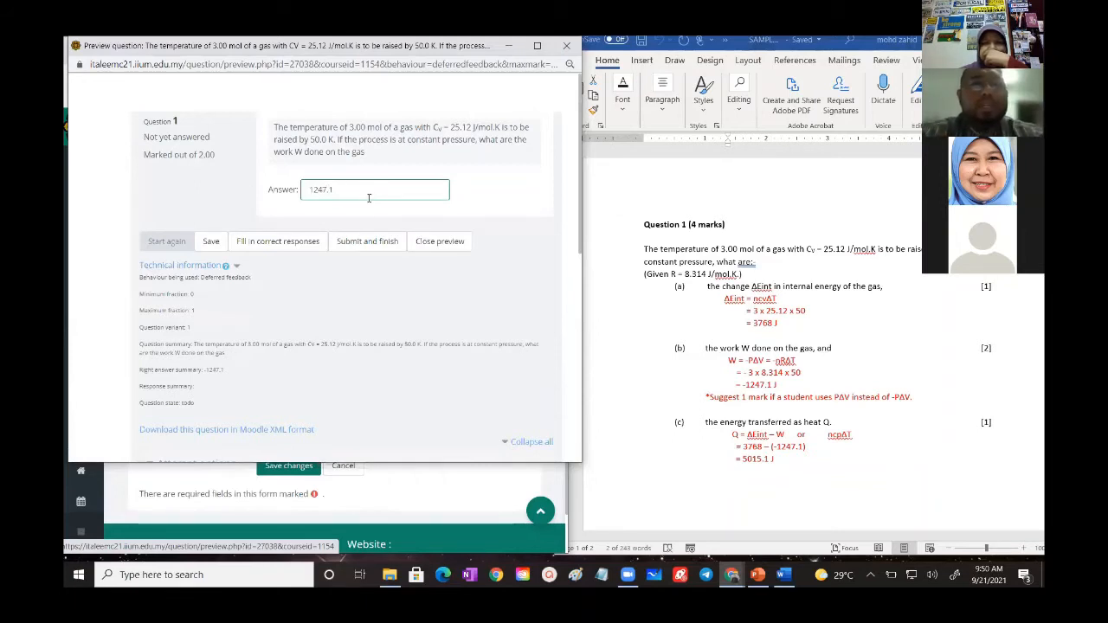
{"action": "left_click", "coordinate": [368, 242]}
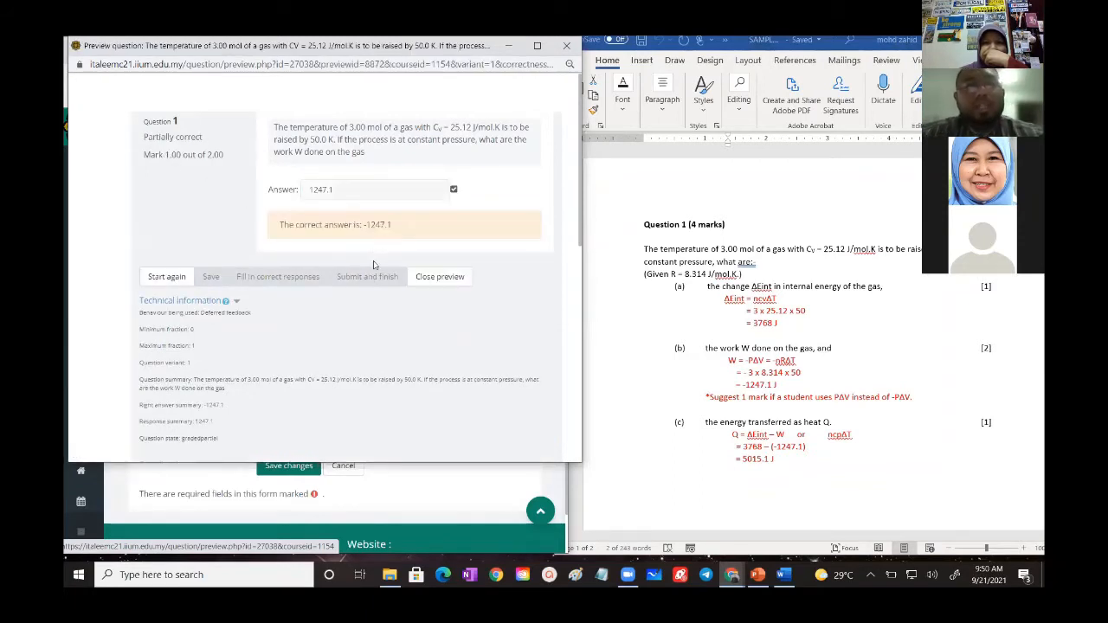
{"action": "left_click", "coordinate": [433, 279]}
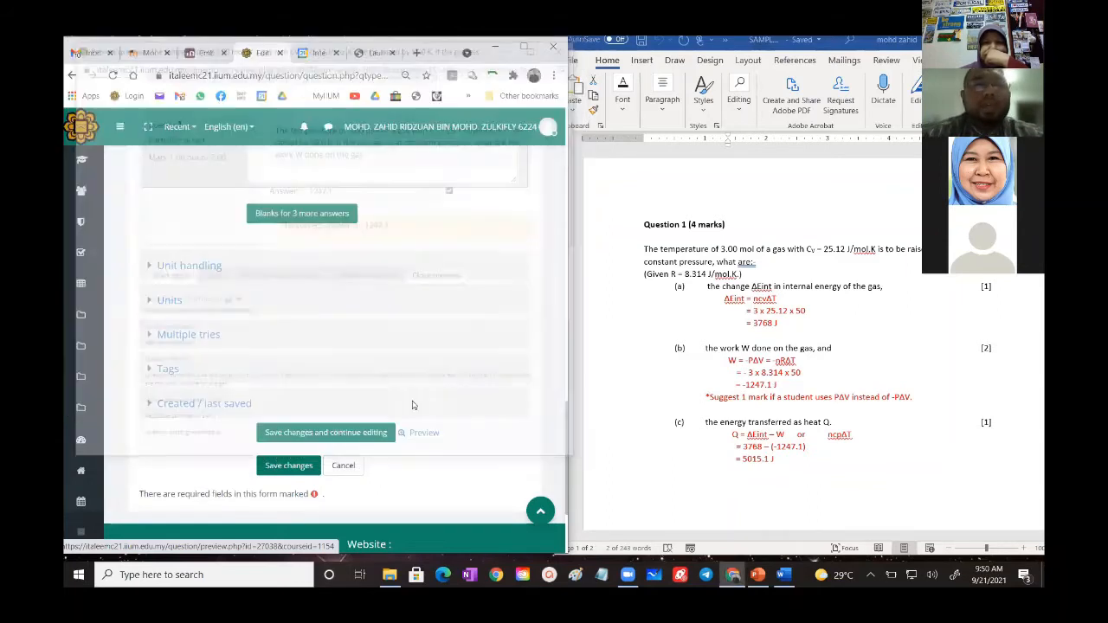
- Save the finished question to the question bank and bring up the choice of question types for a new question
{"action": "left_click", "coordinate": [283, 468]}
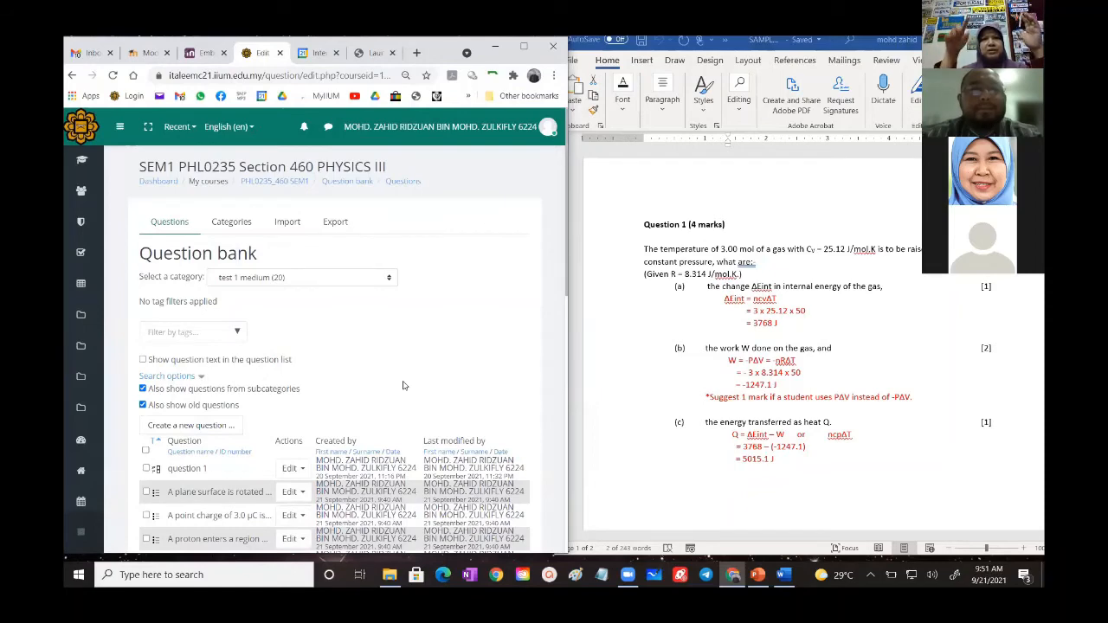
{"action": "scroll", "coordinate": [402, 385], "scroll_direction": "down", "scroll_amount": 2}
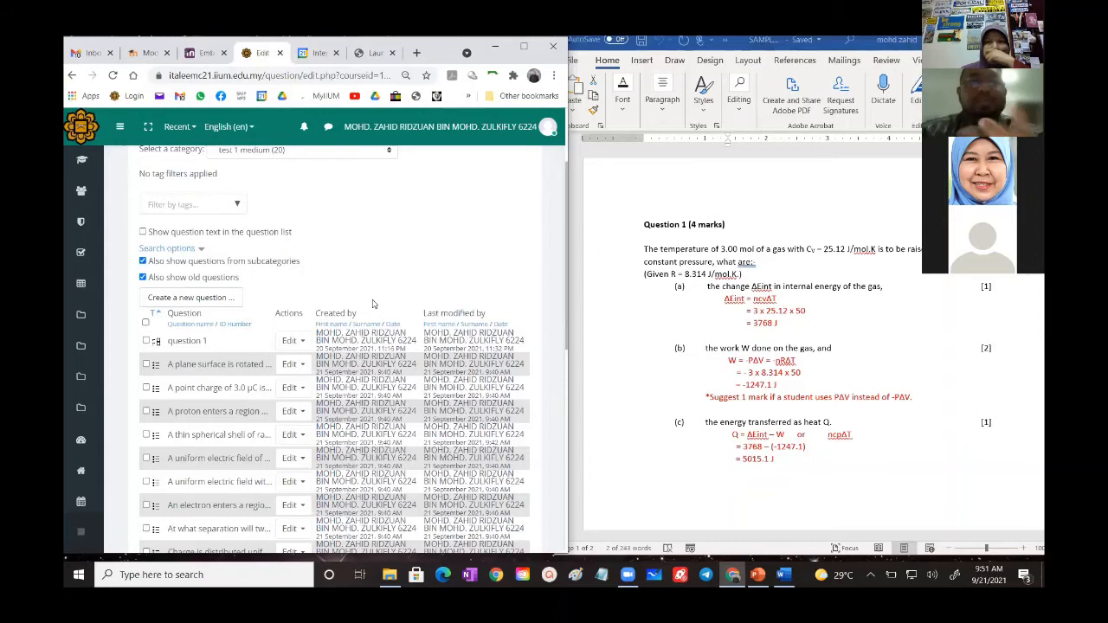
{"action": "left_click", "coordinate": [200, 298]}
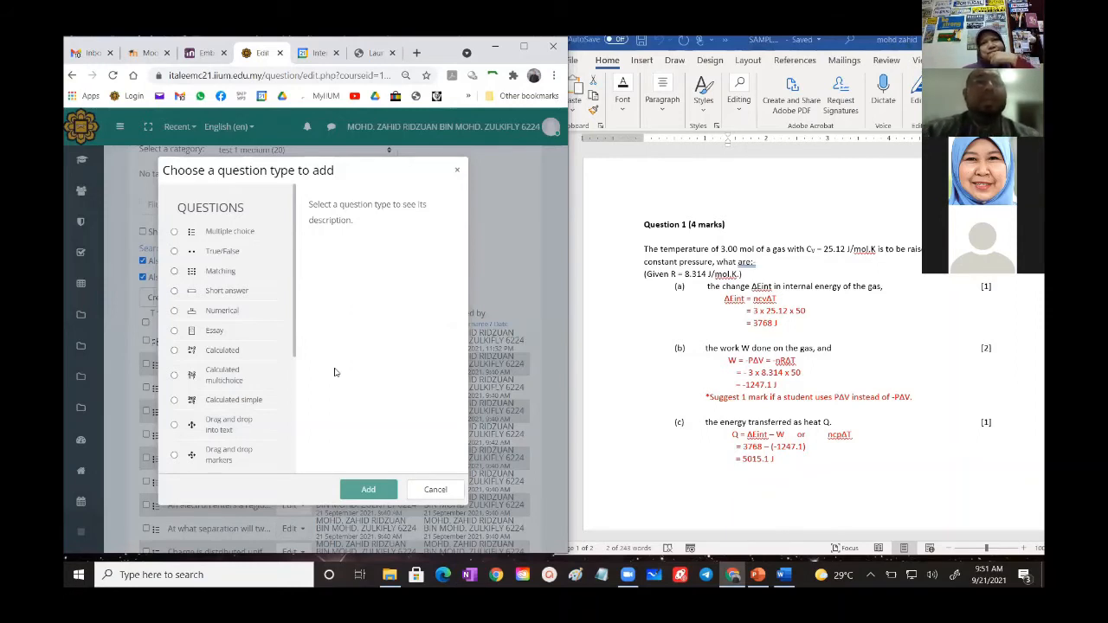
- Start a new Embedded answers (Cloze) question in the test 1 medium category
{"action": "left_click", "coordinate": [437, 491]}
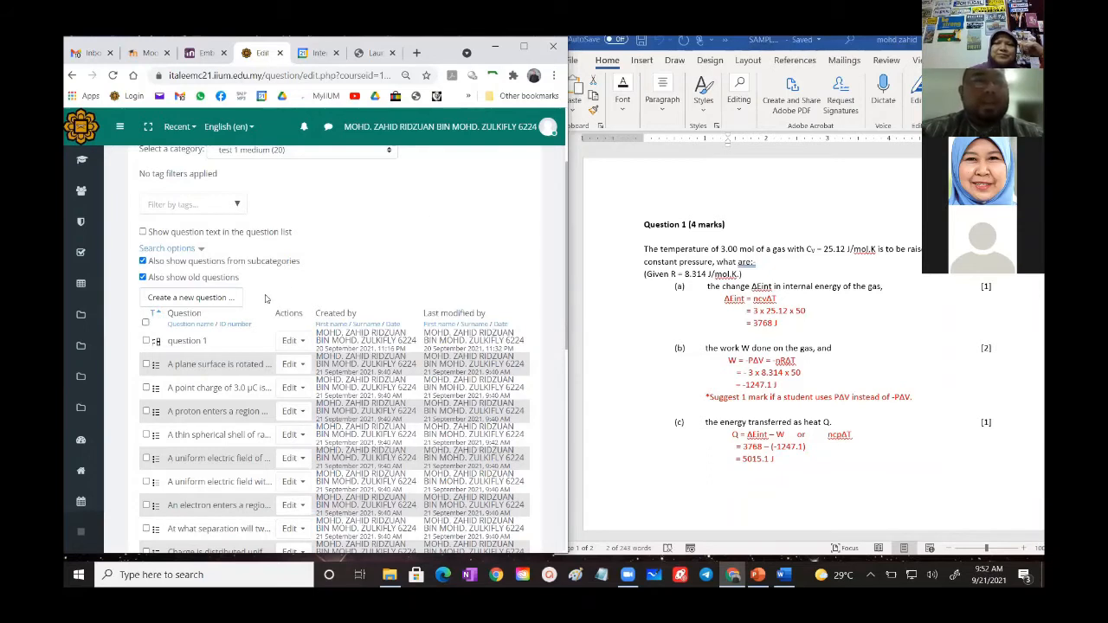
{"action": "left_click", "coordinate": [218, 298]}
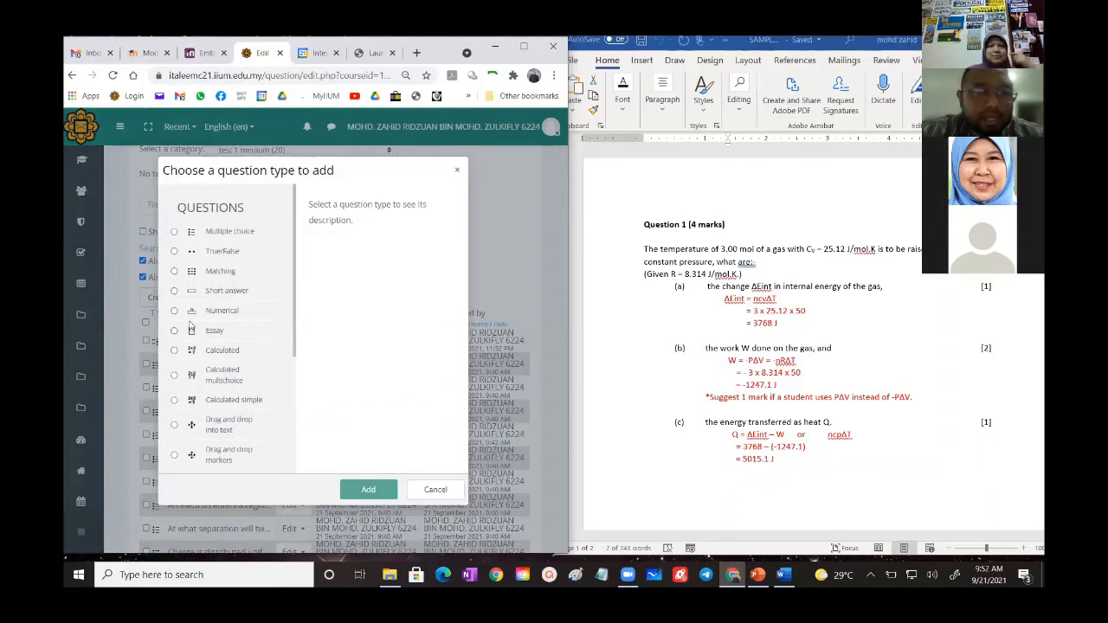
{"action": "scroll", "coordinate": [209, 329], "scroll_direction": "down", "scroll_amount": 3}
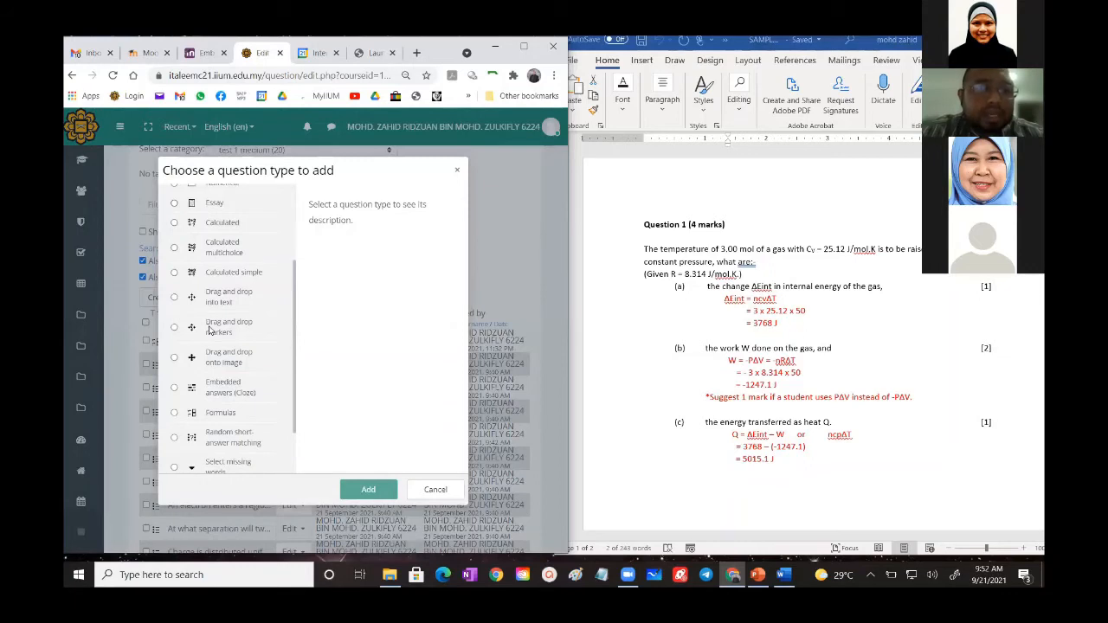
{"action": "left_click", "coordinate": [174, 390]}
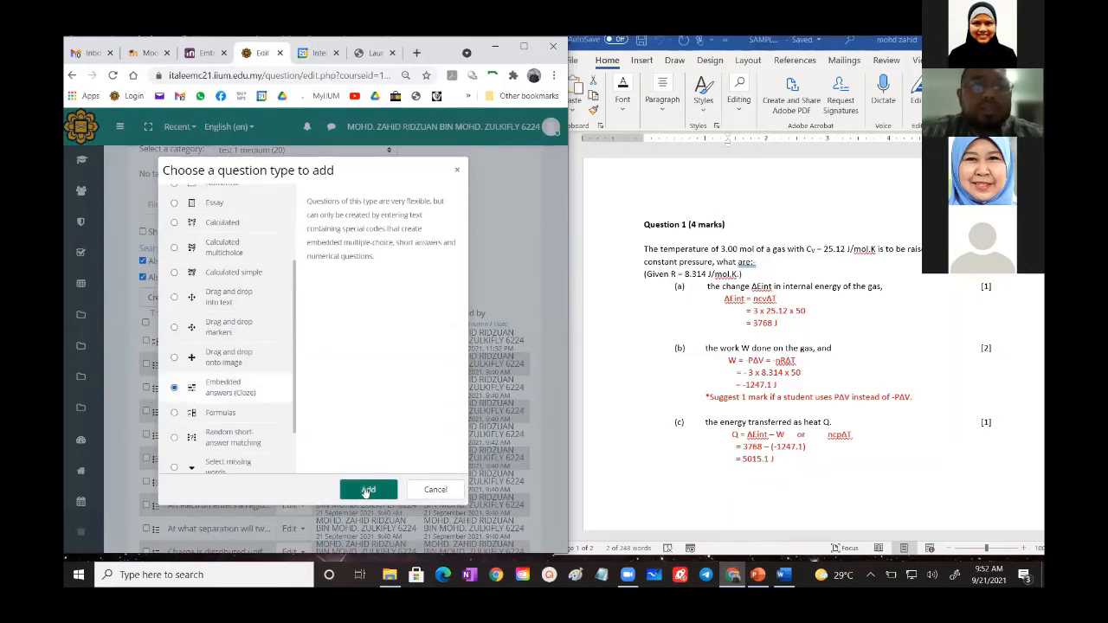
{"action": "left_click", "coordinate": [365, 489]}
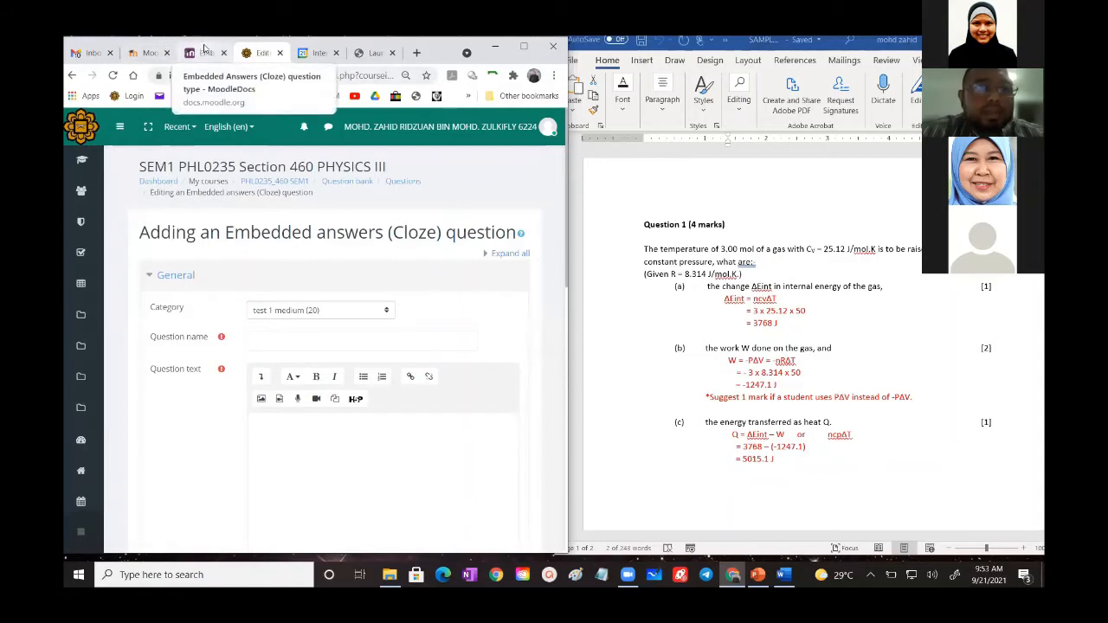
- Switch to the MoodleDocs page on the Embedded Answers (Cloze) question type and review the sub-question formats and the structure of their codes
{"action": "left_click", "coordinate": [205, 51]}
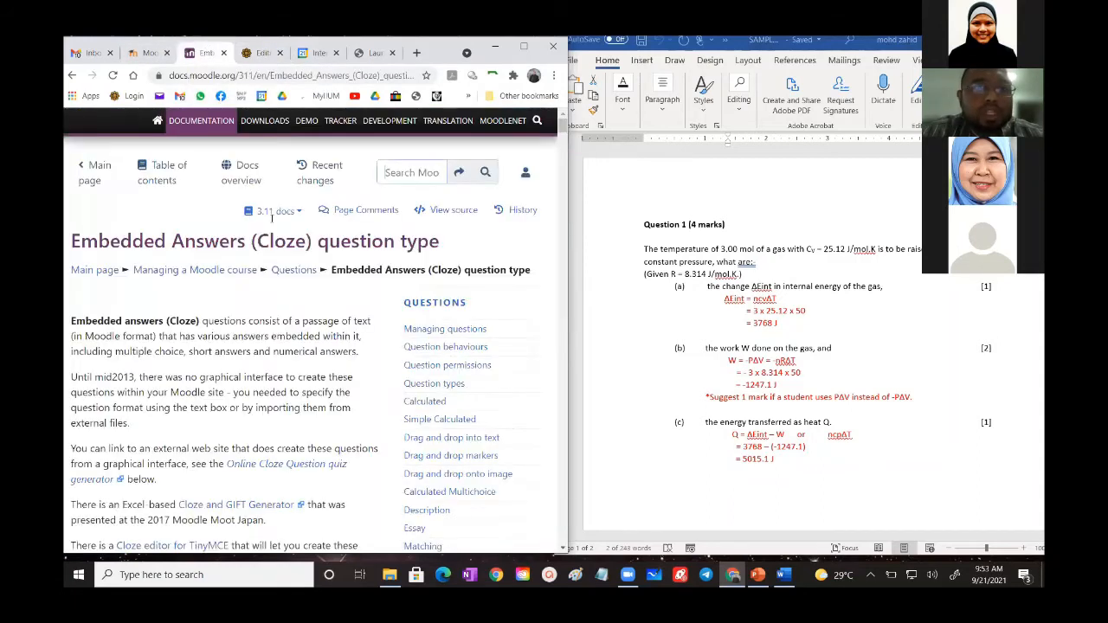
{"action": "scroll", "coordinate": [248, 332], "scroll_direction": "down", "scroll_amount": 6}
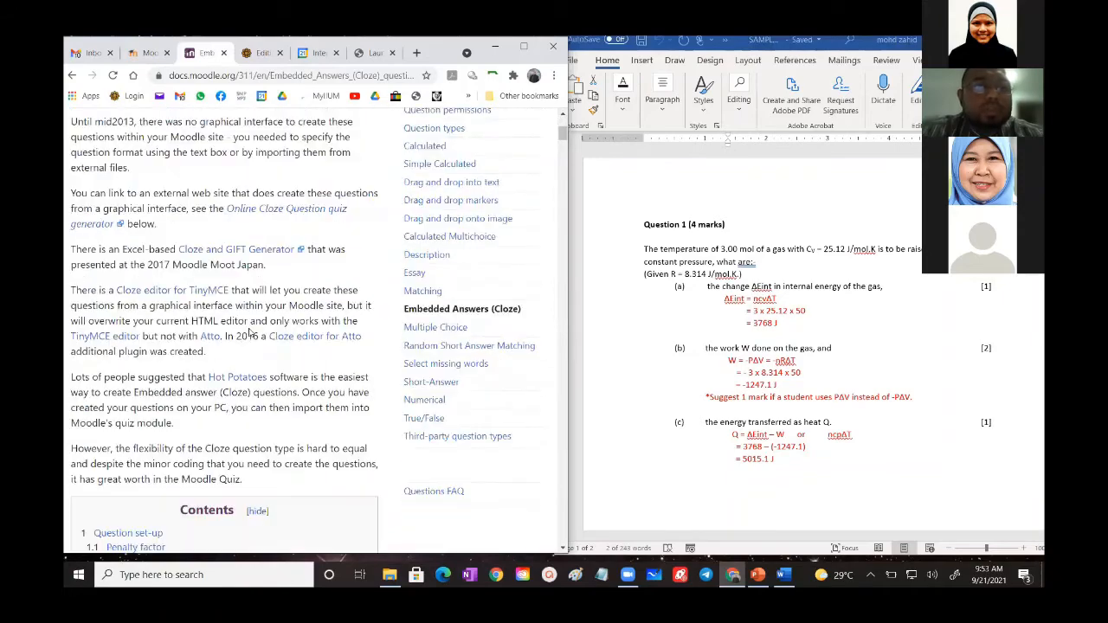
{"action": "scroll", "coordinate": [248, 332], "scroll_direction": "down", "scroll_amount": 3}
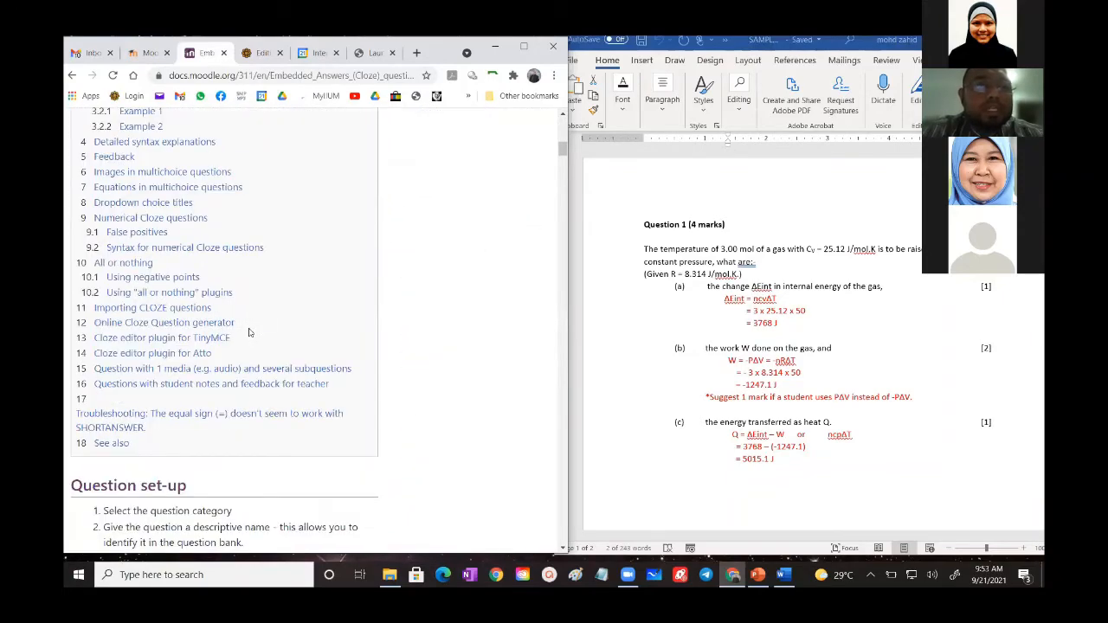
{"action": "scroll", "coordinate": [248, 332], "scroll_direction": "down", "scroll_amount": 4}
{"action": "scroll", "coordinate": [248, 333], "scroll_direction": "down", "scroll_amount": 3}
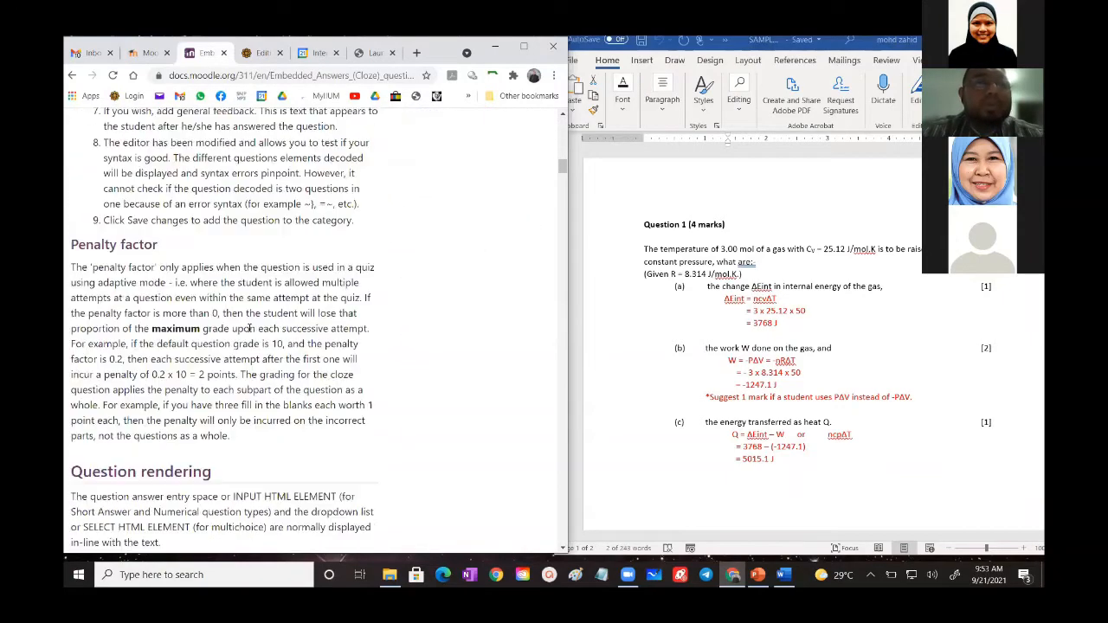
{"action": "scroll", "coordinate": [250, 328], "scroll_direction": "down", "scroll_amount": 3}
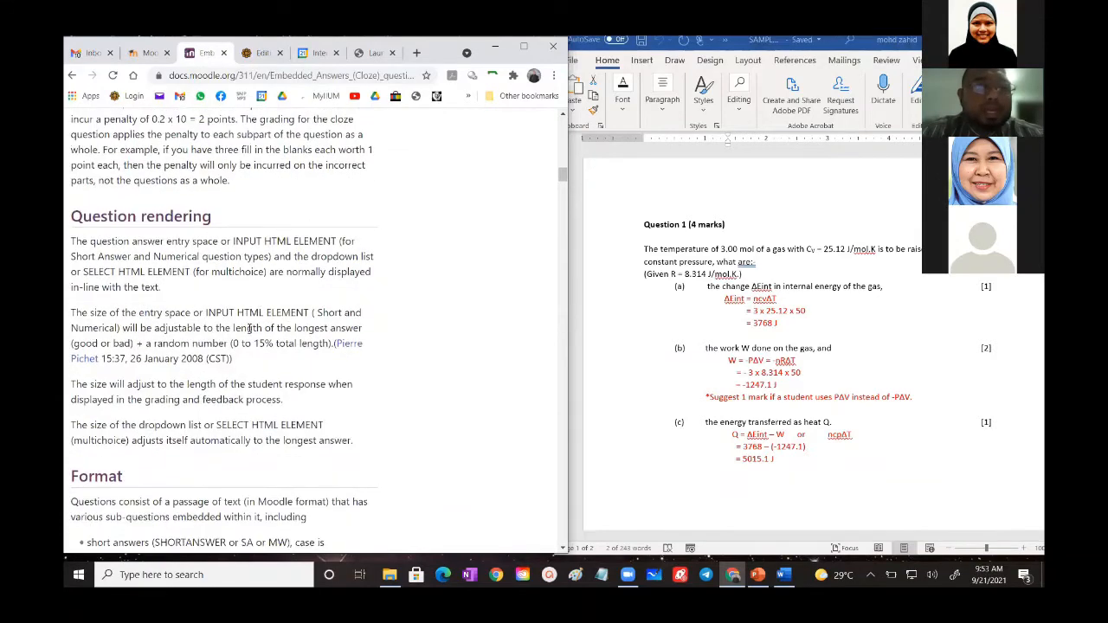
{"action": "scroll", "coordinate": [249, 329], "scroll_direction": "down", "scroll_amount": 3}
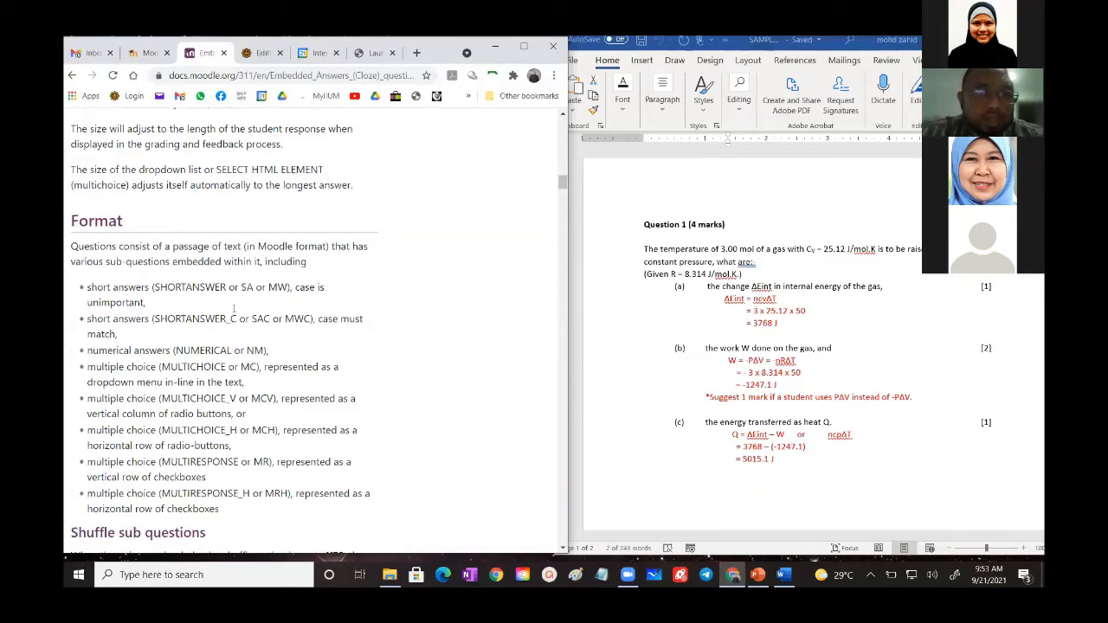
{"action": "scroll", "coordinate": [232, 309], "scroll_direction": "down", "scroll_amount": 2}
{"action": "scroll", "coordinate": [232, 310], "scroll_direction": "down", "scroll_amount": 2}
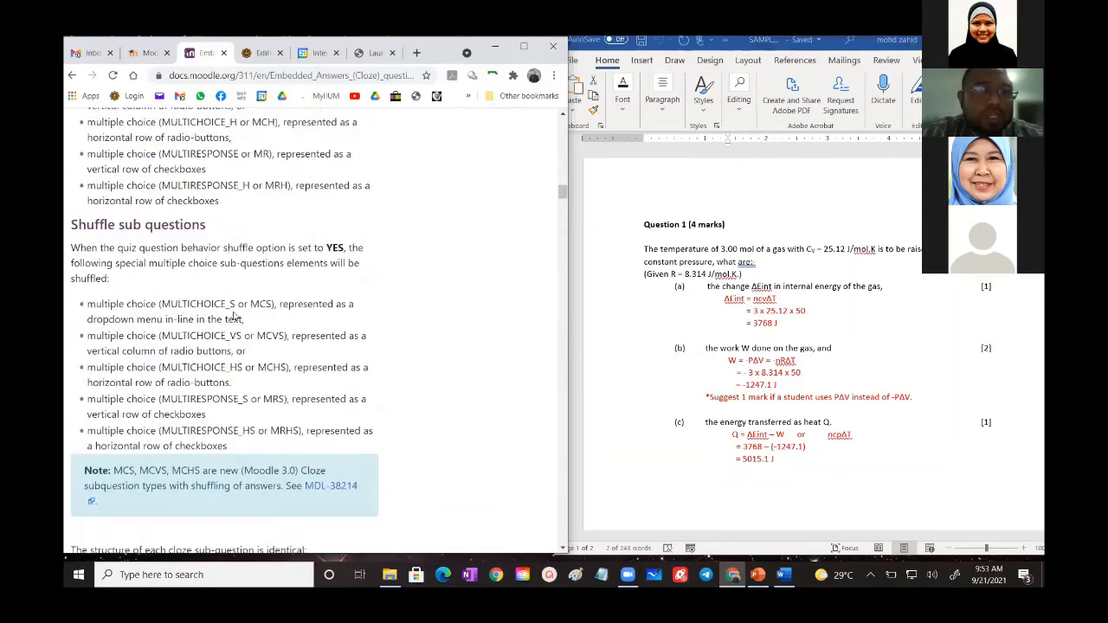
{"action": "scroll", "coordinate": [234, 311], "scroll_direction": "down", "scroll_amount": 2}
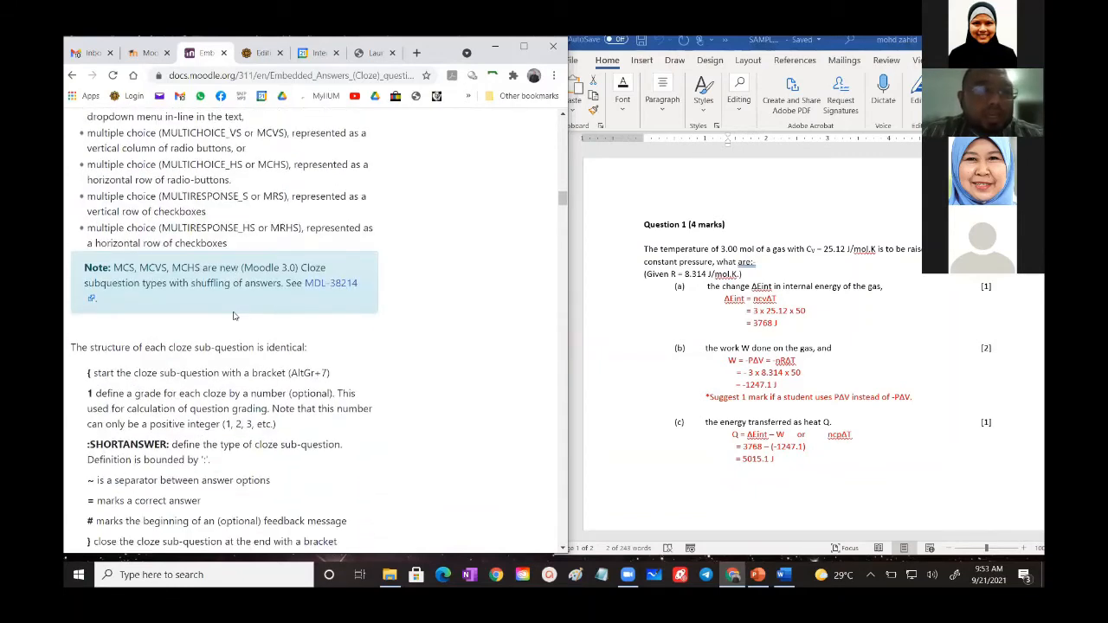
{"action": "scroll", "coordinate": [233, 315], "scroll_direction": "down", "scroll_amount": 2}
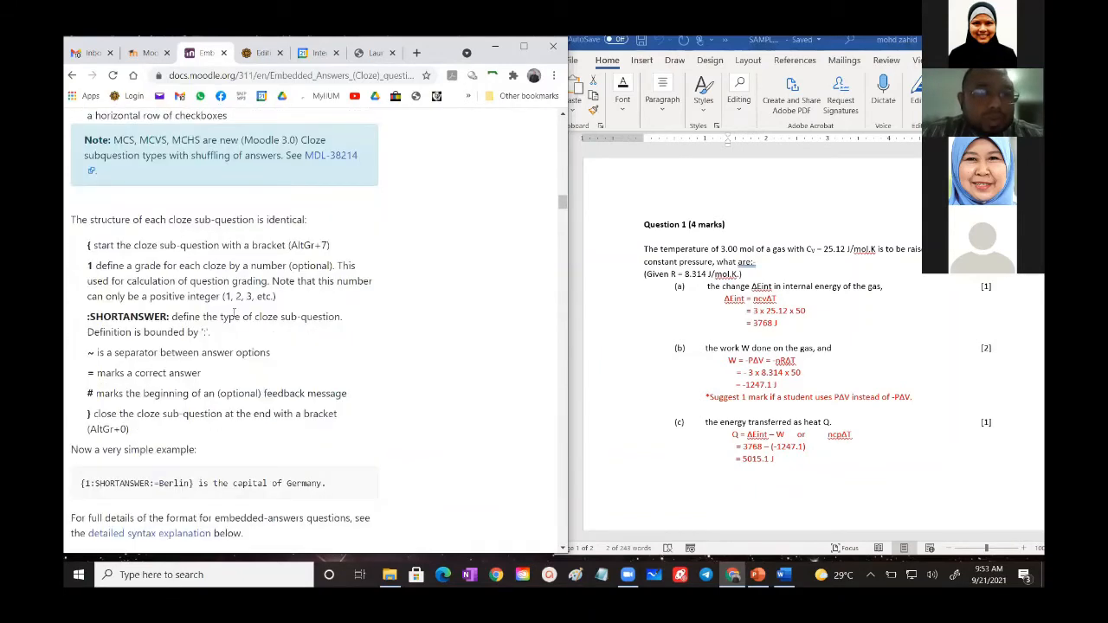
- Examine Example 1 in the Cloze documentation, highlighting the MULTICHOICE code for San Francisco to compare it with the rendered question
{"action": "scroll", "coordinate": [232, 315], "scroll_direction": "down", "scroll_amount": 2}
{"action": "scroll", "coordinate": [233, 314], "scroll_direction": "down", "scroll_amount": 6}
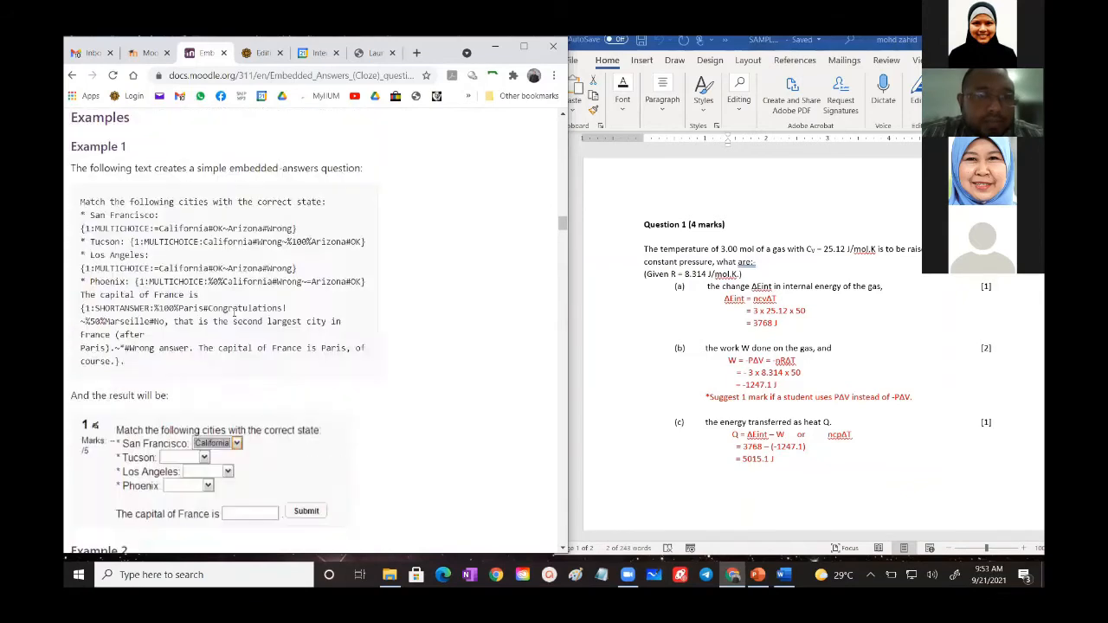
{"action": "scroll", "coordinate": [233, 231], "scroll_direction": "up", "scroll_amount": 1}
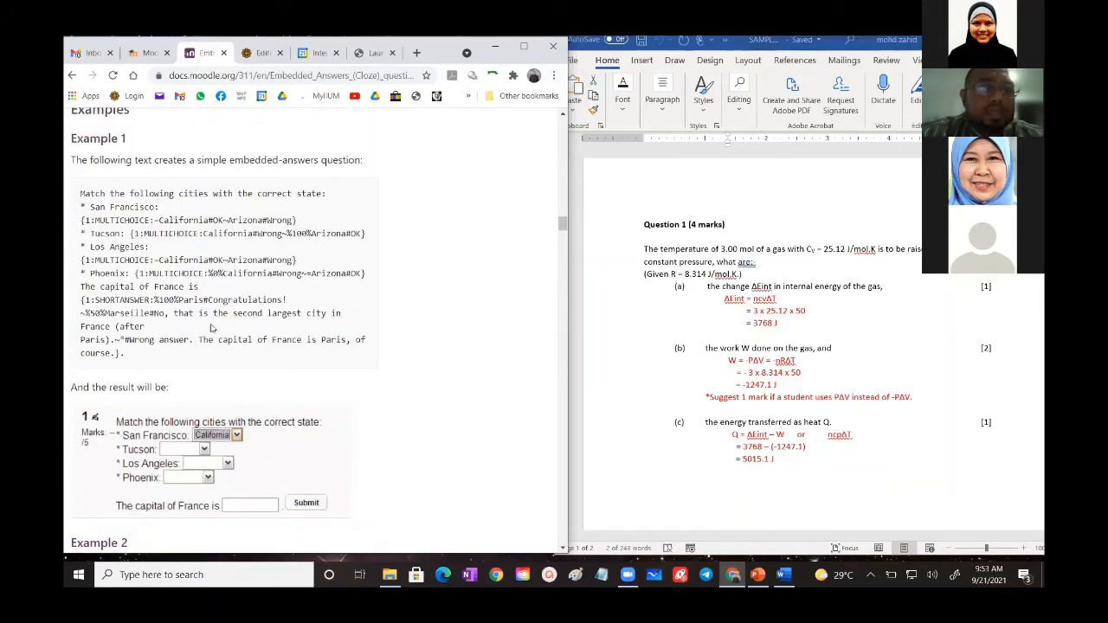
{"action": "scroll", "coordinate": [206, 354], "scroll_direction": "down", "scroll_amount": 2}
{"action": "scroll", "coordinate": [197, 282], "scroll_direction": "up", "scroll_amount": 1}
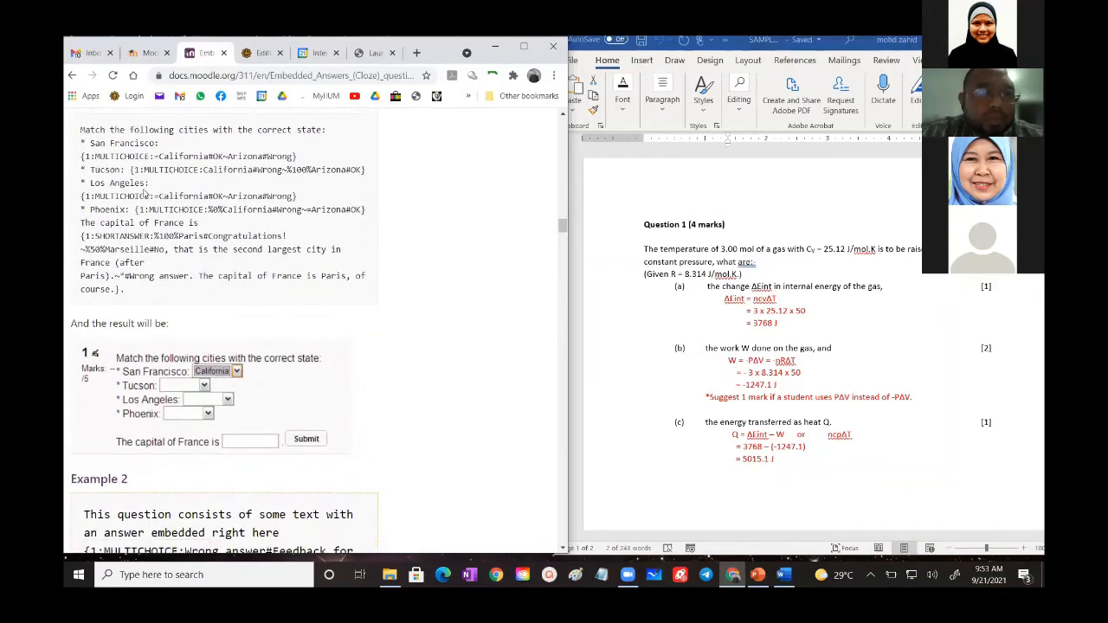
{"action": "left_click_drag", "start_coordinate": [81, 156], "coordinate": [298, 156]}
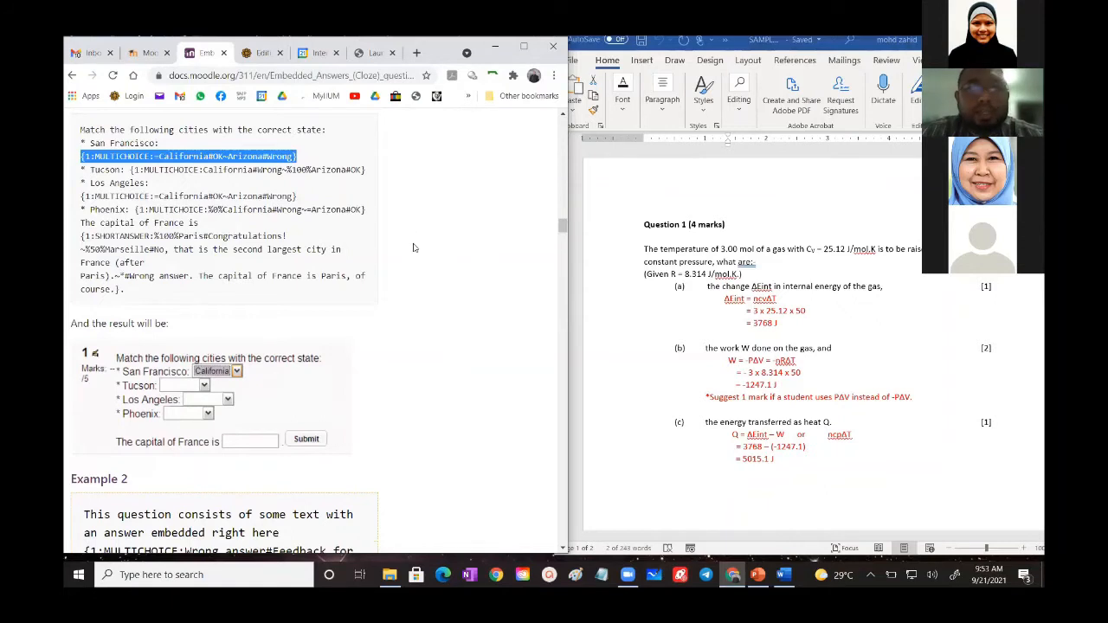
{"action": "left_click", "coordinate": [396, 205]}
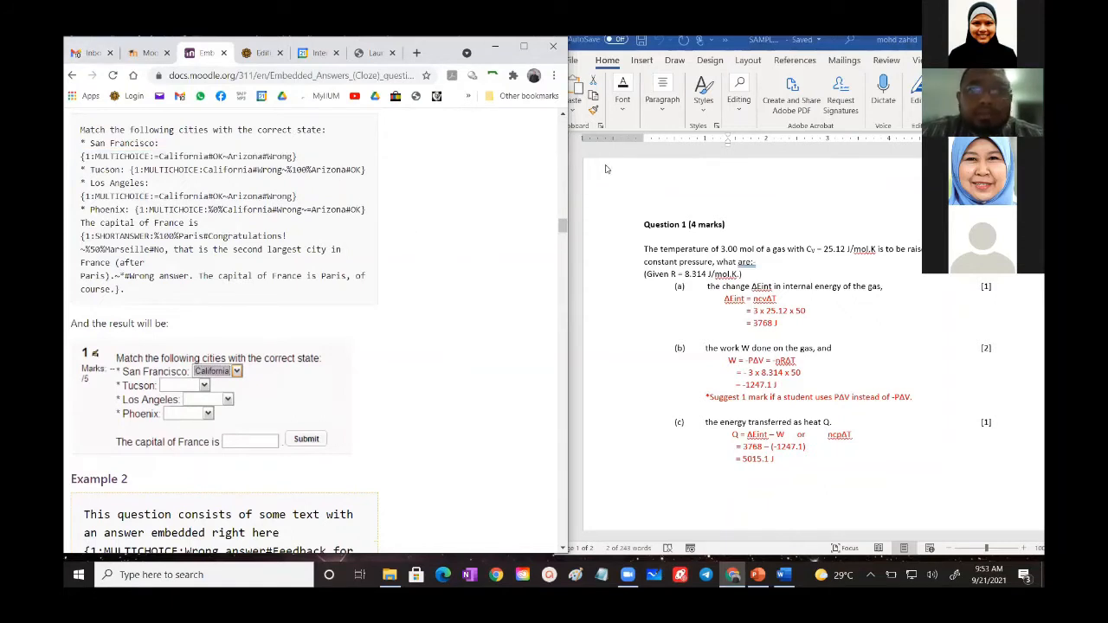
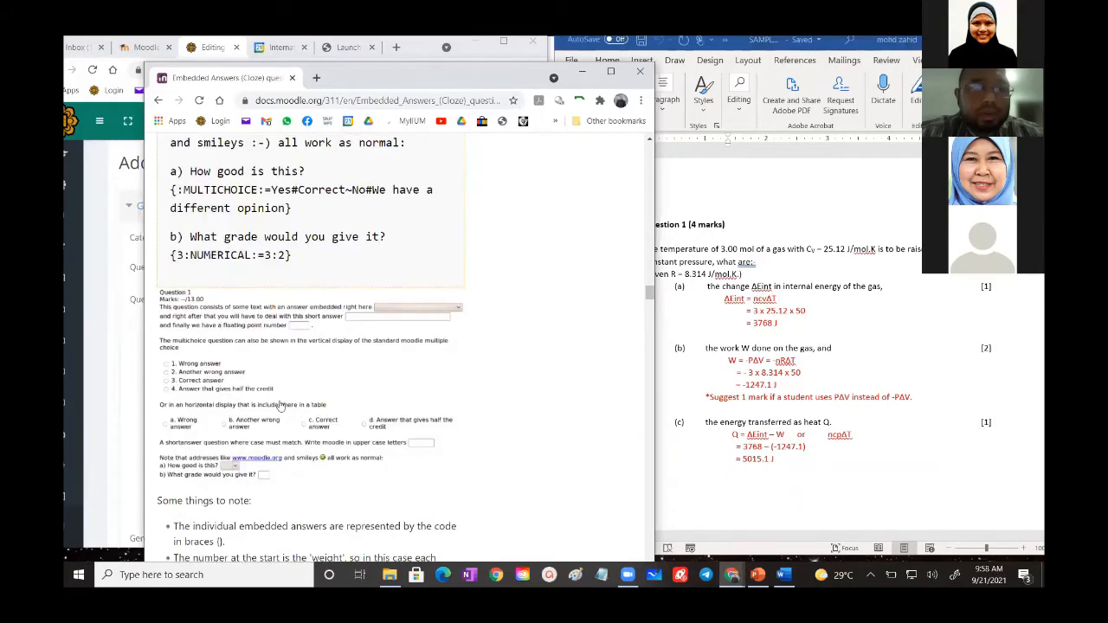
{"action": "scroll", "coordinate": [310, 404], "scroll_direction": "up", "scroll_amount": 1}
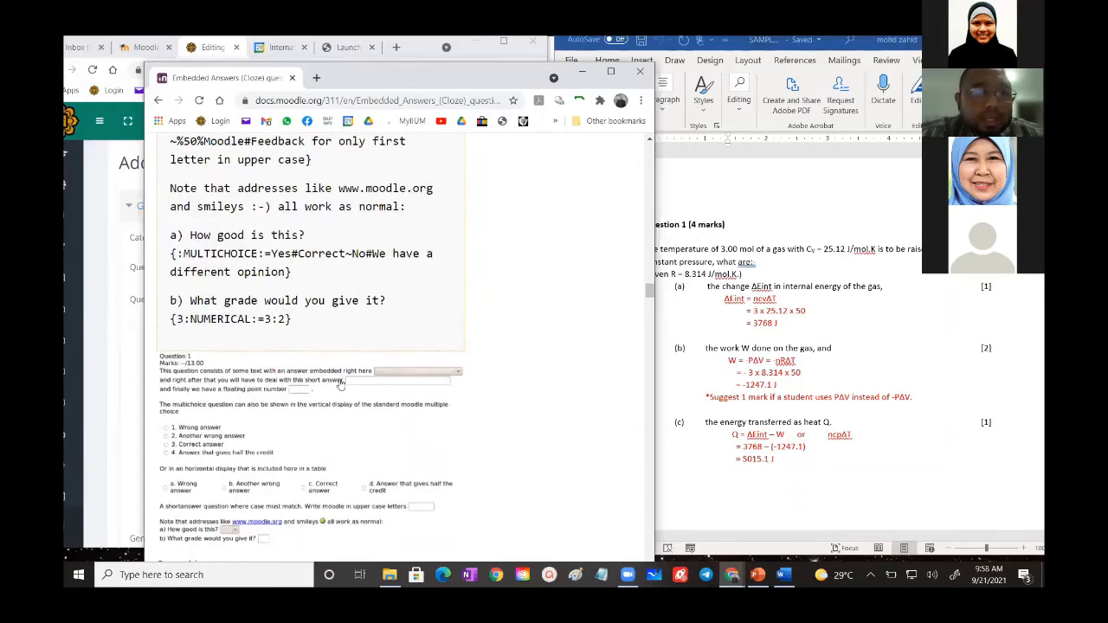
- Look up the short codes of the multichoice sub-question formats, including the shuffled versions, in the Cloze documentation
{"action": "scroll", "coordinate": [340, 383], "scroll_direction": "down", "scroll_amount": 8}
{"action": "scroll", "coordinate": [340, 383], "scroll_direction": "down", "scroll_amount": 9}
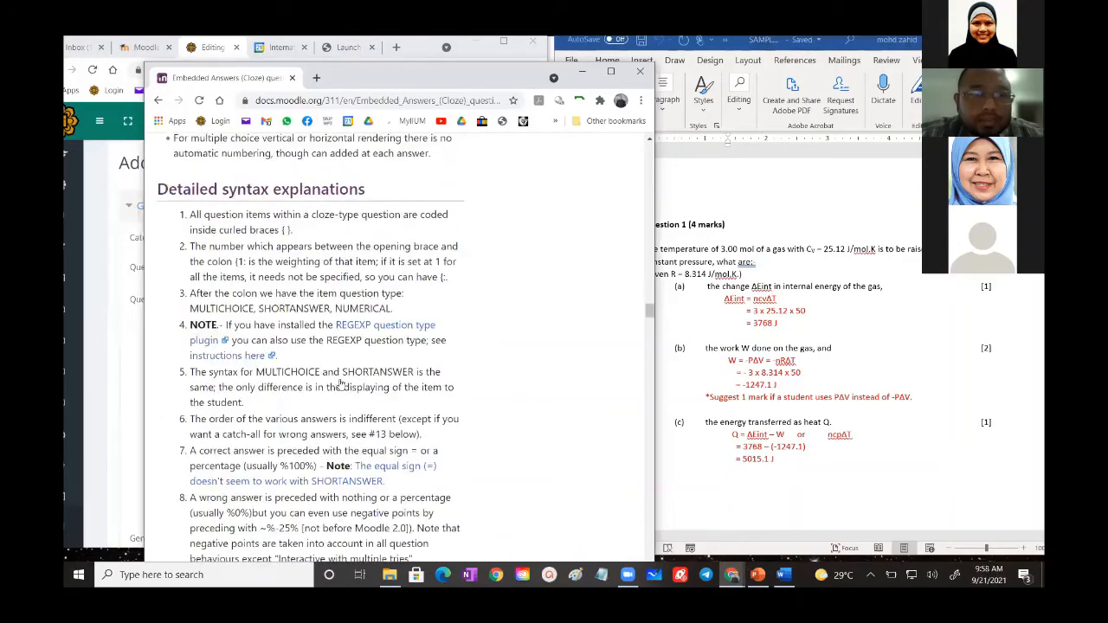
{"action": "scroll", "coordinate": [340, 383], "scroll_direction": "down", "scroll_amount": 7}
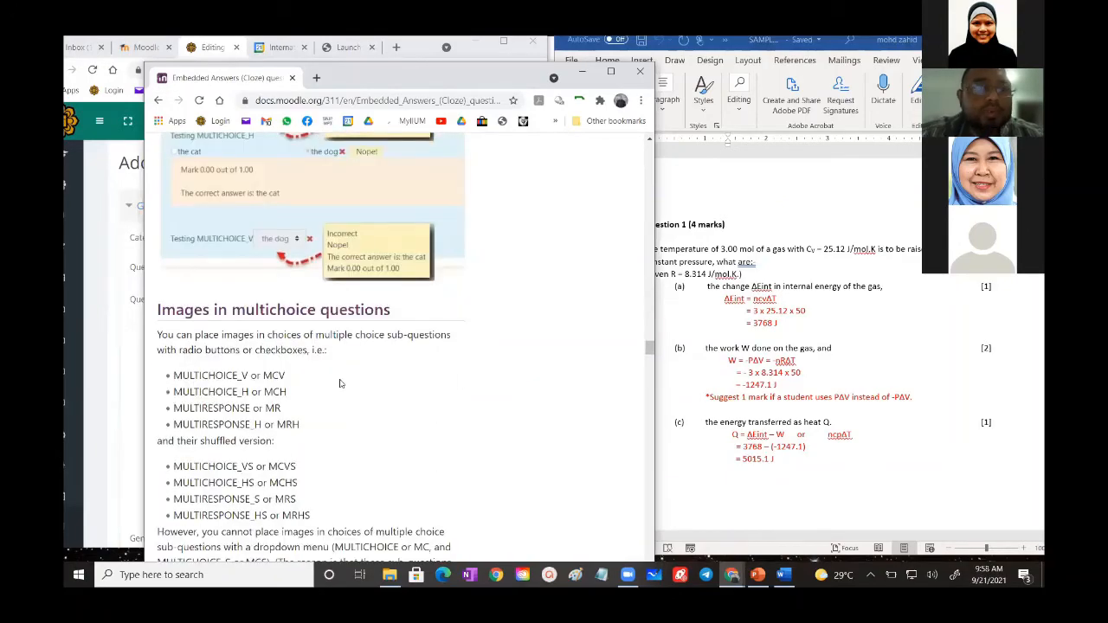
{"action": "scroll", "coordinate": [340, 383], "scroll_direction": "down", "scroll_amount": 2}
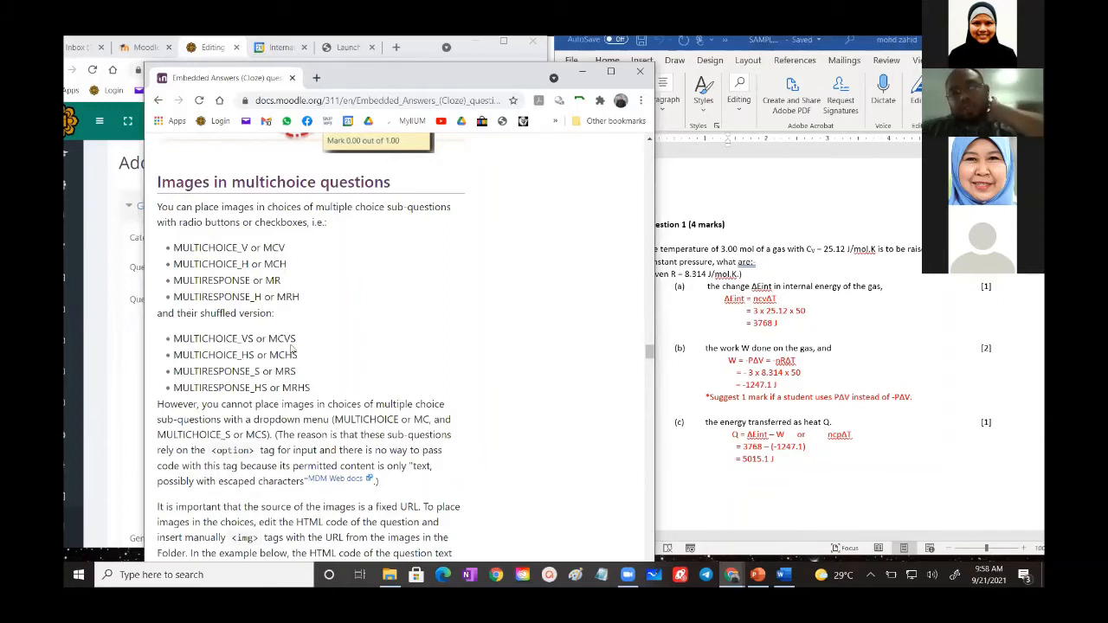
- Switch back to the Moodle question form and continue the second sub-question code in the question text as {1: MCVS:
{"action": "left_click", "coordinate": [134, 361]}
{"action": "type", "text": ": "}
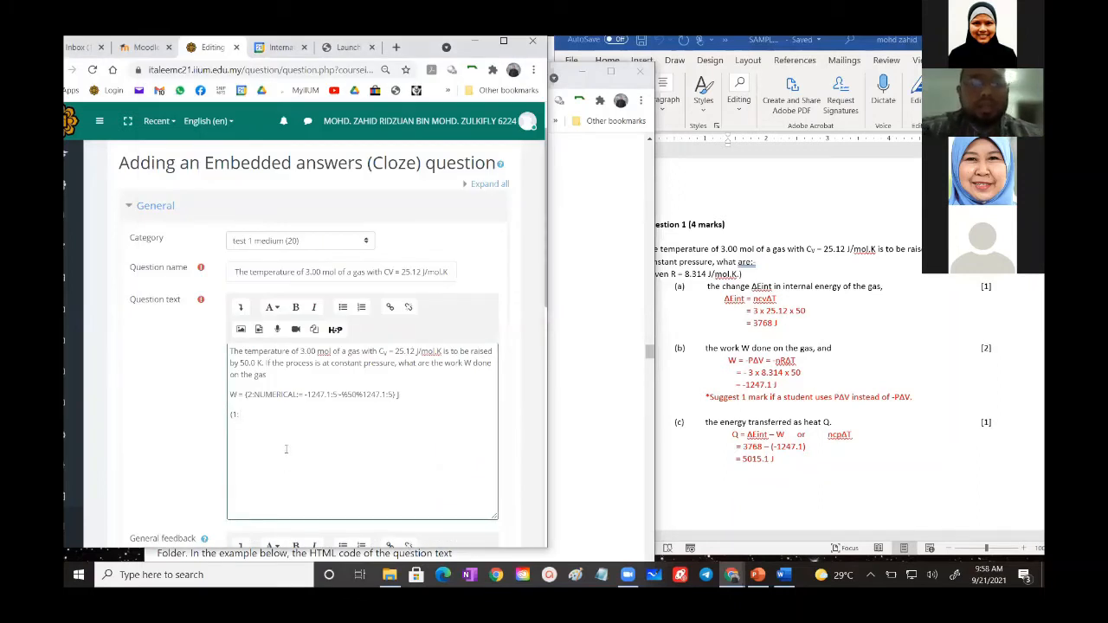
{"action": "type", "text": "N"}
{"action": "key", "text": "BackSpace"}
{"action": "type", "text": "MC"}
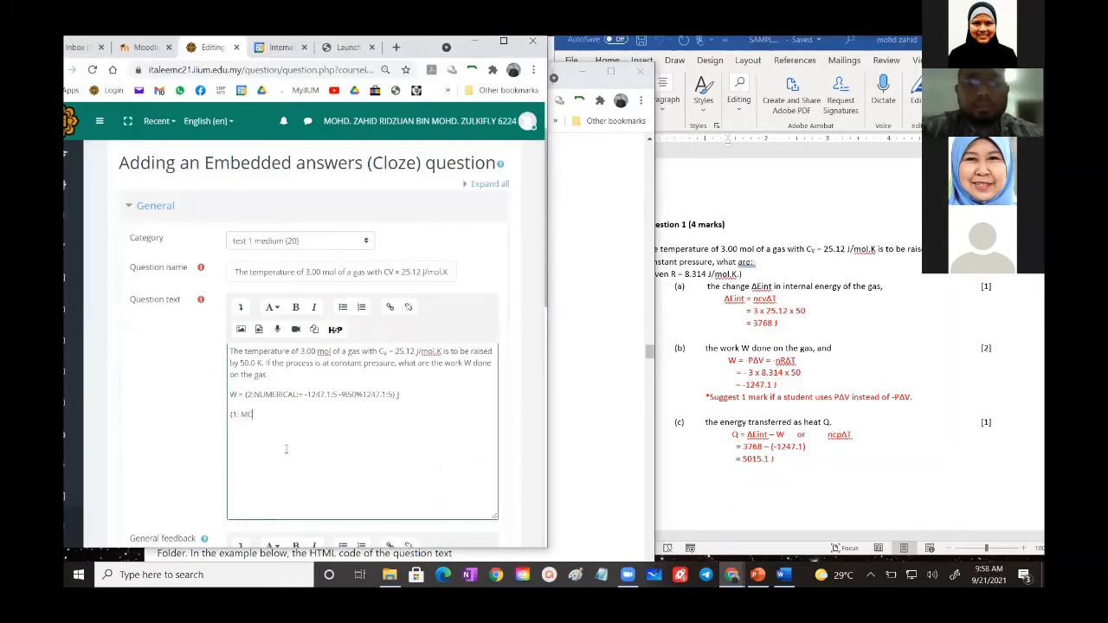
{"action": "type", "text": "V"}
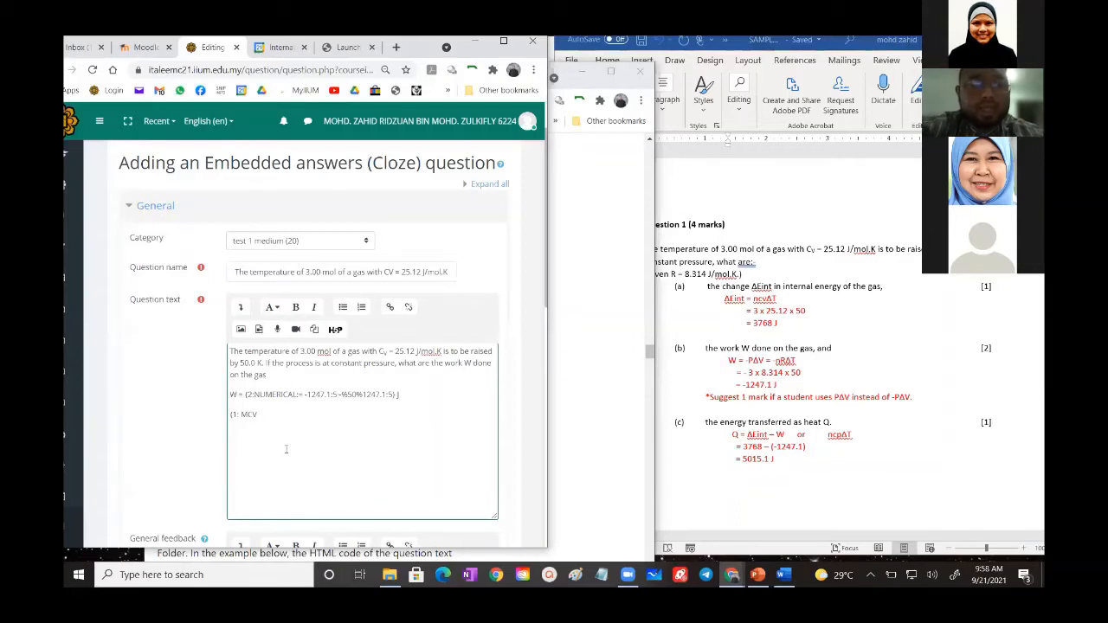
{"action": "type", "text": "S"}
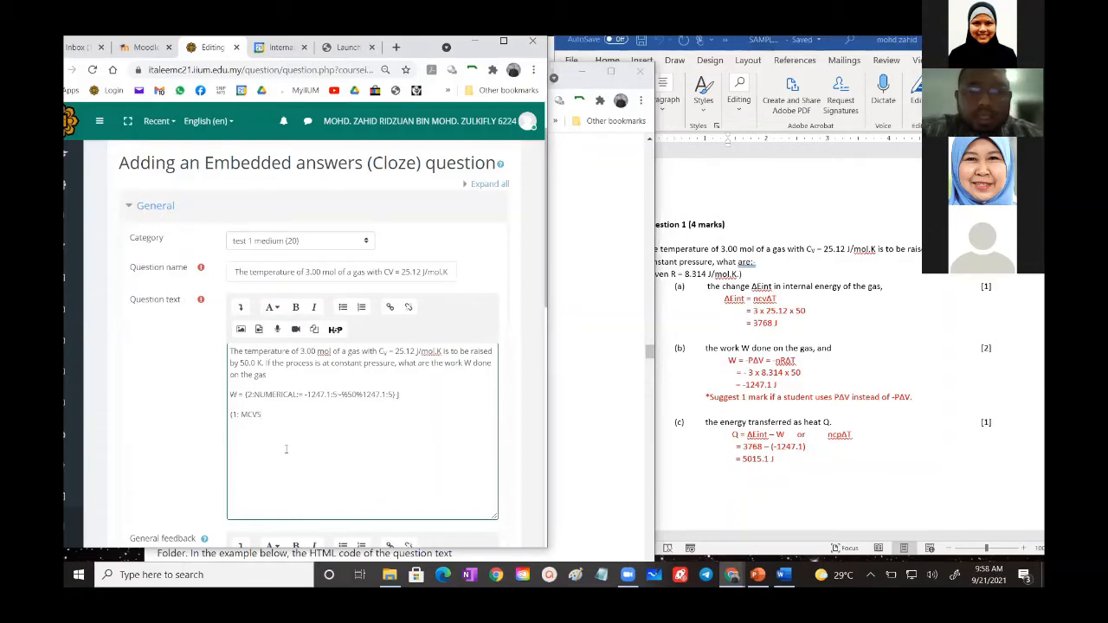
{"action": "type", "text": ":"}
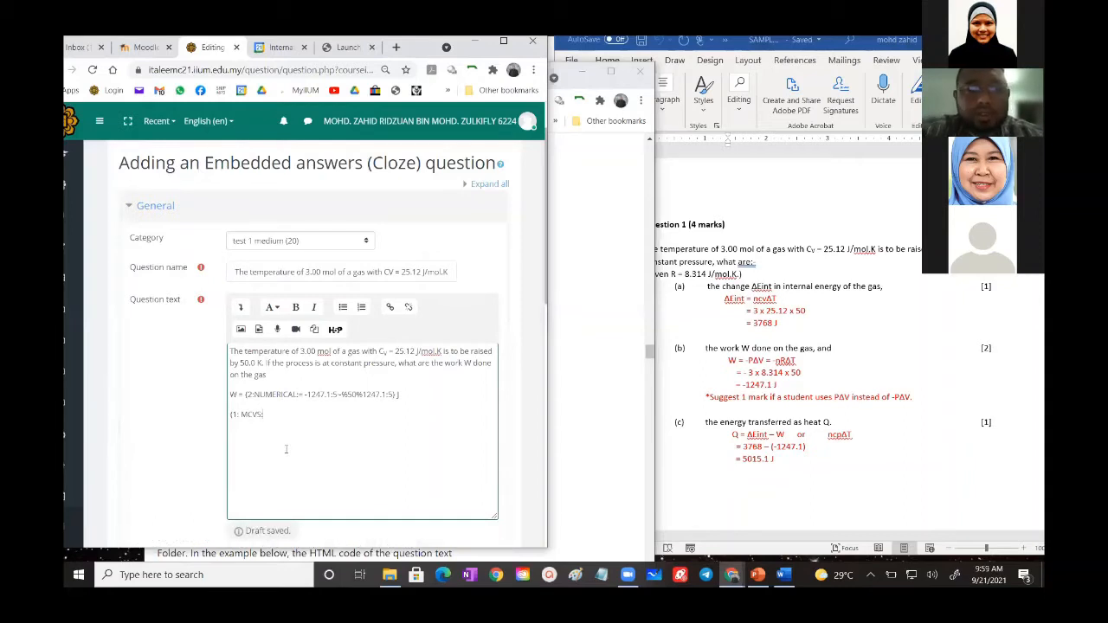
- Complete the MCVS code with J as the correct choice and N and W as wrong choices: =J~N~W}
{"action": "type", "text": "=J~n"}
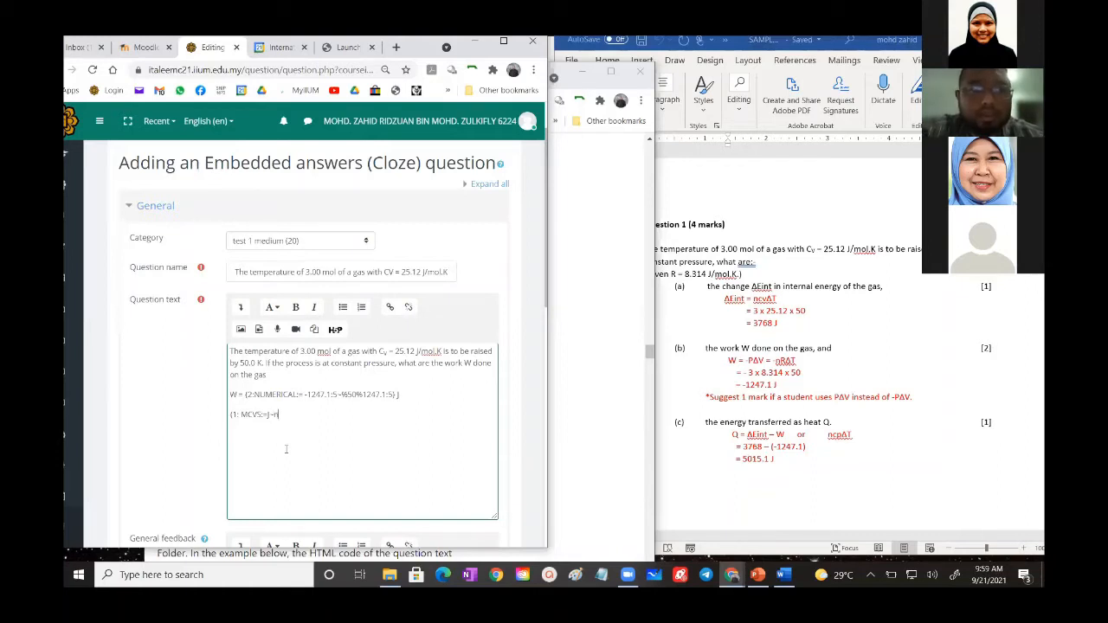
{"action": "type", "text": "N~w"}
{"action": "key", "text": "BackSpace"}
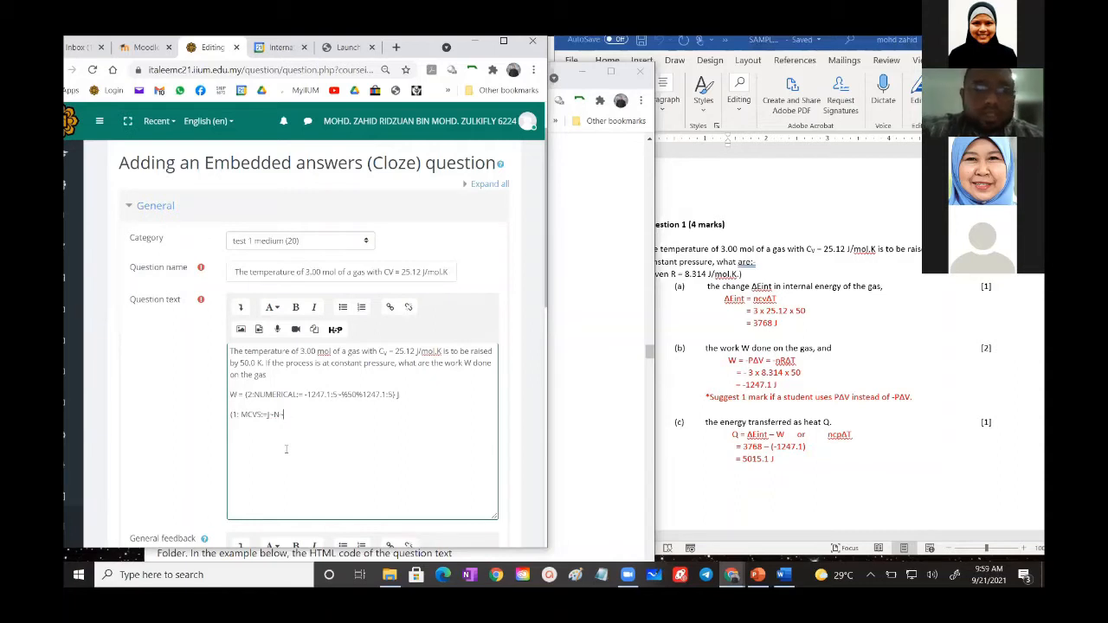
{"action": "type", "text": "W"}
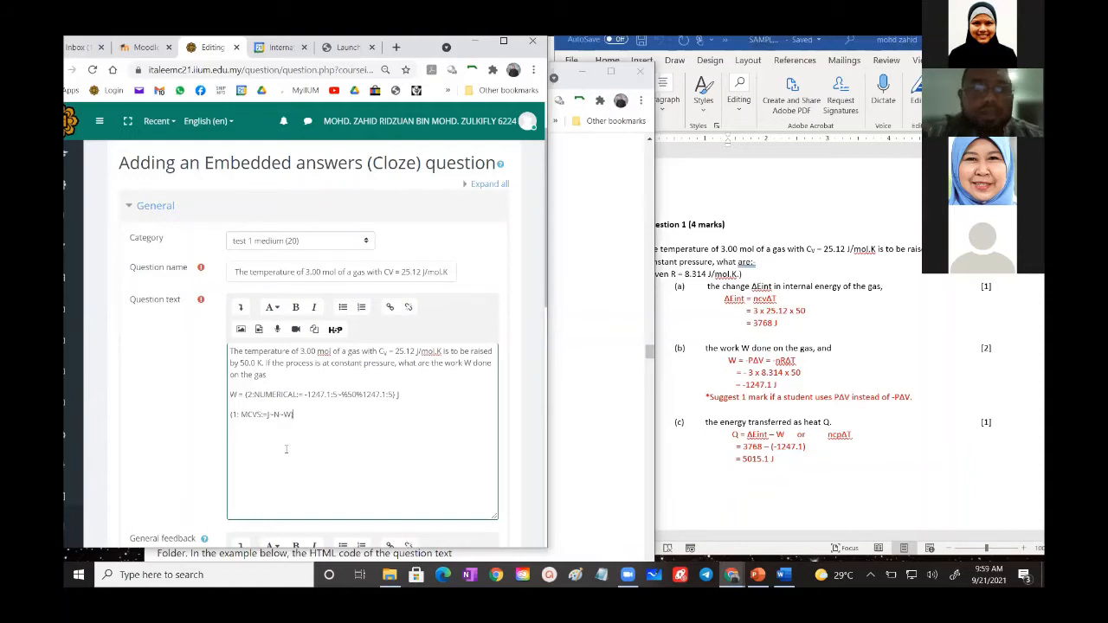
- Try to save the question while continuing to edit, and examine the decoded definition of the numerical sub-question
{"action": "scroll", "coordinate": [285, 449], "scroll_direction": "down", "scroll_amount": 6}
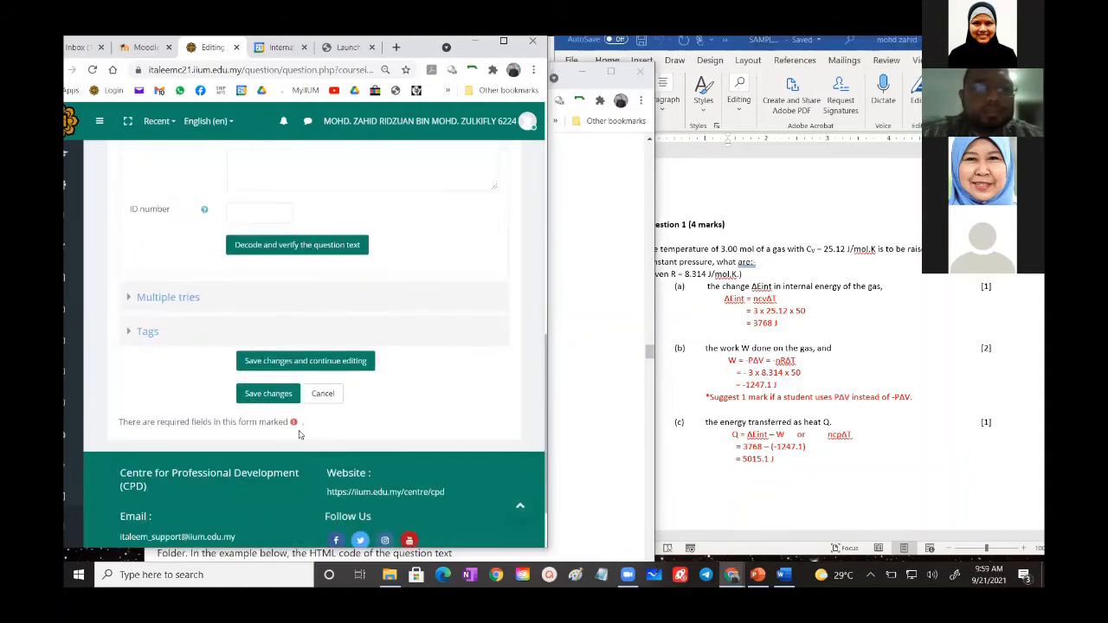
{"action": "left_click", "coordinate": [303, 359]}
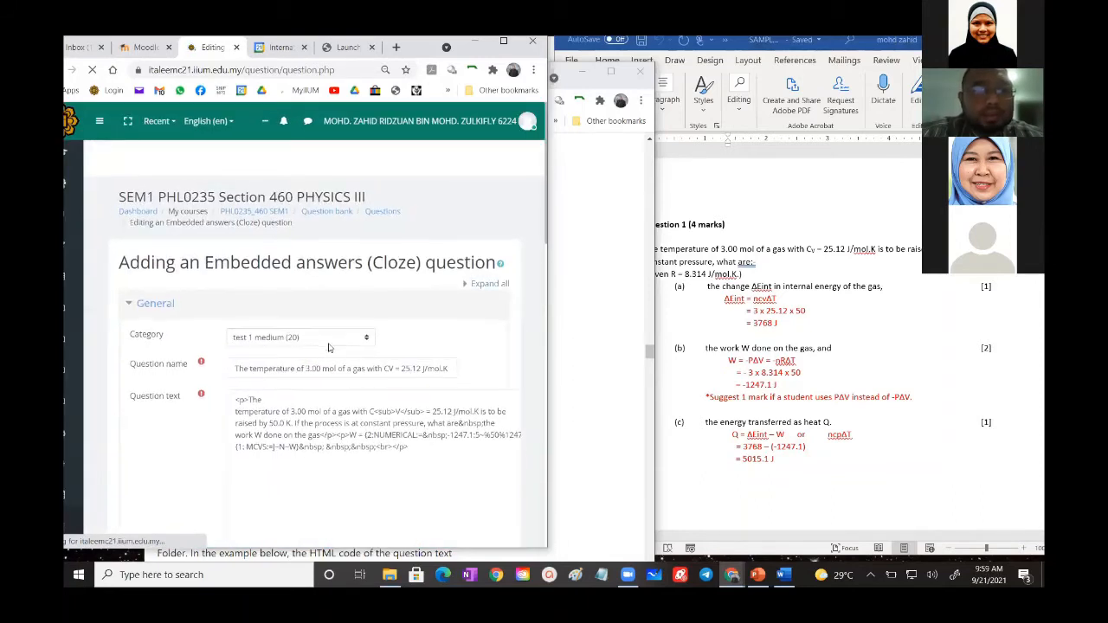
{"action": "scroll", "coordinate": [329, 346], "scroll_direction": "down", "scroll_amount": 2}
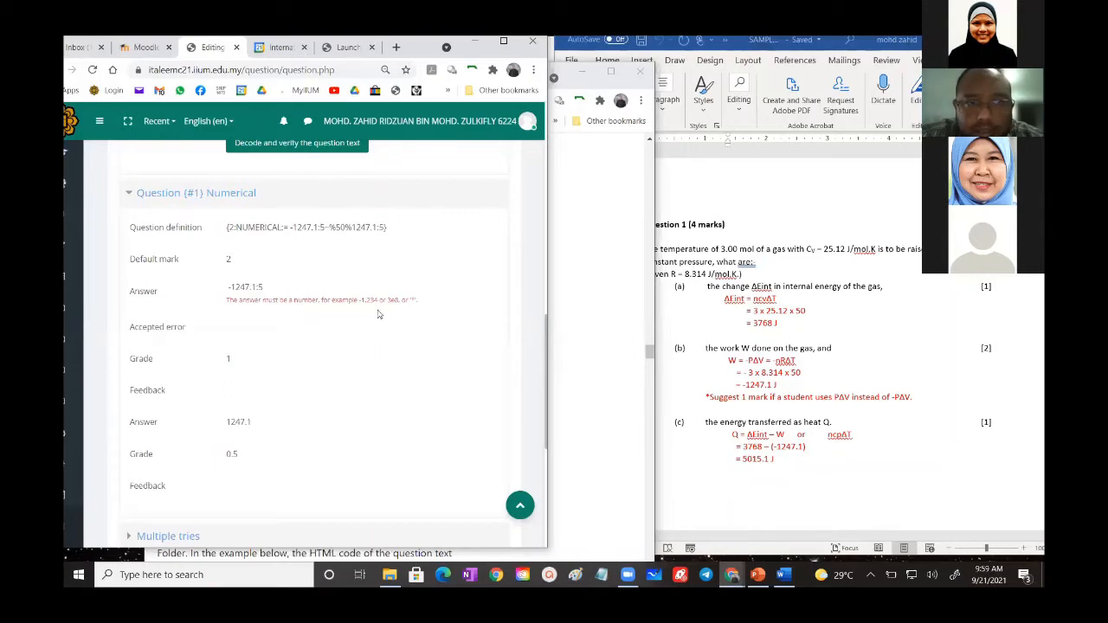
{"action": "scroll", "coordinate": [311, 252], "scroll_direction": "up", "scroll_amount": 1}
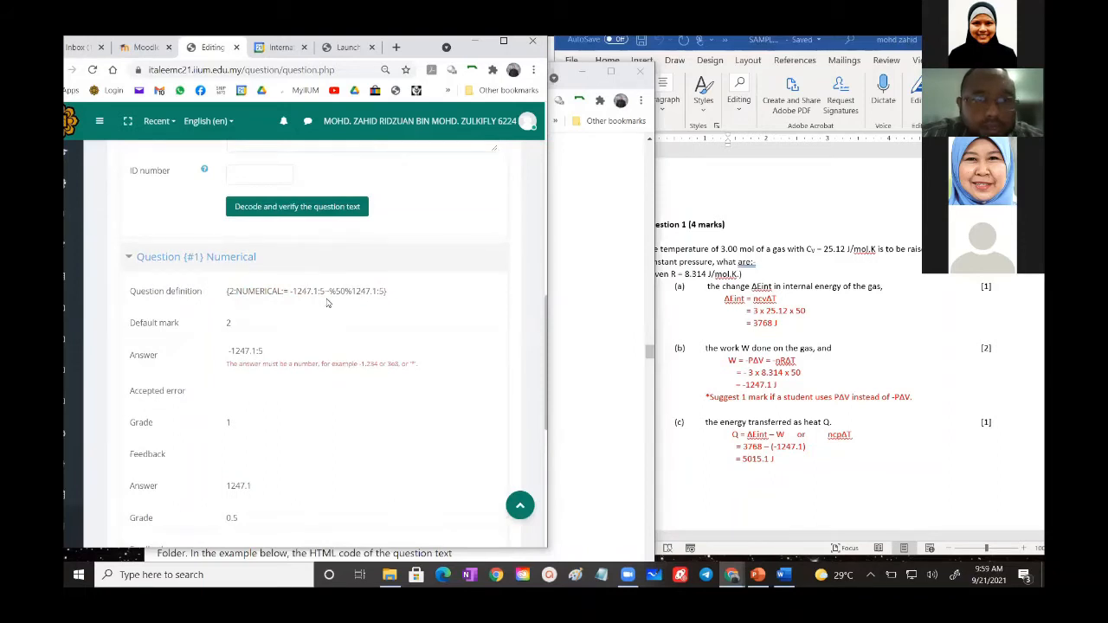
{"action": "scroll", "coordinate": [317, 330], "scroll_direction": "up", "scroll_amount": 2}
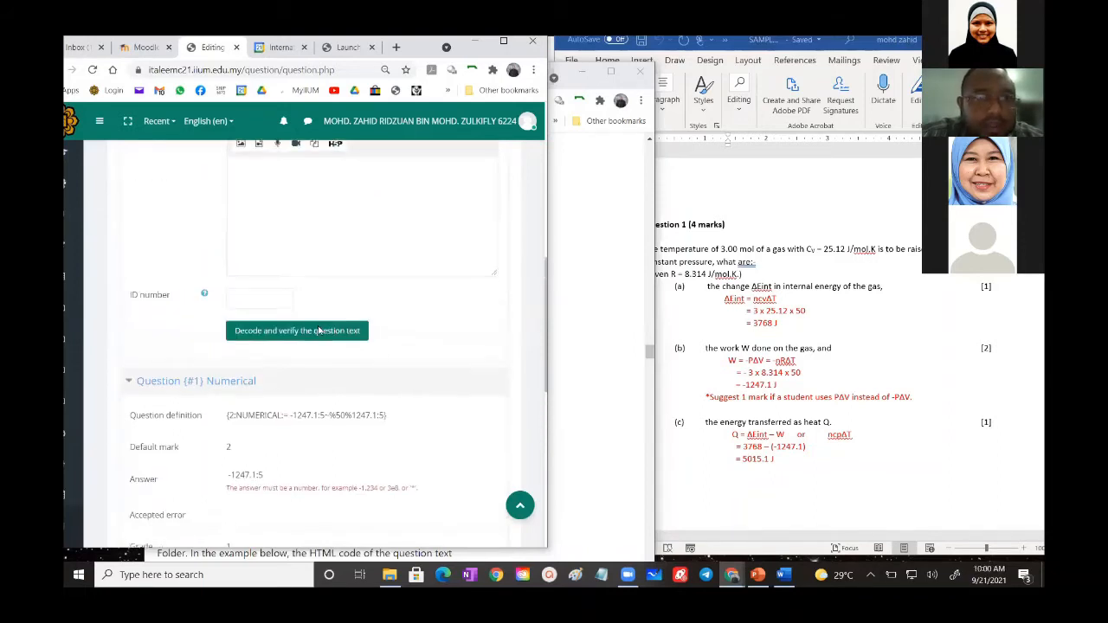
{"action": "scroll", "coordinate": [317, 330], "scroll_direction": "down", "scroll_amount": 3}
{"action": "scroll", "coordinate": [317, 329], "scroll_direction": "up", "scroll_amount": 10}
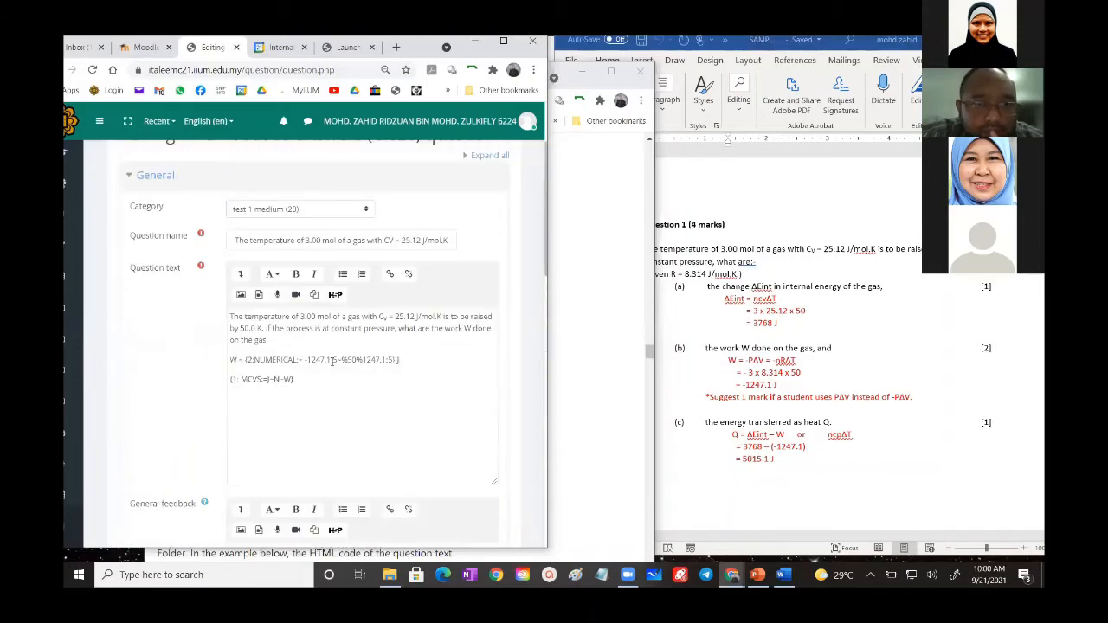
- Retype the decimal part and the colon before the tolerance in the NUMERICAL code's first answer as -1247.1:5
{"action": "left_click", "coordinate": [332, 361]}
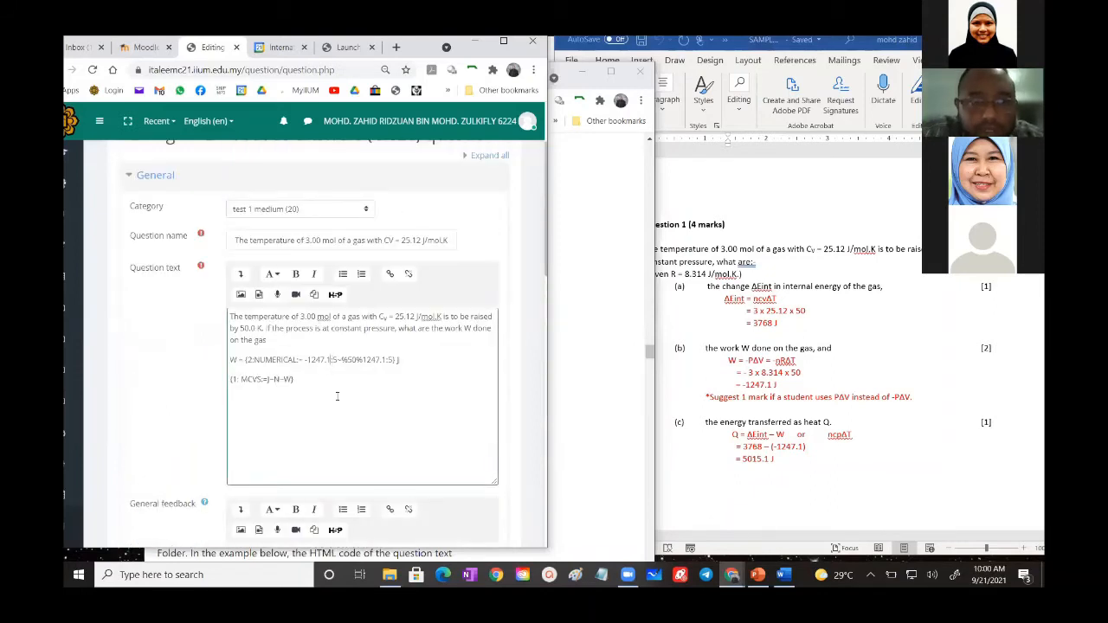
{"action": "key", "text": "BackSpace"}
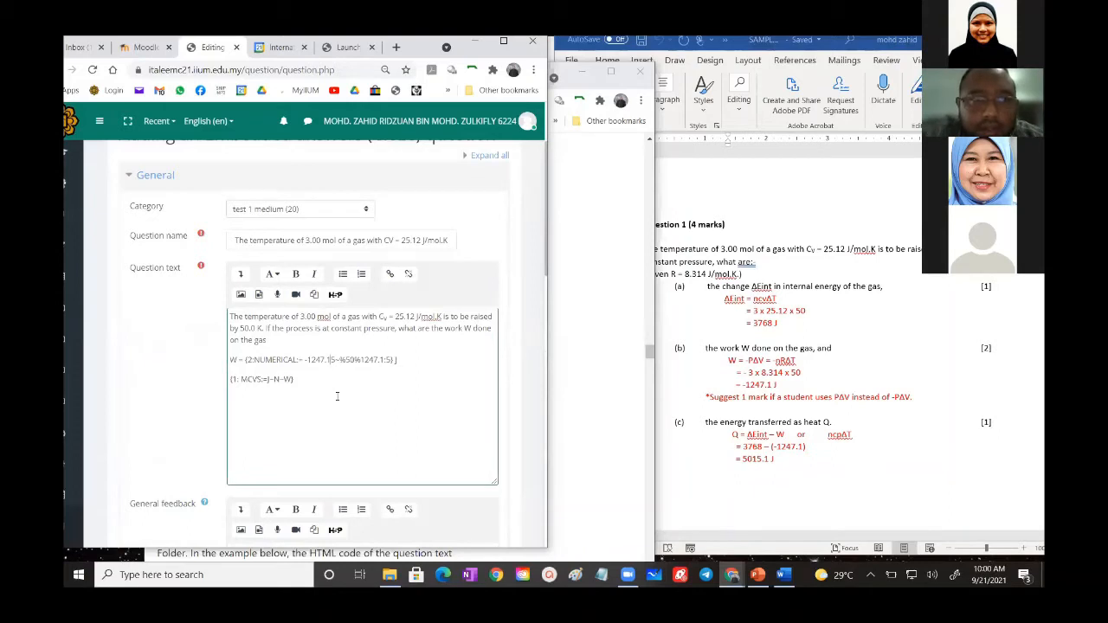
{"action": "key", "text": "BackSpace"}
{"action": "key", "text": "BackSpace"}
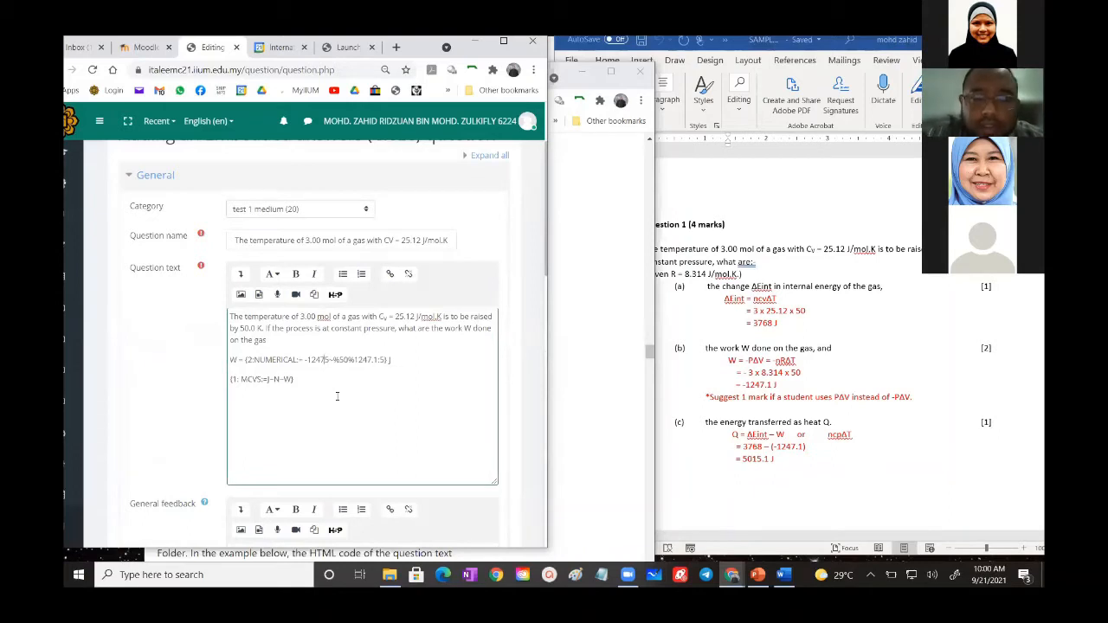
{"action": "type", "text": "."}
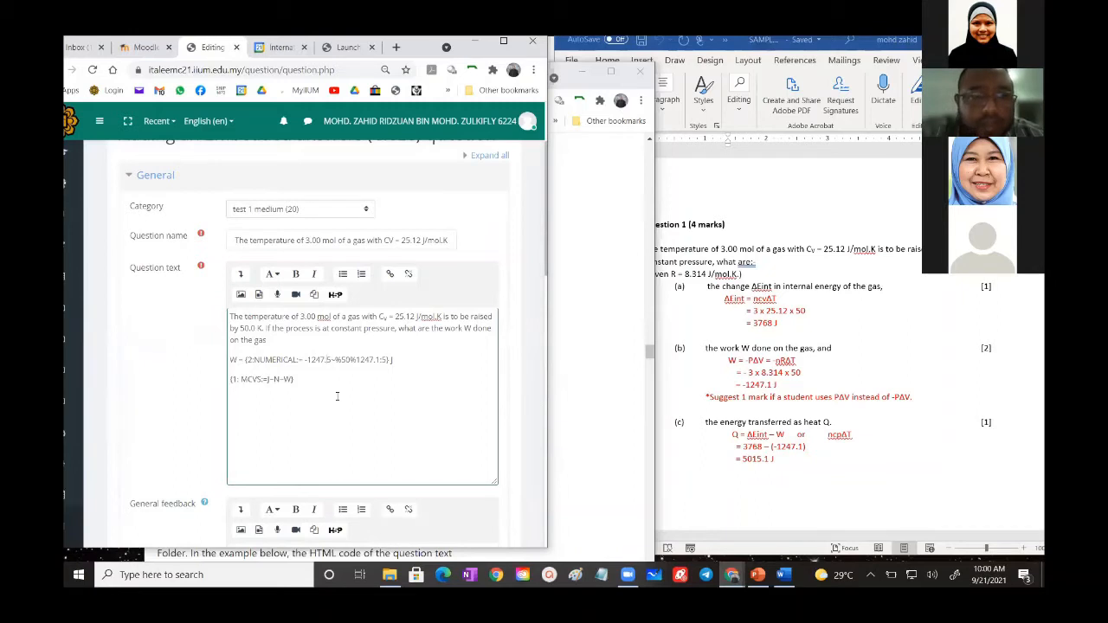
{"action": "type", "text": "1"}
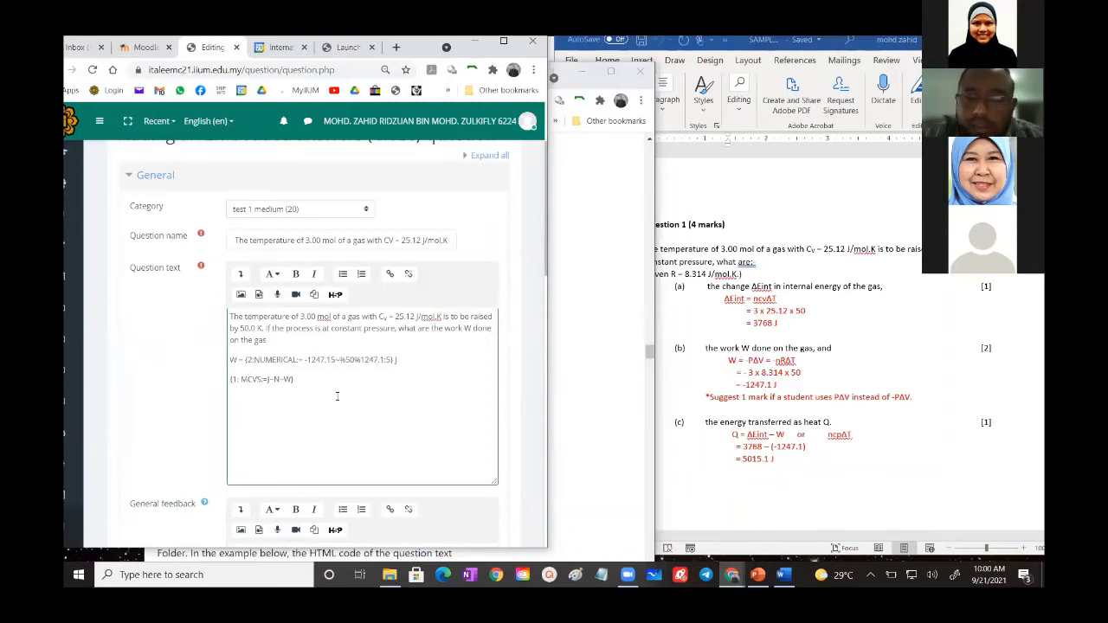
{"action": "type", "text": ":"}
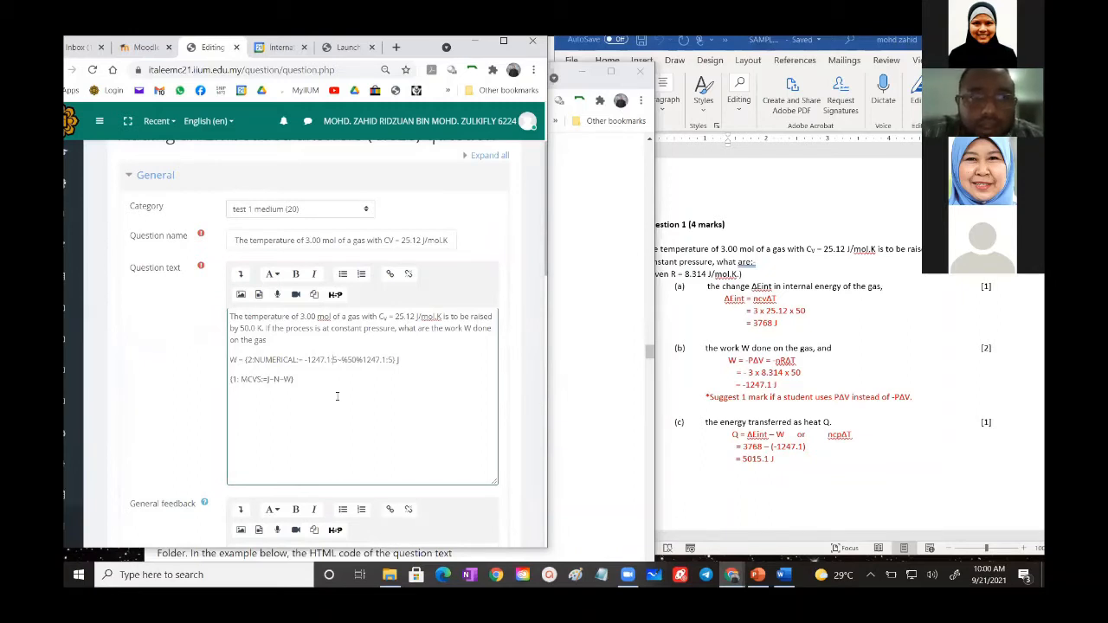
- Resubmit the edited question and recheck the answer and accepted error decoded for the numerical sub-question
{"action": "scroll", "coordinate": [342, 396], "scroll_direction": "down", "scroll_amount": 15}
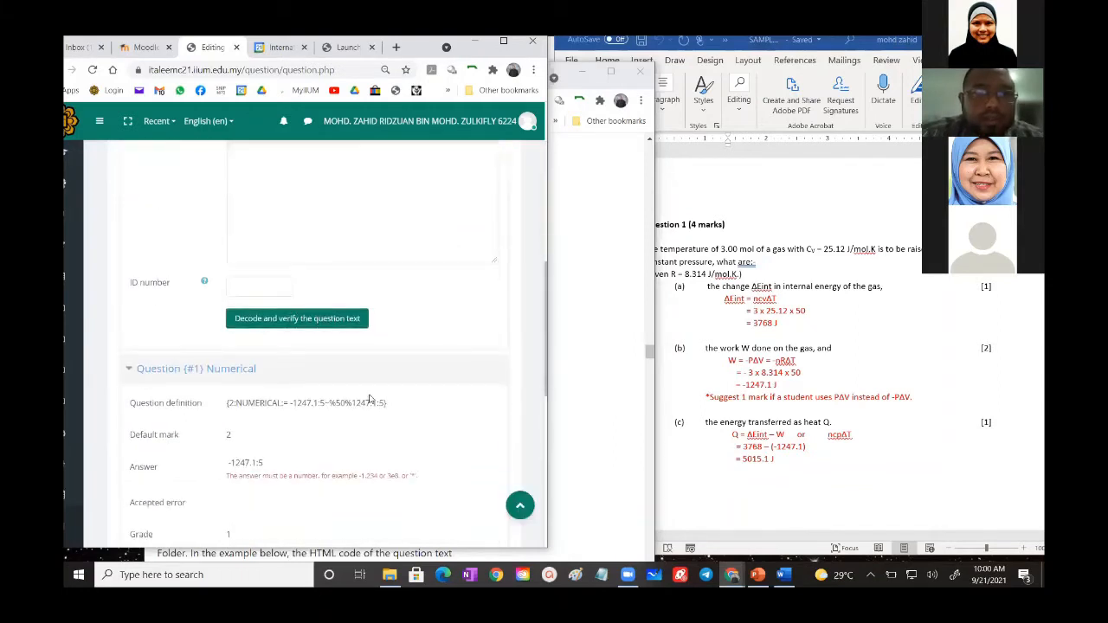
{"action": "left_click", "coordinate": [317, 403]}
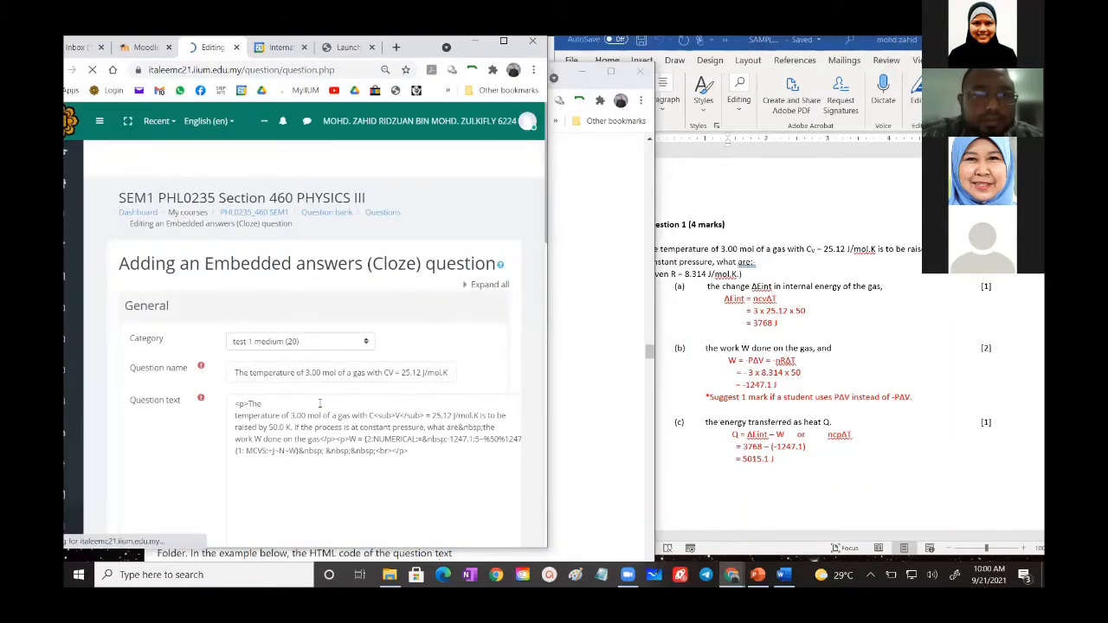
{"action": "scroll", "coordinate": [319, 403], "scroll_direction": "down", "scroll_amount": 5}
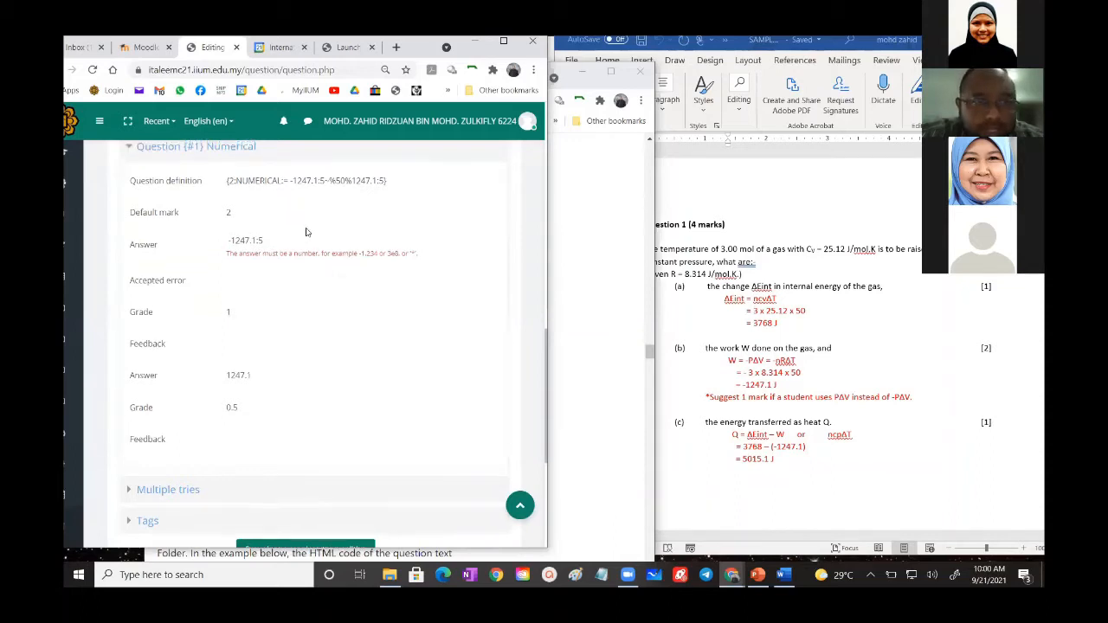
{"action": "scroll", "coordinate": [311, 265], "scroll_direction": "up", "scroll_amount": 1}
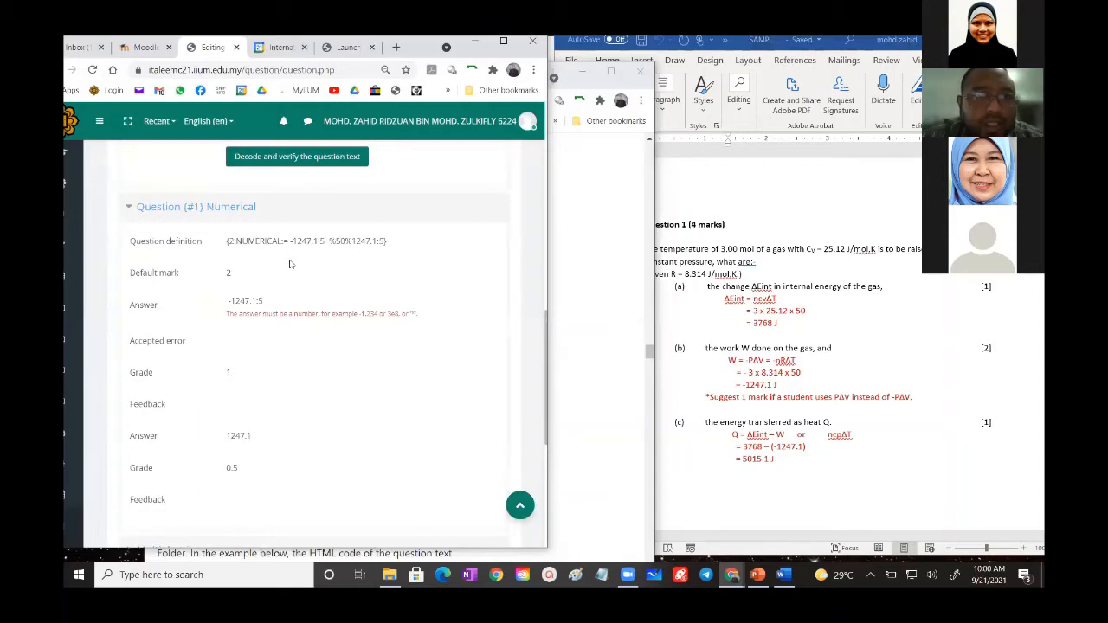
- Remove the equals sign and the space before -1247.1 in the NUMERICAL code, and resubmit the question
{"action": "scroll", "coordinate": [290, 264], "scroll_direction": "up", "scroll_amount": 8}
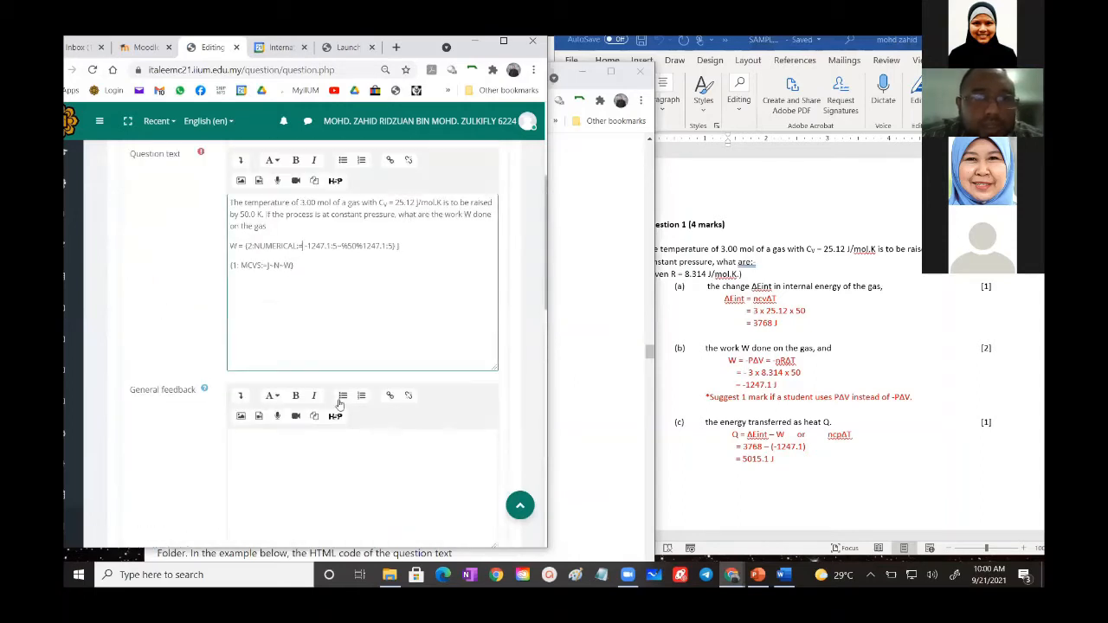
{"action": "left_click", "coordinate": [302, 247]}
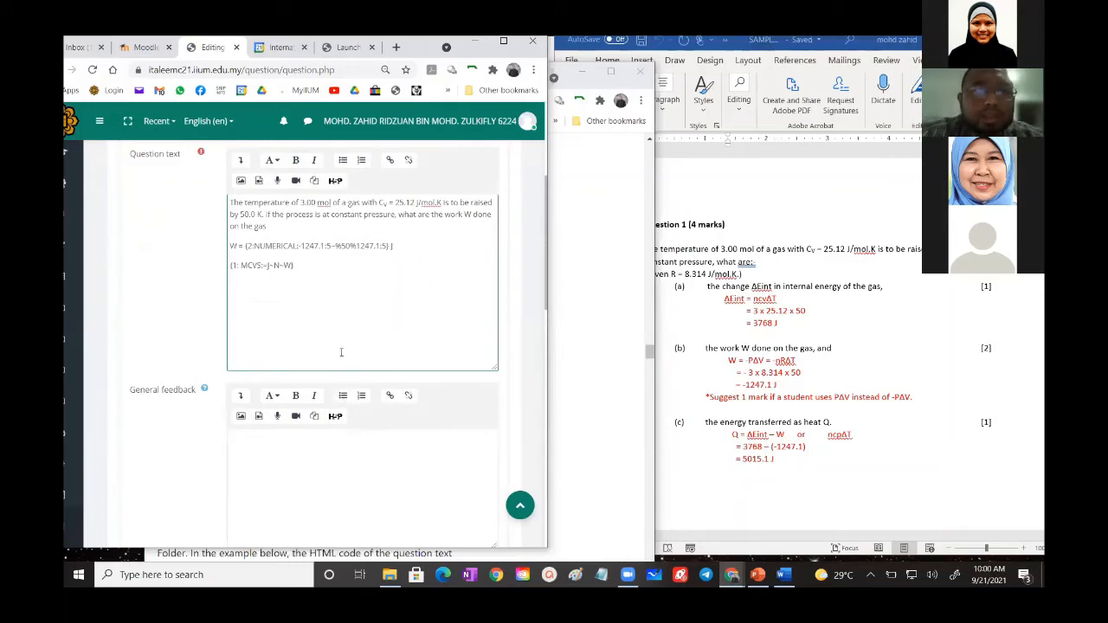
{"action": "scroll", "coordinate": [341, 352], "scroll_direction": "down", "scroll_amount": 15}
{"action": "scroll", "coordinate": [341, 355], "scroll_direction": "up", "scroll_amount": 3}
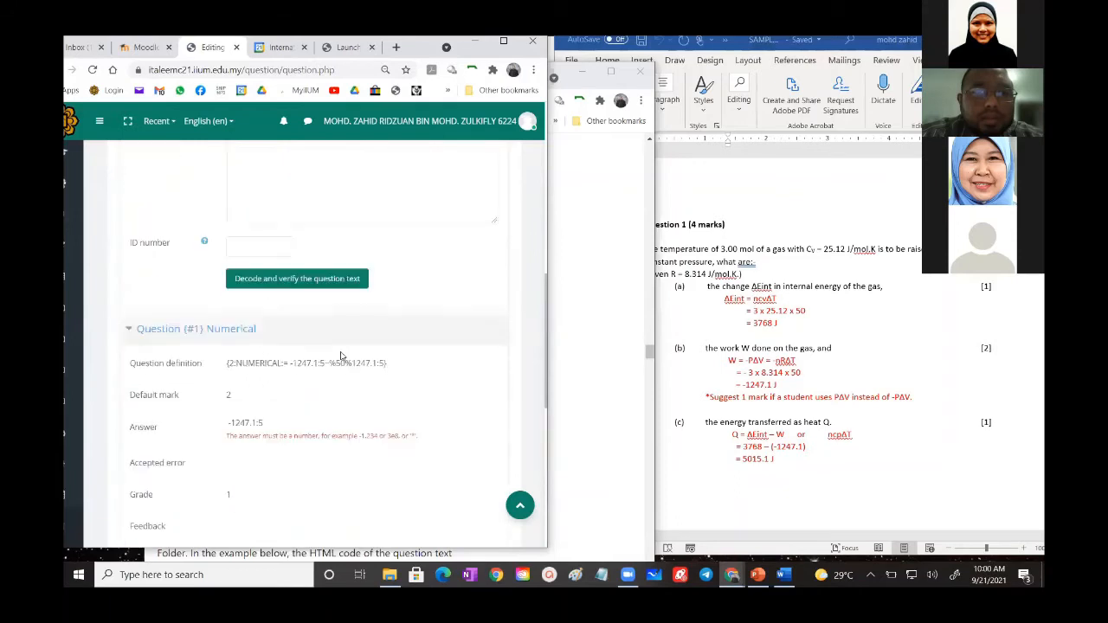
{"action": "scroll", "coordinate": [341, 372], "scroll_direction": "down", "scroll_amount": 4}
{"action": "left_click", "coordinate": [311, 417]}
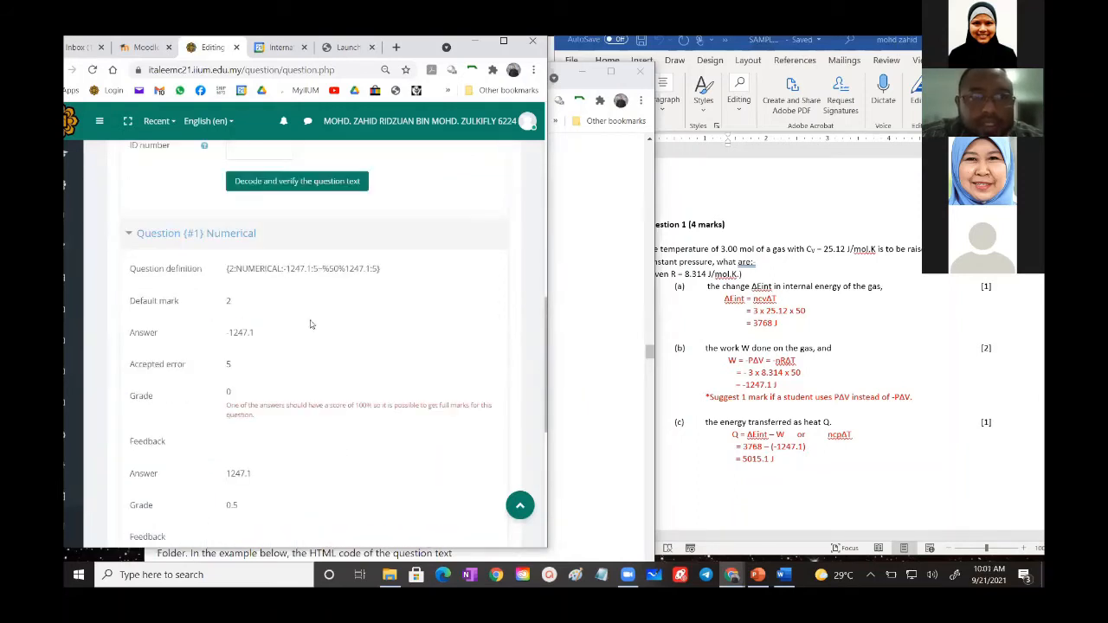
- Insert an equals sign before -1247.1 so the code reads {2:NUMERICAL:=-1247.1:5~%50%1247.1:5}
{"action": "scroll", "coordinate": [313, 266], "scroll_direction": "up", "scroll_amount": 5}
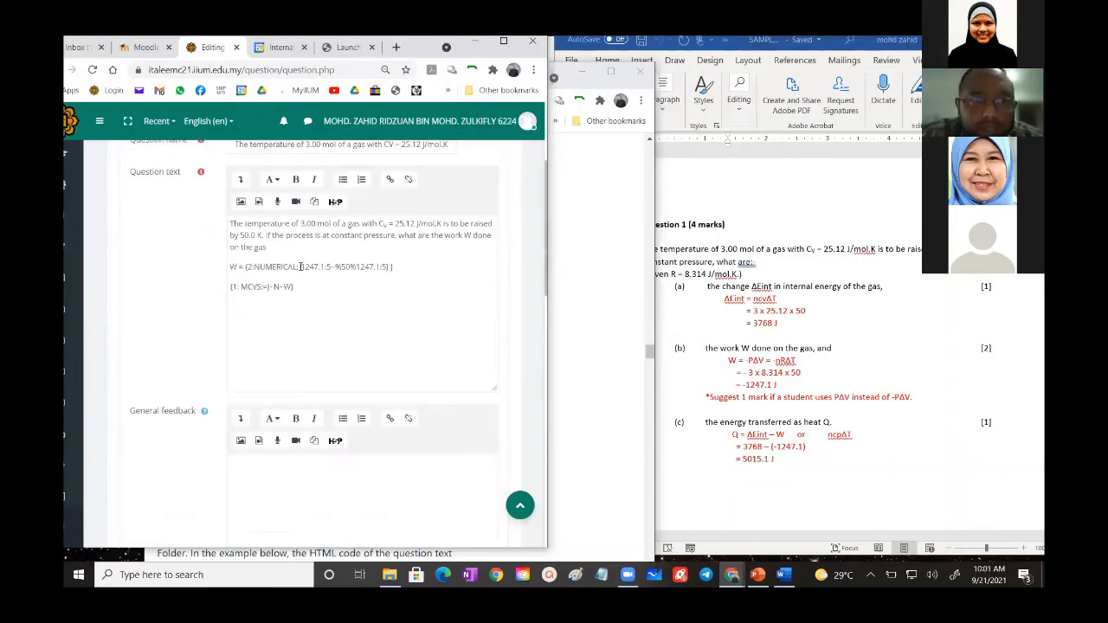
{"action": "left_click", "coordinate": [298, 266]}
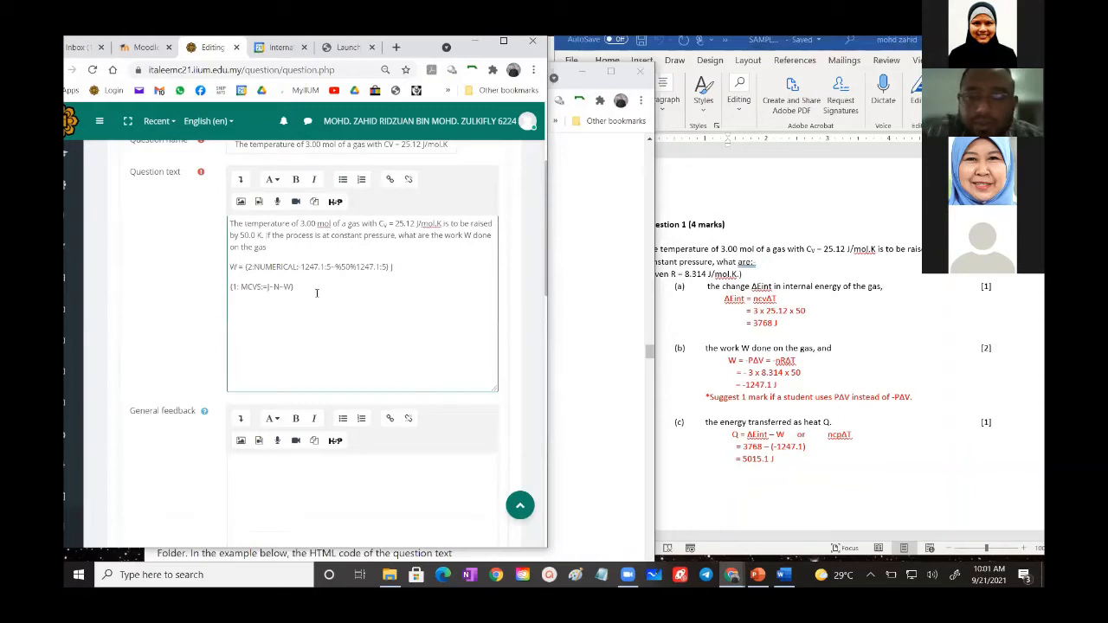
{"action": "type", "text": "-"}
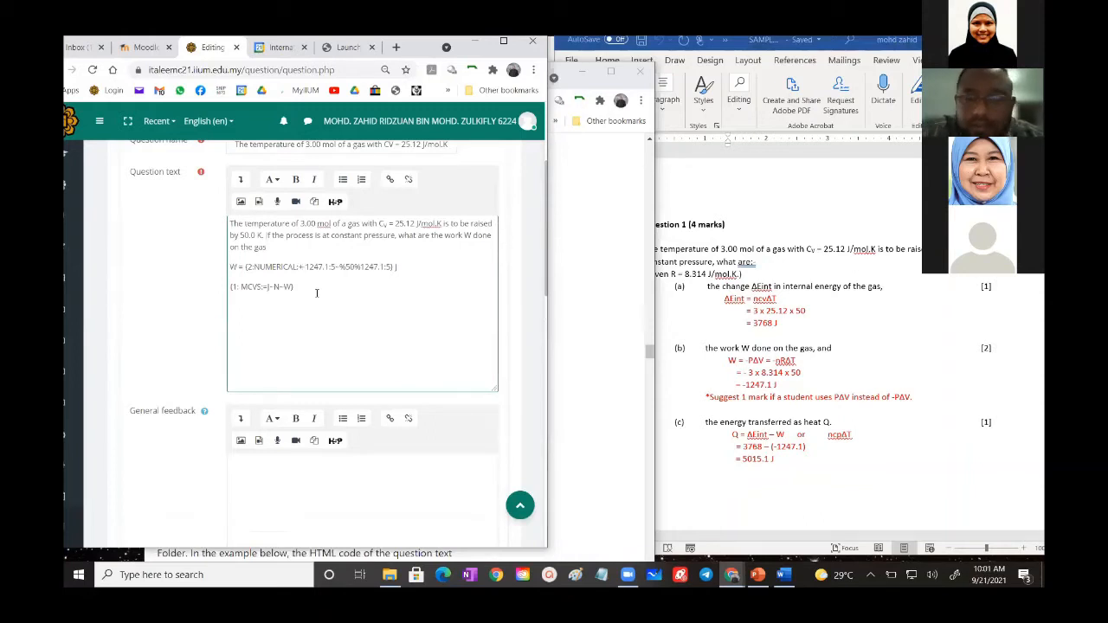
- Save the edited Cloze question while keeping it open for editing, and open its preview
{"action": "scroll", "coordinate": [316, 292], "scroll_direction": "down", "scroll_amount": 15}
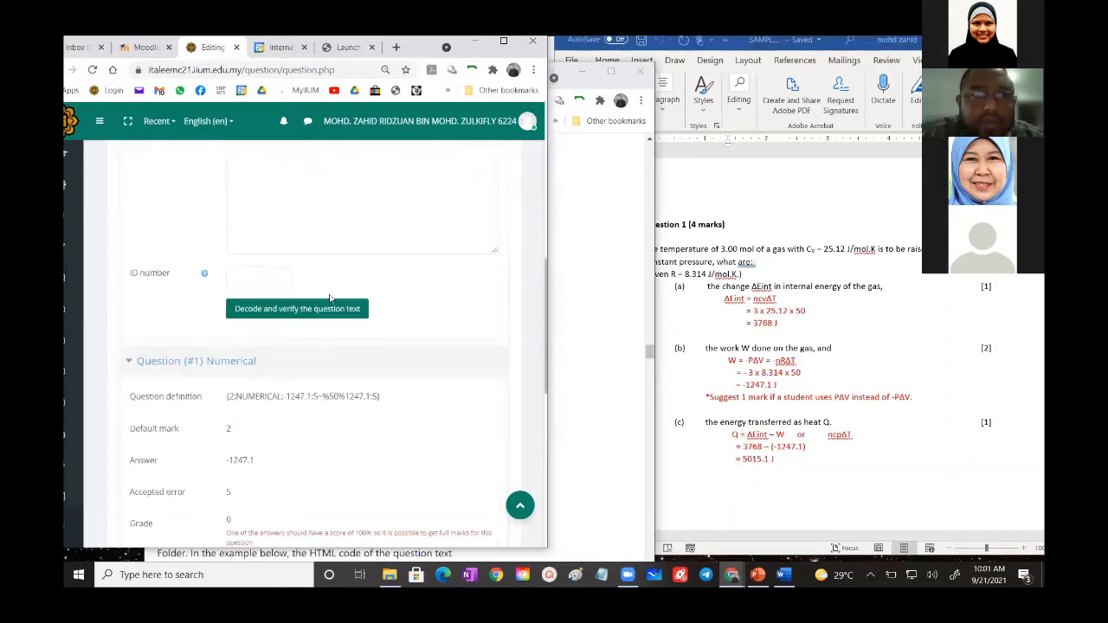
{"action": "left_click", "coordinate": [308, 276]}
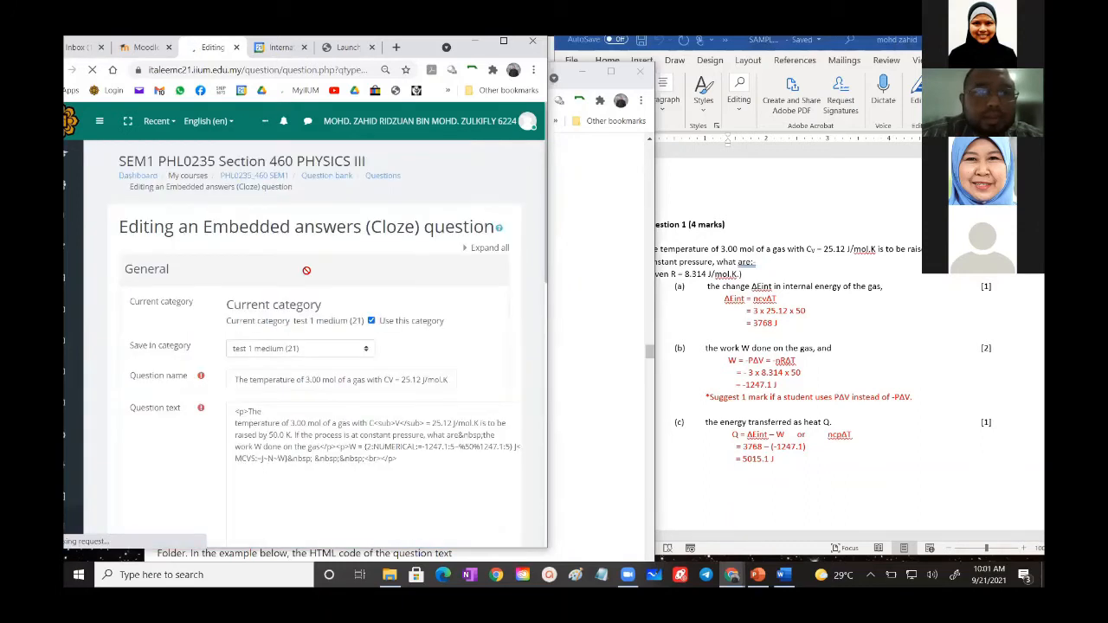
{"action": "scroll", "coordinate": [307, 270], "scroll_direction": "down", "scroll_amount": 15}
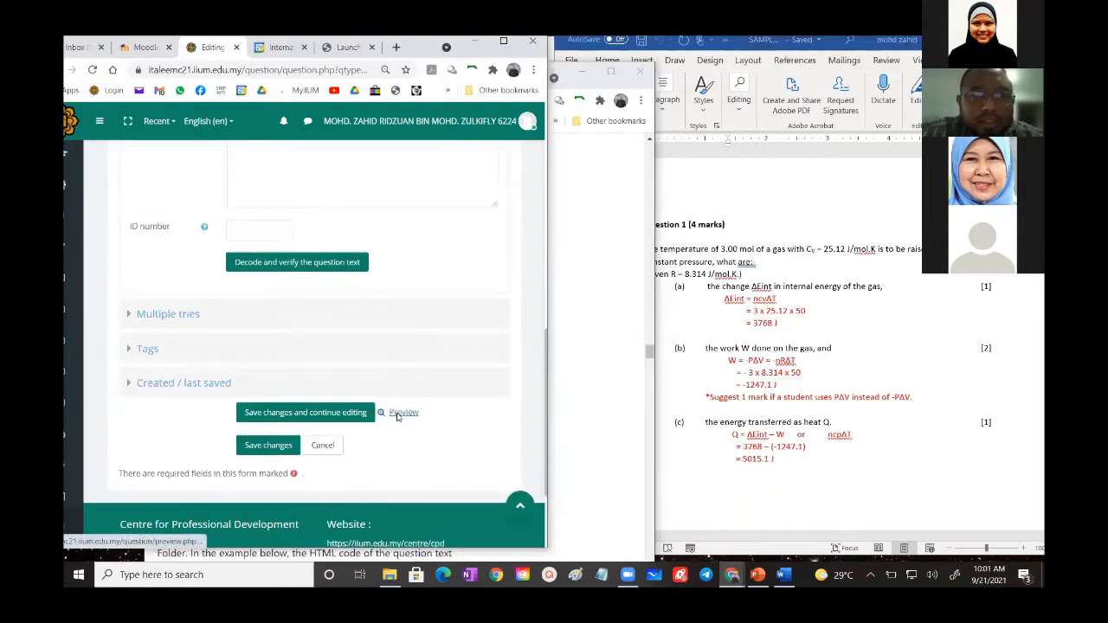
{"action": "left_click", "coordinate": [399, 412]}
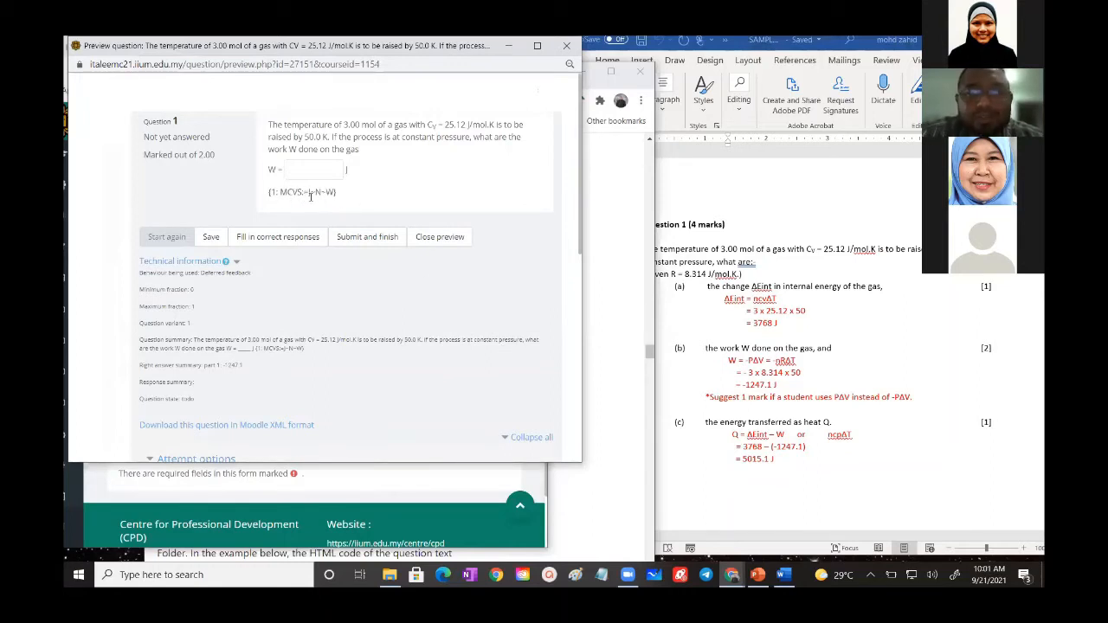
- Check how the MCVS sub-question is rendered in the preview, close the preview and return to the question text
{"action": "scroll", "coordinate": [299, 369], "scroll_direction": "down", "scroll_amount": 5}
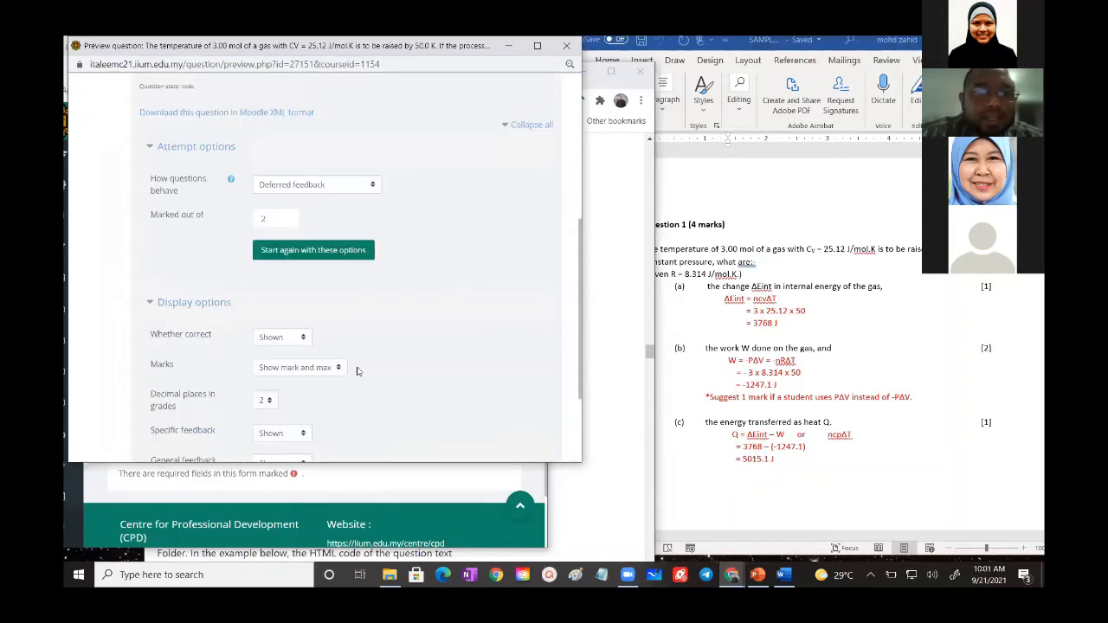
{"action": "left_click", "coordinate": [321, 420]}
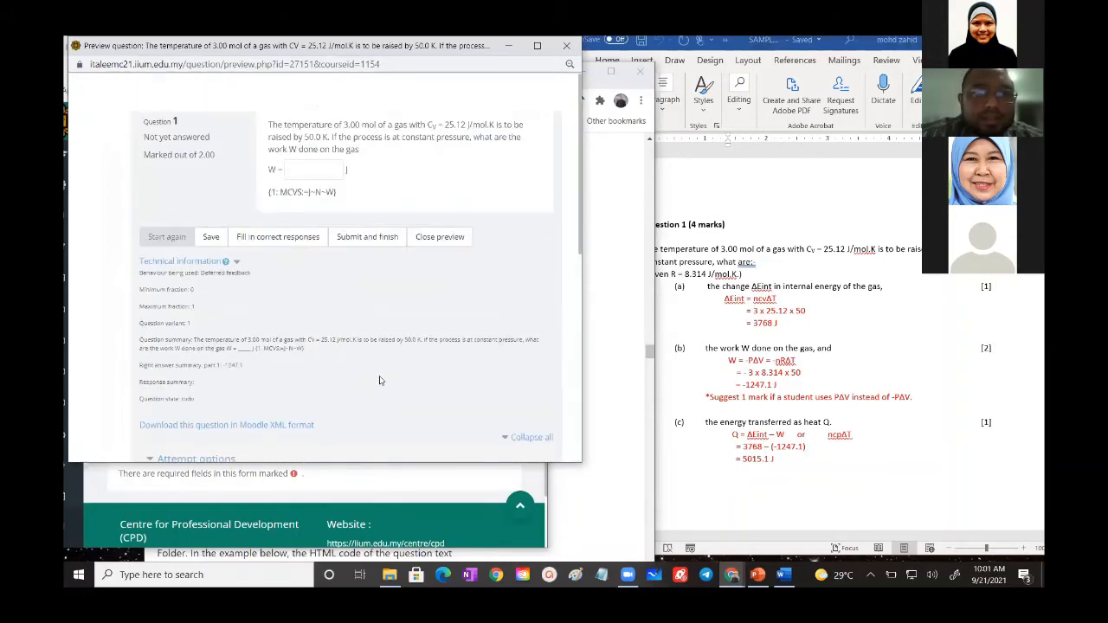
{"action": "left_click", "coordinate": [439, 237]}
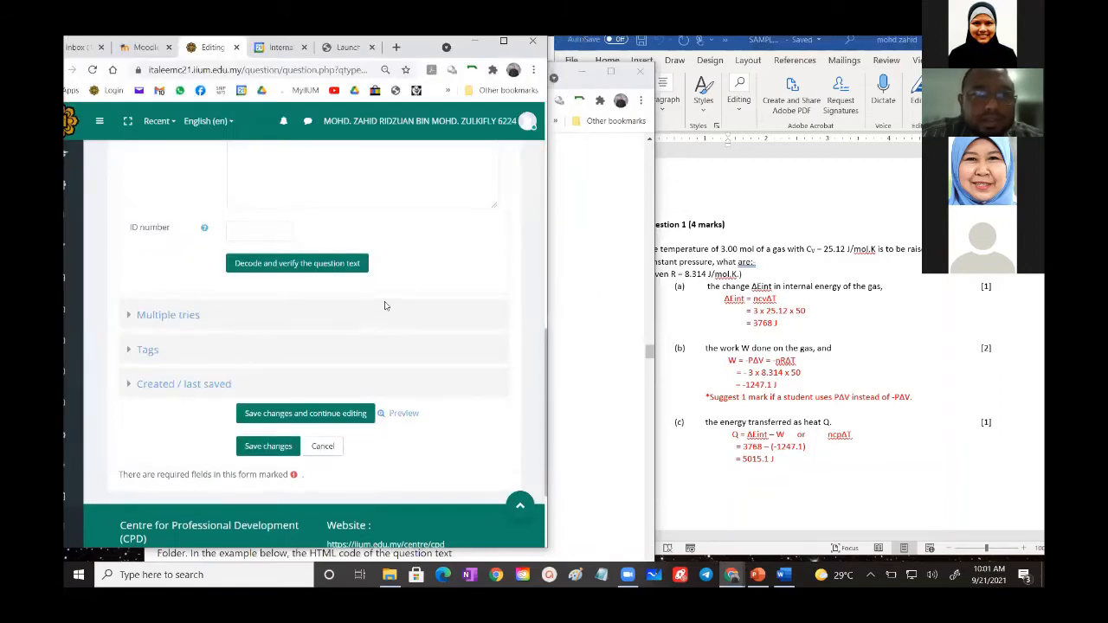
{"action": "scroll", "coordinate": [395, 309], "scroll_direction": "up", "scroll_amount": 10}
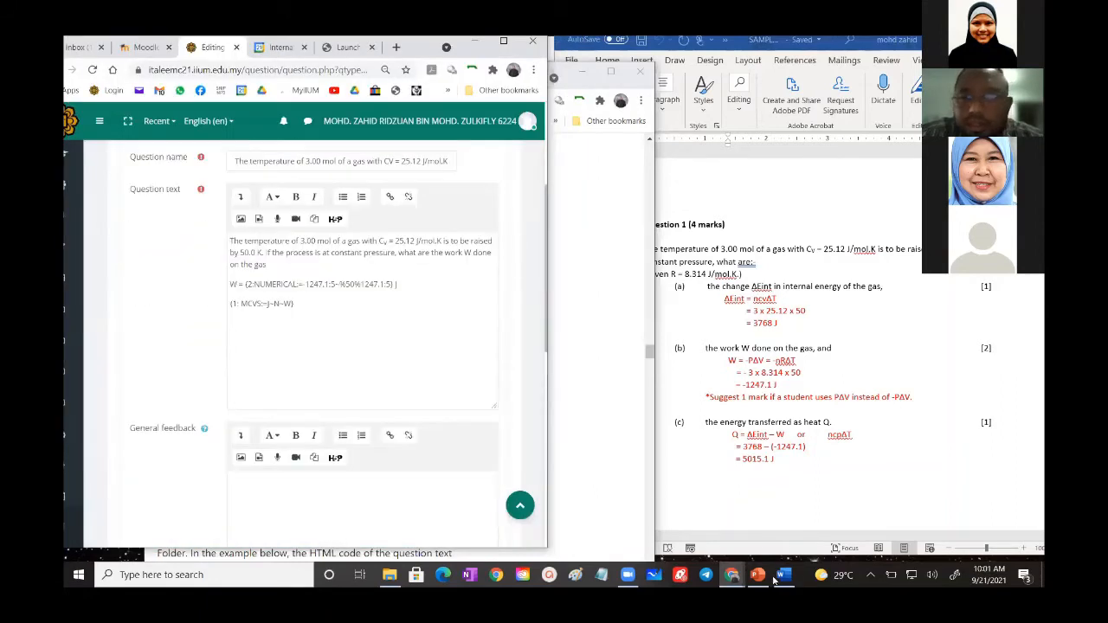
- Switch to the Moodle Docs Embedded Answers (Cloze) page and examine the MULTICHOICE feedback examples and the list of multichoice type names
{"action": "mouse_move", "coordinate": [738, 568]}
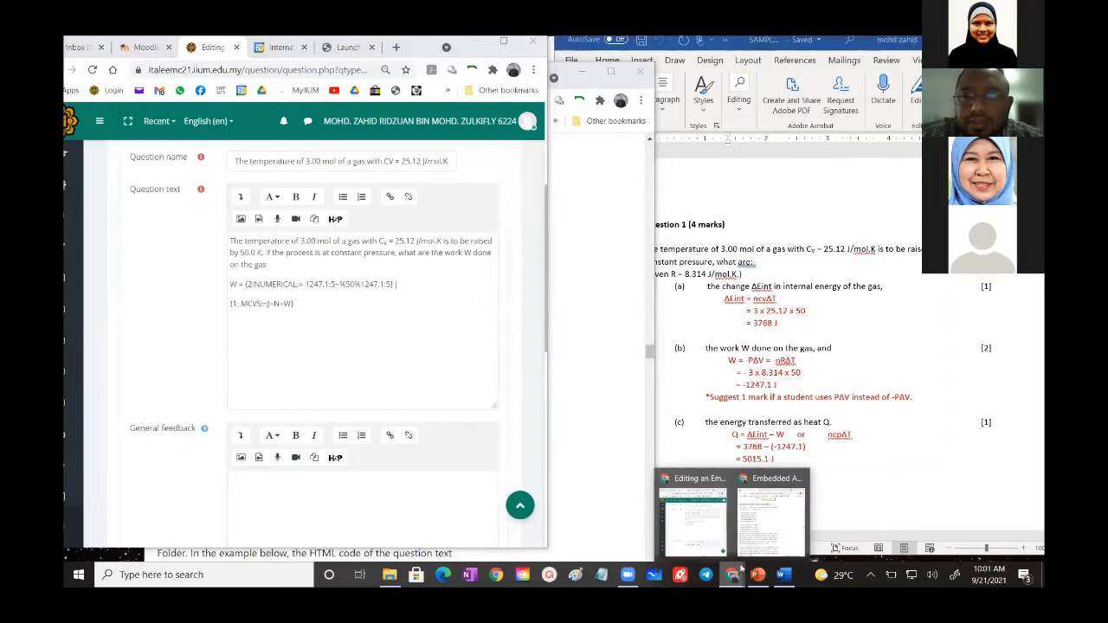
{"action": "left_click", "coordinate": [770, 515]}
{"action": "scroll", "coordinate": [322, 358], "scroll_direction": "down", "scroll_amount": 3}
{"action": "scroll", "coordinate": [322, 358], "scroll_direction": "down", "scroll_amount": 10}
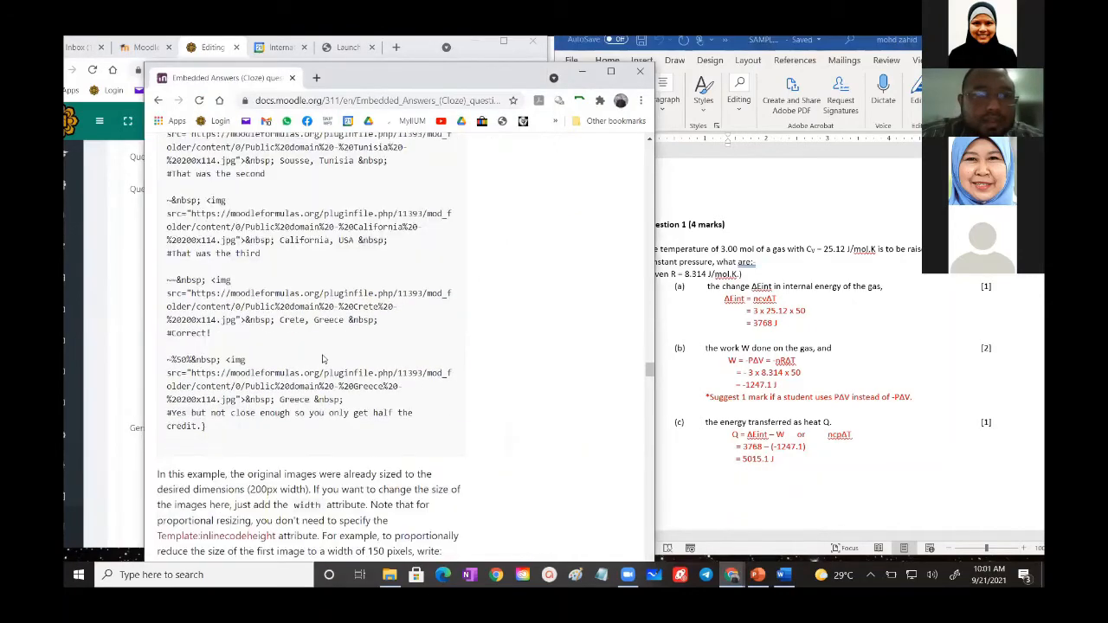
{"action": "scroll", "coordinate": [325, 359], "scroll_direction": "up", "scroll_amount": 10}
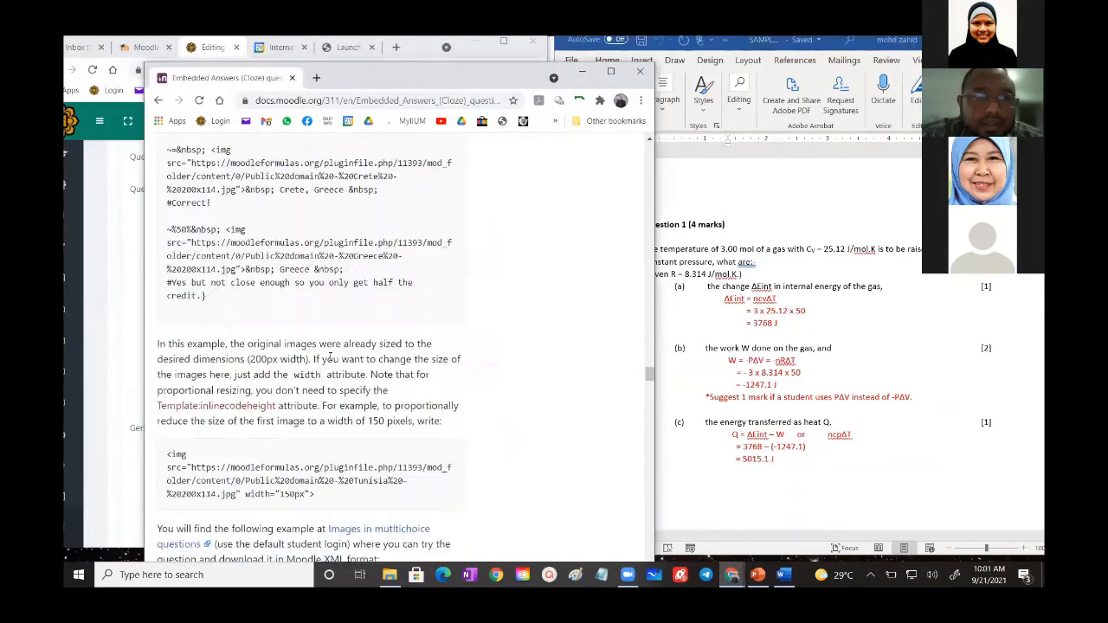
{"action": "scroll", "coordinate": [333, 362], "scroll_direction": "up", "scroll_amount": 12}
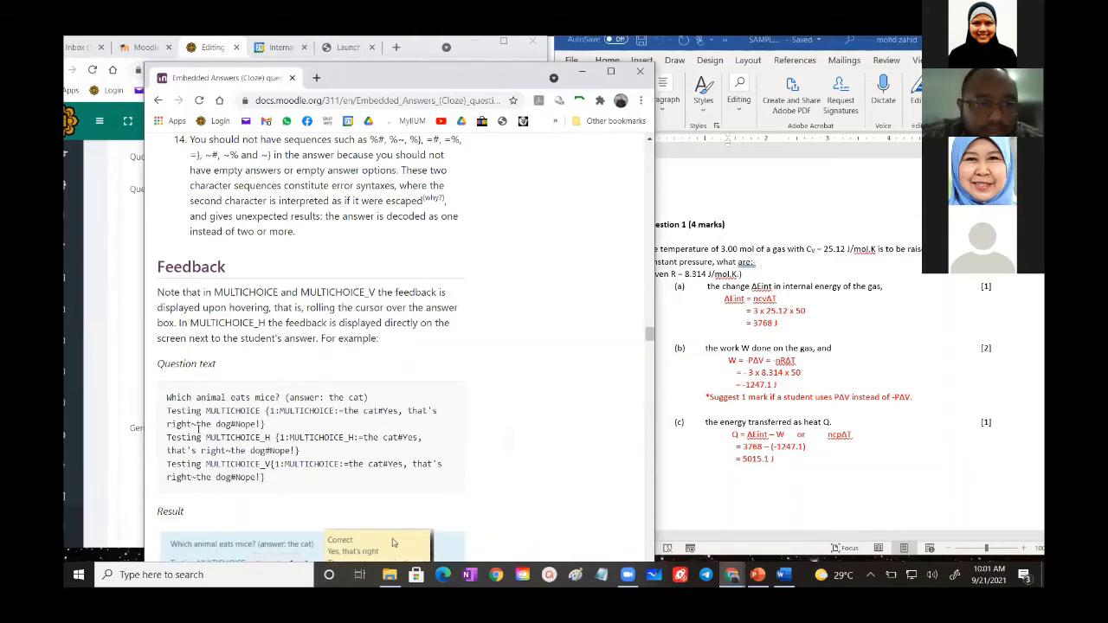
{"action": "scroll", "coordinate": [312, 424], "scroll_direction": "down", "scroll_amount": 6}
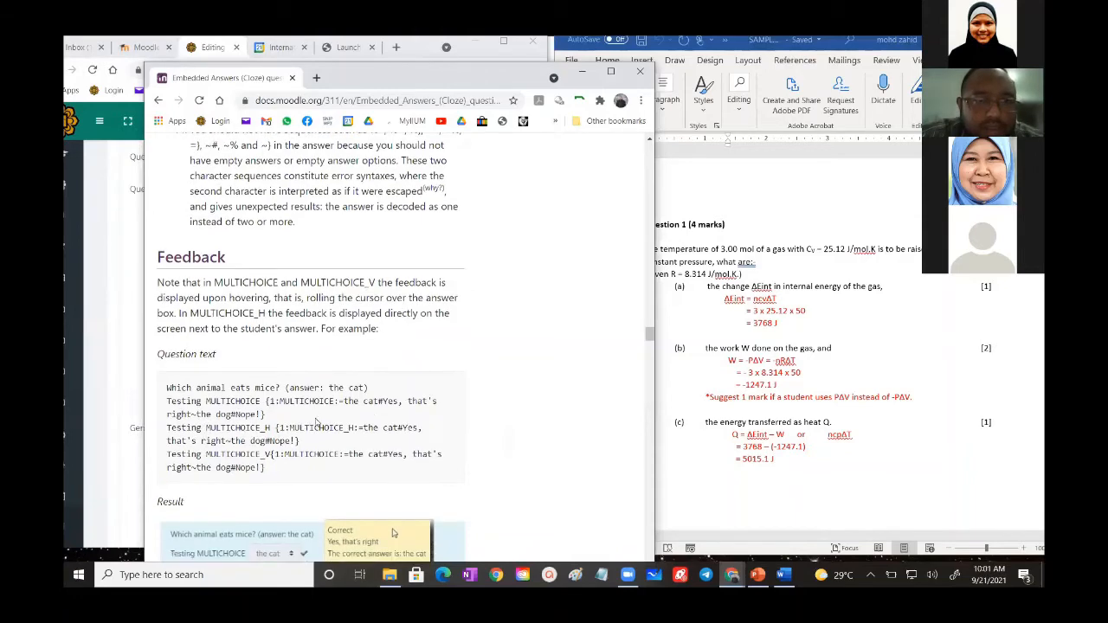
{"action": "scroll", "coordinate": [316, 422], "scroll_direction": "down", "scroll_amount": 3}
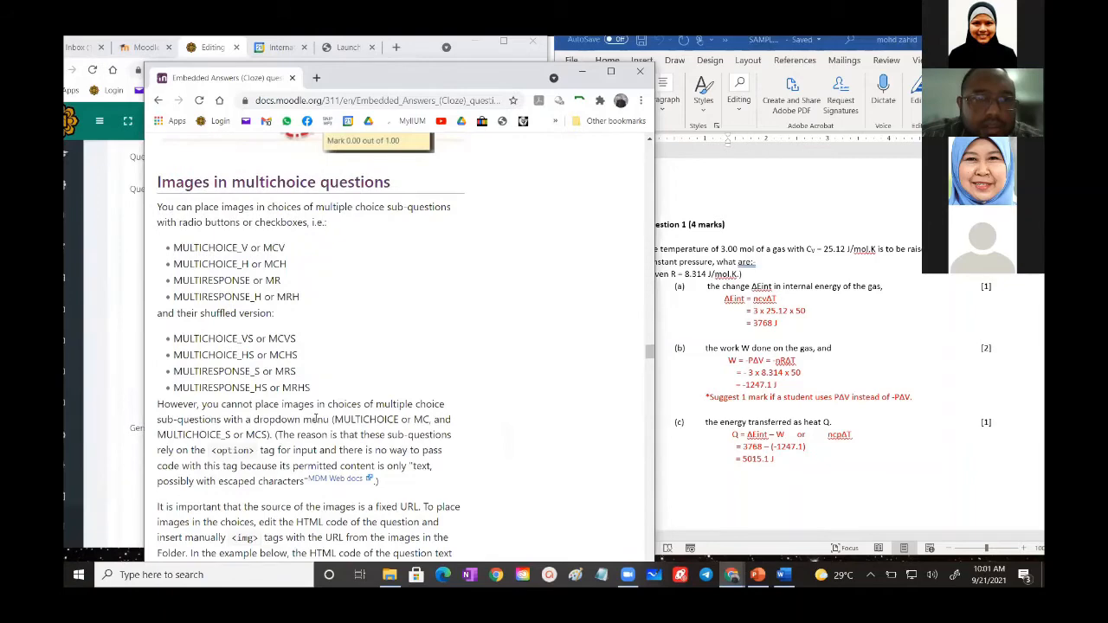
{"action": "scroll", "coordinate": [316, 418], "scroll_direction": "up", "scroll_amount": 8}
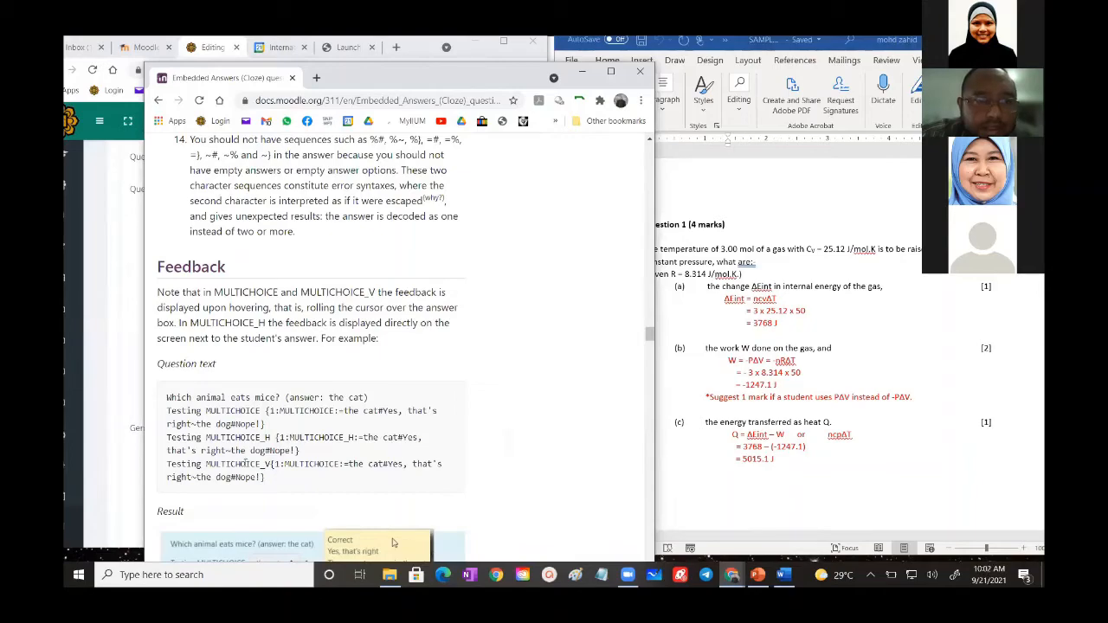
- Examine the detailed syntax explanations and the sample Cloze code, highlighting the vertical multichoice example that starts with 2:MCV
{"action": "scroll", "coordinate": [322, 372], "scroll_direction": "up", "scroll_amount": 3}
{"action": "scroll", "coordinate": [322, 372], "scroll_direction": "up", "scroll_amount": 1}
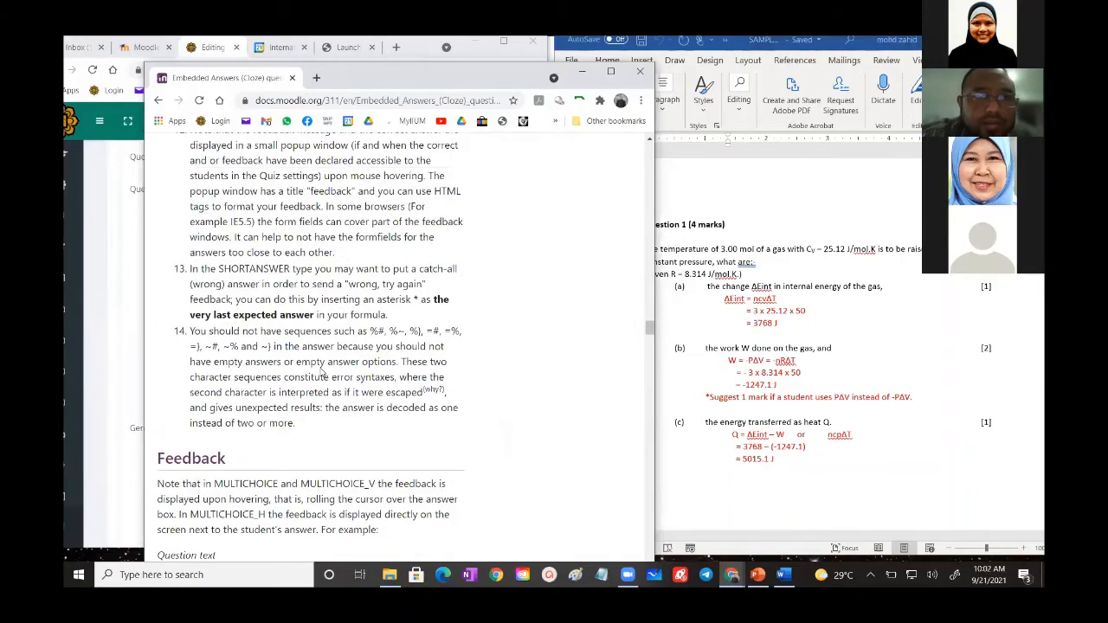
{"action": "scroll", "coordinate": [321, 372], "scroll_direction": "up", "scroll_amount": 10}
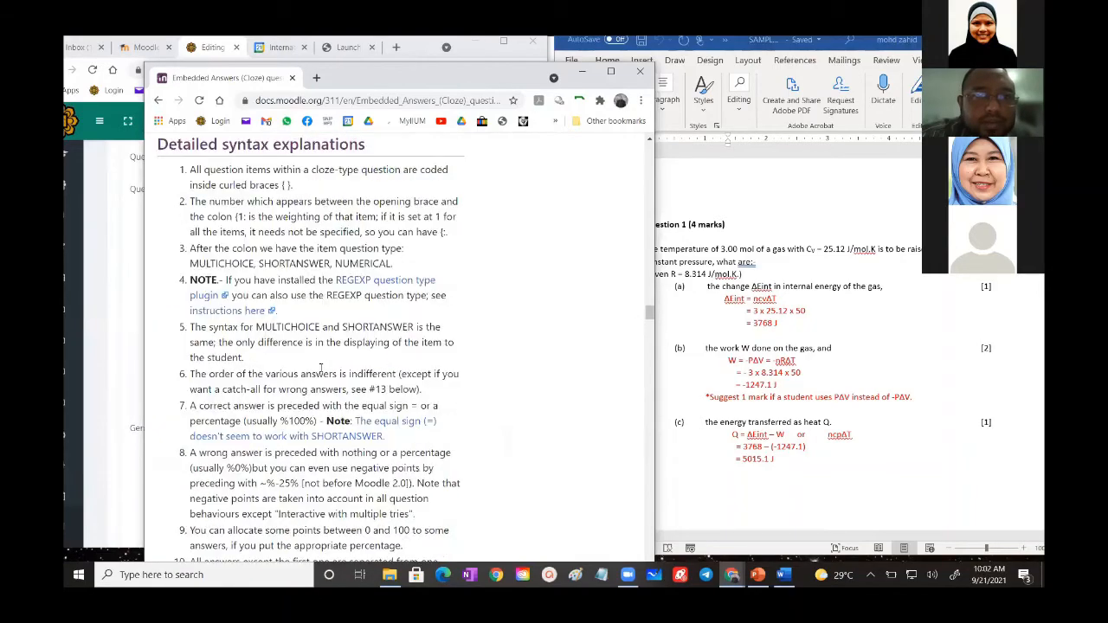
{"action": "scroll", "coordinate": [320, 368], "scroll_direction": "up", "scroll_amount": 15}
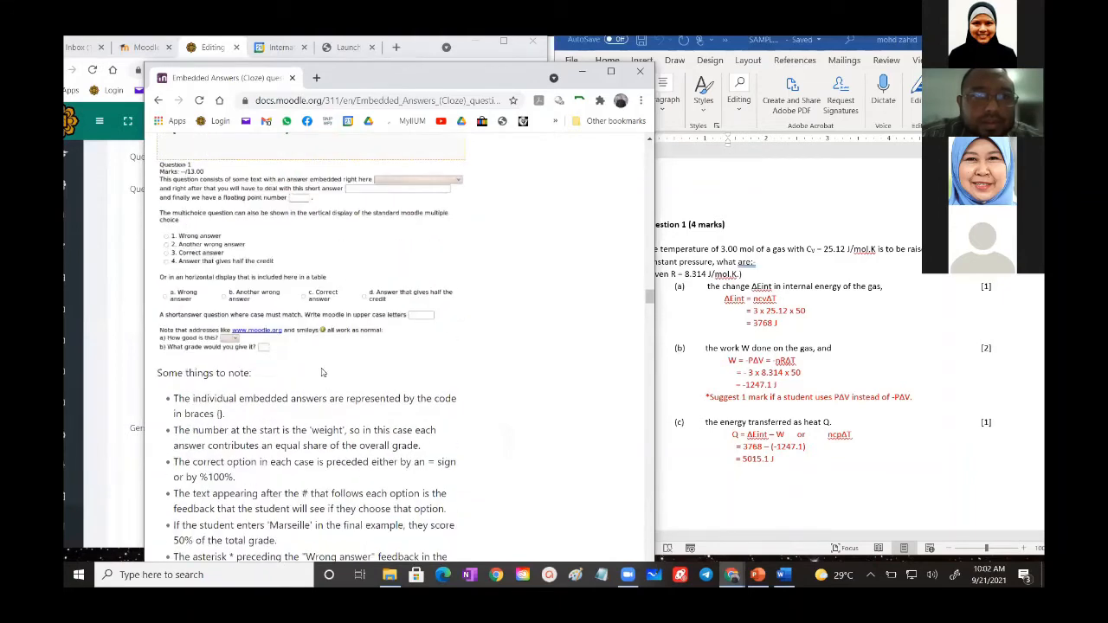
{"action": "scroll", "coordinate": [322, 372], "scroll_direction": "up", "scroll_amount": 10}
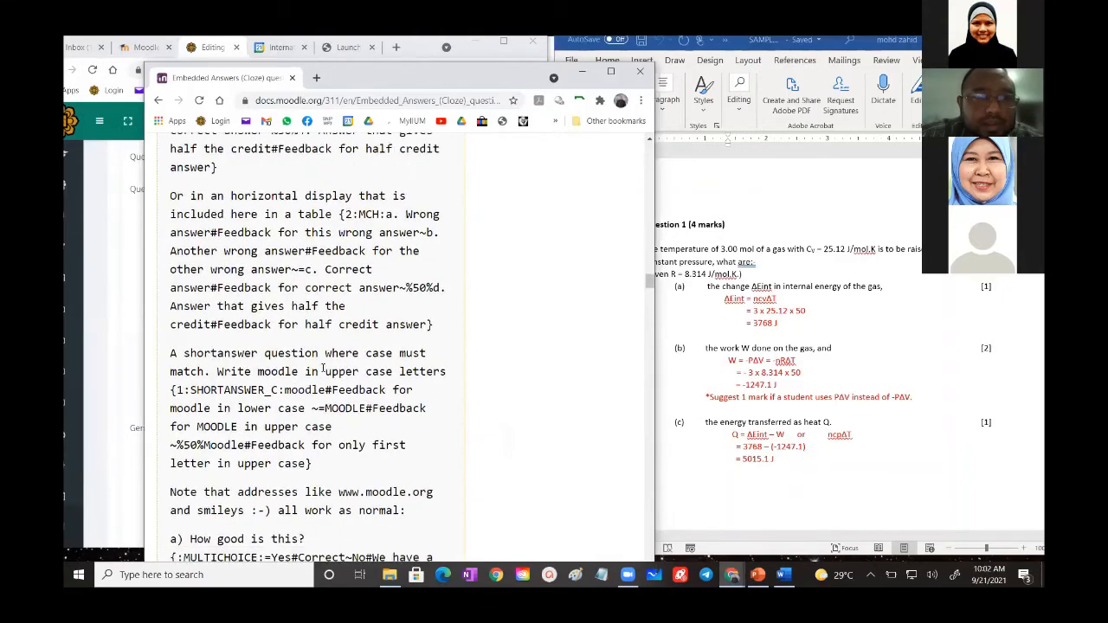
{"action": "scroll", "coordinate": [321, 372], "scroll_direction": "down", "scroll_amount": 1}
{"action": "scroll", "coordinate": [324, 372], "scroll_direction": "up", "scroll_amount": 2}
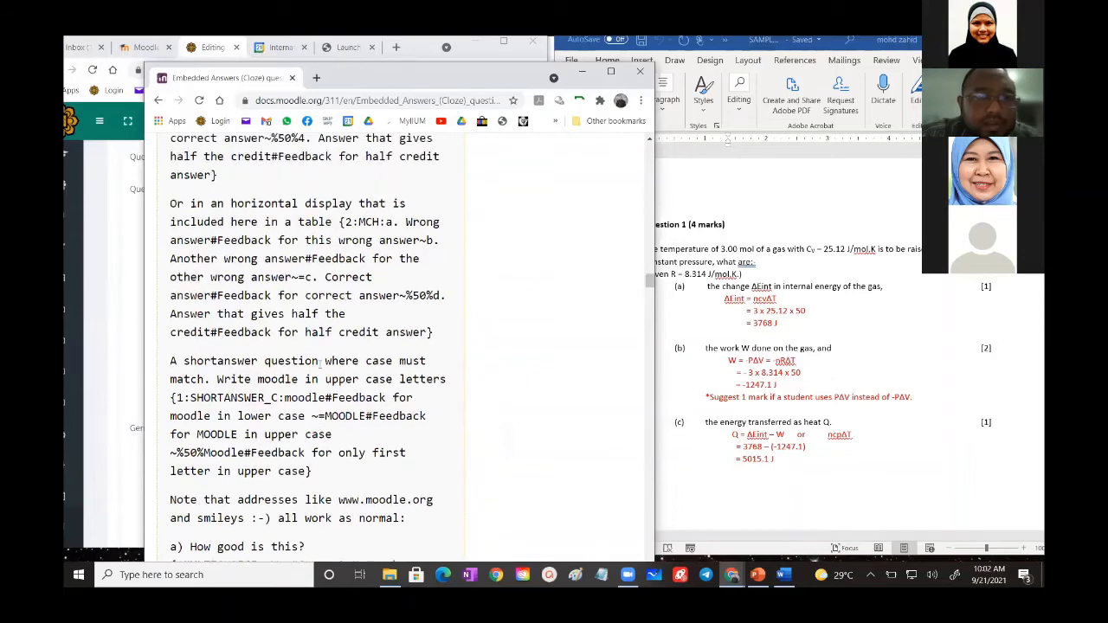
{"action": "scroll", "coordinate": [349, 333], "scroll_direction": "up", "scroll_amount": 3}
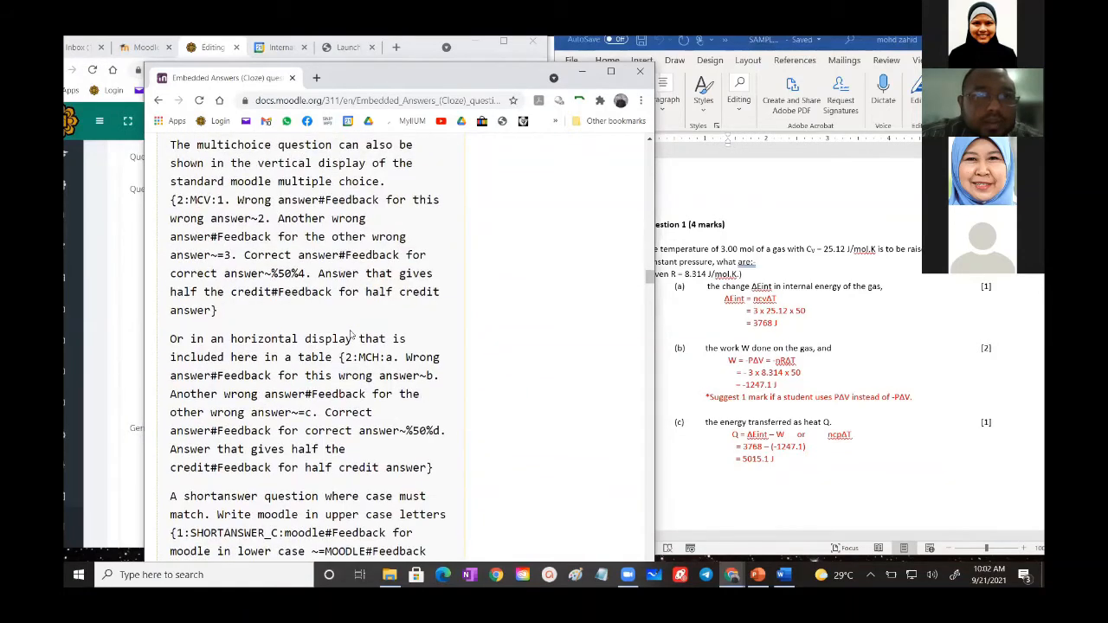
{"action": "scroll", "coordinate": [351, 334], "scroll_direction": "up", "scroll_amount": 2}
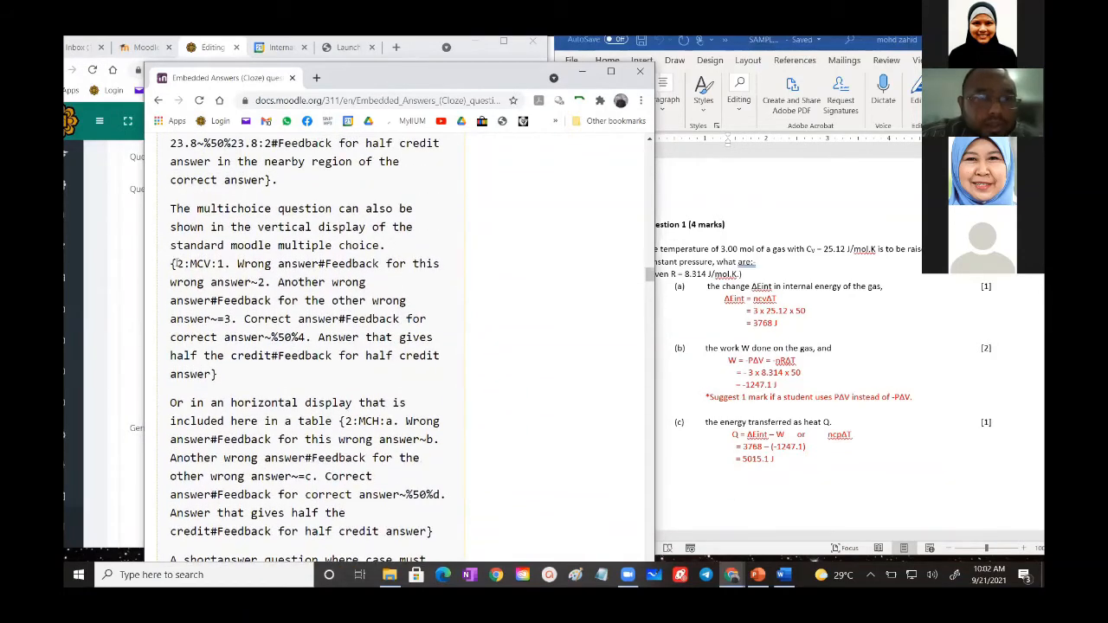
{"action": "left_click_drag", "start_coordinate": [175, 264], "coordinate": [358, 370]}
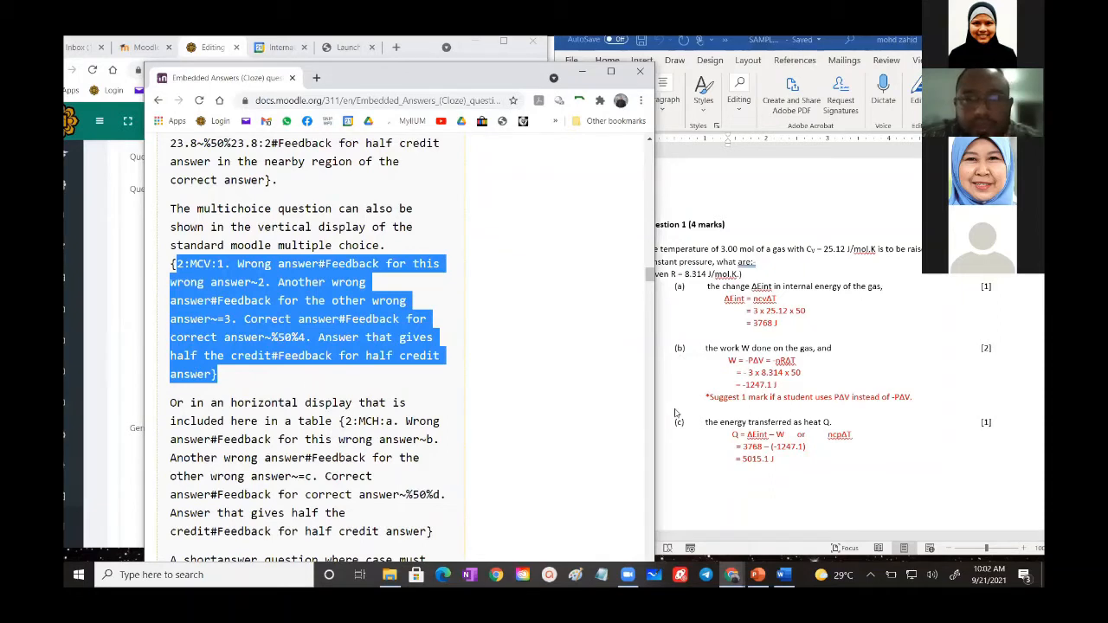
- Back in the question text, remove the space before MCVS so the code reads {1:MCVS:=J~N~W}
{"action": "left_click", "coordinate": [135, 277]}
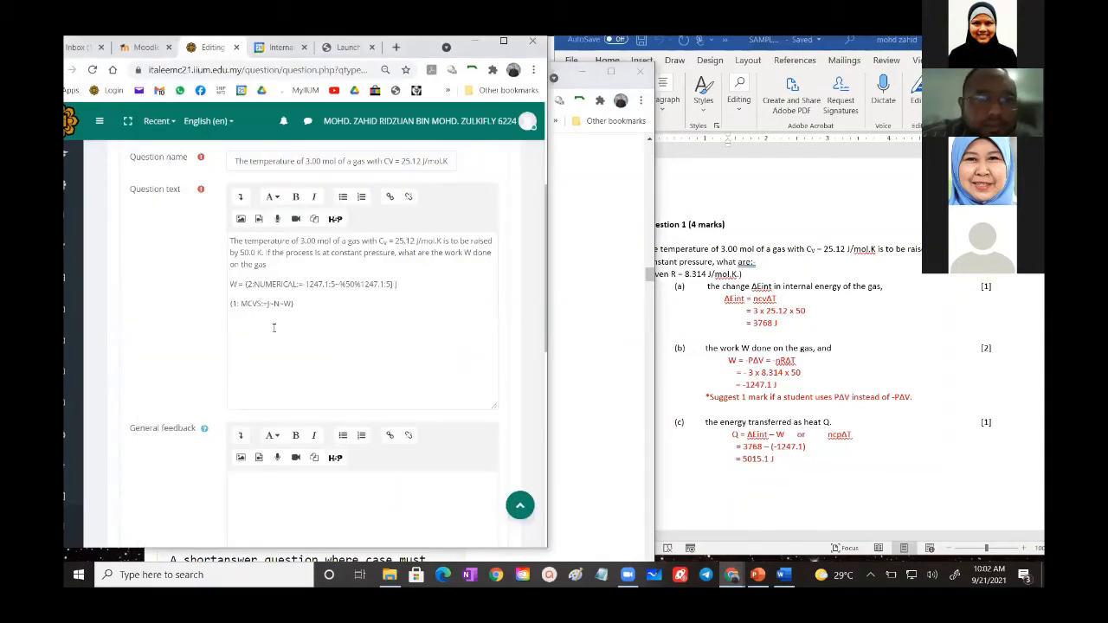
{"action": "left_click", "coordinate": [241, 303]}
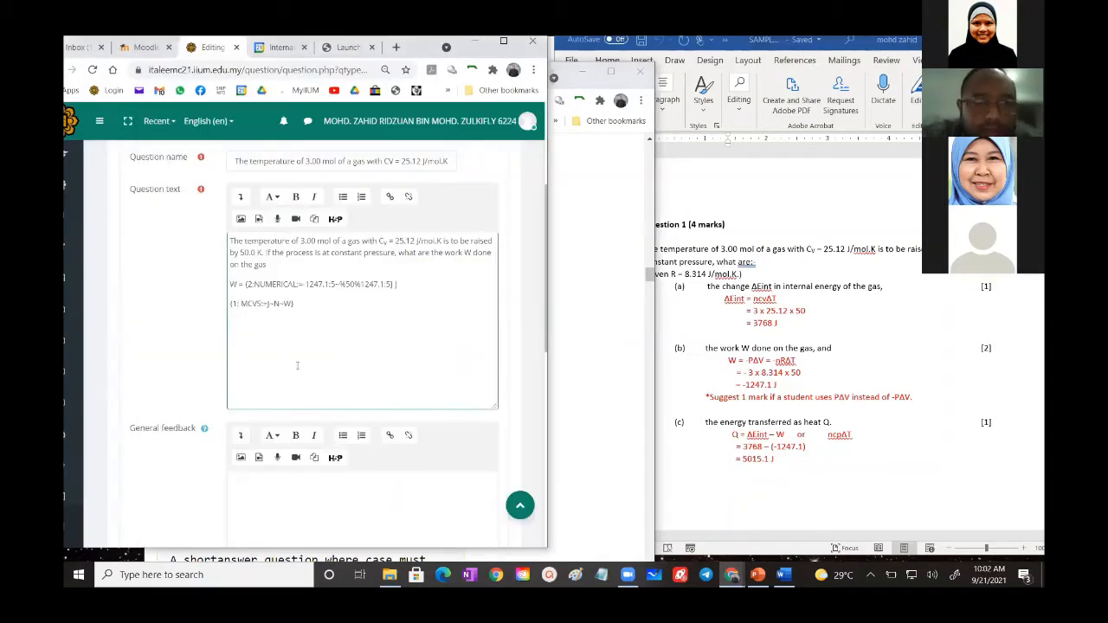
{"action": "key", "text": "Delete"}
{"action": "key", "text": "Delete"}
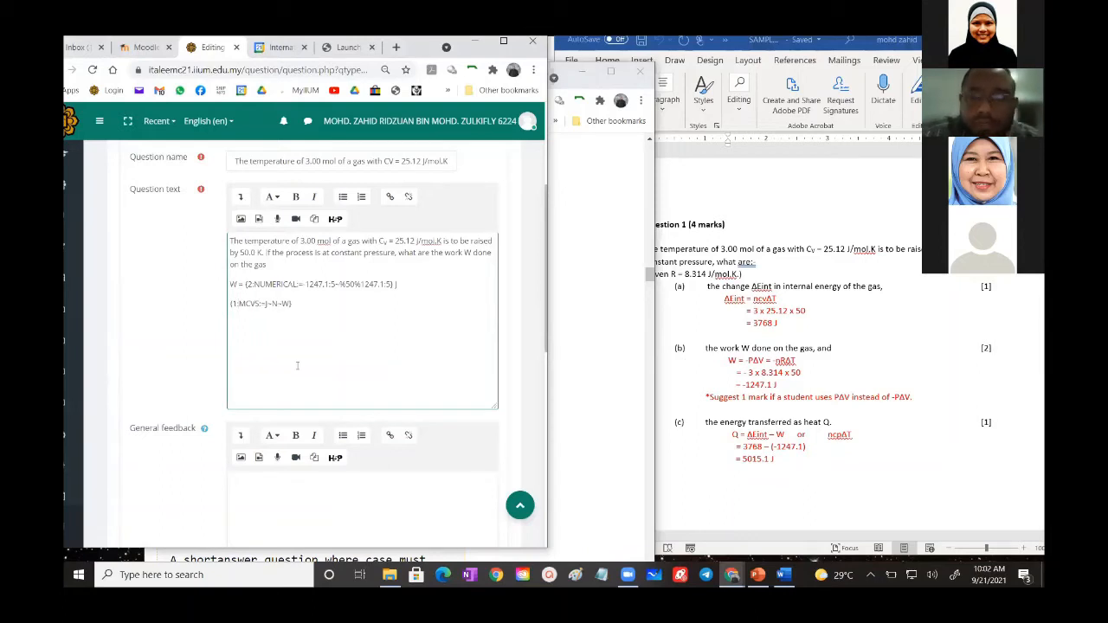
{"action": "key", "text": "Delete"}
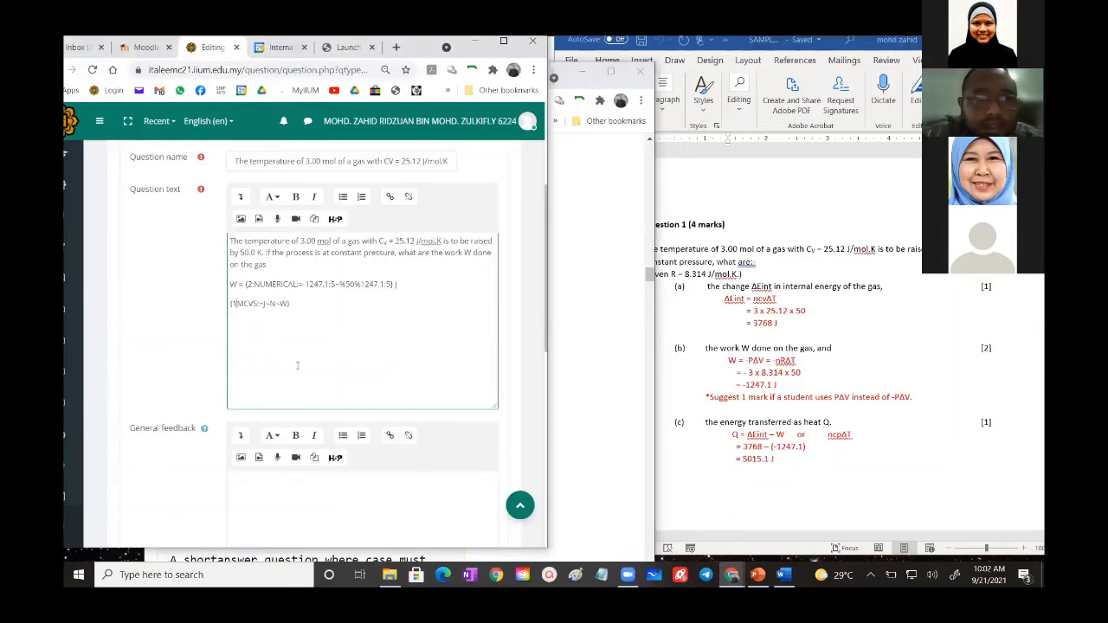
{"action": "type", "text": ":"}
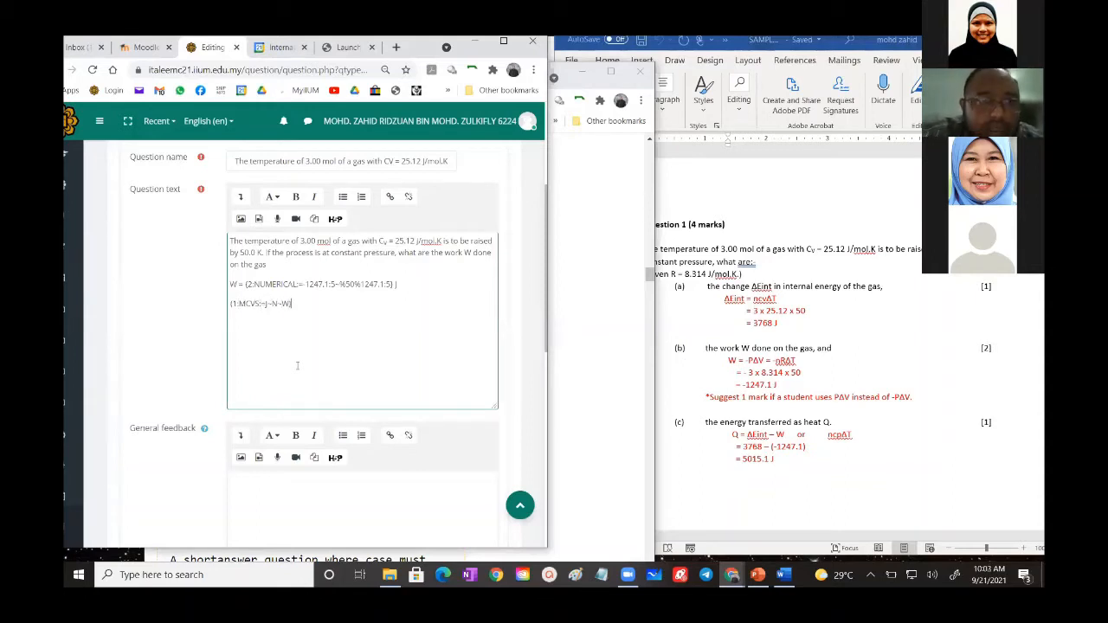
- Save the question with the corrected MCVS code, keep it open for editing, and preview it
{"action": "scroll", "coordinate": [297, 365], "scroll_direction": "down", "scroll_amount": 15}
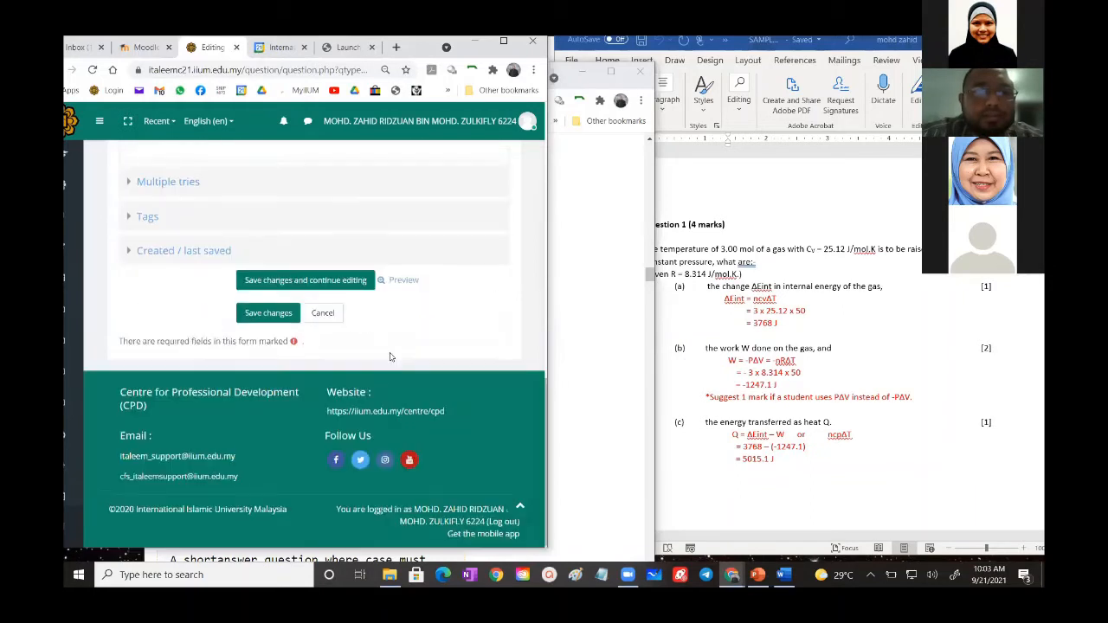
{"action": "left_click", "coordinate": [353, 276]}
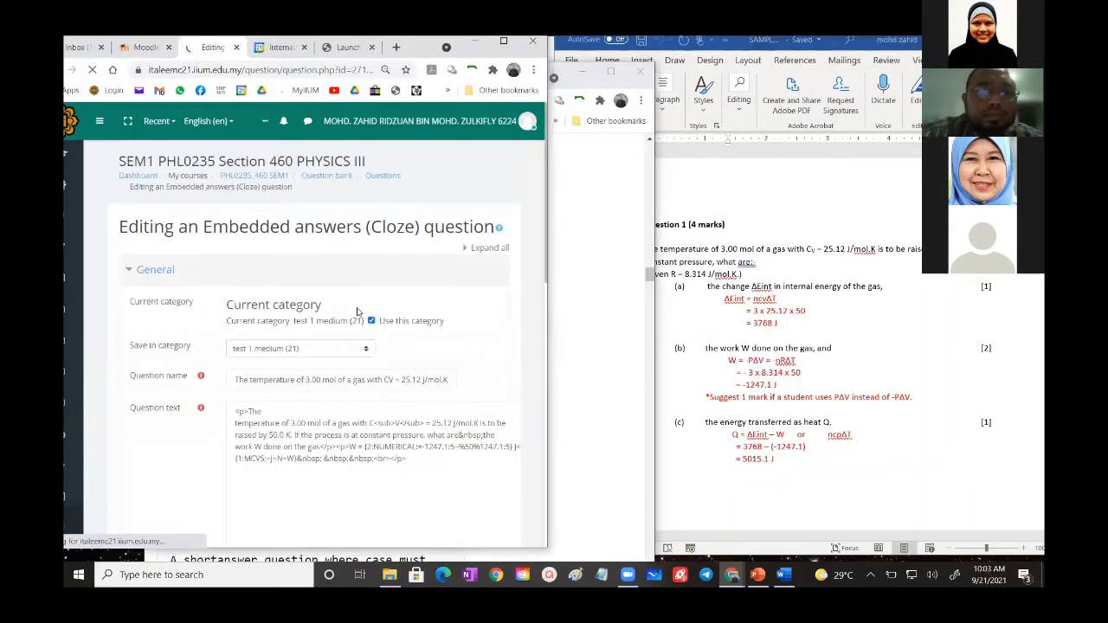
{"action": "scroll", "coordinate": [357, 311], "scroll_direction": "down", "scroll_amount": 3}
{"action": "scroll", "coordinate": [357, 312], "scroll_direction": "down", "scroll_amount": 5}
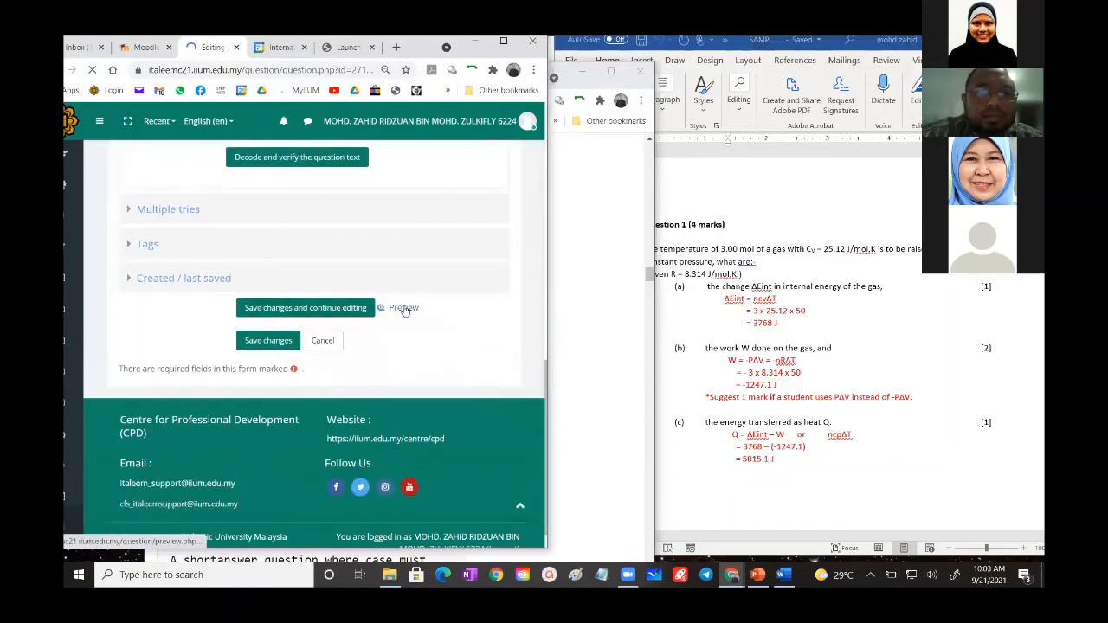
{"action": "left_click", "coordinate": [403, 308]}
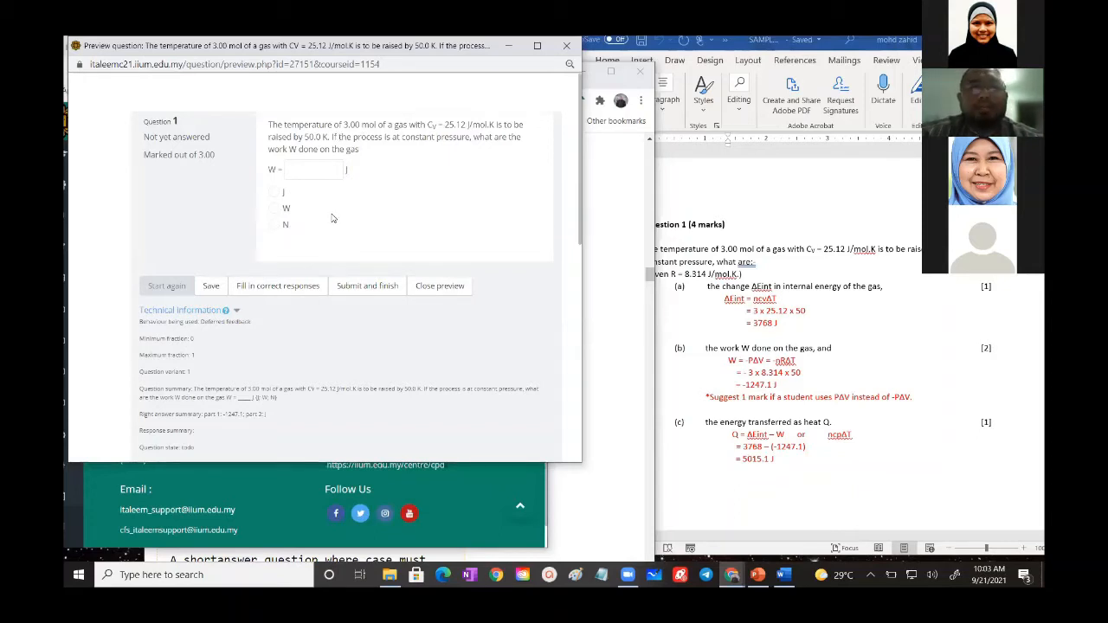
- Test the previewed question by answering W with -1247.1, leaving the unit choice unselected, then submit and finish the attempt
{"action": "left_click", "coordinate": [306, 168]}
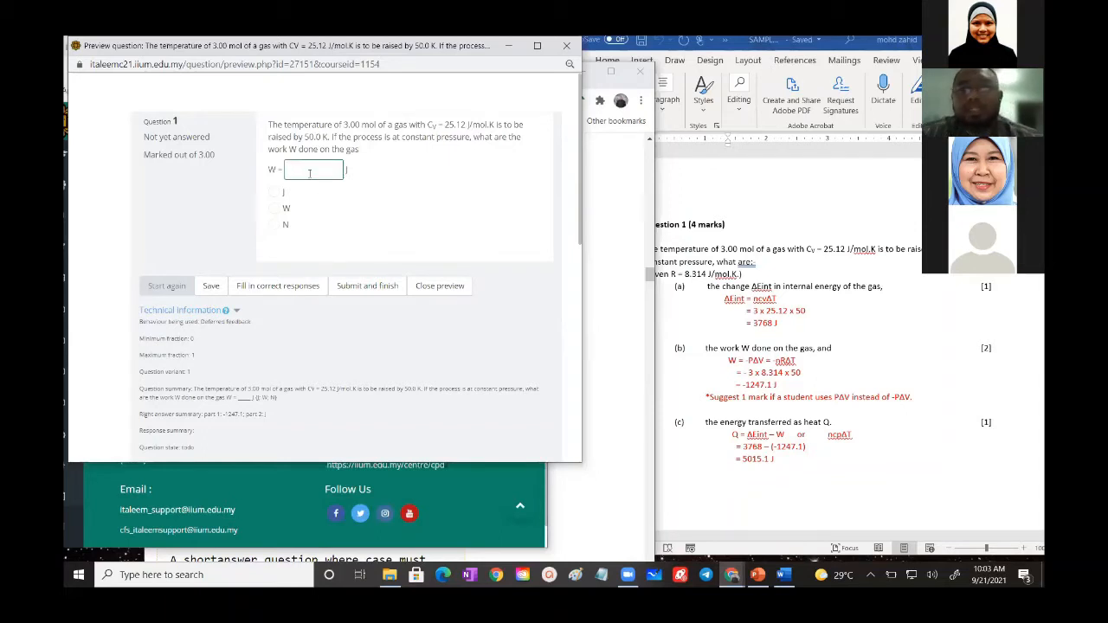
{"action": "type", "text": "-12"}
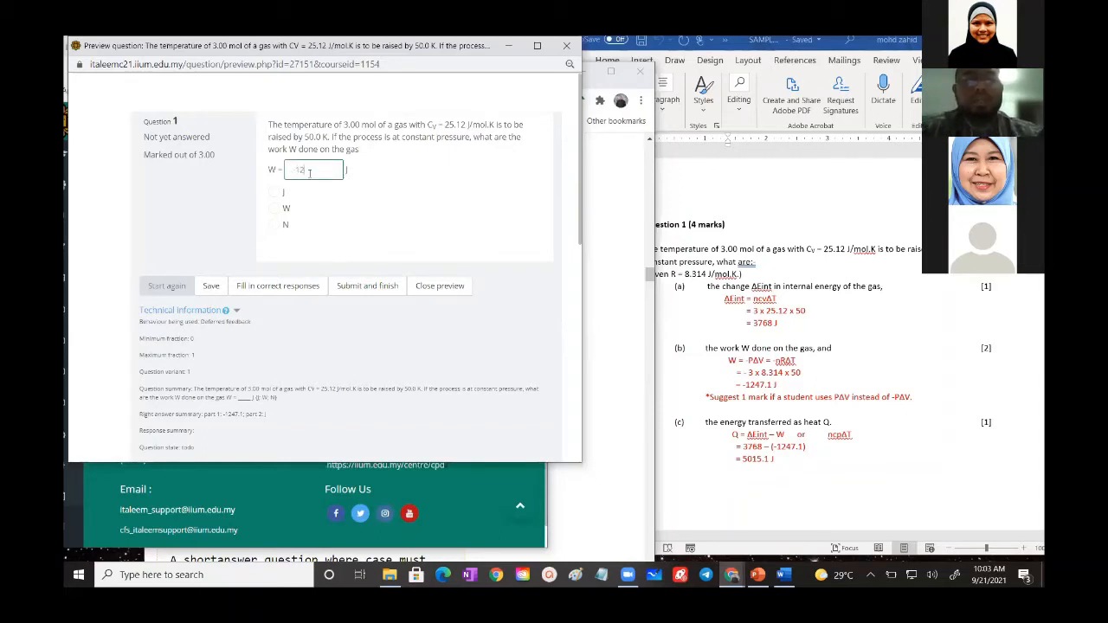
{"action": "type", "text": "47"}
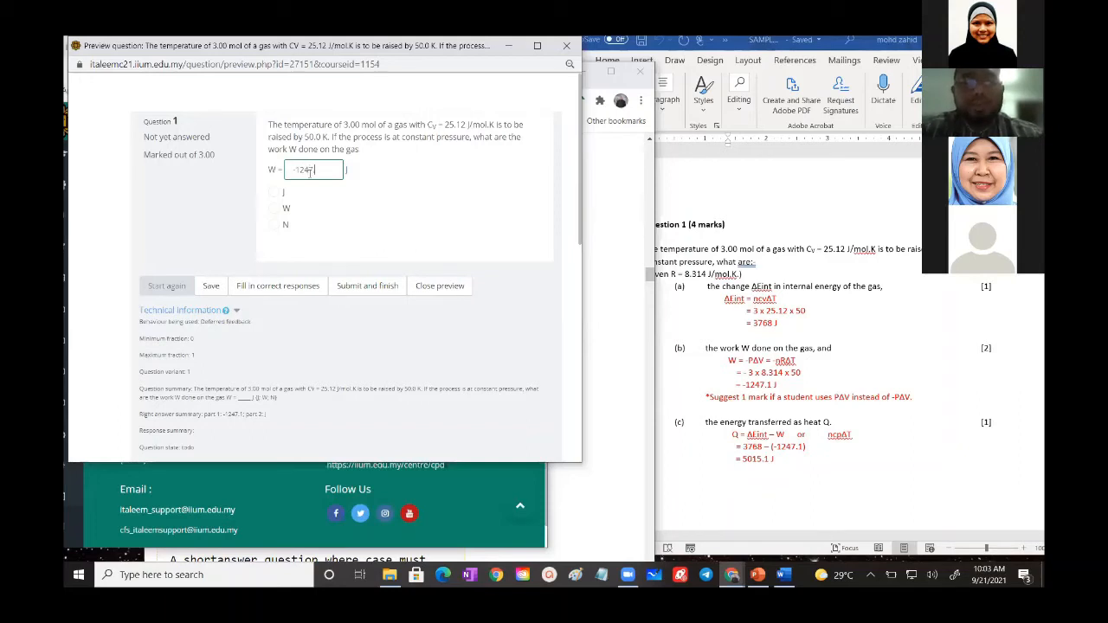
{"action": "type", "text": ".1"}
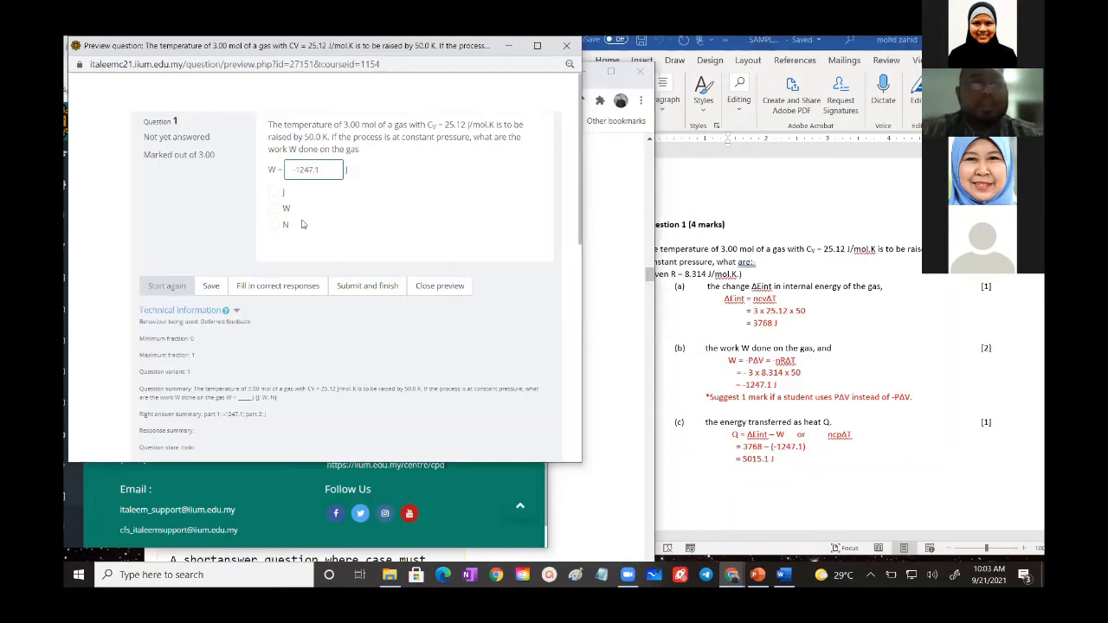
{"action": "left_click", "coordinate": [352, 287]}
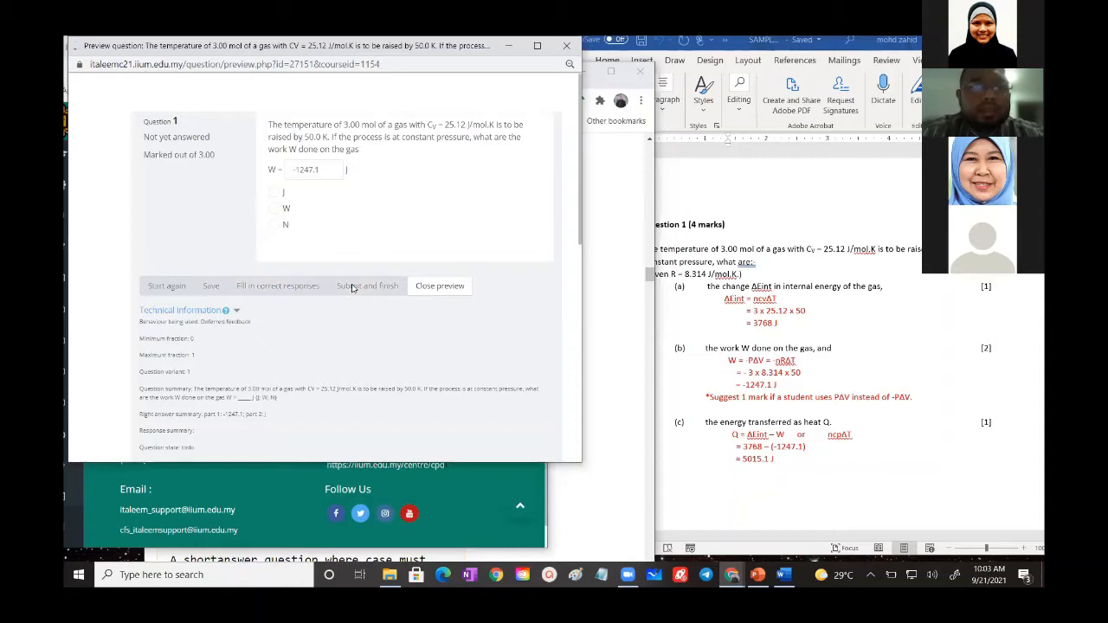
{"action": "mouse_move", "coordinate": [333, 173]}
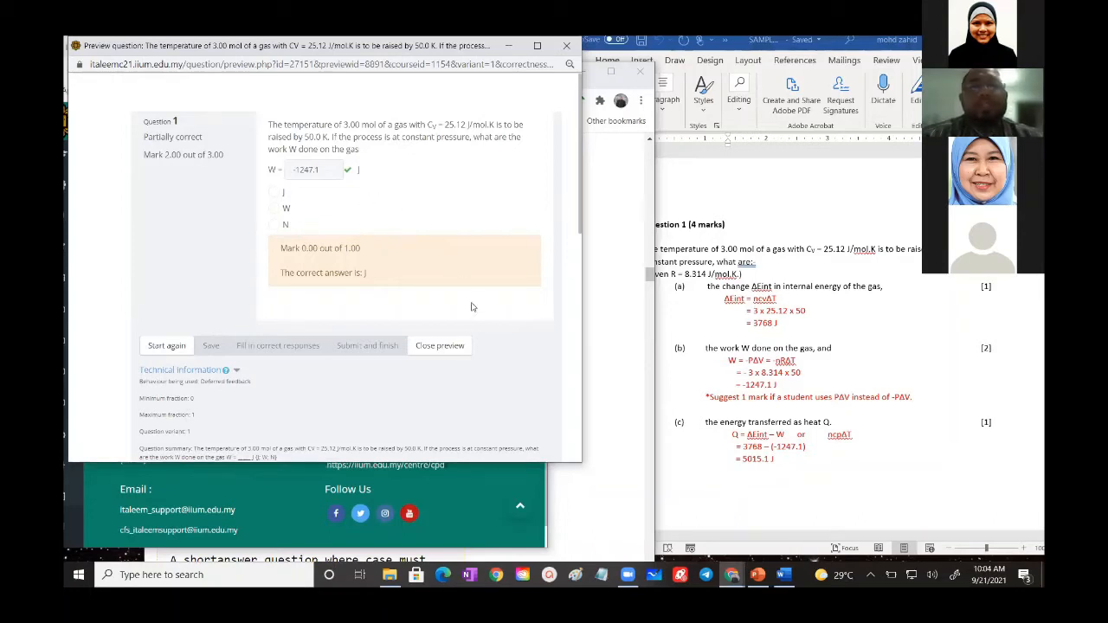
- Close the question preview and save the Cloze question, returning to the question bank list
{"action": "left_click", "coordinate": [456, 349]}
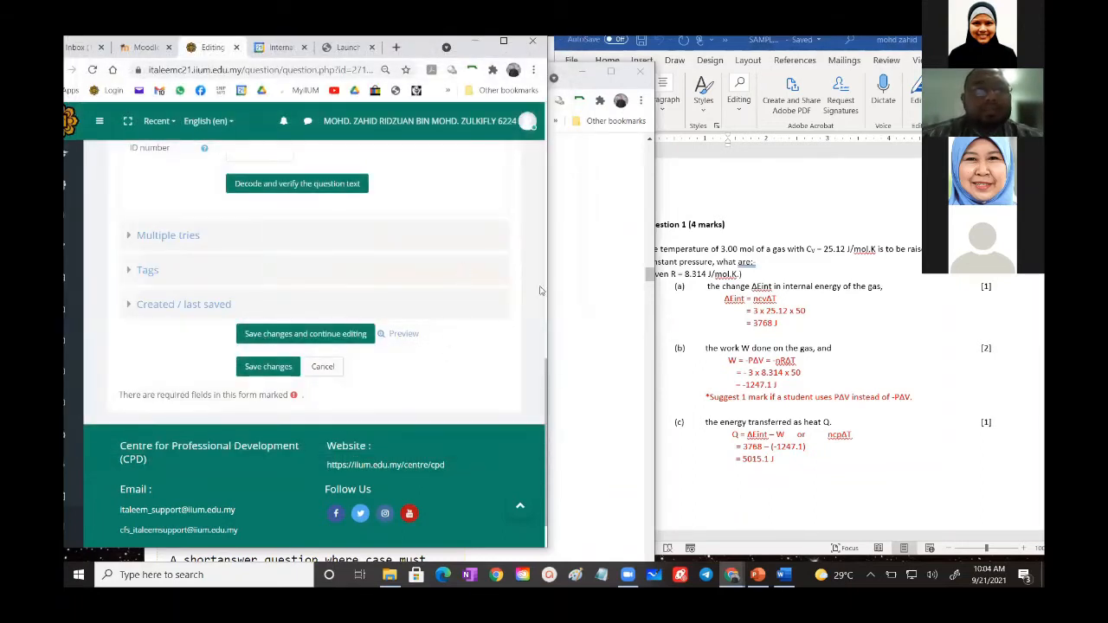
{"action": "left_click", "coordinate": [269, 366]}
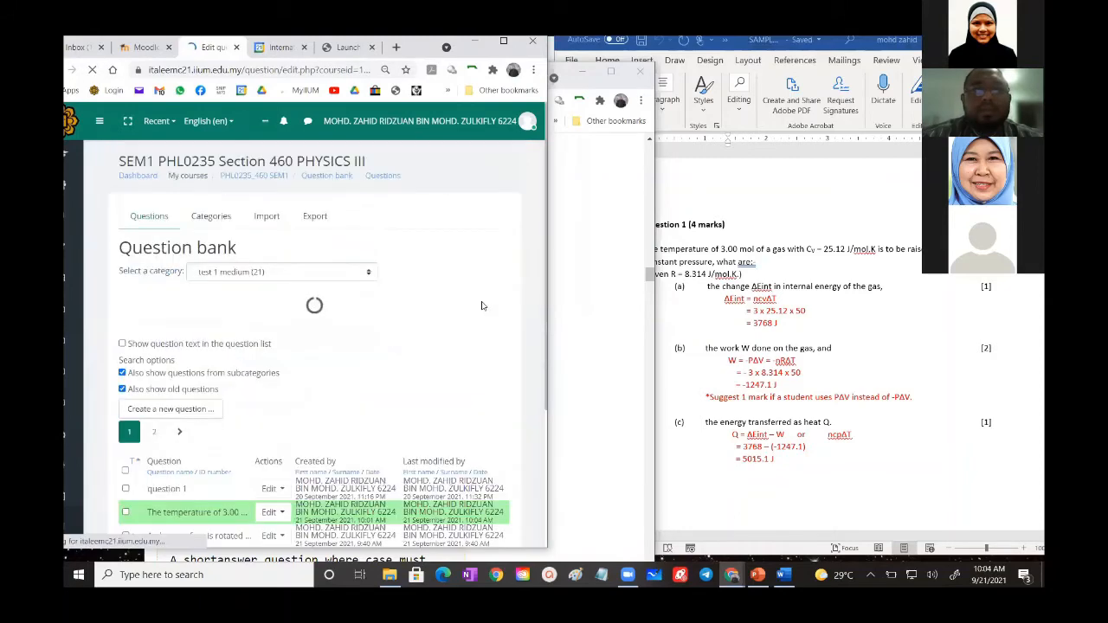
{"action": "scroll", "coordinate": [479, 303], "scroll_direction": "down", "scroll_amount": 3}
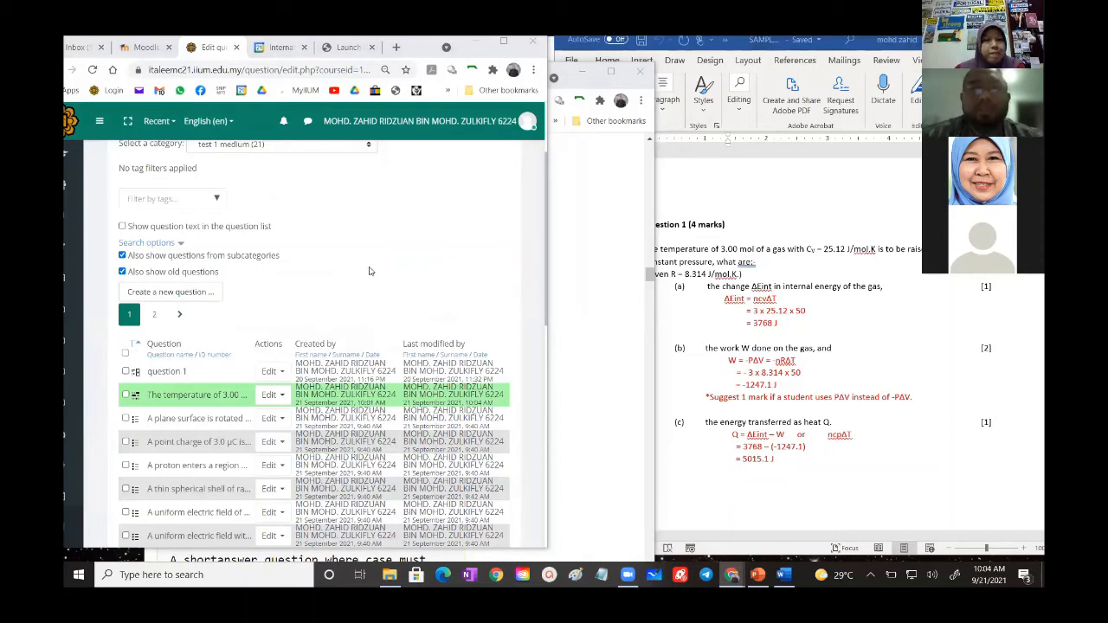
- Switch to the SAMPLE CALCULATED document in Word, maximize it, and examine the second-page version with the {mol}, {Cv} and {Tk} wildcard formulas
{"action": "left_click", "coordinate": [742, 196]}
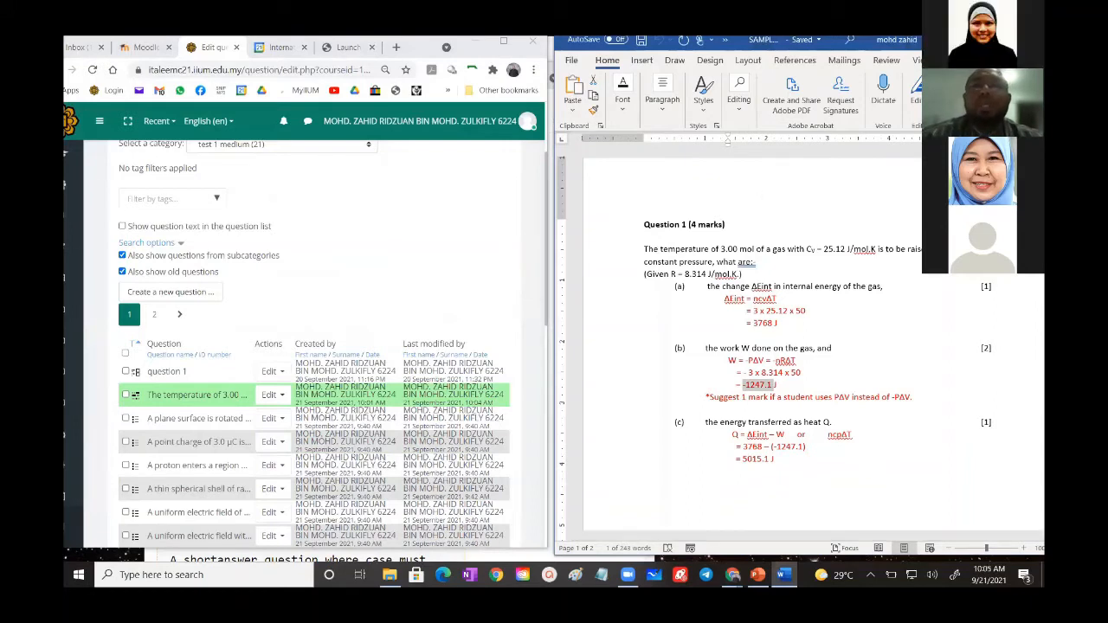
{"action": "left_click", "coordinate": [1001, 41]}
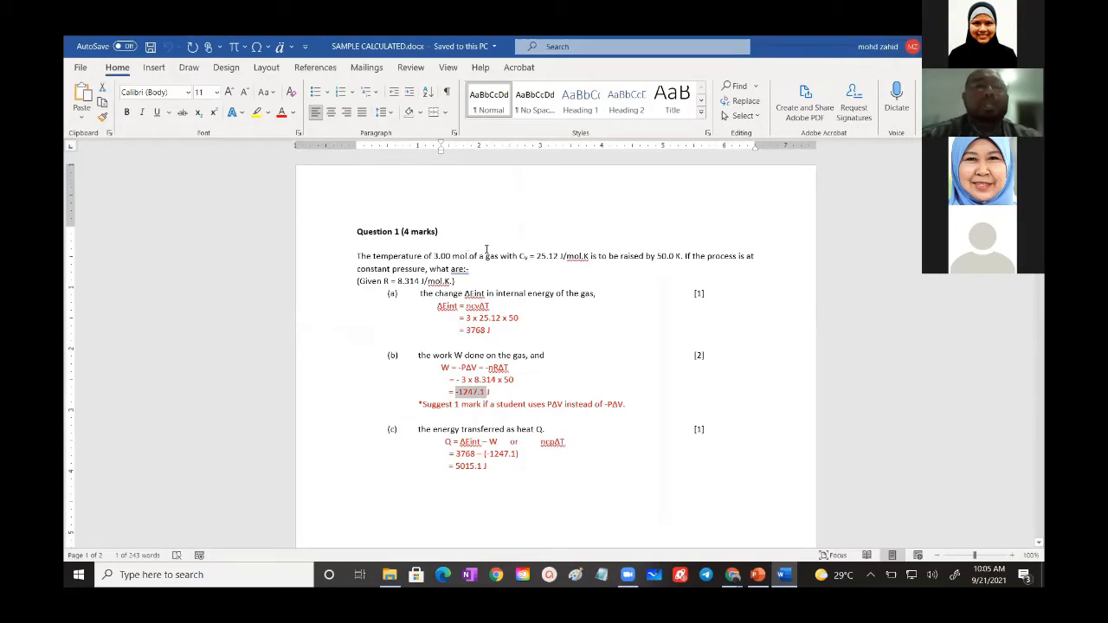
{"action": "left_click", "coordinate": [487, 244]}
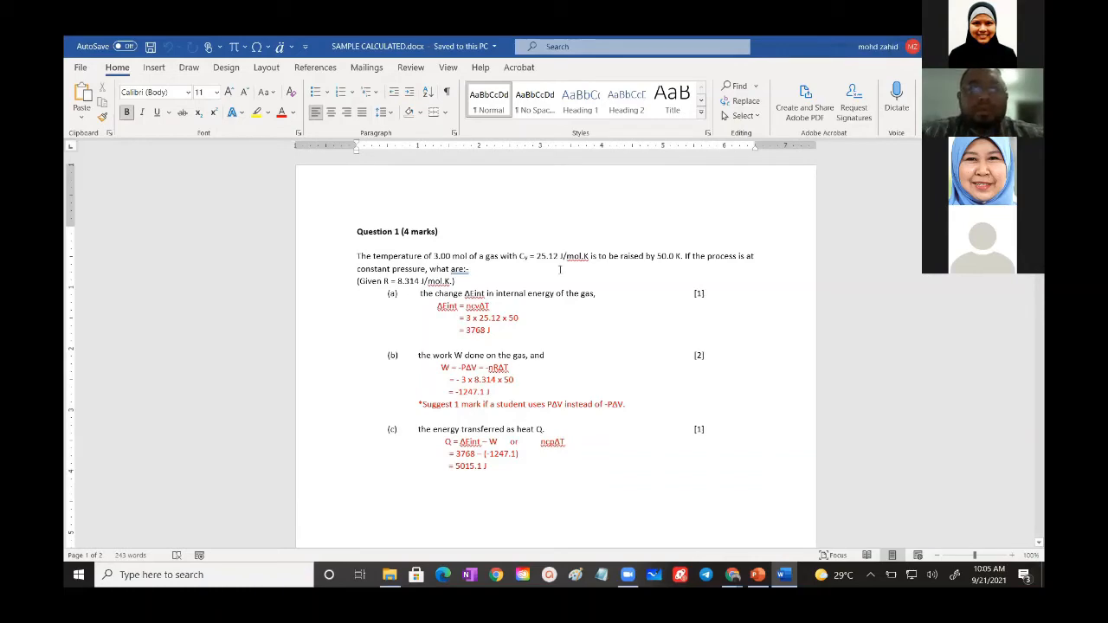
{"action": "scroll", "coordinate": [559, 269], "scroll_direction": "down", "scroll_amount": 10}
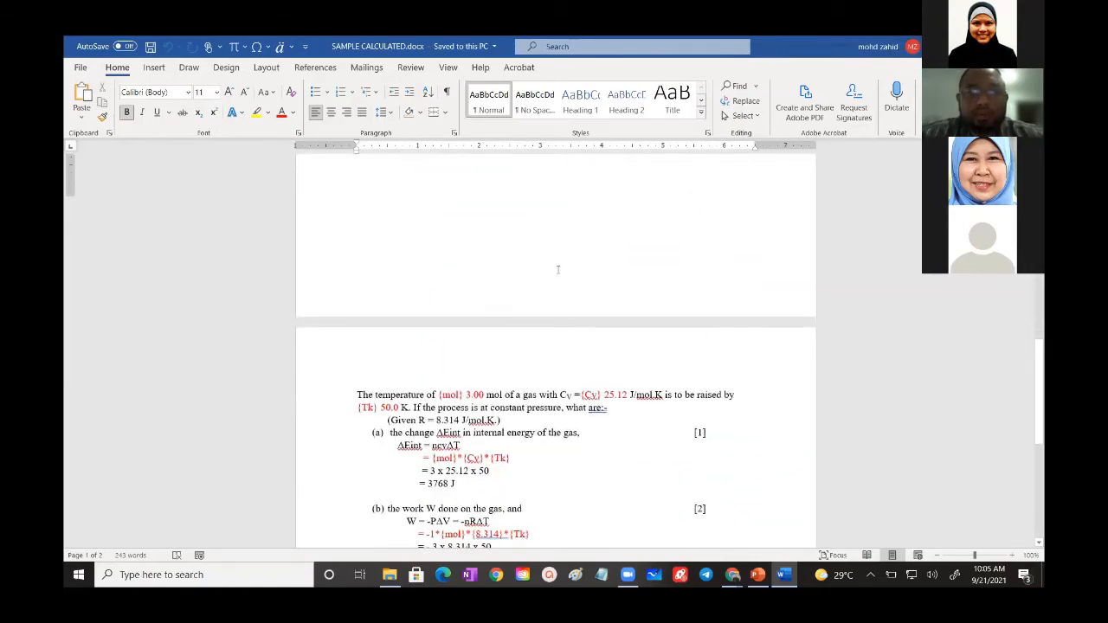
{"action": "scroll", "coordinate": [559, 269], "scroll_direction": "down", "scroll_amount": 5}
{"action": "scroll", "coordinate": [566, 246], "scroll_direction": "up", "scroll_amount": 1}
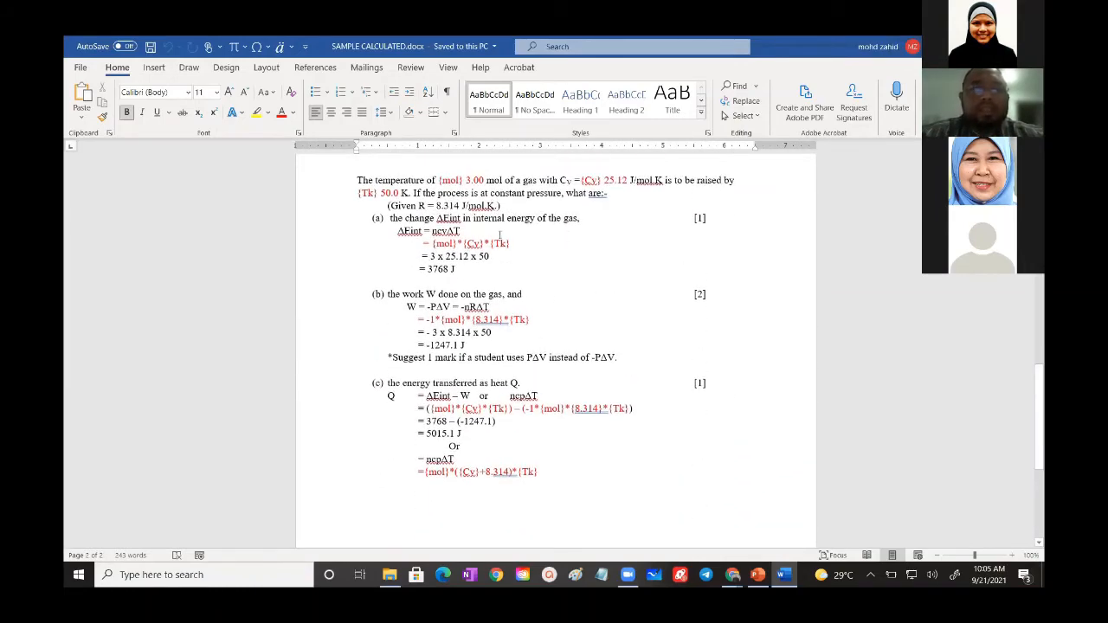
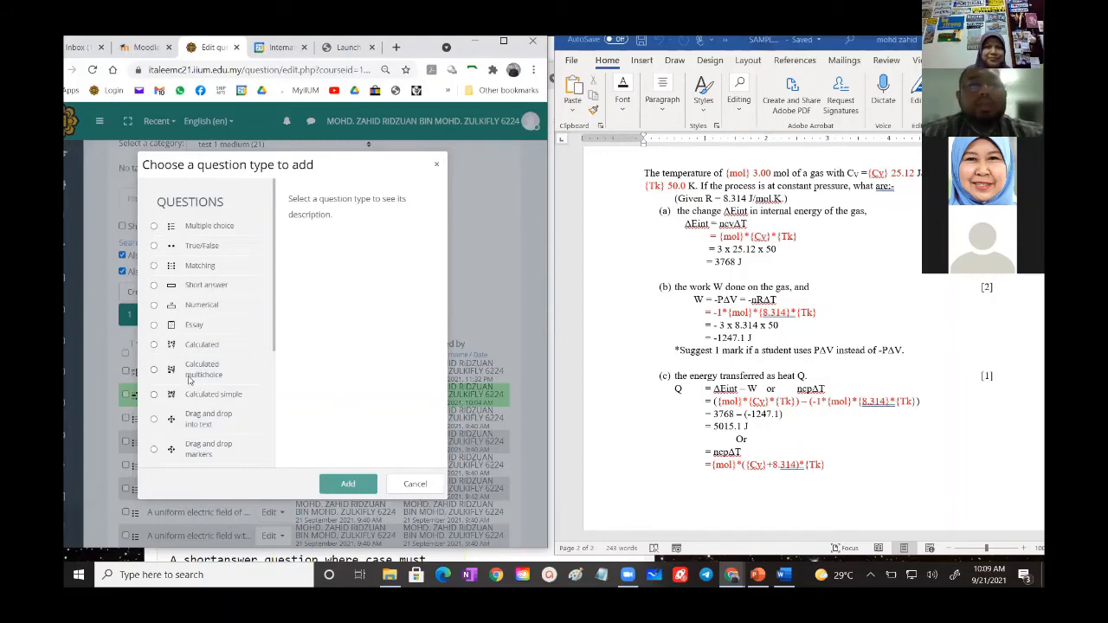
- Add a Calculated question to the test 1 medium category and name it QUESTION 1A
{"action": "left_click", "coordinate": [154, 344]}
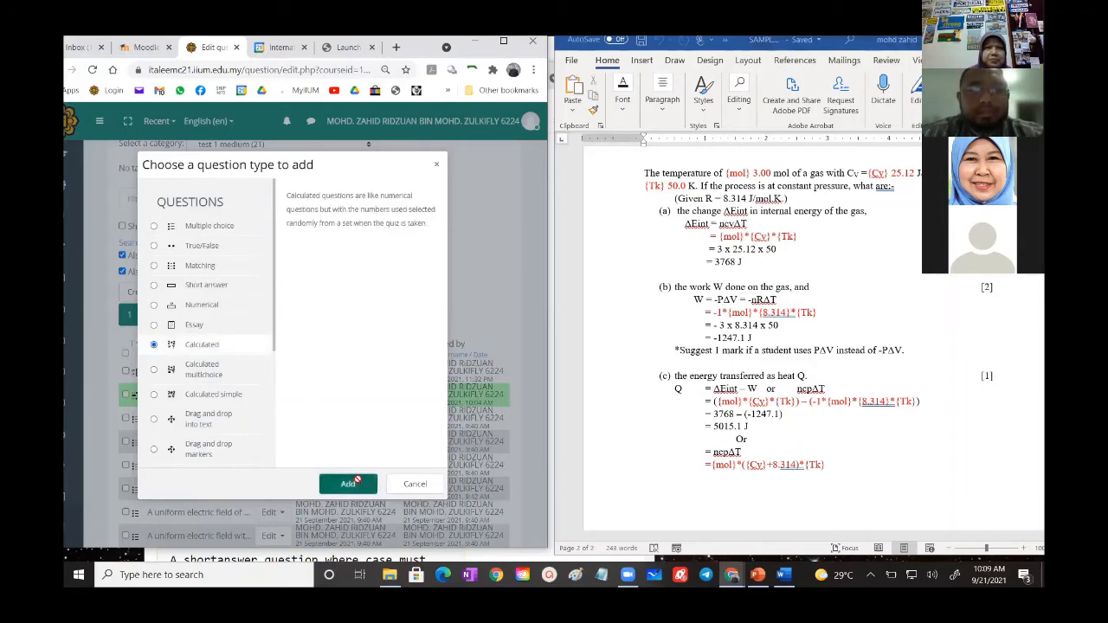
{"action": "left_click", "coordinate": [353, 482]}
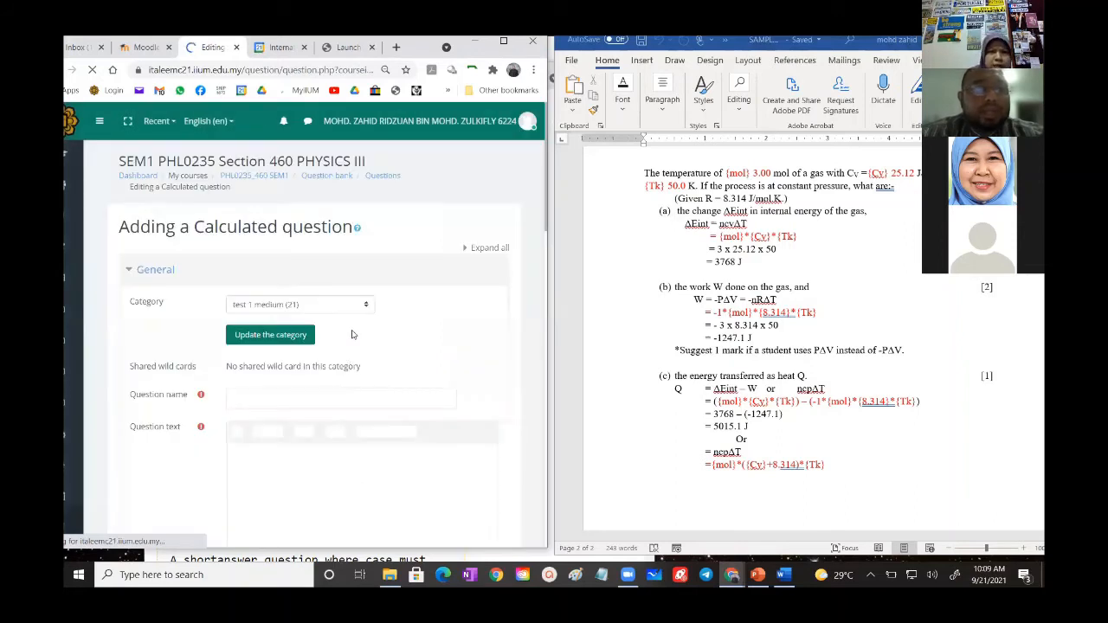
{"action": "scroll", "coordinate": [351, 338], "scroll_direction": "down", "scroll_amount": 1}
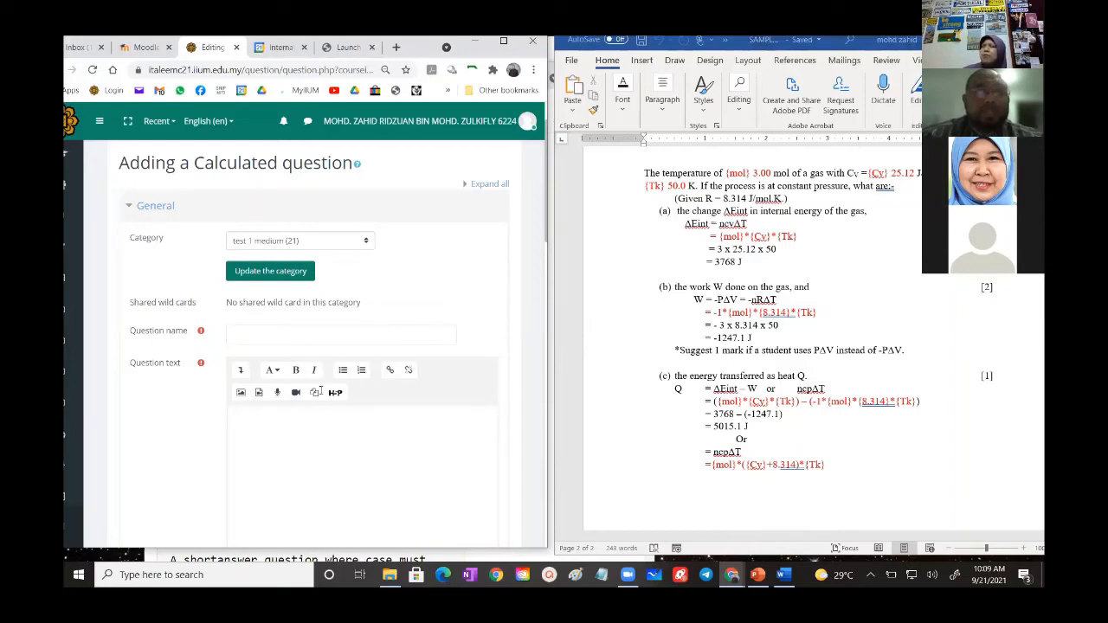
{"action": "left_click", "coordinate": [250, 334]}
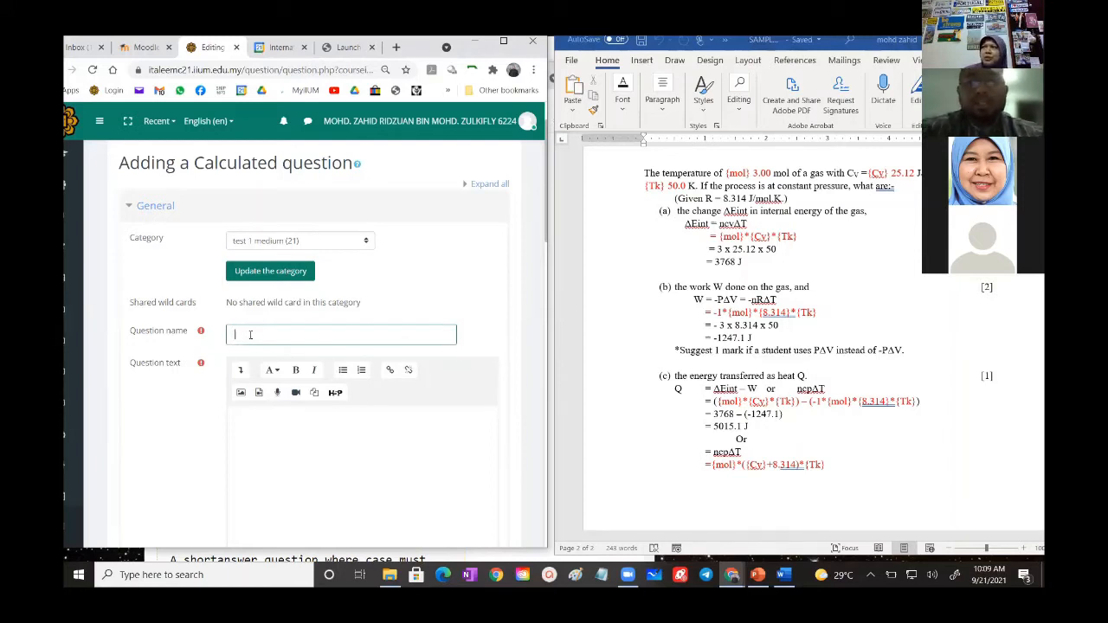
{"action": "type", "text": "QUE"}
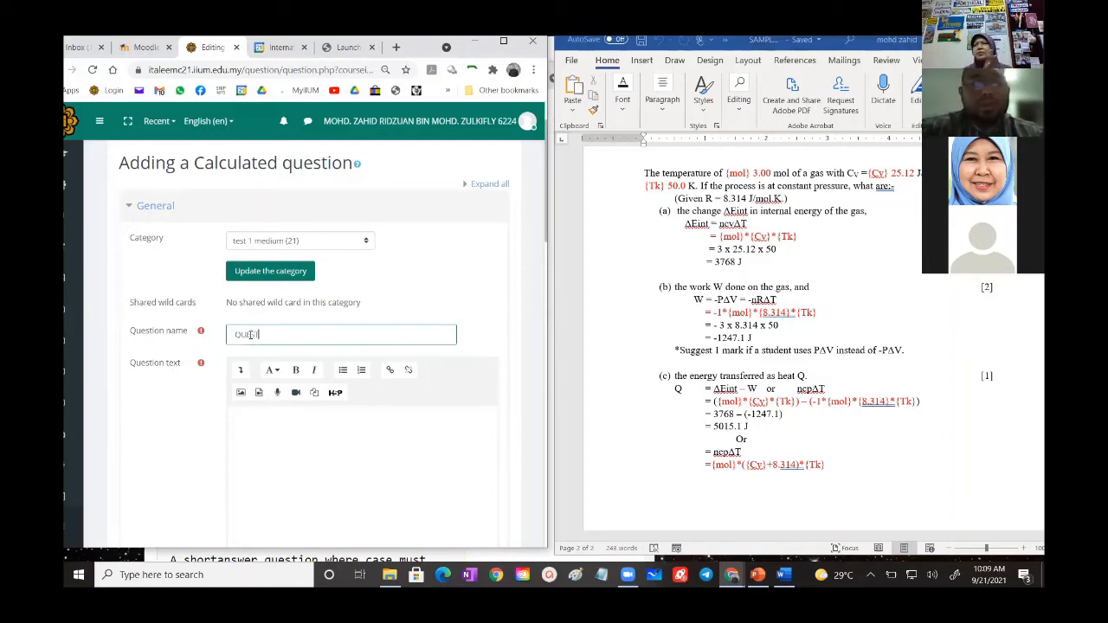
{"action": "type", "text": "STION 1"}
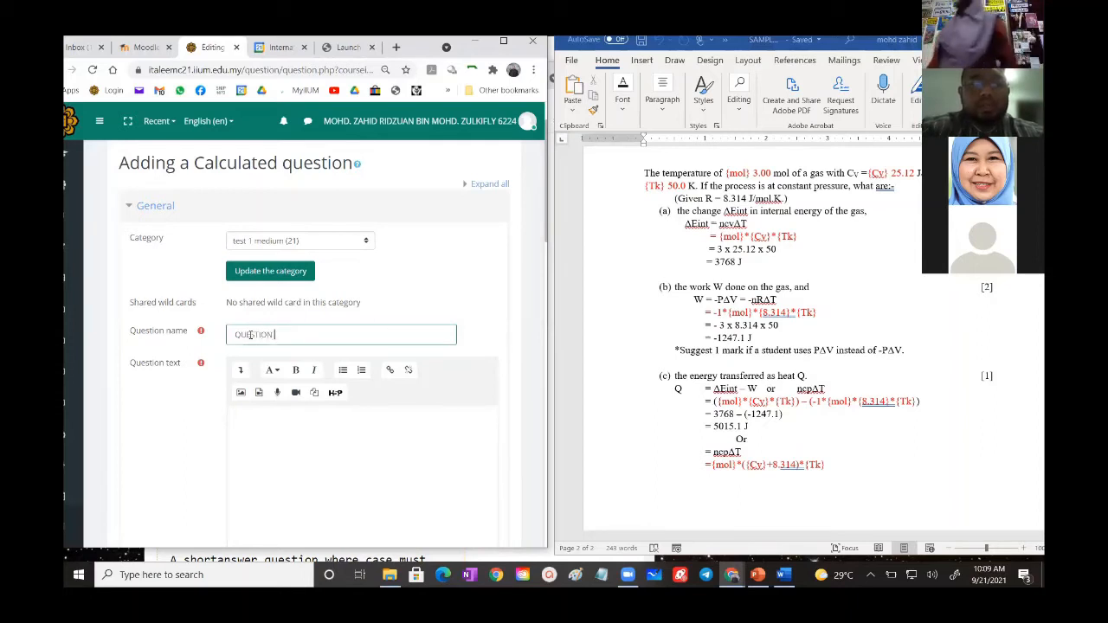
{"action": "type", "text": "A"}
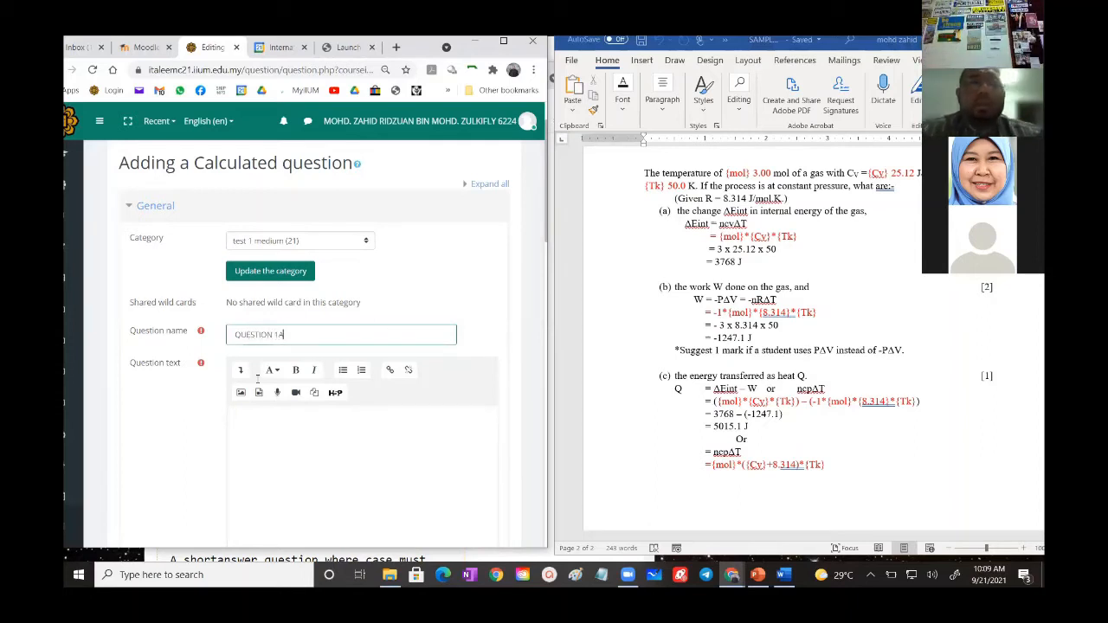
- Copy the question stem, including the Given R line, from the Word document and paste it into the question text
{"action": "left_click", "coordinate": [320, 451]}
{"action": "scroll", "coordinate": [320, 451], "scroll_direction": "down", "scroll_amount": 2}
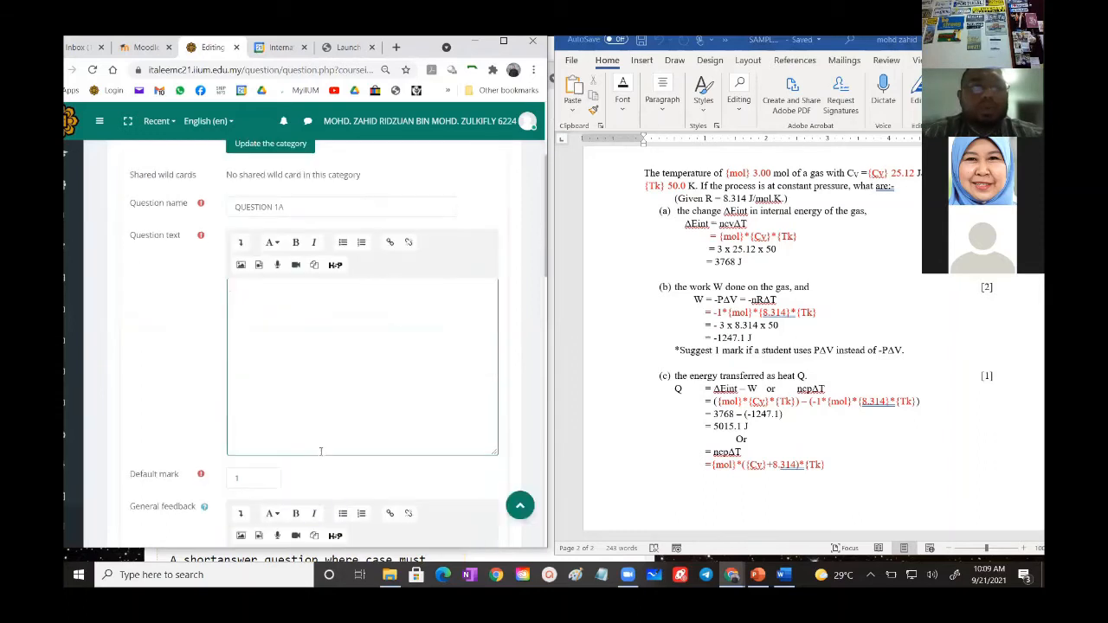
{"action": "scroll", "coordinate": [320, 451], "scroll_direction": "up", "scroll_amount": 1}
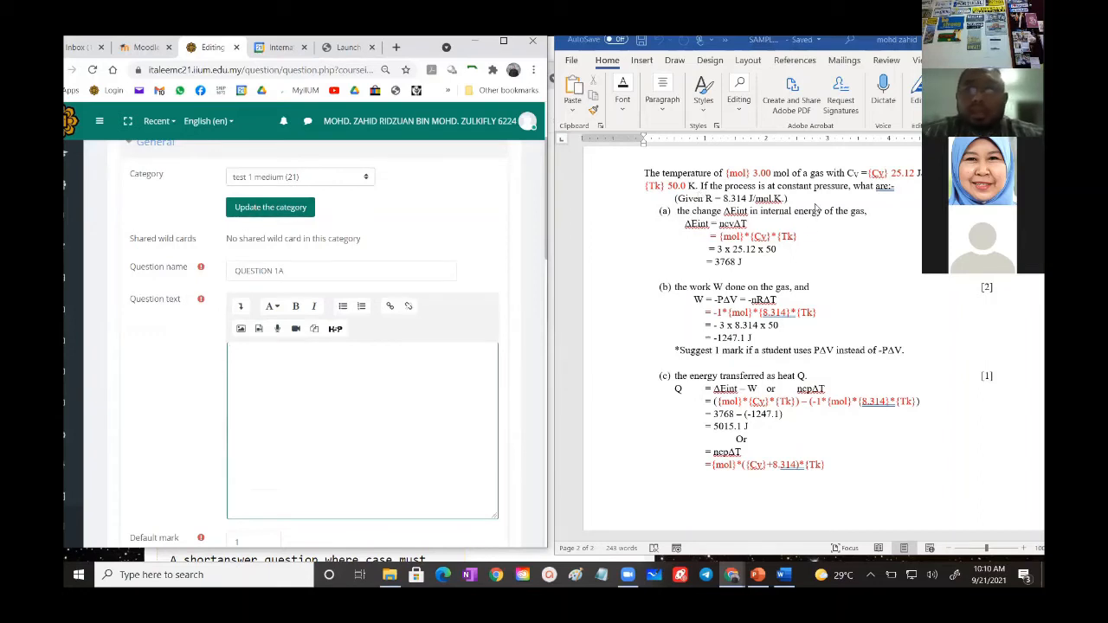
{"action": "left_click_drag", "start_coordinate": [801, 199], "coordinate": [645, 174]}
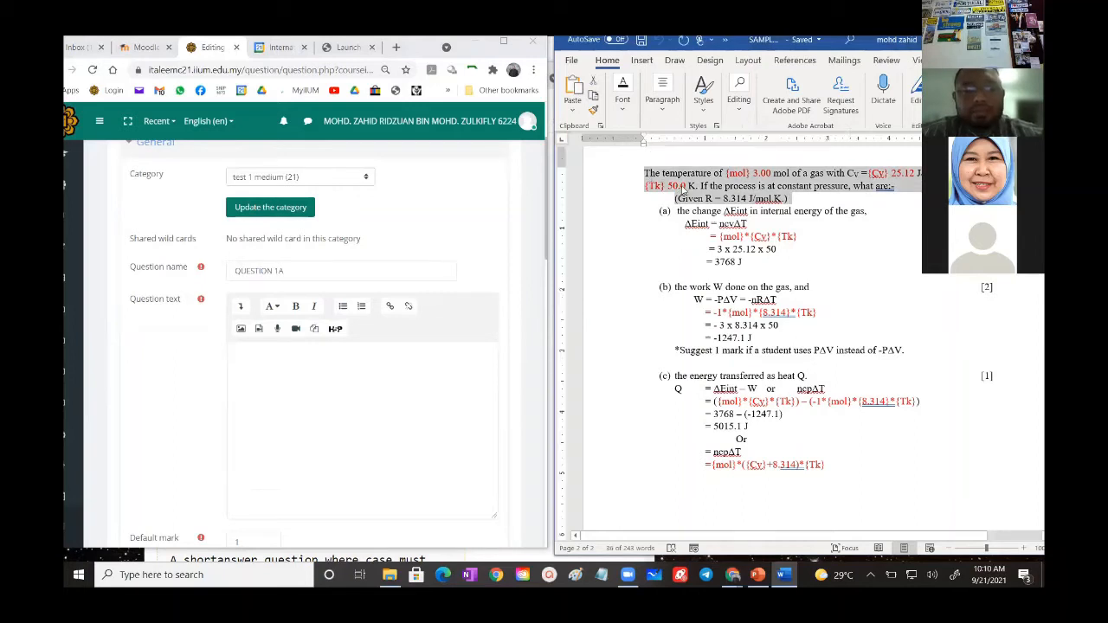
{"action": "right_click", "coordinate": [683, 186]}
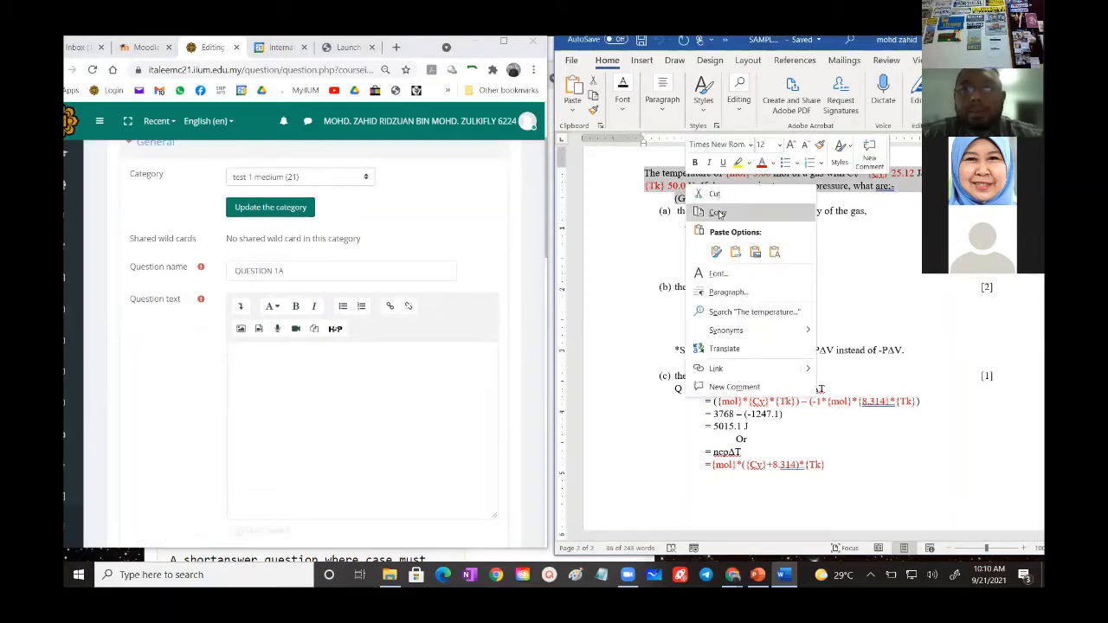
{"action": "left_click", "coordinate": [720, 212]}
{"action": "left_click", "coordinate": [266, 365]}
{"action": "right_click", "coordinate": [266, 364]}
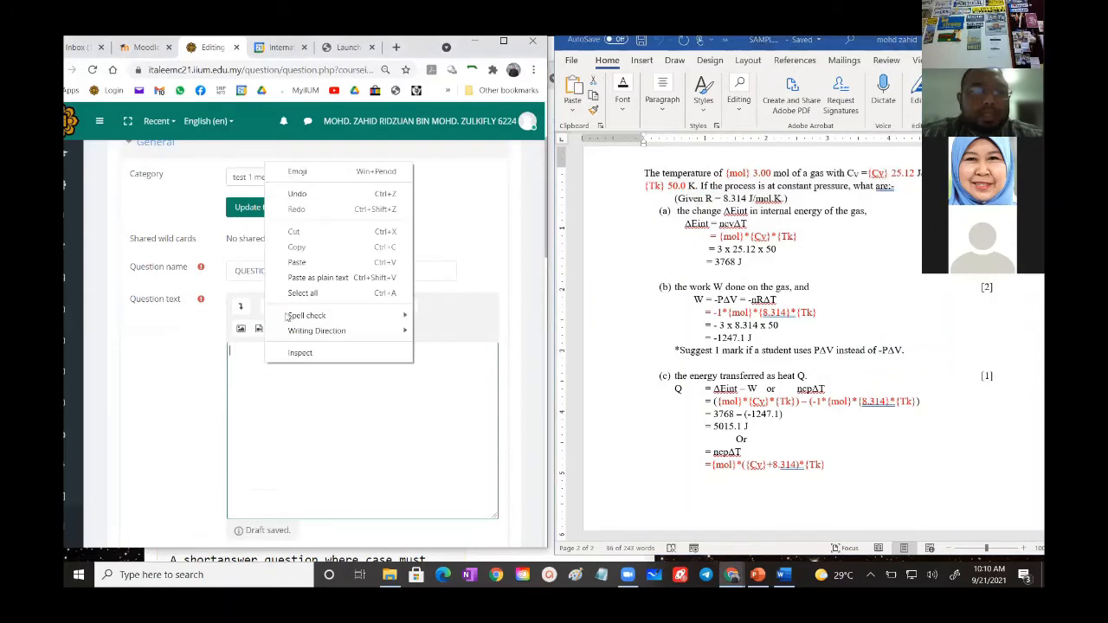
{"action": "left_click", "coordinate": [307, 261]}
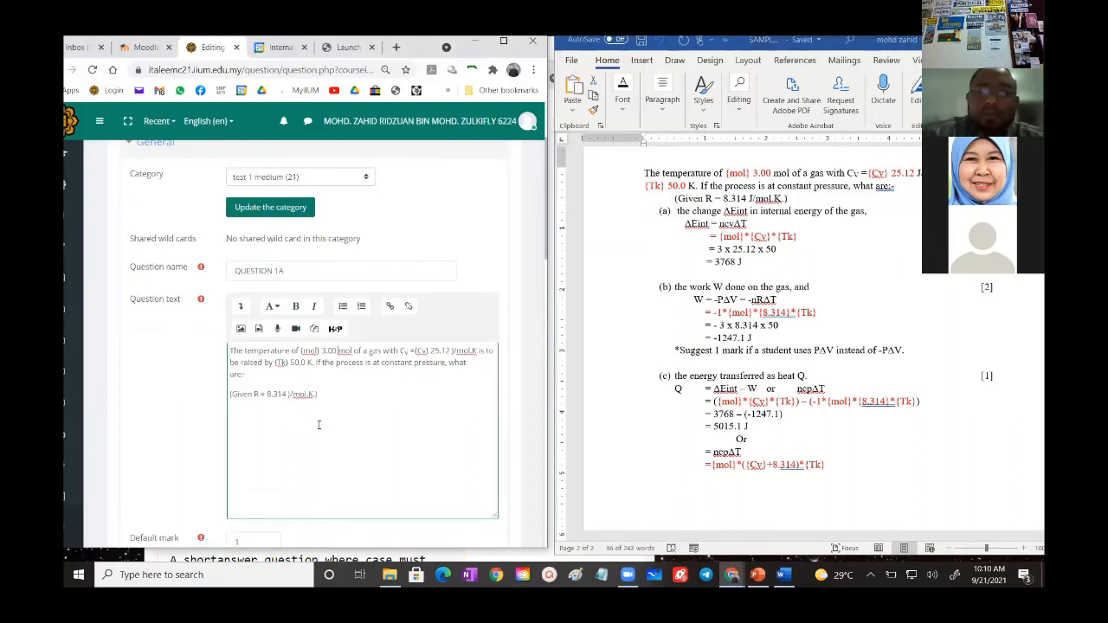
- Delete the fixed numbers after the {mol}, {Cv} and {Tk} wildcards in the question text and close the gap above the Given R line
{"action": "key", "text": "BackSpace"}
{"action": "key", "text": "BackSpace"}
{"action": "key", "text": "BackSpace"}
{"action": "key", "text": "BackSpace"}
{"action": "key", "text": "BackSpace"}
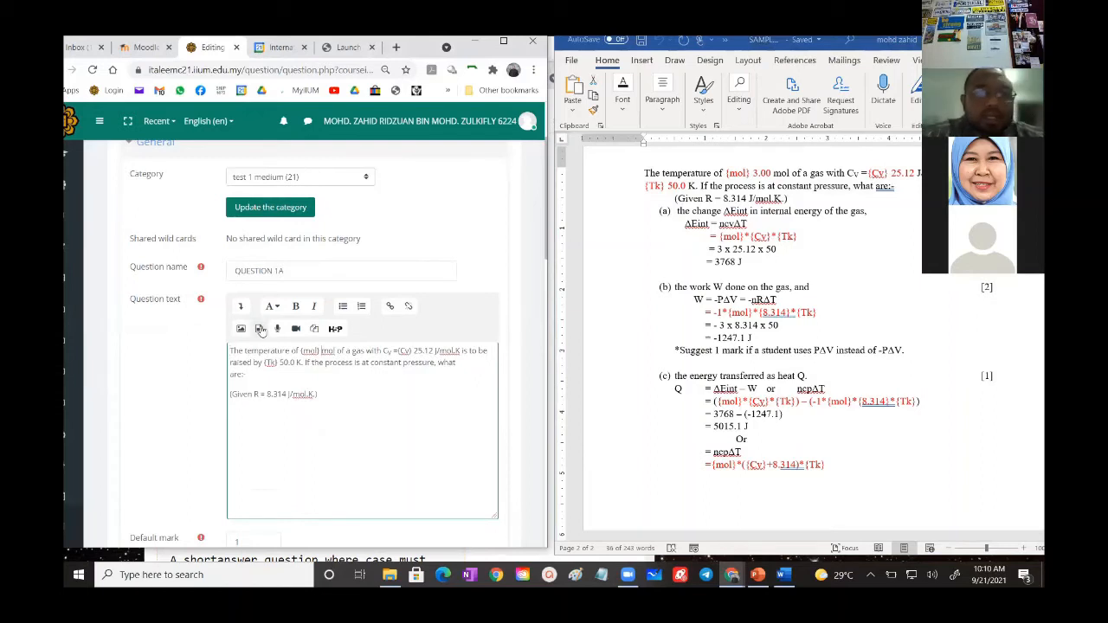
{"action": "left_click_drag", "start_coordinate": [300, 351], "coordinate": [322, 350]}
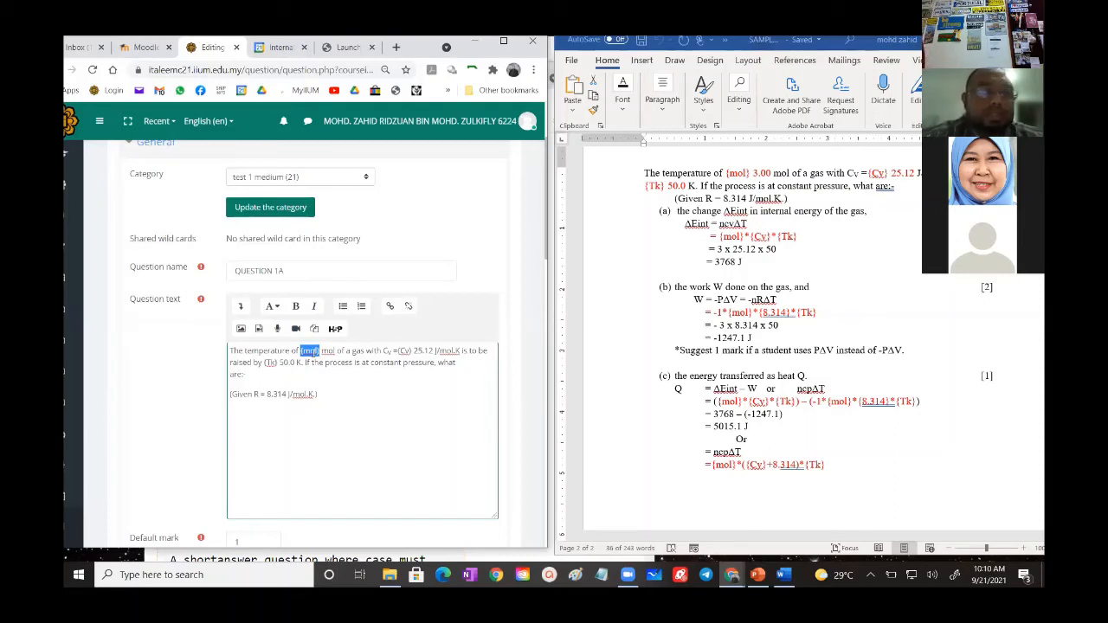
{"action": "left_click", "coordinate": [431, 350]}
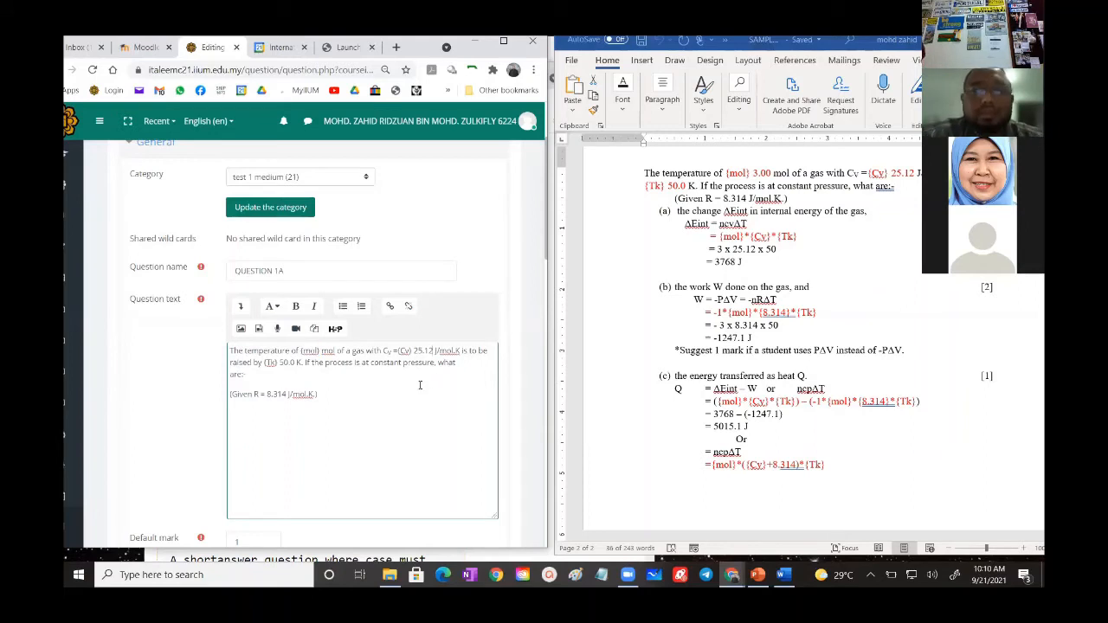
{"action": "key", "text": "BackSpace"}
{"action": "key", "text": "BackSpace"}
{"action": "key", "text": "BackSpace"}
{"action": "key", "text": "BackSpace"}
{"action": "key", "text": "BackSpace"}
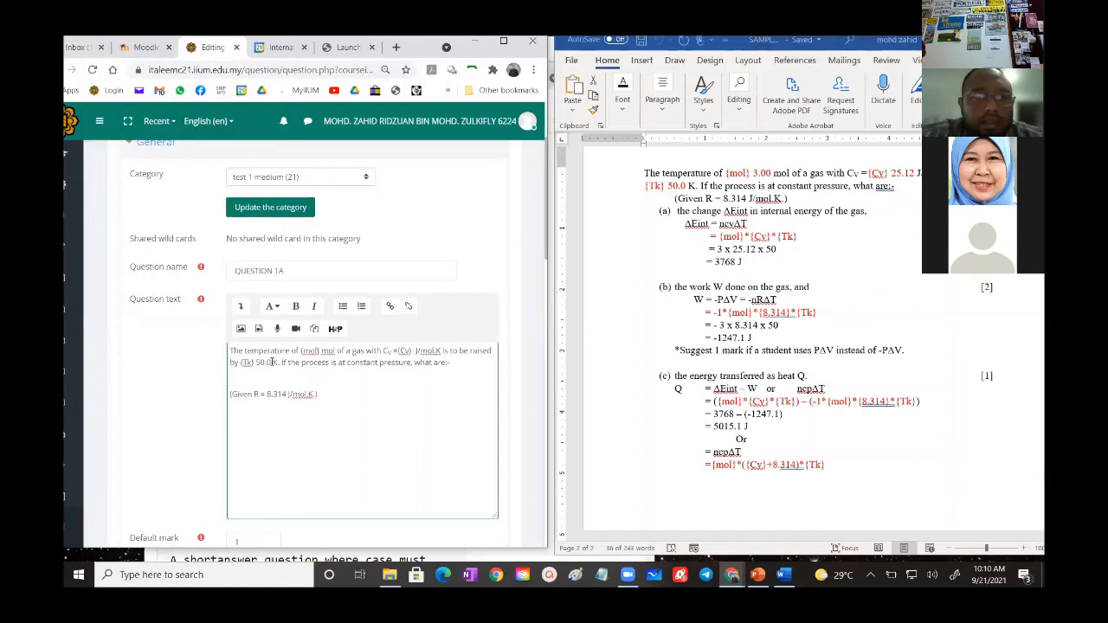
{"action": "key", "text": "BackSpace"}
{"action": "key", "text": "BackSpace"}
{"action": "key", "text": "BackSpace"}
{"action": "key", "text": "BackSpace"}
{"action": "key", "text": "BackSpace"}
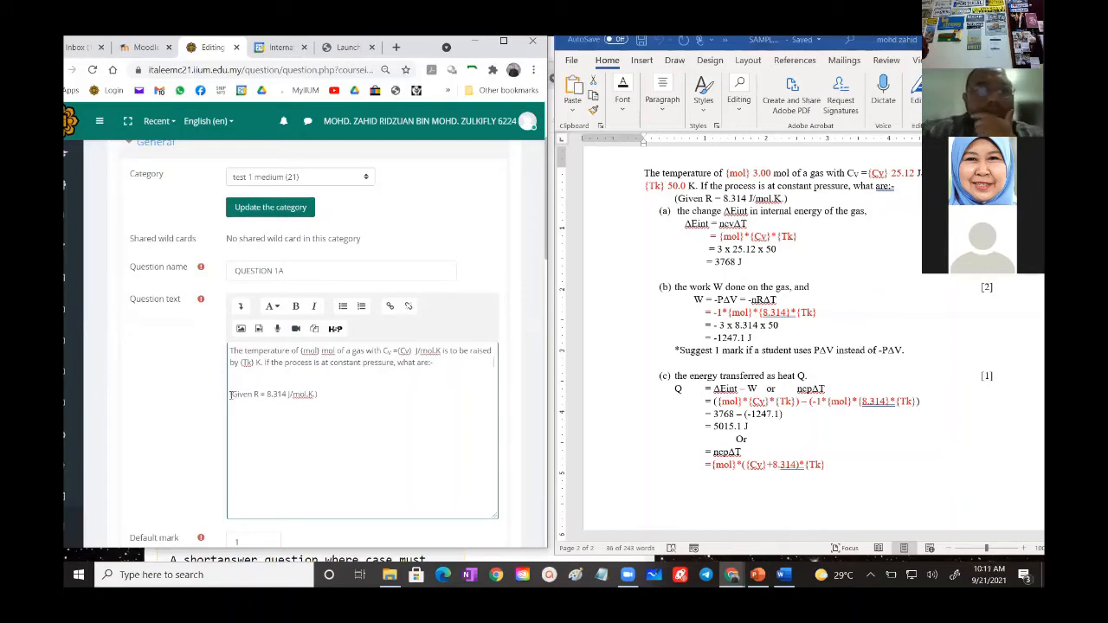
{"action": "key", "text": "BackSpace"}
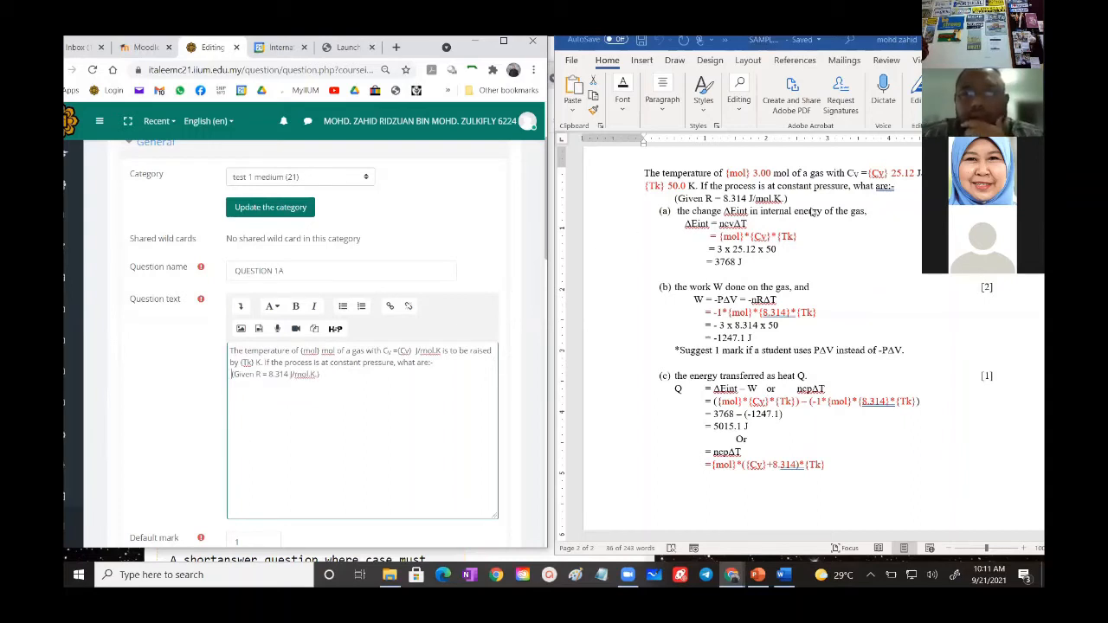
- Copy the part (a) internal energy wording from Word below the stem, prefix it with "(a)" and remove its trailing comma
{"action": "left_click", "coordinate": [867, 214]}
{"action": "left_click_drag", "start_coordinate": [867, 213], "coordinate": [679, 216]}
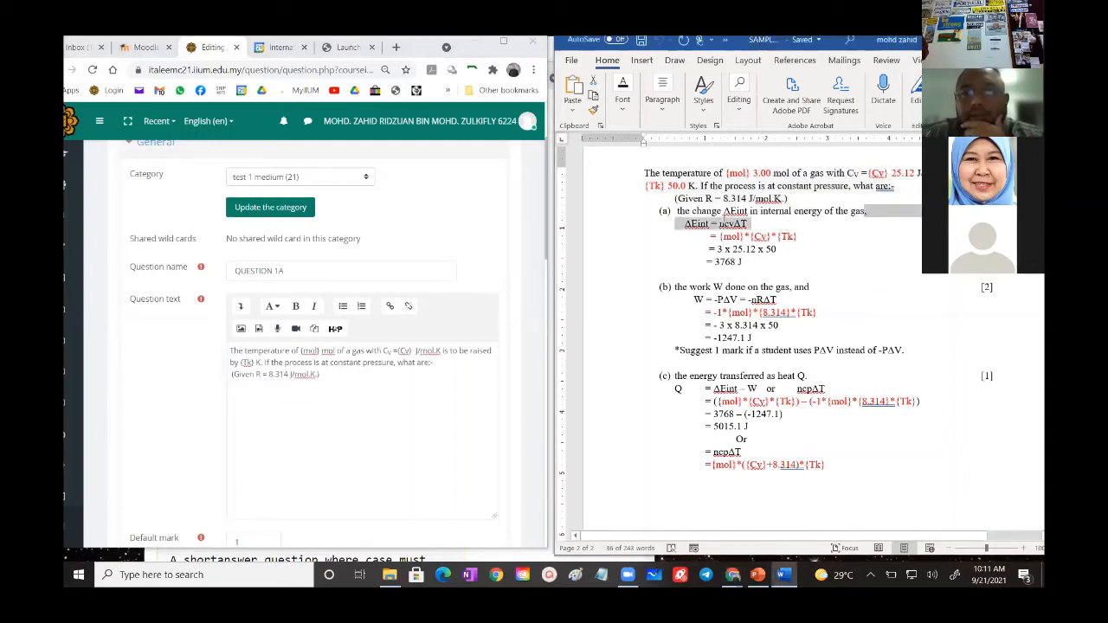
{"action": "right_click", "coordinate": [697, 214]}
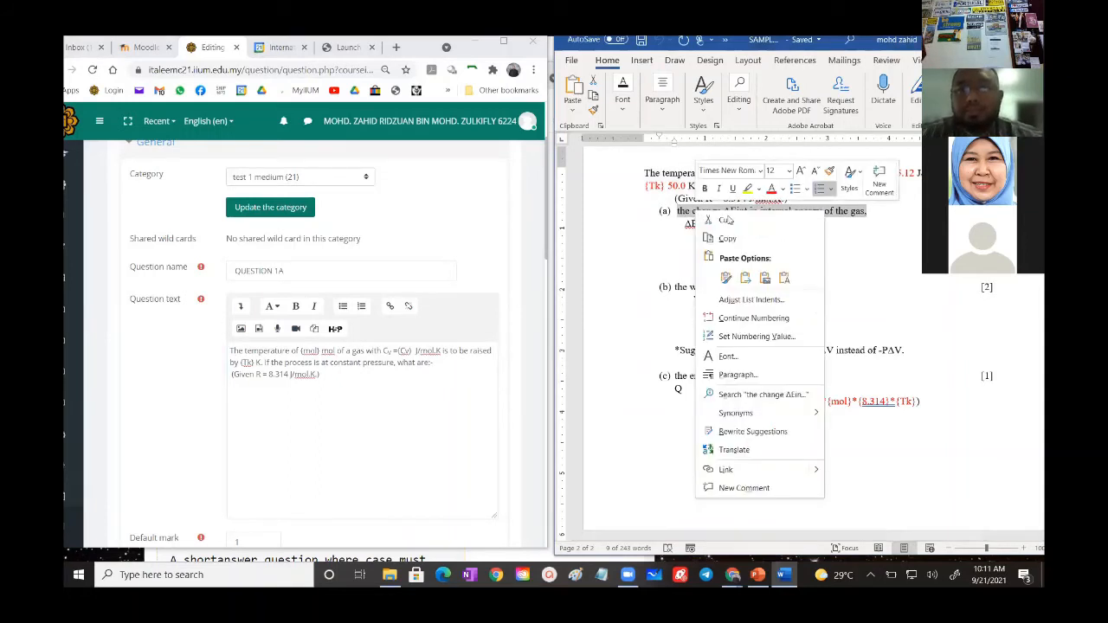
{"action": "left_click", "coordinate": [732, 238]}
{"action": "left_click", "coordinate": [334, 375]}
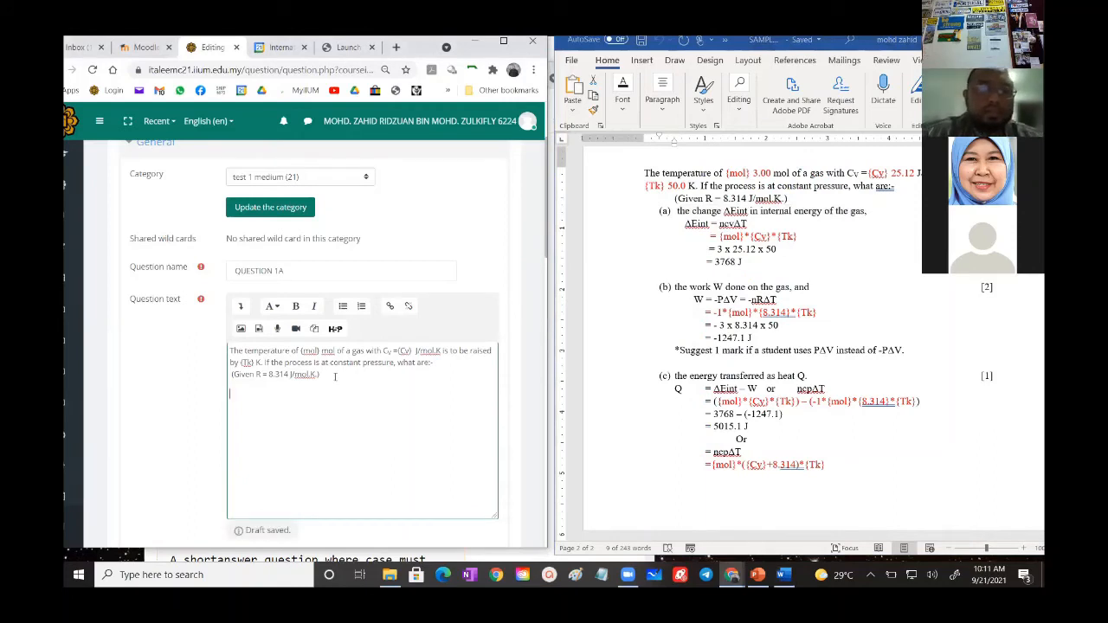
{"action": "key", "text": "ctrl+v"}
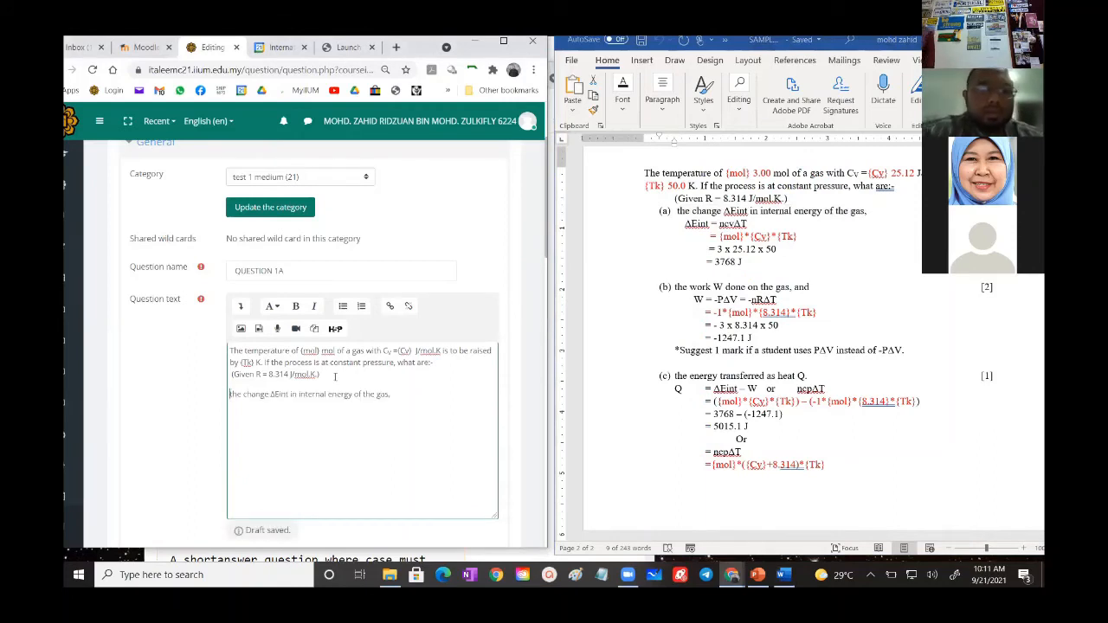
{"action": "type", "text": "(a"}
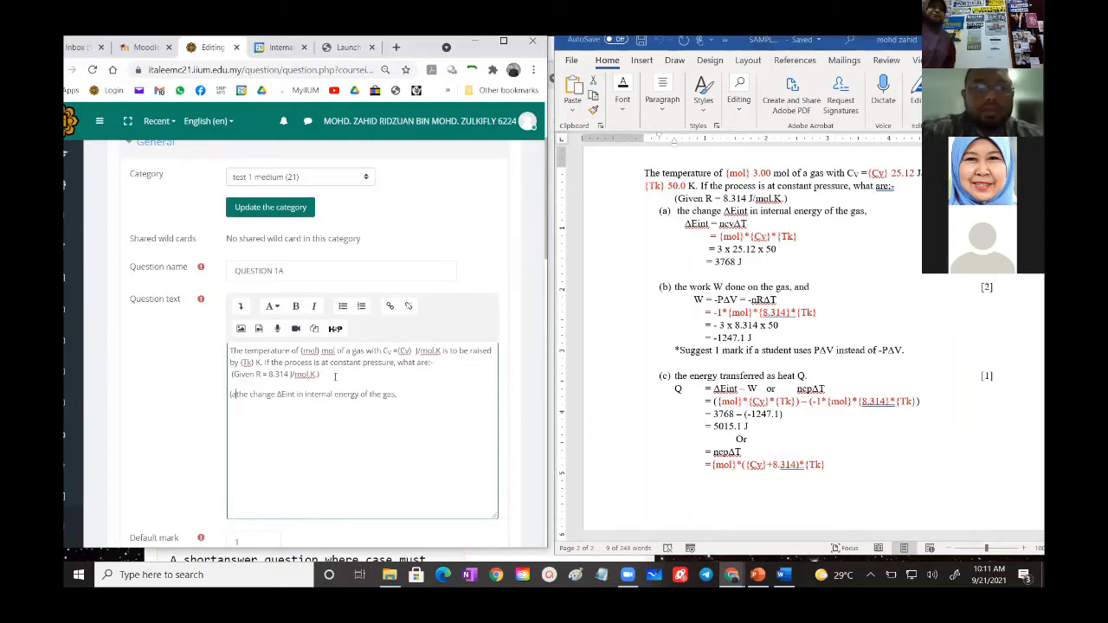
{"action": "type", "text": ")"}
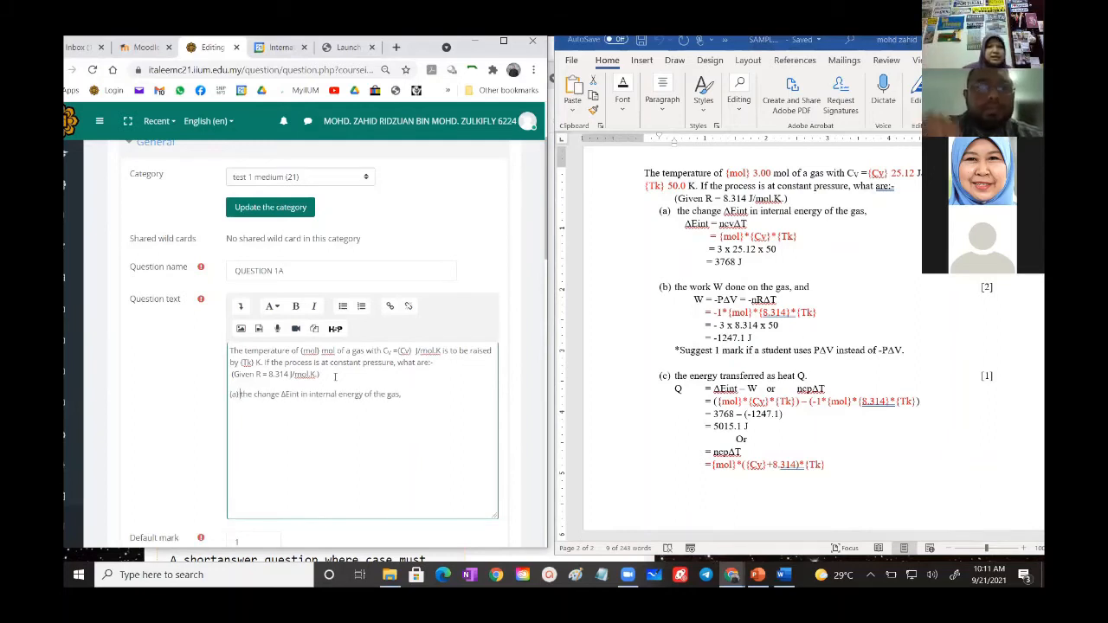
{"action": "left_click", "coordinate": [411, 395]}
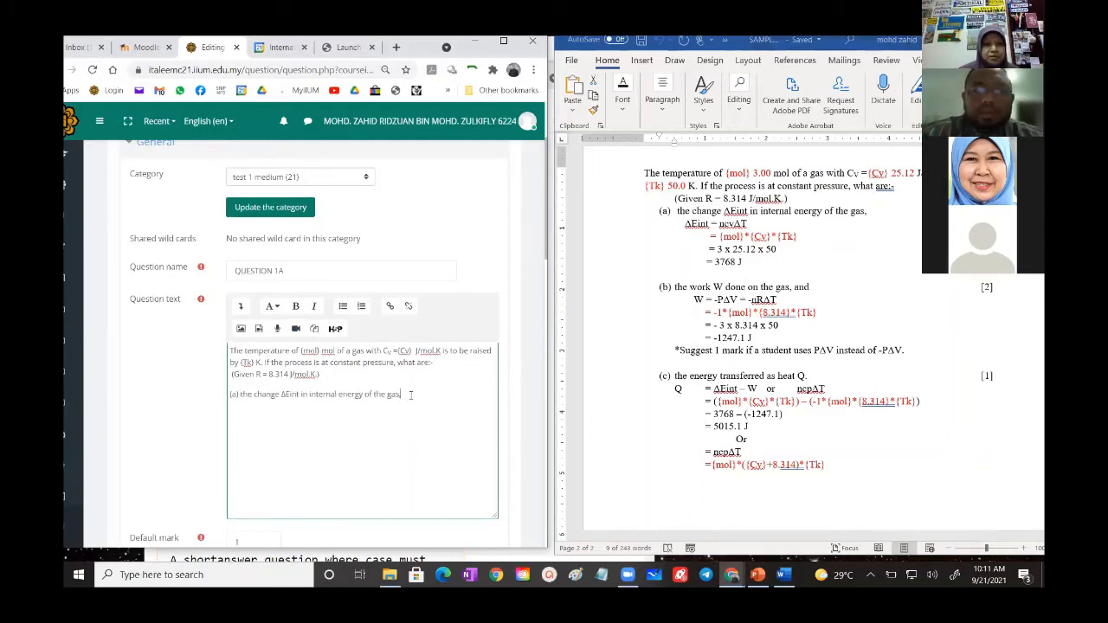
{"action": "key", "text": "BackSpace"}
- Copy the part (a) wildcard formula {mol}*{Cv}*{Tk} from the Word document into the Answer 1 formula
{"action": "scroll", "coordinate": [359, 350], "scroll_direction": "down", "scroll_amount": 3}
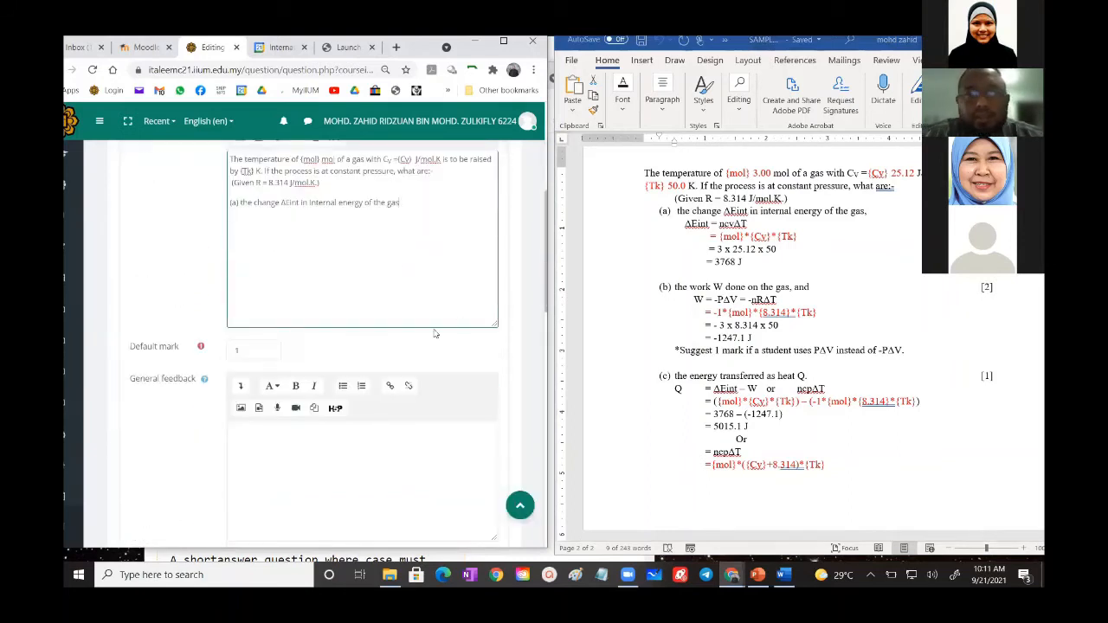
{"action": "scroll", "coordinate": [255, 352], "scroll_direction": "down", "scroll_amount": 5}
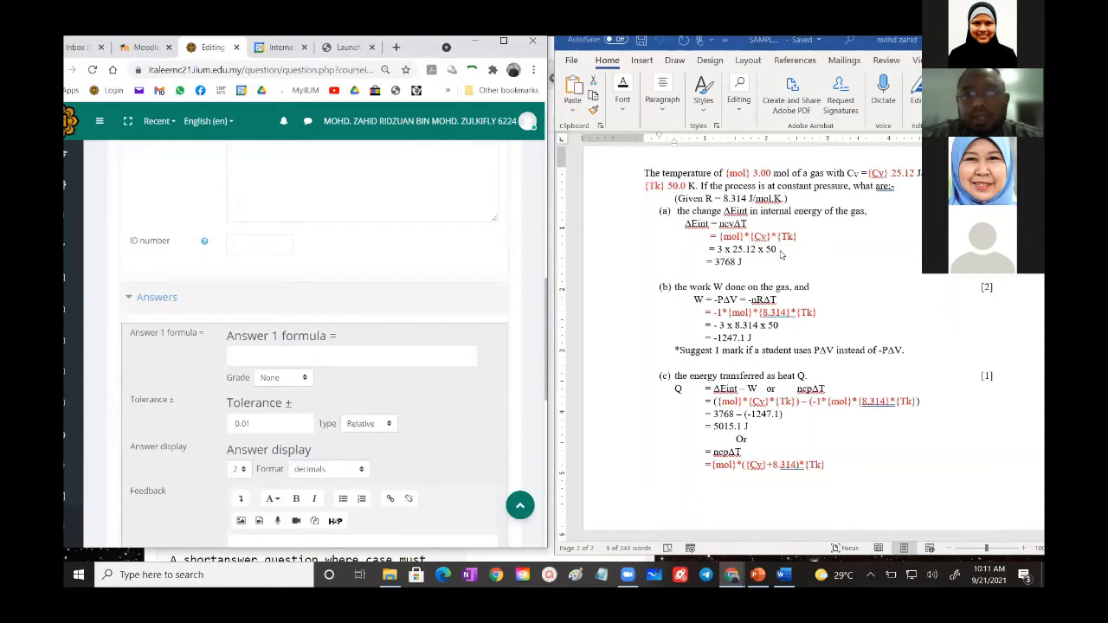
{"action": "left_click_drag", "start_coordinate": [799, 235], "coordinate": [719, 237]}
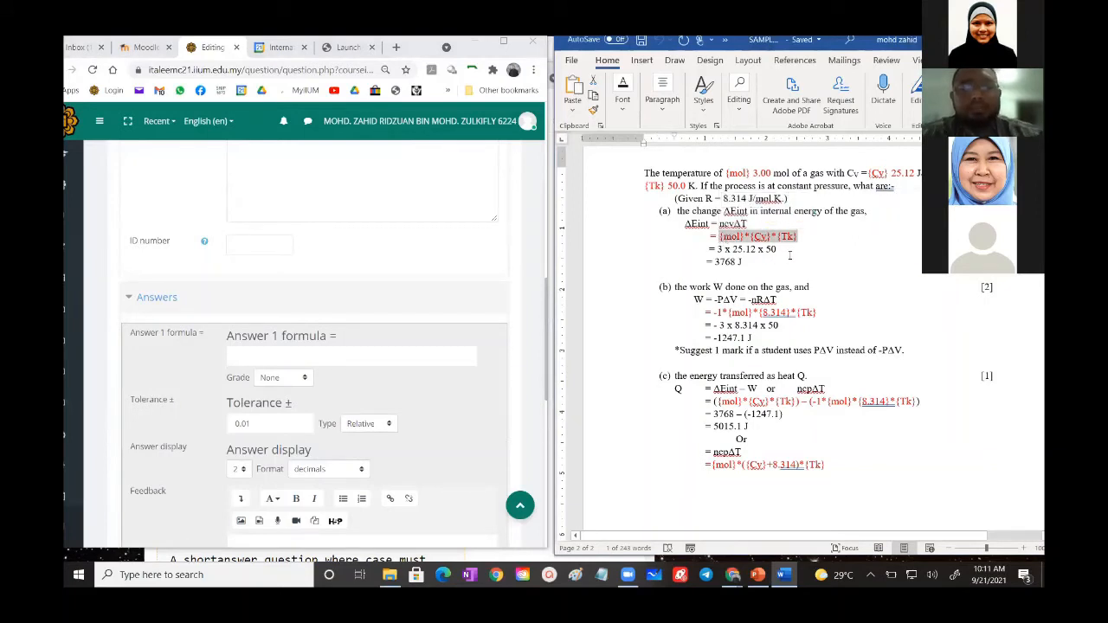
{"action": "left_click", "coordinate": [332, 356]}
{"action": "key", "text": "ctrl+v"}
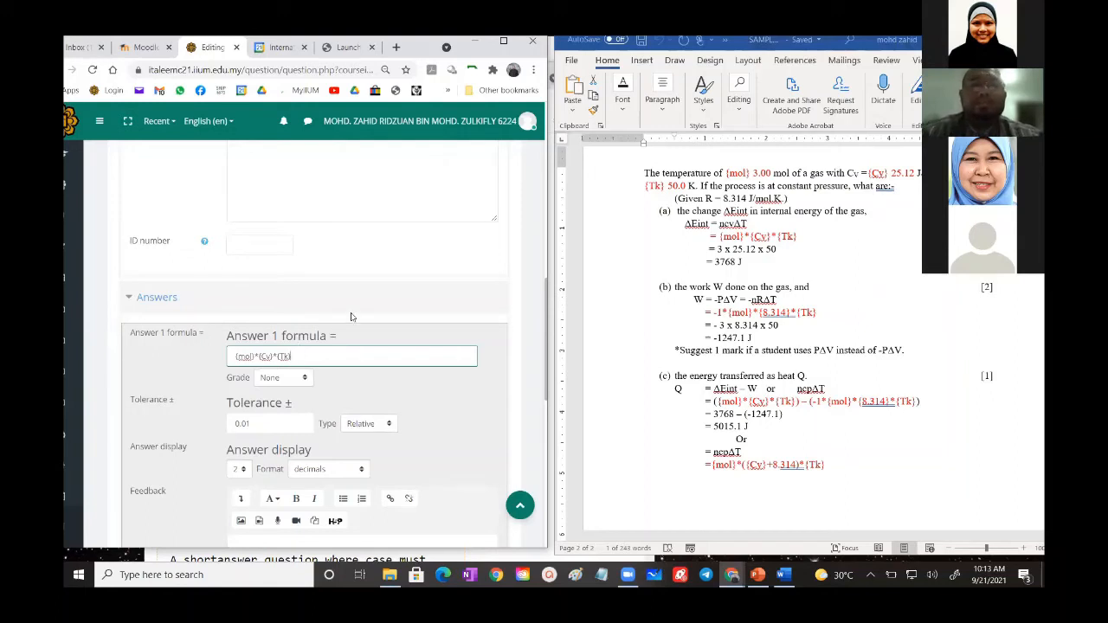
- Set the grade for Answer 1 to 100%
{"action": "scroll", "coordinate": [361, 297], "scroll_direction": "up", "scroll_amount": 1}
{"action": "scroll", "coordinate": [338, 313], "scroll_direction": "down", "scroll_amount": 2}
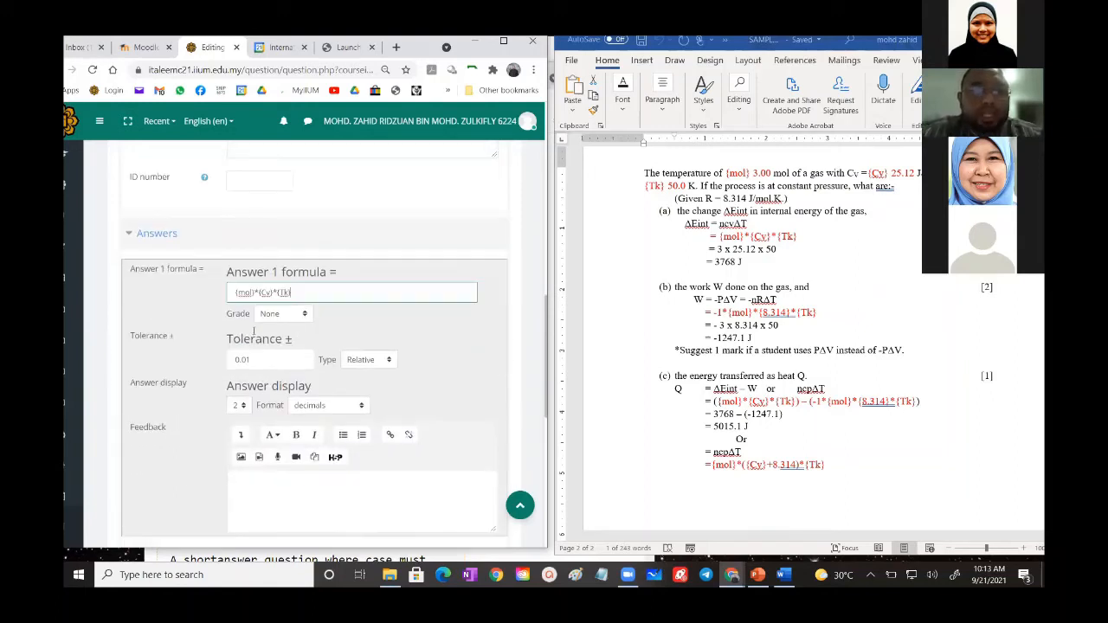
{"action": "left_click", "coordinate": [275, 318]}
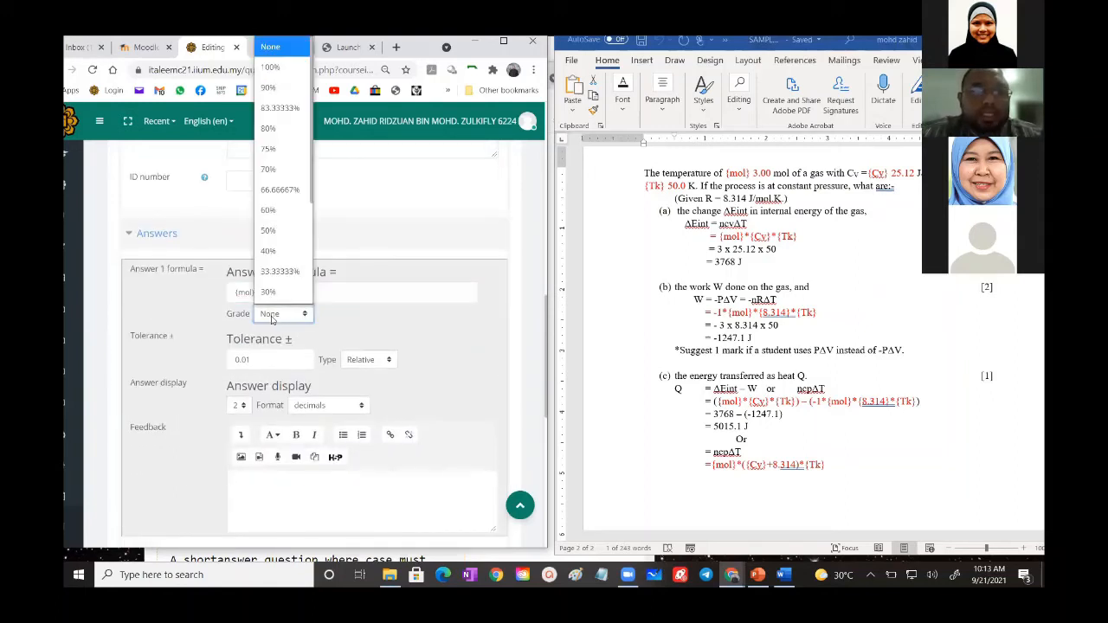
{"action": "left_click", "coordinate": [271, 67]}
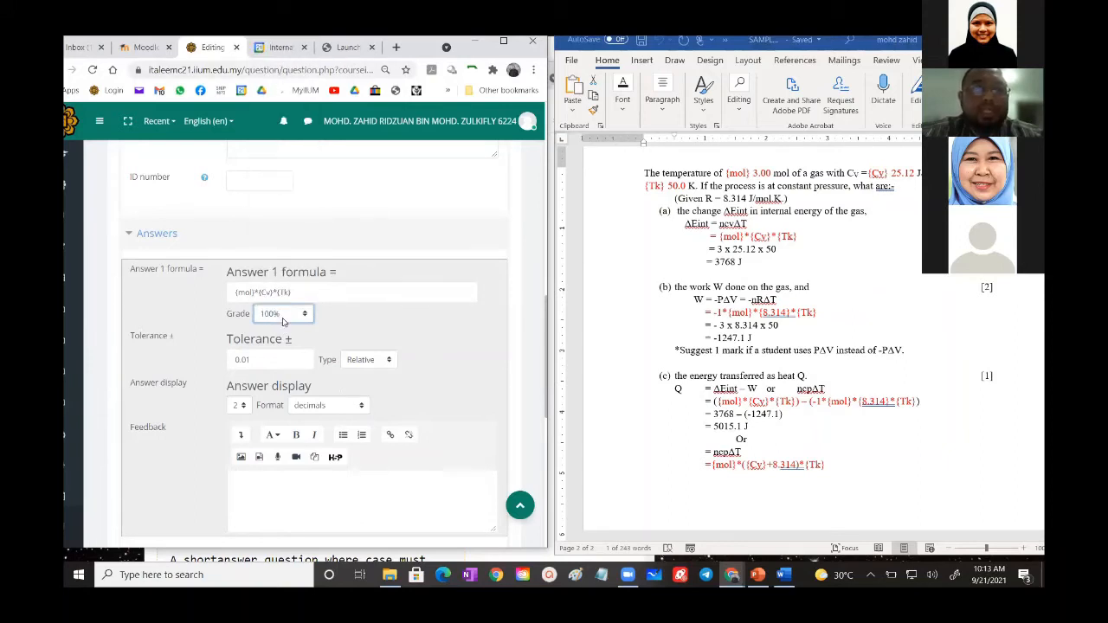
- Set the Answer 1 tolerance to 1 and its tolerance type to Nominal
{"action": "scroll", "coordinate": [293, 327], "scroll_direction": "down", "scroll_amount": 1}
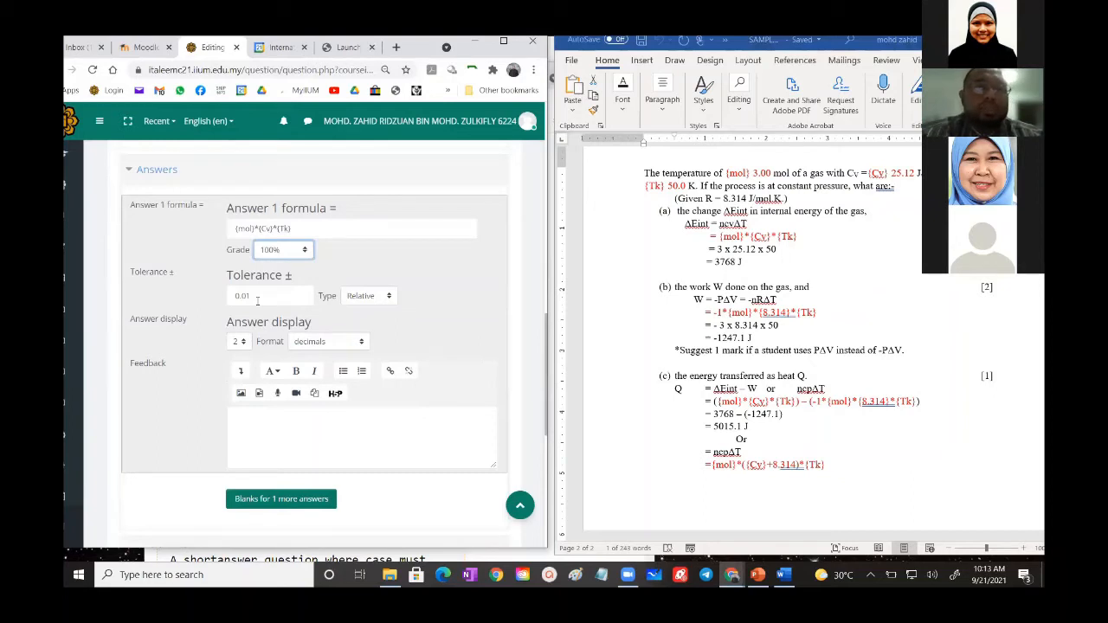
{"action": "left_click_drag", "start_coordinate": [263, 297], "coordinate": [236, 297]}
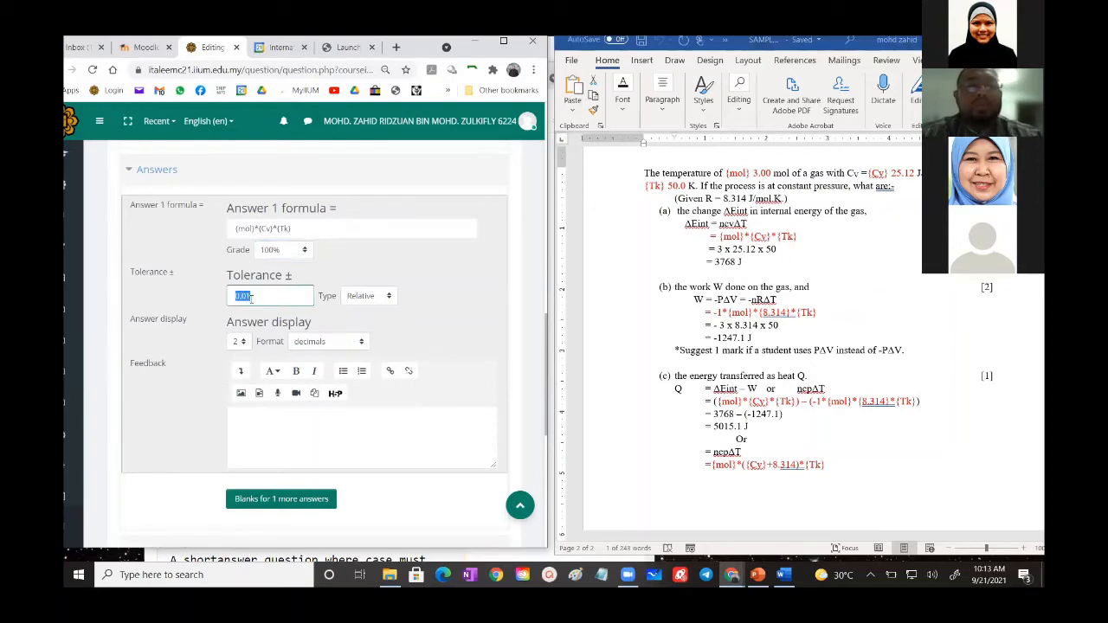
{"action": "type", "text": "1"}
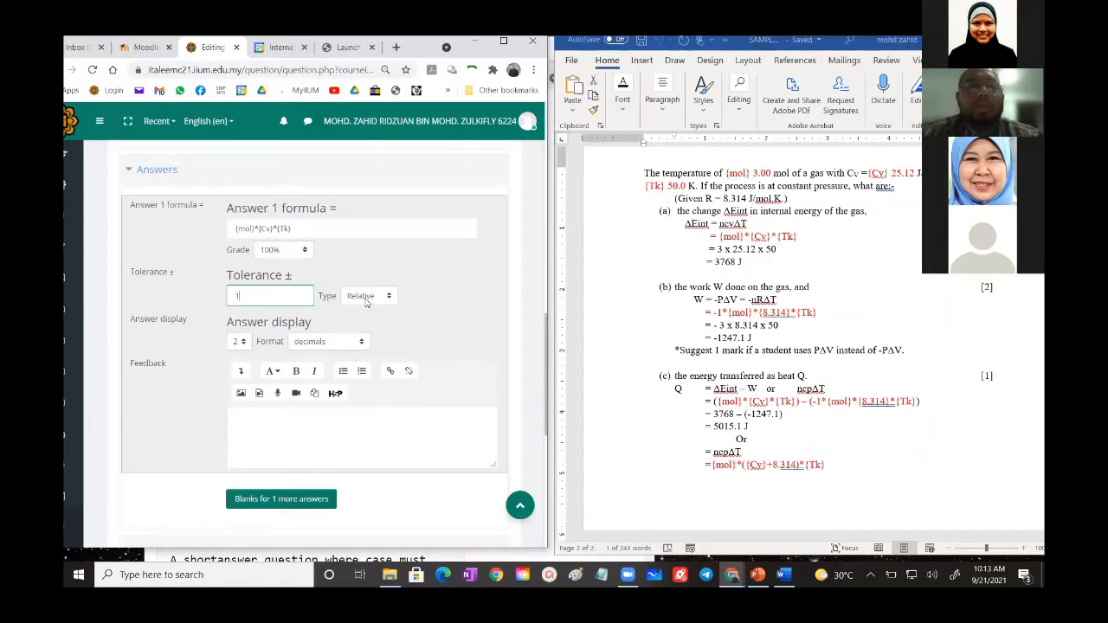
{"action": "left_click", "coordinate": [365, 298]}
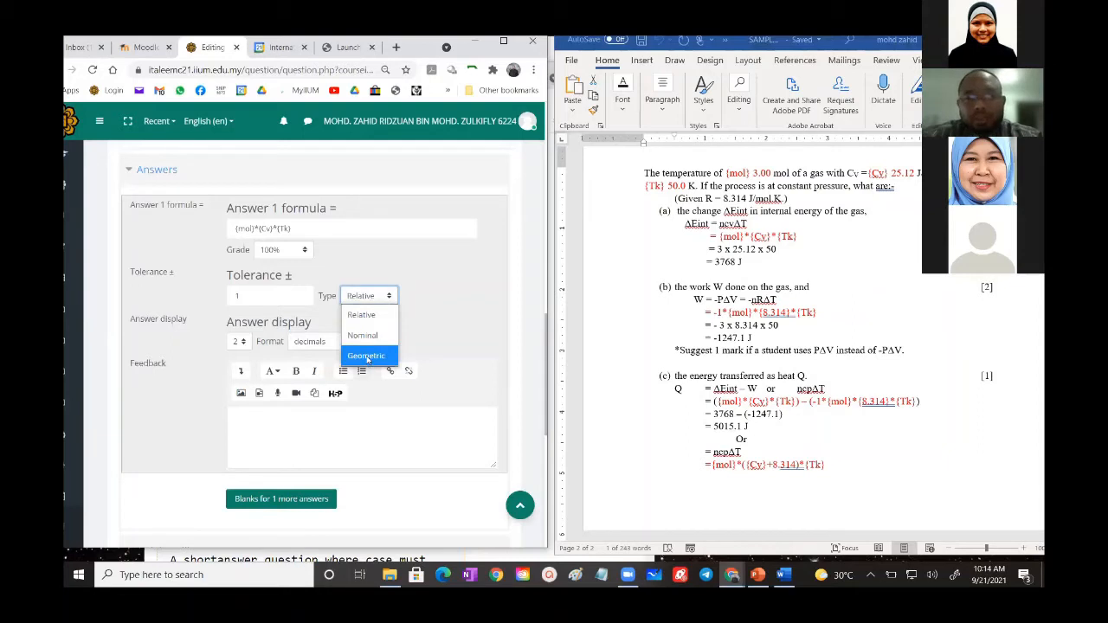
{"action": "left_click", "coordinate": [395, 277]}
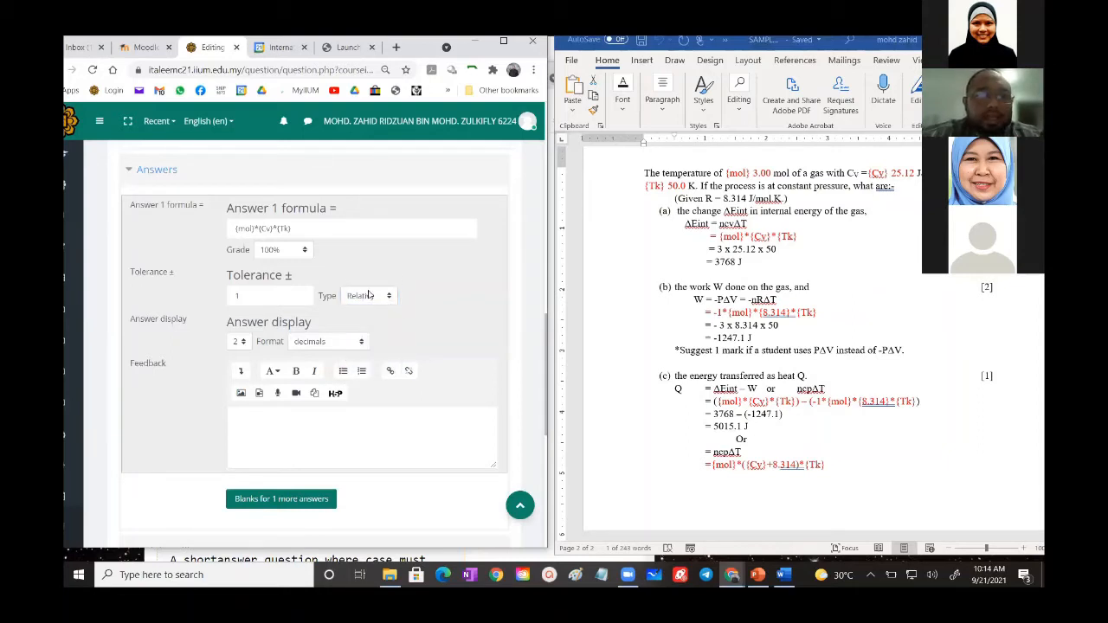
{"action": "left_click", "coordinate": [370, 295]}
{"action": "left_click", "coordinate": [363, 335]}
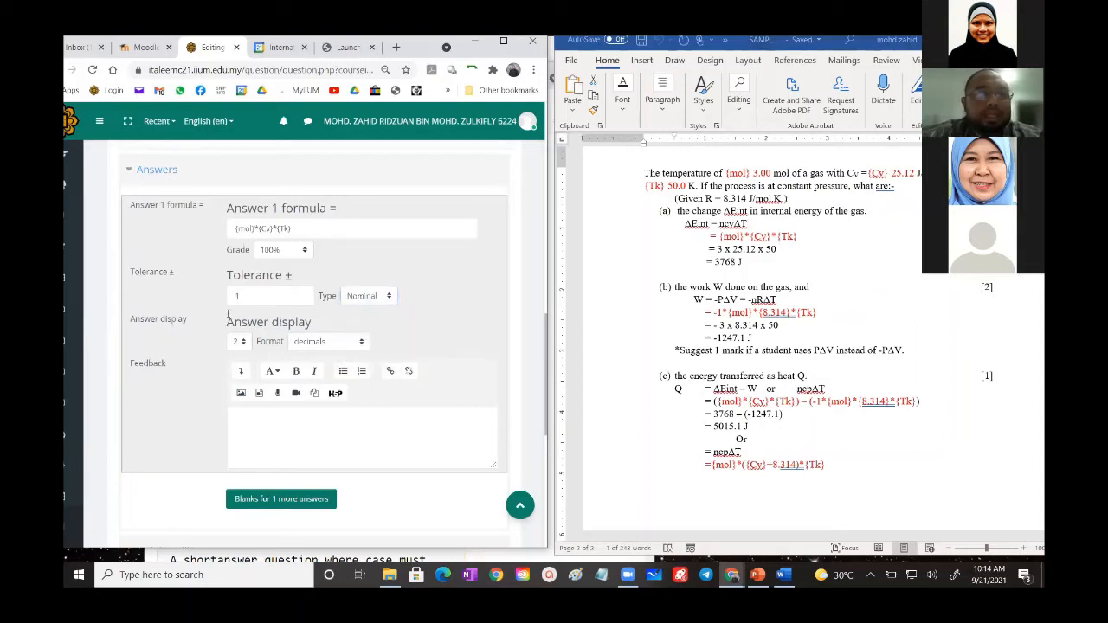
- Examine the answer display format options for Answer 1 without changing the selection
{"action": "scroll", "coordinate": [228, 313], "scroll_direction": "down", "scroll_amount": 3}
{"action": "scroll", "coordinate": [268, 303], "scroll_direction": "up", "scroll_amount": 1}
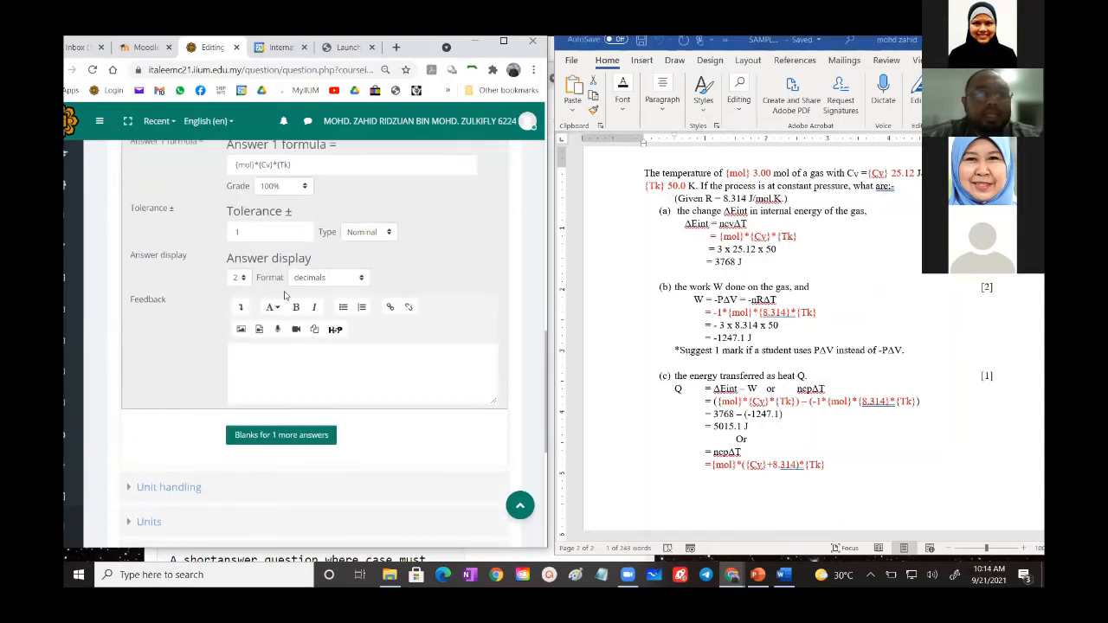
{"action": "left_click", "coordinate": [315, 279]}
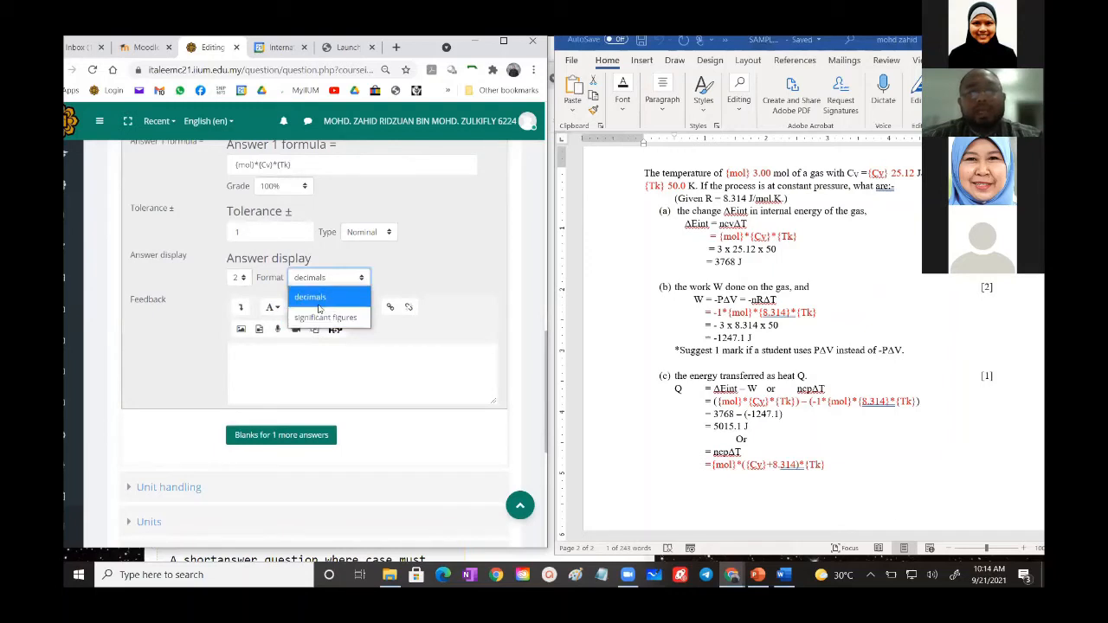
{"action": "left_click", "coordinate": [433, 269]}
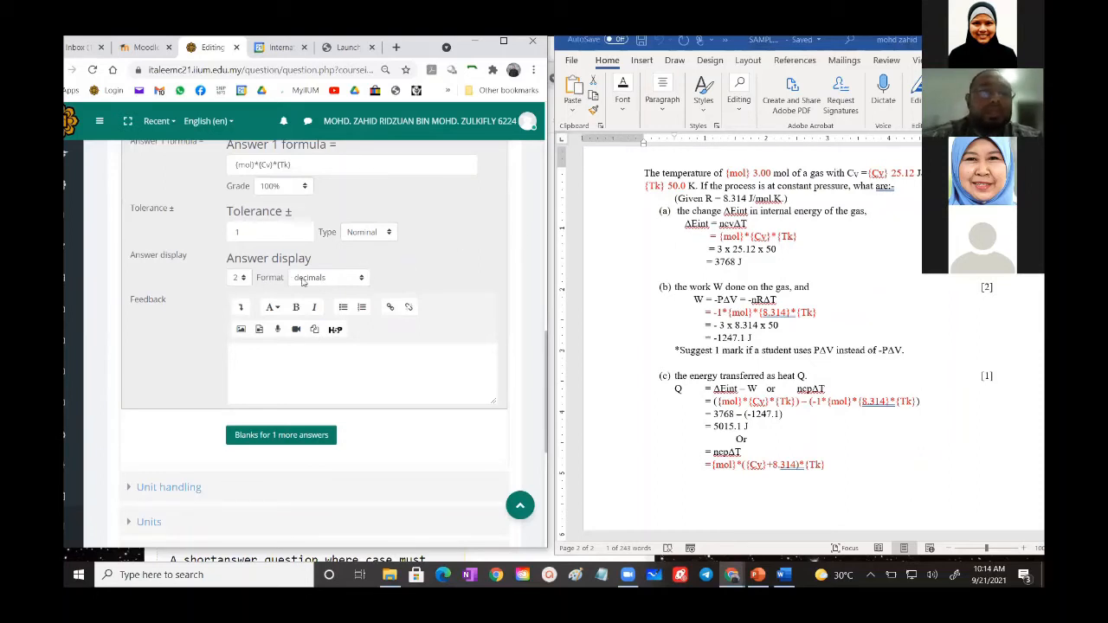
- Add blanks for 1 more answer to the Calculated question
{"action": "scroll", "coordinate": [451, 279], "scroll_direction": "up", "scroll_amount": 1}
{"action": "scroll", "coordinate": [450, 280], "scroll_direction": "up", "scroll_amount": 1}
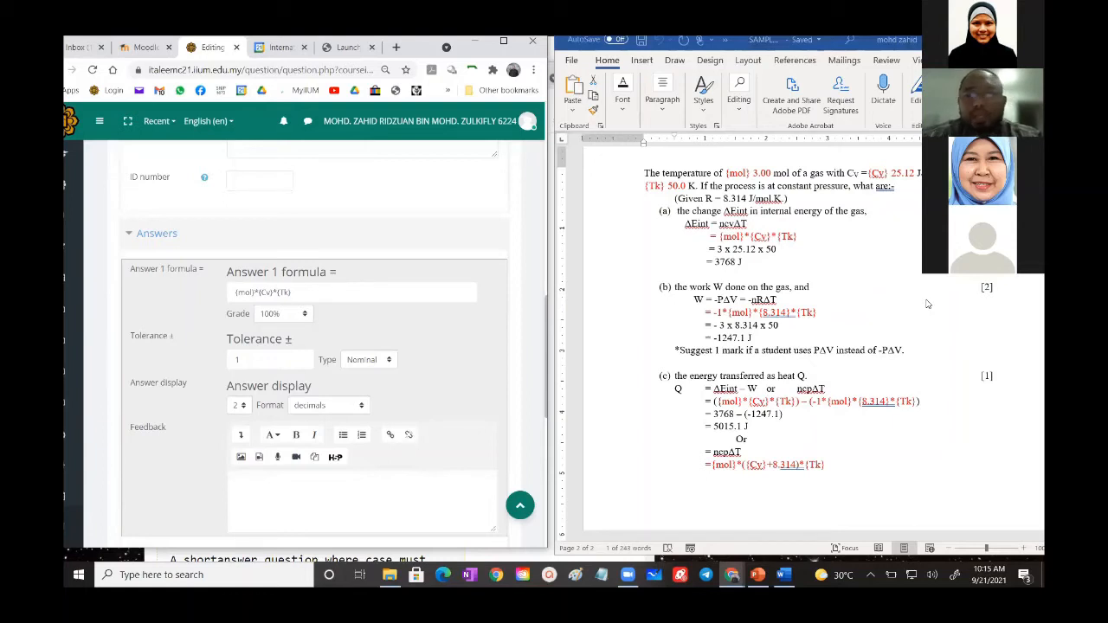
{"action": "scroll", "coordinate": [927, 304], "scroll_direction": "down", "scroll_amount": 1}
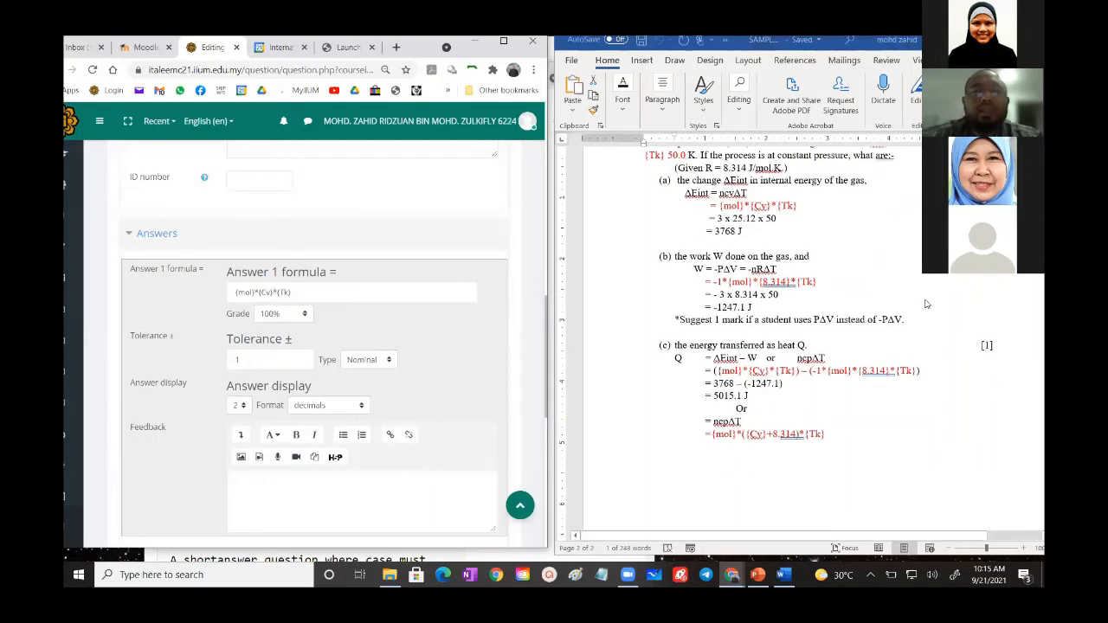
{"action": "scroll", "coordinate": [326, 363], "scroll_direction": "down", "scroll_amount": 5}
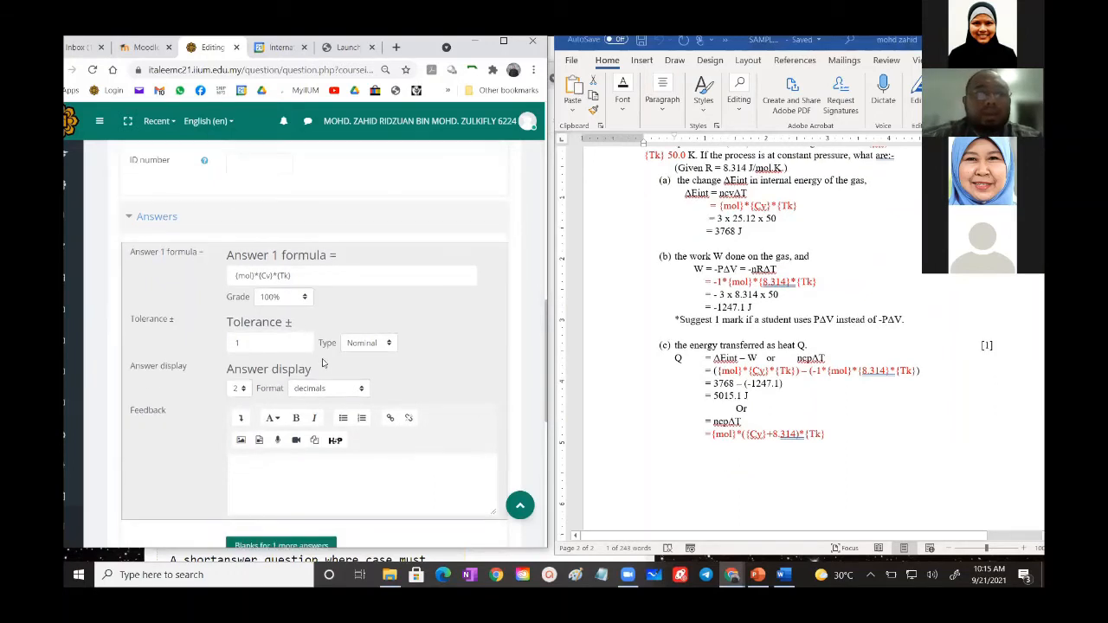
{"action": "scroll", "coordinate": [294, 303], "scroll_direction": "up", "scroll_amount": 1}
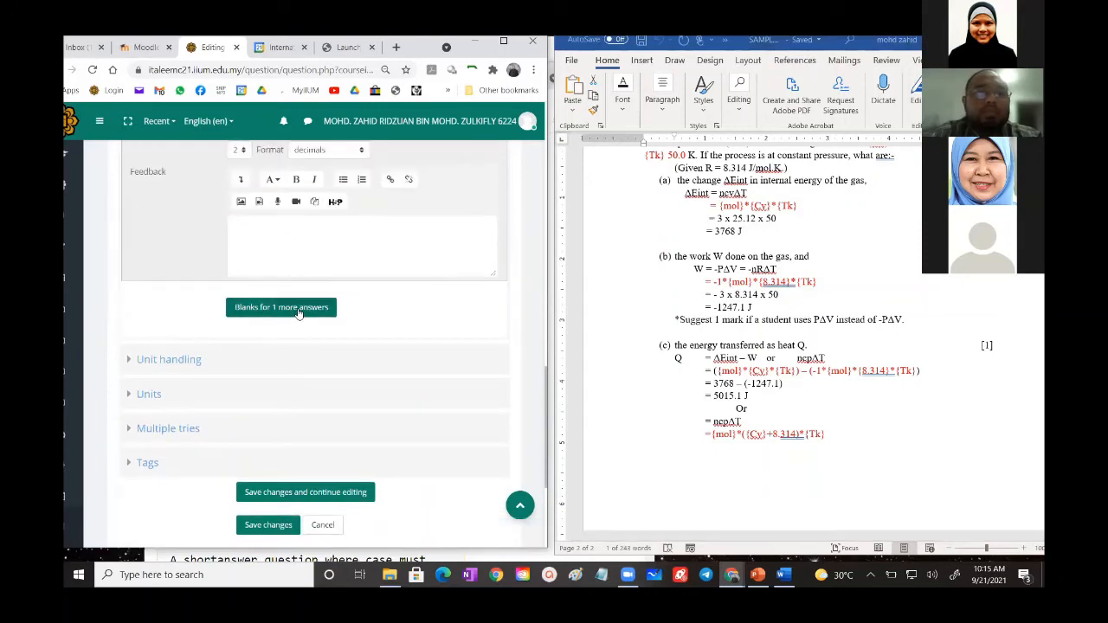
{"action": "left_click", "coordinate": [298, 310]}
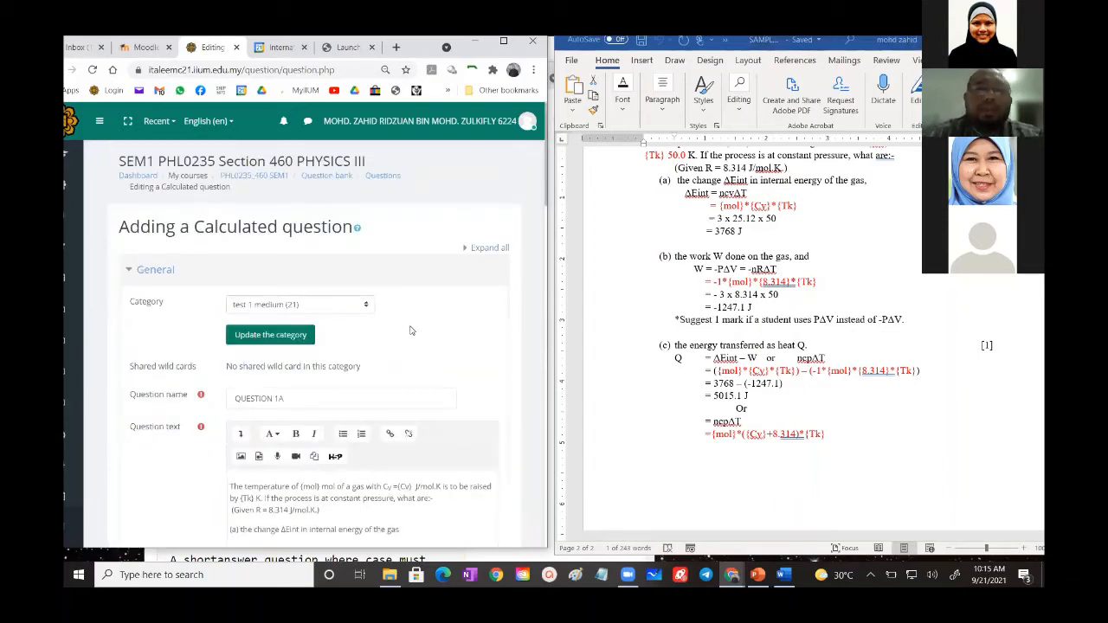
- Copy the Answer 1 formula {mol}*{Cv}*{Tk} into the Answer 2 formula
{"action": "scroll", "coordinate": [411, 331], "scroll_direction": "down", "scroll_amount": 3}
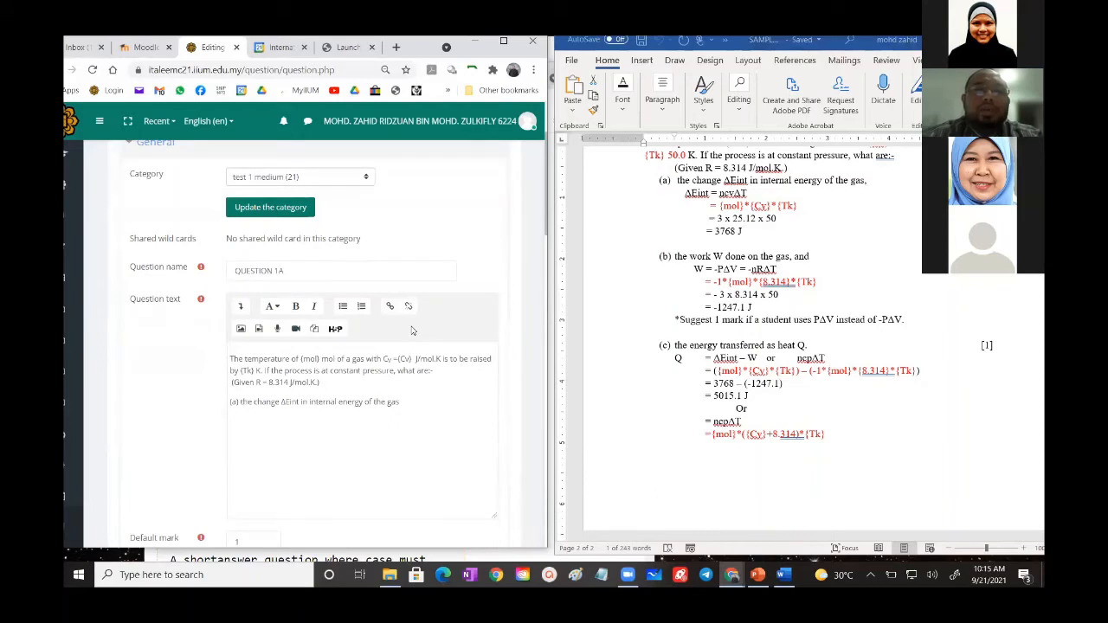
{"action": "scroll", "coordinate": [411, 329], "scroll_direction": "down", "scroll_amount": 2}
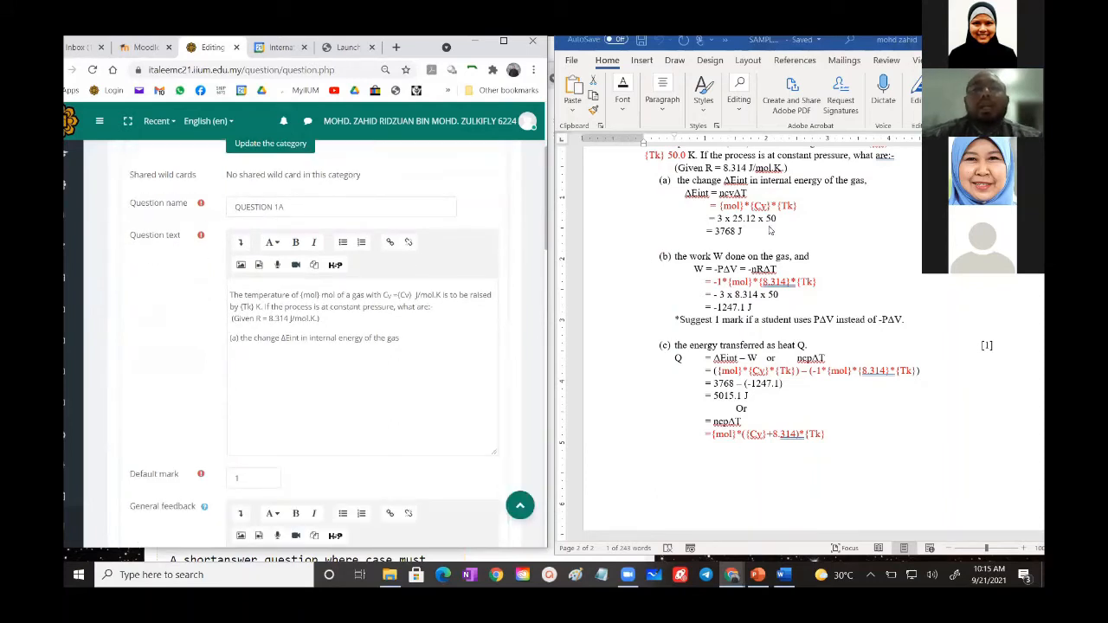
{"action": "scroll", "coordinate": [768, 231], "scroll_direction": "up", "scroll_amount": 1}
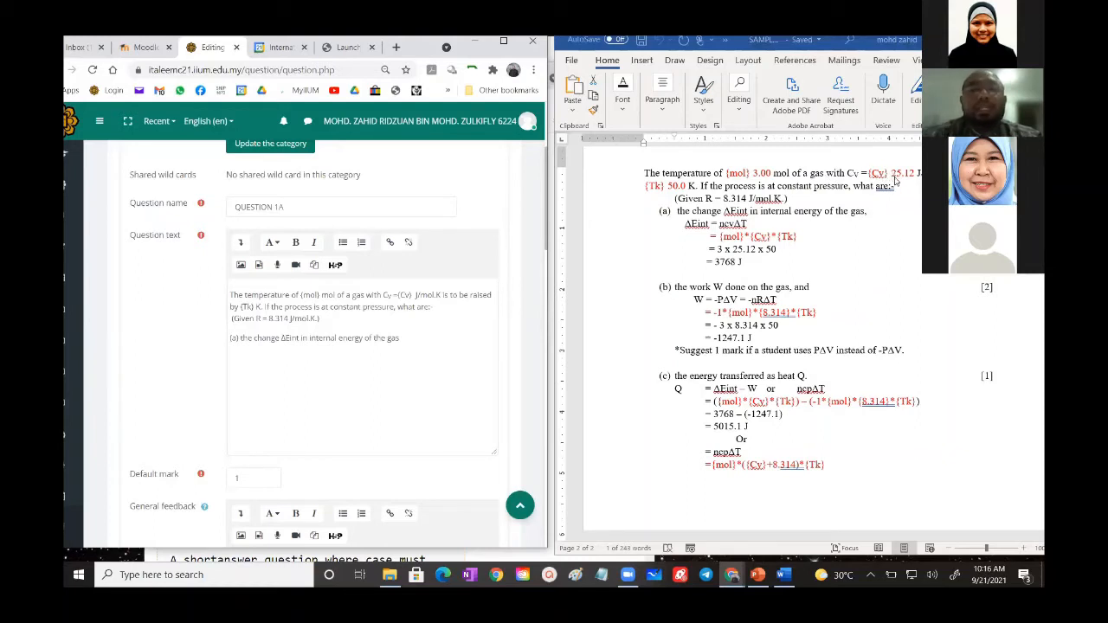
{"action": "scroll", "coordinate": [882, 222], "scroll_direction": "down", "scroll_amount": 2}
{"action": "scroll", "coordinate": [371, 374], "scroll_direction": "down", "scroll_amount": 2}
{"action": "scroll", "coordinate": [370, 374], "scroll_direction": "down", "scroll_amount": 6}
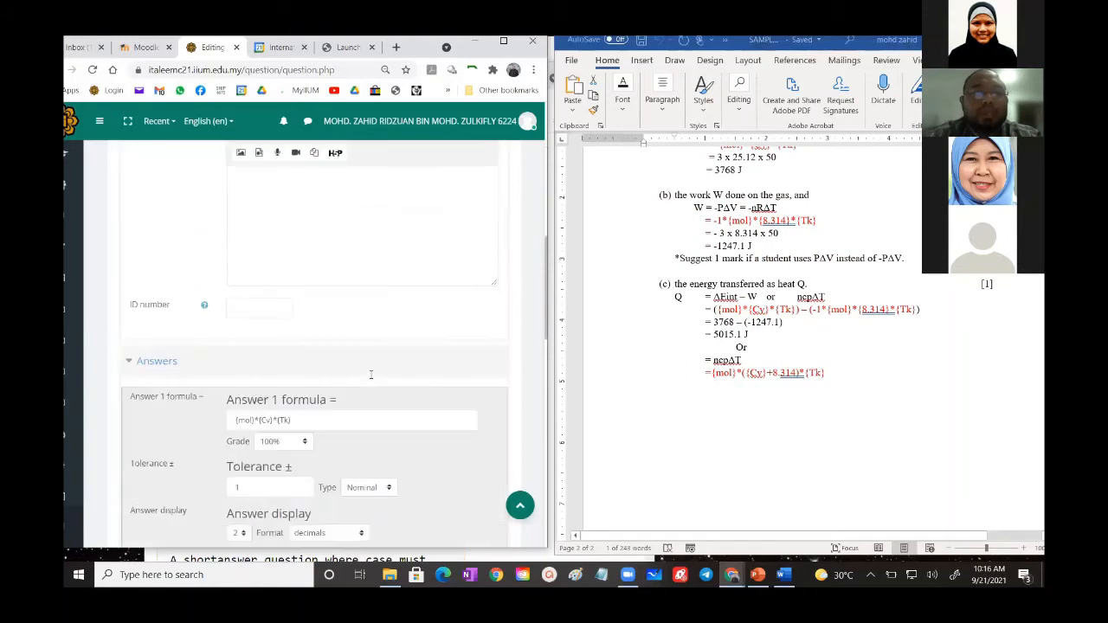
{"action": "scroll", "coordinate": [370, 379], "scroll_direction": "down", "scroll_amount": 2}
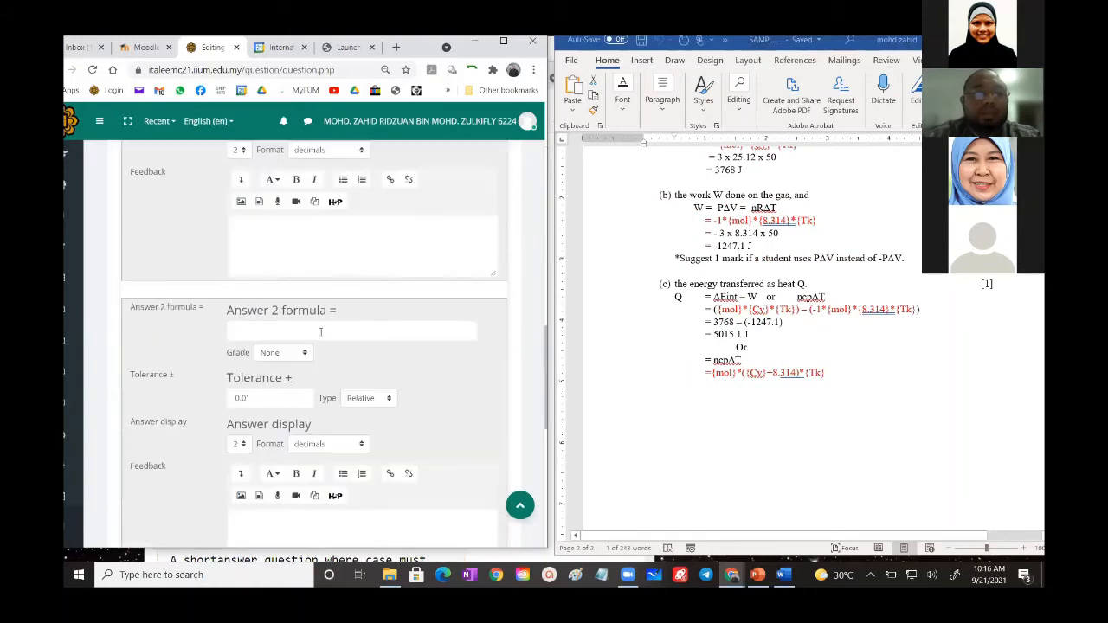
{"action": "scroll", "coordinate": [317, 221], "scroll_direction": "up", "scroll_amount": 2}
{"action": "scroll", "coordinate": [316, 221], "scroll_direction": "up", "scroll_amount": 1}
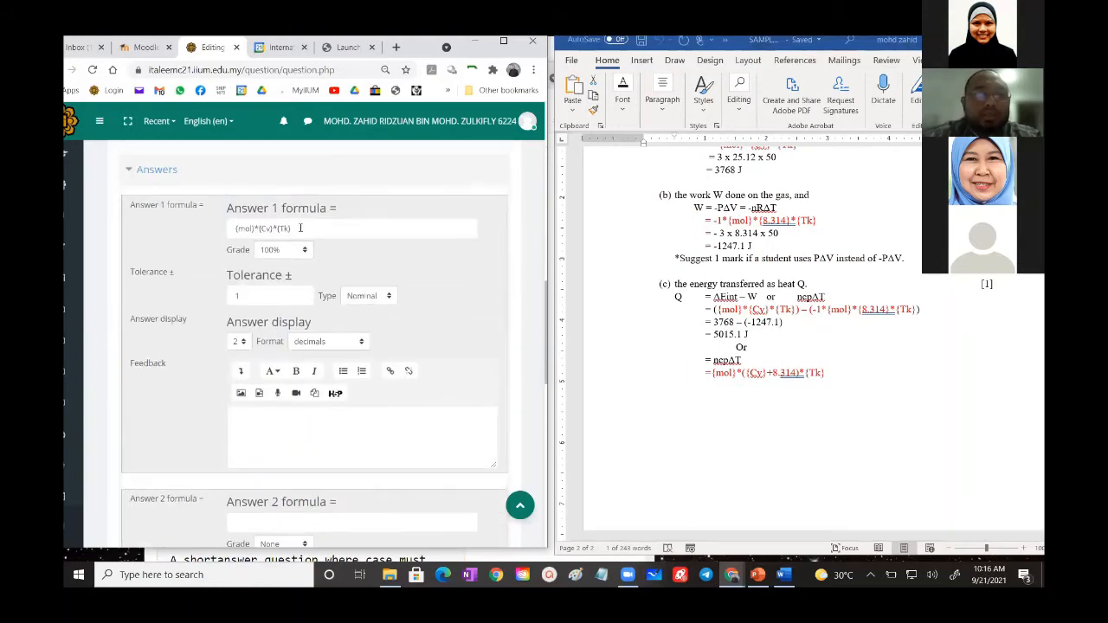
{"action": "left_click_drag", "start_coordinate": [293, 229], "coordinate": [234, 229]}
{"action": "key", "text": "ctrl+c"}
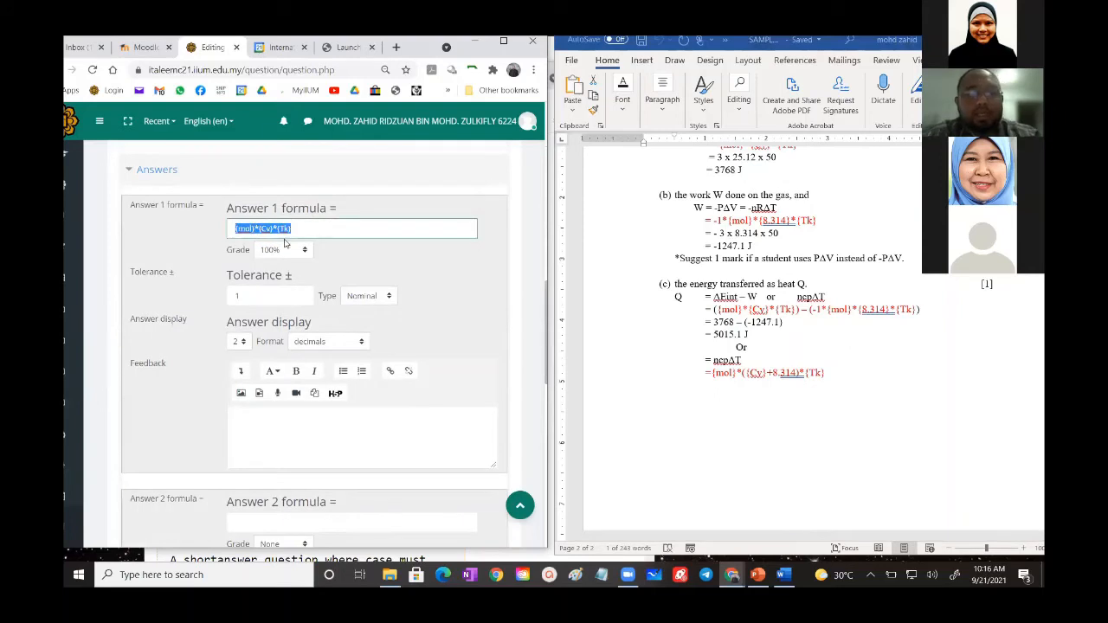
{"action": "scroll", "coordinate": [286, 346], "scroll_direction": "down", "scroll_amount": 3}
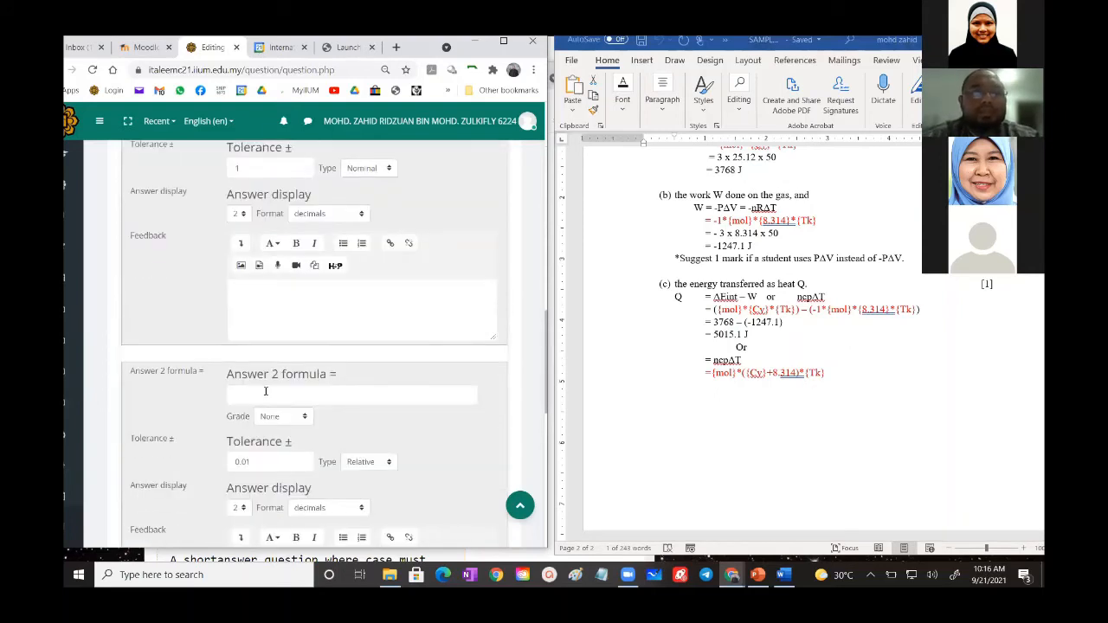
{"action": "left_click", "coordinate": [264, 391]}
{"action": "key", "text": "ctrl+v"}
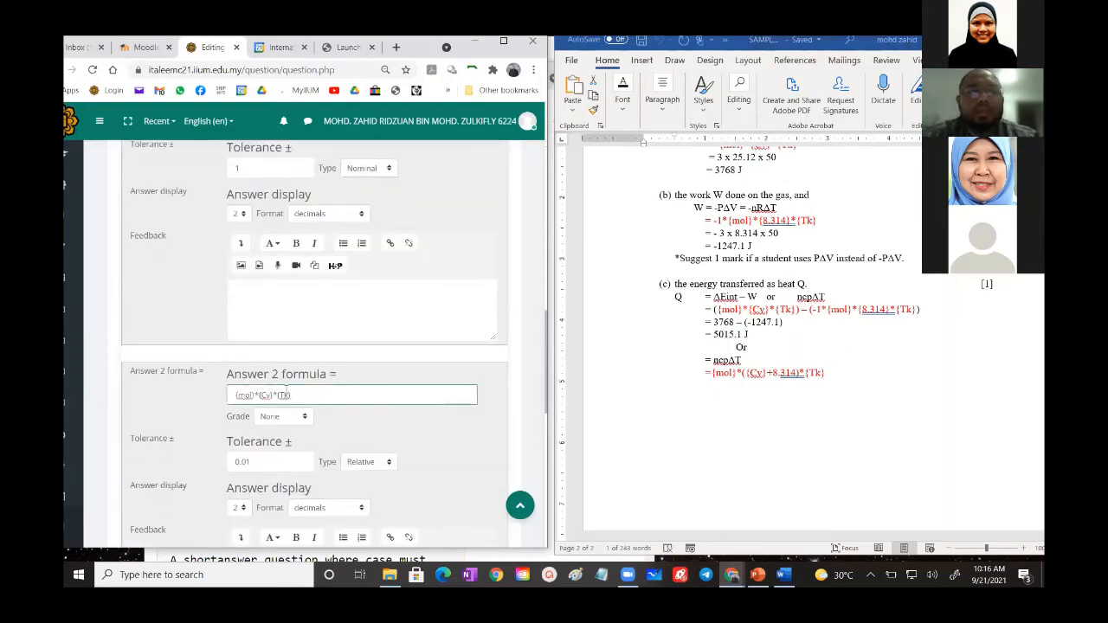
- Shorten the Answer 2 formula to {mol}*{Cv} and set its grade to 50%
{"action": "key", "text": "BackSpace"}
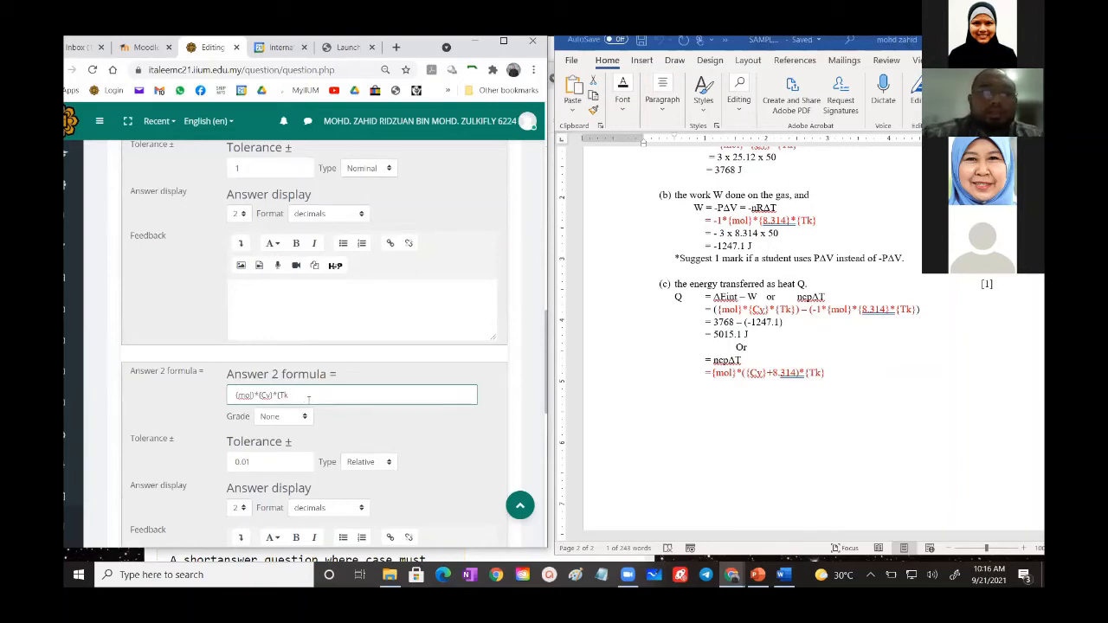
{"action": "key", "text": "BackSpace"}
{"action": "key", "text": "BackSpace"}
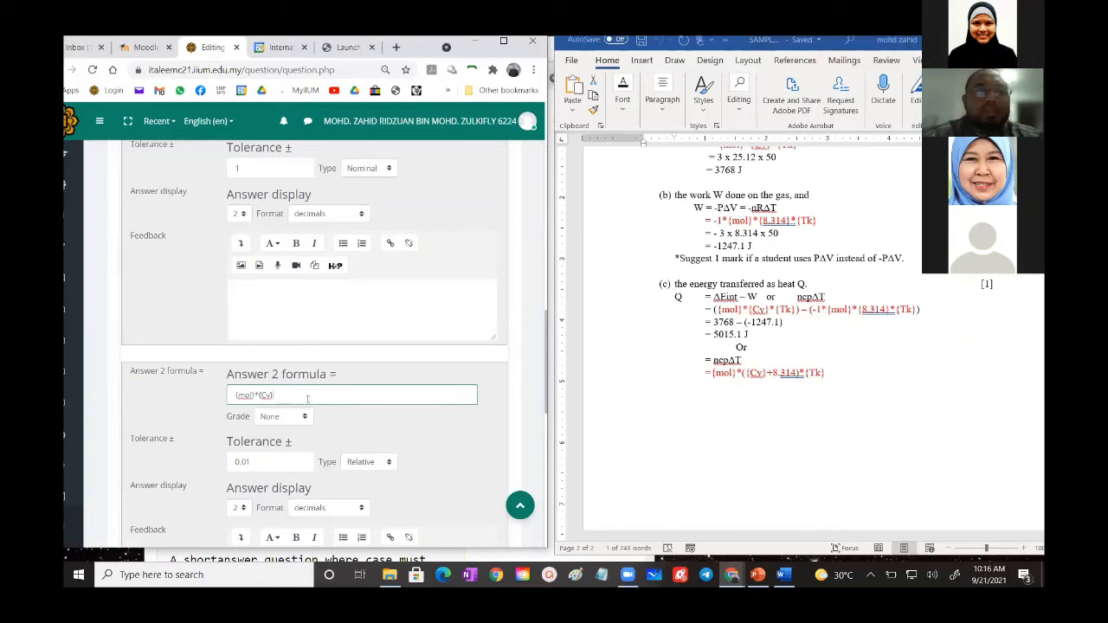
{"action": "scroll", "coordinate": [306, 400], "scroll_direction": "down", "scroll_amount": 1}
{"action": "left_click", "coordinate": [271, 353]}
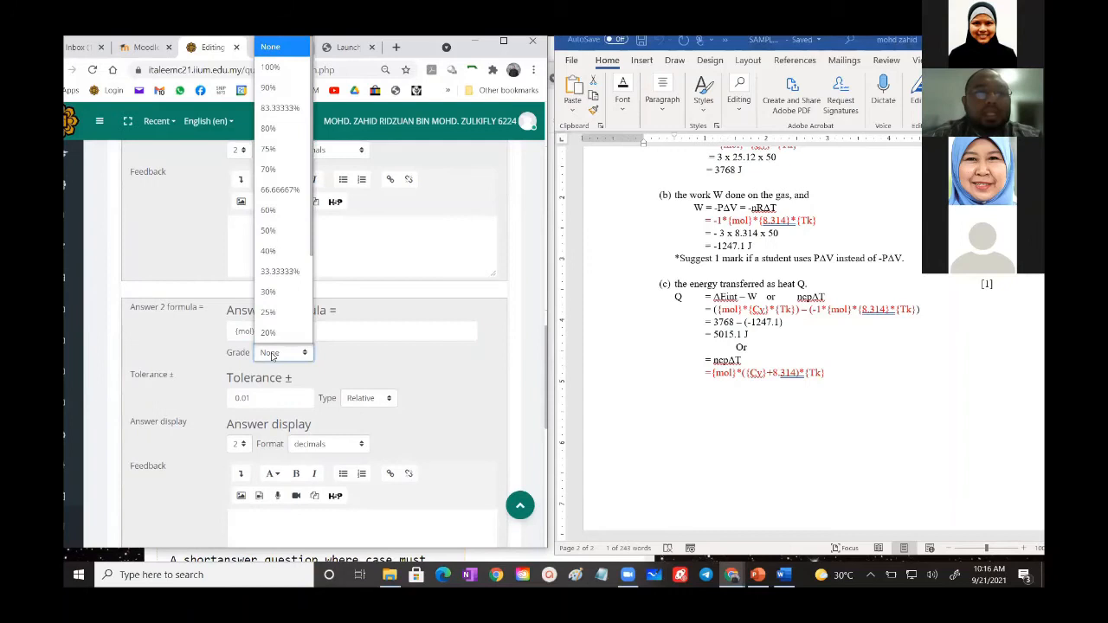
{"action": "left_click", "coordinate": [275, 230]}
{"action": "left_click", "coordinate": [367, 366]}
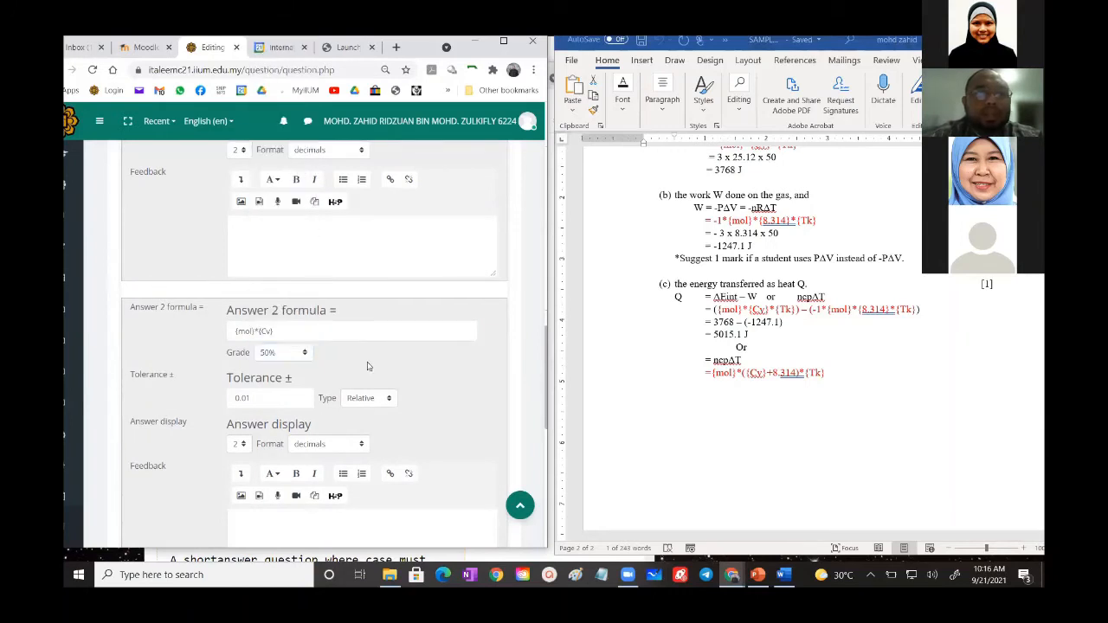
- Review the formulas, grades and tolerances of Answers 1 and 2 against the worked solution in the Word document
{"action": "scroll", "coordinate": [367, 366], "scroll_direction": "up", "scroll_amount": 3}
{"action": "scroll", "coordinate": [824, 289], "scroll_direction": "up", "scroll_amount": 3}
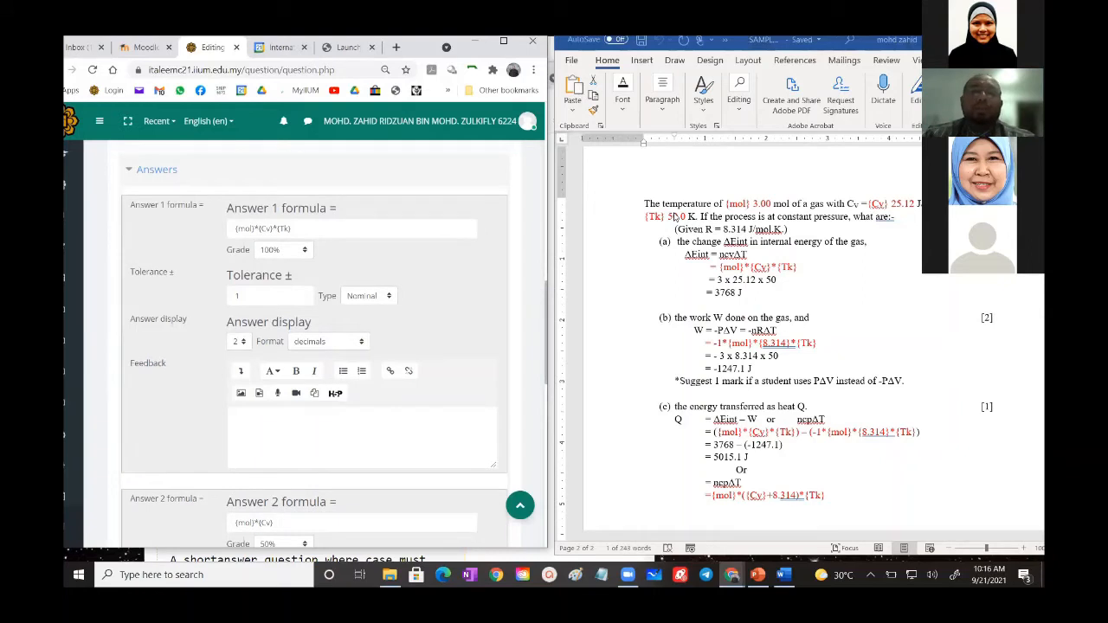
{"action": "scroll", "coordinate": [676, 216], "scroll_direction": "down", "scroll_amount": 2}
{"action": "scroll", "coordinate": [364, 406], "scroll_direction": "down", "scroll_amount": 3}
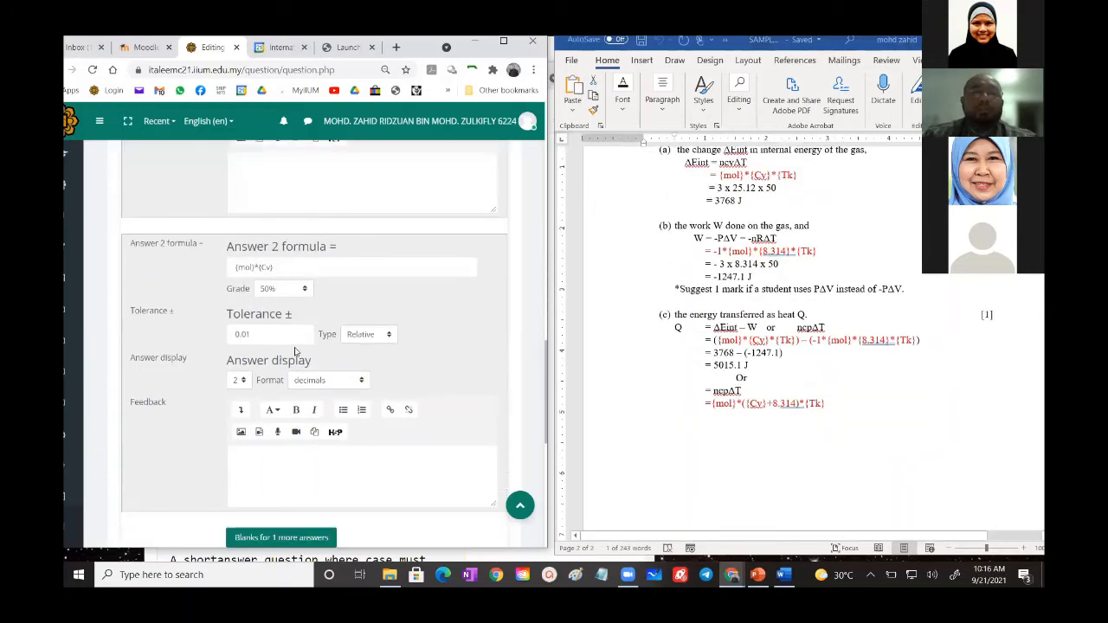
{"action": "scroll", "coordinate": [281, 265], "scroll_direction": "up", "scroll_amount": 1}
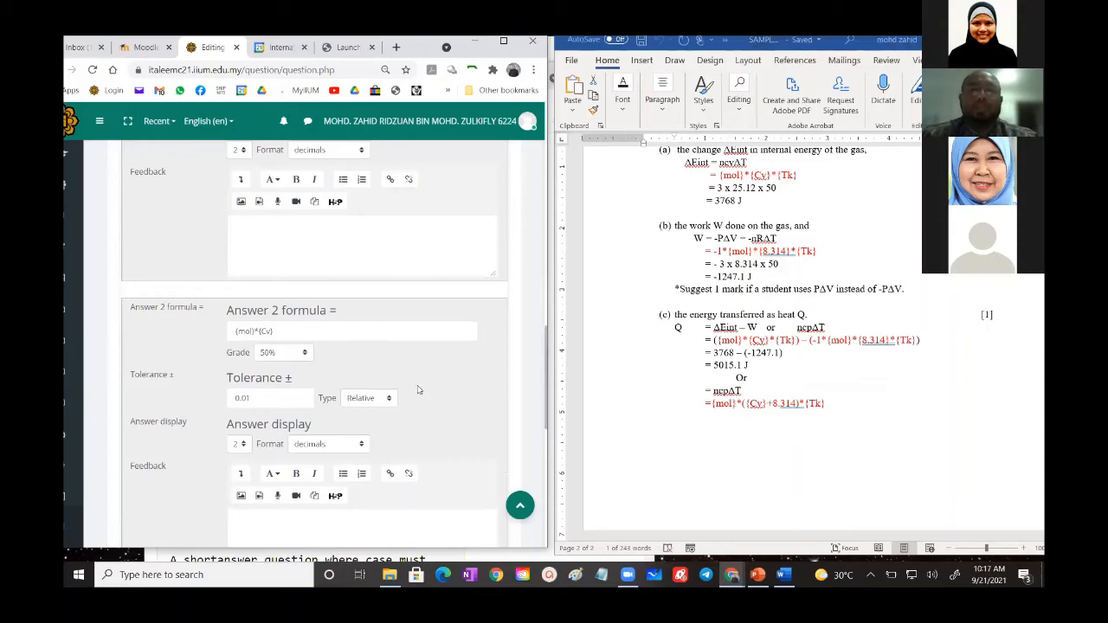
{"action": "scroll", "coordinate": [419, 390], "scroll_direction": "down", "scroll_amount": 3}
{"action": "scroll", "coordinate": [419, 389], "scroll_direction": "down", "scroll_amount": 1}
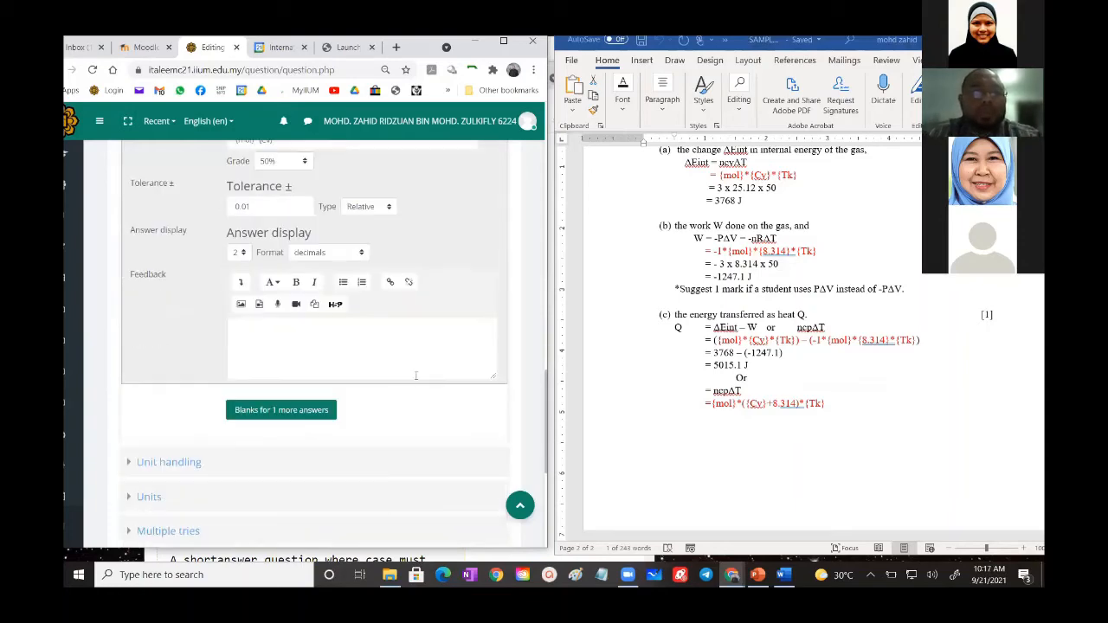
{"action": "scroll", "coordinate": [415, 376], "scroll_direction": "up", "scroll_amount": 7}
- Save the question changes and continue to the wildcards dataset properties and synchronisation options
{"action": "scroll", "coordinate": [415, 375], "scroll_direction": "down", "scroll_amount": 6}
{"action": "scroll", "coordinate": [398, 385], "scroll_direction": "down", "scroll_amount": 5}
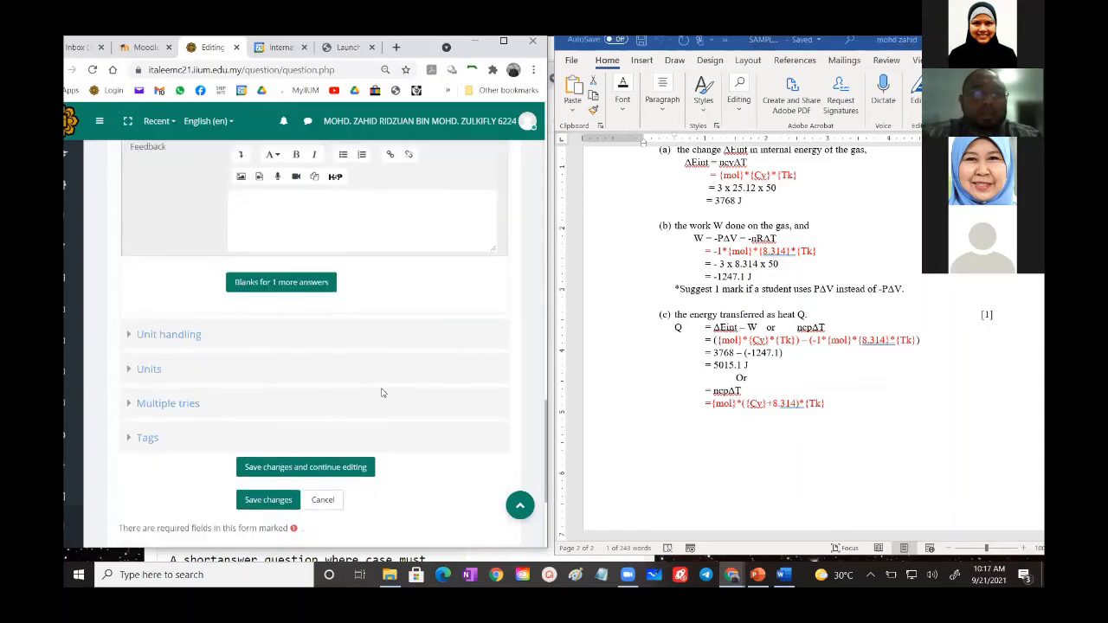
{"action": "scroll", "coordinate": [384, 390], "scroll_direction": "down", "scroll_amount": 3}
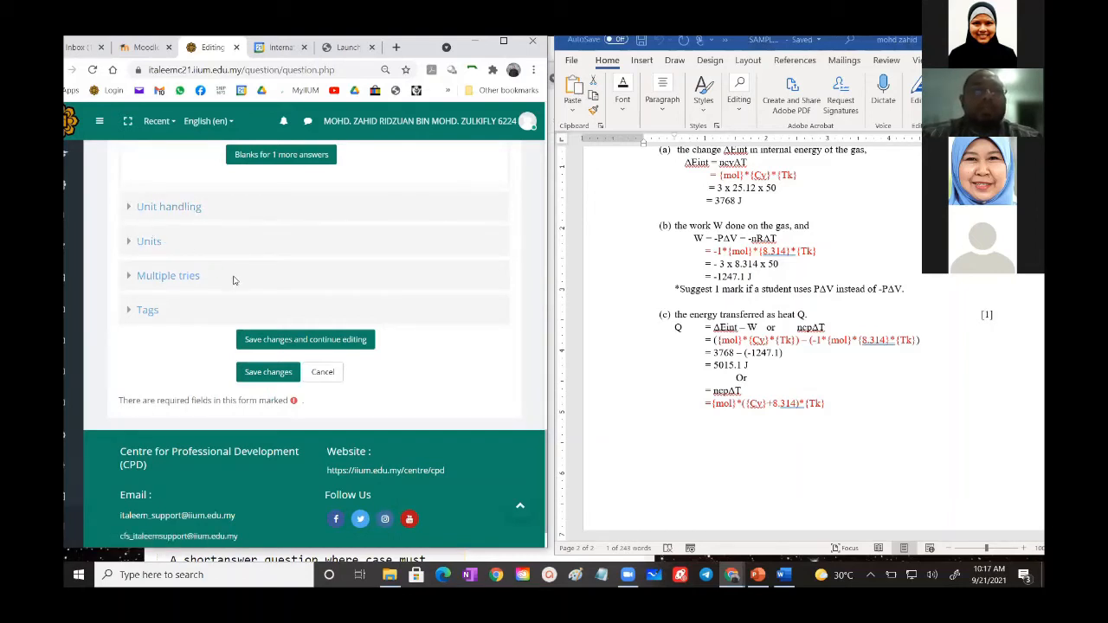
{"action": "left_click", "coordinate": [269, 373]}
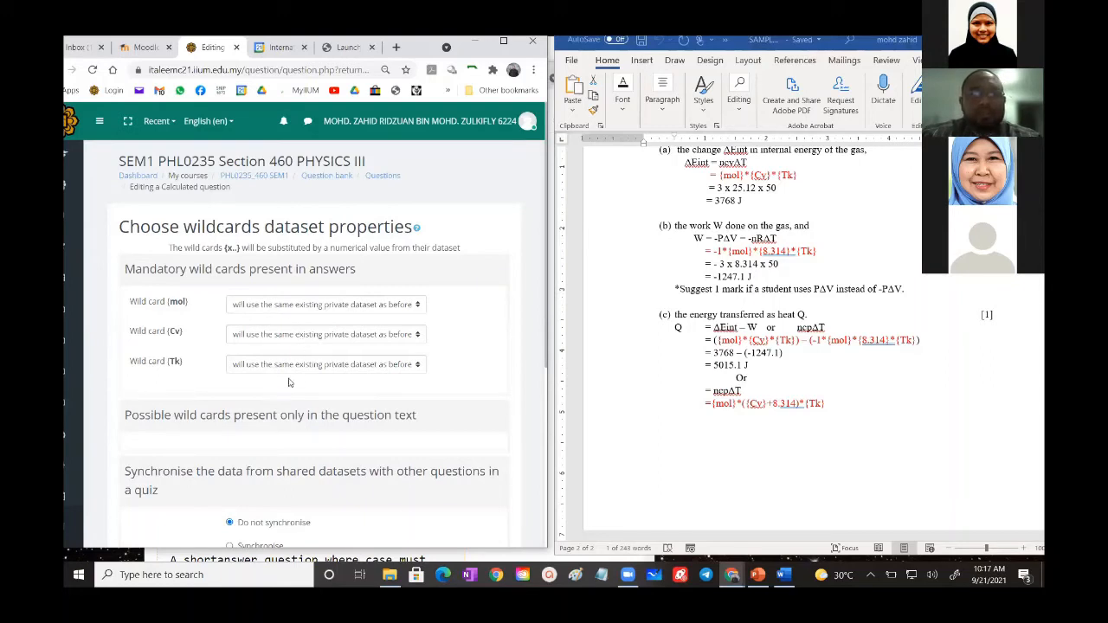
{"action": "scroll", "coordinate": [273, 404], "scroll_direction": "down", "scroll_amount": 2}
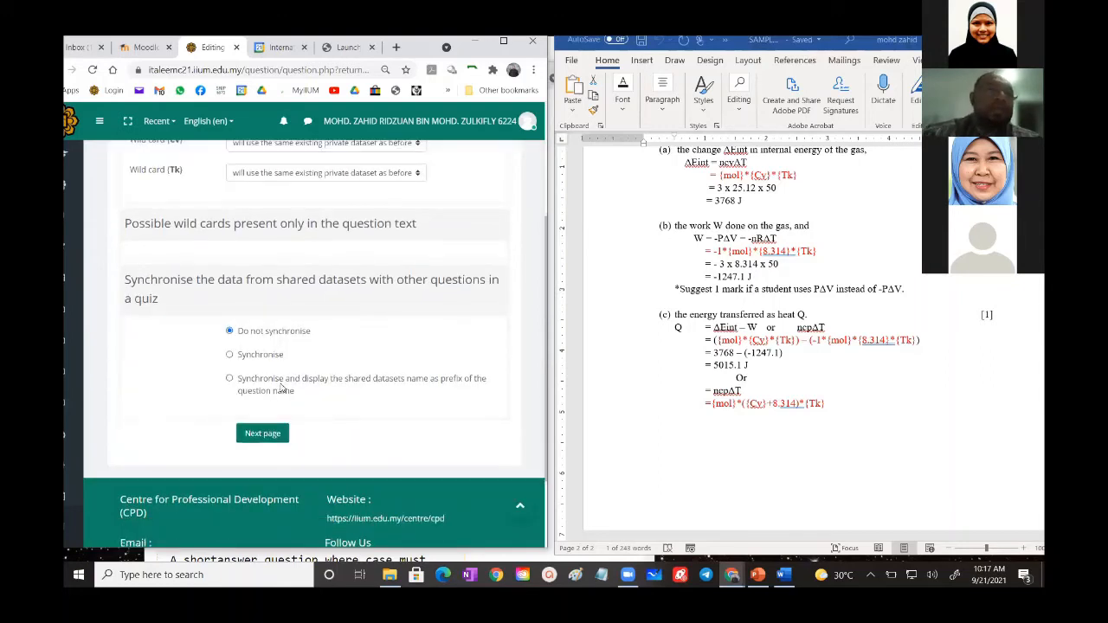
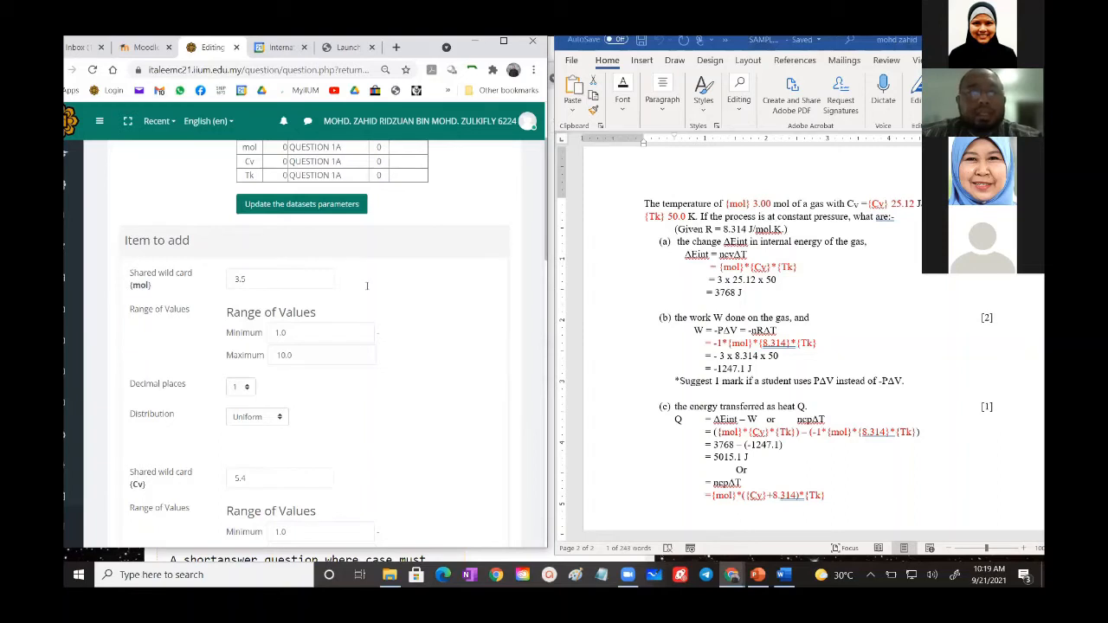
- Set the mol wild card to 3 with two decimal places and a Uniform distribution
{"action": "left_click", "coordinate": [242, 279]}
{"action": "key", "text": "BackSpace"}
{"action": "key", "text": "BackSpace"}
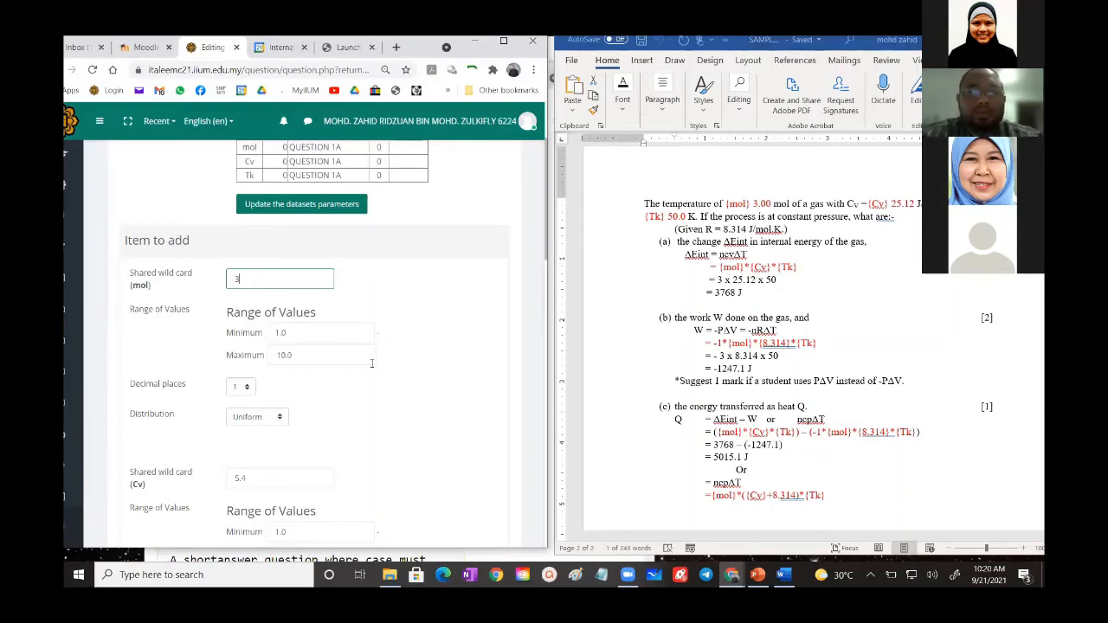
{"action": "scroll", "coordinate": [372, 364], "scroll_direction": "down", "scroll_amount": 1}
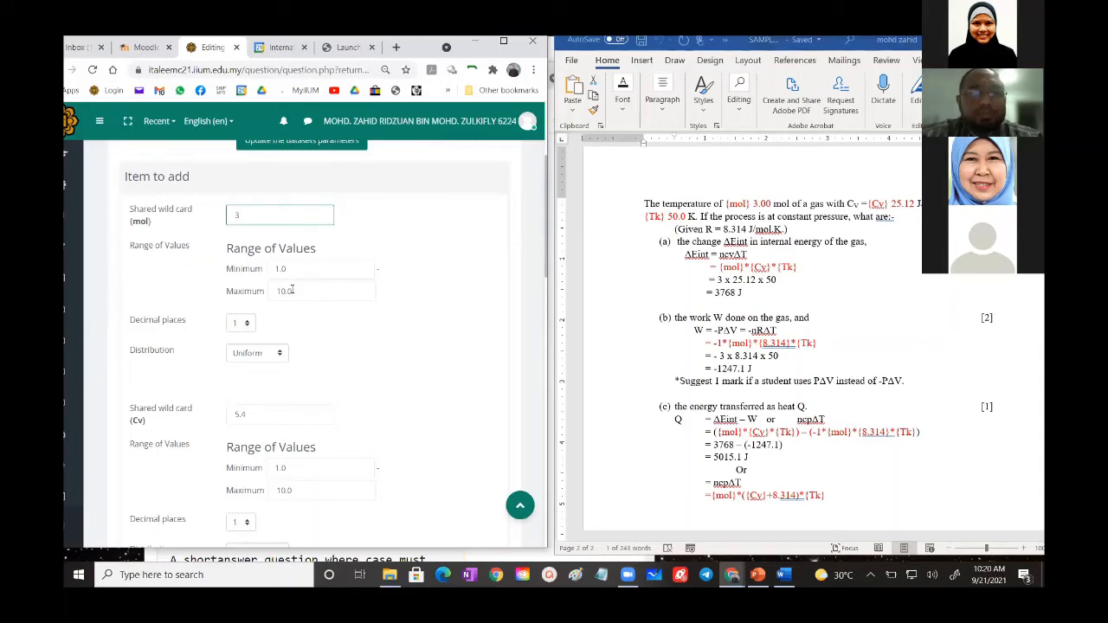
{"action": "left_click", "coordinate": [233, 328]}
{"action": "left_click", "coordinate": [235, 388]}
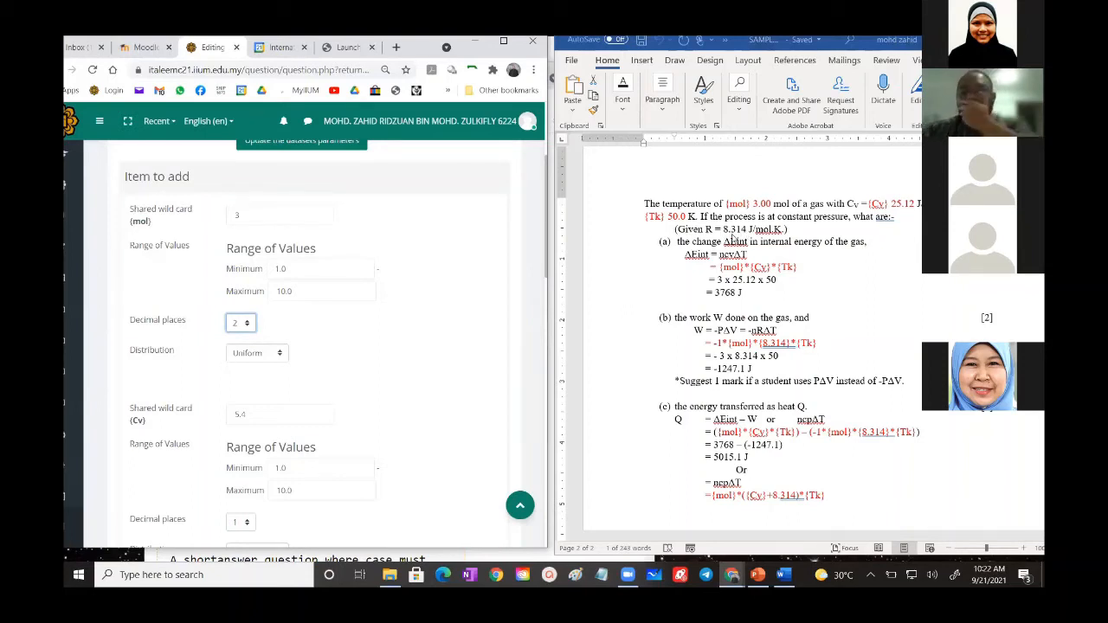
{"action": "left_click", "coordinate": [257, 354]}
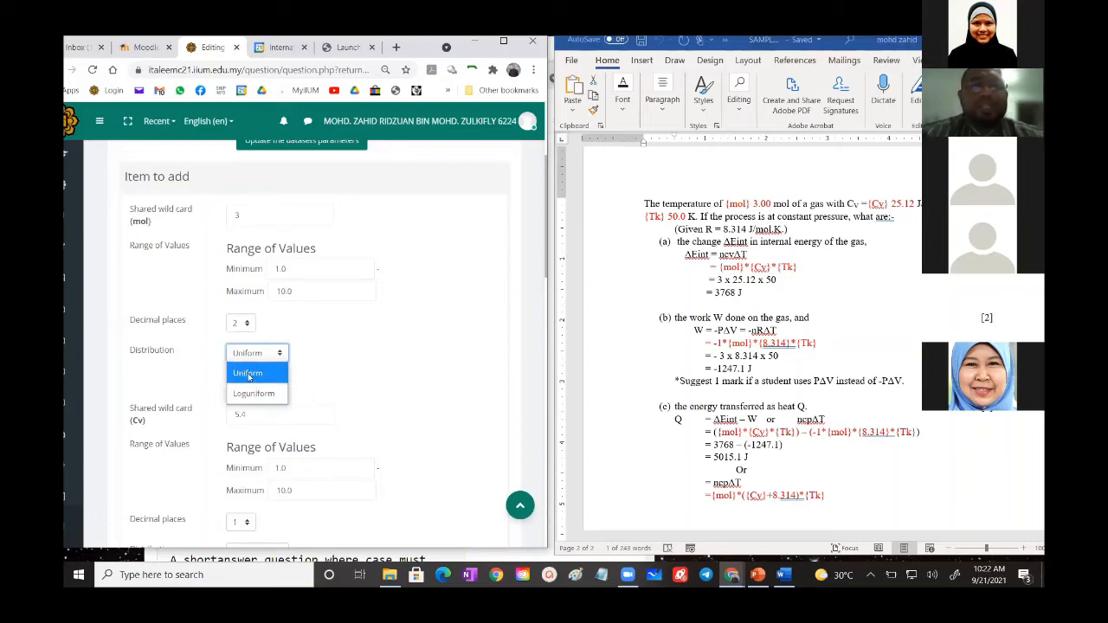
{"action": "left_click", "coordinate": [248, 375]}
- Set the Cv wild card value to 25.12, as given in the Word document
{"action": "scroll", "coordinate": [340, 334], "scroll_direction": "down", "scroll_amount": 1}
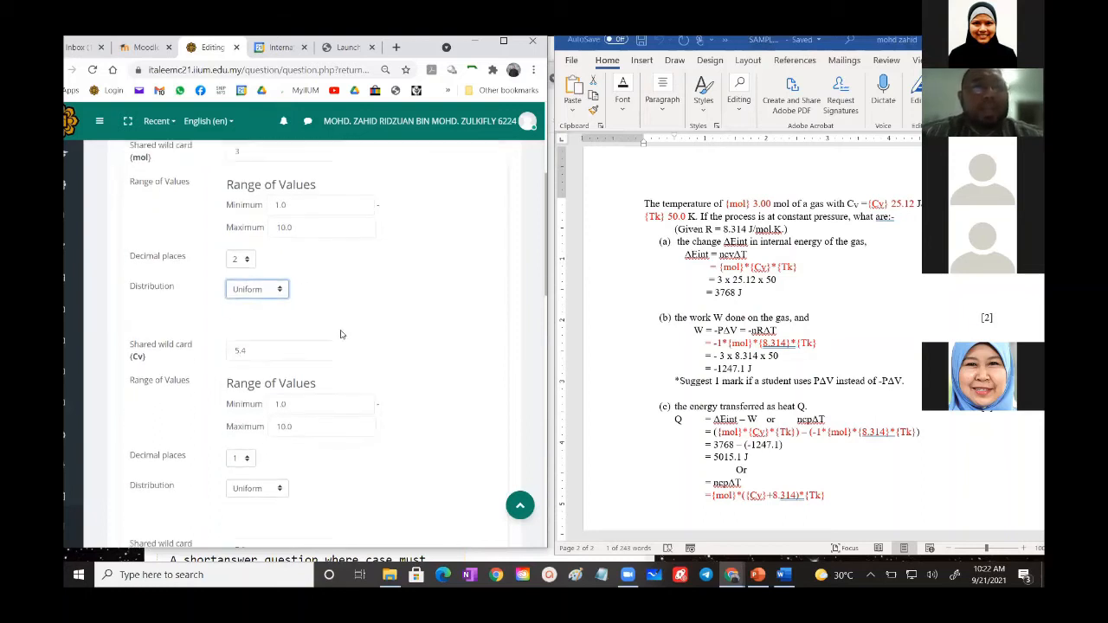
{"action": "scroll", "coordinate": [340, 334], "scroll_direction": "down", "scroll_amount": 2}
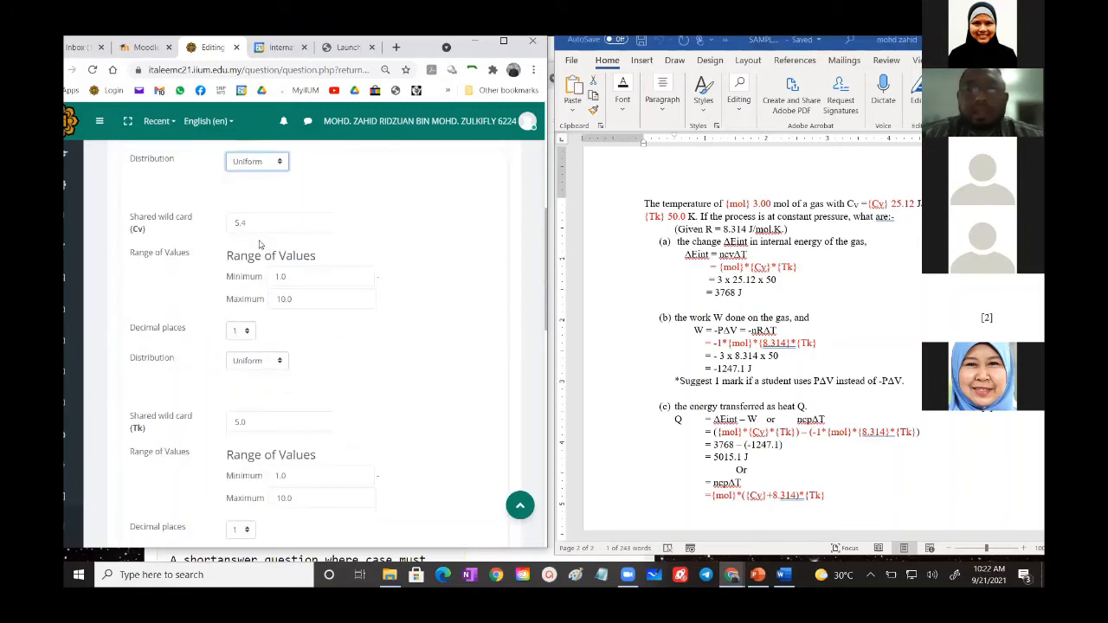
{"action": "left_click_drag", "start_coordinate": [251, 223], "coordinate": [222, 224]}
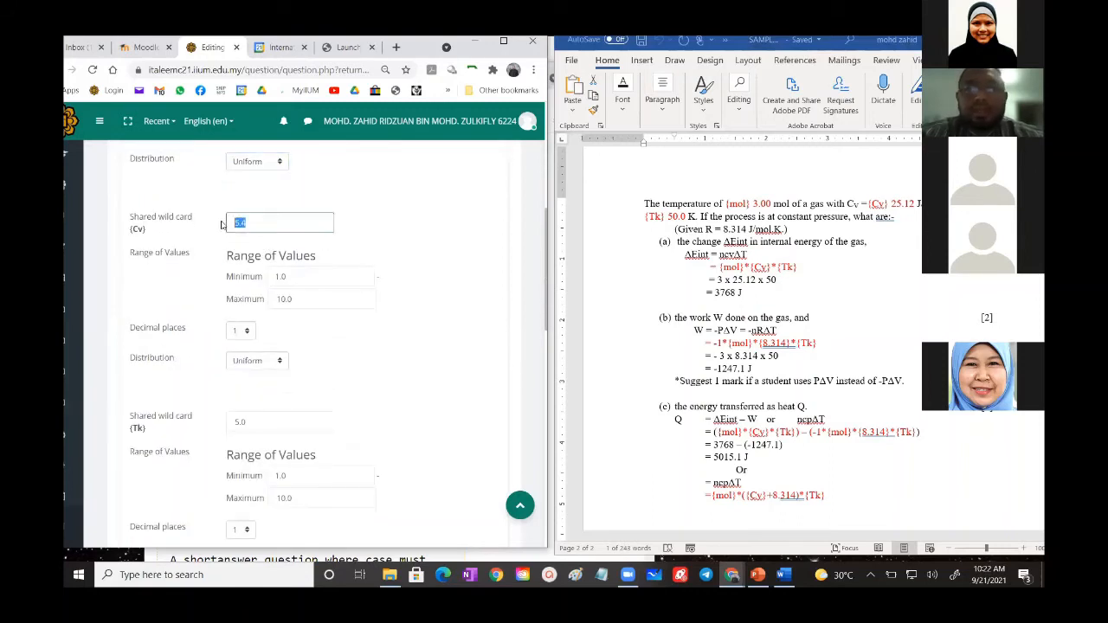
{"action": "type", "text": "25"}
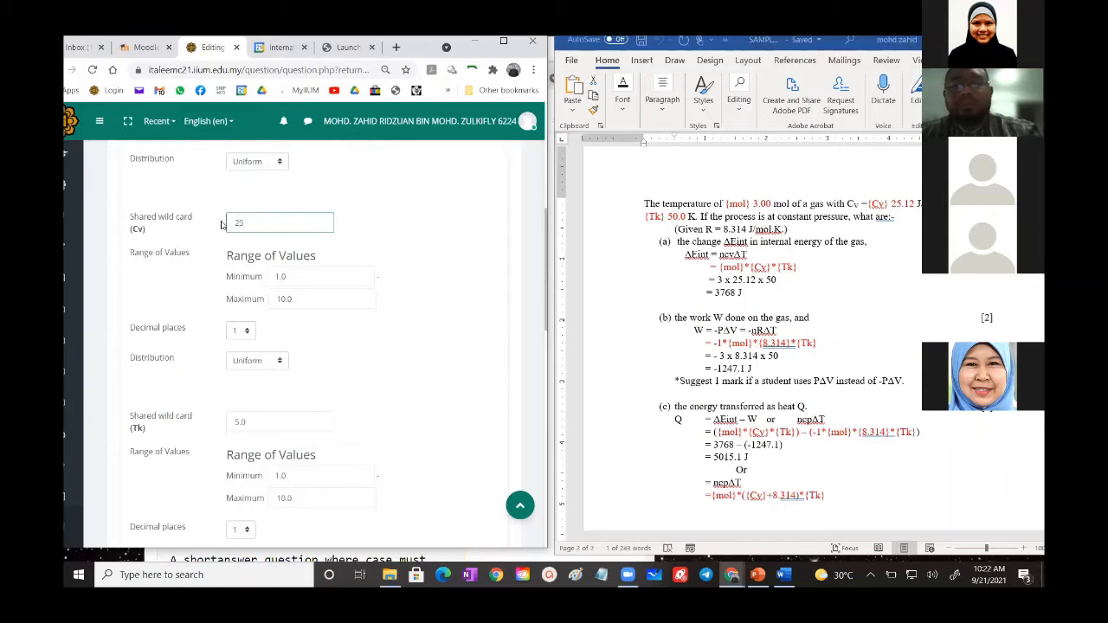
{"action": "type", "text": ".12"}
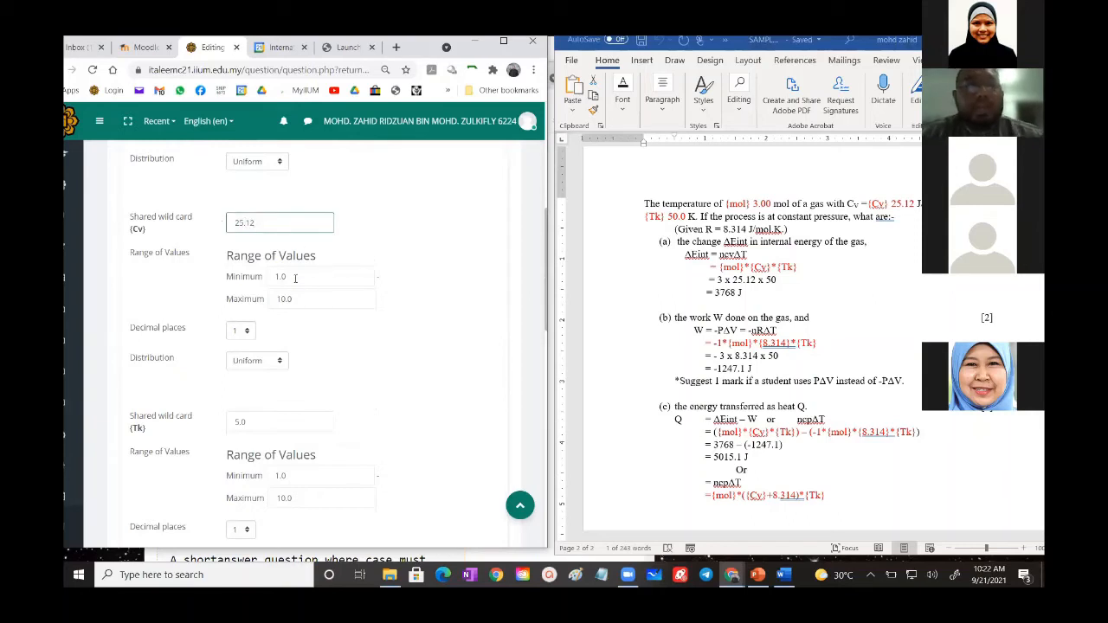
- Give the Cv wild card a range of values from 20 to 27 and two decimal places
{"action": "left_click_drag", "start_coordinate": [291, 276], "coordinate": [269, 276]}
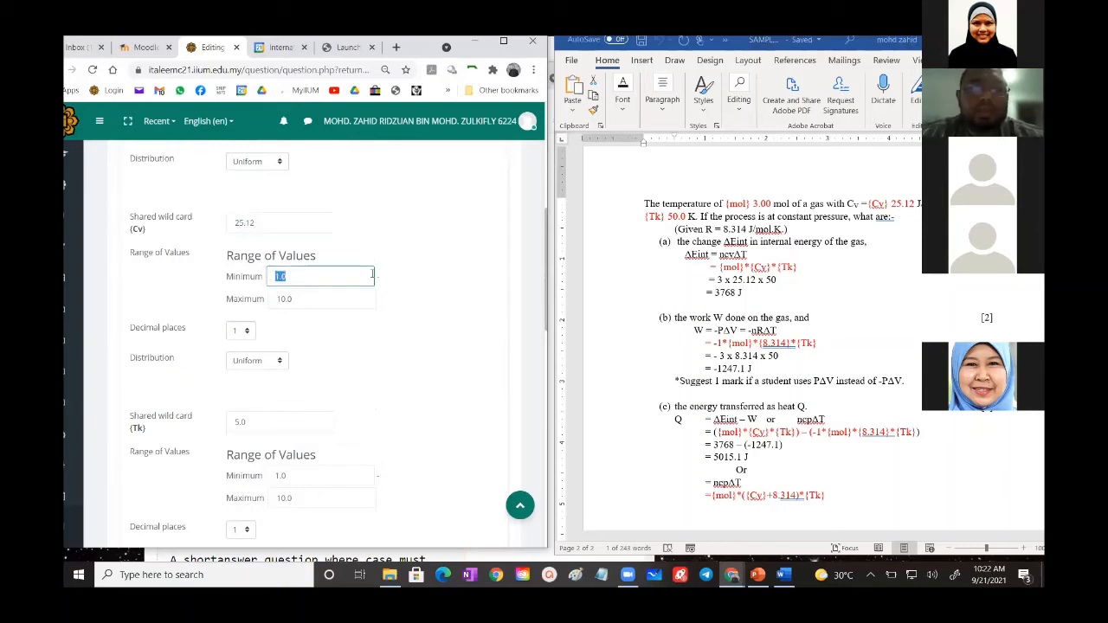
{"action": "type", "text": "20"}
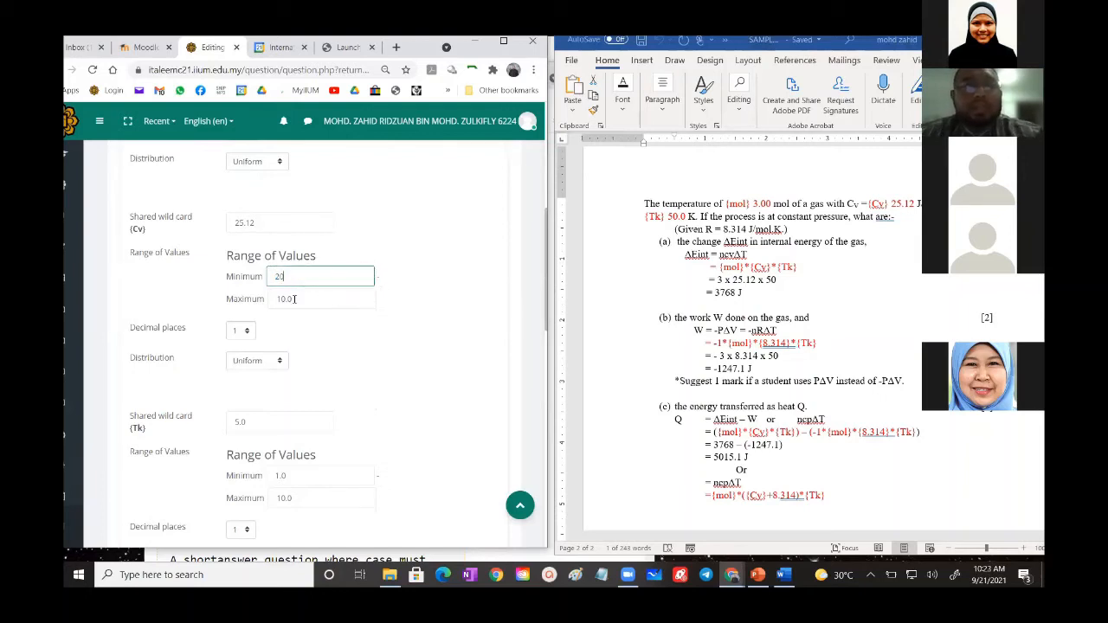
{"action": "left_click_drag", "start_coordinate": [295, 299], "coordinate": [276, 298]}
{"action": "type", "text": "2"}
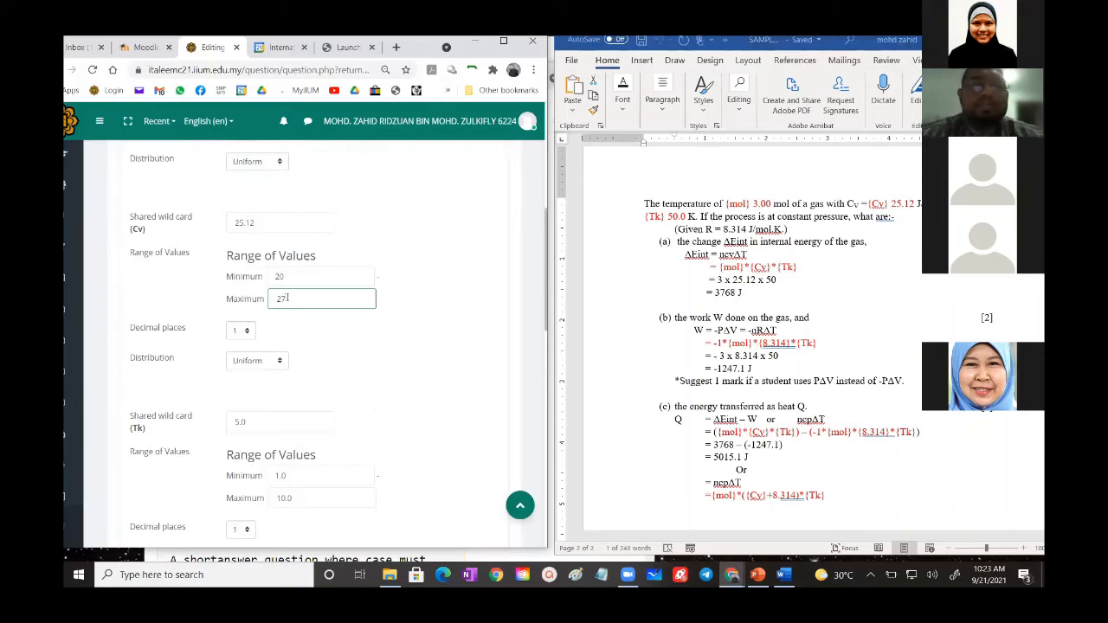
{"action": "type", "text": "7"}
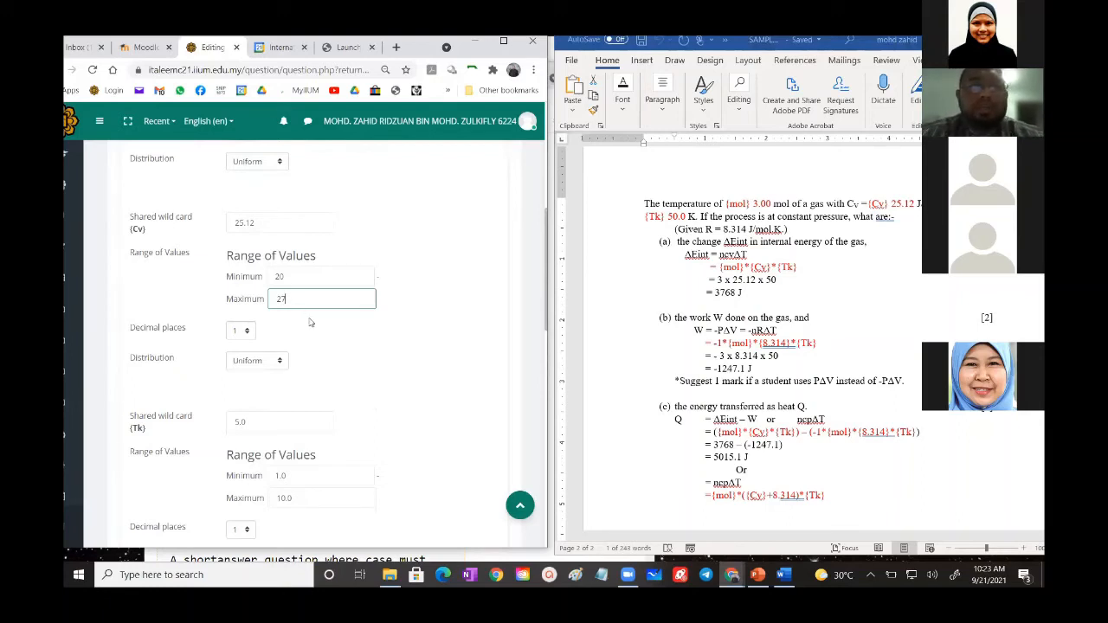
{"action": "left_click", "coordinate": [236, 336]}
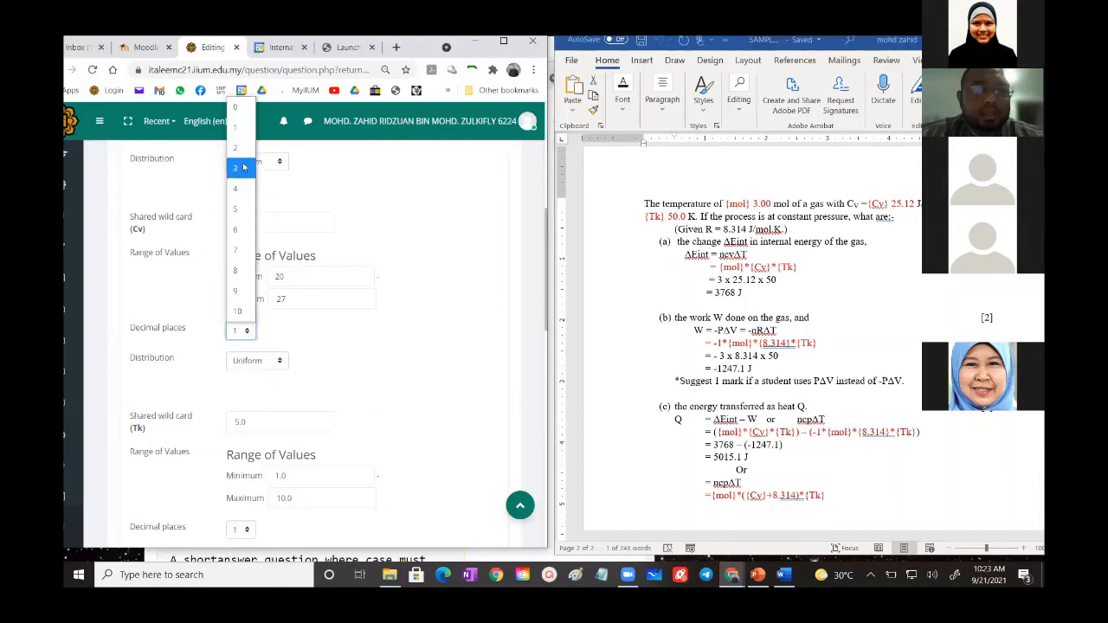
{"action": "left_click", "coordinate": [239, 147]}
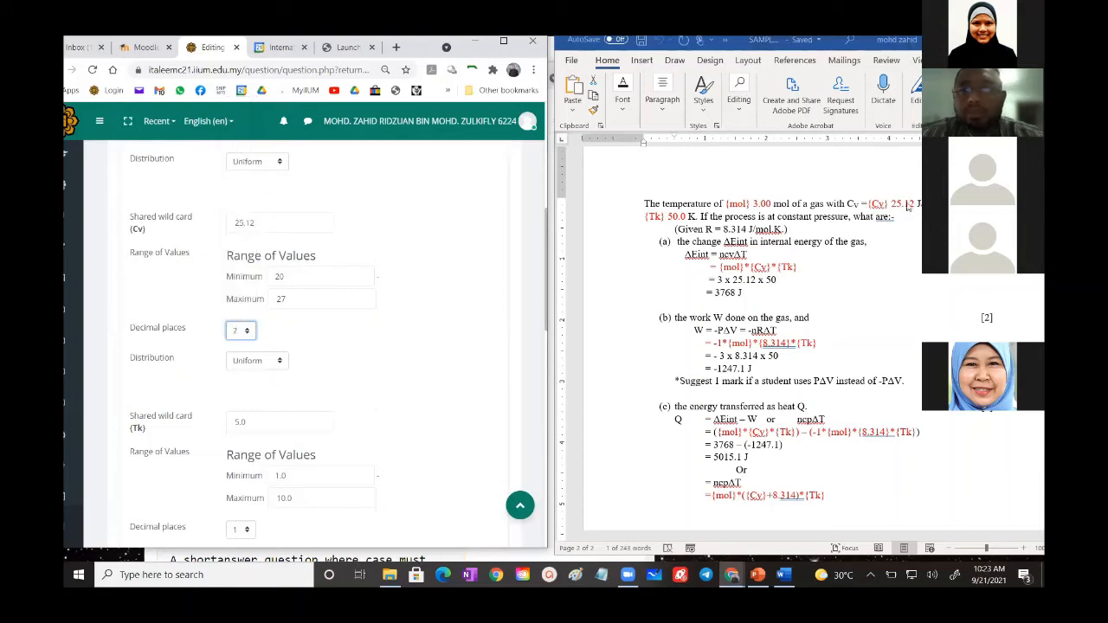
- Set the Tk wild card to 50 with a range of values from 45 to 55
{"action": "scroll", "coordinate": [205, 412], "scroll_direction": "down", "scroll_amount": 1}
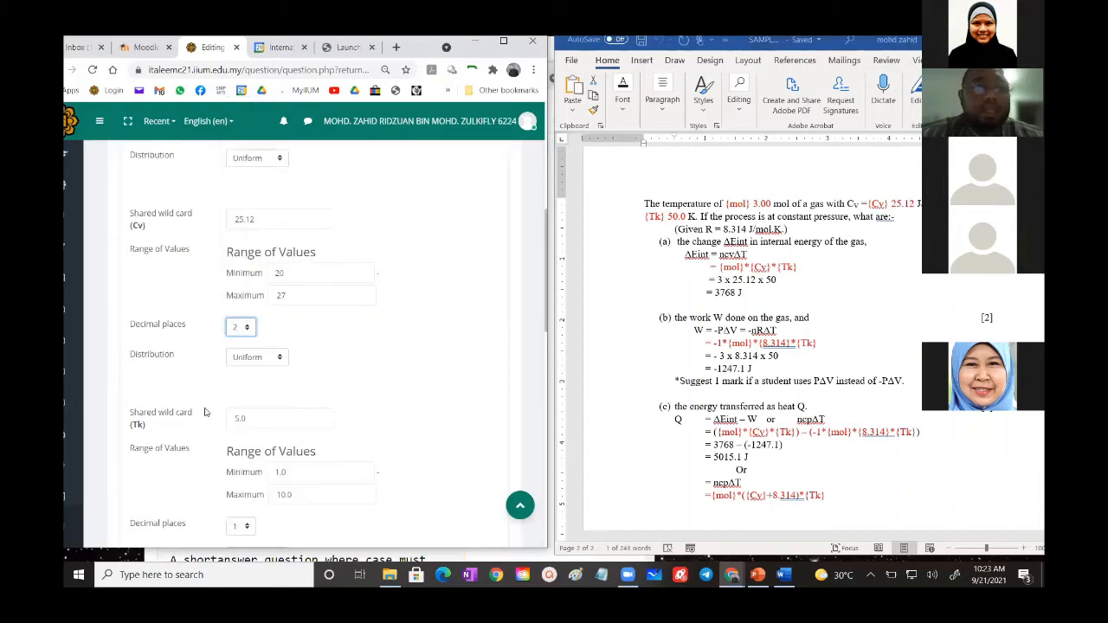
{"action": "scroll", "coordinate": [205, 411], "scroll_direction": "down", "scroll_amount": 1}
{"action": "left_click_drag", "start_coordinate": [241, 299], "coordinate": [229, 294]}
{"action": "type", "text": "50"}
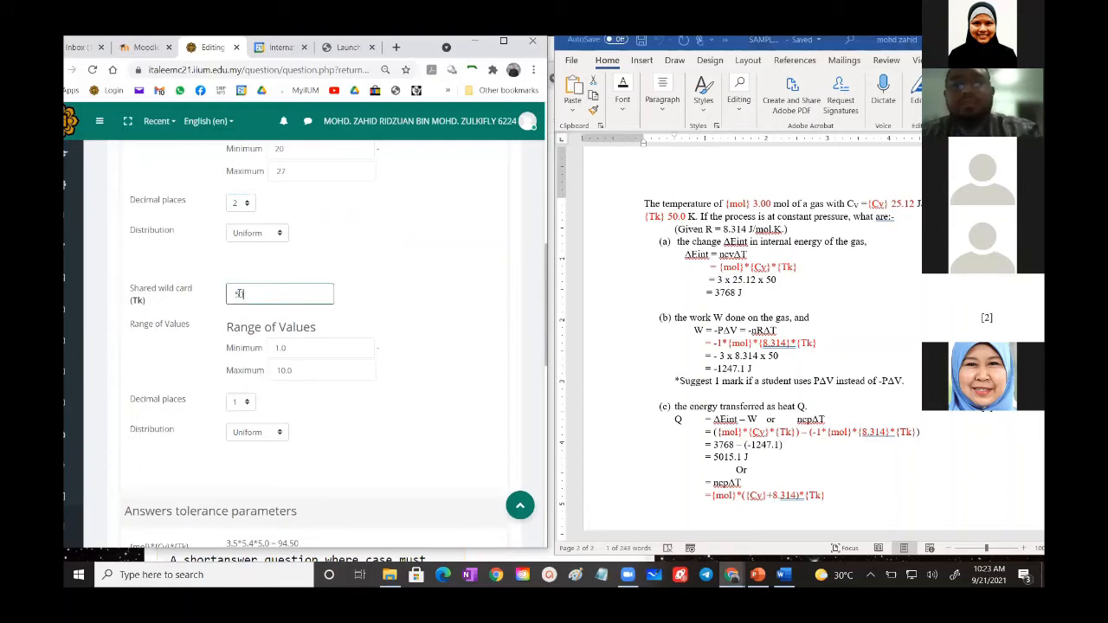
{"action": "left_click_drag", "start_coordinate": [288, 348], "coordinate": [259, 373]}
{"action": "type", "text": "45"}
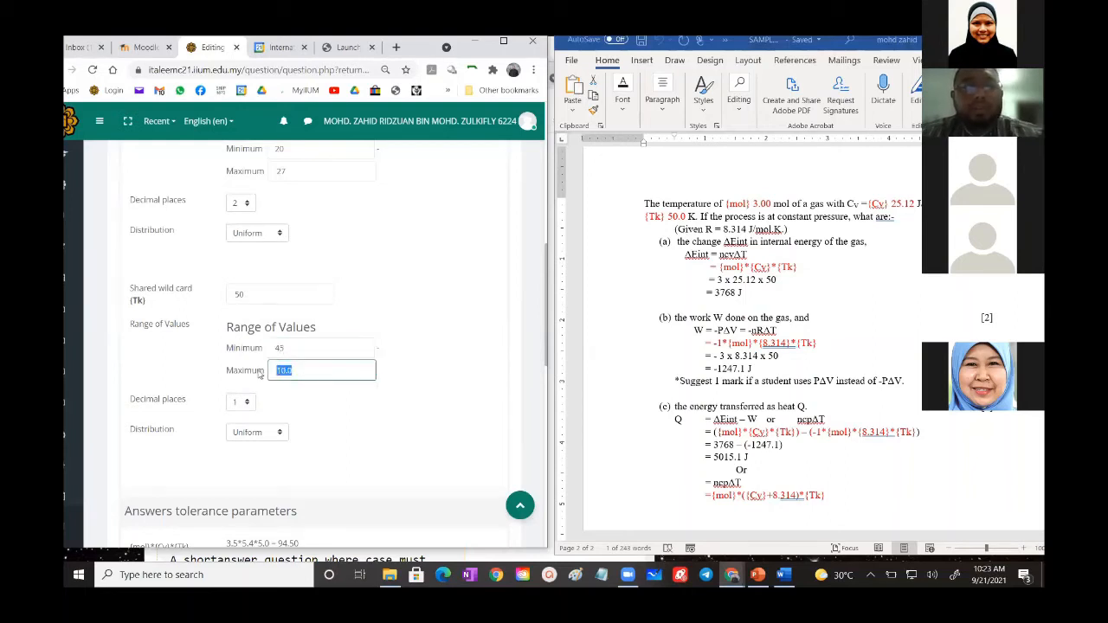
{"action": "type", "text": "55"}
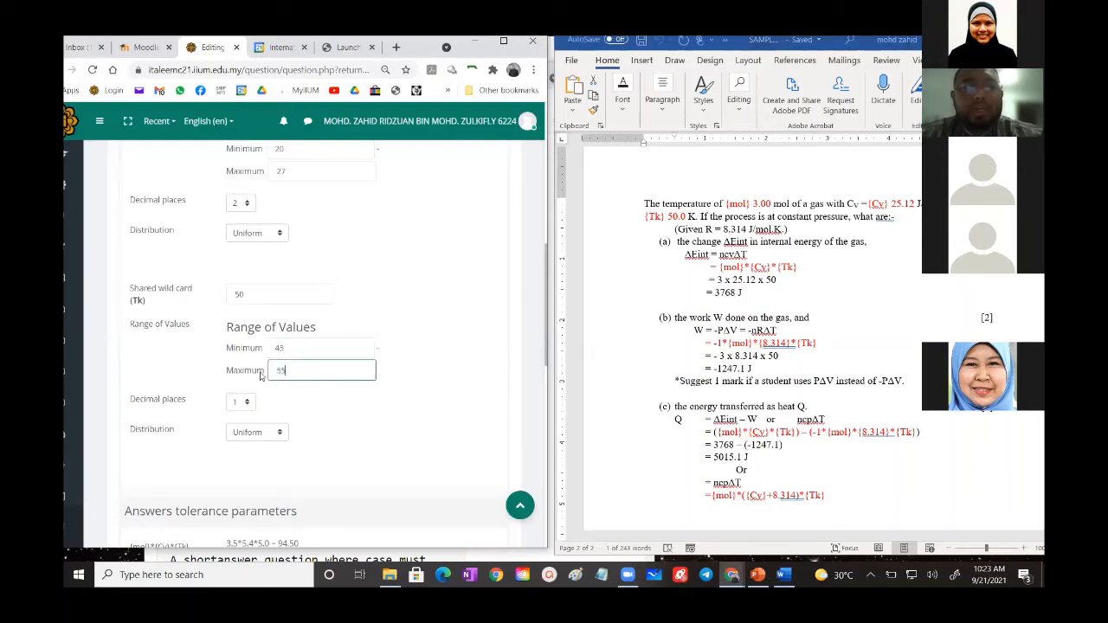
{"action": "left_click", "coordinate": [360, 401]}
- Expand the full answers tolerance parameters and update them with the new wild card values
{"action": "scroll", "coordinate": [346, 381], "scroll_direction": "down", "scroll_amount": 3}
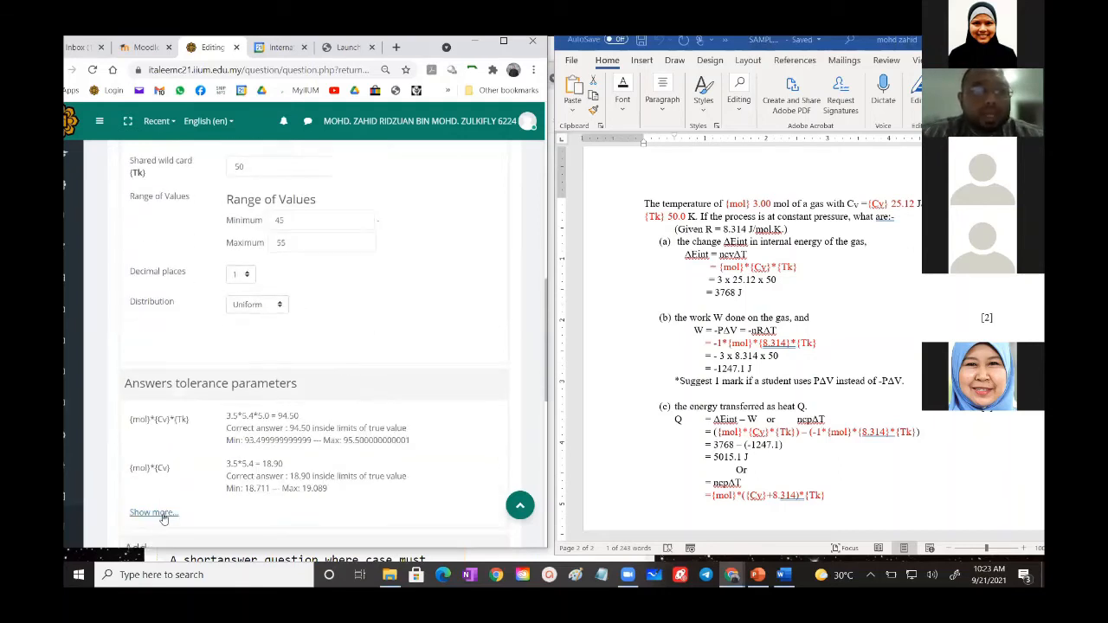
{"action": "scroll", "coordinate": [191, 406], "scroll_direction": "down", "scroll_amount": 3}
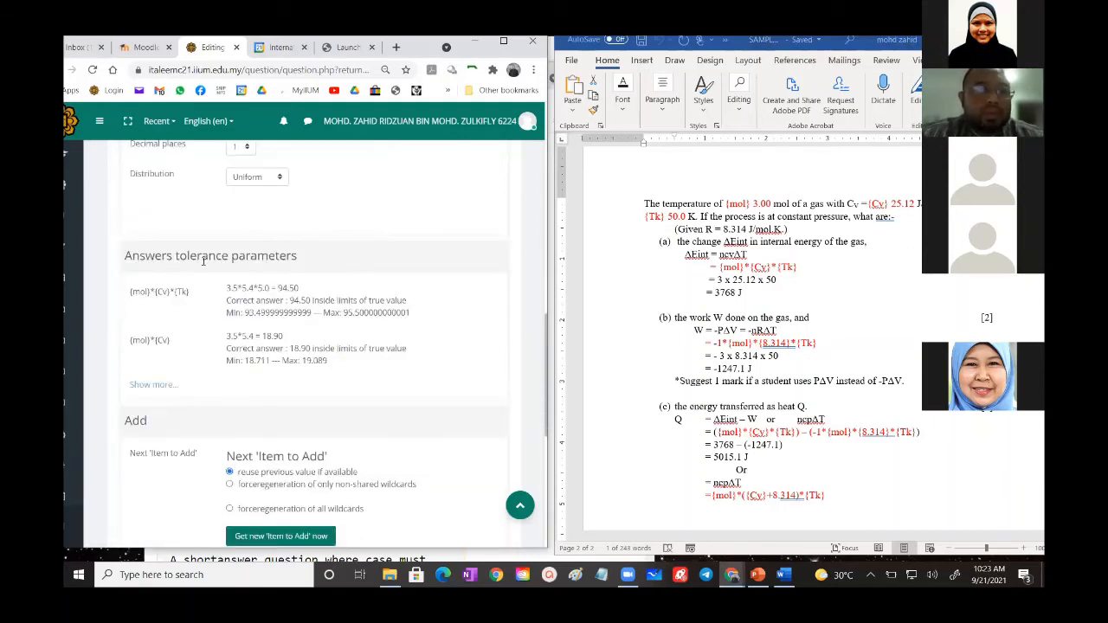
{"action": "left_click", "coordinate": [150, 385]}
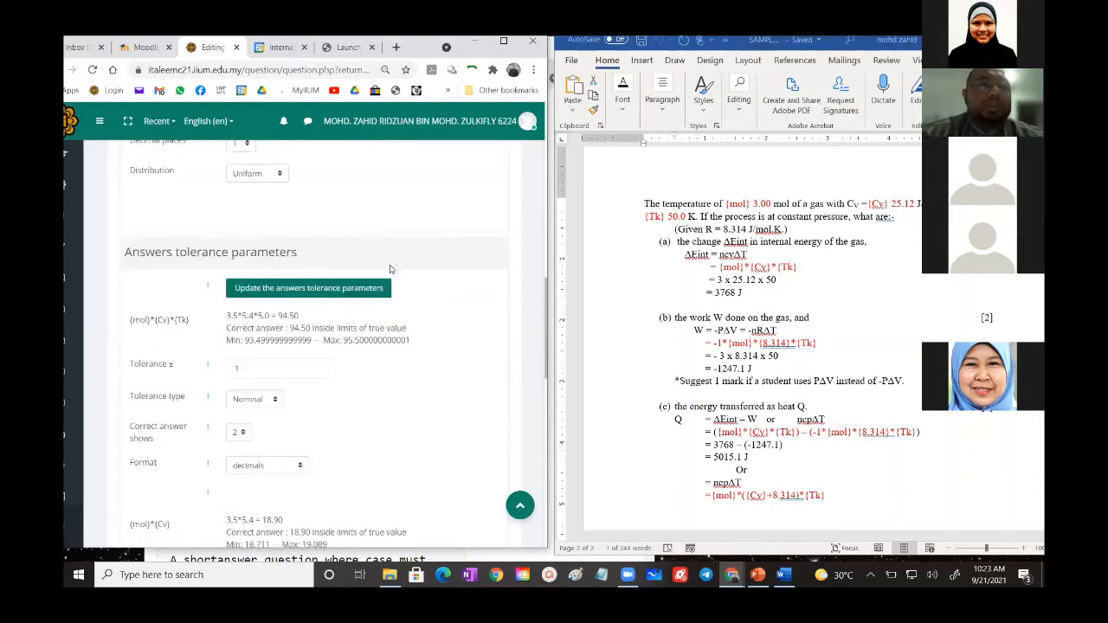
{"action": "scroll", "coordinate": [387, 270], "scroll_direction": "down", "scroll_amount": 2}
{"action": "left_click", "coordinate": [270, 229]}
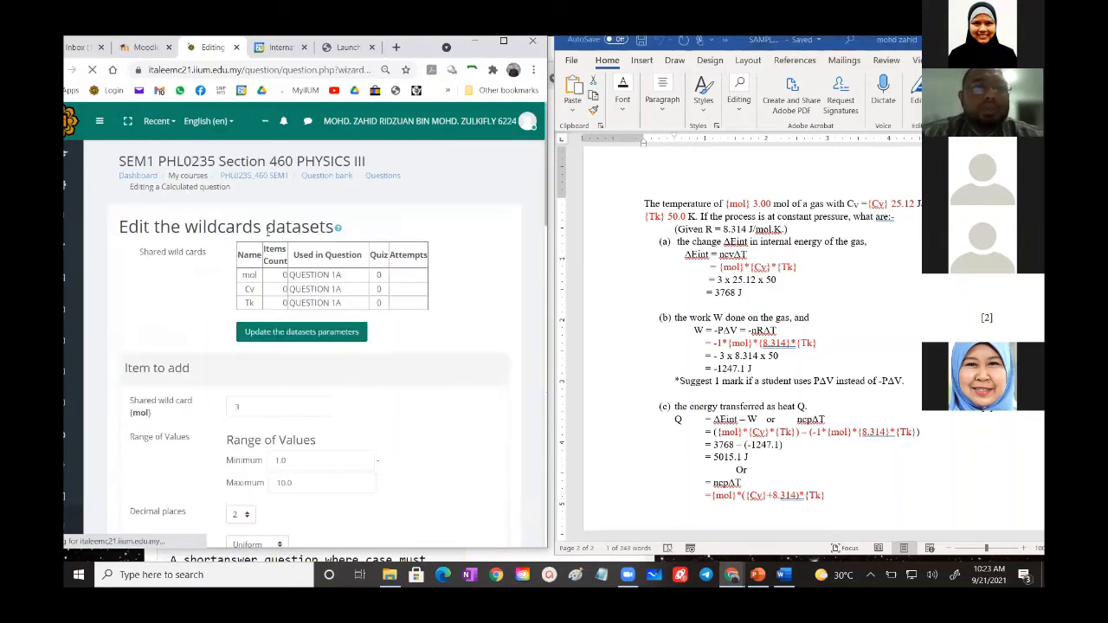
- Check the recalculated answers and tolerance limits for both formulas against the worked solution, and view the options for adding dataset items
{"action": "scroll", "coordinate": [235, 211], "scroll_direction": "down", "scroll_amount": 3}
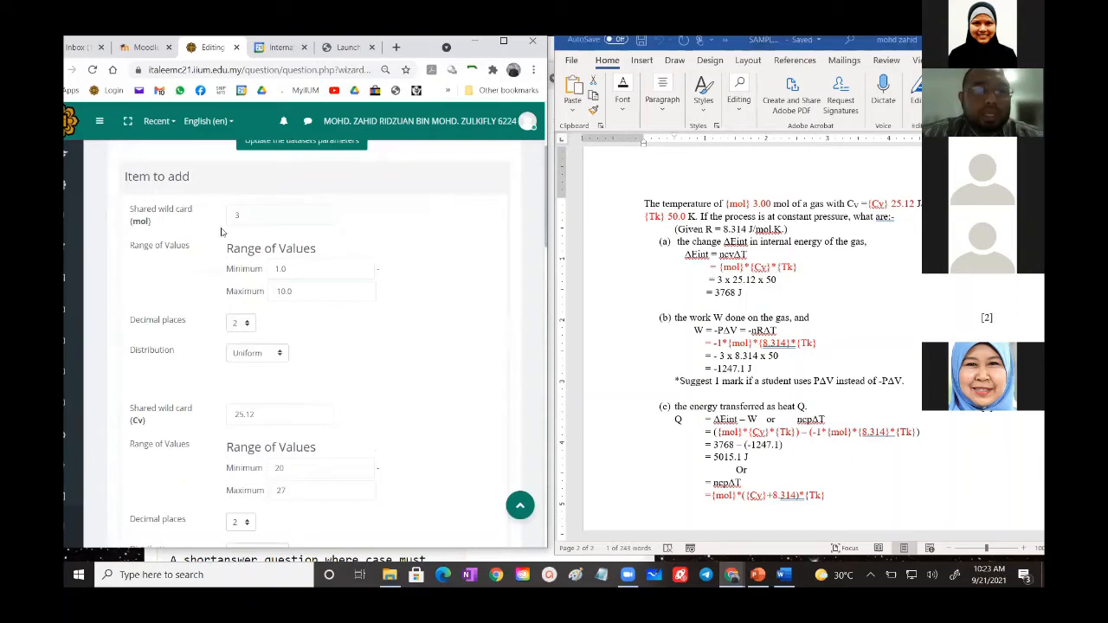
{"action": "scroll", "coordinate": [251, 365], "scroll_direction": "down", "scroll_amount": 8}
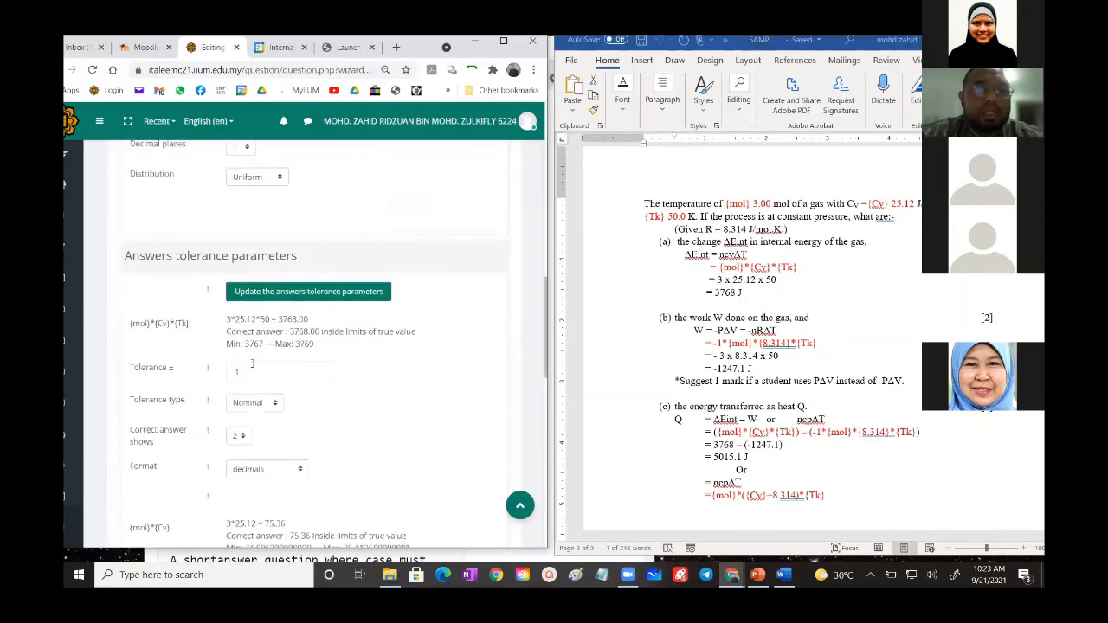
{"action": "scroll", "coordinate": [249, 329], "scroll_direction": "down", "scroll_amount": 1}
{"action": "left_click_drag", "start_coordinate": [279, 254], "coordinate": [312, 256]}
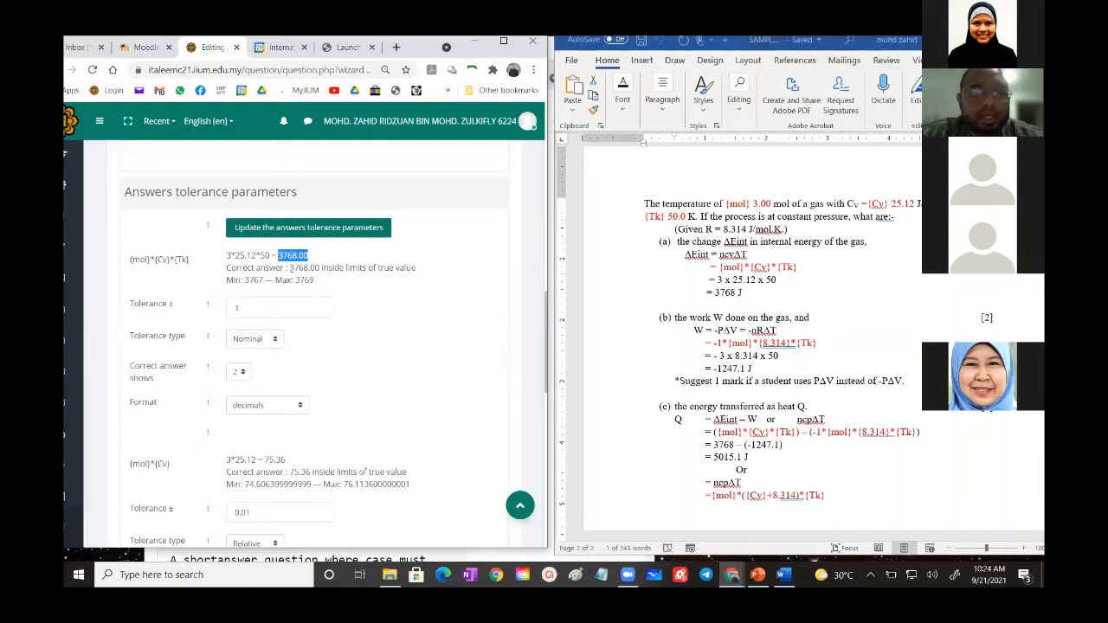
{"action": "left_click_drag", "start_coordinate": [290, 267], "coordinate": [323, 267]}
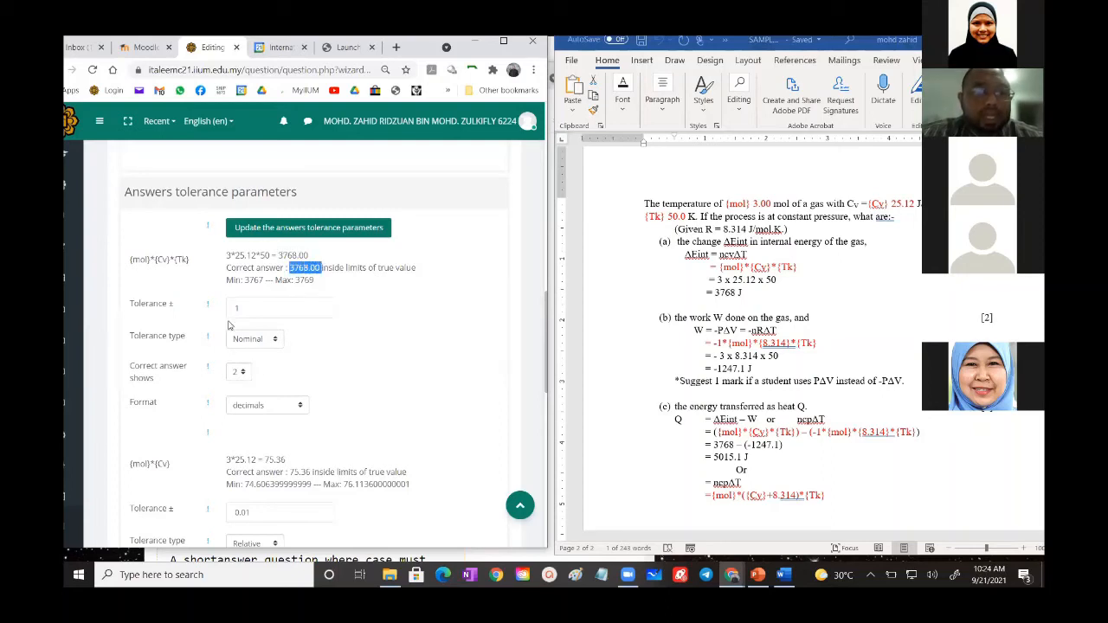
{"action": "left_click", "coordinate": [349, 287]}
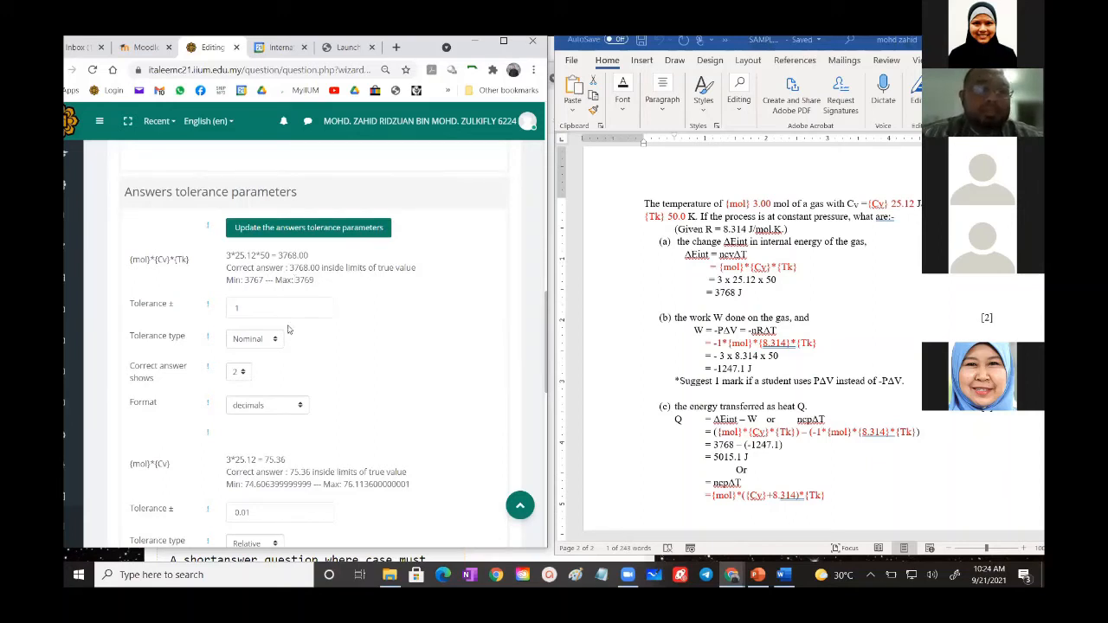
{"action": "scroll", "coordinate": [294, 385], "scroll_direction": "down", "scroll_amount": 4}
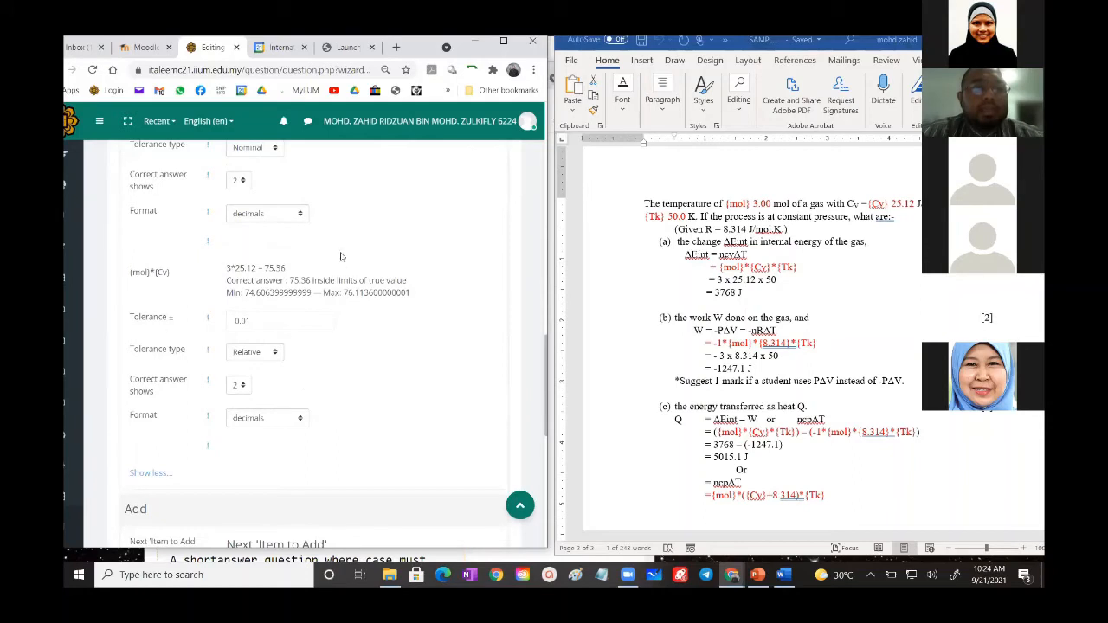
{"action": "scroll", "coordinate": [341, 299], "scroll_direction": "down", "scroll_amount": 7}
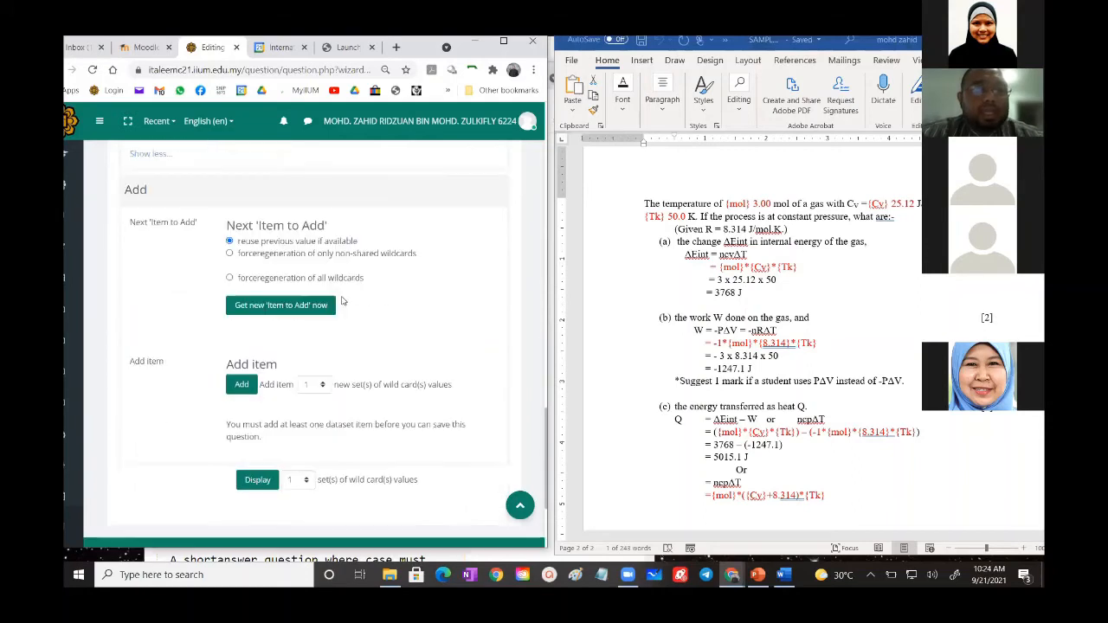
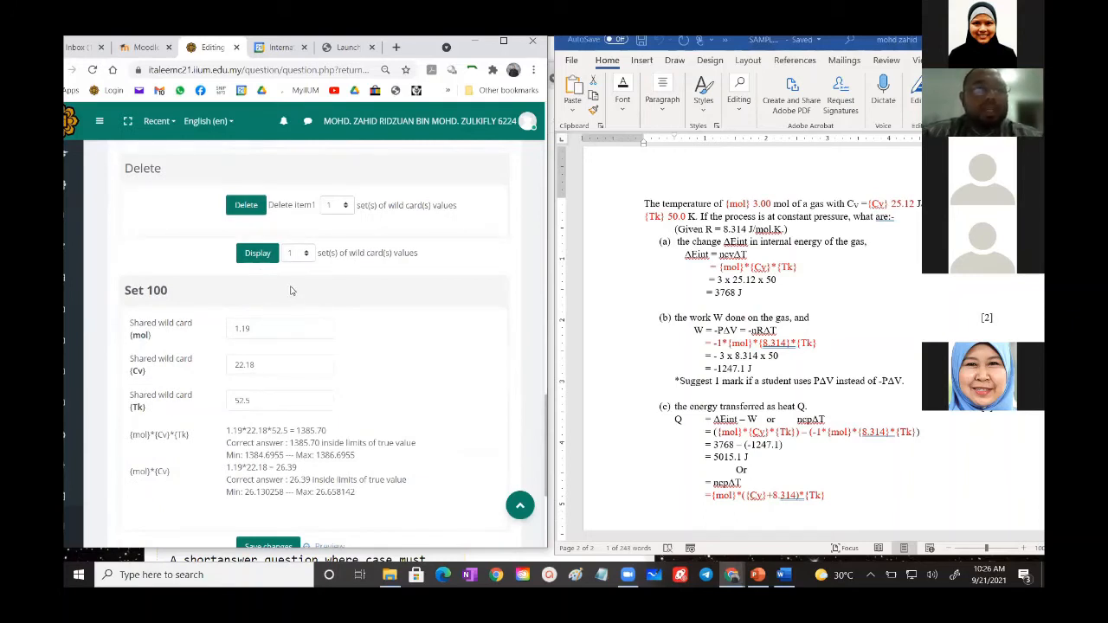
- Display 10 sets of wild card values for the question's dataset
{"action": "left_click", "coordinate": [292, 258]}
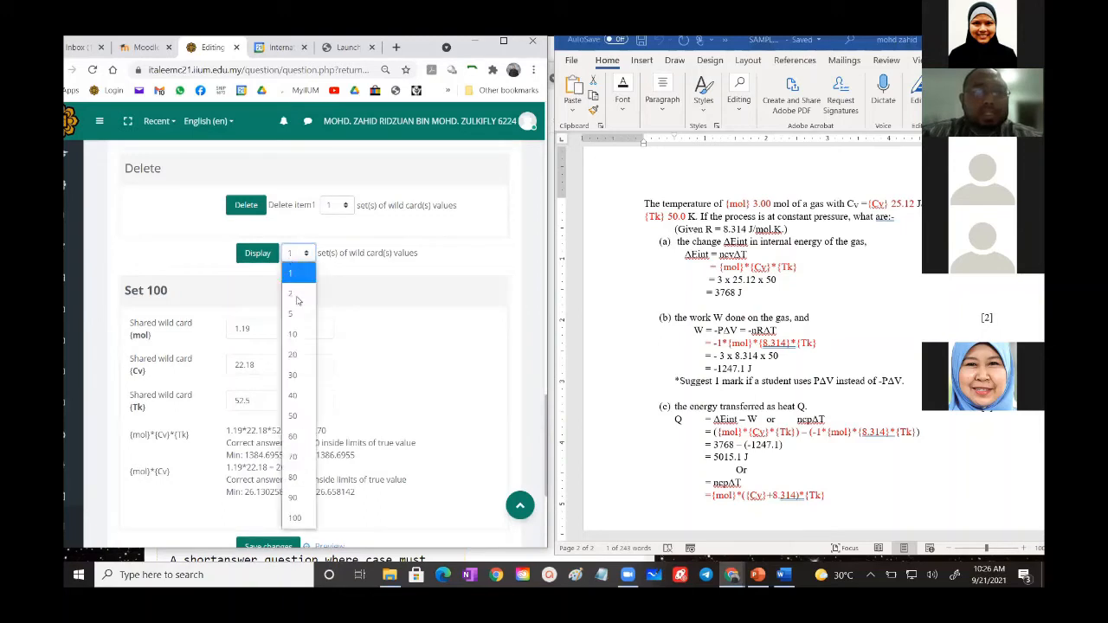
{"action": "left_click", "coordinate": [292, 334]}
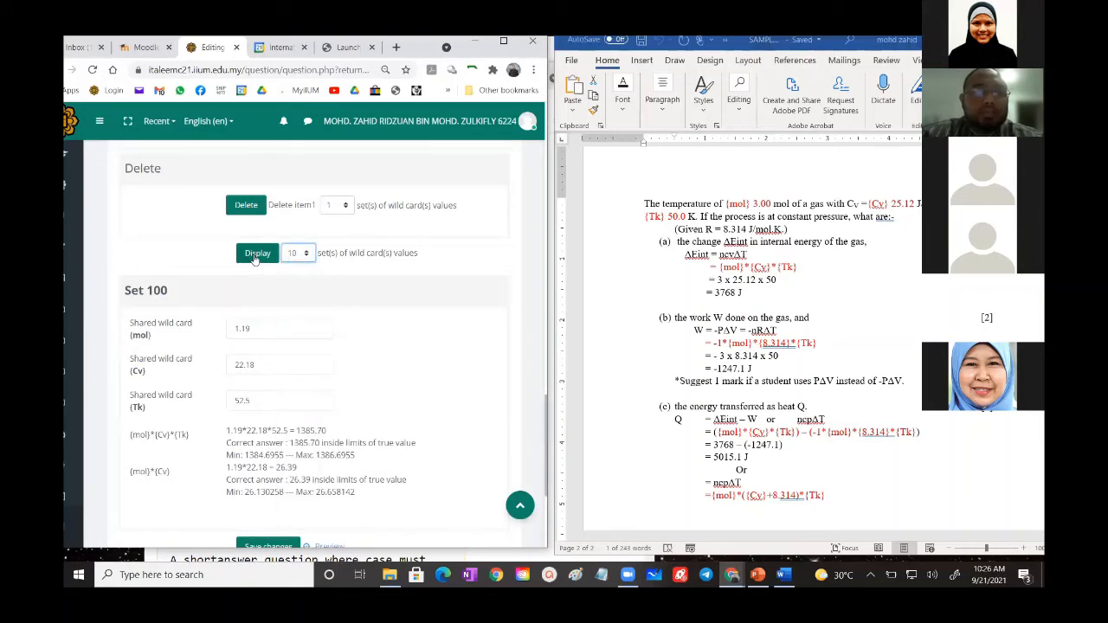
{"action": "left_click", "coordinate": [256, 253]}
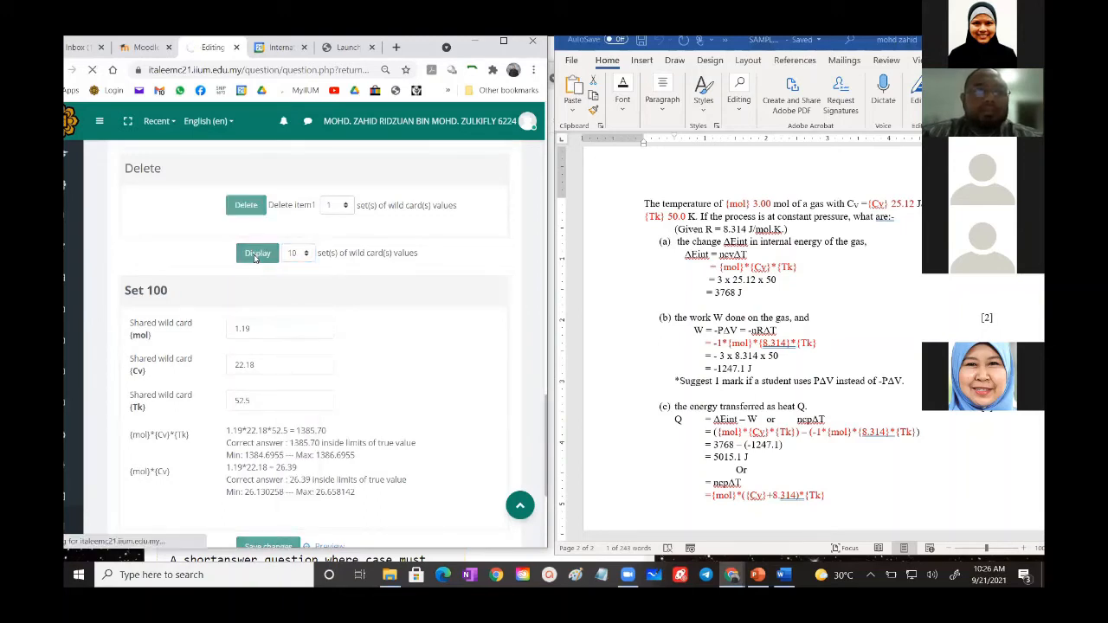
- Examine the mol, Cv and Tk values, answers and tolerance limits in the displayed sets, and view the amounts available for deleting sets
{"action": "scroll", "coordinate": [295, 371], "scroll_direction": "down", "scroll_amount": 6}
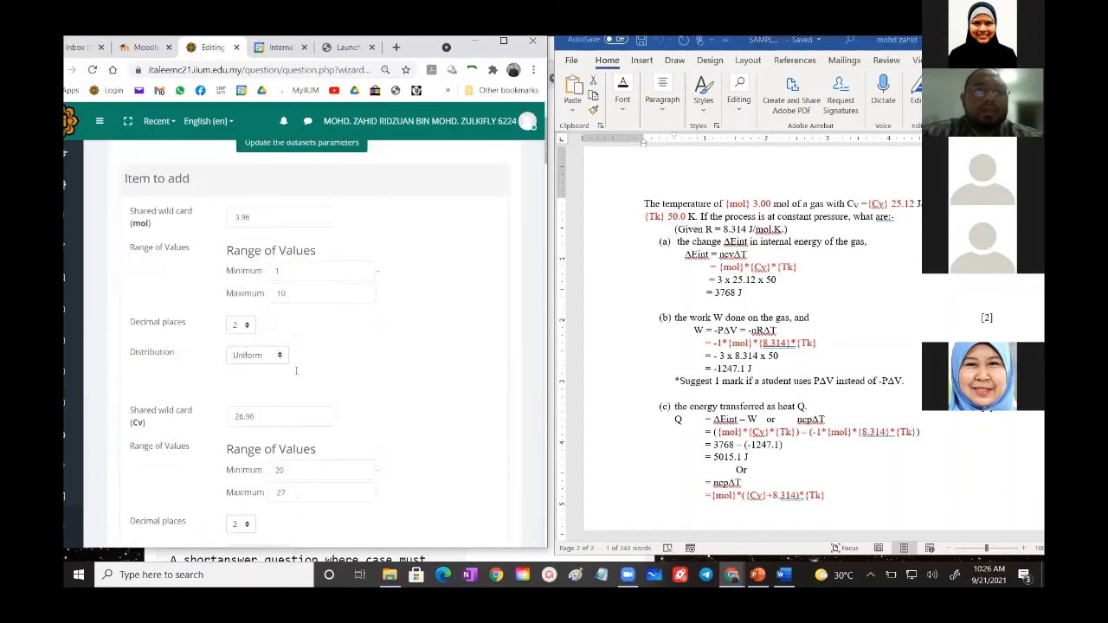
{"action": "scroll", "coordinate": [295, 373], "scroll_direction": "up", "scroll_amount": 6}
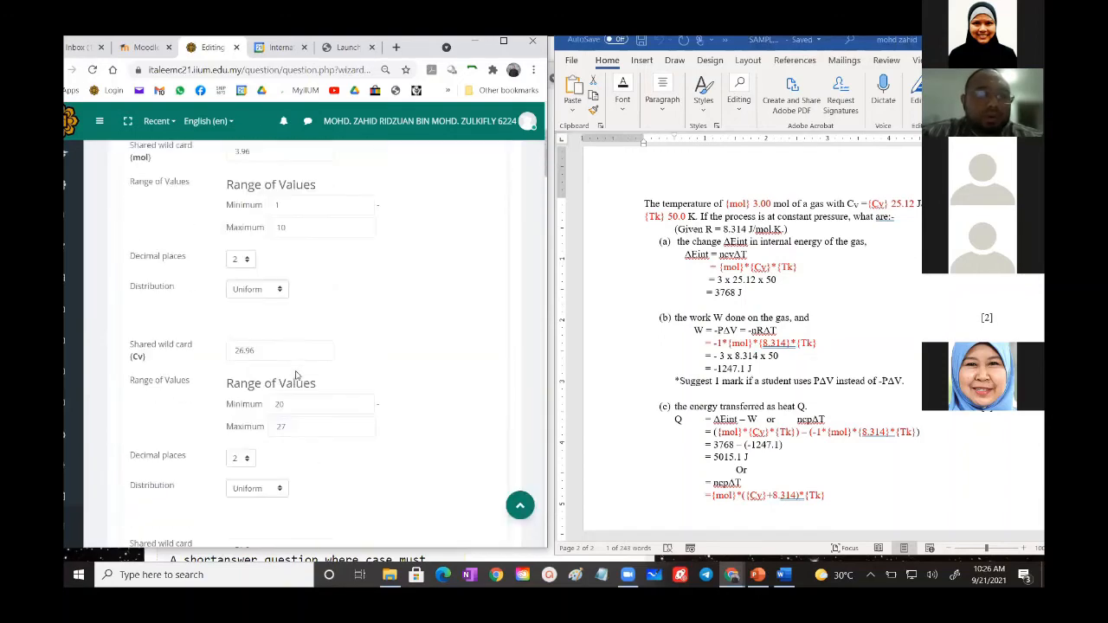
{"action": "scroll", "coordinate": [296, 374], "scroll_direction": "down", "scroll_amount": 10}
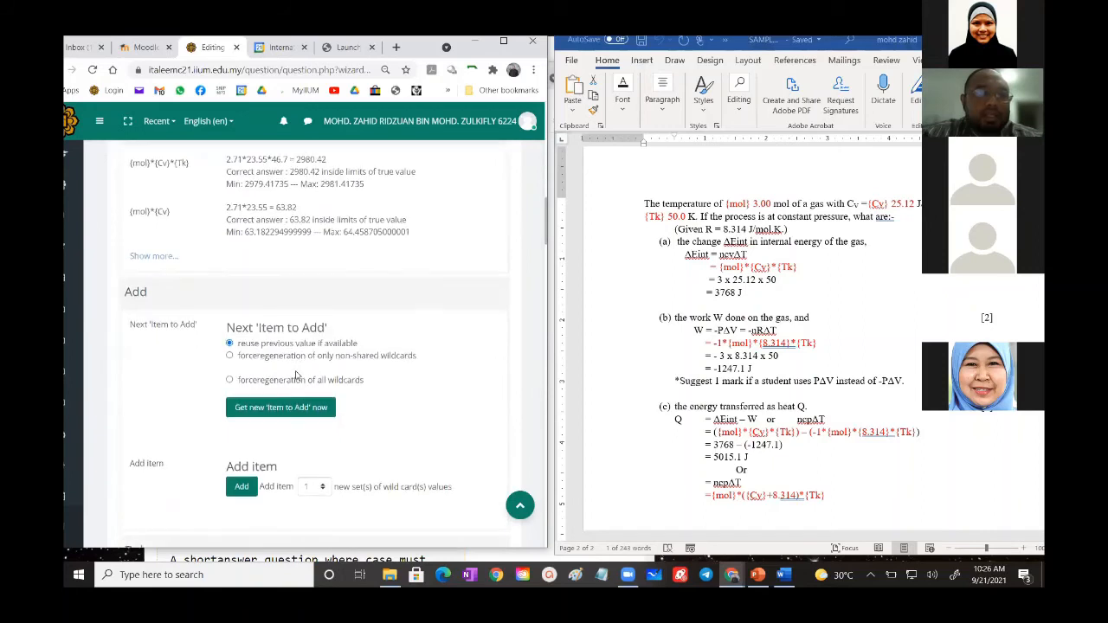
{"action": "scroll", "coordinate": [295, 374], "scroll_direction": "down", "scroll_amount": 2}
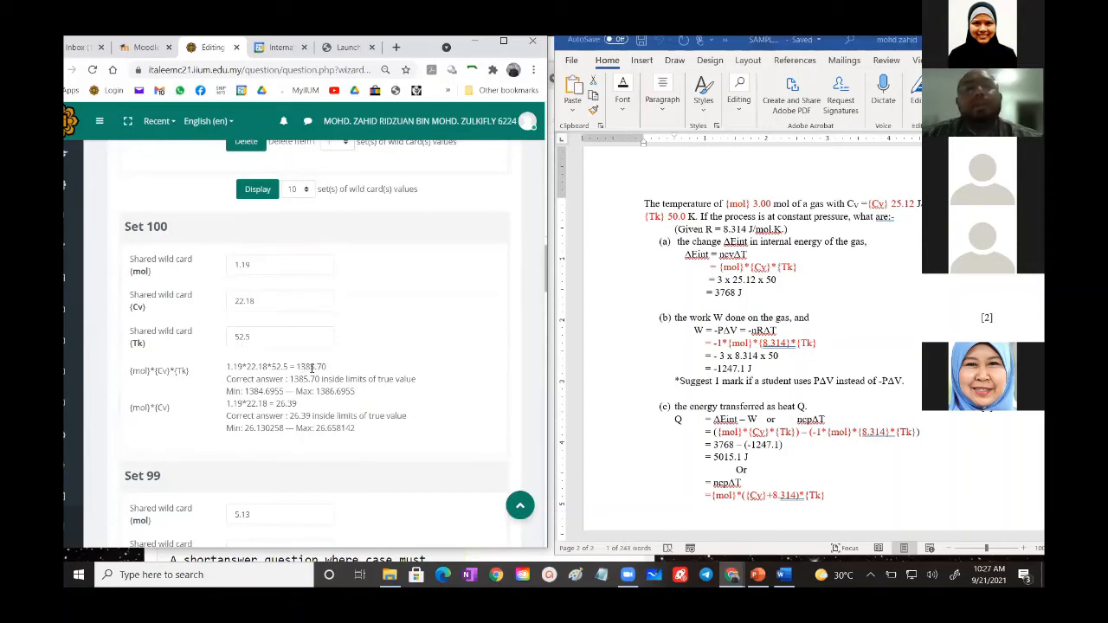
{"action": "scroll", "coordinate": [312, 368], "scroll_direction": "down", "scroll_amount": 3}
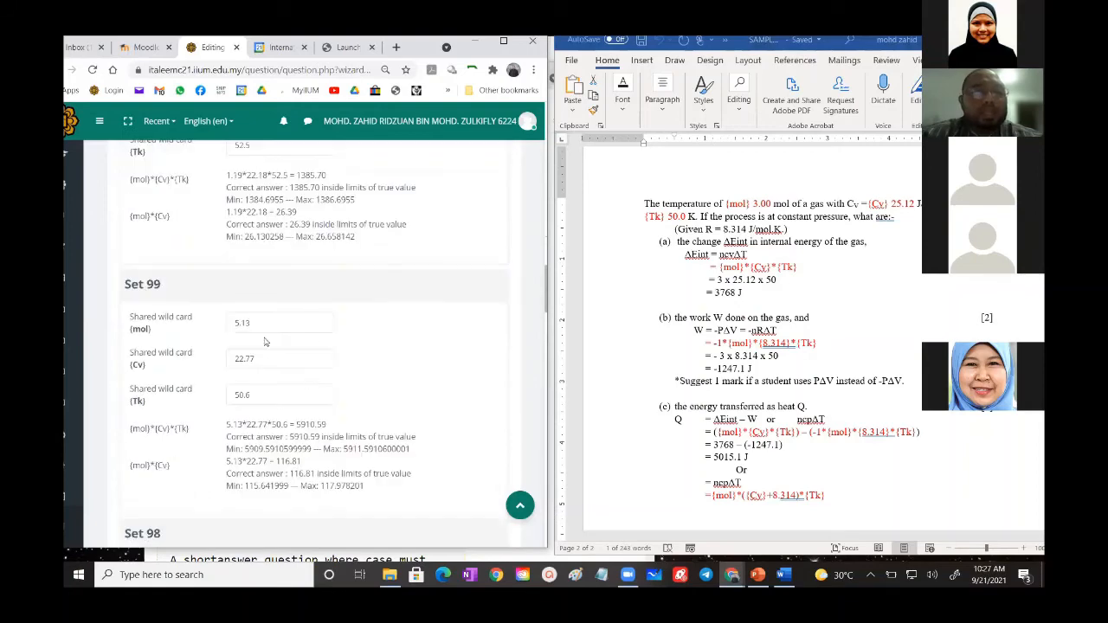
{"action": "scroll", "coordinate": [281, 394], "scroll_direction": "down", "scroll_amount": 3}
{"action": "scroll", "coordinate": [280, 394], "scroll_direction": "down", "scroll_amount": 3}
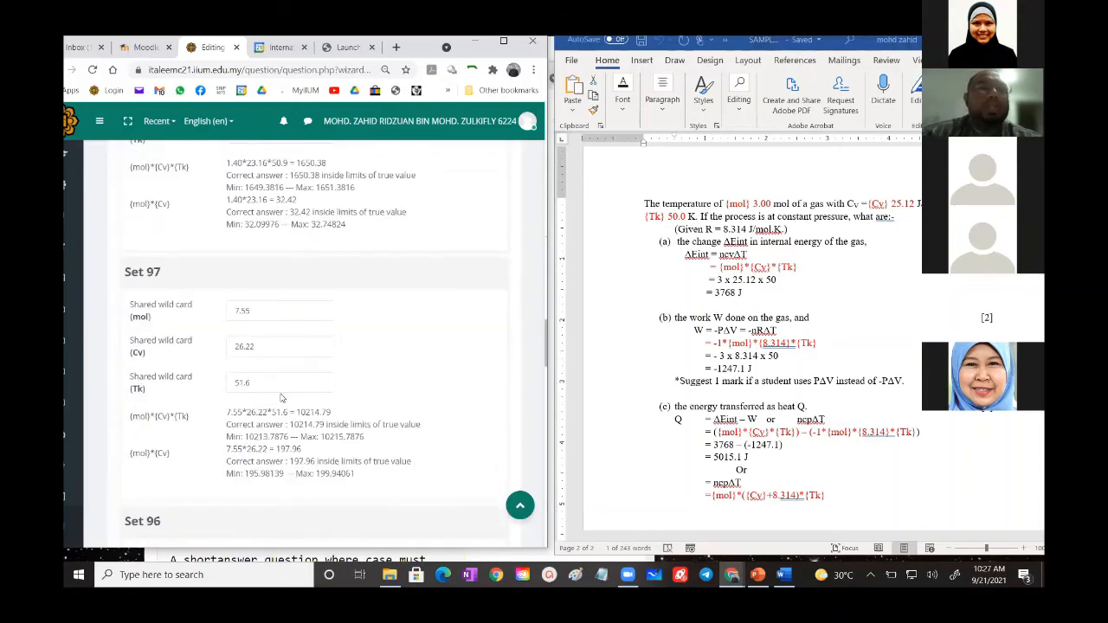
{"action": "scroll", "coordinate": [280, 398], "scroll_direction": "down", "scroll_amount": 3}
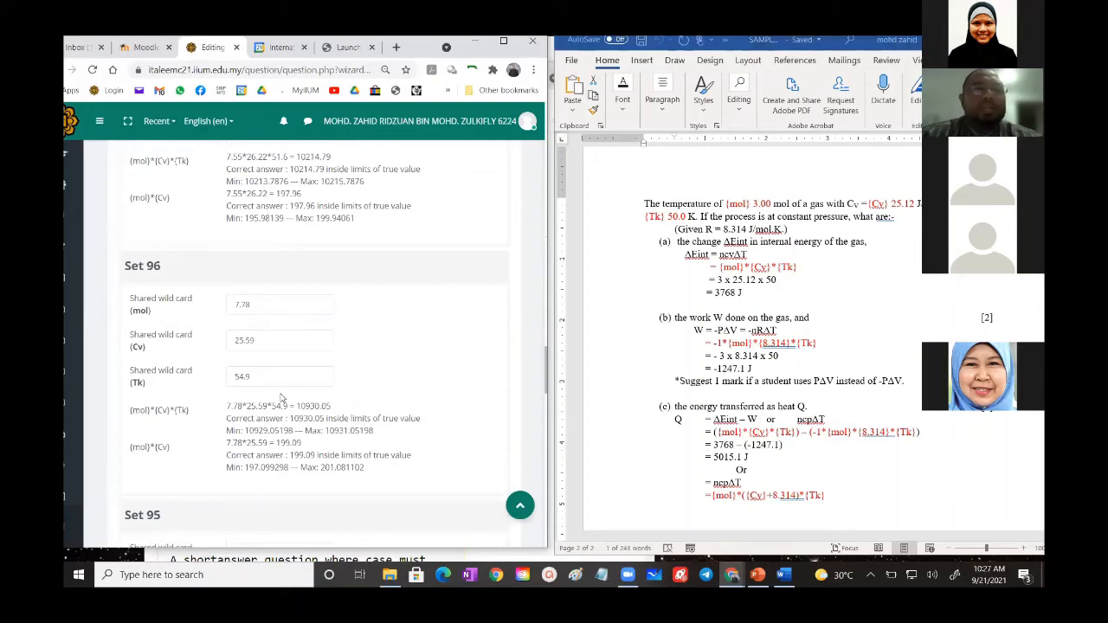
{"action": "scroll", "coordinate": [280, 397], "scroll_direction": "down", "scroll_amount": 3}
{"action": "scroll", "coordinate": [281, 396], "scroll_direction": "down", "scroll_amount": 3}
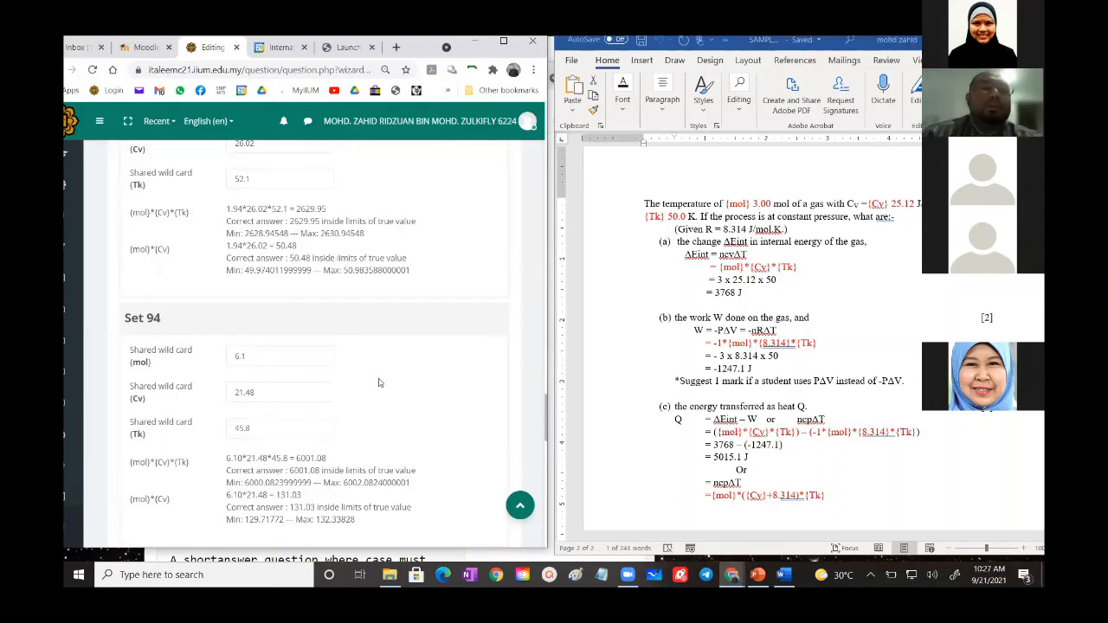
{"action": "scroll", "coordinate": [377, 383], "scroll_direction": "down", "scroll_amount": 3}
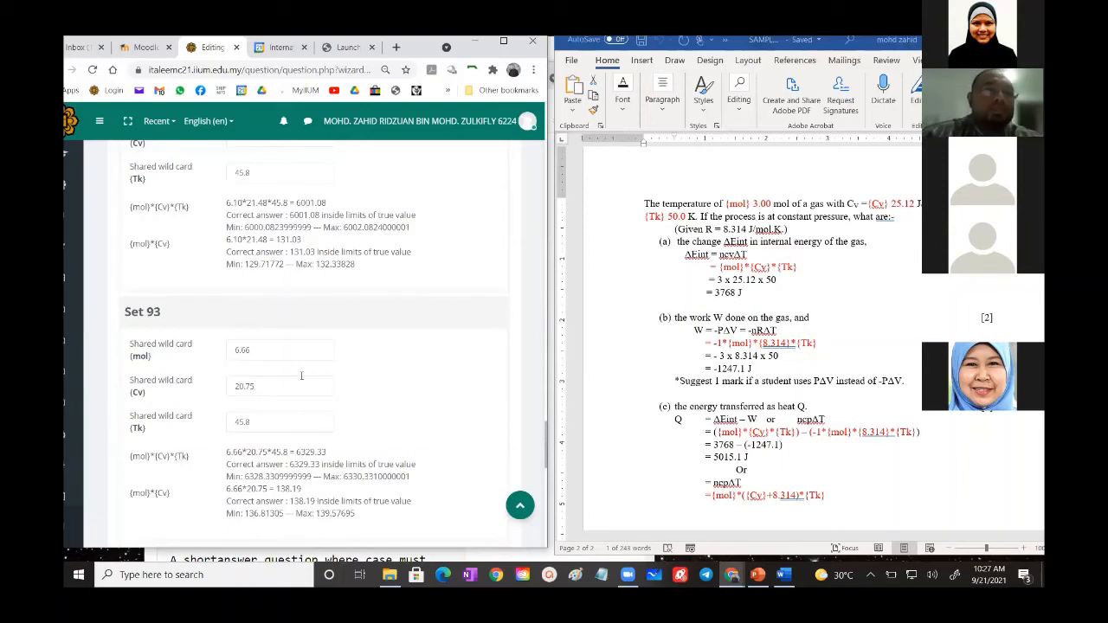
{"action": "scroll", "coordinate": [301, 375], "scroll_direction": "up", "scroll_amount": 20}
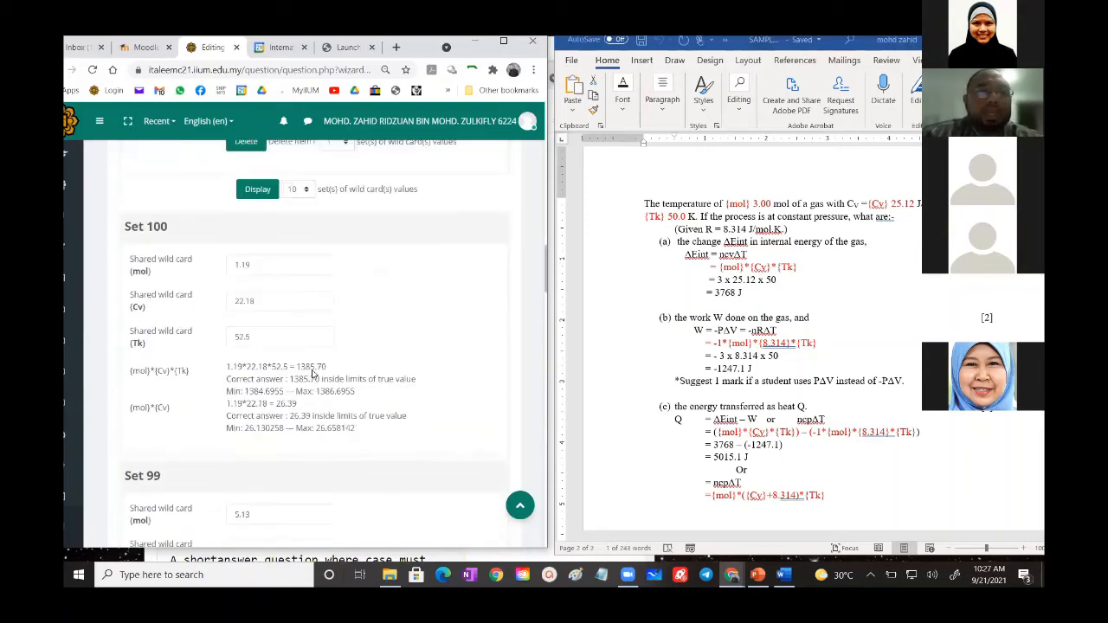
{"action": "scroll", "coordinate": [313, 374], "scroll_direction": "up", "scroll_amount": 3}
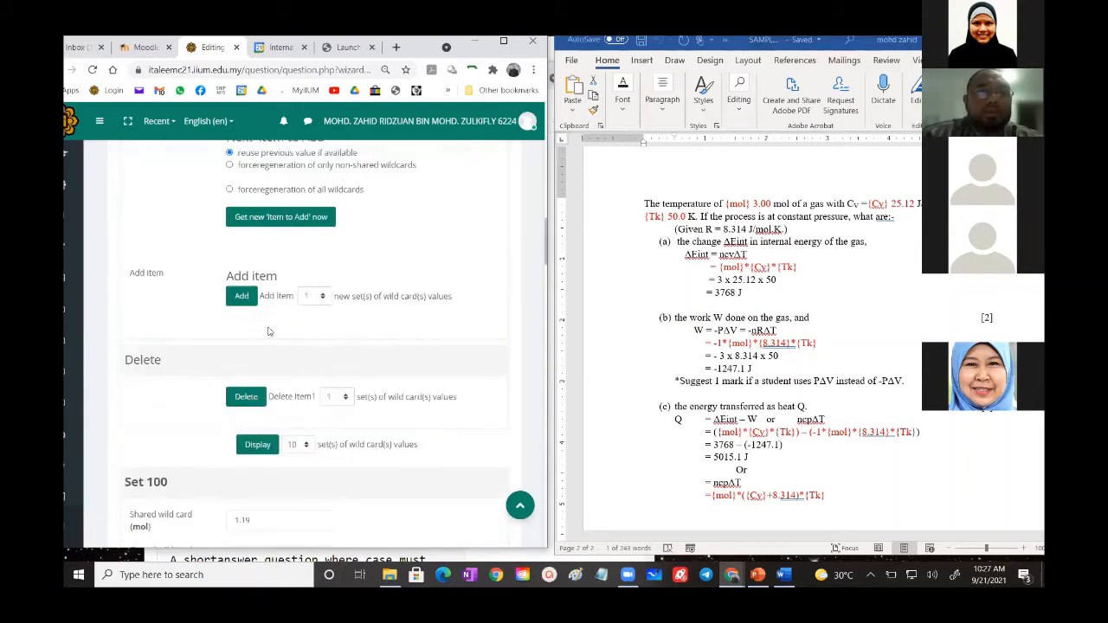
{"action": "left_click", "coordinate": [337, 399]}
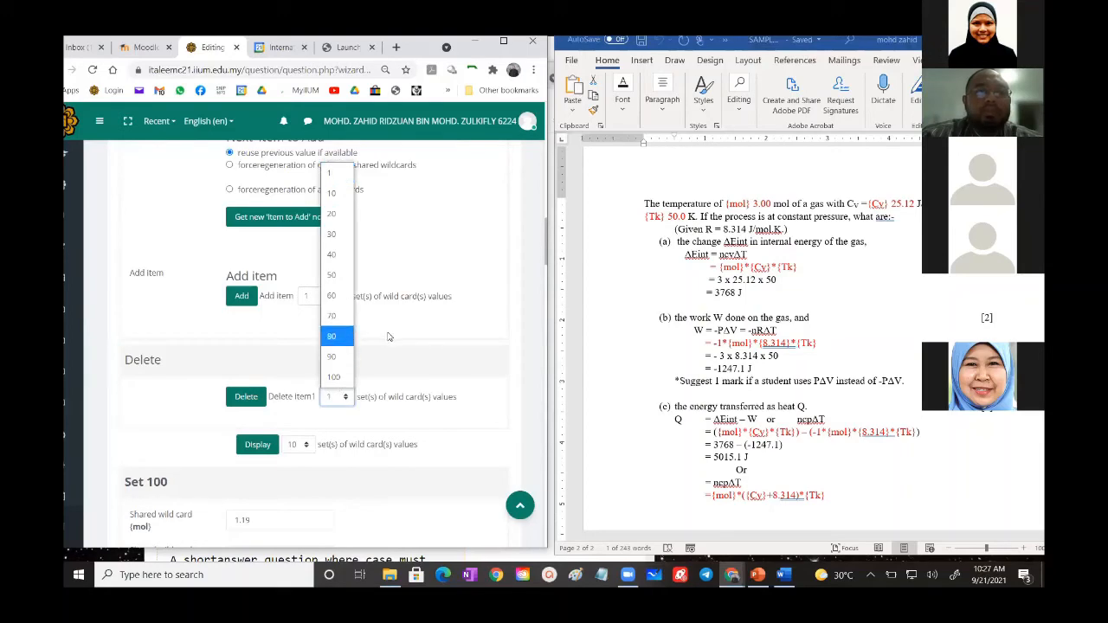
{"action": "left_click", "coordinate": [389, 337]}
- Save the wild card dataset changes of QUESTION 1A
{"action": "scroll", "coordinate": [300, 372], "scroll_direction": "down", "scroll_amount": 7}
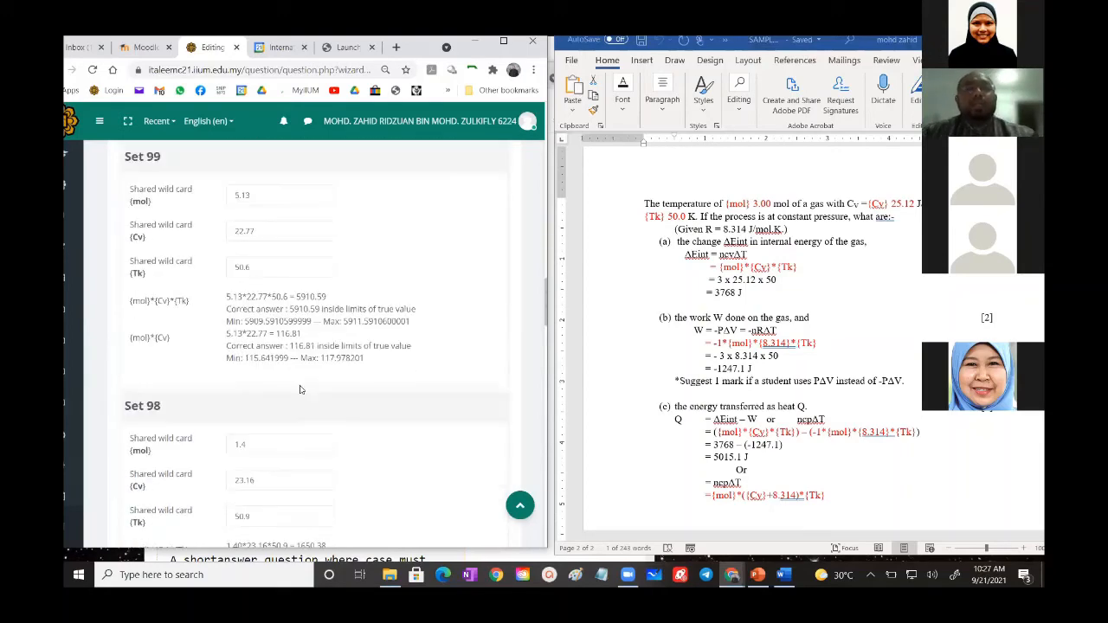
{"action": "scroll", "coordinate": [300, 389], "scroll_direction": "down", "scroll_amount": 10}
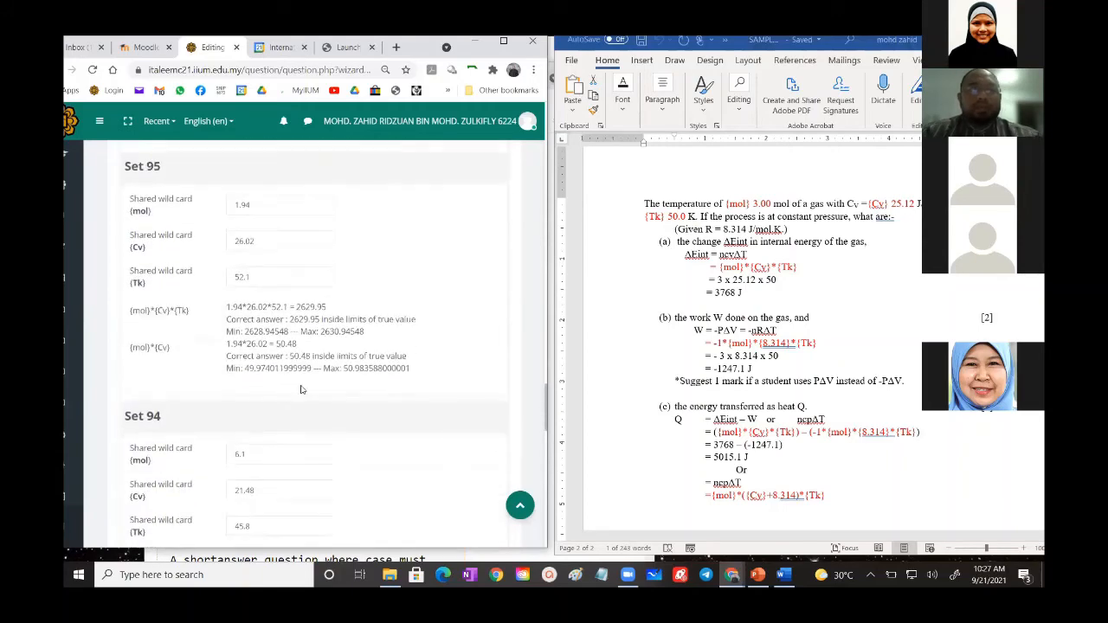
{"action": "scroll", "coordinate": [301, 390], "scroll_direction": "down", "scroll_amount": 12}
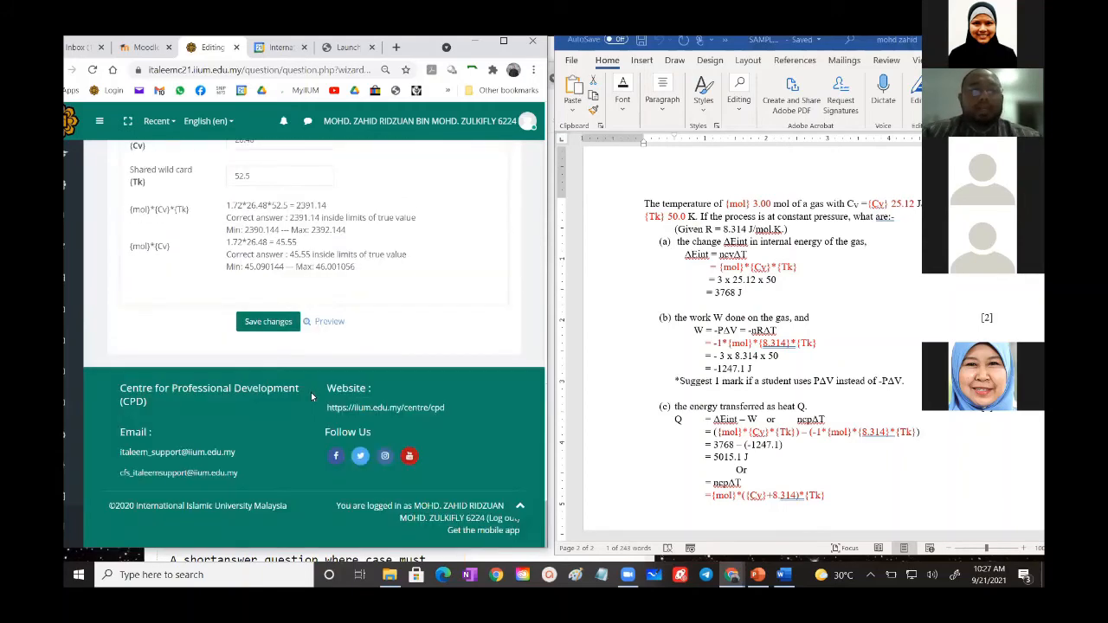
{"action": "left_click", "coordinate": [267, 323]}
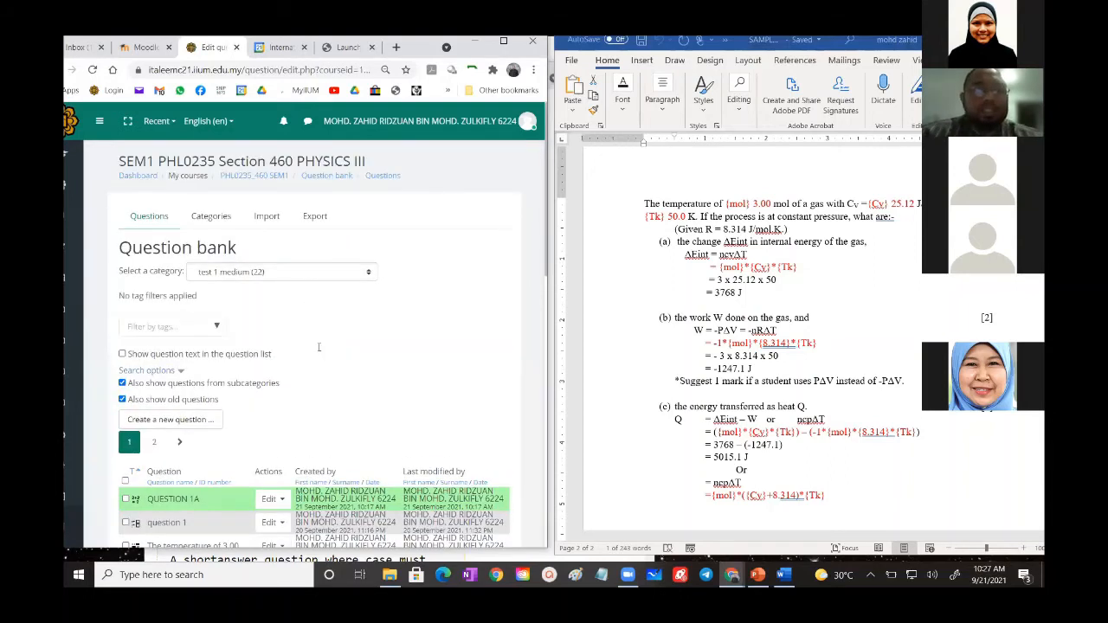
- Add a new Calculated question to the test 1 medium category of the question bank
{"action": "scroll", "coordinate": [534, 325], "scroll_direction": "down", "scroll_amount": 2}
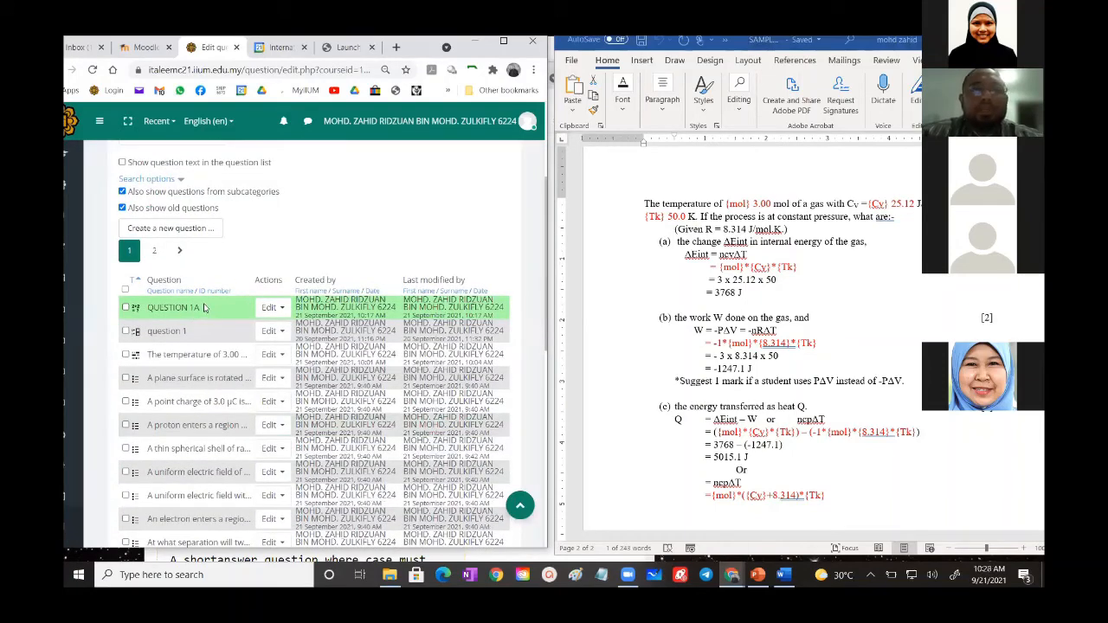
{"action": "left_click", "coordinate": [169, 230]}
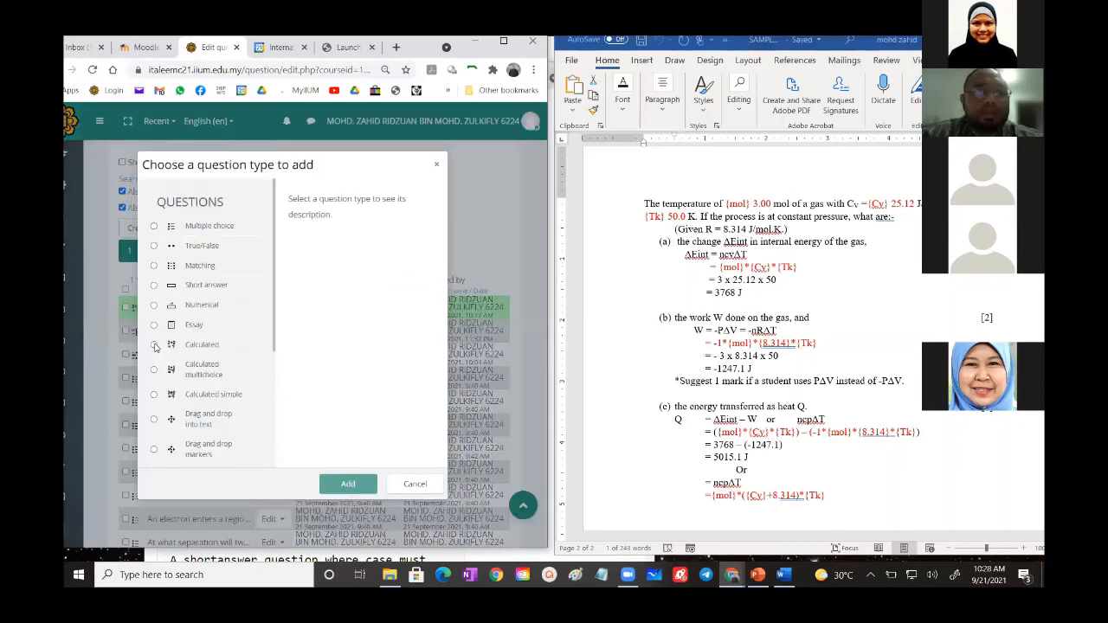
{"action": "left_click", "coordinate": [156, 346]}
{"action": "left_click", "coordinate": [327, 477]}
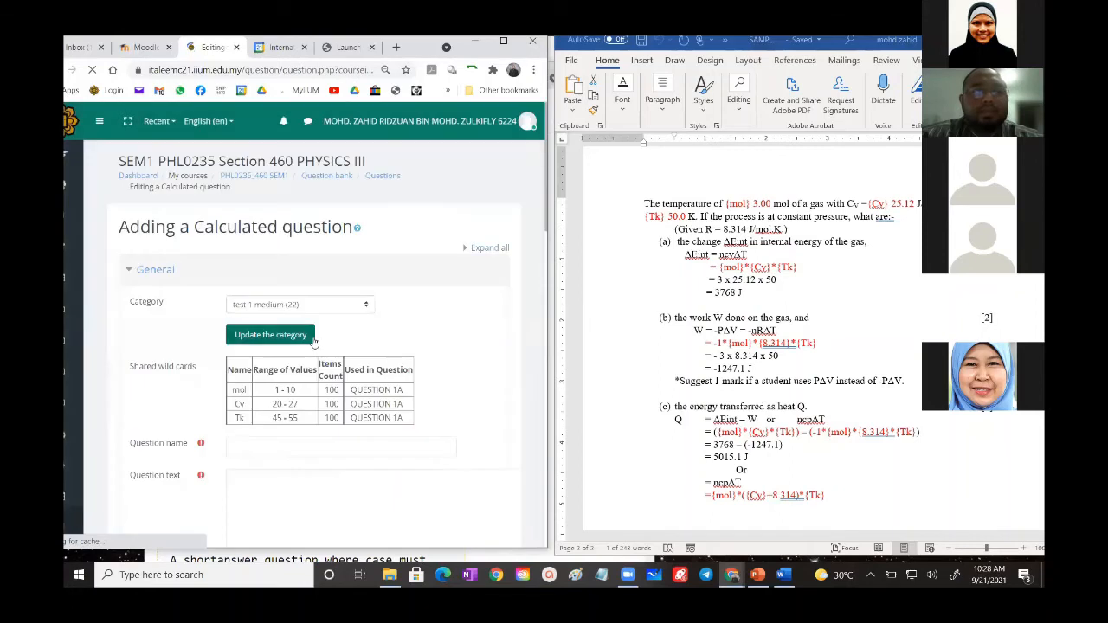
- Name the new Calculated question QUESTION 1B
{"action": "scroll", "coordinate": [329, 476], "scroll_direction": "down", "scroll_amount": 2}
{"action": "left_click", "coordinate": [256, 257]}
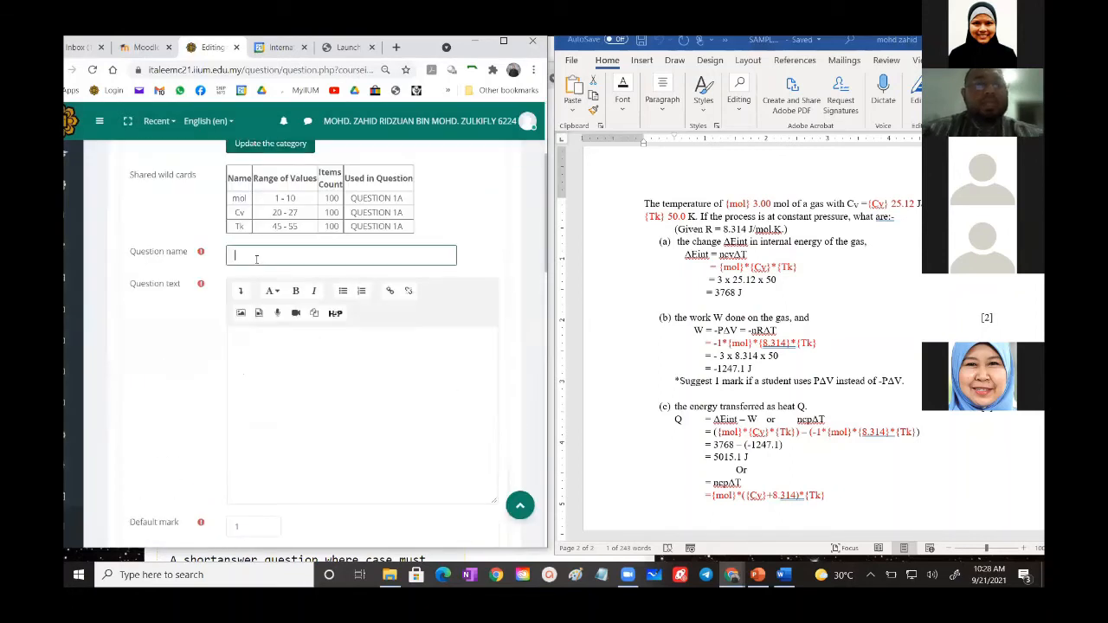
{"action": "key", "text": "Tab"}
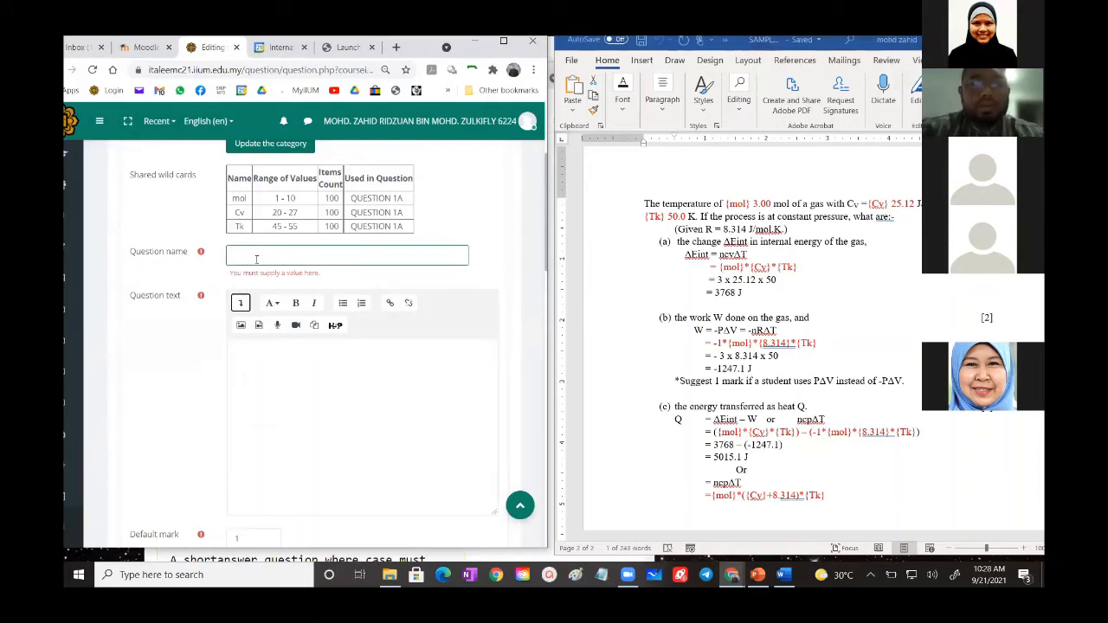
{"action": "left_click", "coordinate": [277, 252]}
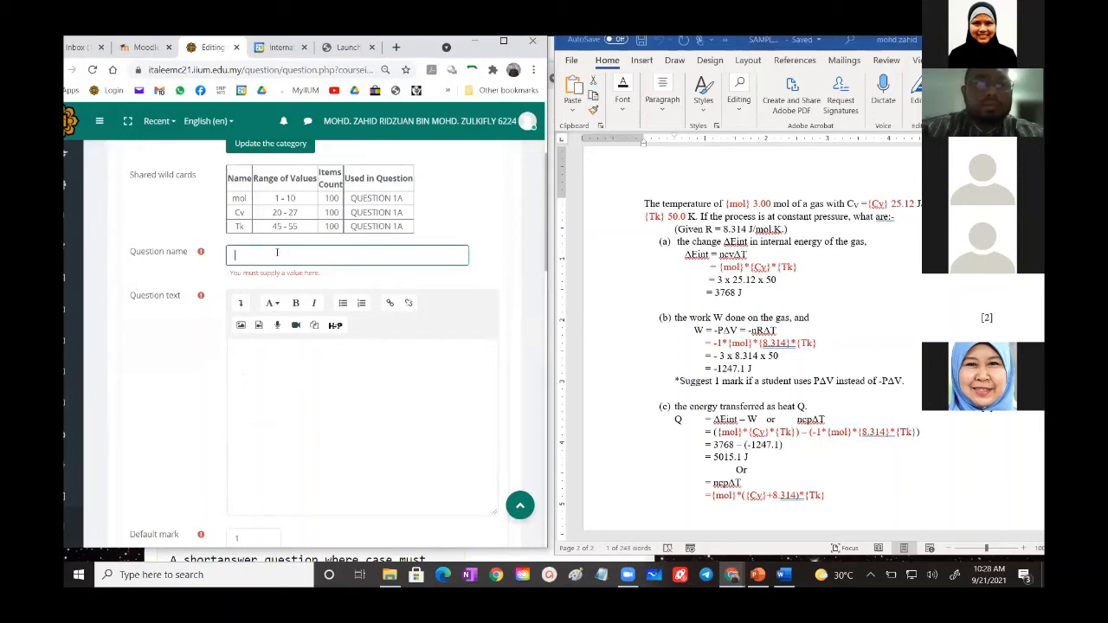
{"action": "type", "text": "QUESTION"}
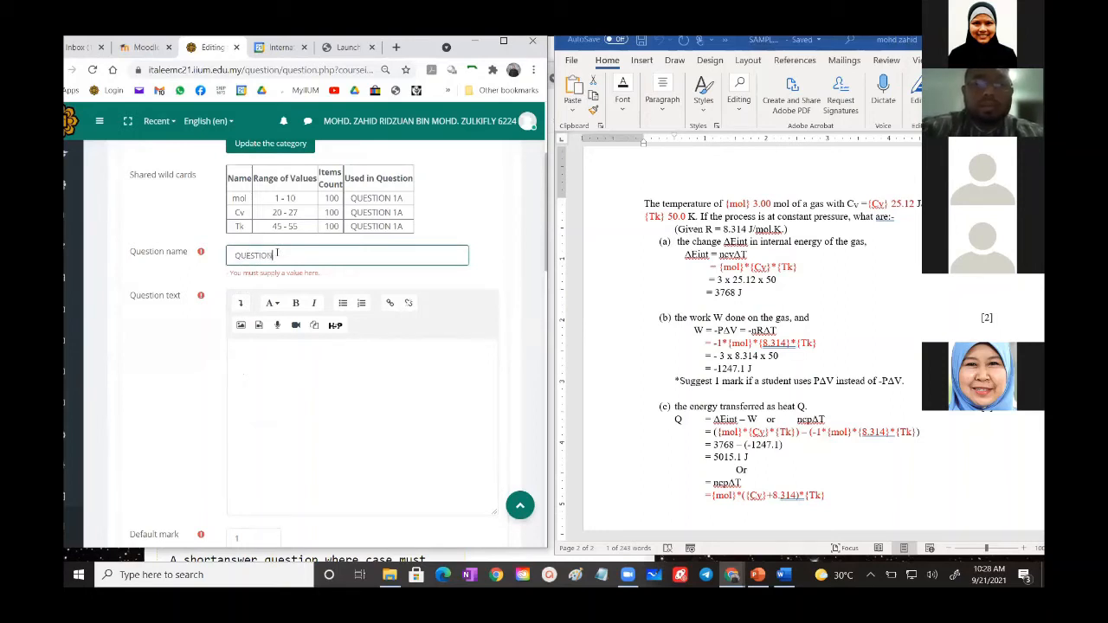
{"action": "type", "text": " 1B"}
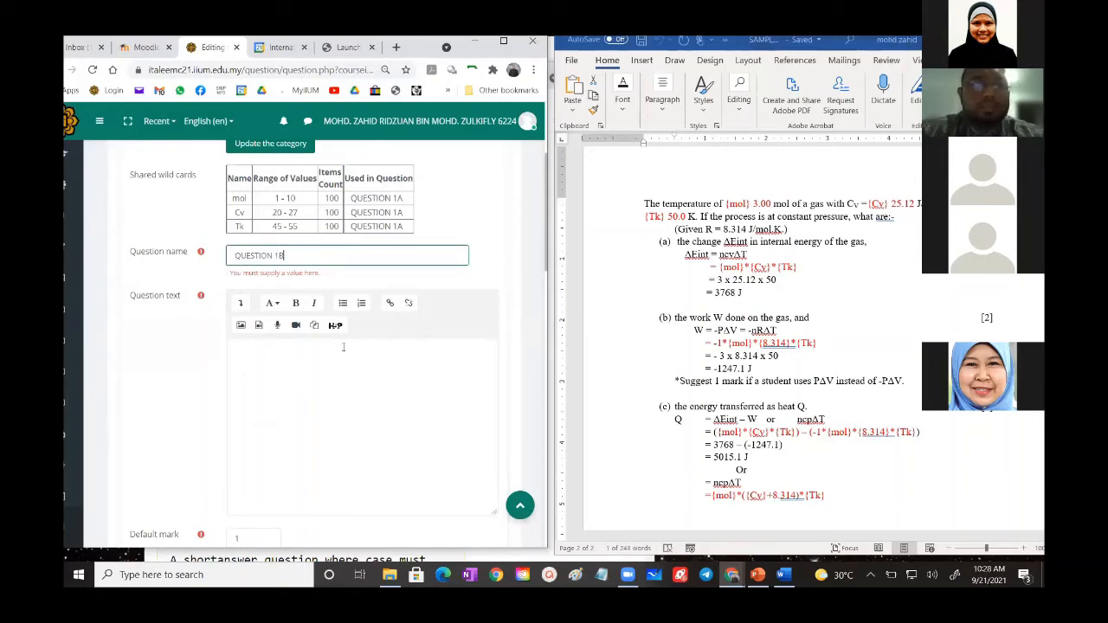
- Copy "the work W done on the gas" from part (b) of the Word document into the question text and prefix it with "(b)"
{"action": "left_click", "coordinate": [343, 347]}
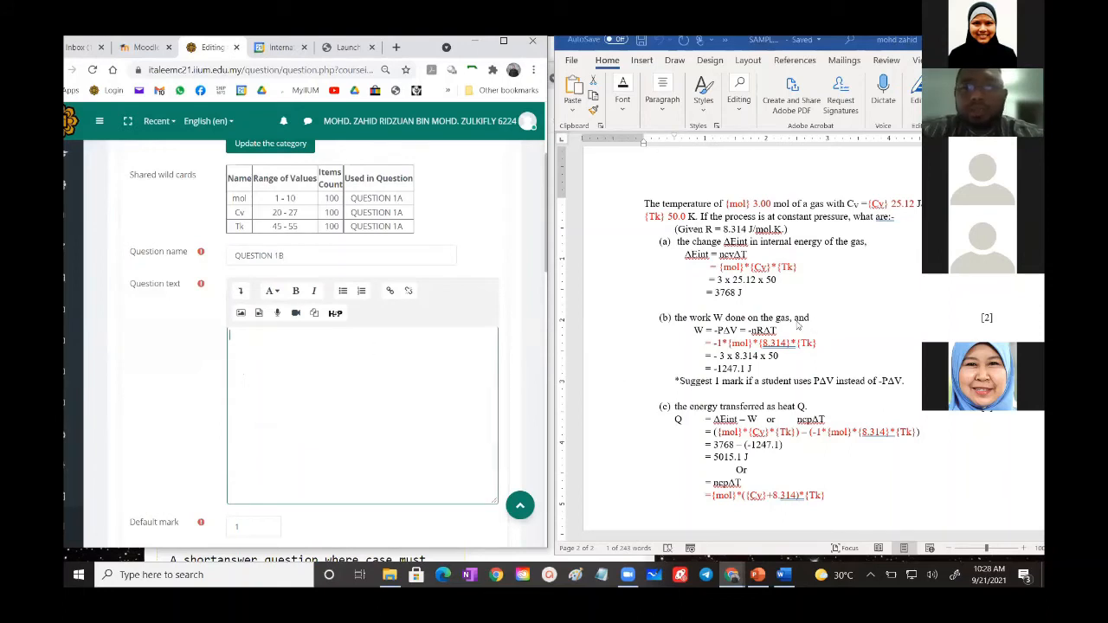
{"action": "left_click_drag", "start_coordinate": [789, 320], "coordinate": [674, 319]}
{"action": "key", "text": "ctrl+c"}
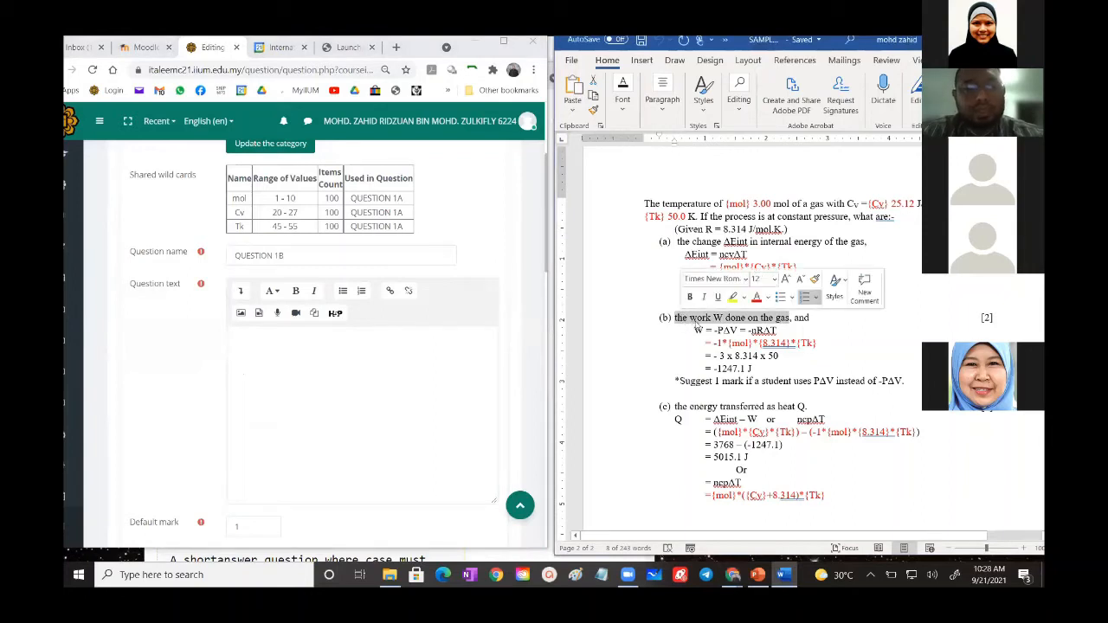
{"action": "left_click", "coordinate": [318, 362]}
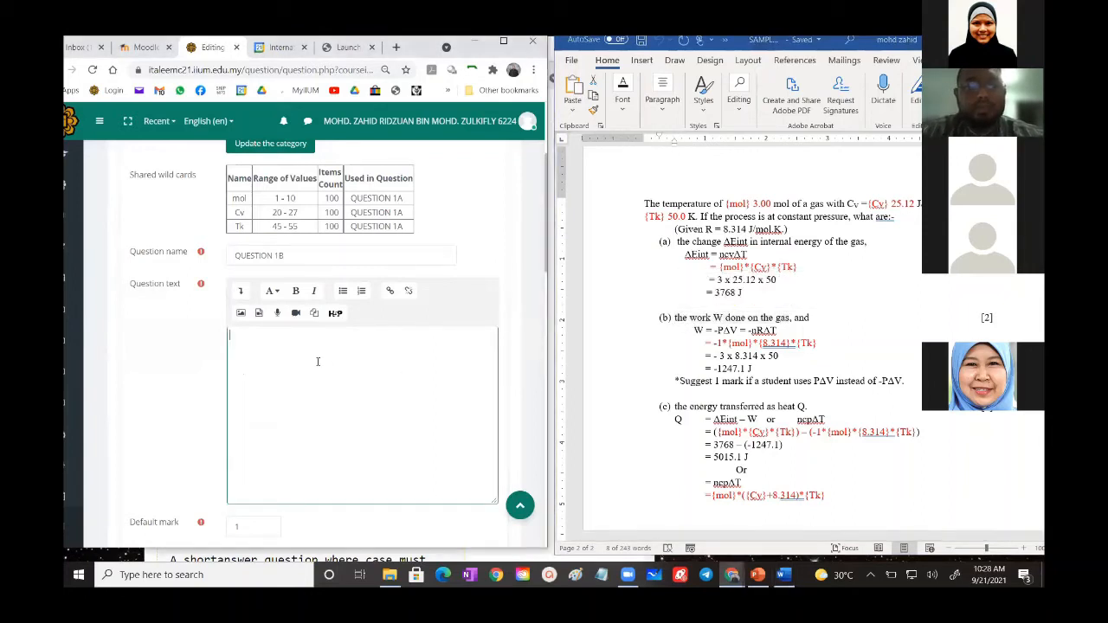
{"action": "key", "text": "ctrl+v"}
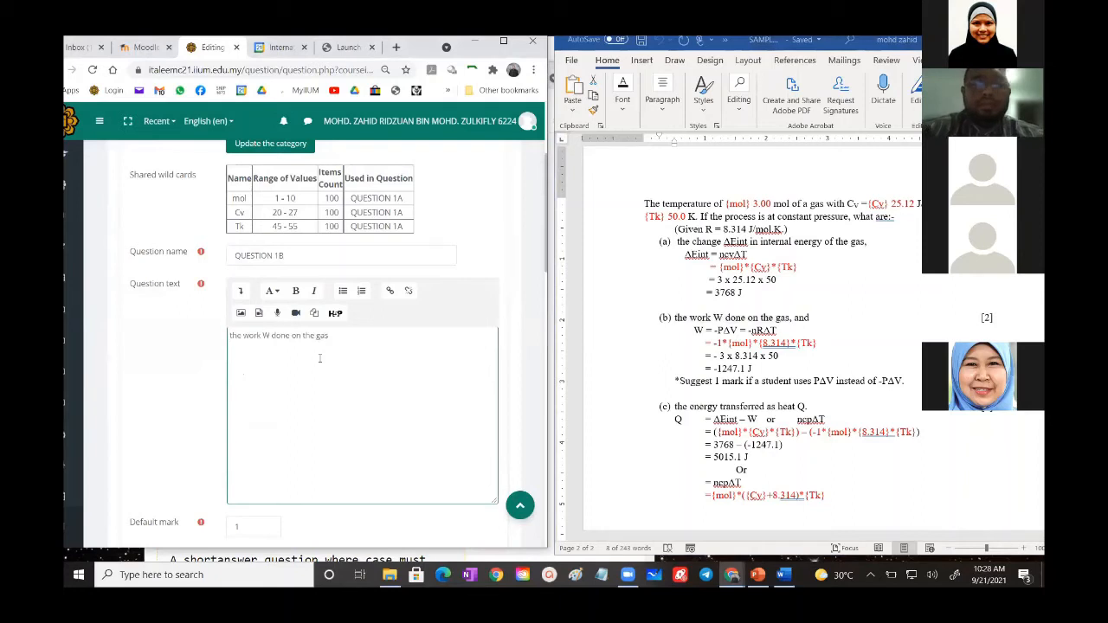
{"action": "type", "text": "("}
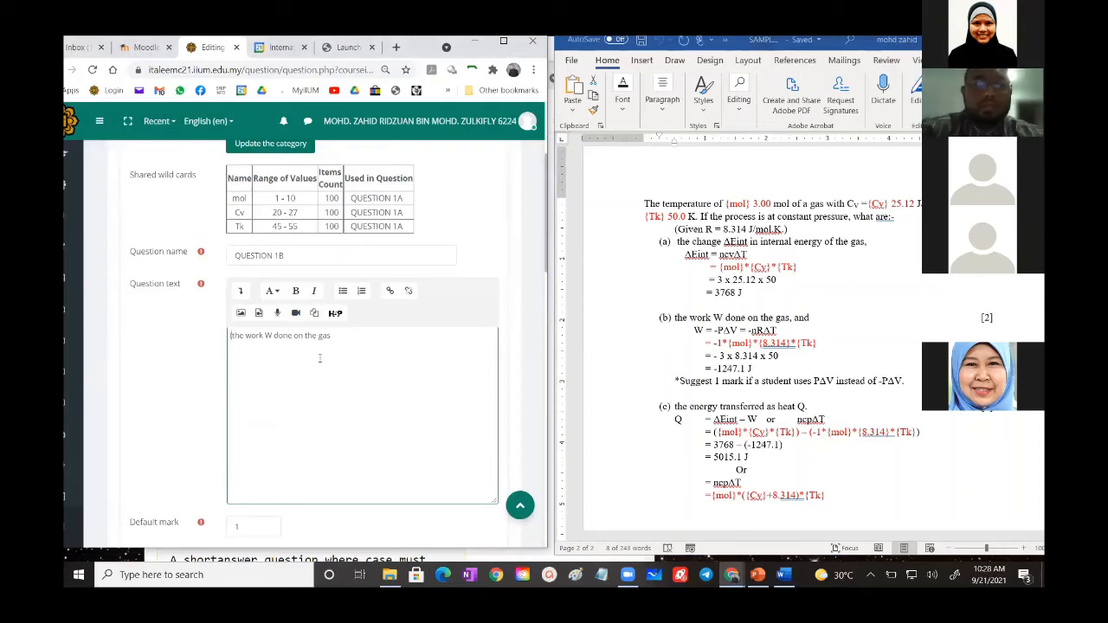
{"action": "type", "text": "b)"}
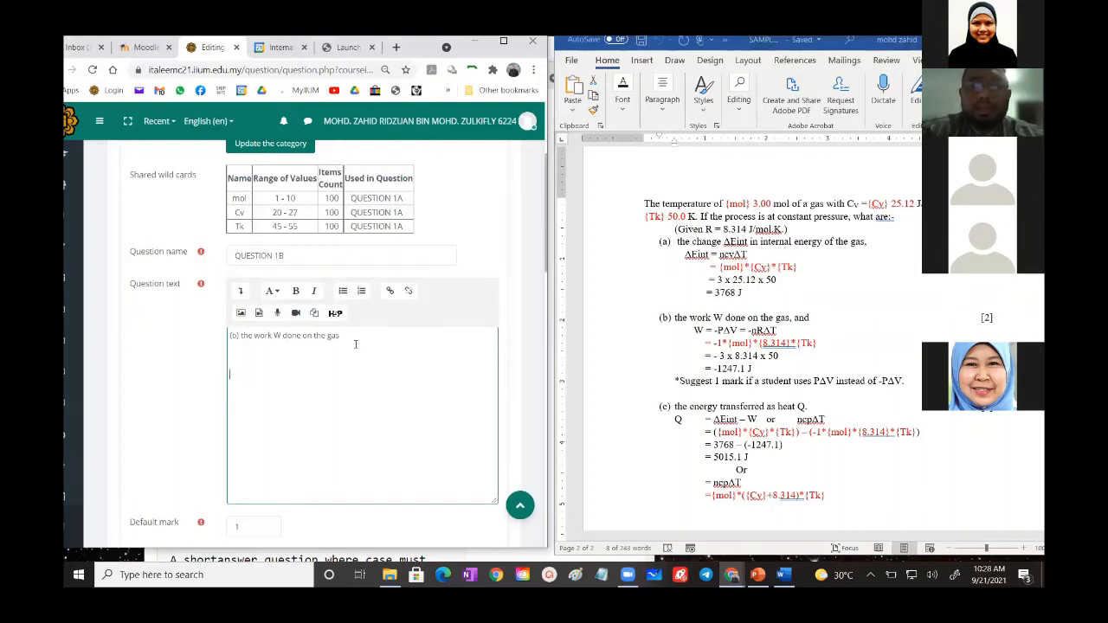
- Add the note "*PLEASE REFER TO QUESTION ABOVE)" below part (b) in the question text
{"action": "type", "text": "LE"}
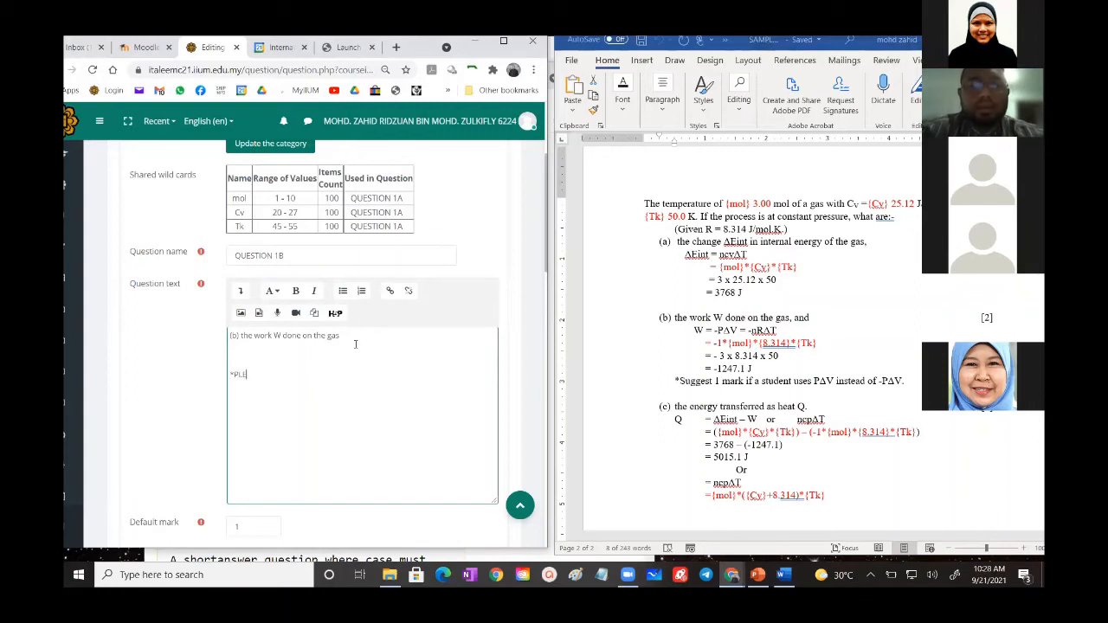
{"action": "type", "text": "ASE REFER TO"}
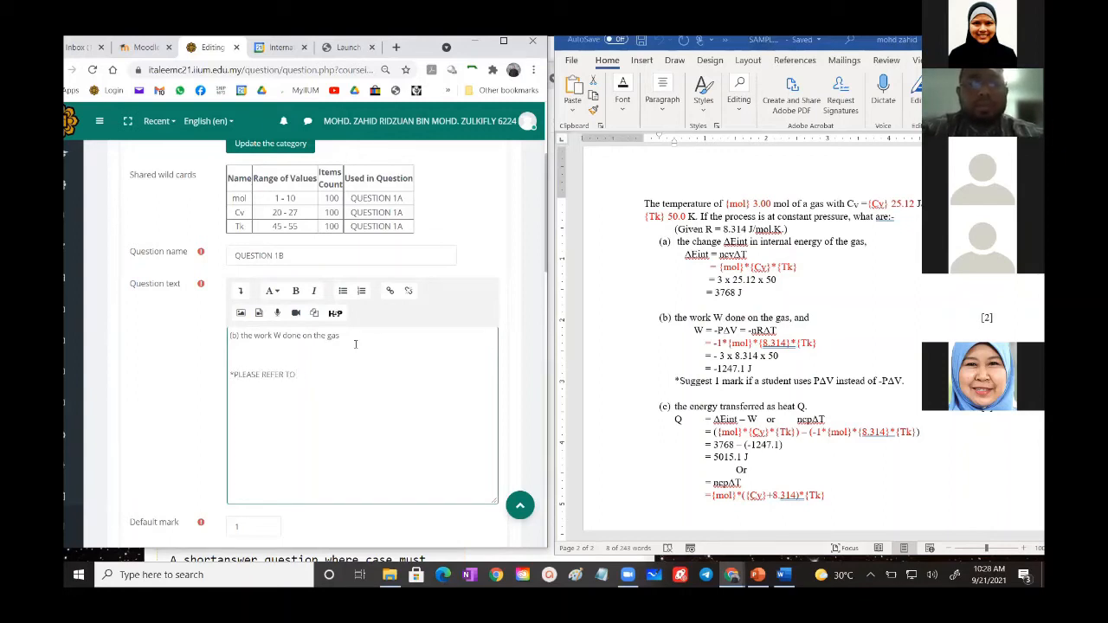
{"action": "type", "text": " QUESTION"}
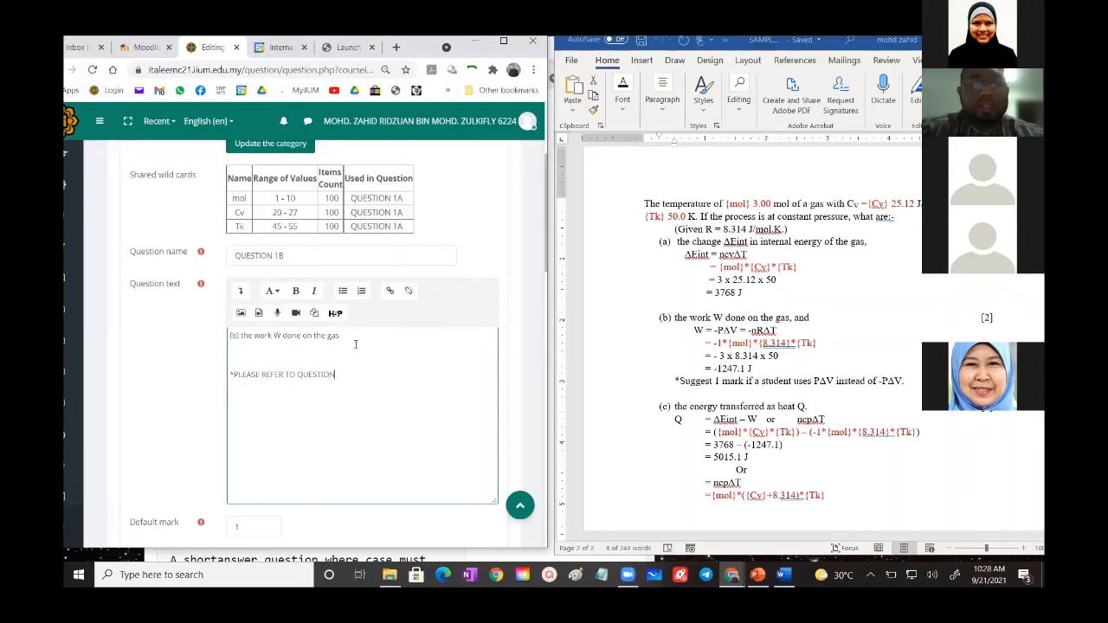
{"action": "type", "text": " ABOVE"}
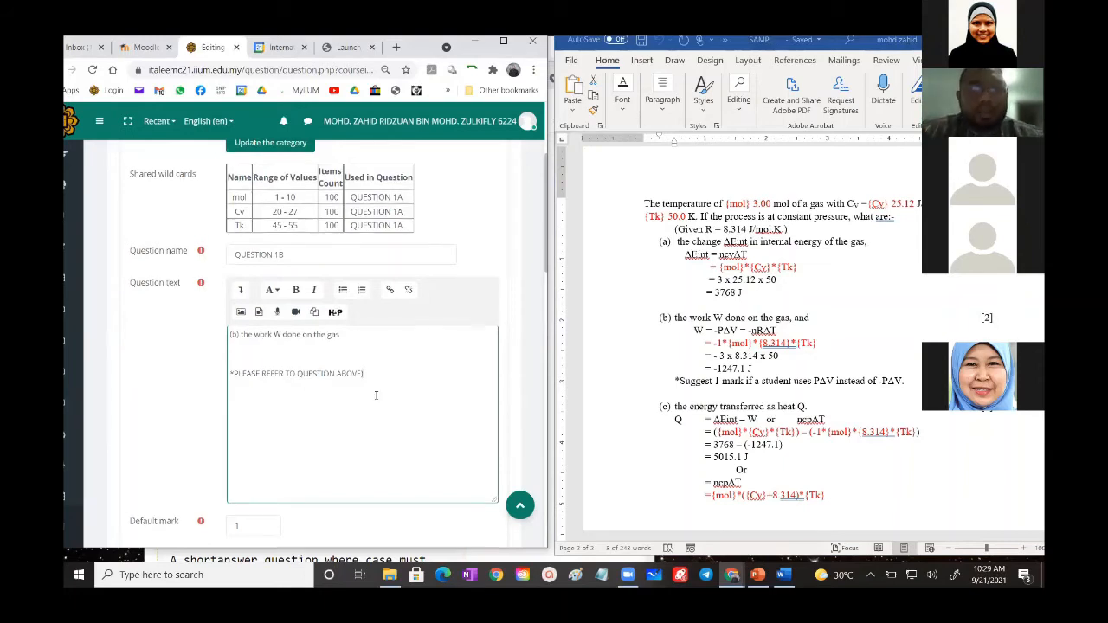
- Set the default mark of QUESTION 1B to 2
{"action": "scroll", "coordinate": [408, 364], "scroll_direction": "down", "scroll_amount": 5}
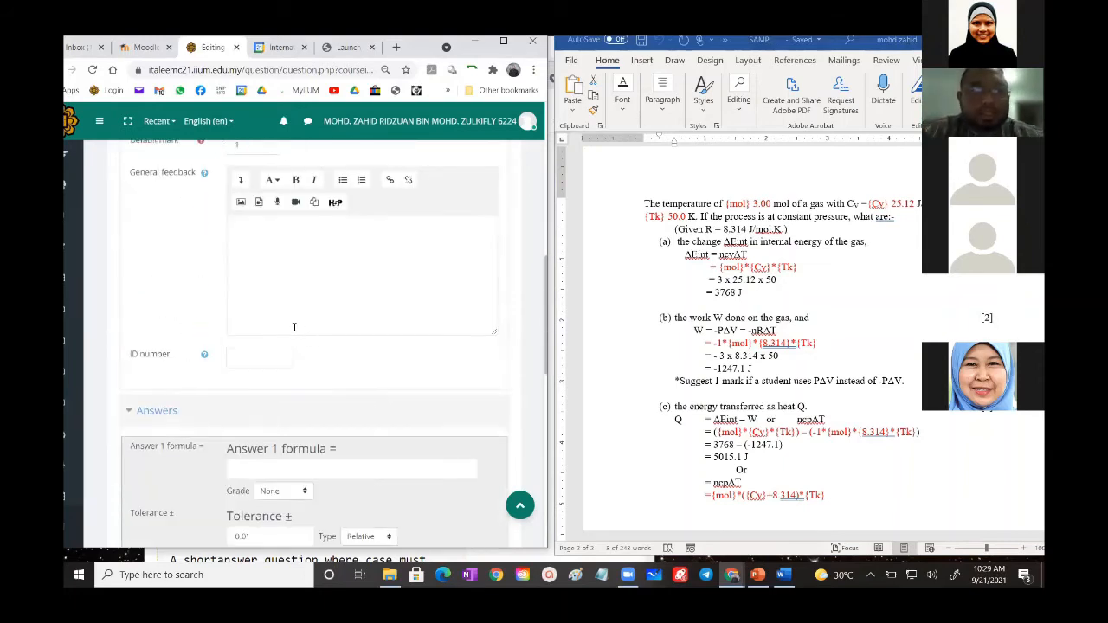
{"action": "scroll", "coordinate": [241, 340], "scroll_direction": "up", "scroll_amount": 2}
{"action": "left_click", "coordinate": [233, 334]}
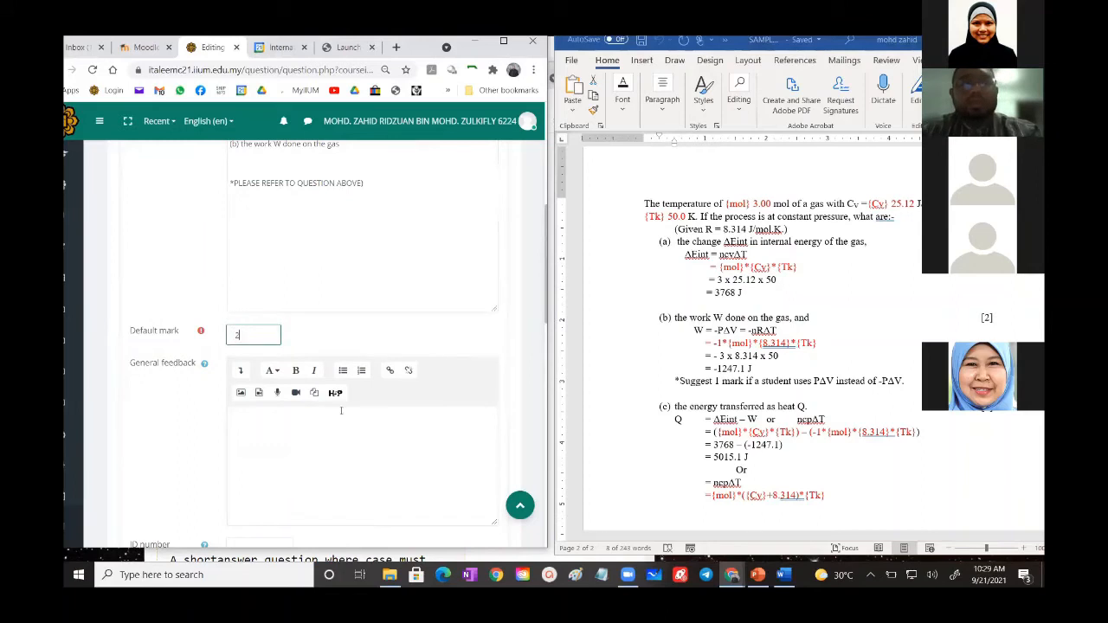
- Copy the formula -1*{mol}*{8.314}*{Tk} from part (b) of the Word document into the Answer 1 formula
{"action": "scroll", "coordinate": [346, 414], "scroll_direction": "down", "scroll_amount": 4}
{"action": "scroll", "coordinate": [343, 413], "scroll_direction": "down", "scroll_amount": 2}
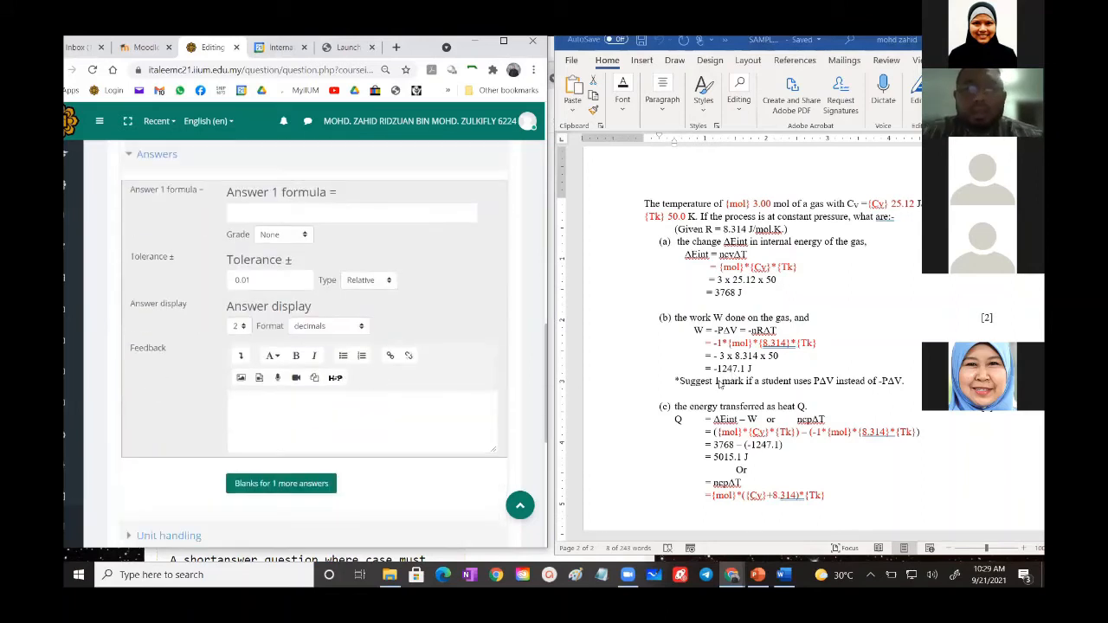
{"action": "left_click", "coordinate": [806, 347]}
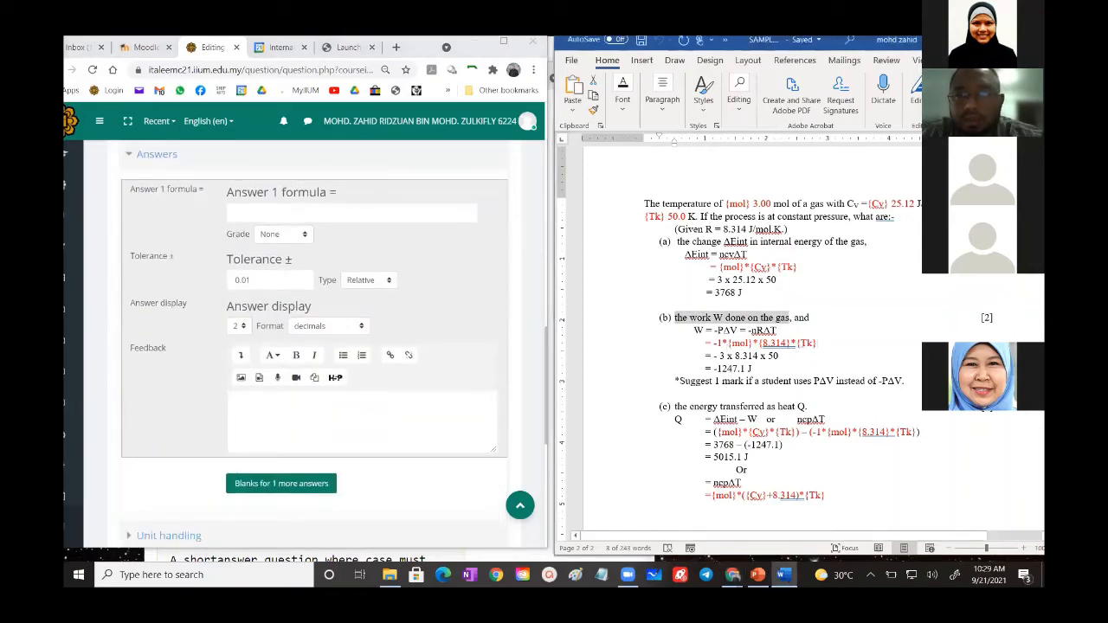
{"action": "left_click_drag", "start_coordinate": [817, 344], "coordinate": [714, 345]}
{"action": "key", "text": "ctrl+c"}
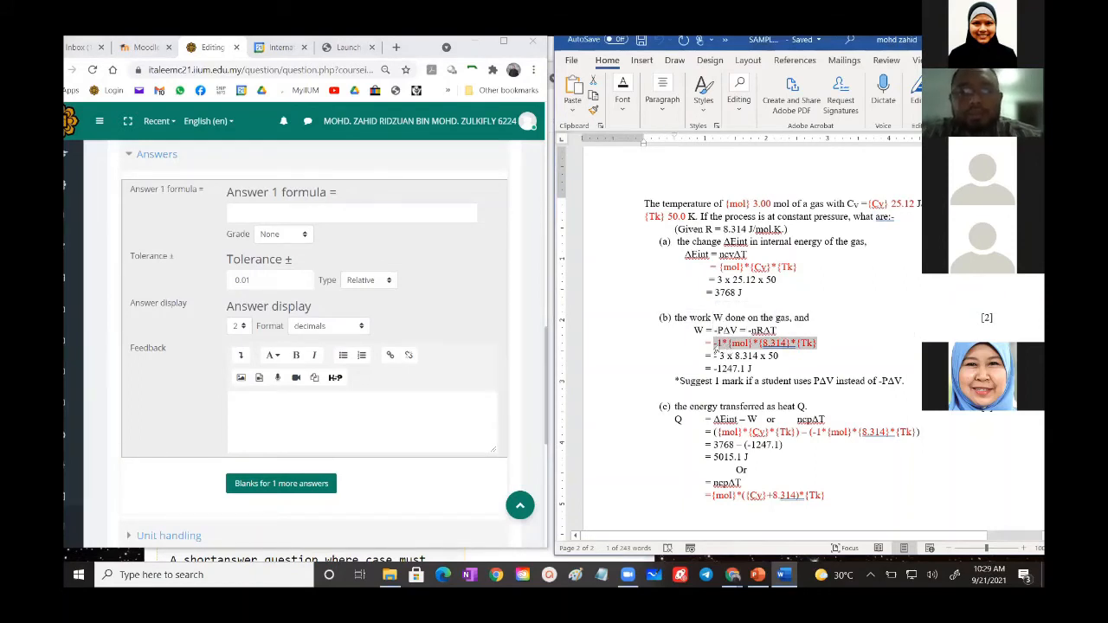
{"action": "left_click", "coordinate": [296, 212]}
{"action": "key", "text": "ctrl+v"}
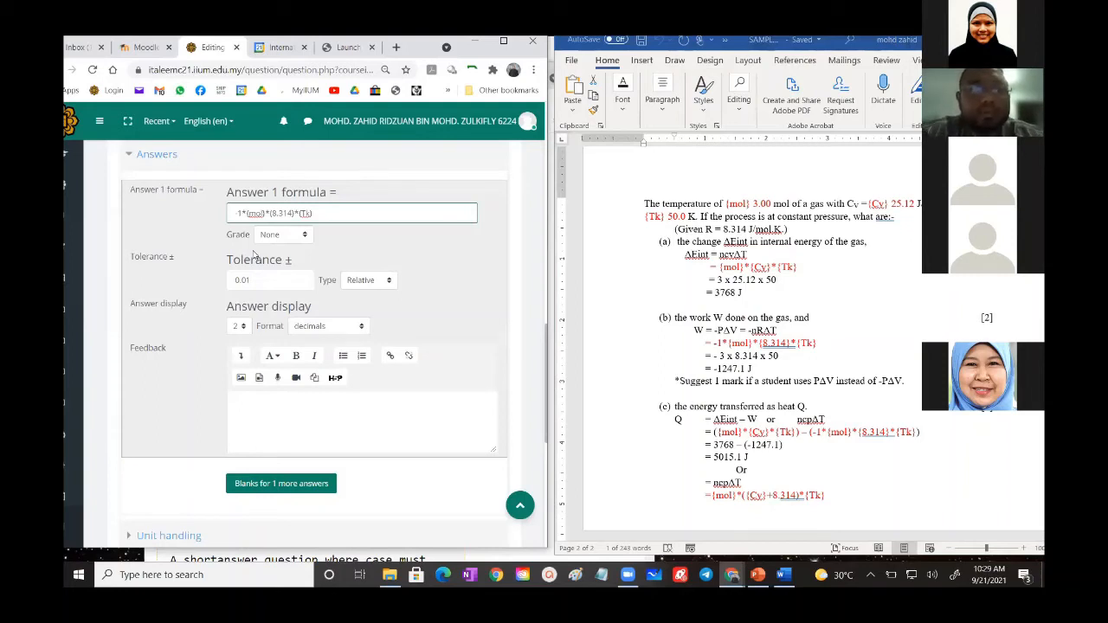
- Change the Answer 1 formula to {mol}*{-8.314}*{Tk} and set its grade to 100%
{"action": "key", "text": "BackSpace"}
{"action": "key", "text": "BackSpace"}
{"action": "key", "text": "BackSpace"}
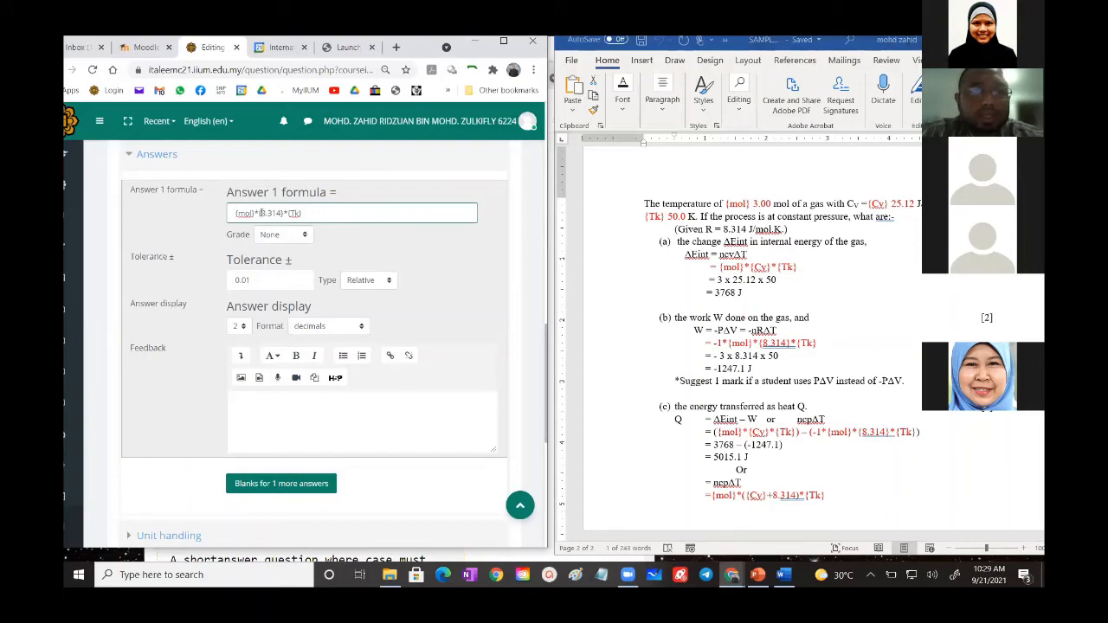
{"action": "type", "text": "("}
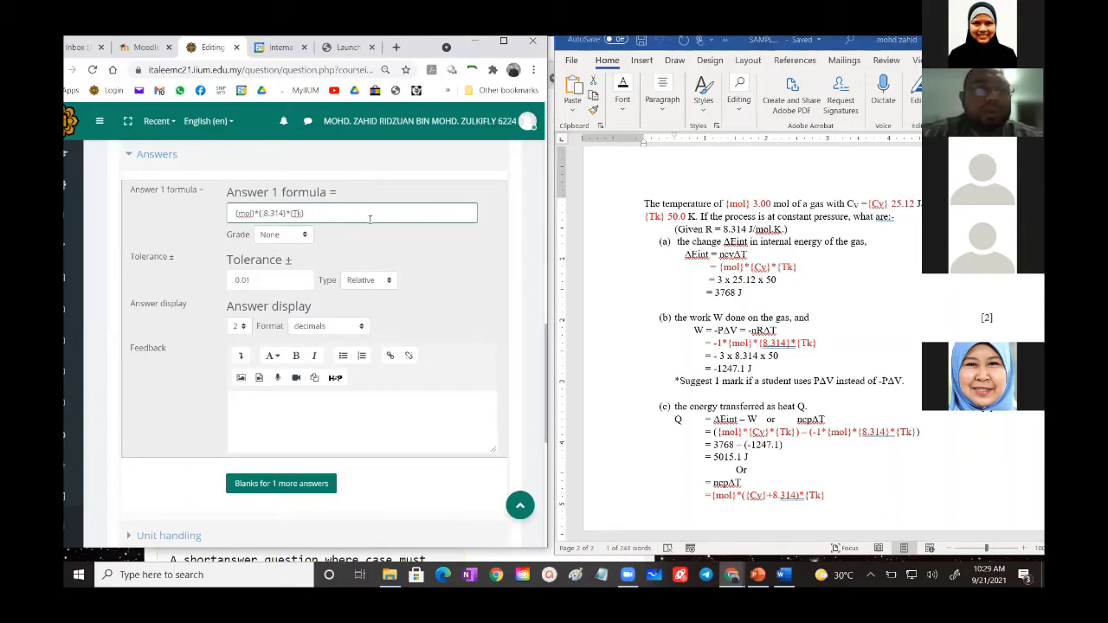
{"action": "left_click", "coordinate": [286, 236]}
{"action": "left_click", "coordinate": [271, 277]}
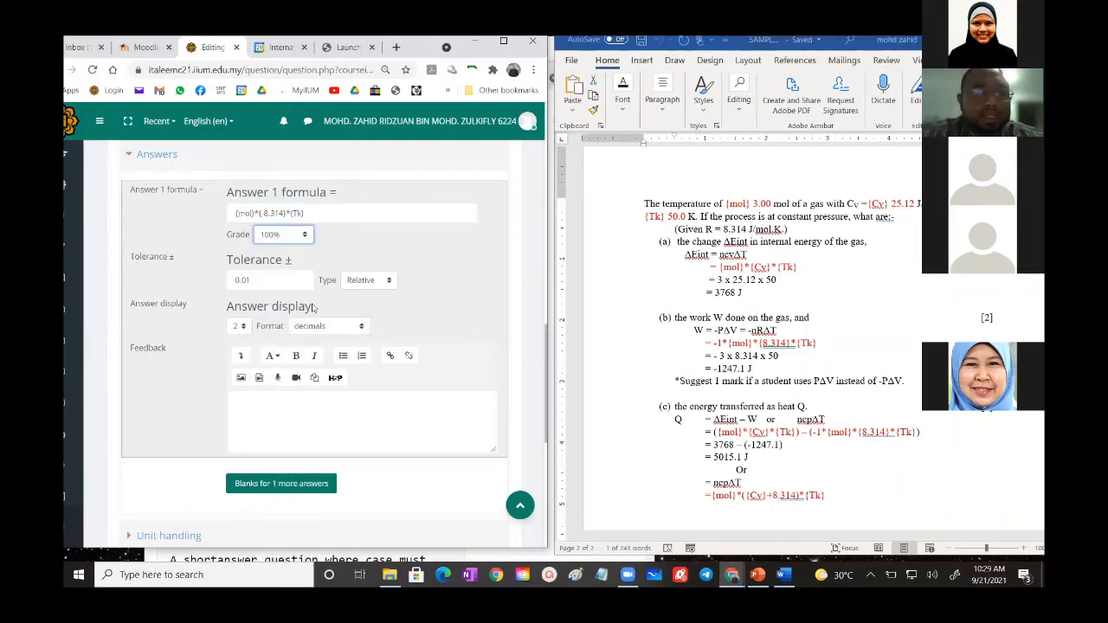
- Add a blank for one more answer and enter 1*{mol}*{8.314}*{Tk} as the Answer 2 formula
{"action": "scroll", "coordinate": [316, 308], "scroll_direction": "down", "scroll_amount": 2}
{"action": "left_click", "coordinate": [278, 358]}
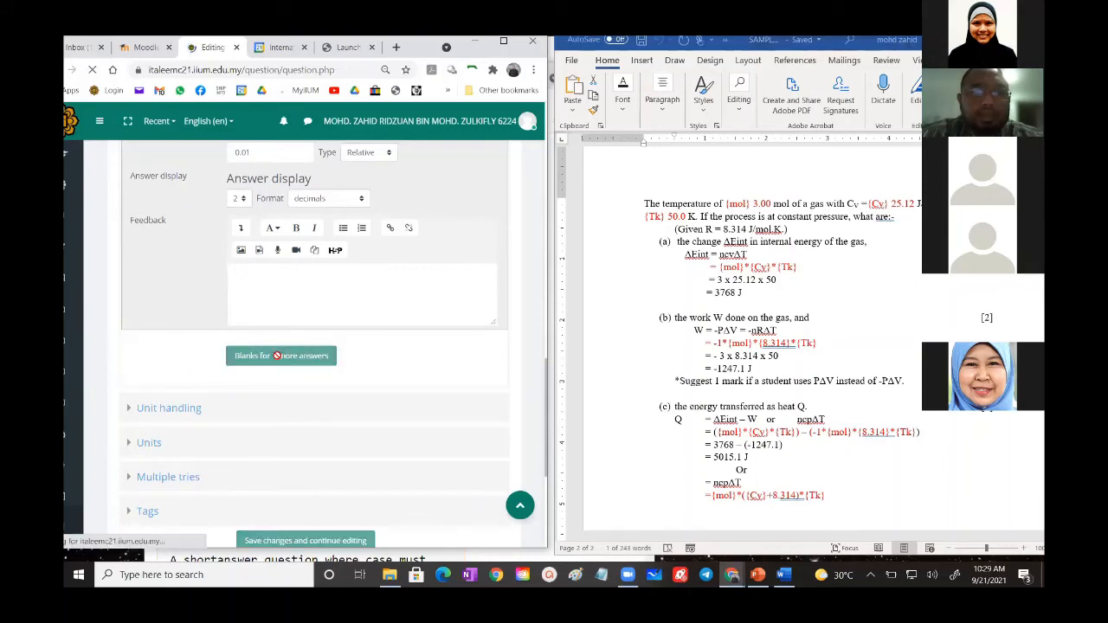
{"action": "scroll", "coordinate": [329, 313], "scroll_direction": "down", "scroll_amount": 1}
{"action": "scroll", "coordinate": [327, 312], "scroll_direction": "down", "scroll_amount": 10}
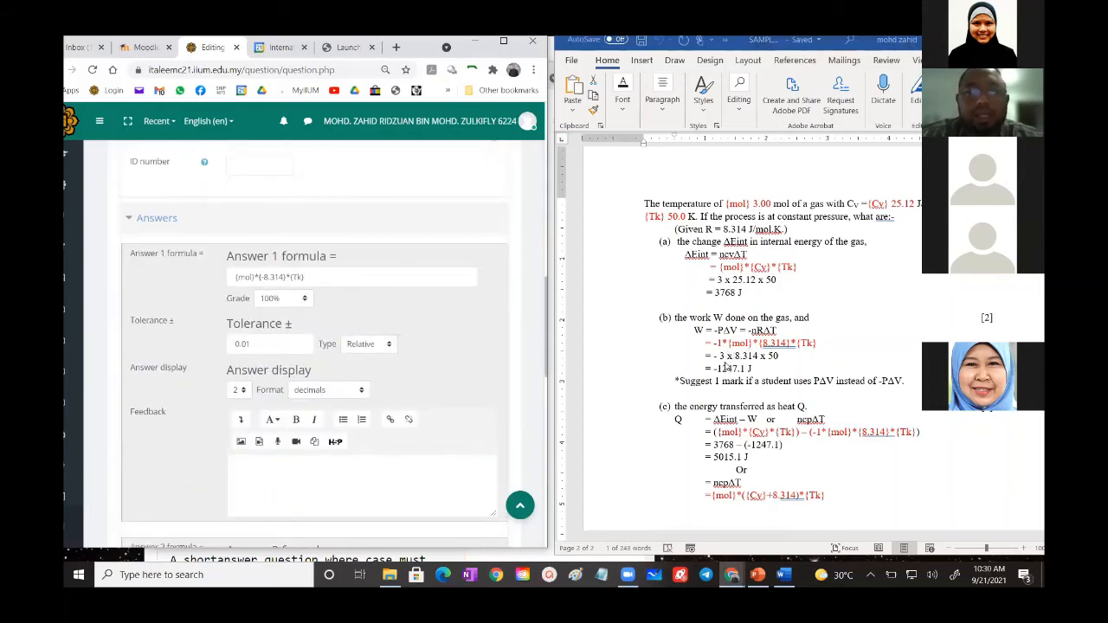
{"action": "scroll", "coordinate": [339, 412], "scroll_direction": "down", "scroll_amount": 3}
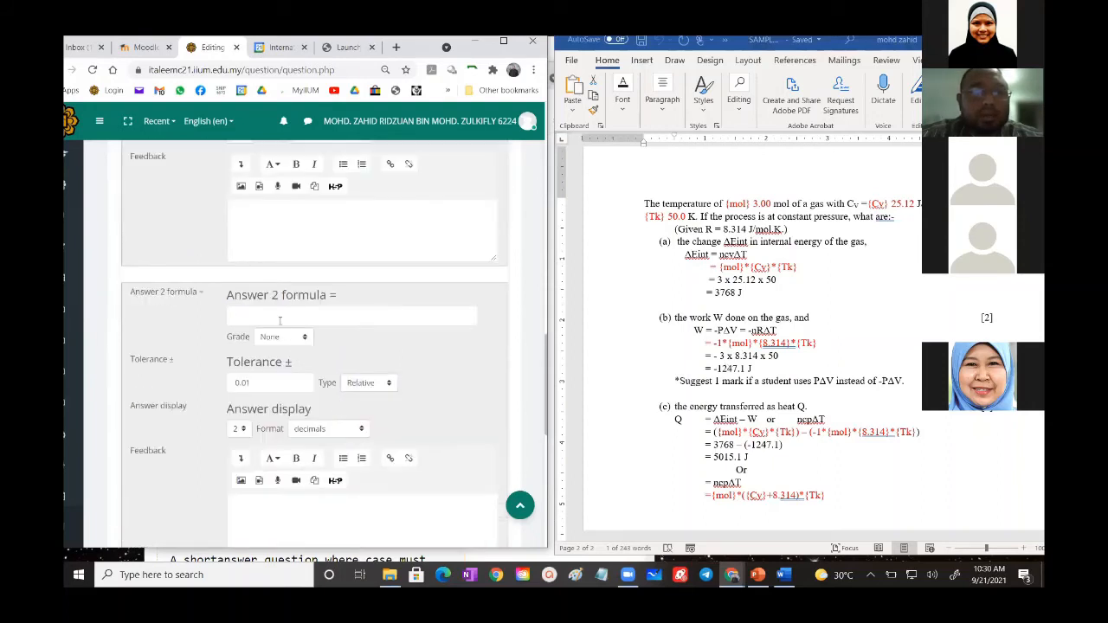
{"action": "left_click", "coordinate": [279, 318]}
{"action": "key", "text": "ctrl+v"}
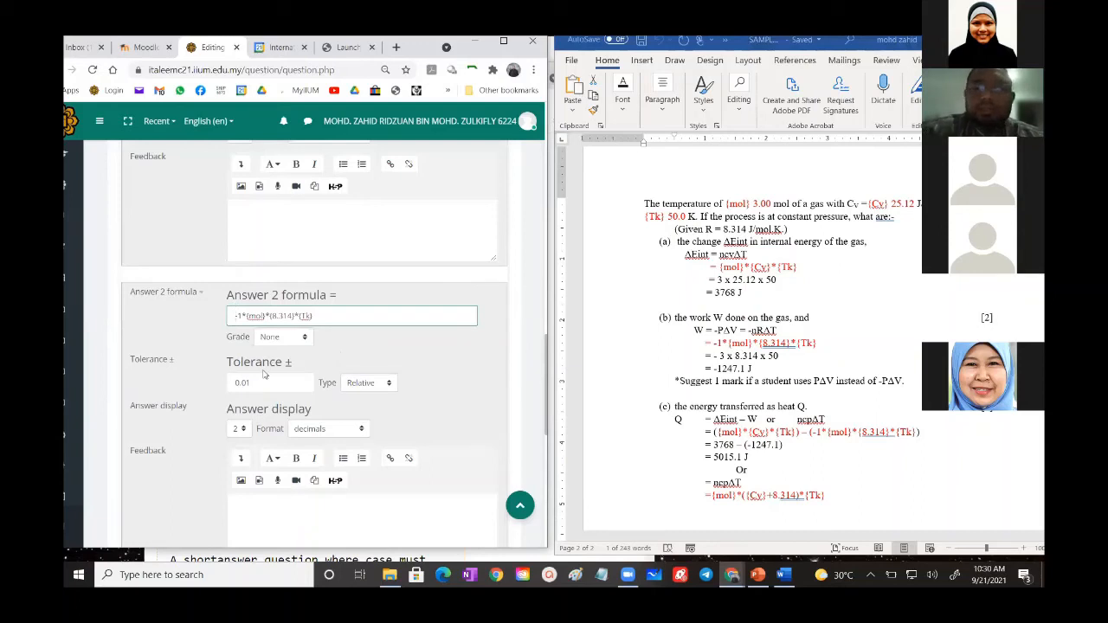
{"action": "key", "text": "Home"}
{"action": "key", "text": "Delete"}
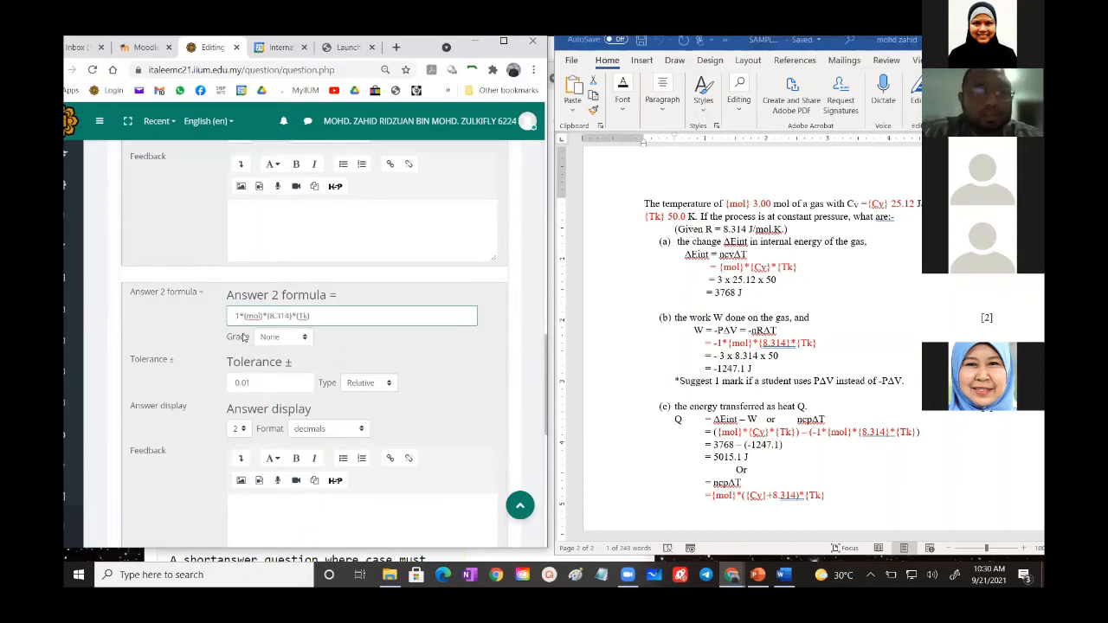
- Set the Answer 2 grade to 50% and try to save the question
{"action": "left_click", "coordinate": [272, 340]}
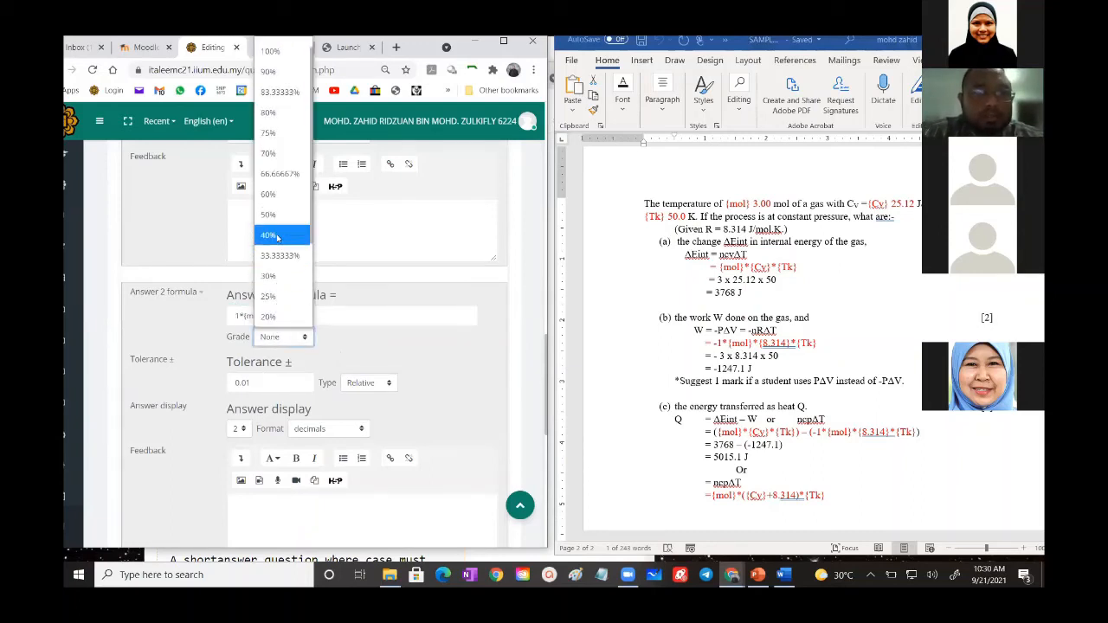
{"action": "left_click", "coordinate": [270, 229]}
{"action": "left_click", "coordinate": [358, 348]}
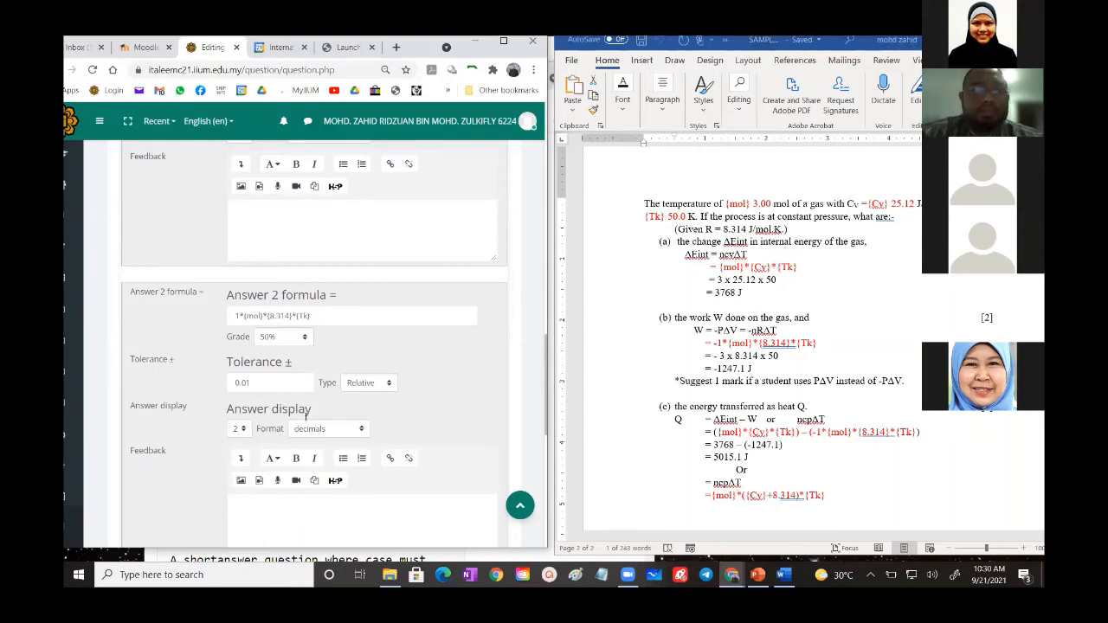
{"action": "scroll", "coordinate": [312, 416], "scroll_direction": "down", "scroll_amount": 3}
{"action": "scroll", "coordinate": [312, 418], "scroll_direction": "down", "scroll_amount": 2}
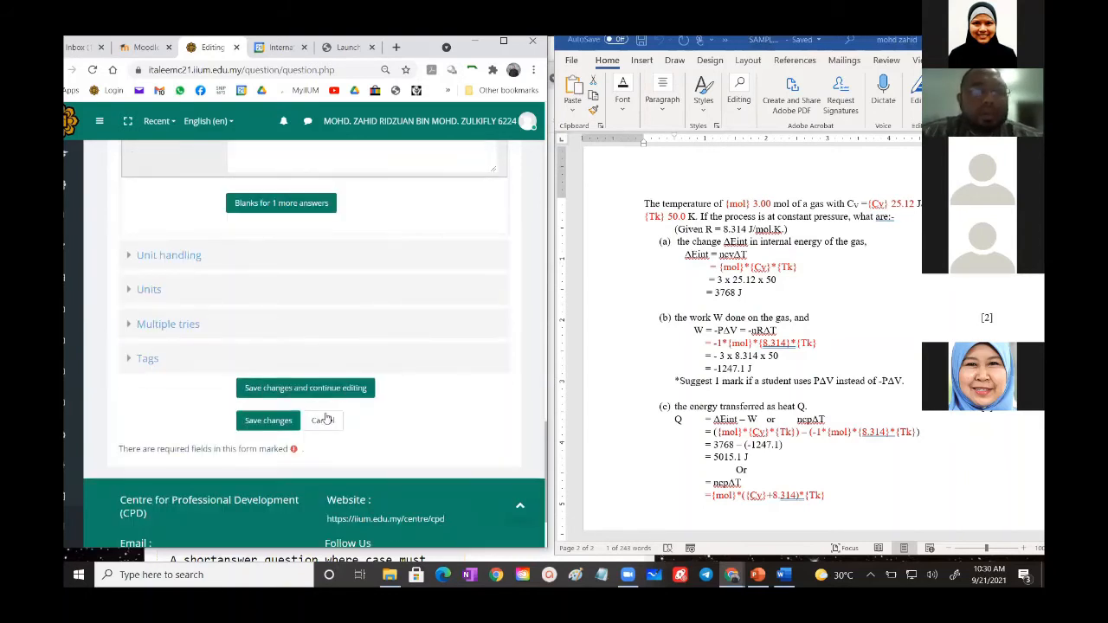
{"action": "left_click", "coordinate": [265, 420]}
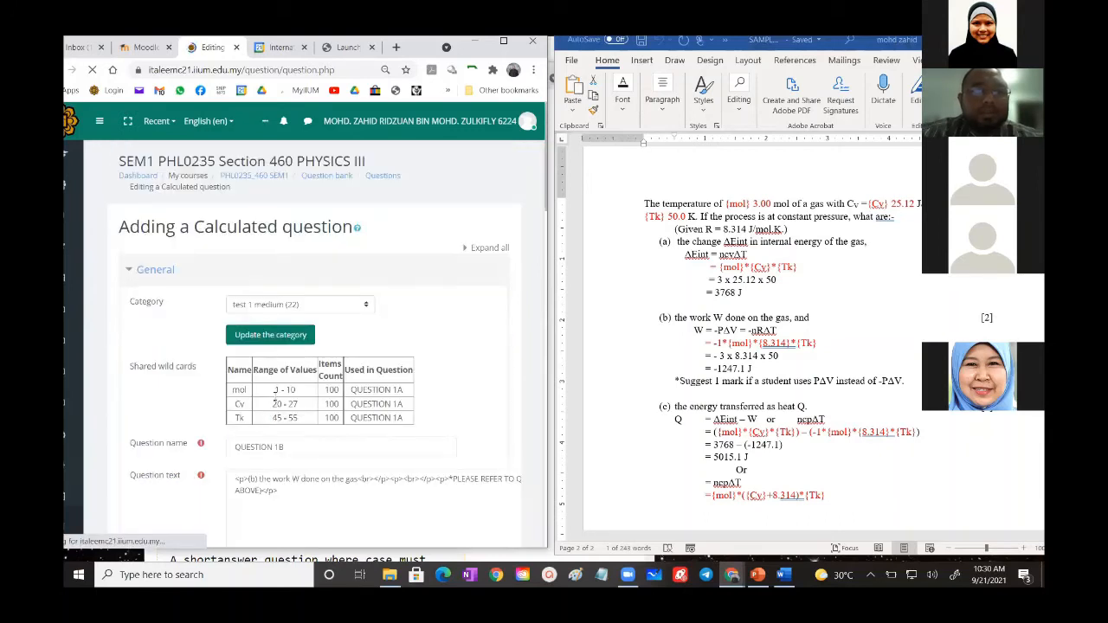
- Remove the braces around the constant so the Answer 1 formula reads {mol}*-8.314*{Tk}
{"action": "scroll", "coordinate": [274, 346], "scroll_direction": "down", "scroll_amount": 2}
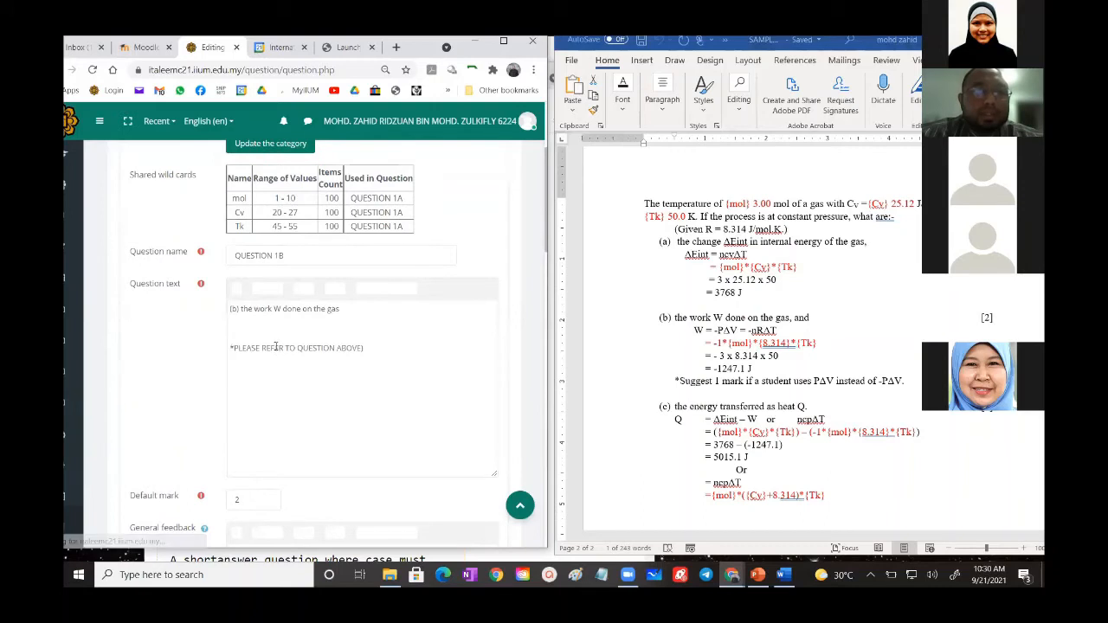
{"action": "scroll", "coordinate": [205, 396], "scroll_direction": "down", "scroll_amount": 4}
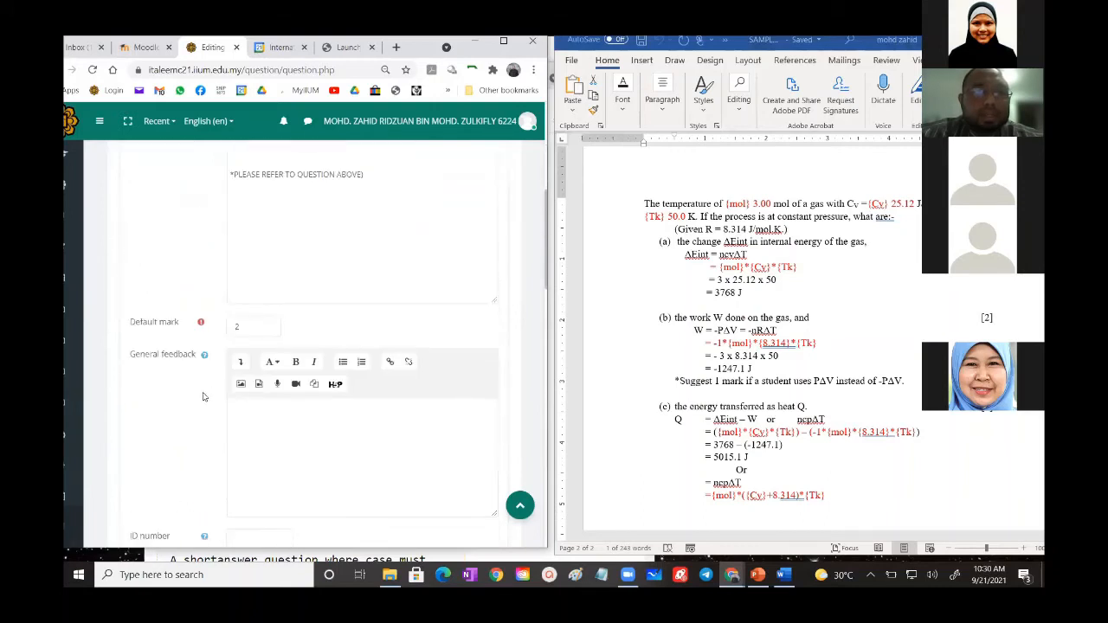
{"action": "scroll", "coordinate": [203, 397], "scroll_direction": "down", "scroll_amount": 2}
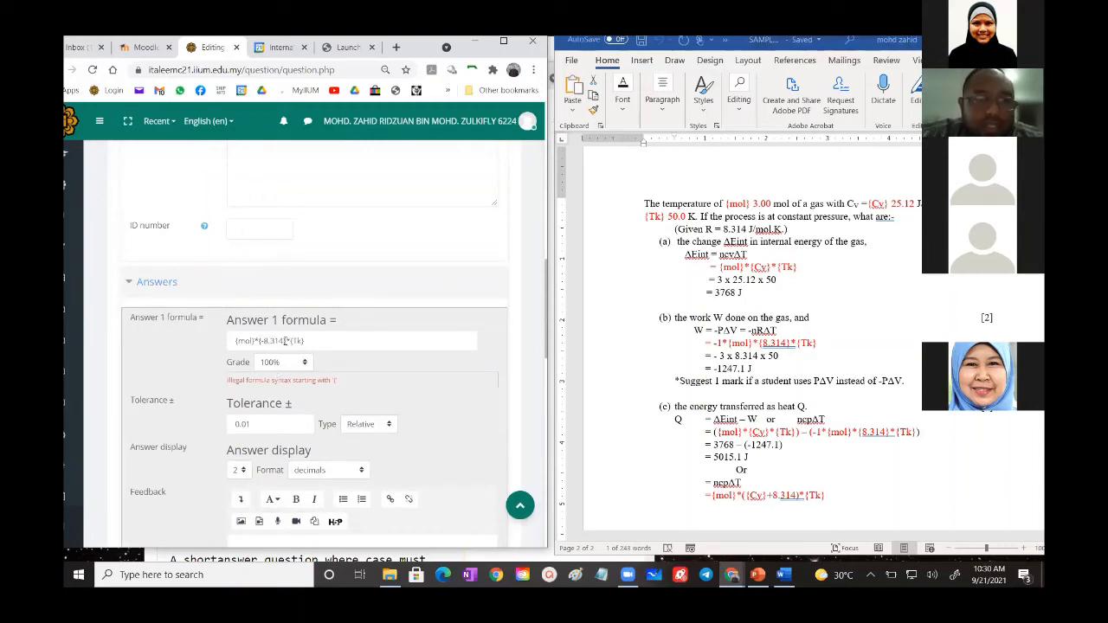
{"action": "left_click", "coordinate": [290, 341]}
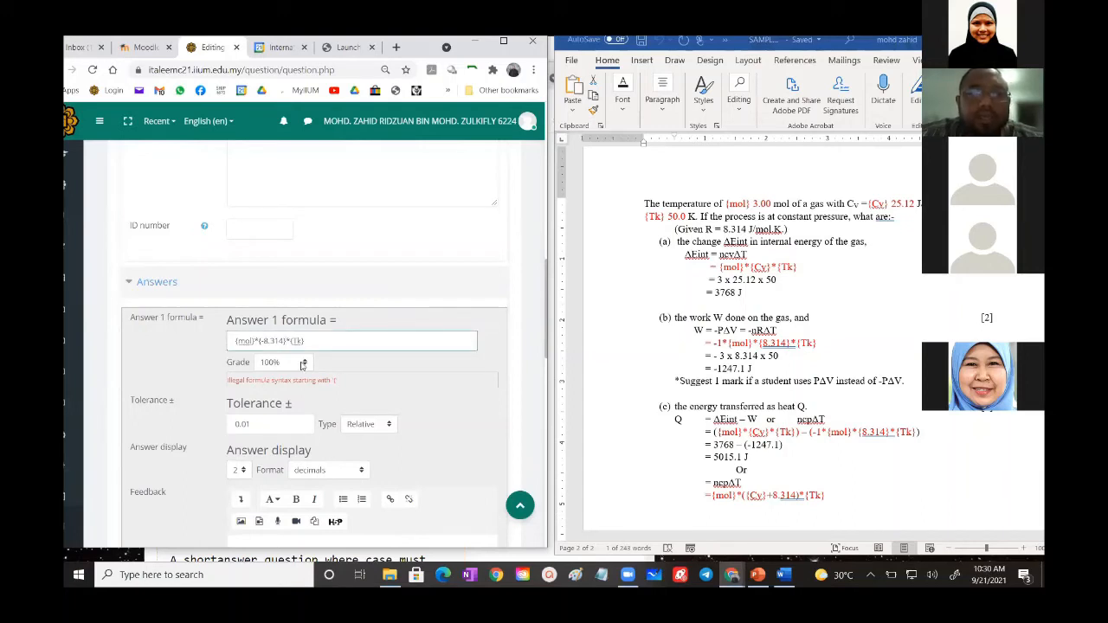
{"action": "key", "text": "BackSpace"}
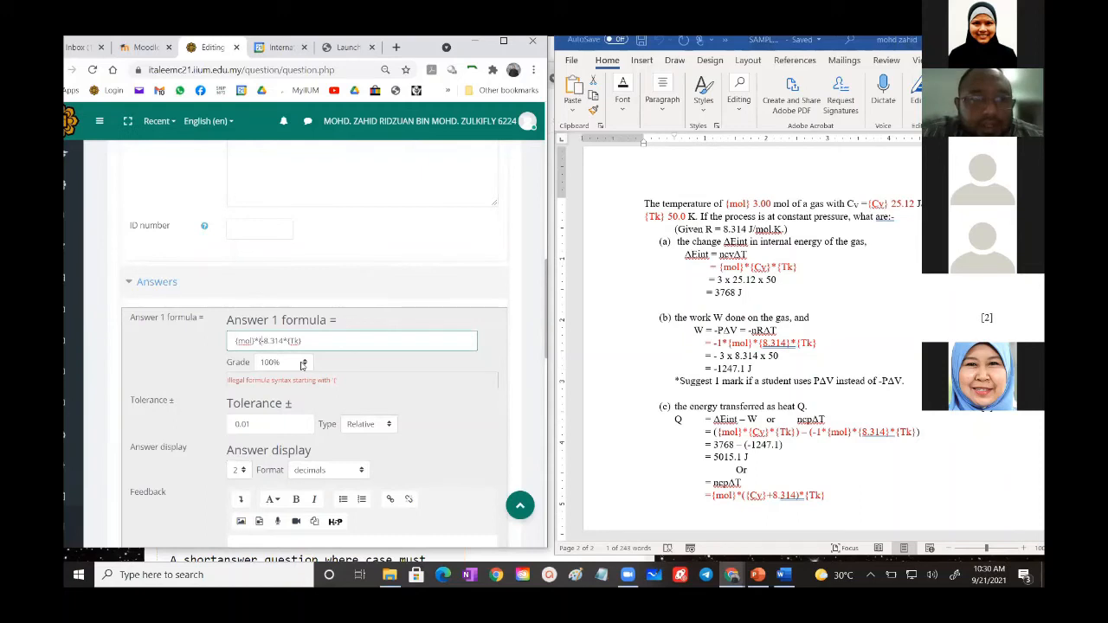
{"action": "key", "text": "BackSpace"}
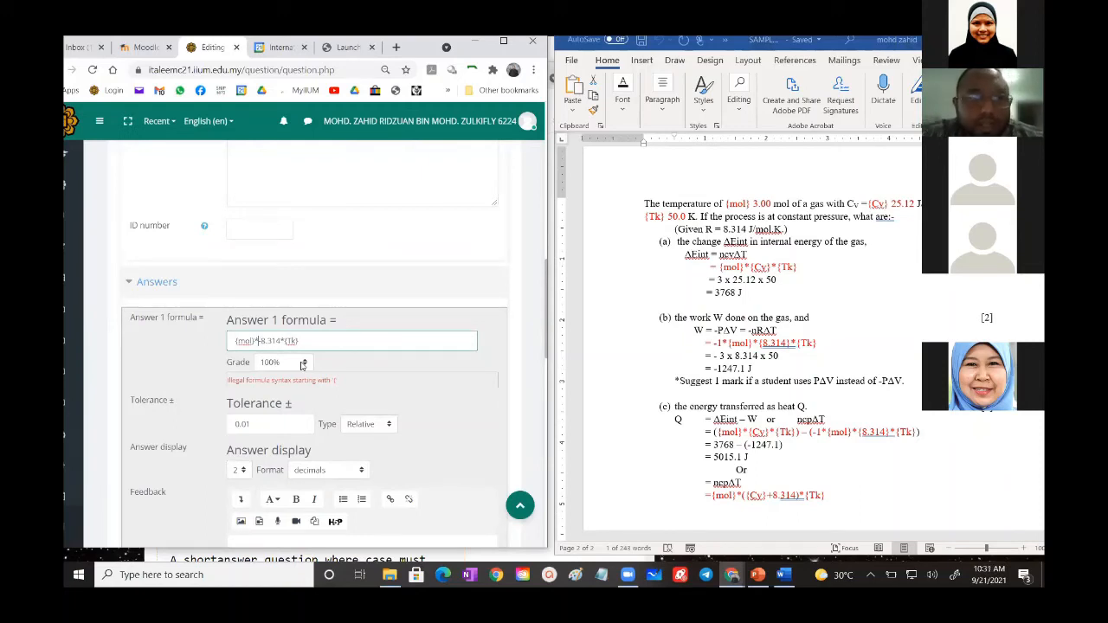
{"action": "type", "text": "-"}
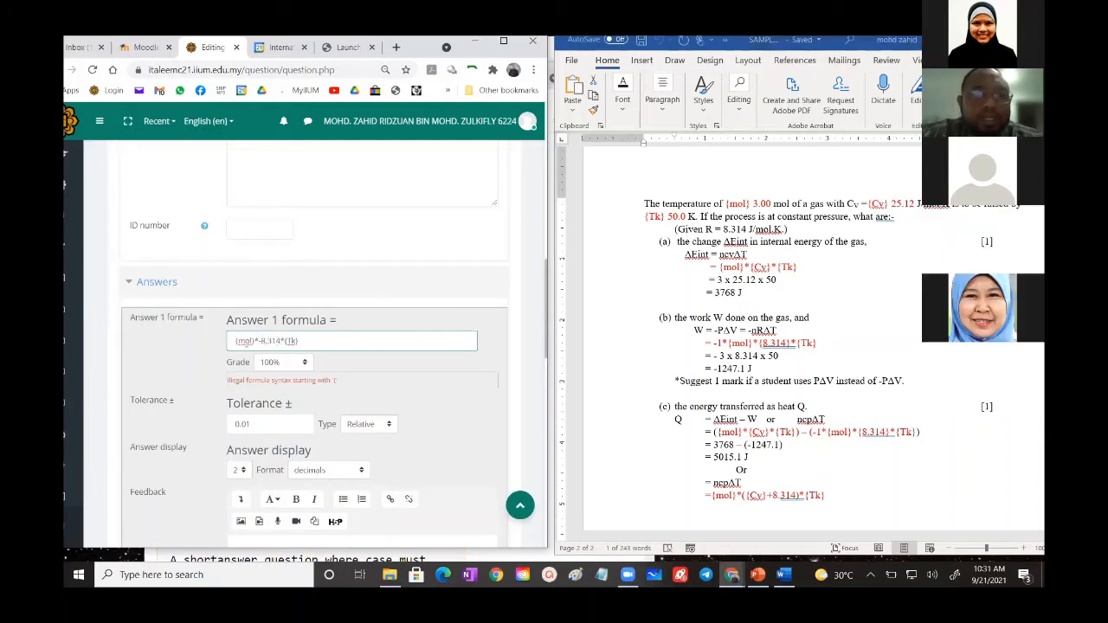
- Remove the braces around 8.314 so the Answer 2 formula reads 1*{mol}*8.314*{Tk}
{"action": "scroll", "coordinate": [288, 341], "scroll_direction": "down", "scroll_amount": 5}
{"action": "left_click", "coordinate": [294, 333]}
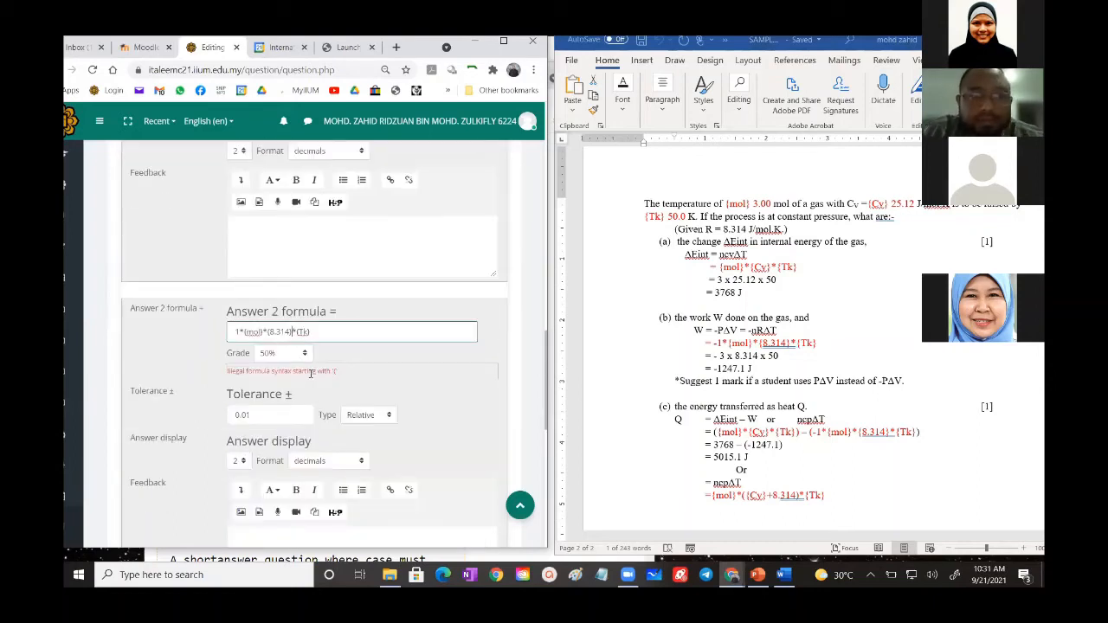
{"action": "key", "text": "BackSpace"}
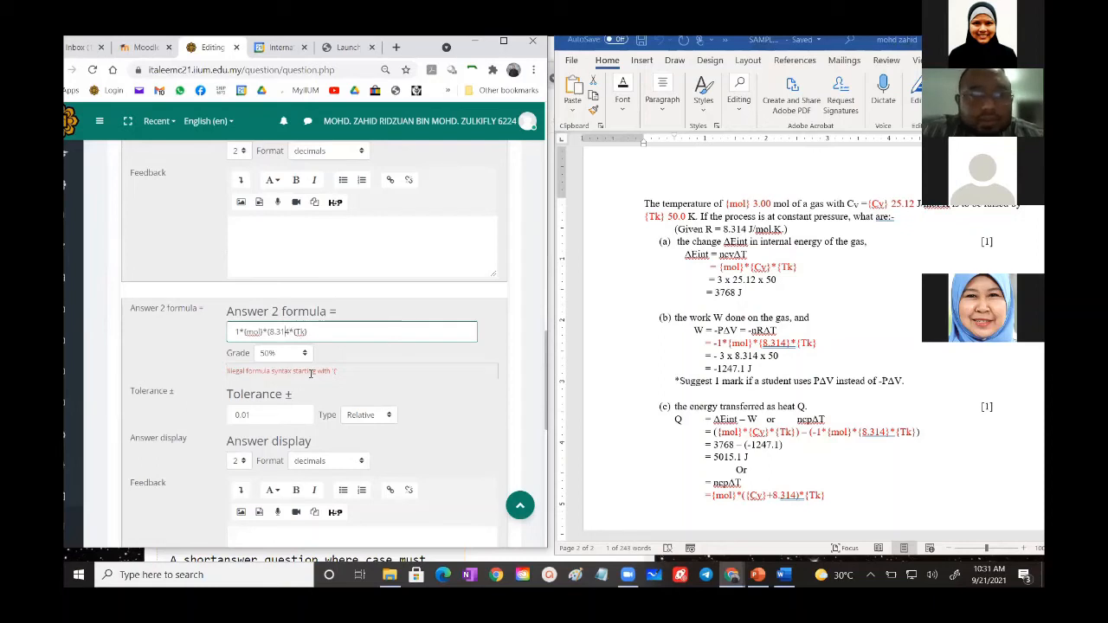
{"action": "key", "text": "Delete"}
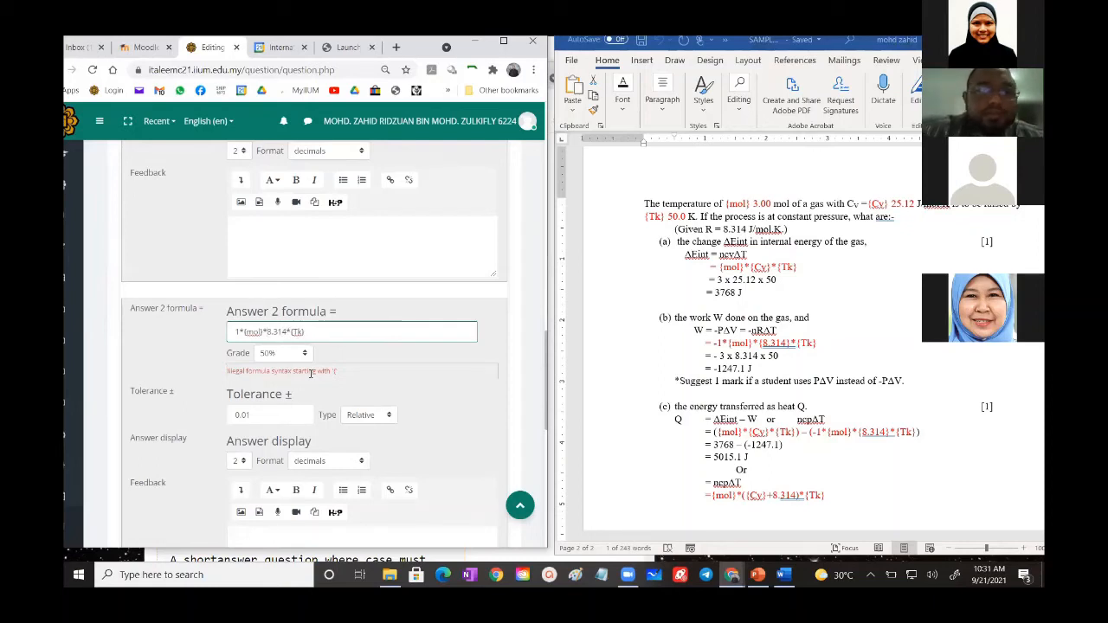
- Save QUESTION 1B and continue to its wild card dataset properties
{"action": "scroll", "coordinate": [267, 346], "scroll_direction": "down", "scroll_amount": 5}
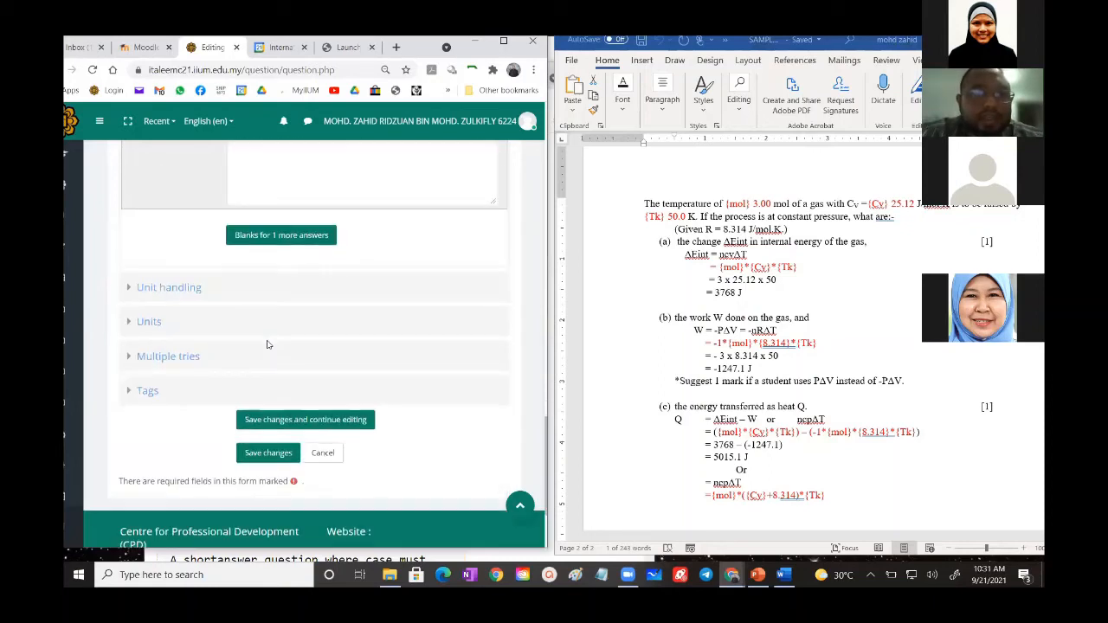
{"action": "scroll", "coordinate": [268, 345], "scroll_direction": "down", "scroll_amount": 3}
{"action": "left_click", "coordinate": [262, 326]}
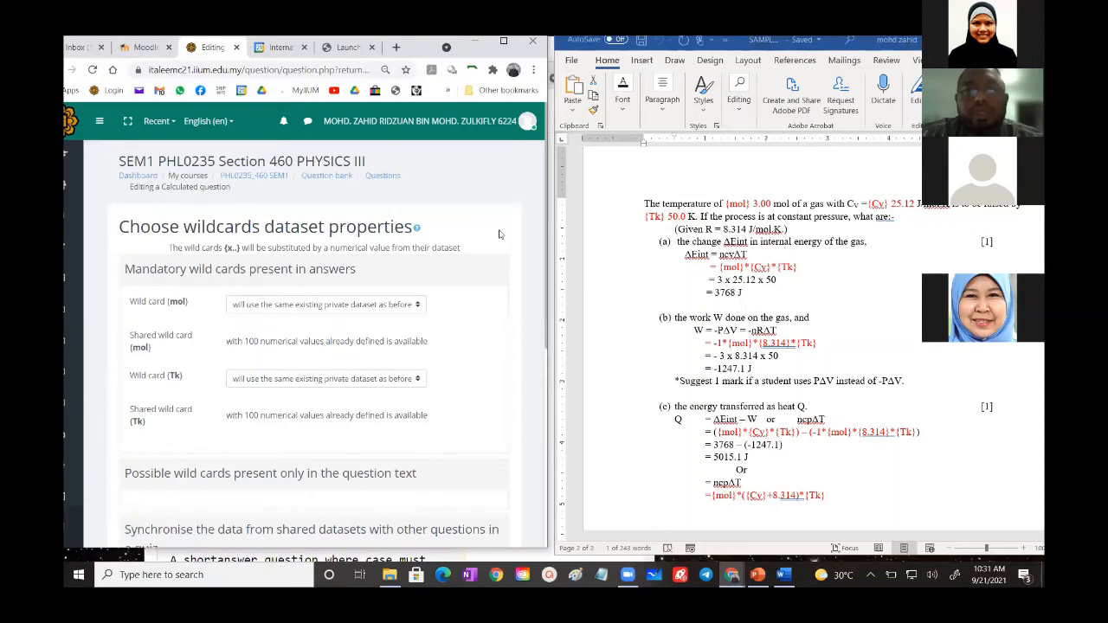
- Set both the mol and Tk wild cards to use an already existing shared dataset
{"action": "left_click", "coordinate": [288, 305]}
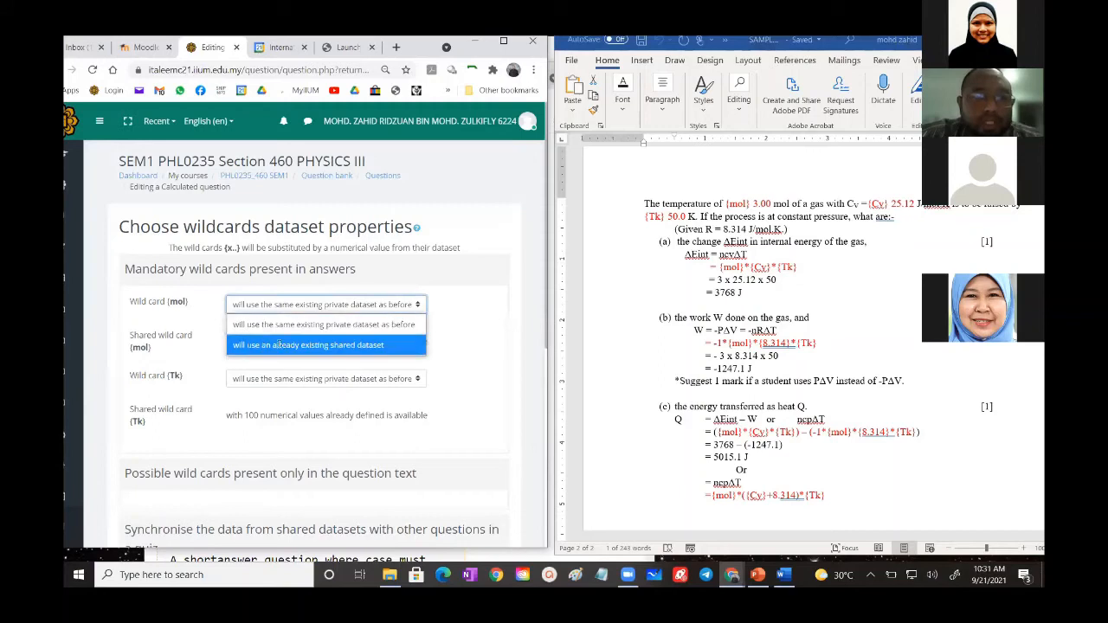
{"action": "left_click", "coordinate": [281, 345]}
{"action": "left_click", "coordinate": [292, 381]}
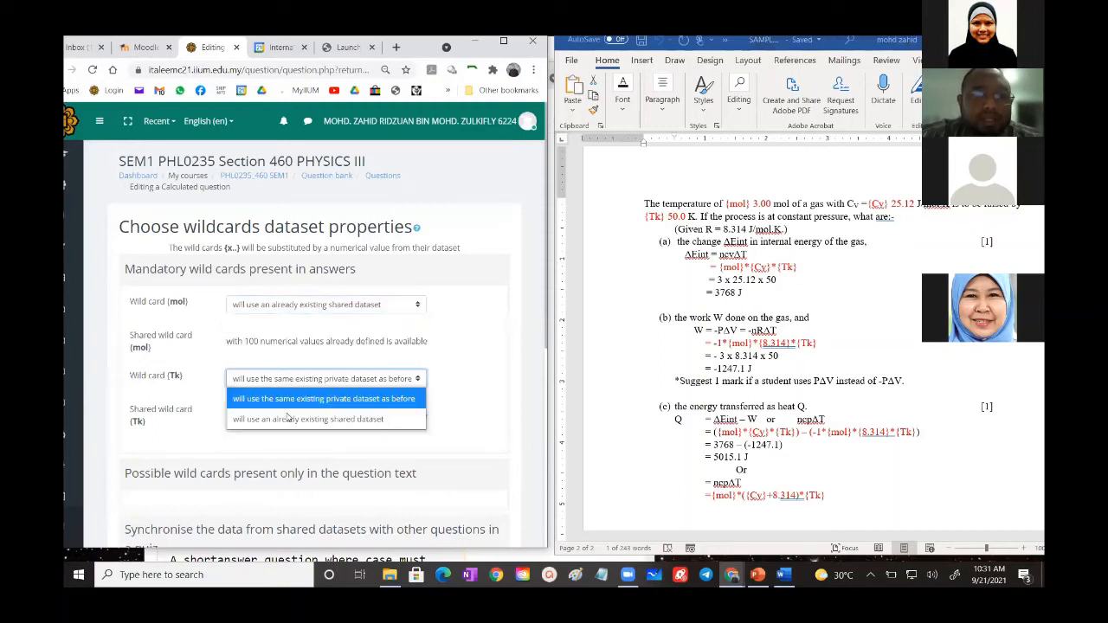
{"action": "left_click", "coordinate": [287, 420]}
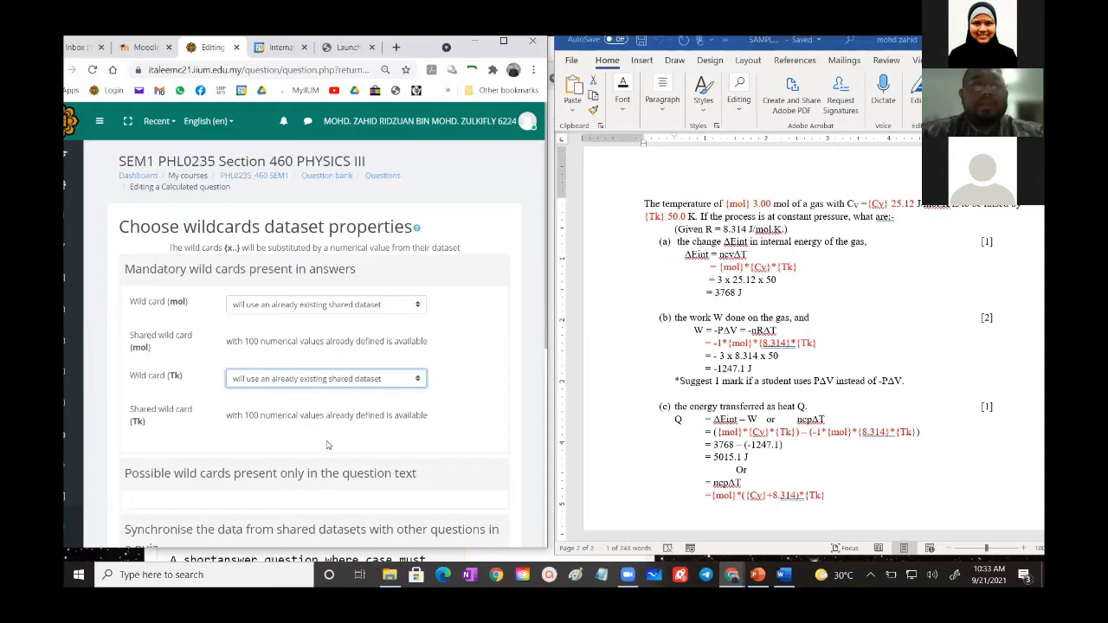
- Choose to synchronise the shared dataset data with other questions in a quiz and continue to the dataset editing page
{"action": "scroll", "coordinate": [329, 443], "scroll_direction": "down", "scroll_amount": 3}
{"action": "scroll", "coordinate": [329, 443], "scroll_direction": "up", "scroll_amount": 3}
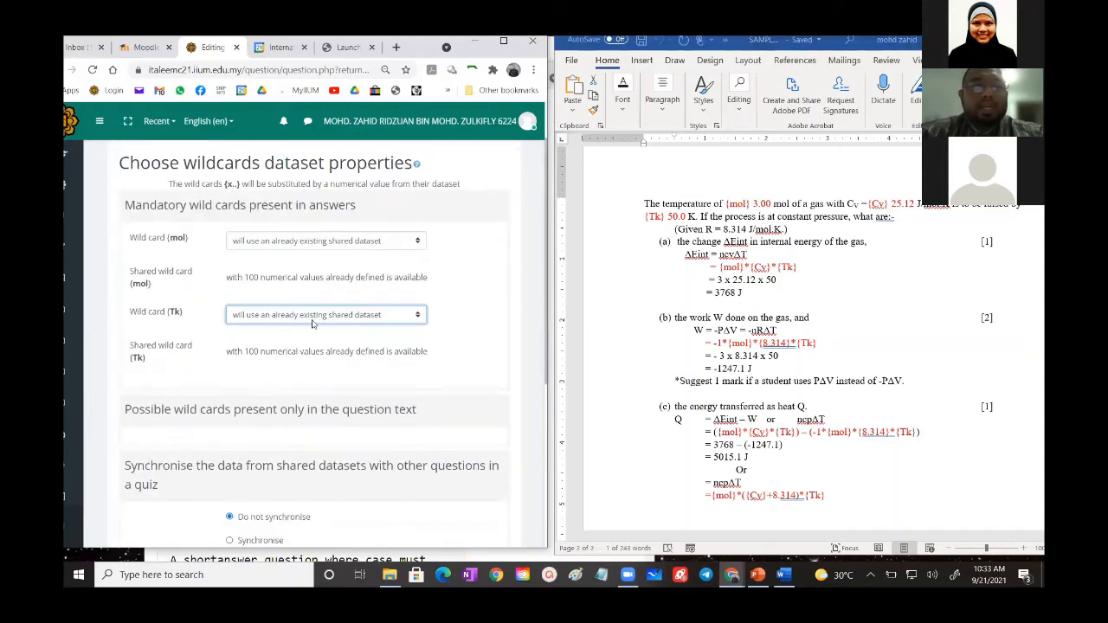
{"action": "scroll", "coordinate": [300, 344], "scroll_direction": "down", "scroll_amount": 3}
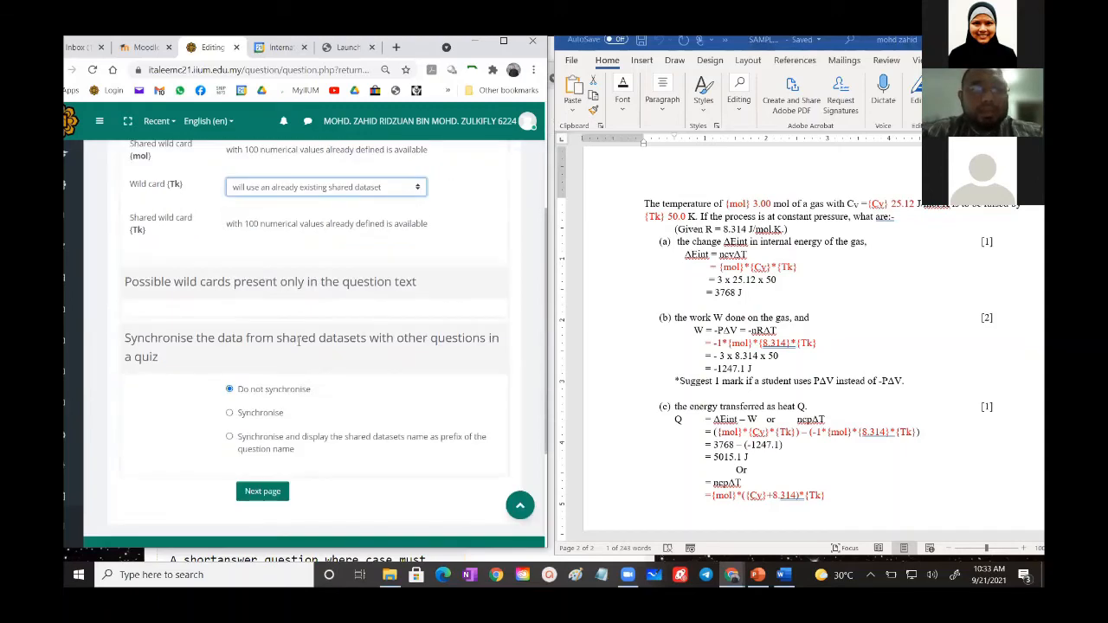
{"action": "left_click", "coordinate": [229, 414]}
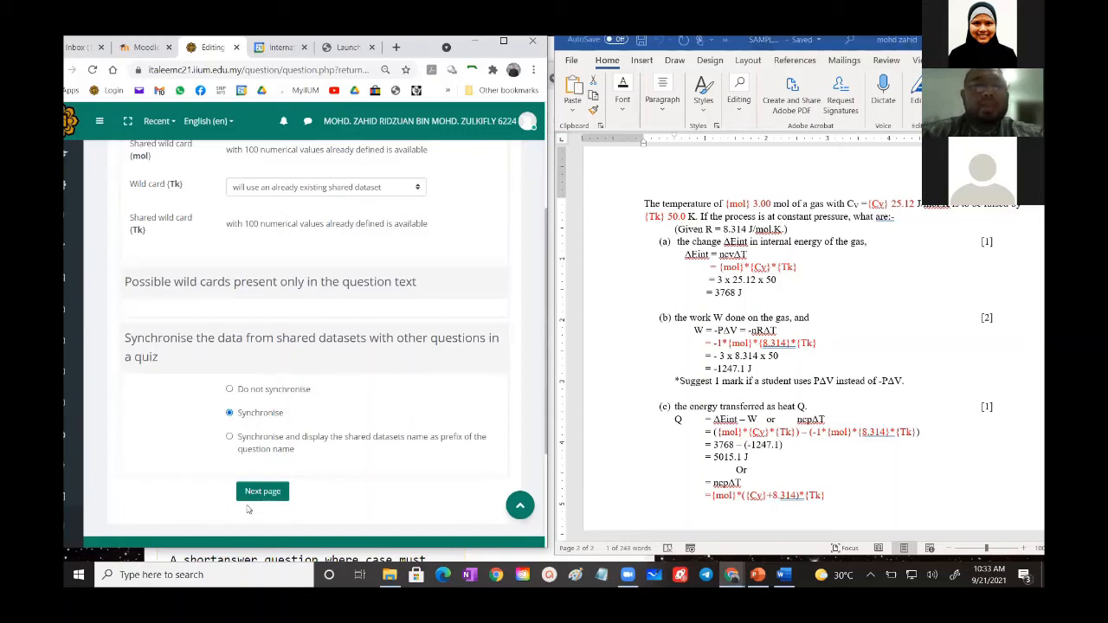
{"action": "left_click", "coordinate": [251, 493]}
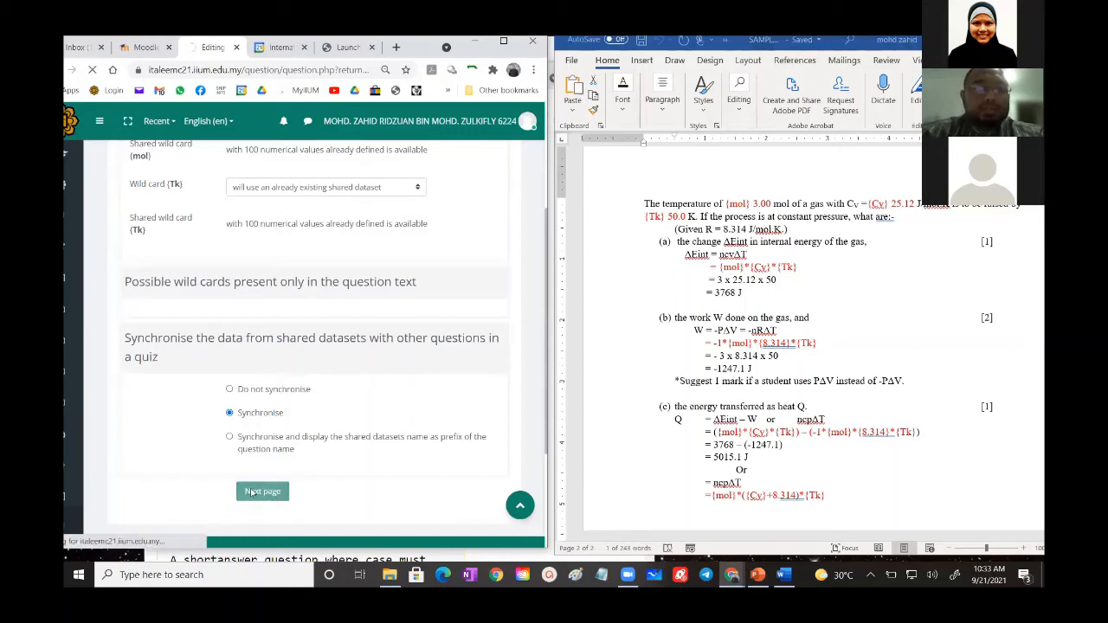
- Set the shared wild card mol value of the item to add to 3
{"action": "scroll", "coordinate": [316, 419], "scroll_direction": "down", "scroll_amount": 2}
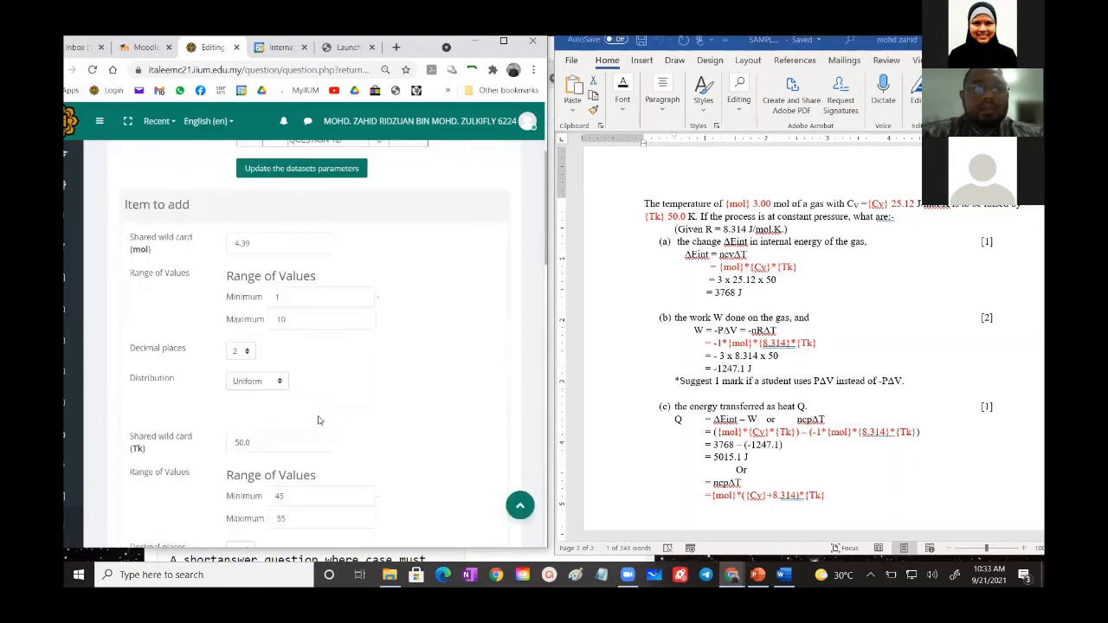
{"action": "scroll", "coordinate": [318, 420], "scroll_direction": "down", "scroll_amount": 1}
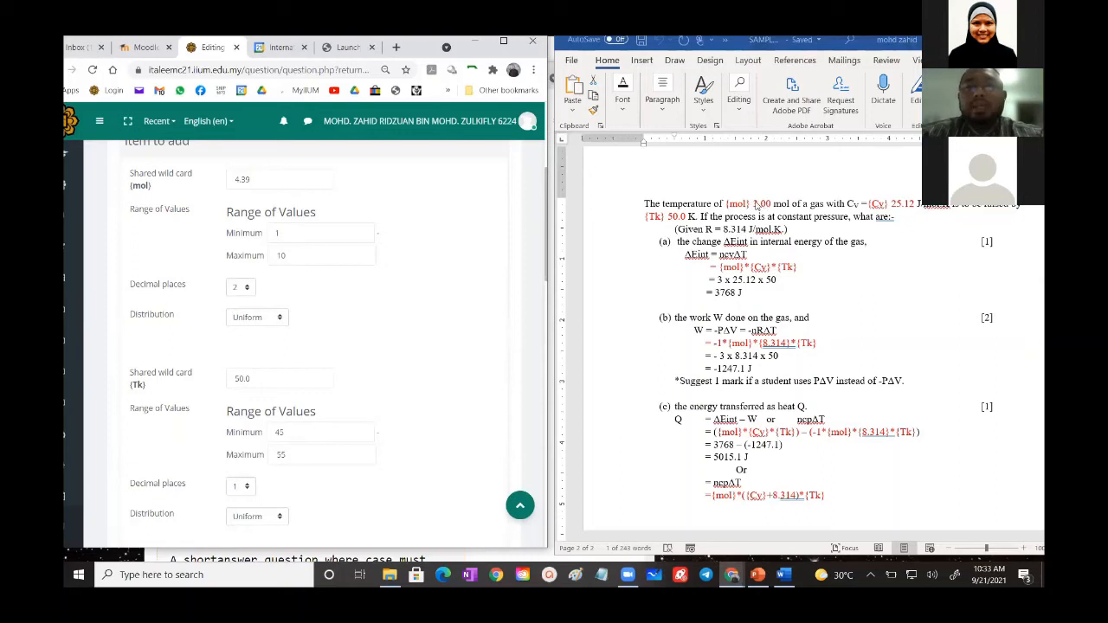
{"action": "left_click", "coordinate": [251, 178]}
{"action": "left_click_drag", "start_coordinate": [252, 178], "coordinate": [210, 177]}
{"action": "type", "text": "3"}
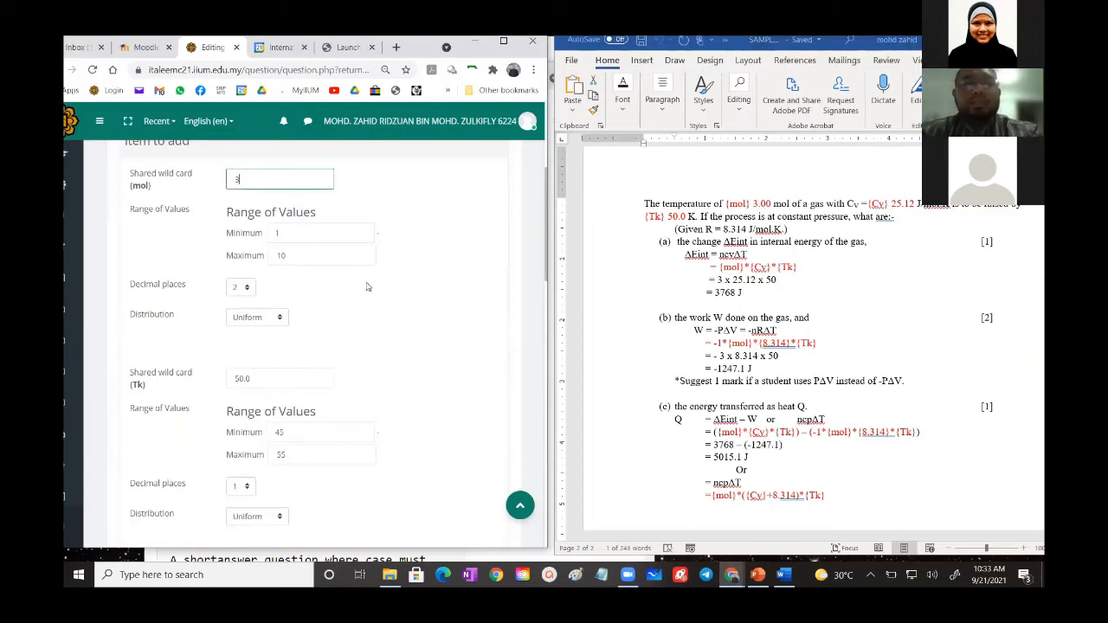
- Expand the full answers tolerance parameters and update them to recalculate both answers
{"action": "scroll", "coordinate": [381, 286], "scroll_direction": "down", "scroll_amount": 3}
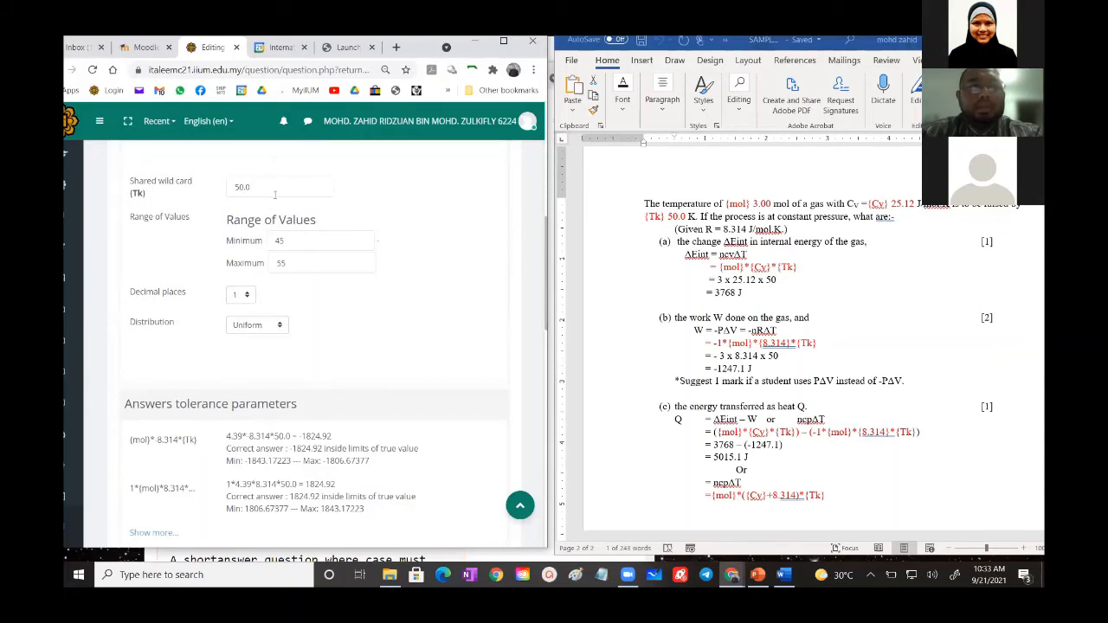
{"action": "scroll", "coordinate": [274, 195], "scroll_direction": "down", "scroll_amount": 3}
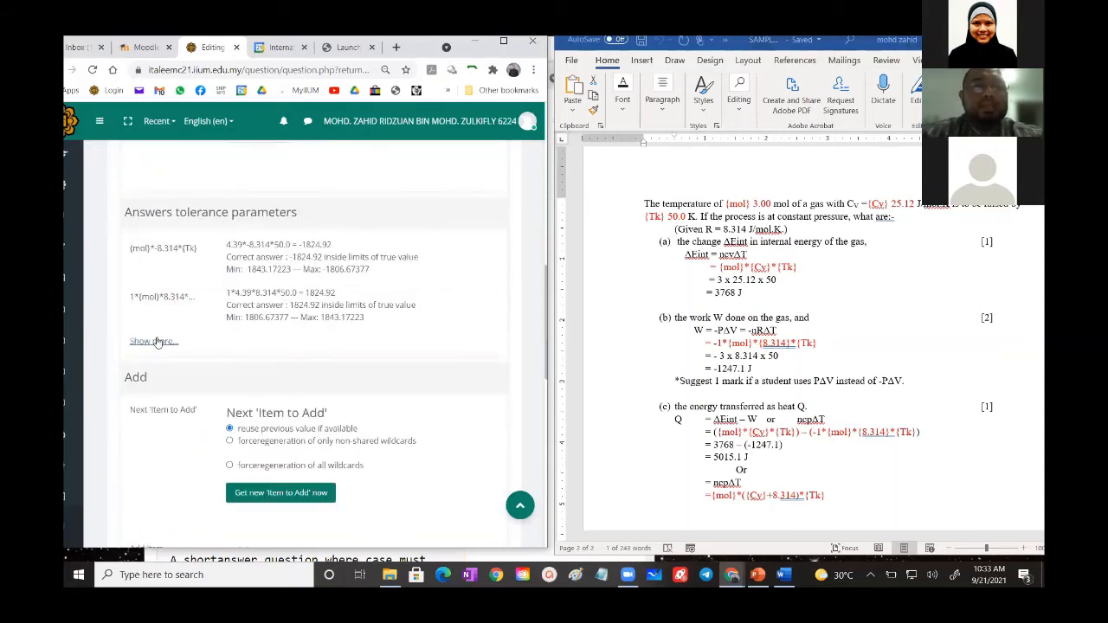
{"action": "left_click", "coordinate": [155, 342]}
{"action": "left_click", "coordinate": [262, 248]}
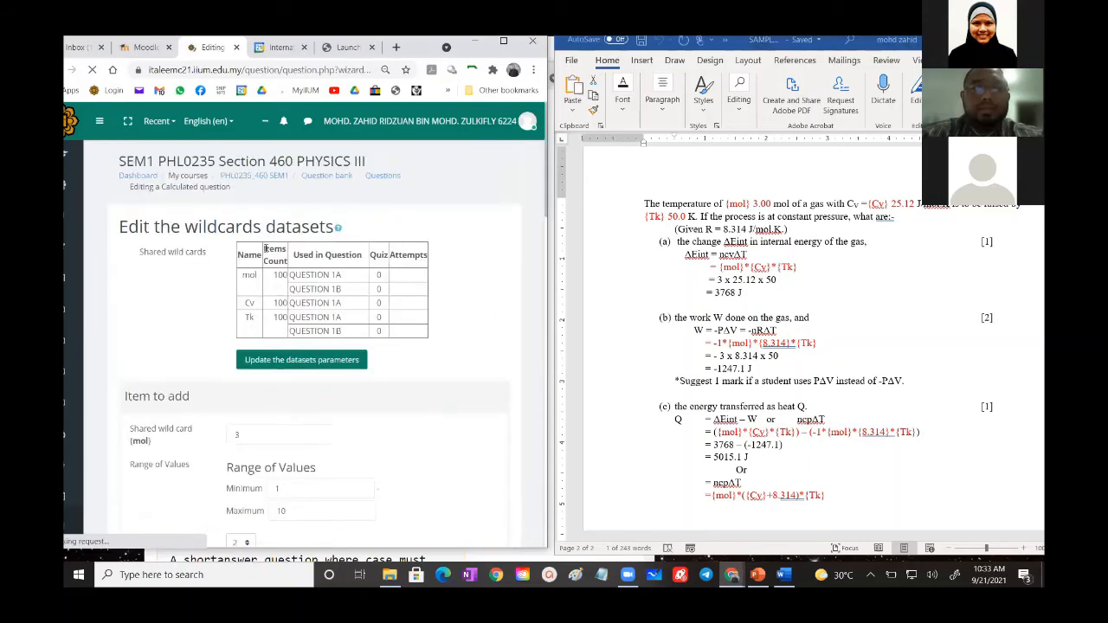
- Compare the calculated results of both answer formulas with the part (b) work answer in the Word document
{"action": "scroll", "coordinate": [247, 407], "scroll_direction": "down", "scroll_amount": 8}
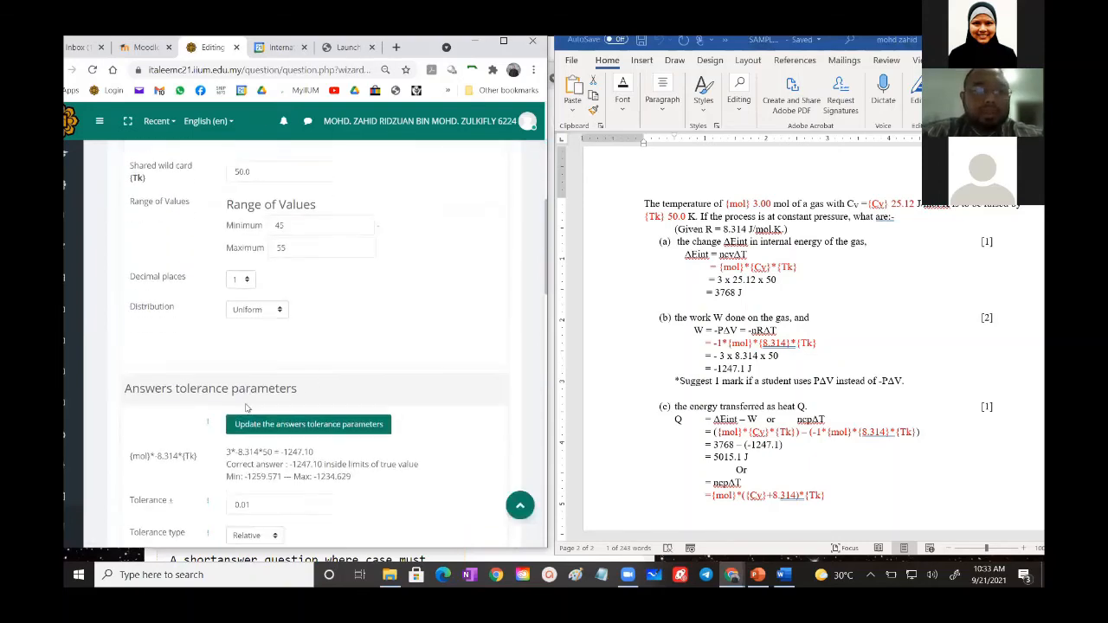
{"action": "scroll", "coordinate": [246, 407], "scroll_direction": "down", "scroll_amount": 1}
{"action": "scroll", "coordinate": [288, 220], "scroll_direction": "down", "scroll_amount": 2}
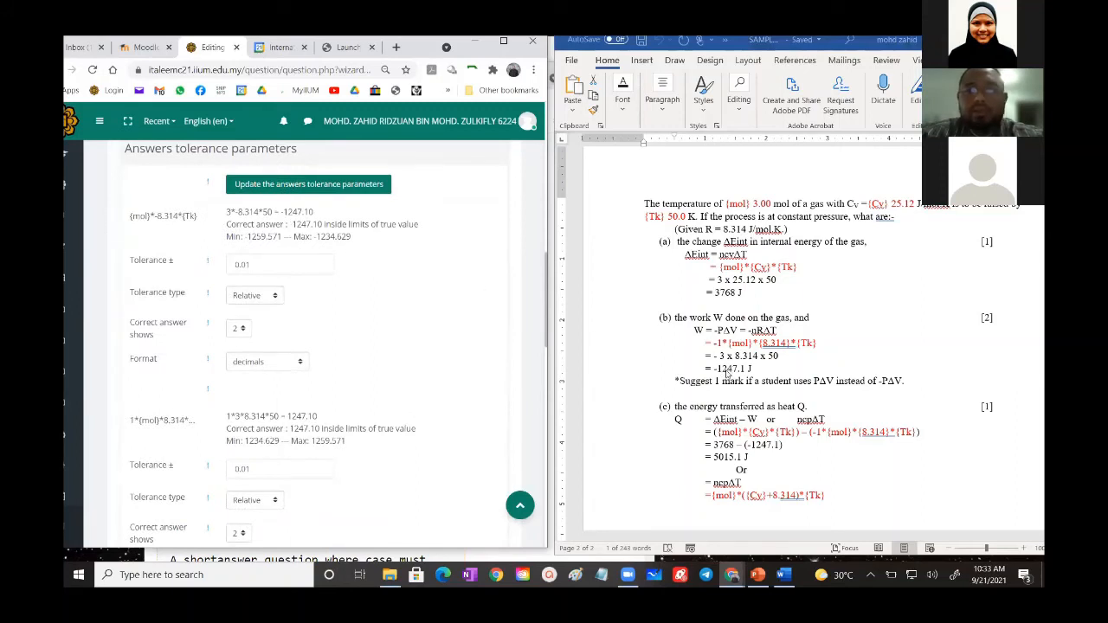
{"action": "double_click", "coordinate": [728, 373]}
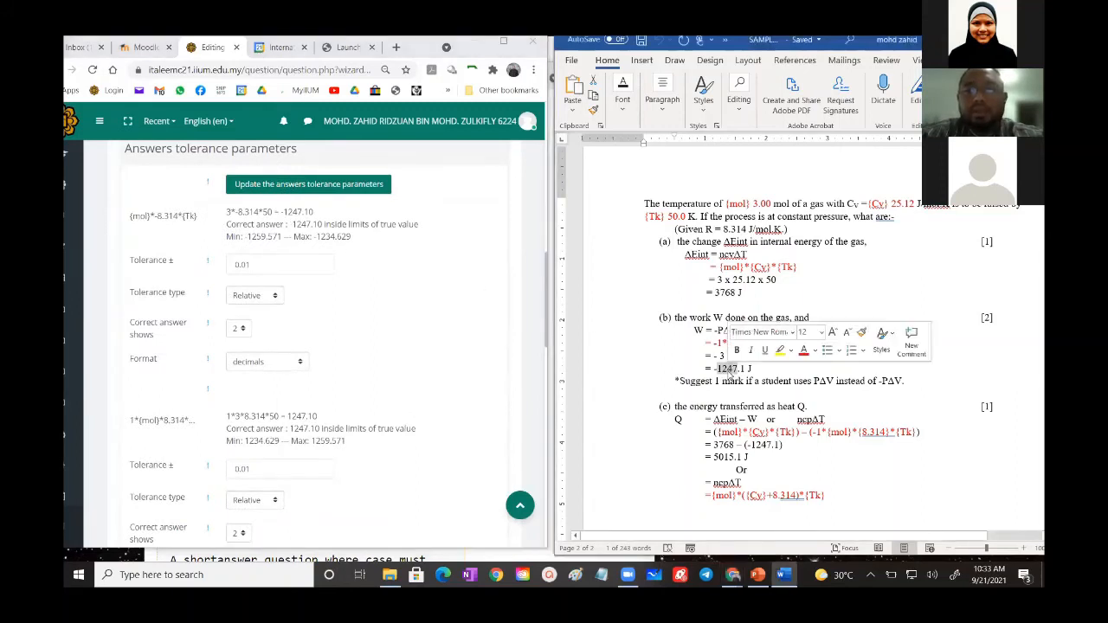
{"action": "double_click", "coordinate": [301, 211]}
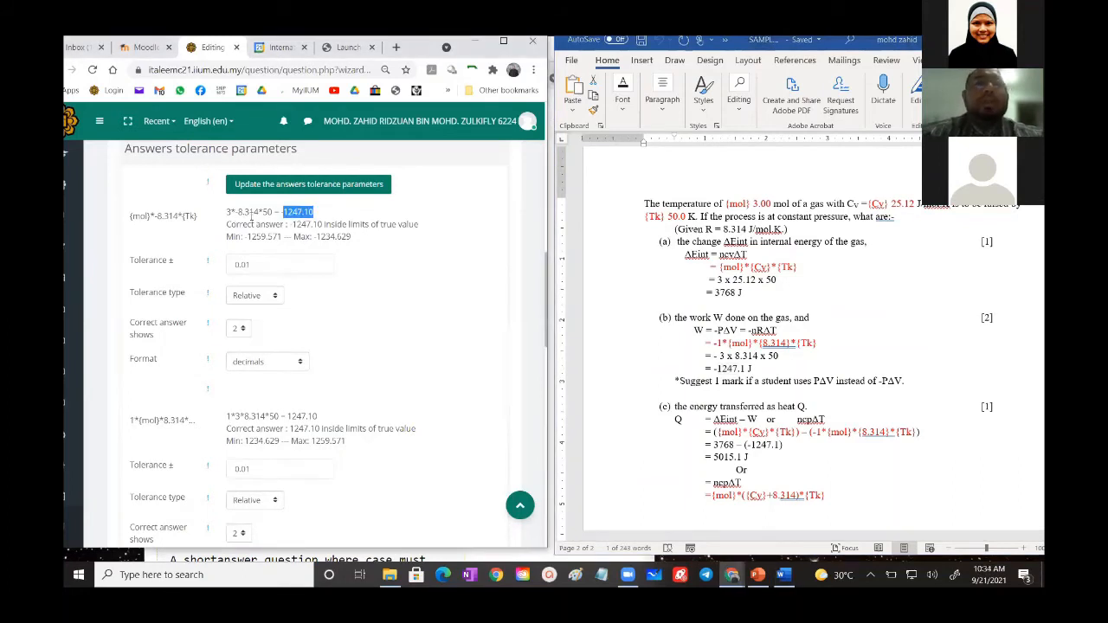
{"action": "scroll", "coordinate": [268, 294], "scroll_direction": "down", "scroll_amount": 2}
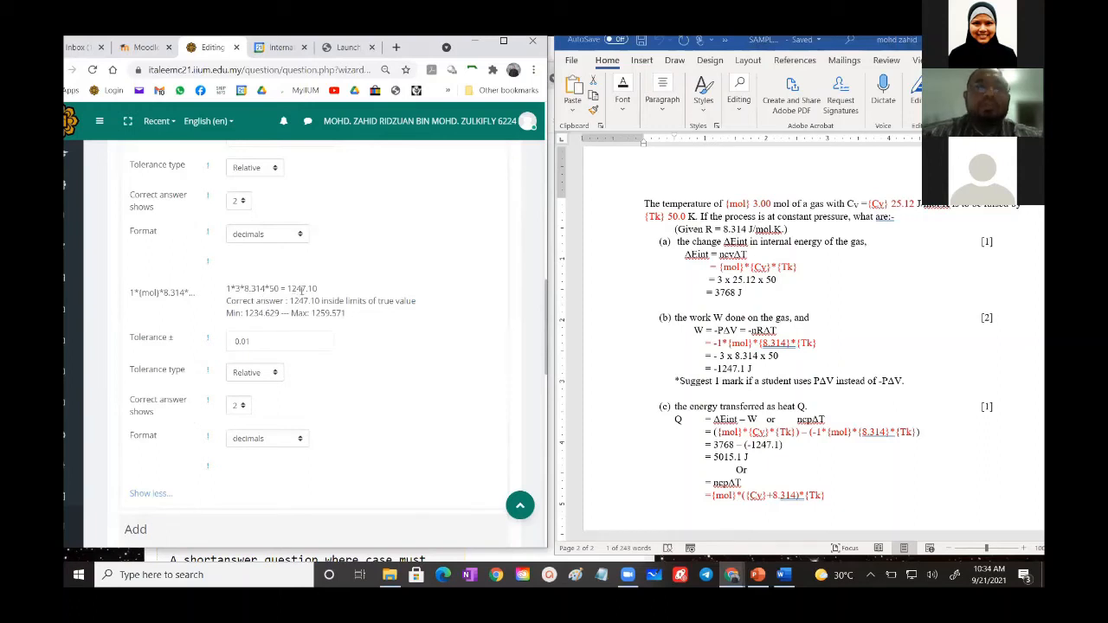
- Add 100 new sets of wild card values to the question
{"action": "scroll", "coordinate": [321, 370], "scroll_direction": "down", "scroll_amount": 4}
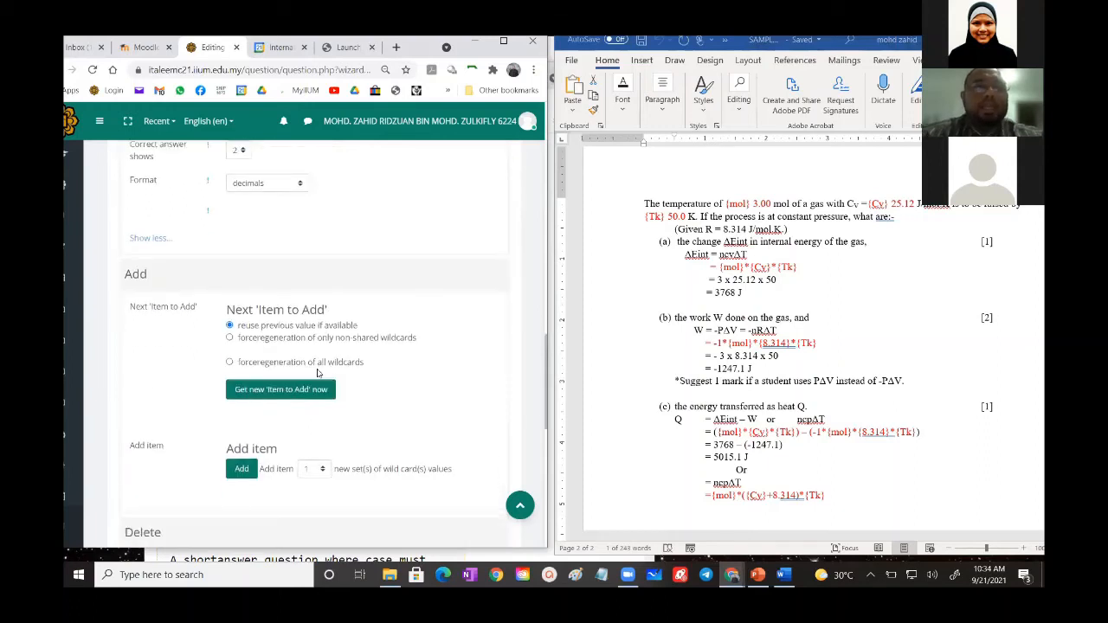
{"action": "scroll", "coordinate": [317, 372], "scroll_direction": "down", "scroll_amount": 2}
{"action": "scroll", "coordinate": [316, 370], "scroll_direction": "down", "scroll_amount": 1}
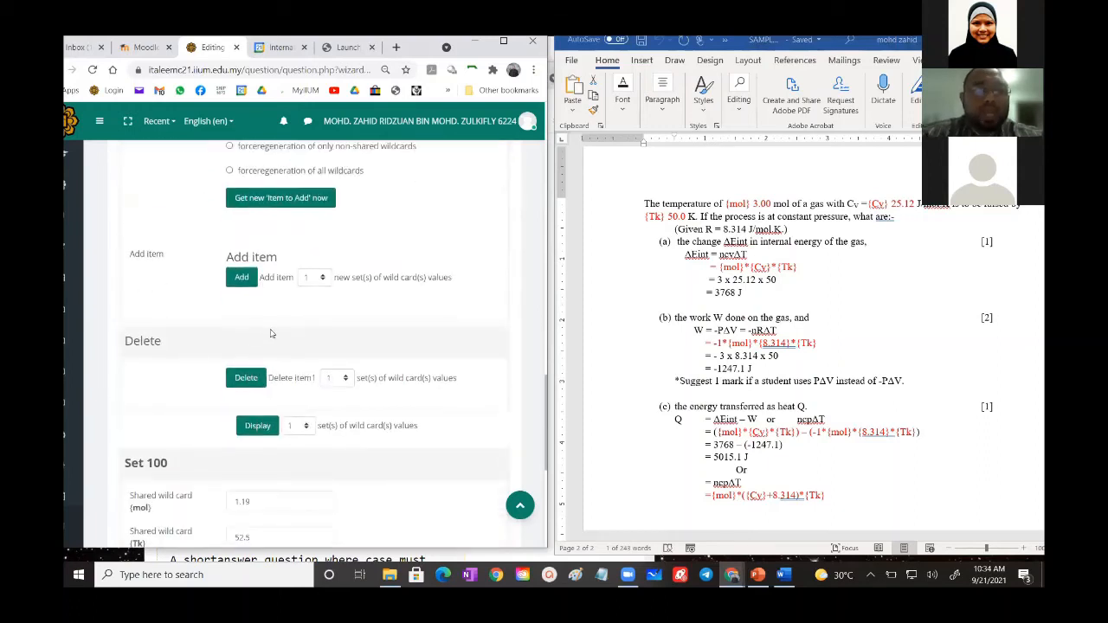
{"action": "scroll", "coordinate": [275, 329], "scroll_direction": "up", "scroll_amount": 5}
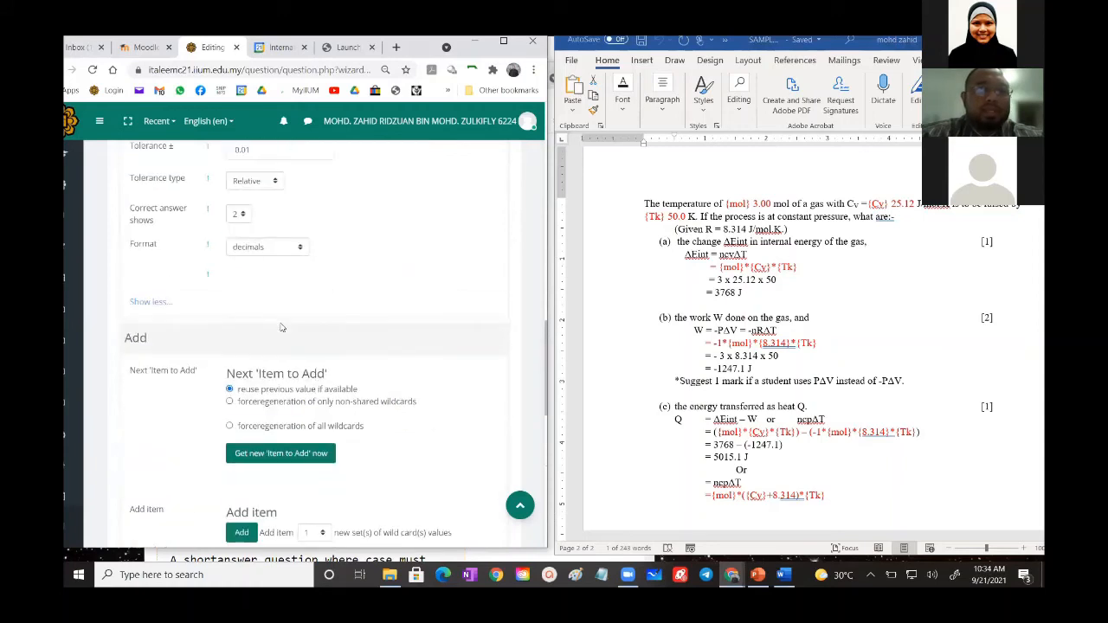
{"action": "scroll", "coordinate": [281, 327], "scroll_direction": "down", "scroll_amount": 4}
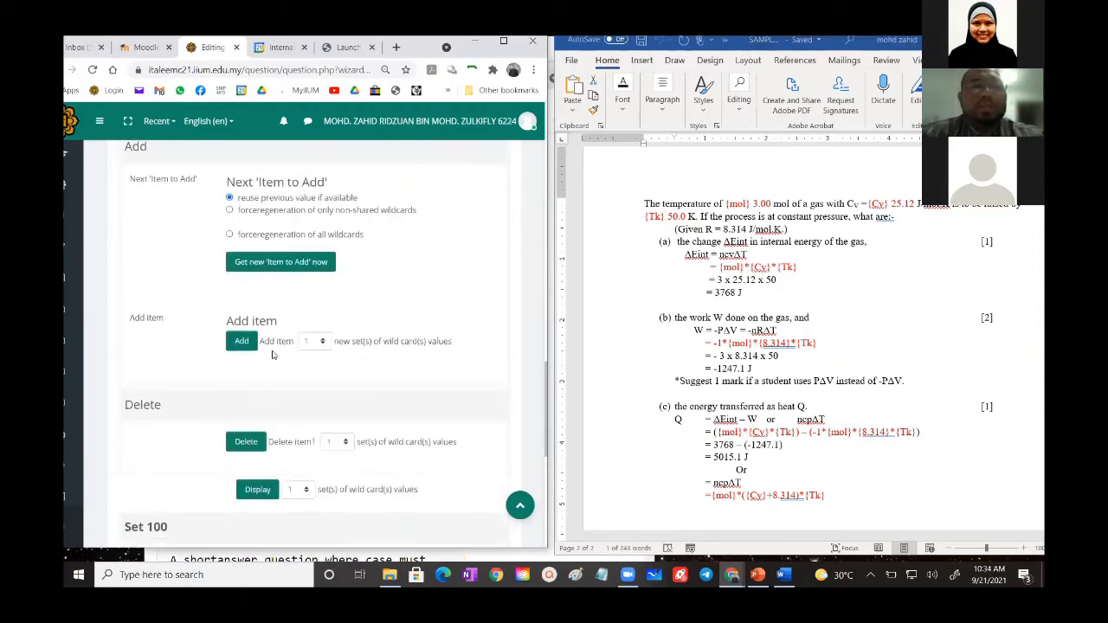
{"action": "left_click", "coordinate": [314, 341]}
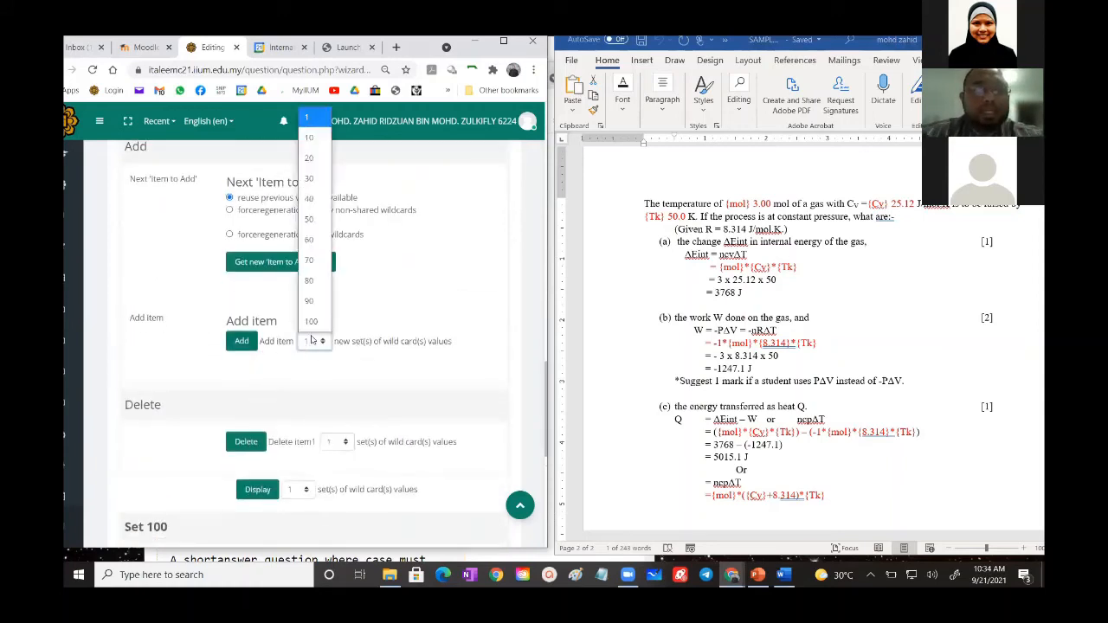
{"action": "left_click", "coordinate": [314, 319]}
{"action": "left_click", "coordinate": [239, 342]}
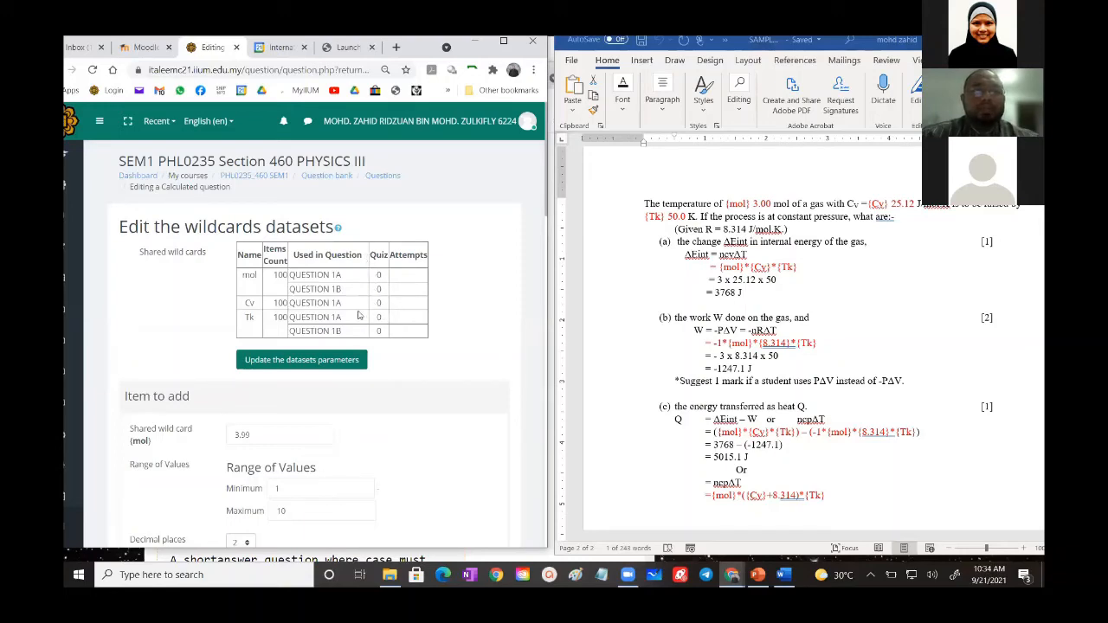
- Save the dataset changes of QUESTION 1B and return to the question bank list
{"action": "scroll", "coordinate": [363, 322], "scroll_direction": "down", "scroll_amount": 10}
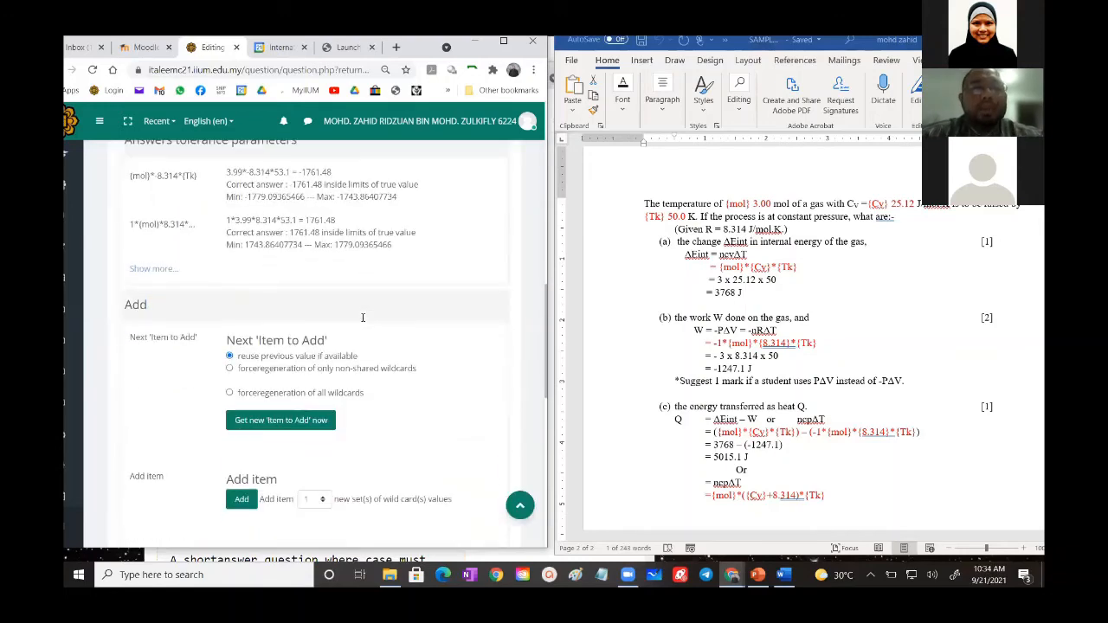
{"action": "scroll", "coordinate": [363, 322], "scroll_direction": "down", "scroll_amount": 3}
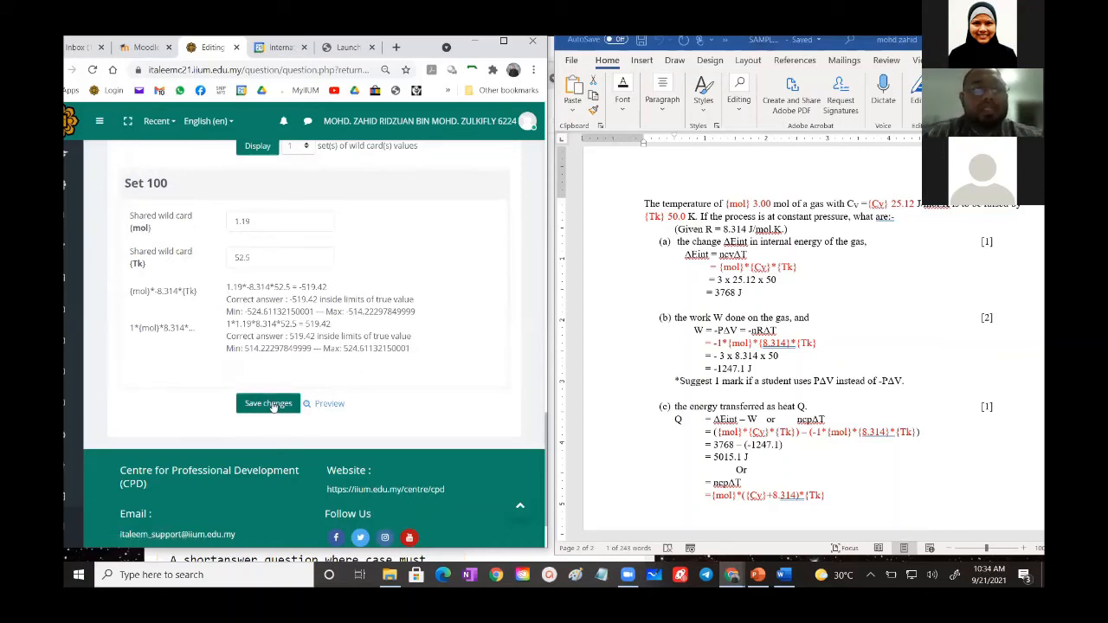
{"action": "left_click", "coordinate": [268, 404]}
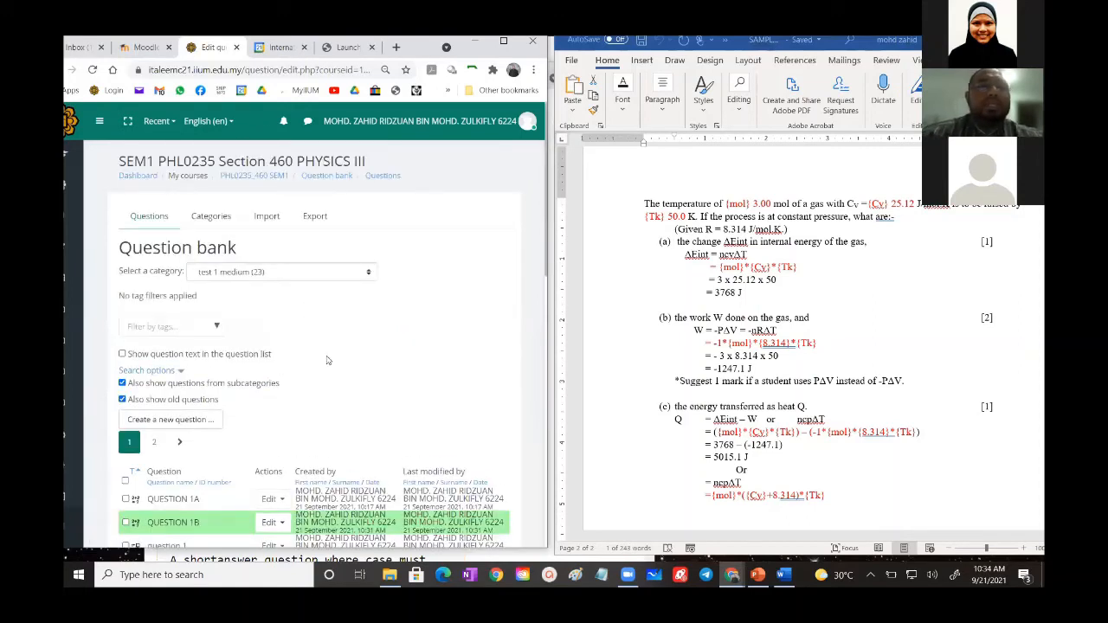
{"action": "scroll", "coordinate": [346, 350], "scroll_direction": "down", "scroll_amount": 3}
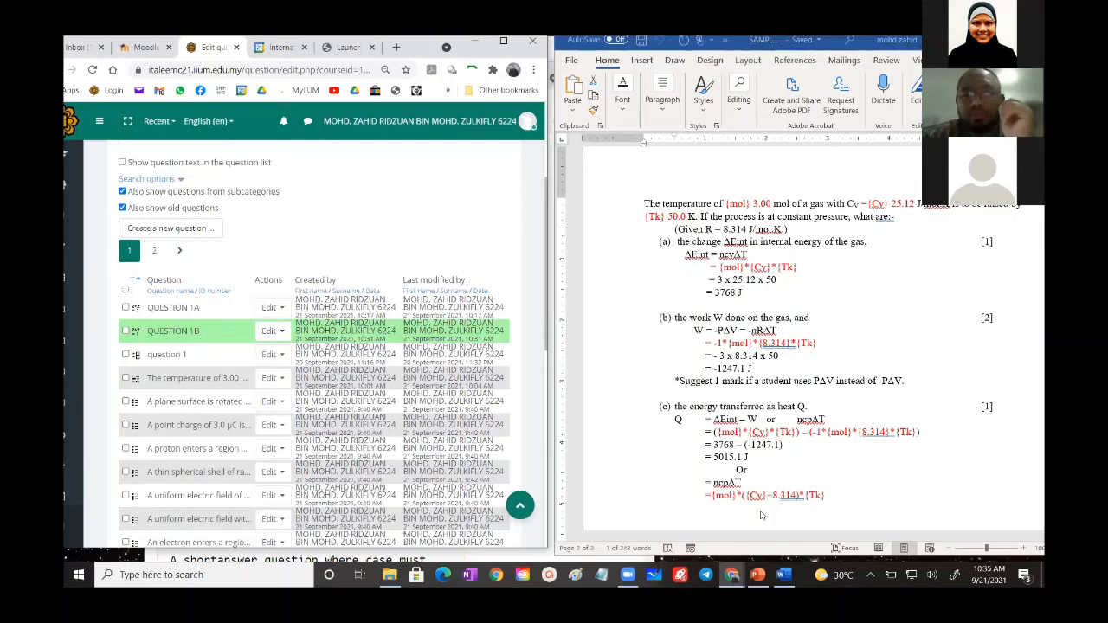
- Switch to the Embedded Answers (Cloze) documentation window and review the question format and sub-question syntax
{"action": "mouse_move", "coordinate": [732, 574]}
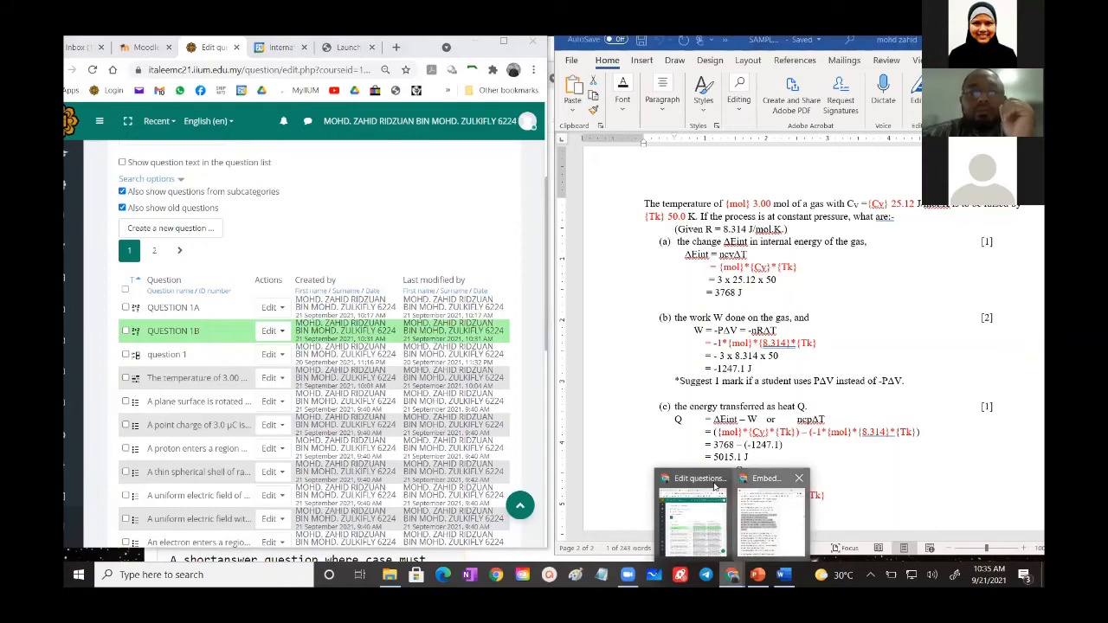
{"action": "left_click", "coordinate": [770, 519]}
{"action": "scroll", "coordinate": [307, 296], "scroll_direction": "up", "scroll_amount": 10}
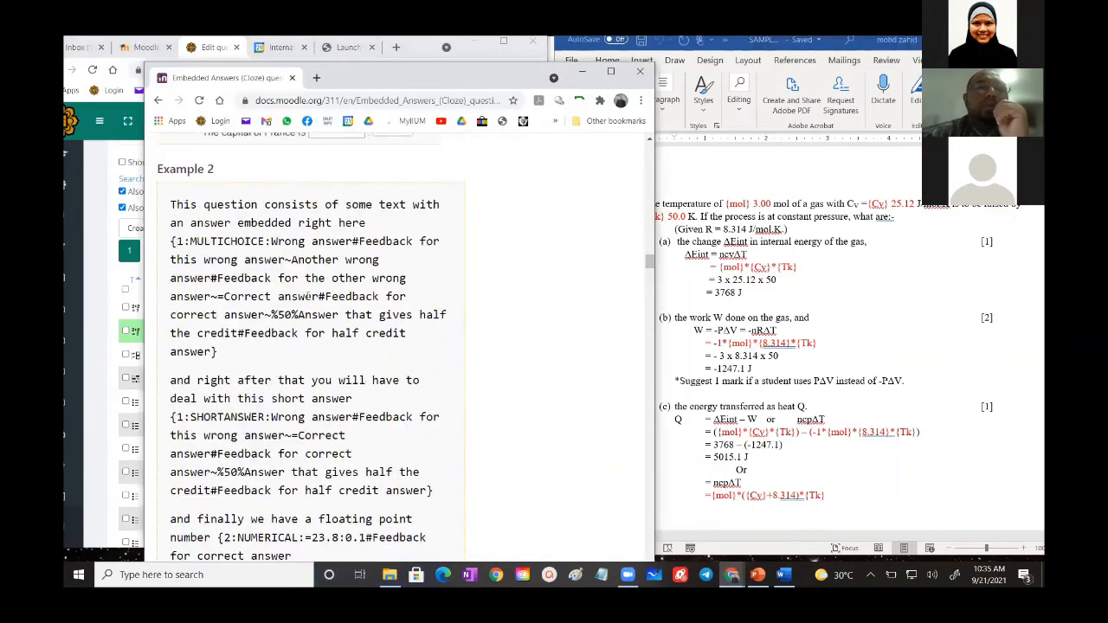
{"action": "scroll", "coordinate": [308, 296], "scroll_direction": "up", "scroll_amount": 15}
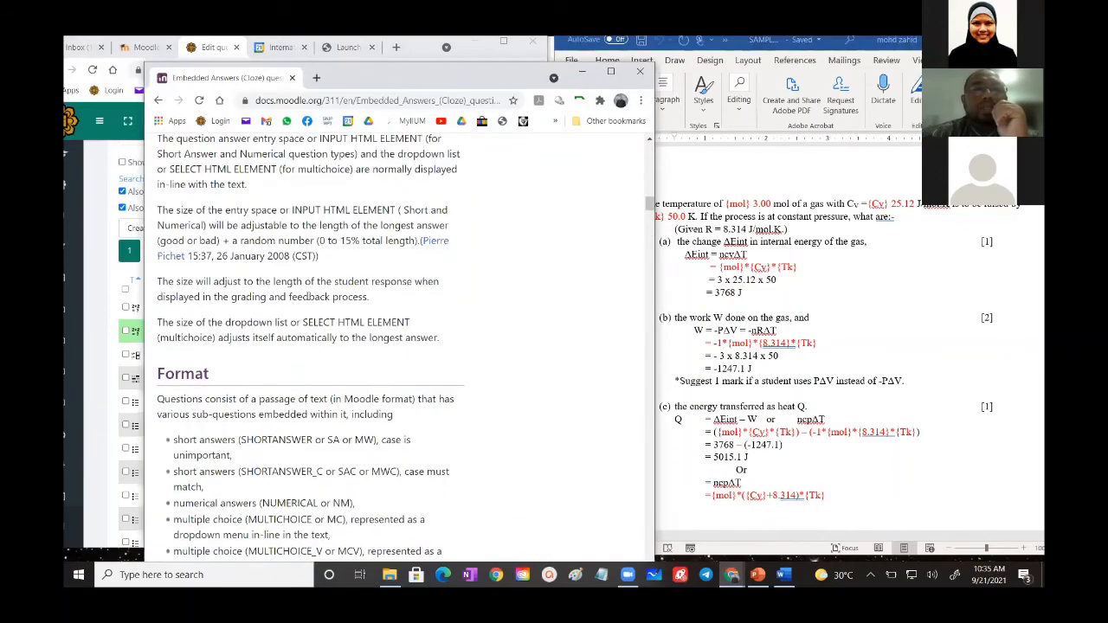
{"action": "scroll", "coordinate": [307, 296], "scroll_direction": "up", "scroll_amount": 6}
{"action": "scroll", "coordinate": [309, 298], "scroll_direction": "down", "scroll_amount": 7}
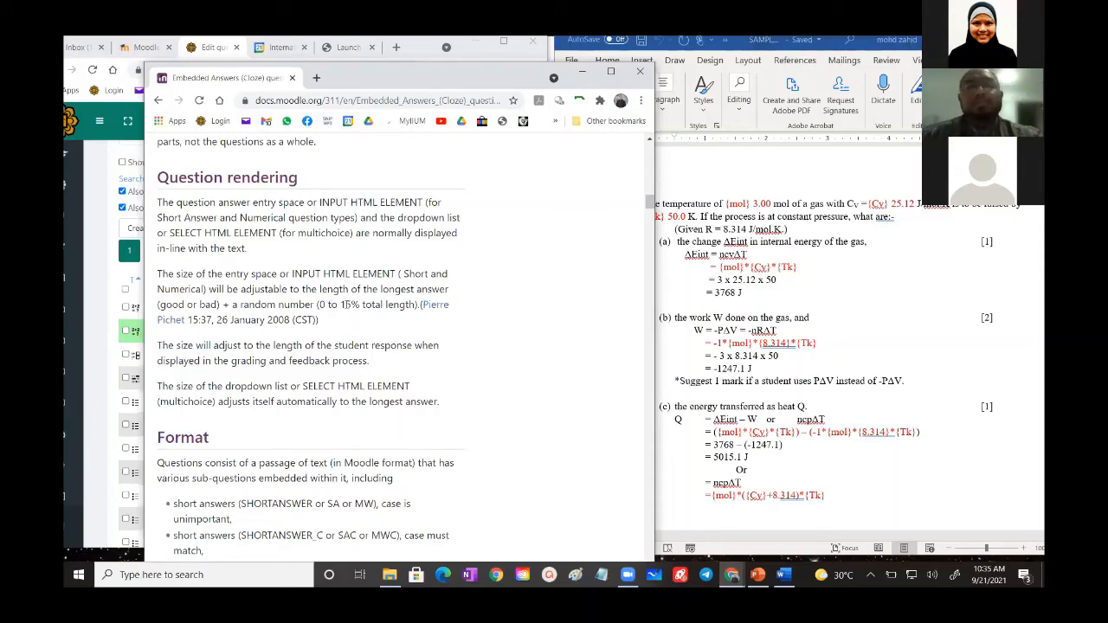
{"action": "scroll", "coordinate": [358, 303], "scroll_direction": "down", "scroll_amount": 4}
{"action": "scroll", "coordinate": [362, 303], "scroll_direction": "down", "scroll_amount": 5}
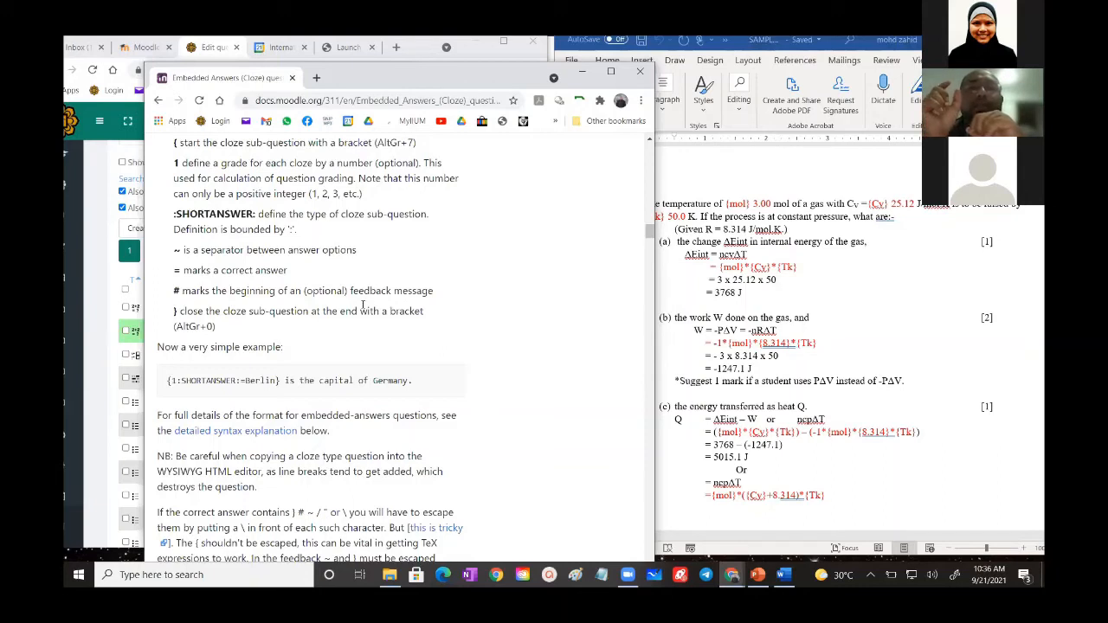
- In the Word document, replace {mol} with C1 and {Cv} with D1 in the part (a) red formula
{"action": "left_click", "coordinate": [820, 326]}
{"action": "left_click", "coordinate": [722, 267]}
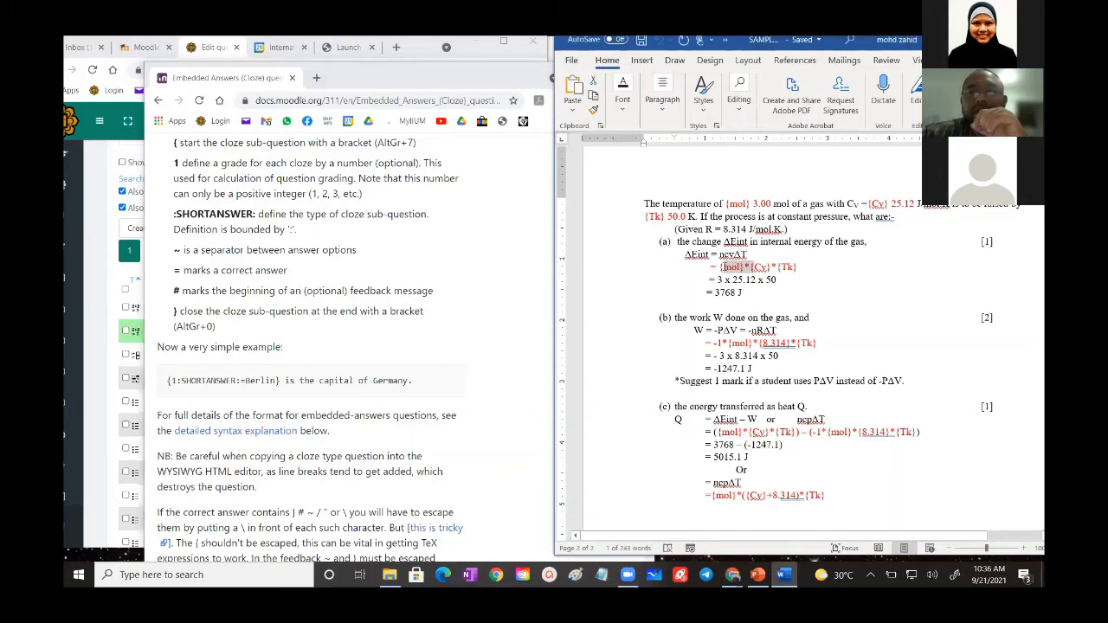
{"action": "key", "text": "Delete"}
{"action": "key", "text": "Delete"}
{"action": "key", "text": "Delete"}
{"action": "key", "text": "Delete"}
{"action": "key", "text": "Delete"}
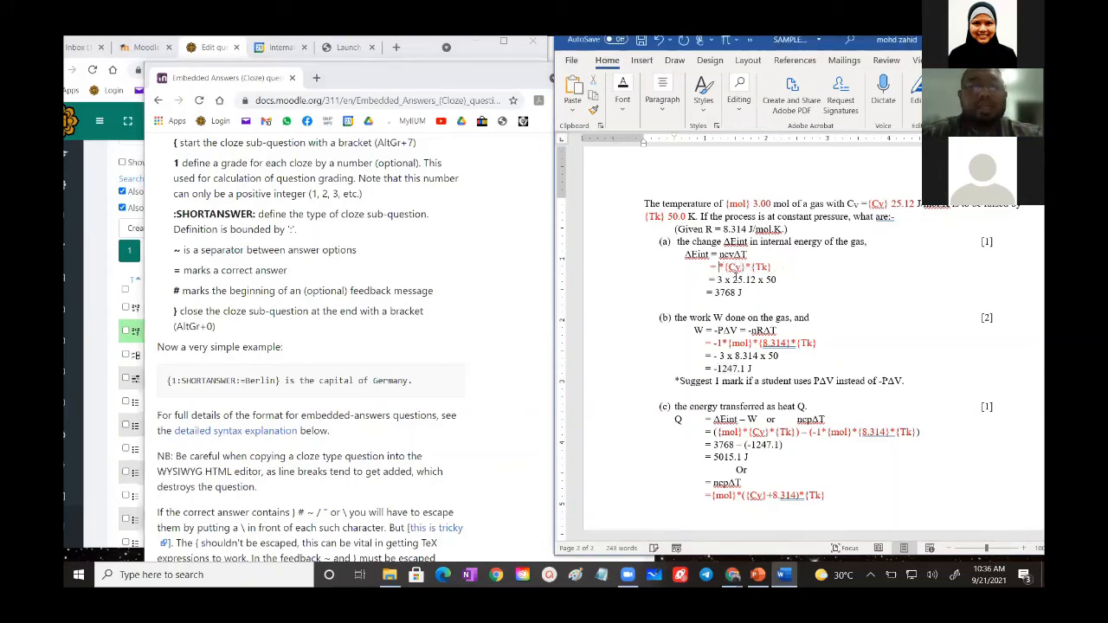
{"action": "type", "text": "C1"}
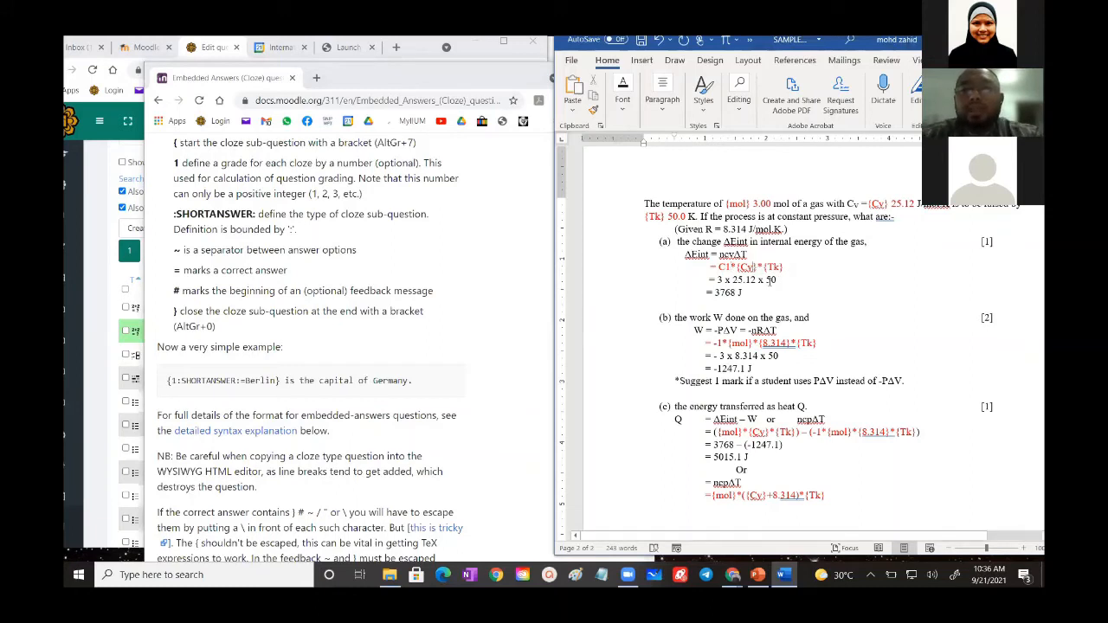
{"action": "key", "text": "BackSpace"}
{"action": "key", "text": "BackSpace"}
{"action": "key", "text": "BackSpace"}
{"action": "key", "text": "BackSpace"}
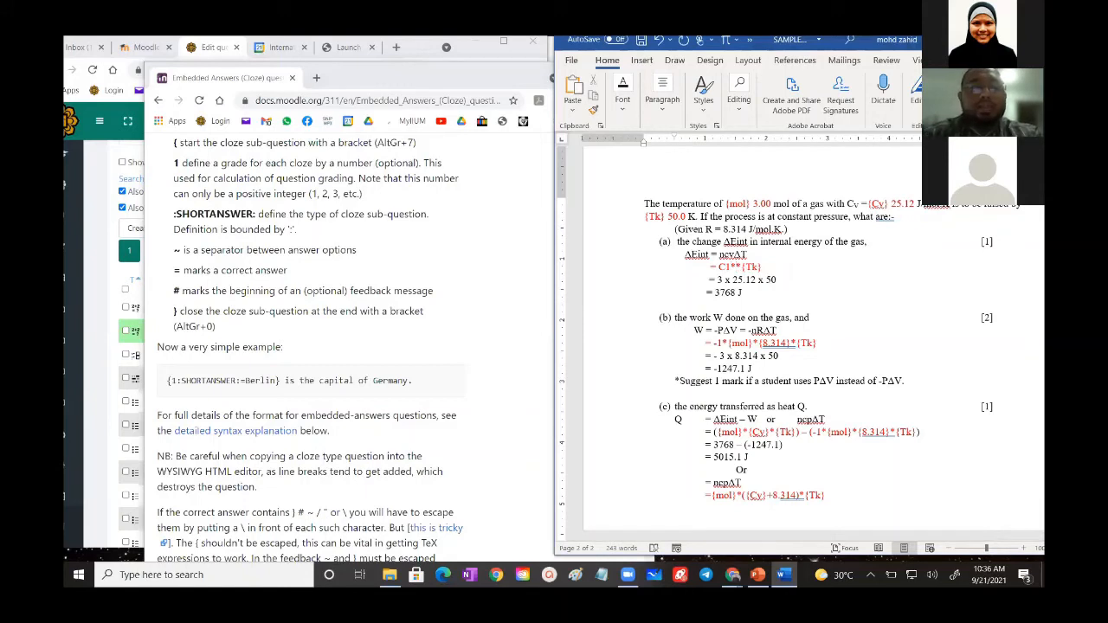
{"action": "type", "text": "D1"}
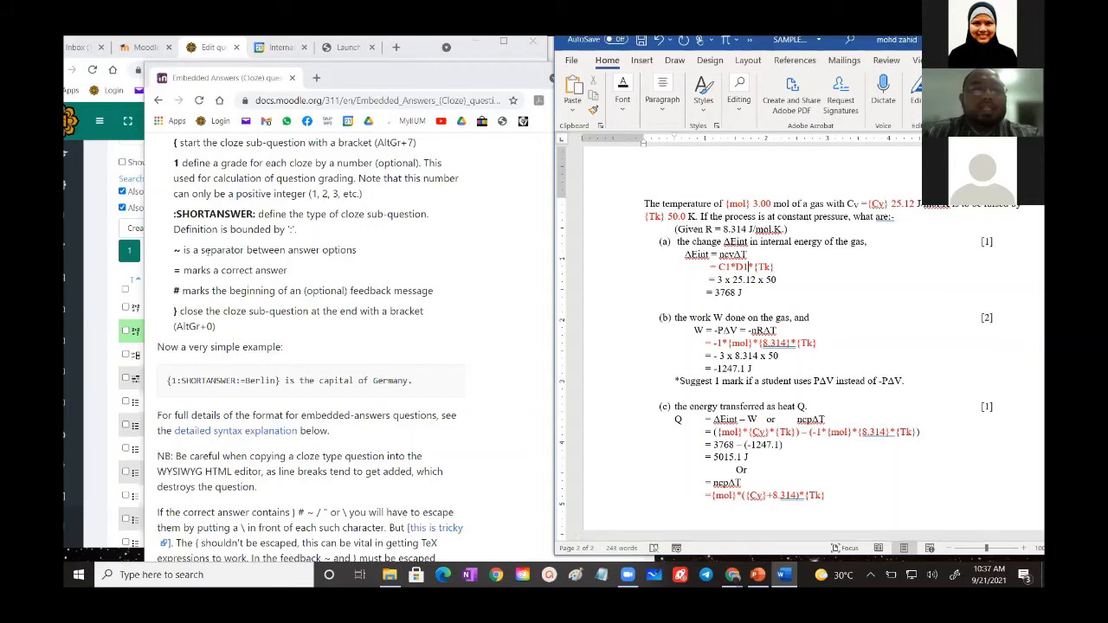
- Switch to the Moodle question bank window and open the PHL0235_460 SEM1 course page
{"action": "left_click", "coordinate": [102, 240]}
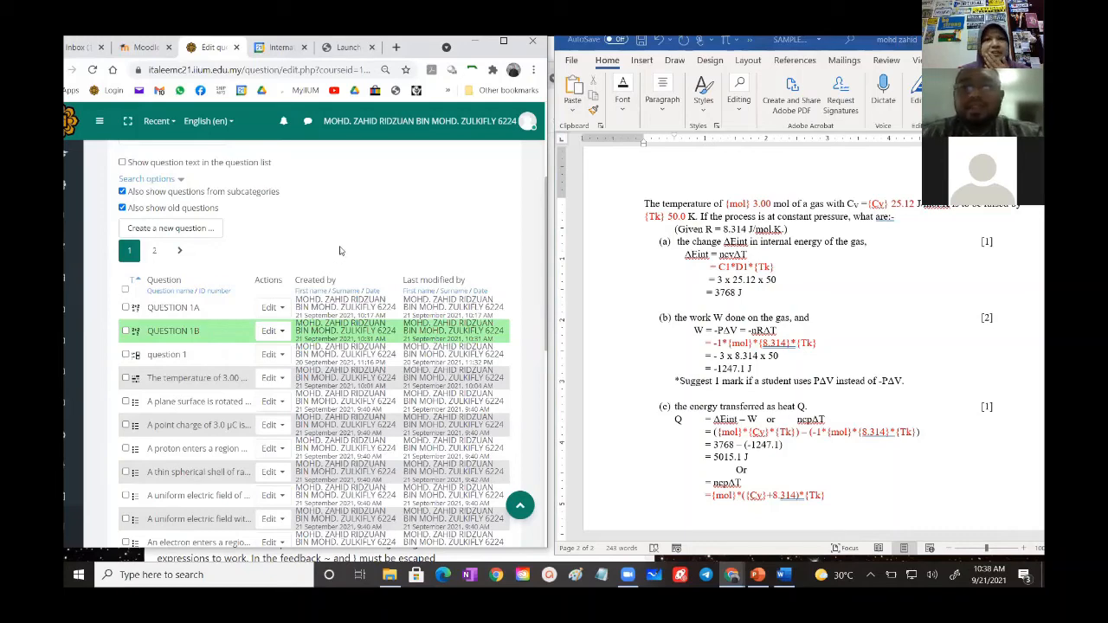
{"action": "scroll", "coordinate": [385, 242], "scroll_direction": "up", "scroll_amount": 3}
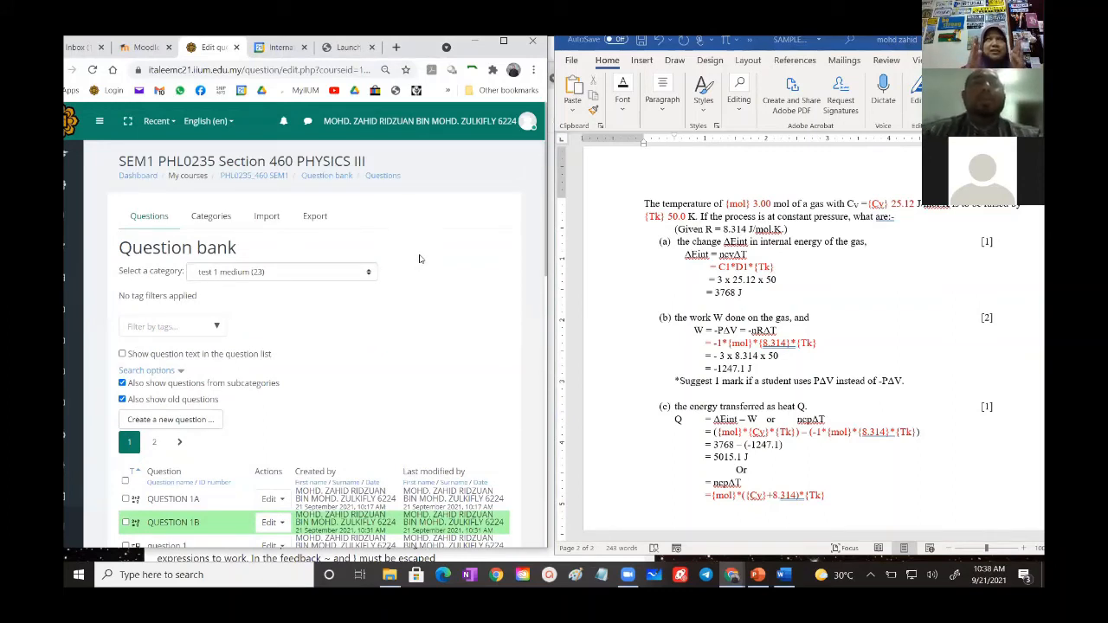
{"action": "scroll", "coordinate": [419, 258], "scroll_direction": "down", "scroll_amount": 2}
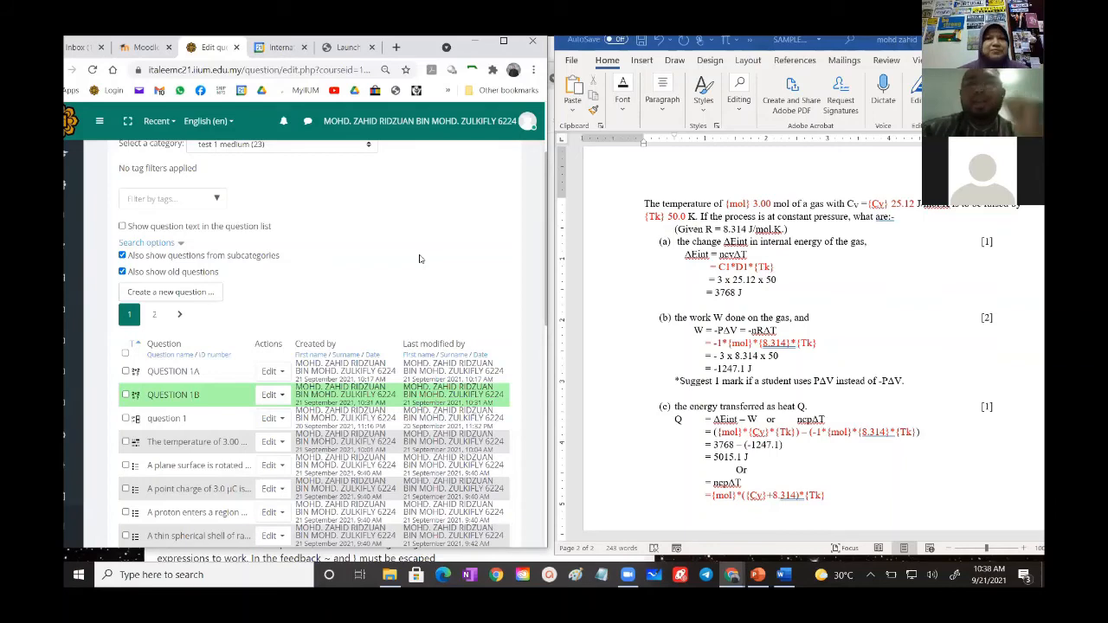
{"action": "scroll", "coordinate": [419, 257], "scroll_direction": "up", "scroll_amount": 3}
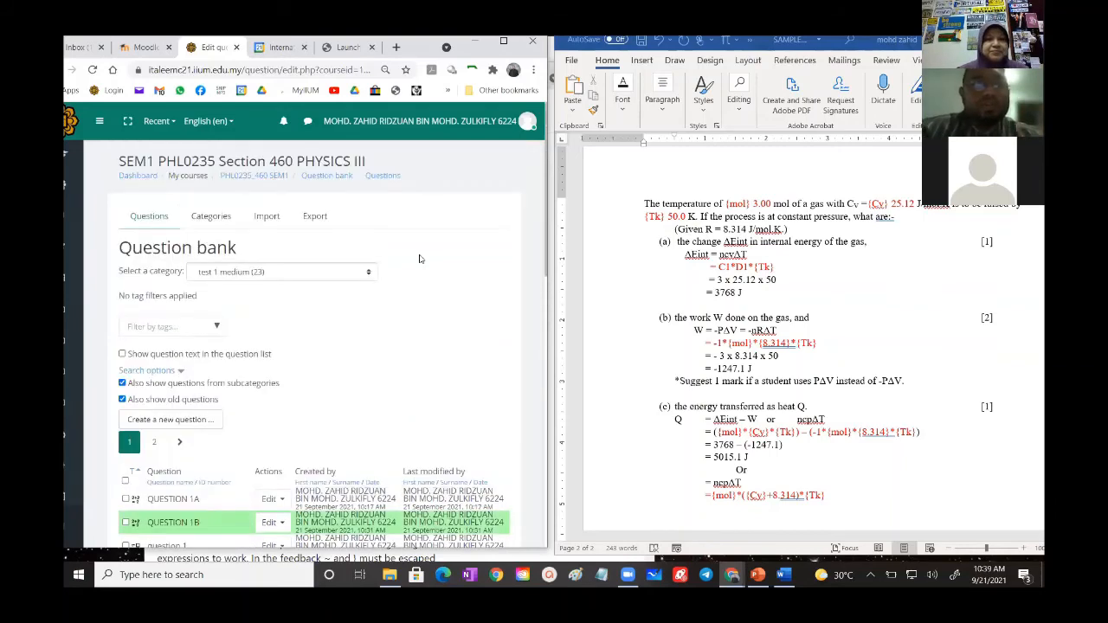
{"action": "scroll", "coordinate": [418, 257], "scroll_direction": "down", "scroll_amount": 3}
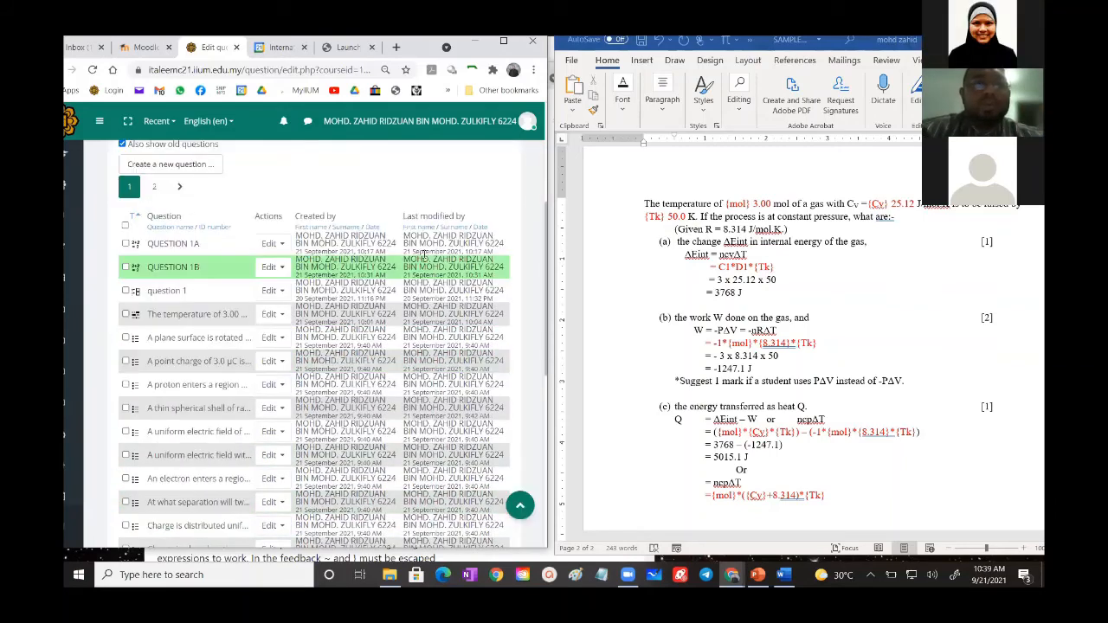
{"action": "scroll", "coordinate": [424, 253], "scroll_direction": "up", "scroll_amount": 3}
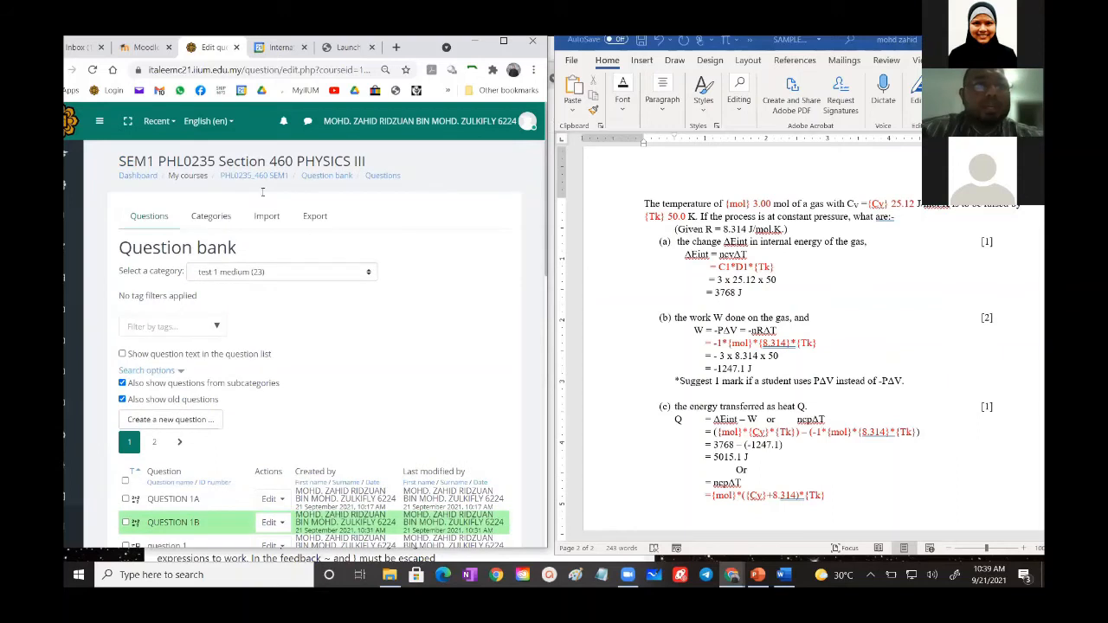
{"action": "left_click", "coordinate": [255, 177]}
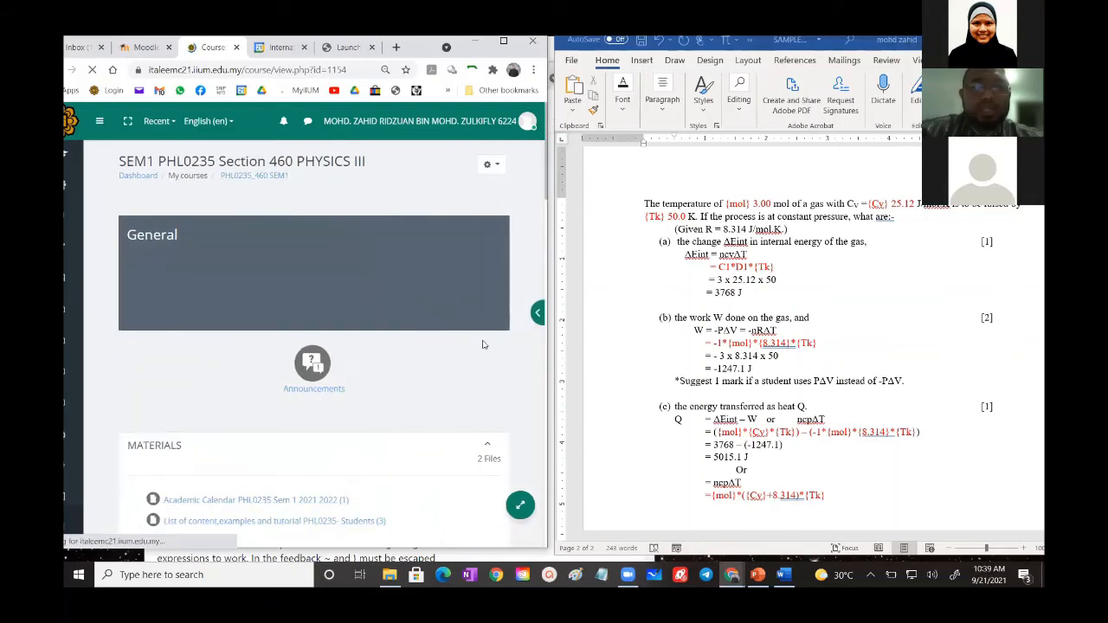
- Detach the course page into its own browser window and maximize it
{"action": "left_click", "coordinate": [535, 308]}
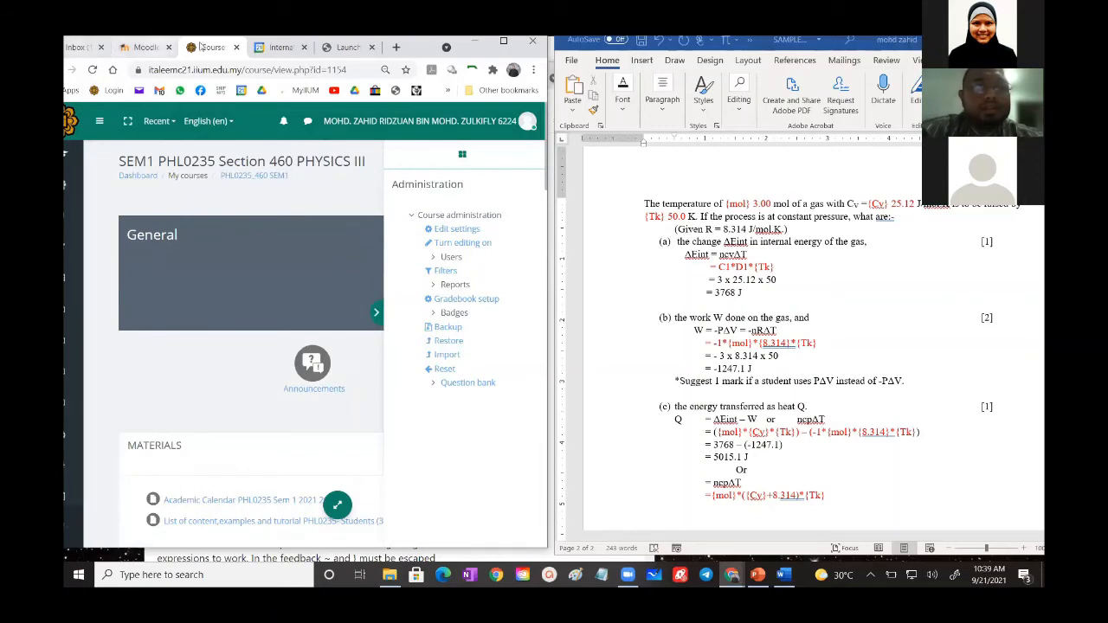
{"action": "left_click_drag", "start_coordinate": [210, 138], "coordinate": [241, 148]}
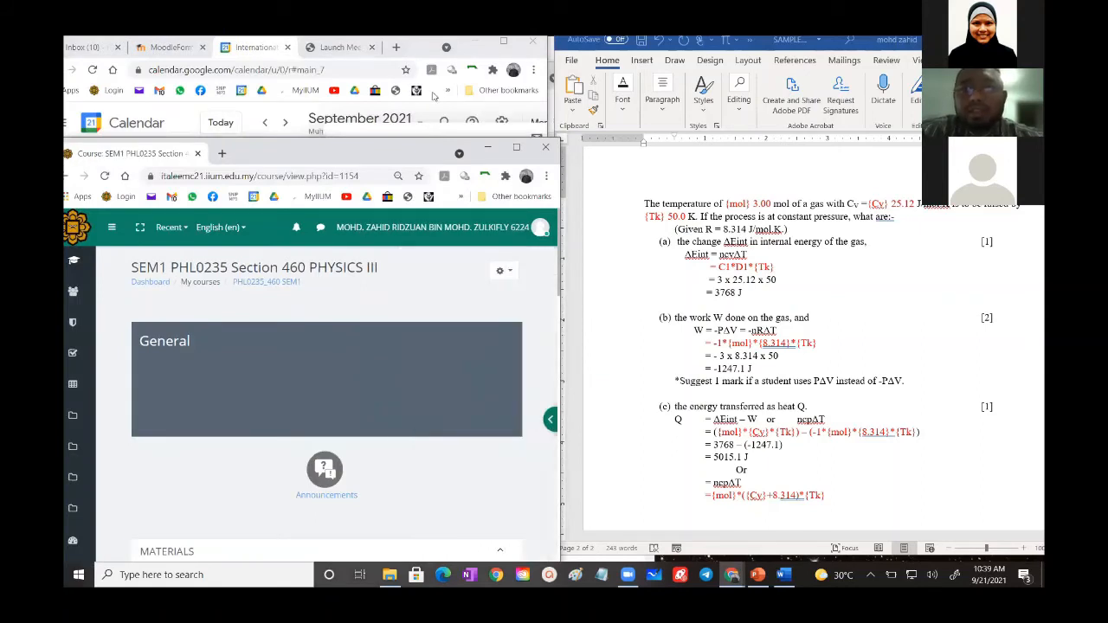
{"action": "left_click", "coordinate": [435, 96]}
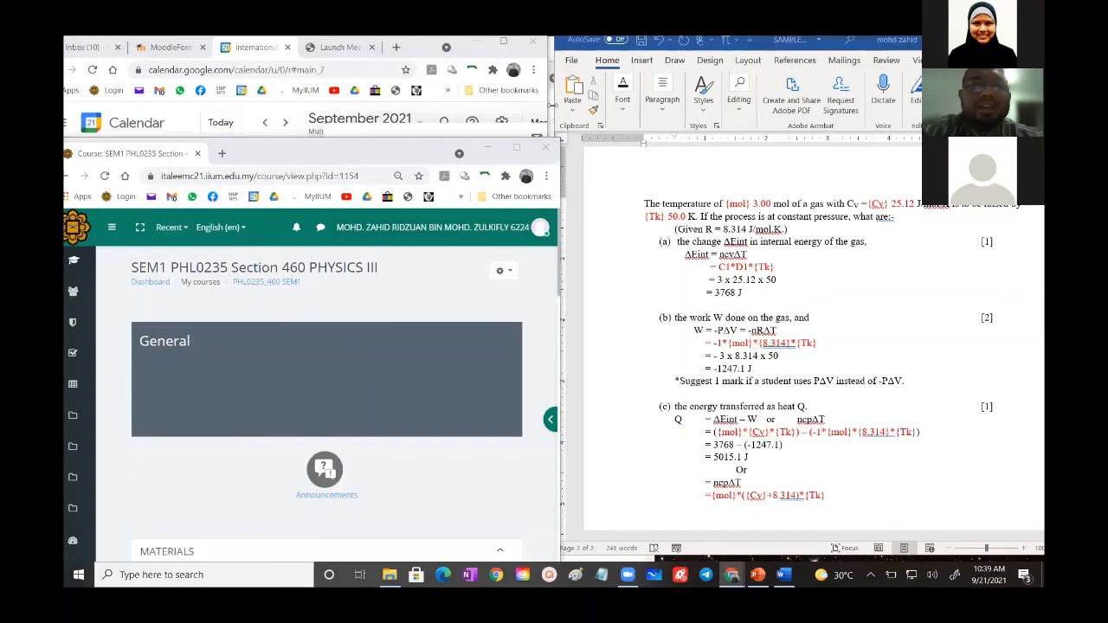
{"action": "left_click", "coordinate": [515, 150]}
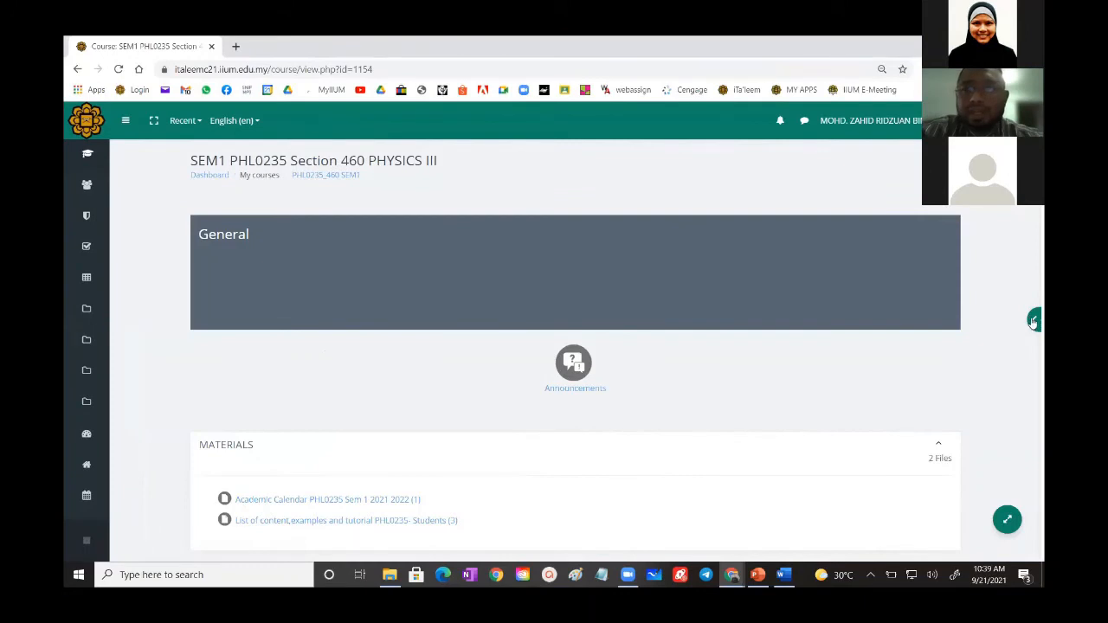
- Turn on editing for the course and add a Quiz activity to the MATERIALS section
{"action": "left_click", "coordinate": [1032, 320]}
{"action": "left_click", "coordinate": [967, 245]}
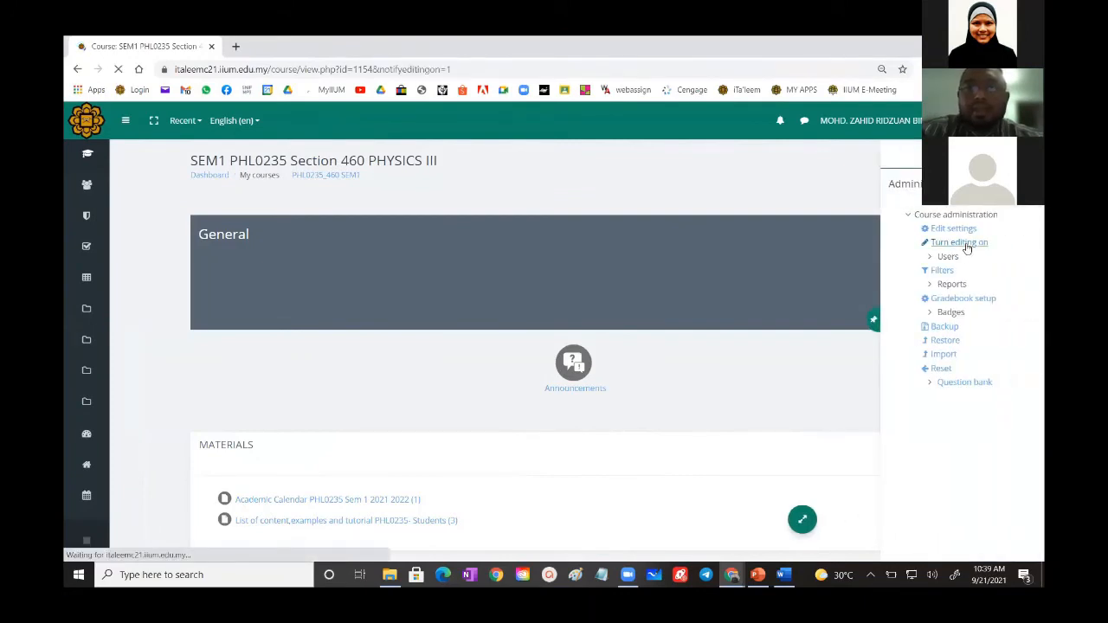
{"action": "scroll", "coordinate": [613, 291], "scroll_direction": "down", "scroll_amount": 5}
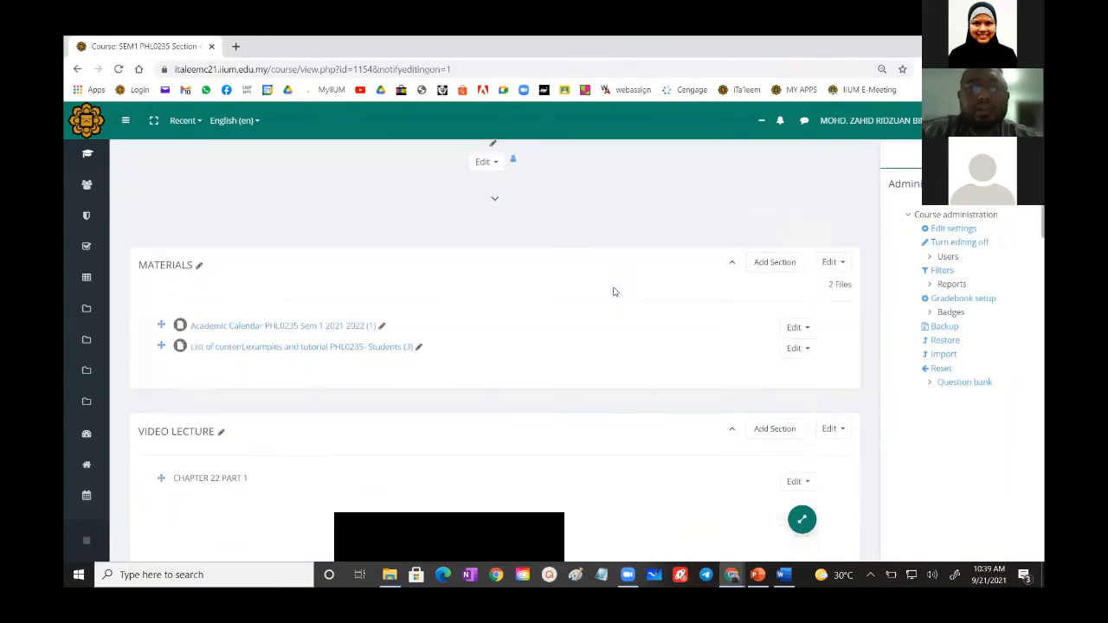
{"action": "scroll", "coordinate": [613, 291], "scroll_direction": "up", "scroll_amount": 1}
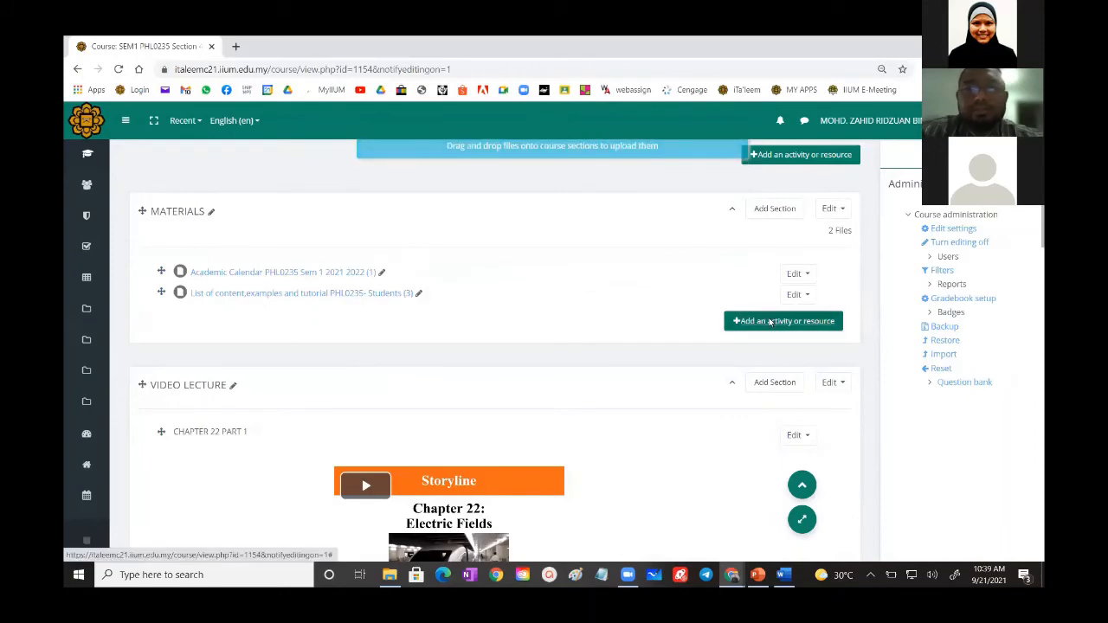
{"action": "left_click", "coordinate": [769, 322]}
{"action": "scroll", "coordinate": [484, 286], "scroll_direction": "down", "scroll_amount": 5}
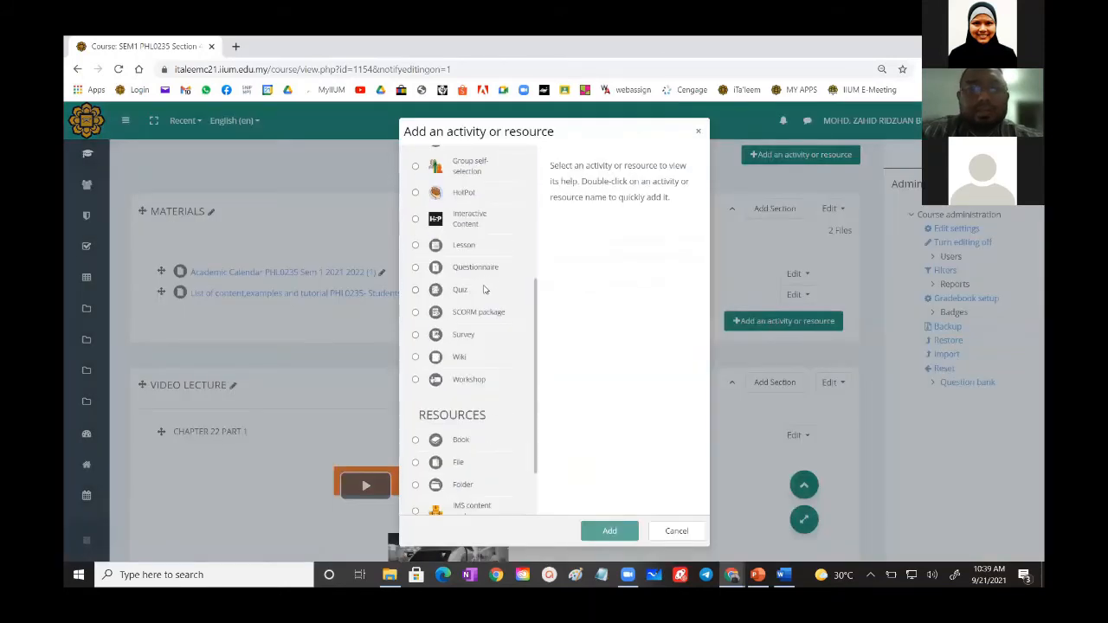
{"action": "scroll", "coordinate": [467, 277], "scroll_direction": "down", "scroll_amount": 1}
{"action": "left_click", "coordinate": [414, 227]}
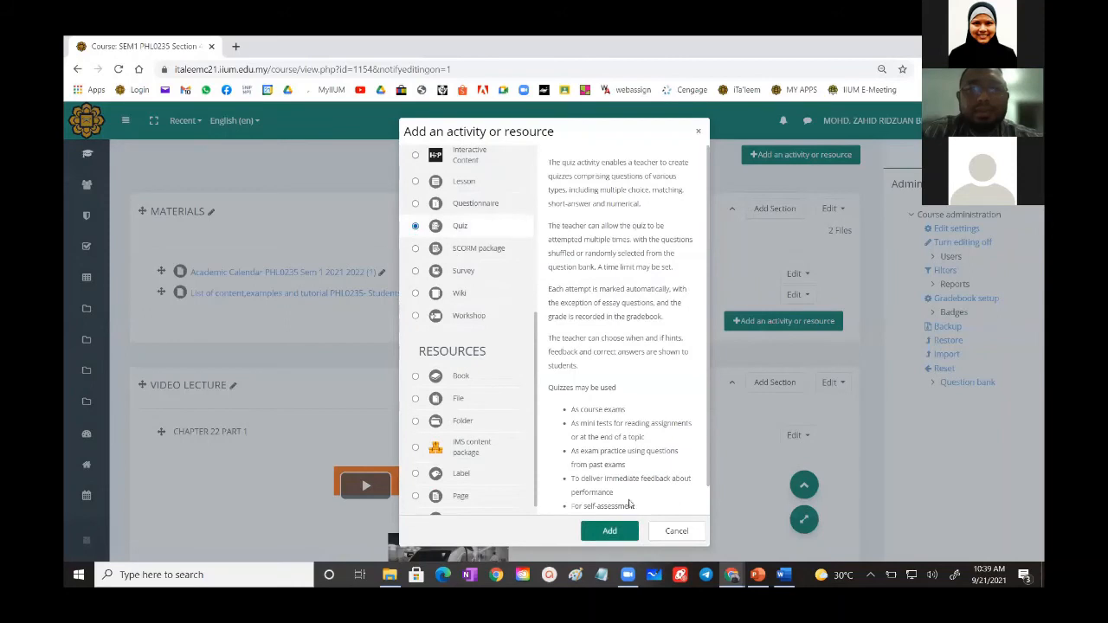
{"action": "left_click", "coordinate": [609, 529]}
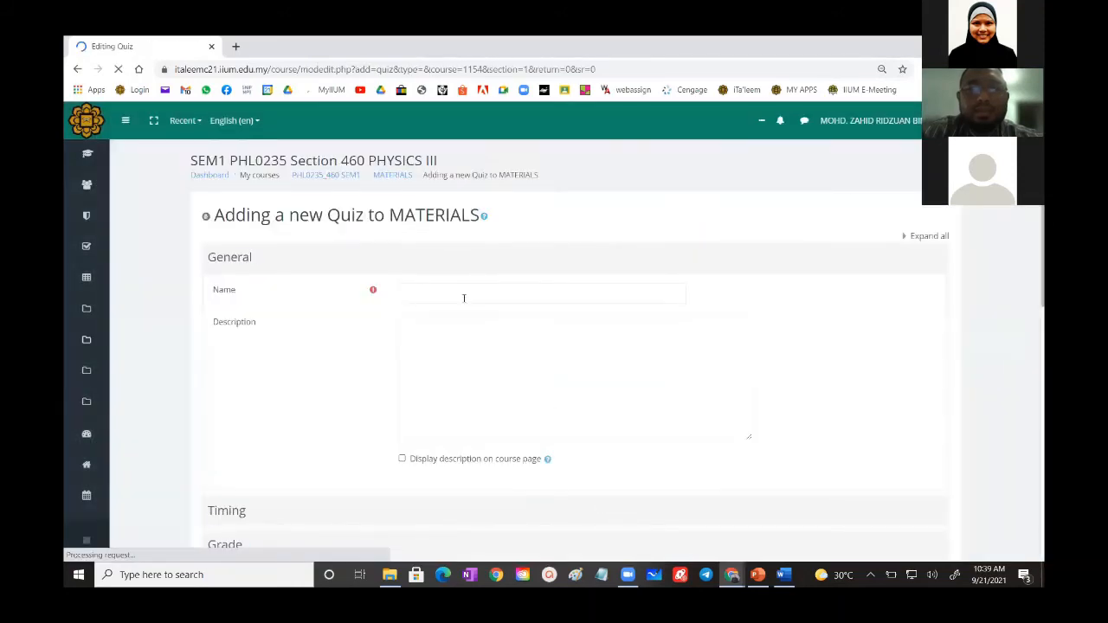
- Name the new quiz TRY and leave its description empty
{"action": "left_click", "coordinate": [458, 294]}
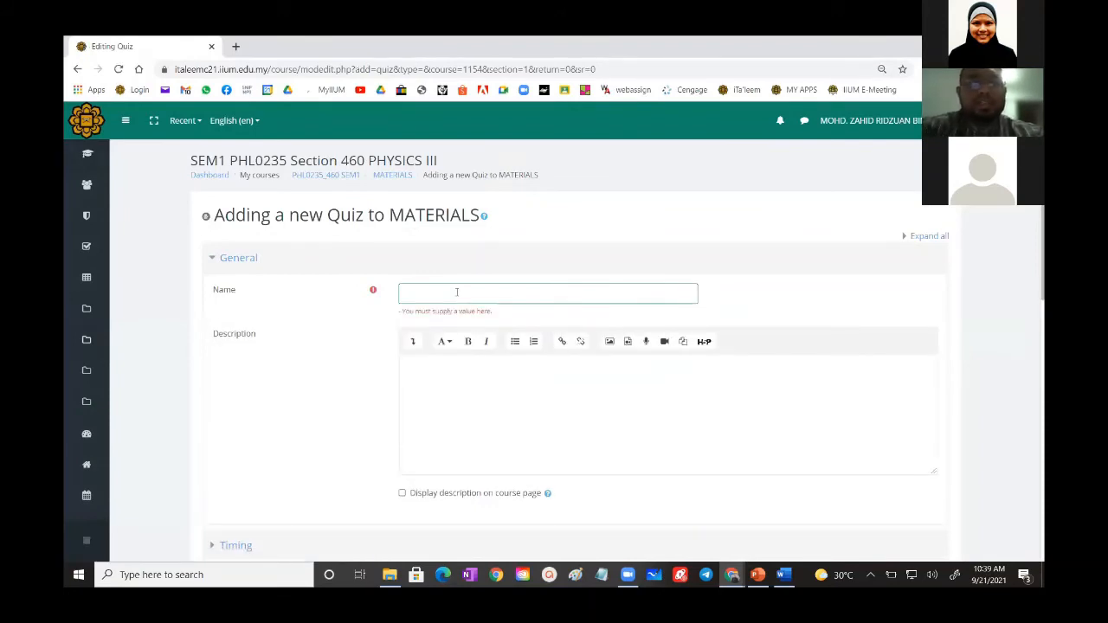
{"action": "left_click", "coordinate": [451, 289]}
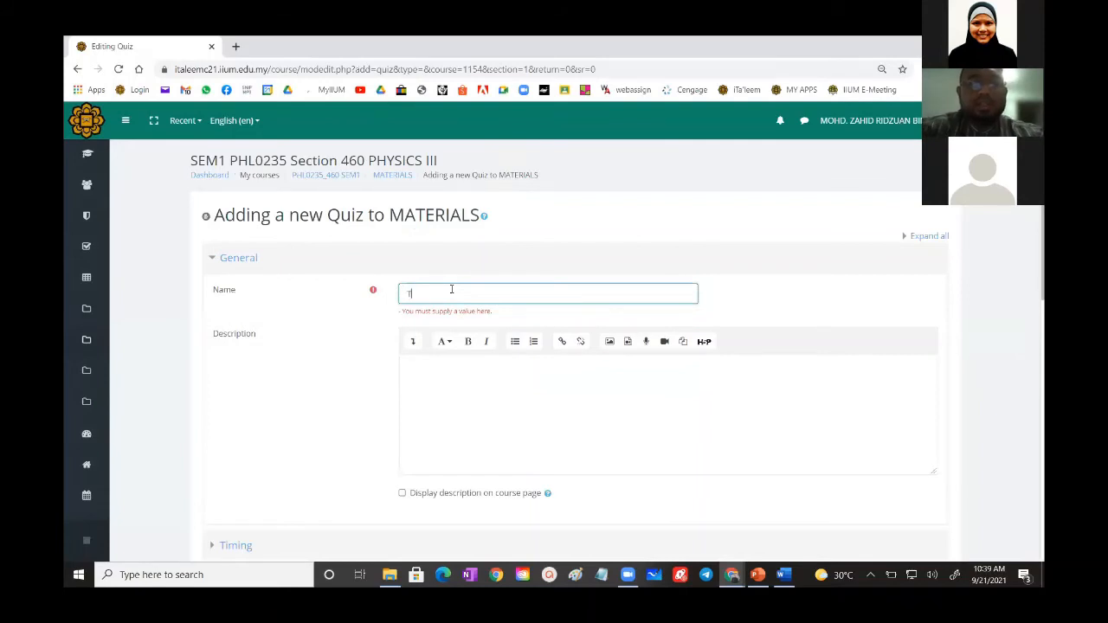
{"action": "type", "text": "TRY"}
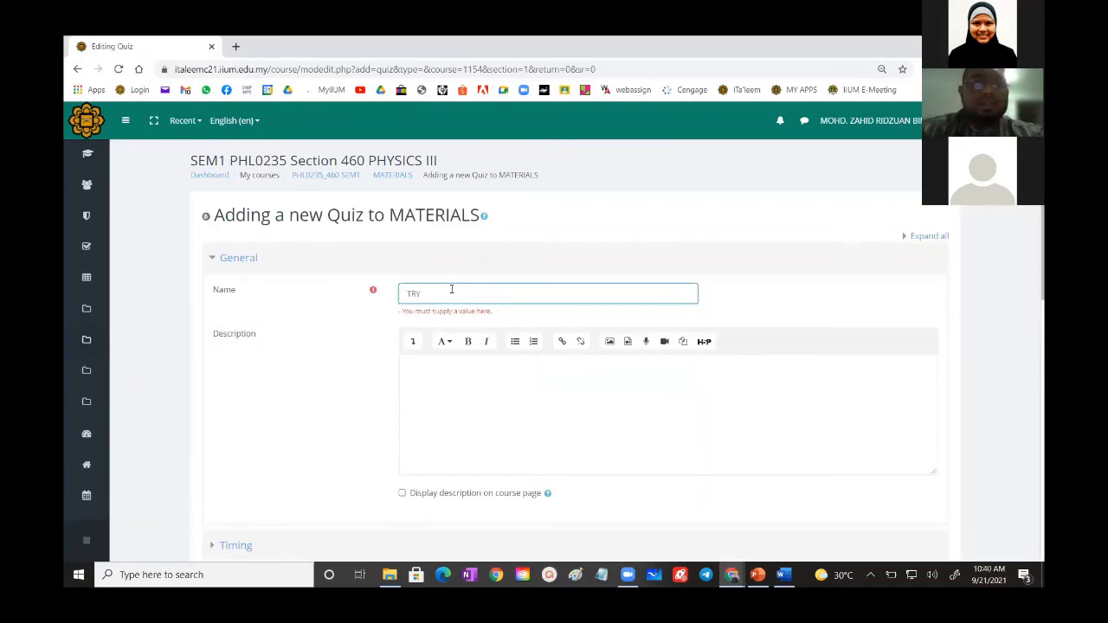
{"action": "left_click", "coordinate": [502, 398]}
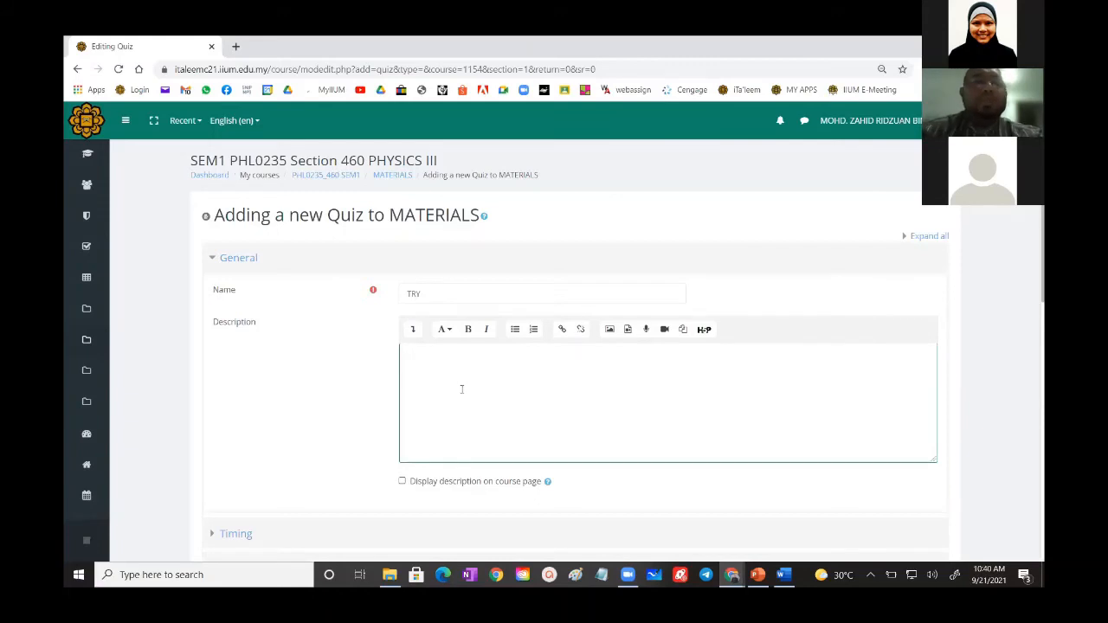
- Enable the quiz's open and close dates in the timing settings and set both to 27 September 2021
{"action": "scroll", "coordinate": [462, 380], "scroll_direction": "down", "scroll_amount": 3}
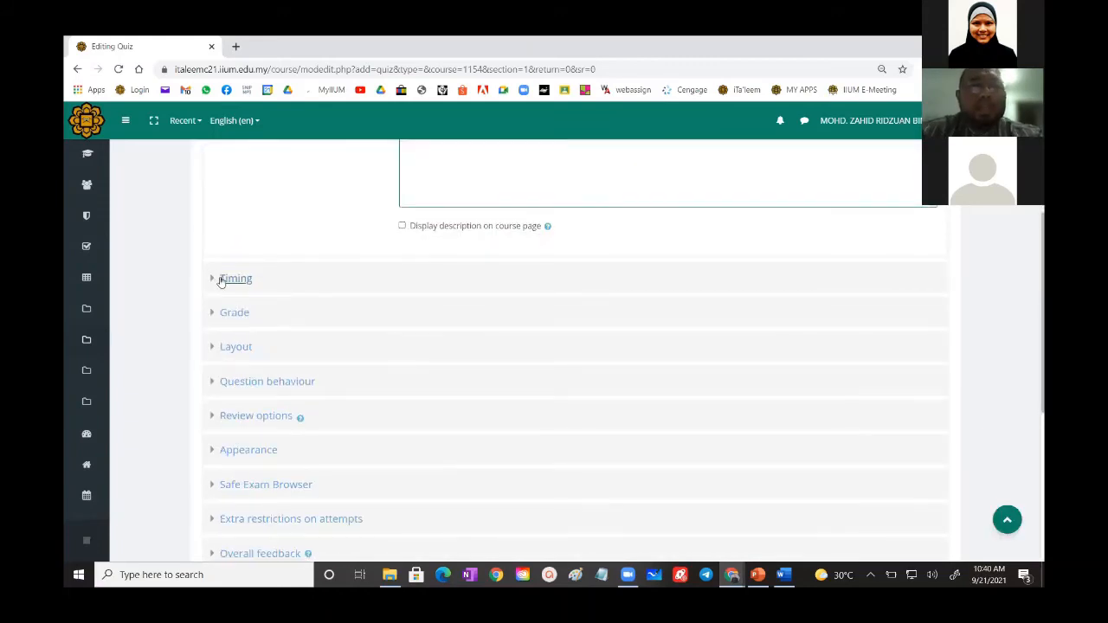
{"action": "left_click", "coordinate": [221, 280]}
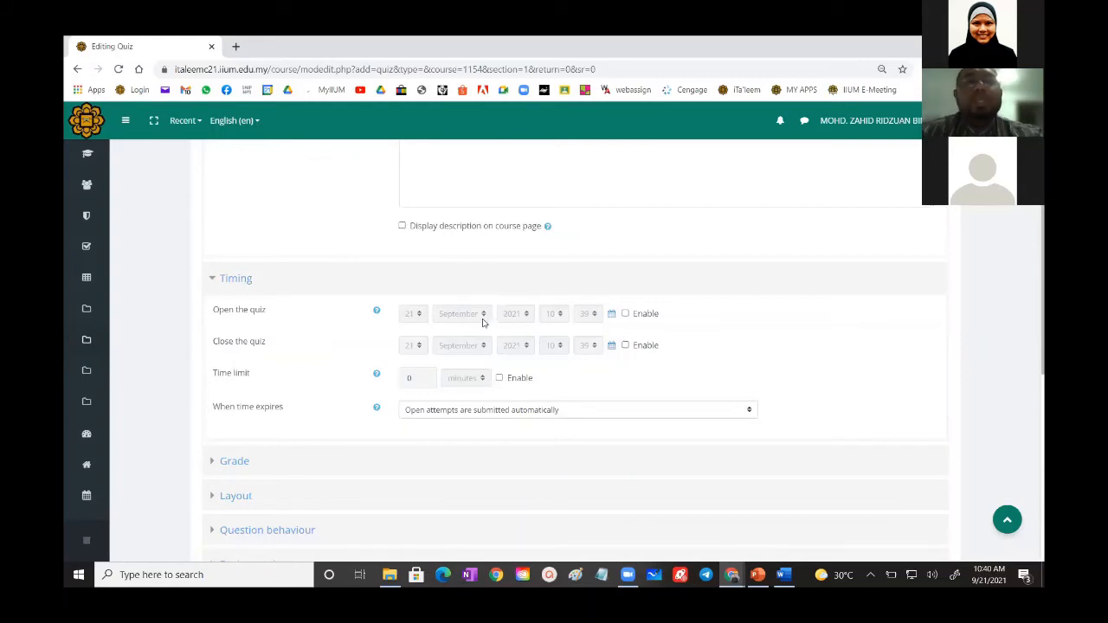
{"action": "left_click", "coordinate": [625, 315]}
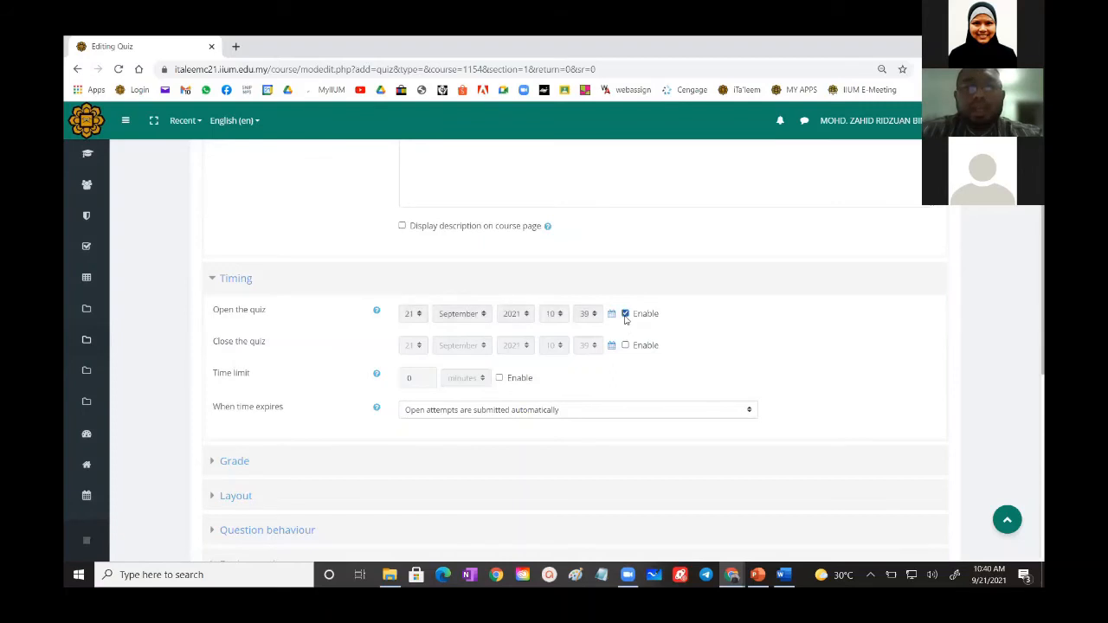
{"action": "left_click", "coordinate": [611, 315]}
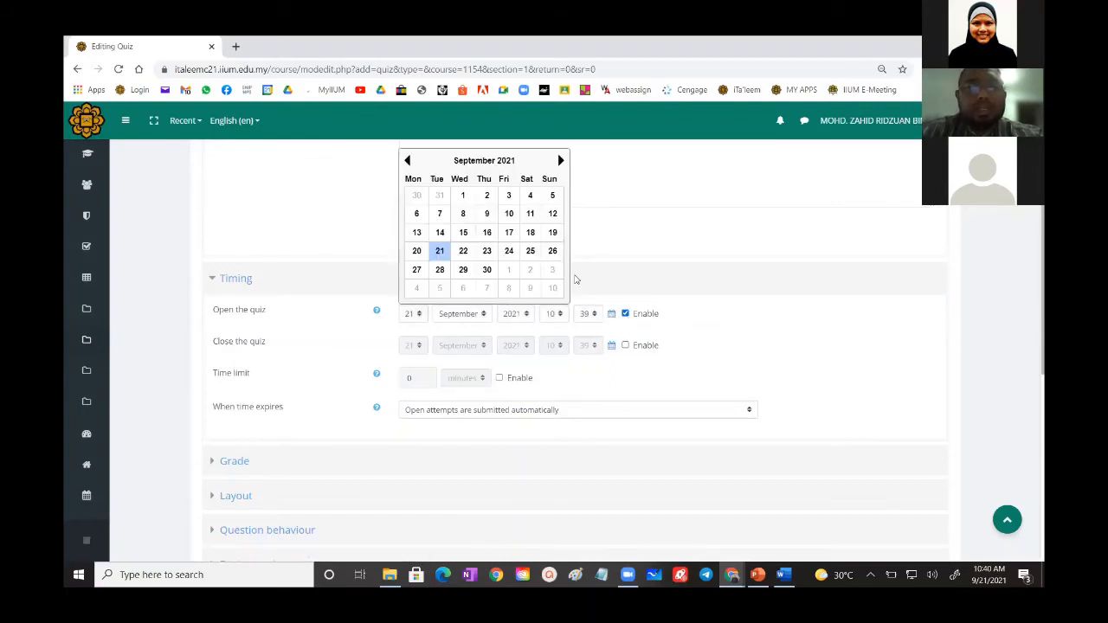
{"action": "left_click", "coordinate": [417, 270]}
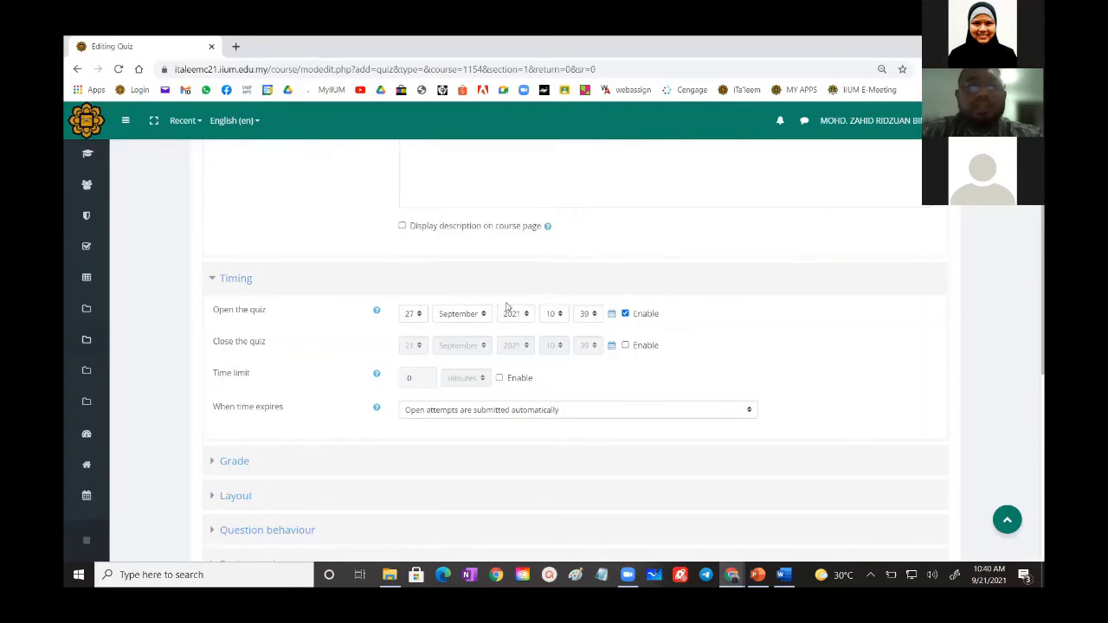
{"action": "left_click", "coordinate": [625, 346]}
{"action": "left_click", "coordinate": [610, 346]}
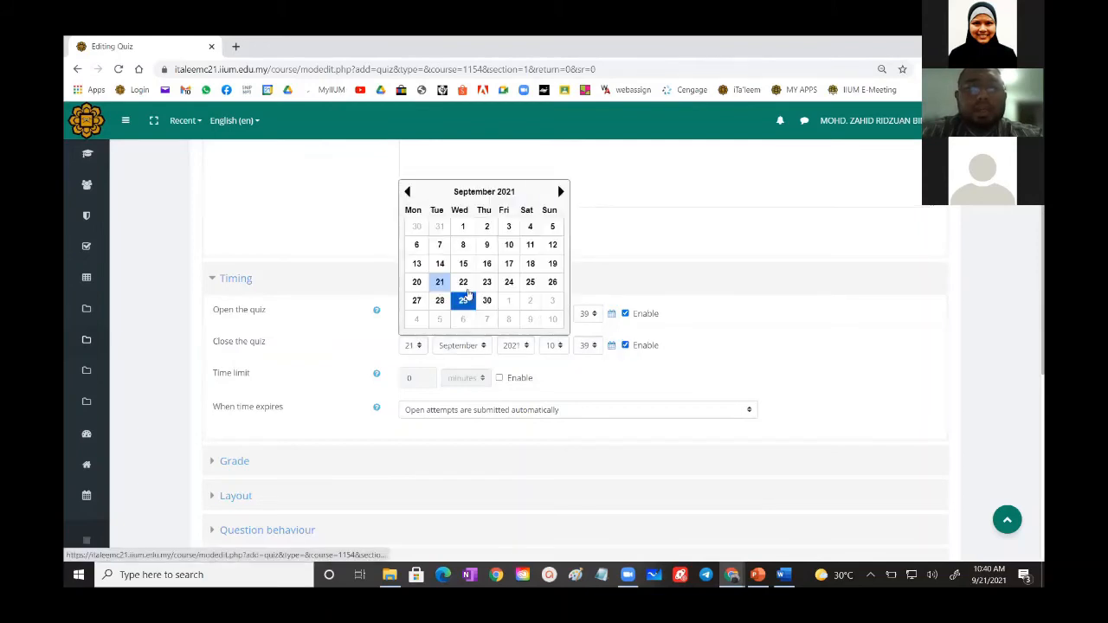
{"action": "left_click", "coordinate": [419, 303]}
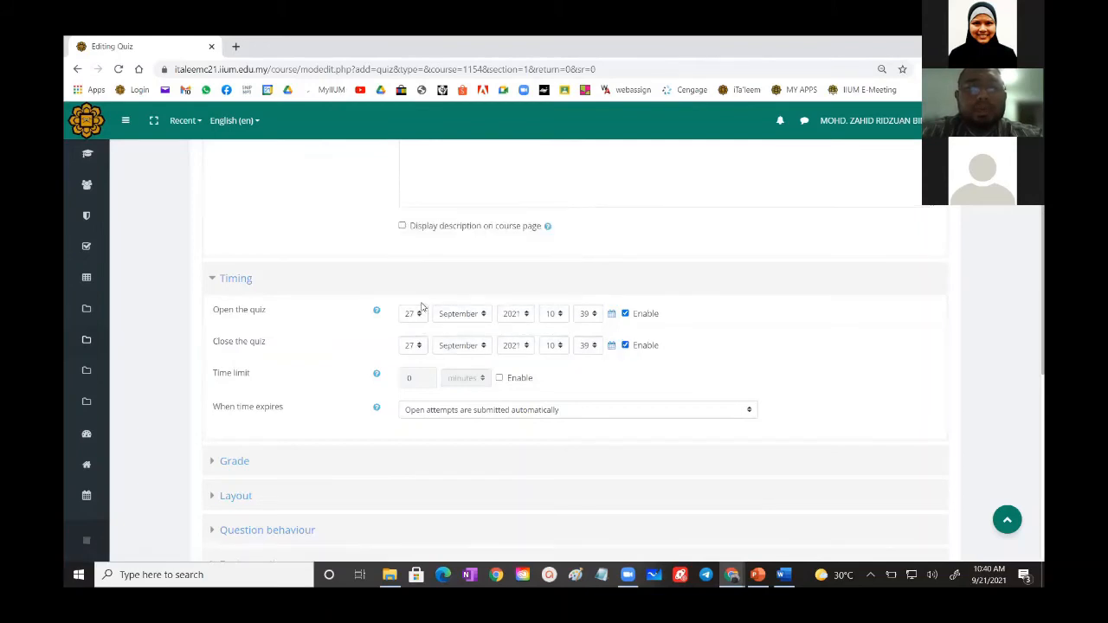
- Enable a 60-minute time limit for the quiz and have open attempts submitted automatically when time expires
{"action": "left_click", "coordinate": [499, 378]}
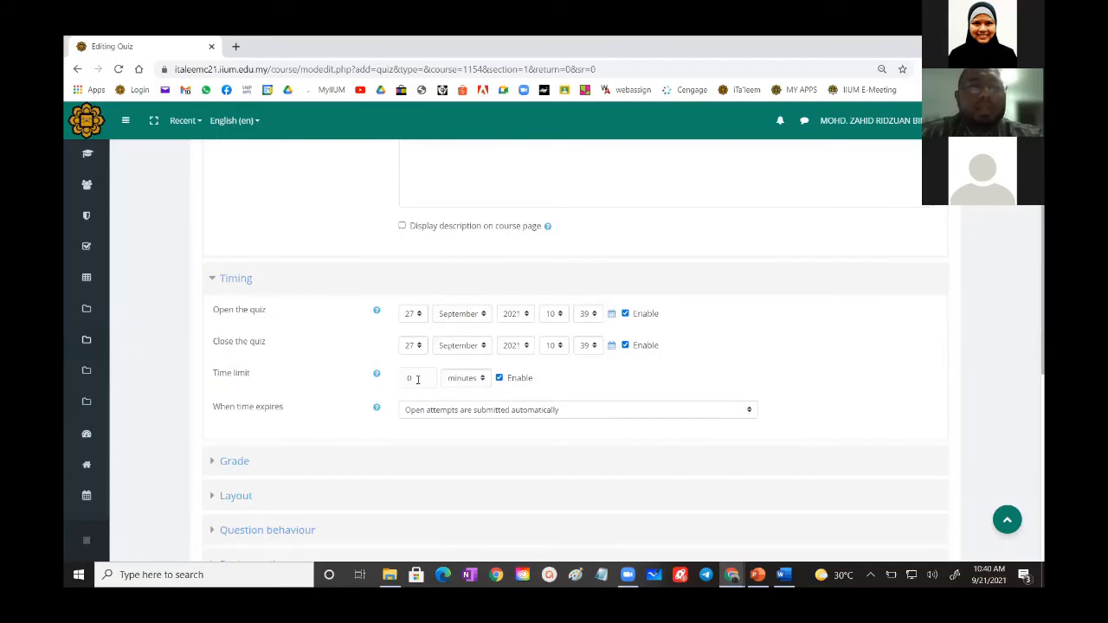
{"action": "left_click_drag", "start_coordinate": [417, 378], "coordinate": [400, 377]}
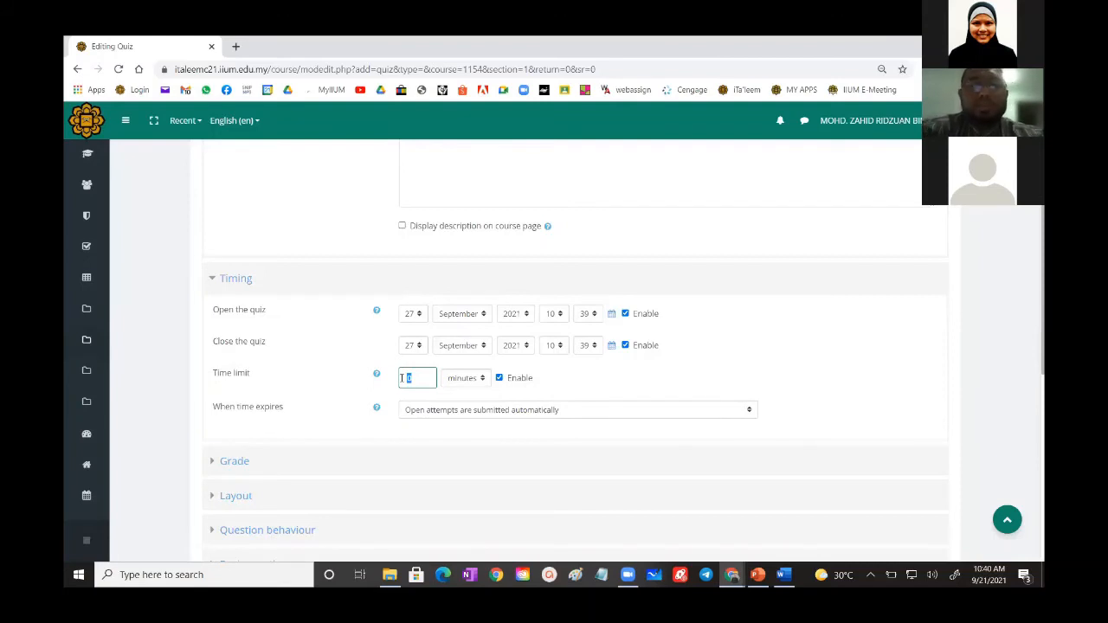
{"action": "type", "text": "60"}
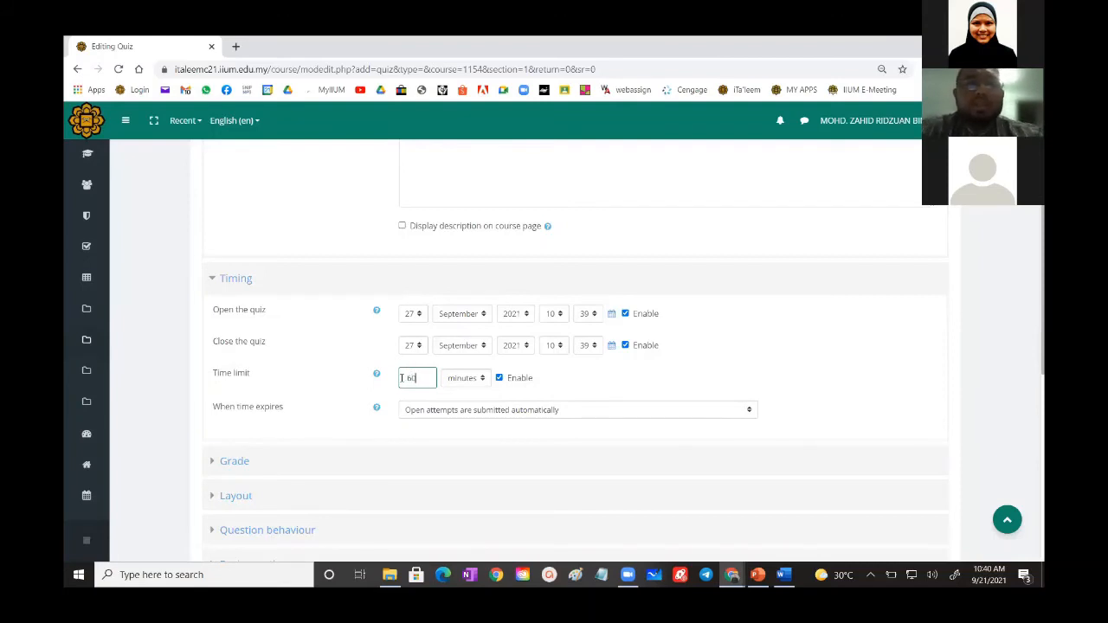
{"action": "left_click", "coordinate": [537, 386]}
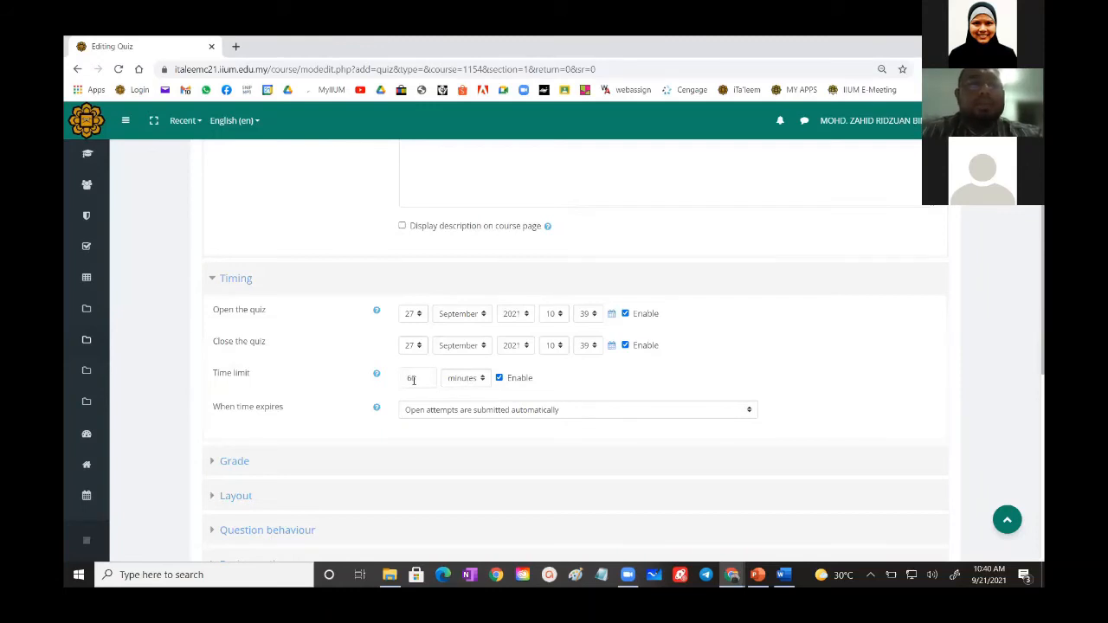
{"action": "left_click", "coordinate": [494, 413]}
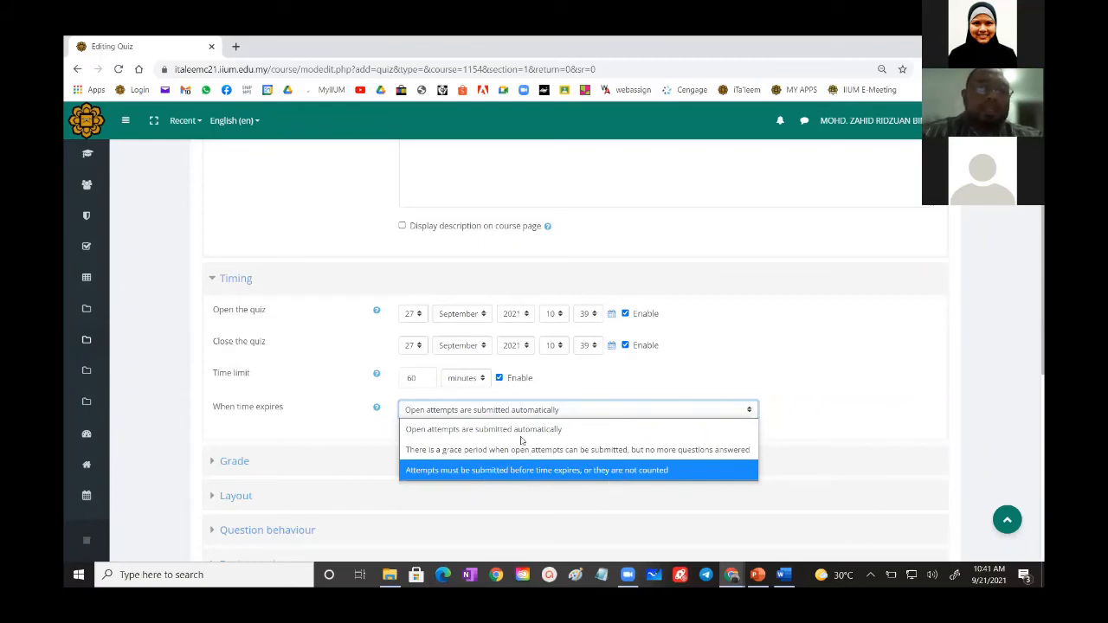
{"action": "left_click", "coordinate": [468, 430]}
- Set the attempts allowed to 1 in the quiz's grade settings
{"action": "scroll", "coordinate": [275, 397], "scroll_direction": "down", "scroll_amount": 2}
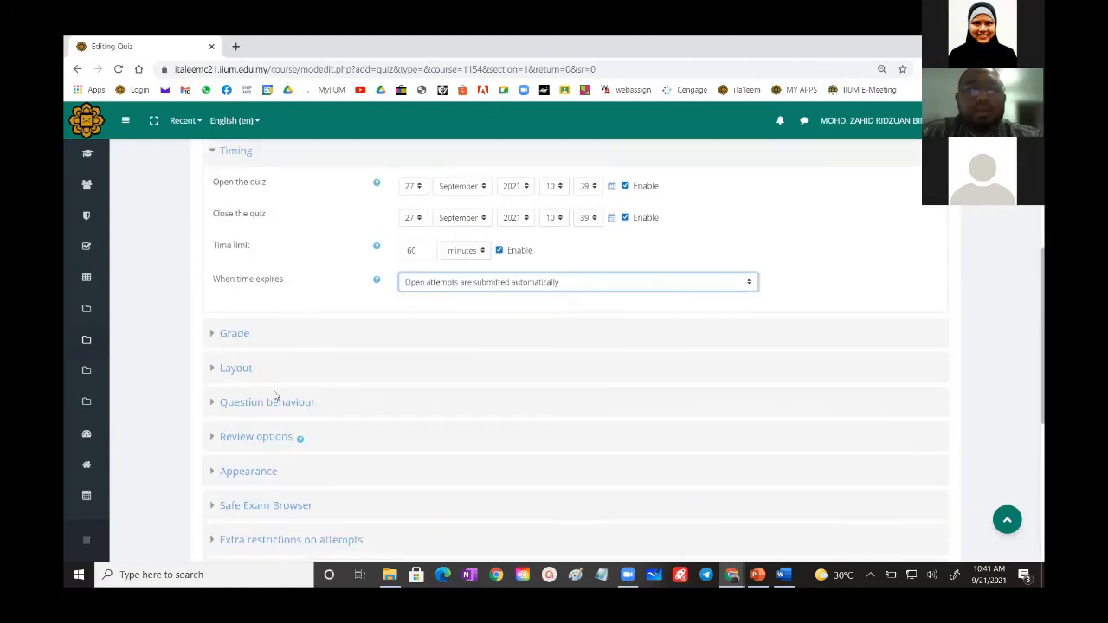
{"action": "left_click", "coordinate": [230, 335]}
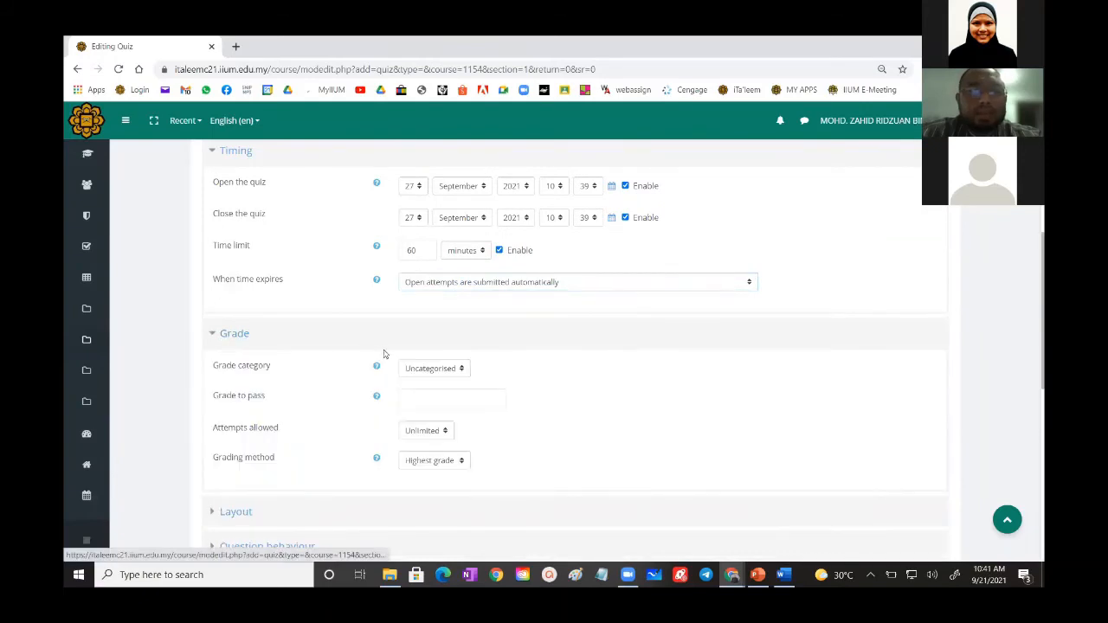
{"action": "scroll", "coordinate": [484, 381], "scroll_direction": "down", "scroll_amount": 1}
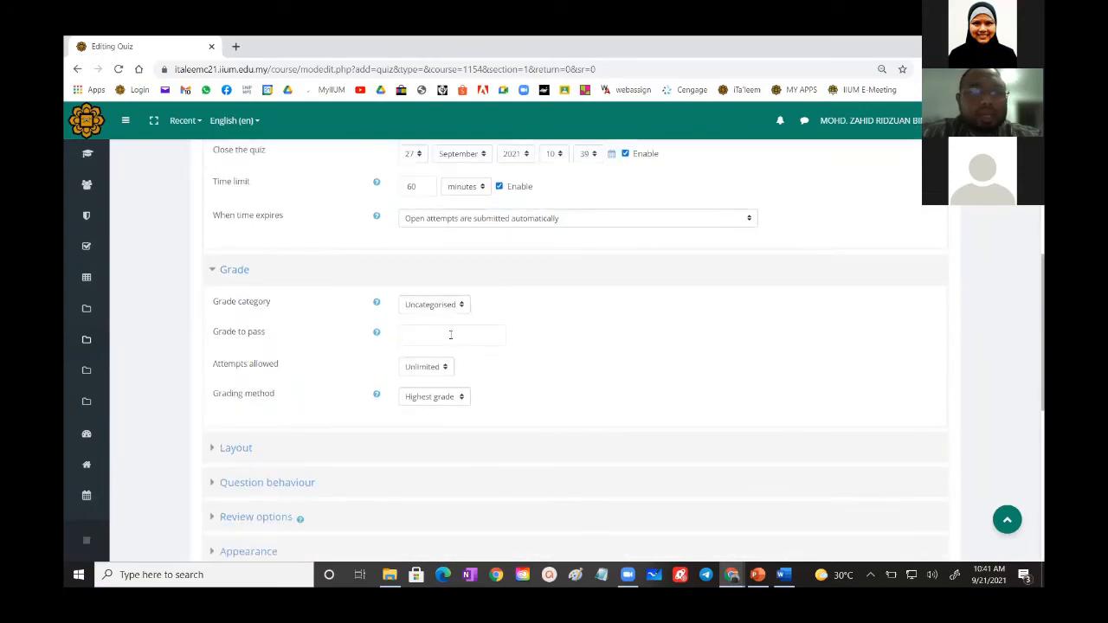
{"action": "left_click", "coordinate": [416, 372]}
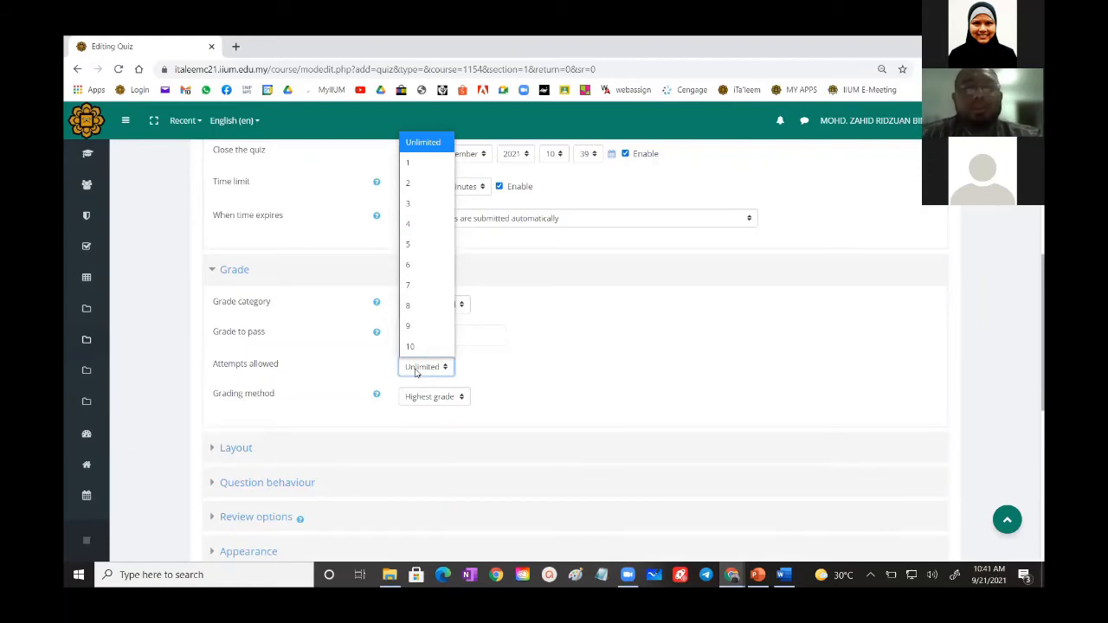
{"action": "left_click", "coordinate": [420, 164]}
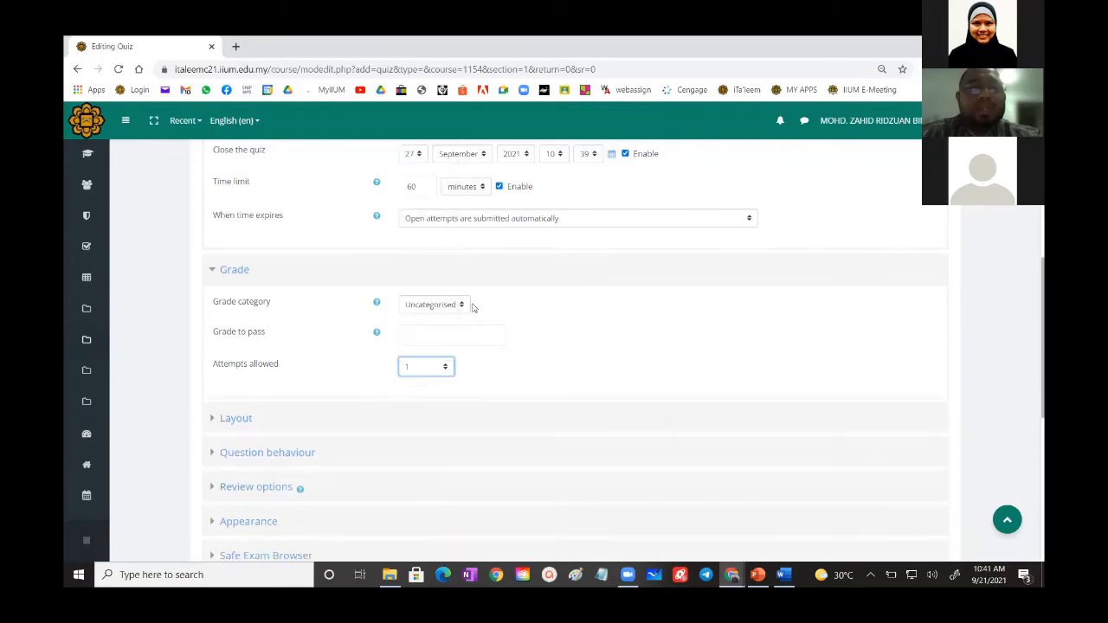
{"action": "left_click", "coordinate": [577, 318]}
- Expand the Question behaviour and Layout settings of the quiz to examine their options
{"action": "scroll", "coordinate": [577, 318], "scroll_direction": "down", "scroll_amount": 3}
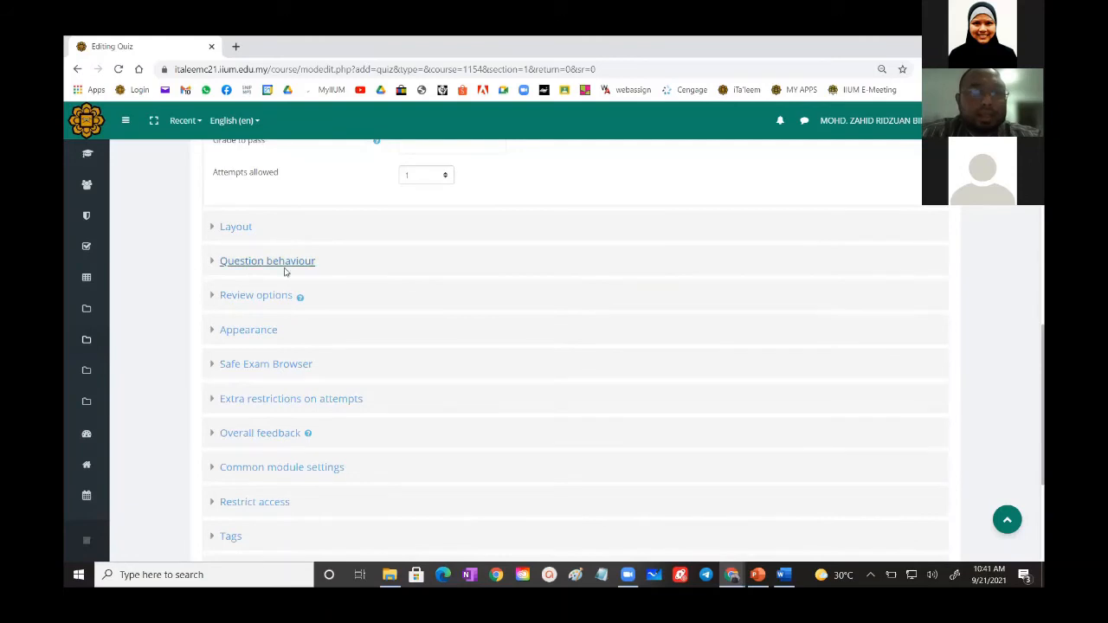
{"action": "left_click", "coordinate": [241, 261]}
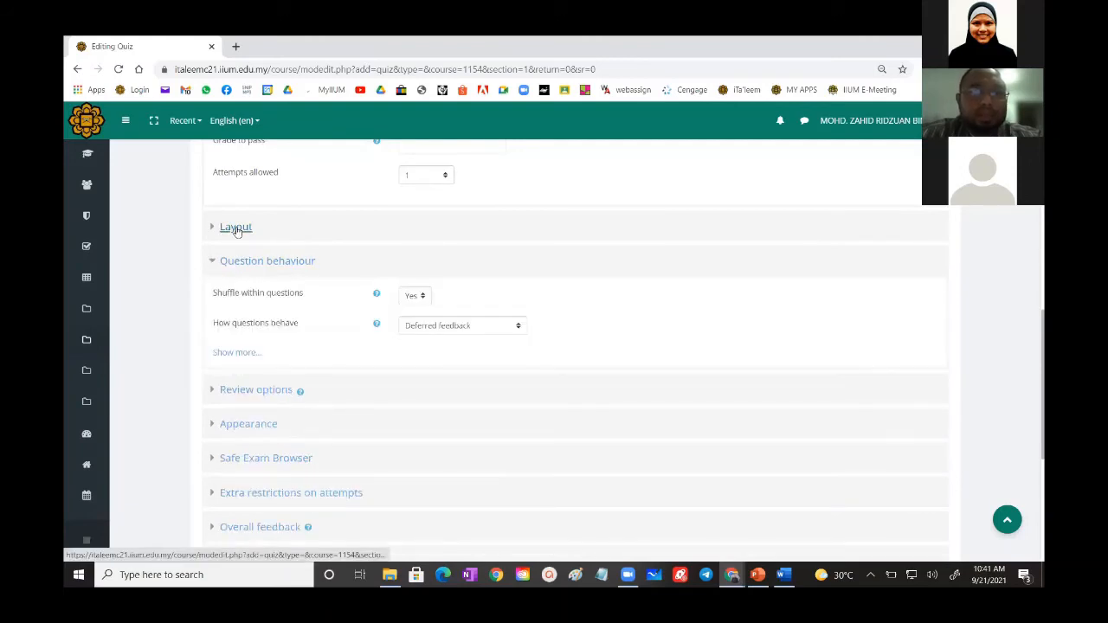
{"action": "left_click", "coordinate": [235, 228]}
{"action": "scroll", "coordinate": [272, 341], "scroll_direction": "down", "scroll_amount": 2}
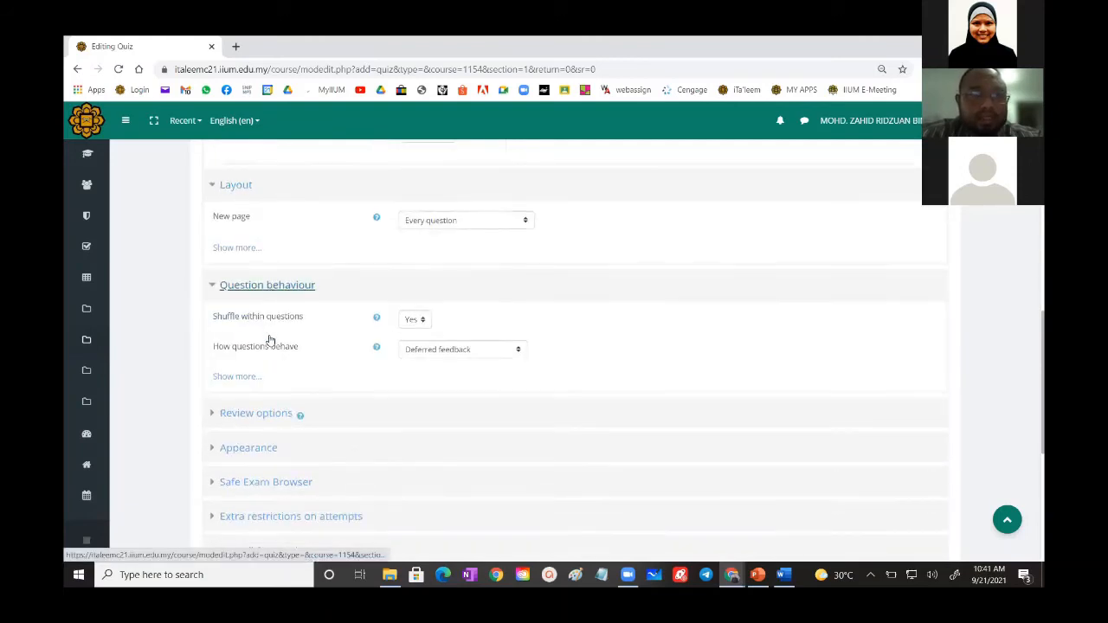
- In the review options, disable the attempt, marks and overall feedback immediately after the attempt, while the quiz is open and after it closes
{"action": "left_click", "coordinate": [258, 328]}
{"action": "scroll", "coordinate": [415, 350], "scroll_direction": "down", "scroll_amount": 1}
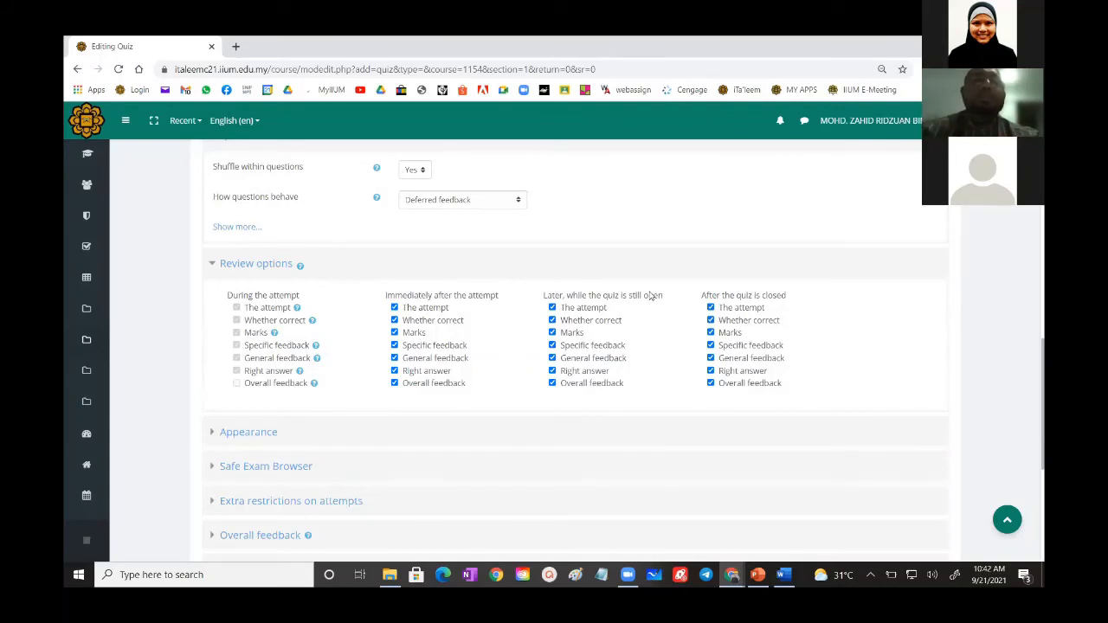
{"action": "left_click", "coordinate": [394, 308]}
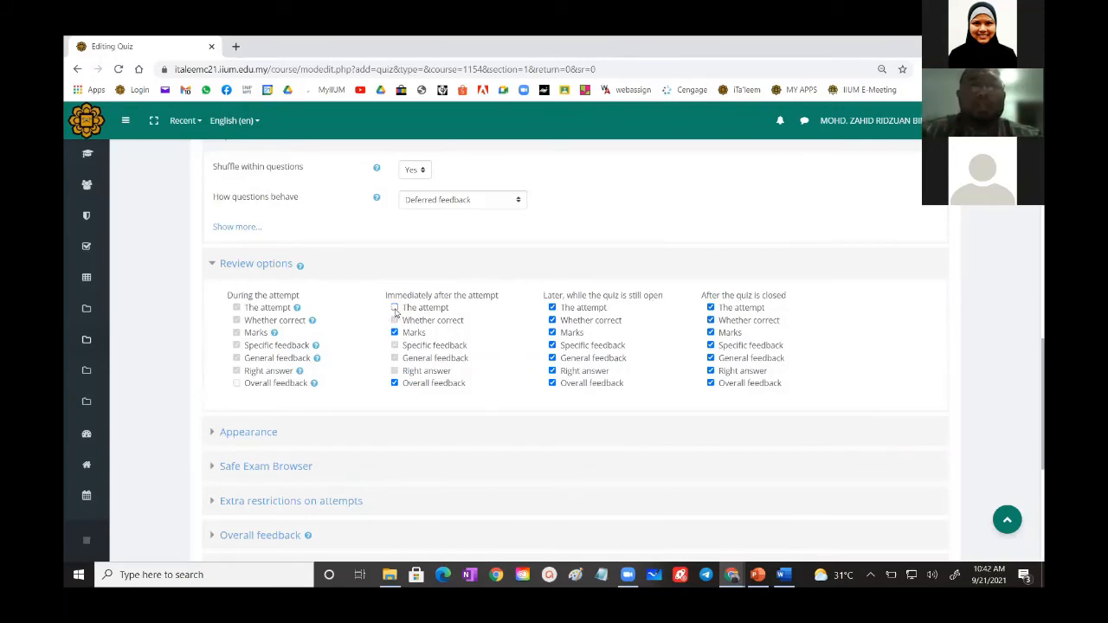
{"action": "left_click", "coordinate": [395, 332]}
{"action": "left_click", "coordinate": [394, 383]}
{"action": "left_click", "coordinate": [552, 307]}
{"action": "left_click", "coordinate": [553, 332]}
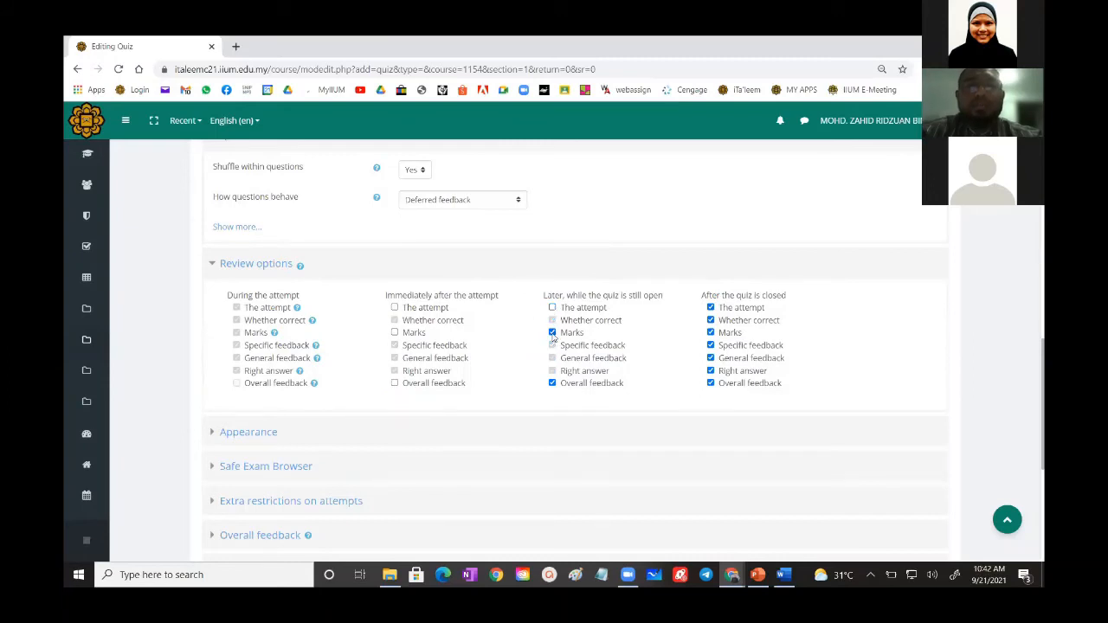
{"action": "left_click", "coordinate": [552, 383]}
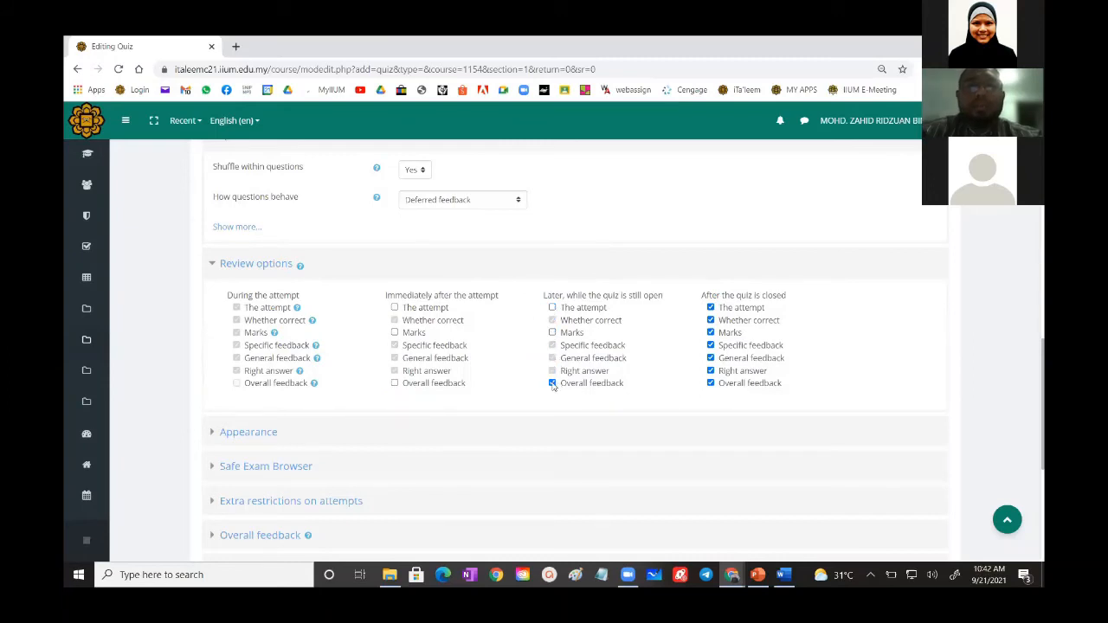
{"action": "left_click", "coordinate": [710, 307]}
{"action": "left_click", "coordinate": [711, 332]}
{"action": "left_click", "coordinate": [711, 383]}
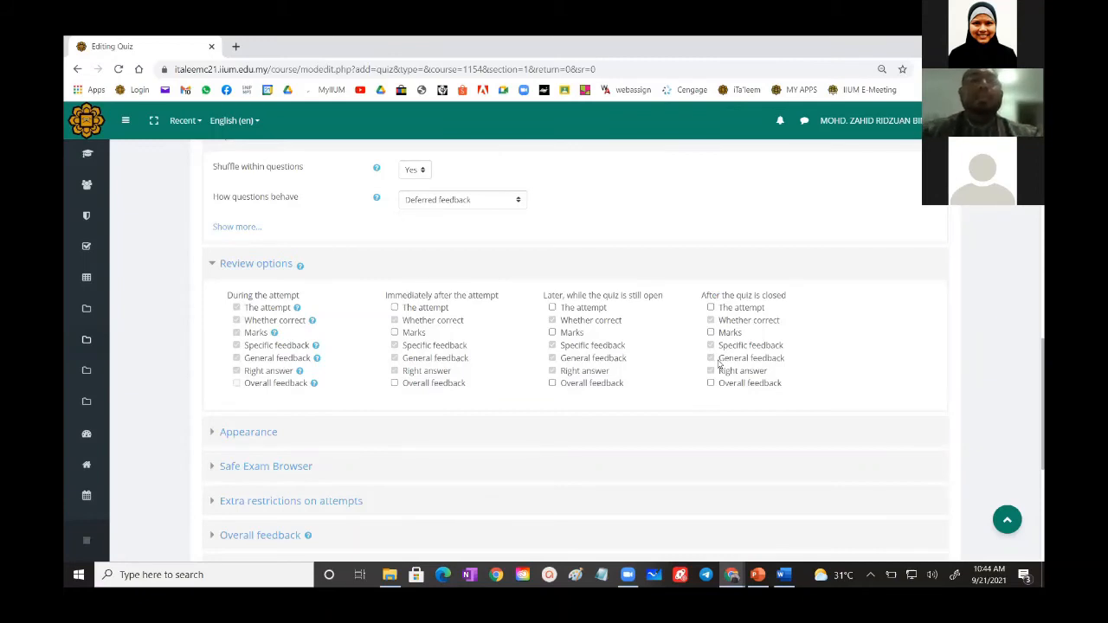
- Examine the quiz's password requirement under Extra restrictions on attempts and its access restrictions under Restrict access
{"action": "scroll", "coordinate": [441, 316], "scroll_direction": "down", "scroll_amount": 2}
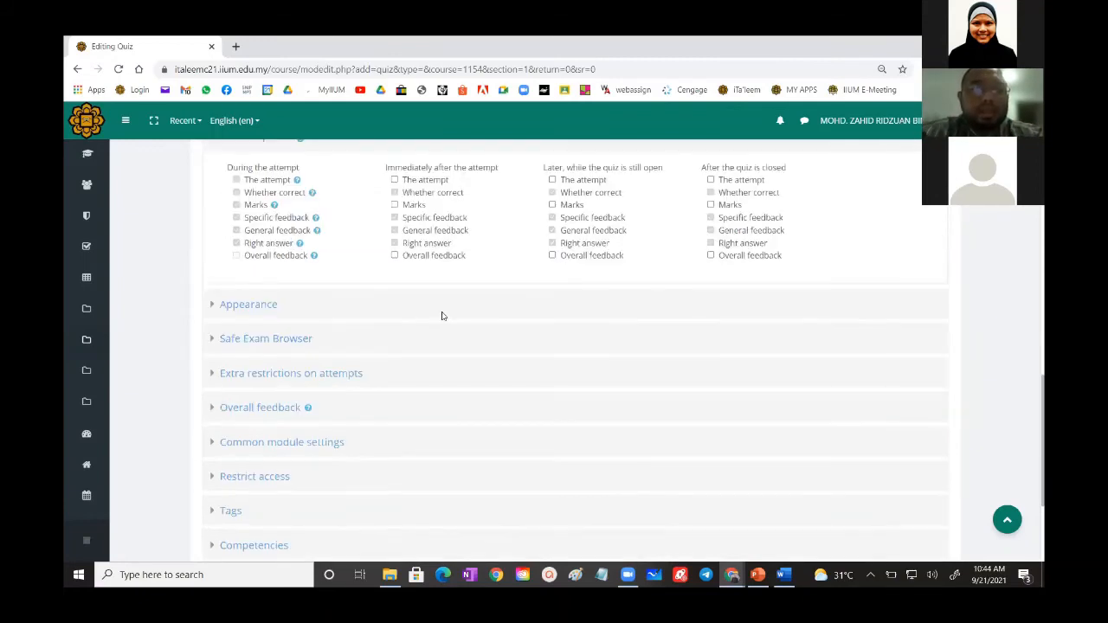
{"action": "scroll", "coordinate": [442, 316], "scroll_direction": "down", "scroll_amount": 1}
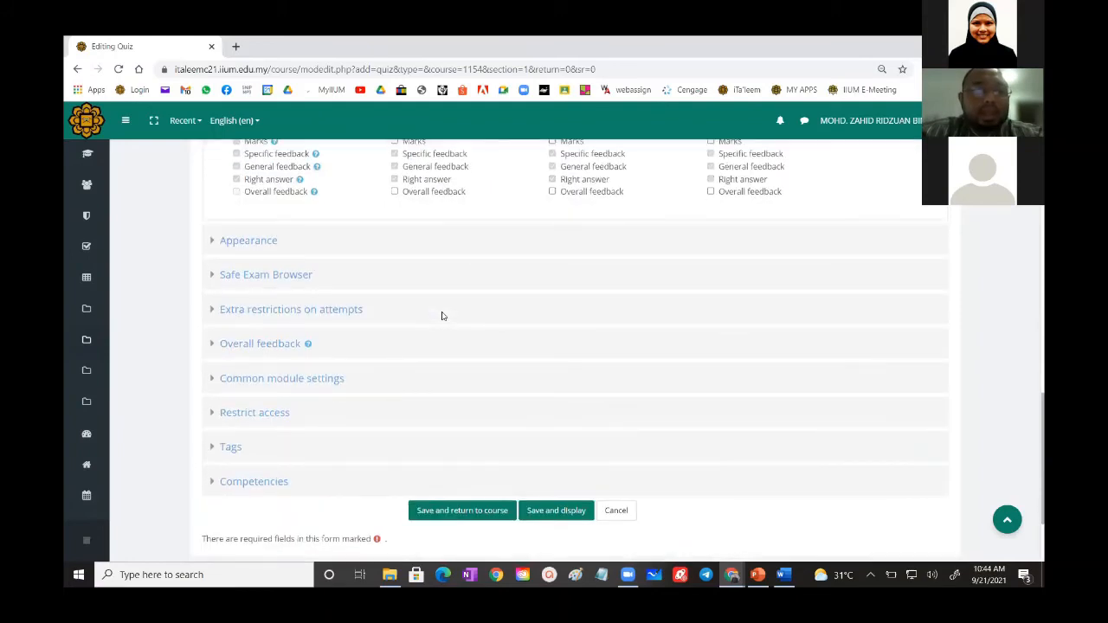
{"action": "left_click", "coordinate": [222, 310]}
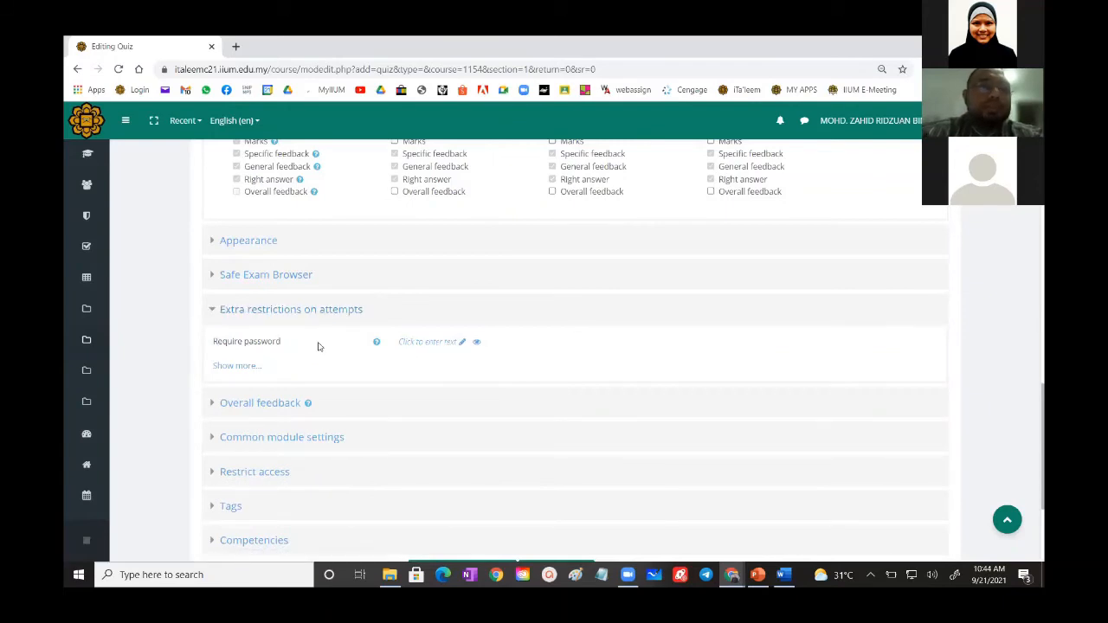
{"action": "scroll", "coordinate": [317, 346], "scroll_direction": "down", "scroll_amount": 3}
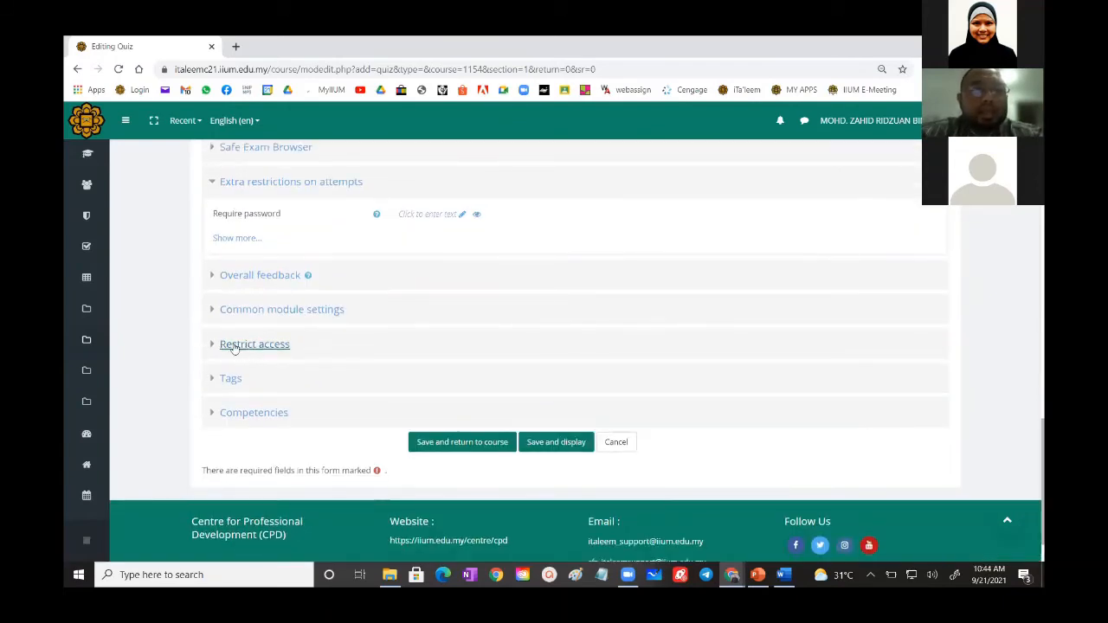
{"action": "left_click", "coordinate": [233, 346]}
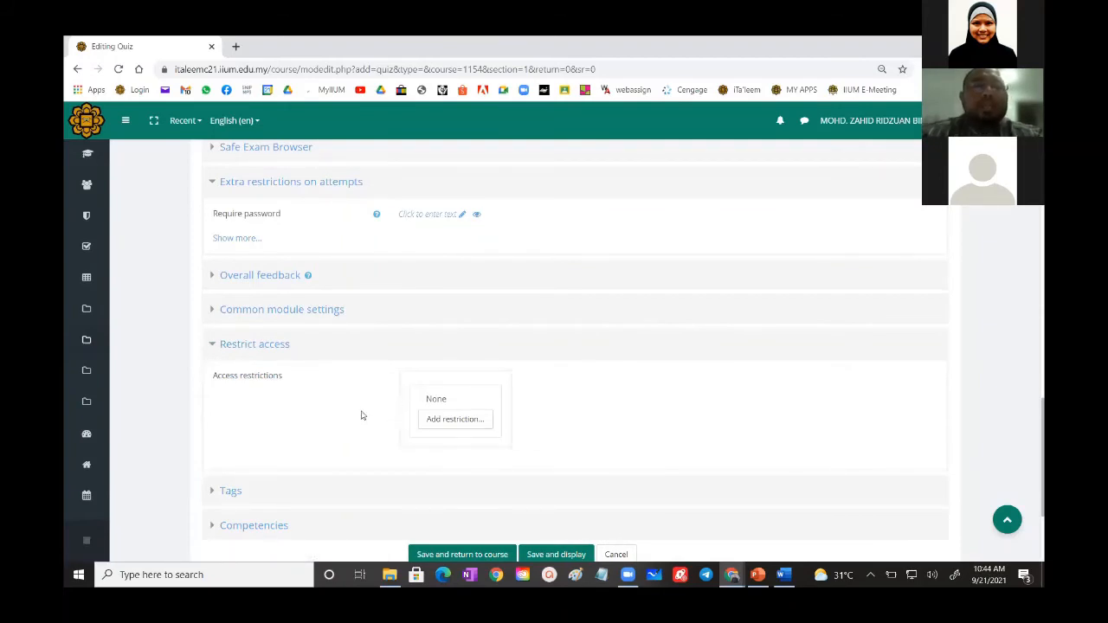
{"action": "scroll", "coordinate": [358, 402], "scroll_direction": "down", "scroll_amount": 2}
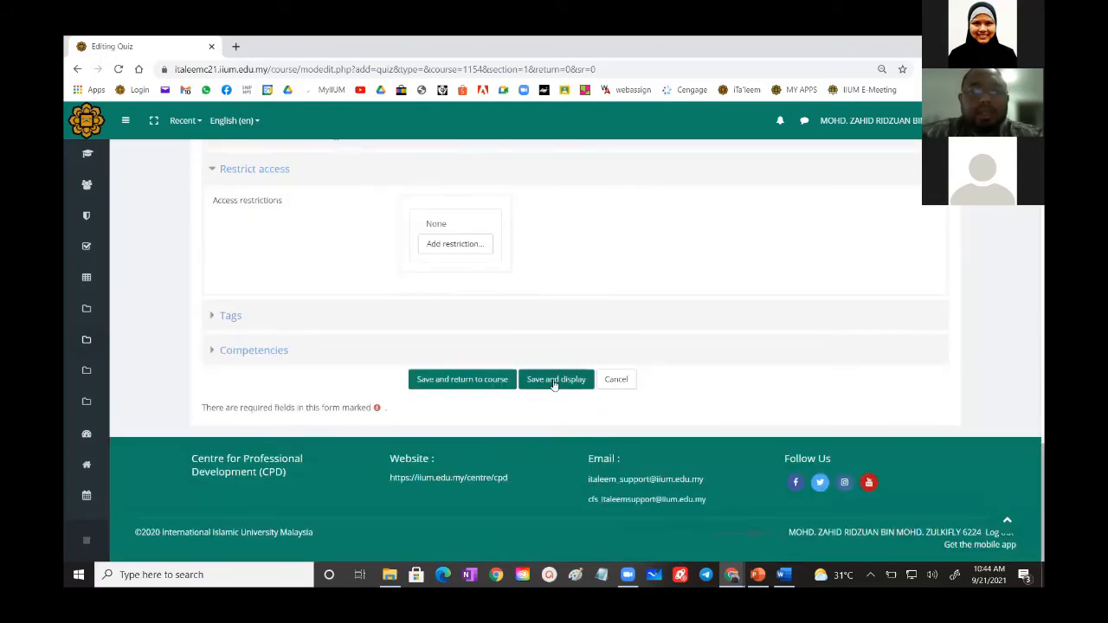
- Save and display the TRY quiz and open it for editing its questions
{"action": "left_click", "coordinate": [550, 382]}
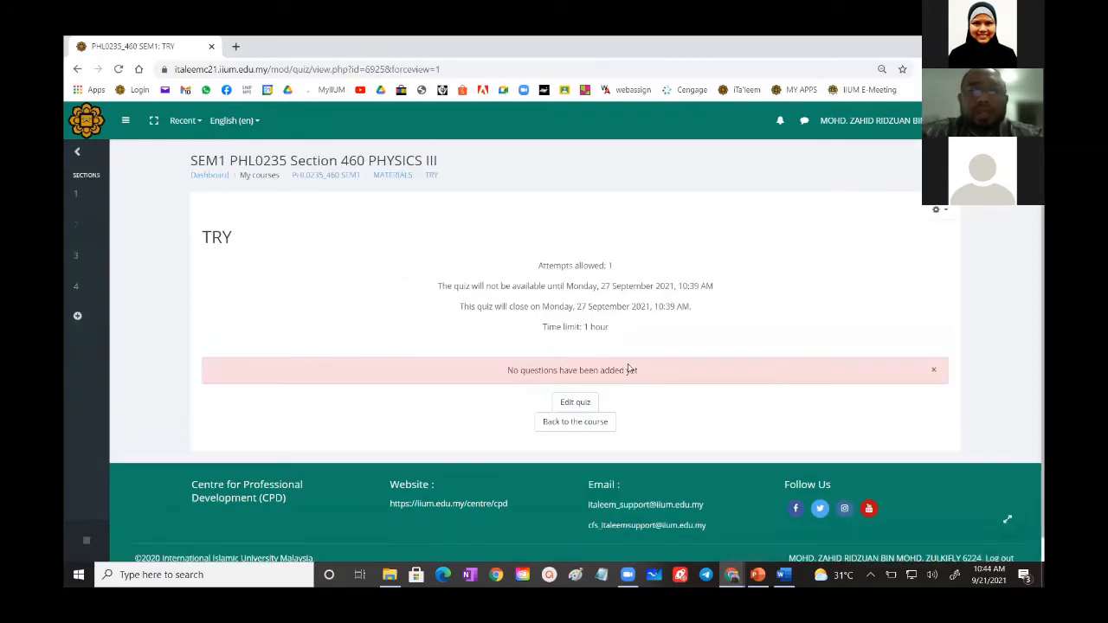
{"action": "scroll", "coordinate": [629, 370], "scroll_direction": "down", "scroll_amount": 1}
{"action": "left_click", "coordinate": [573, 377]}
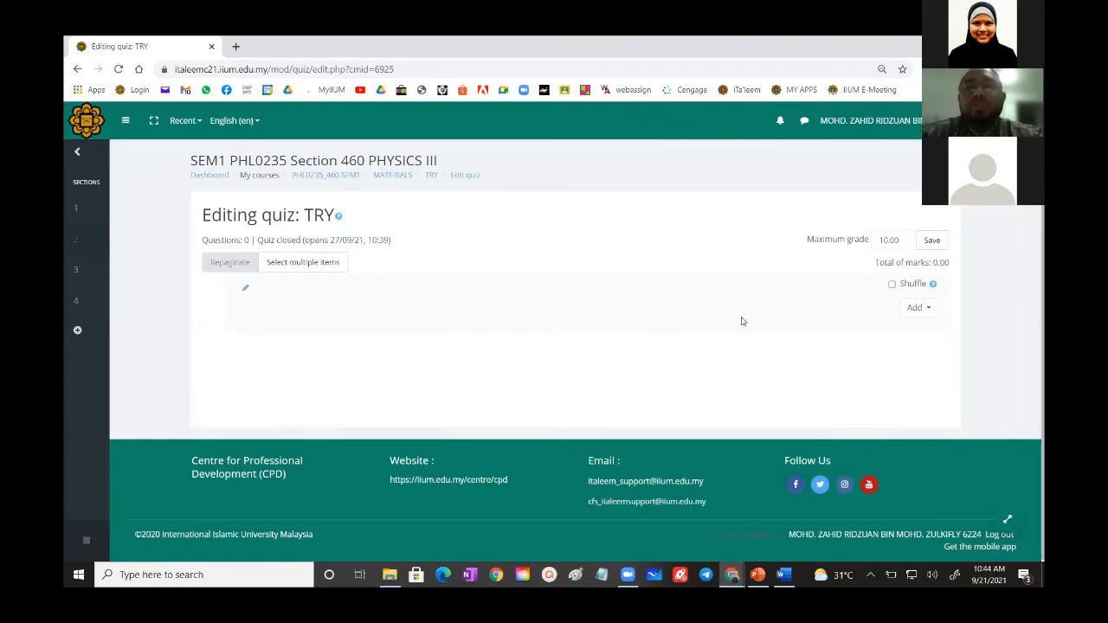
- Start adding questions from the question bank and browse the categories Default for PHL0235_460 SEM1 and Top for TRY
{"action": "left_click", "coordinate": [917, 308]}
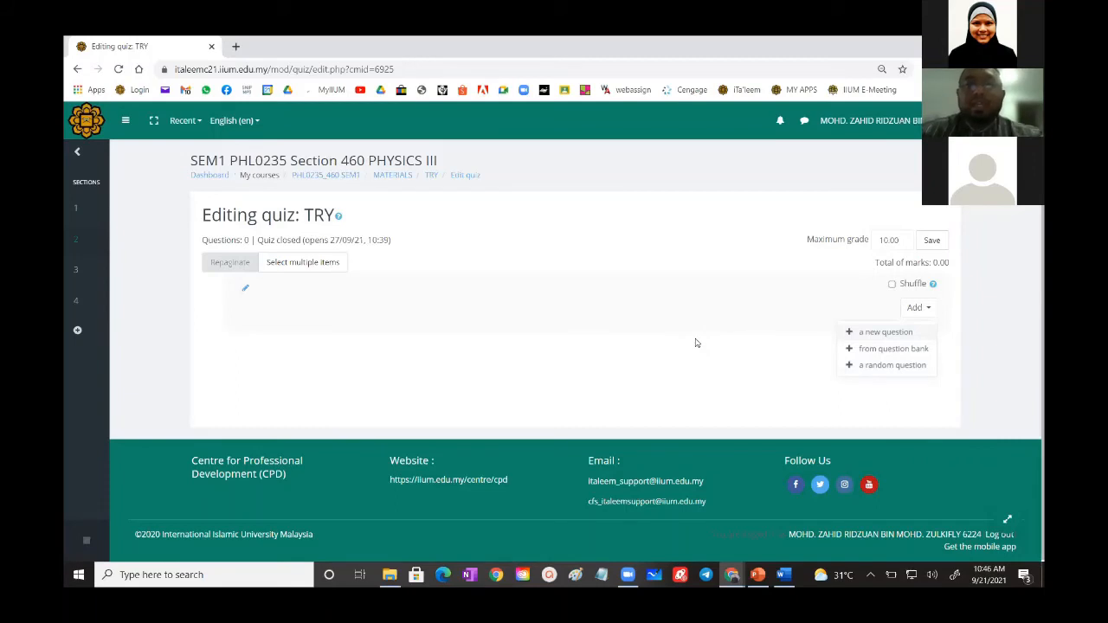
{"action": "left_click", "coordinate": [879, 351]}
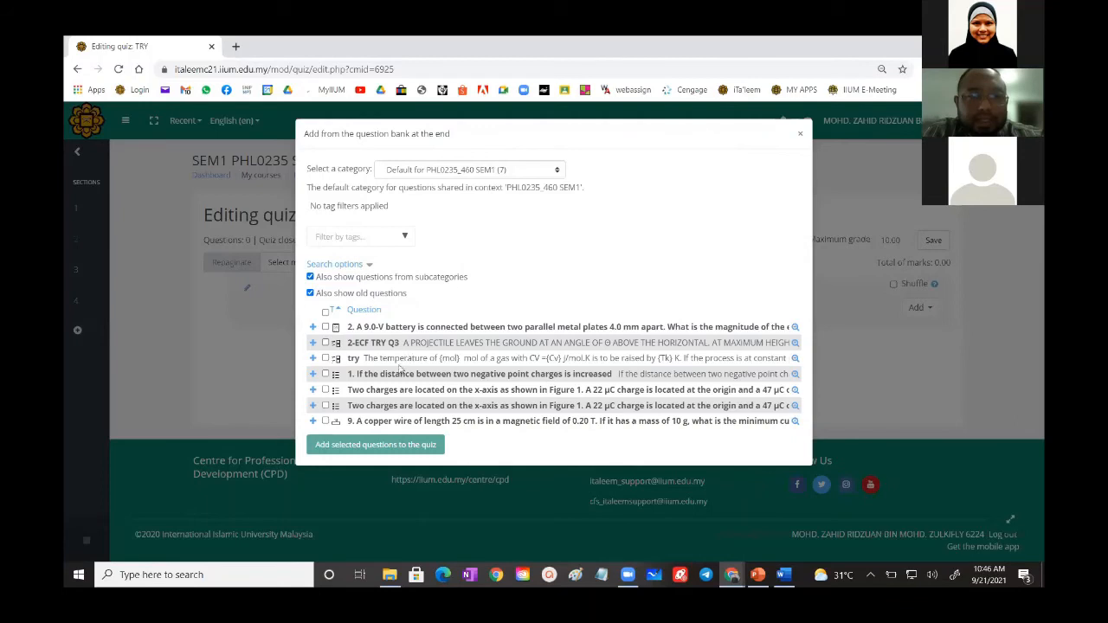
{"action": "left_click", "coordinate": [439, 173]}
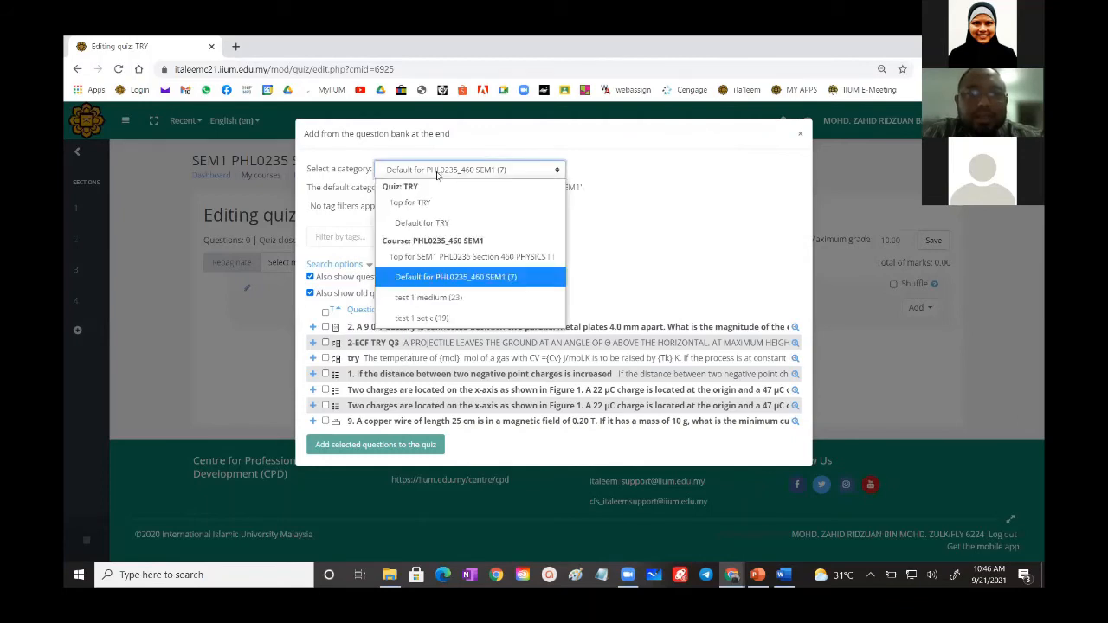
{"action": "left_click", "coordinate": [451, 281]}
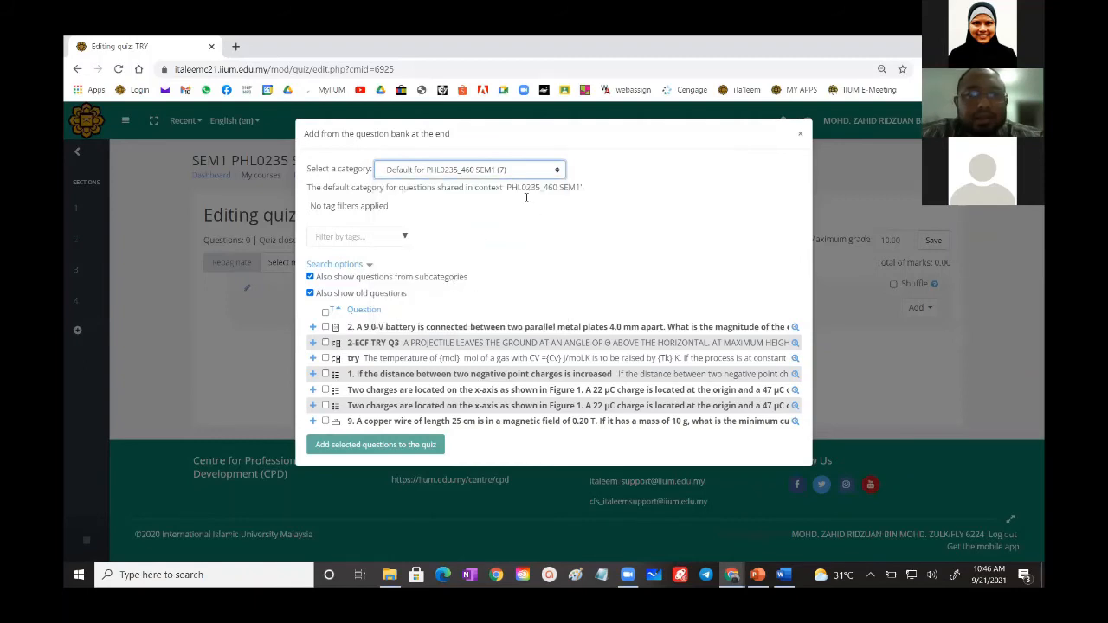
{"action": "left_click", "coordinate": [511, 174]}
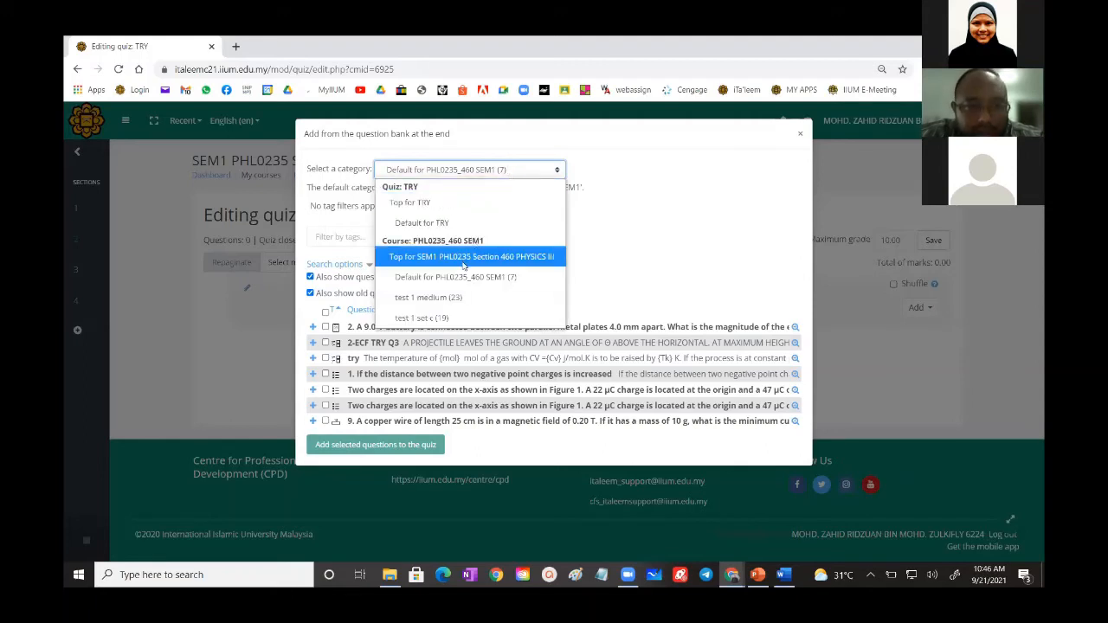
{"action": "left_click", "coordinate": [427, 205]}
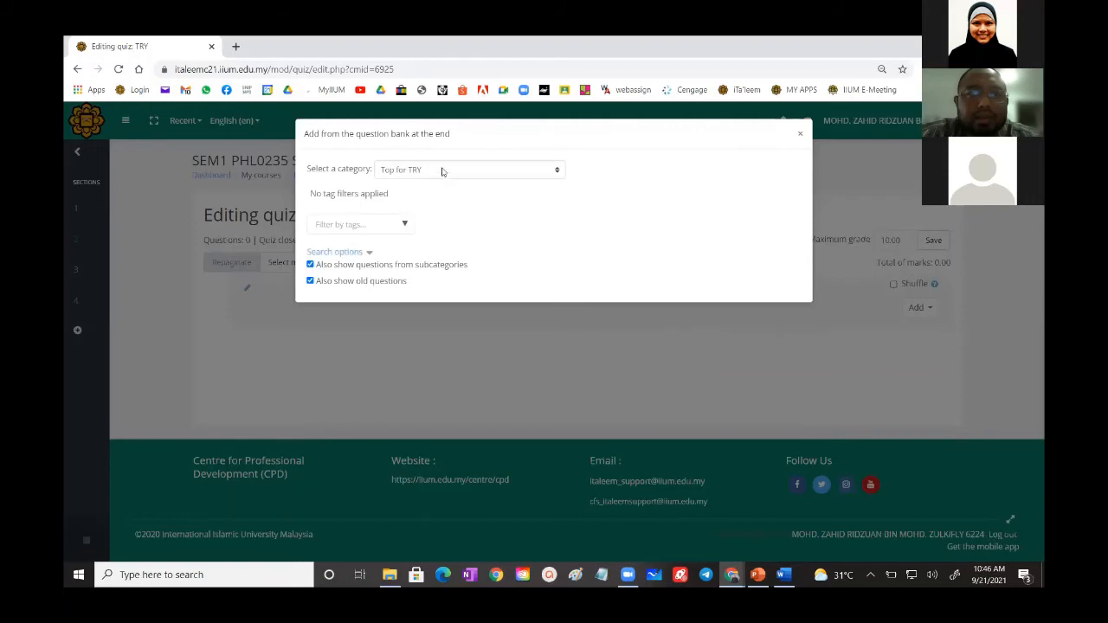
- Add QUESTION 1A and QUESTION 1B from the test 1 medium category to the quiz and remove the page break between them
{"action": "left_click", "coordinate": [443, 171]}
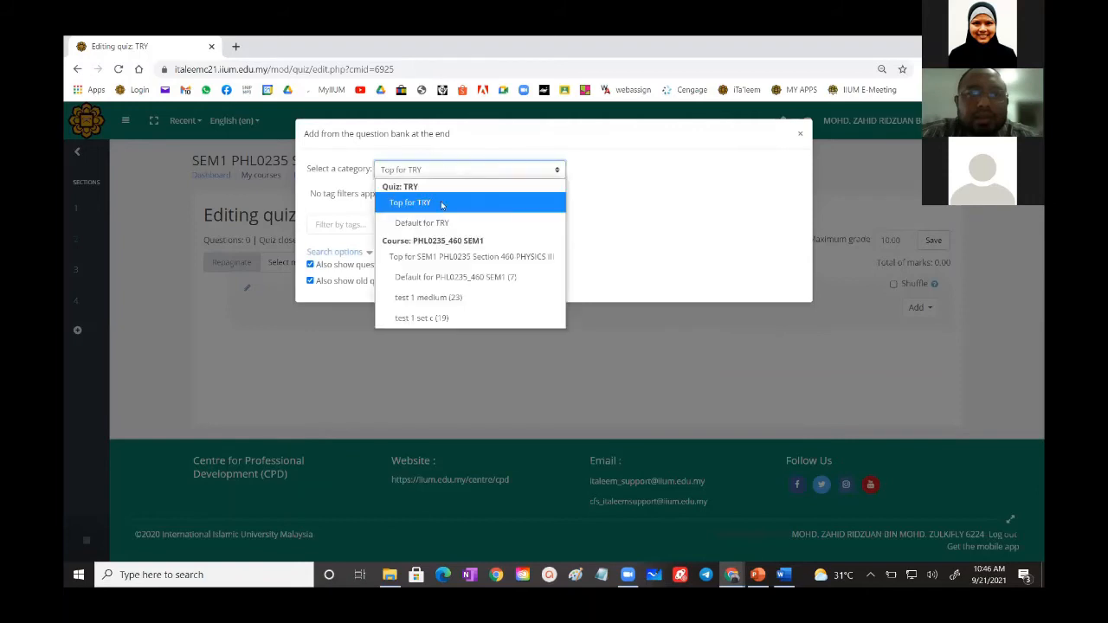
{"action": "left_click", "coordinate": [435, 298]}
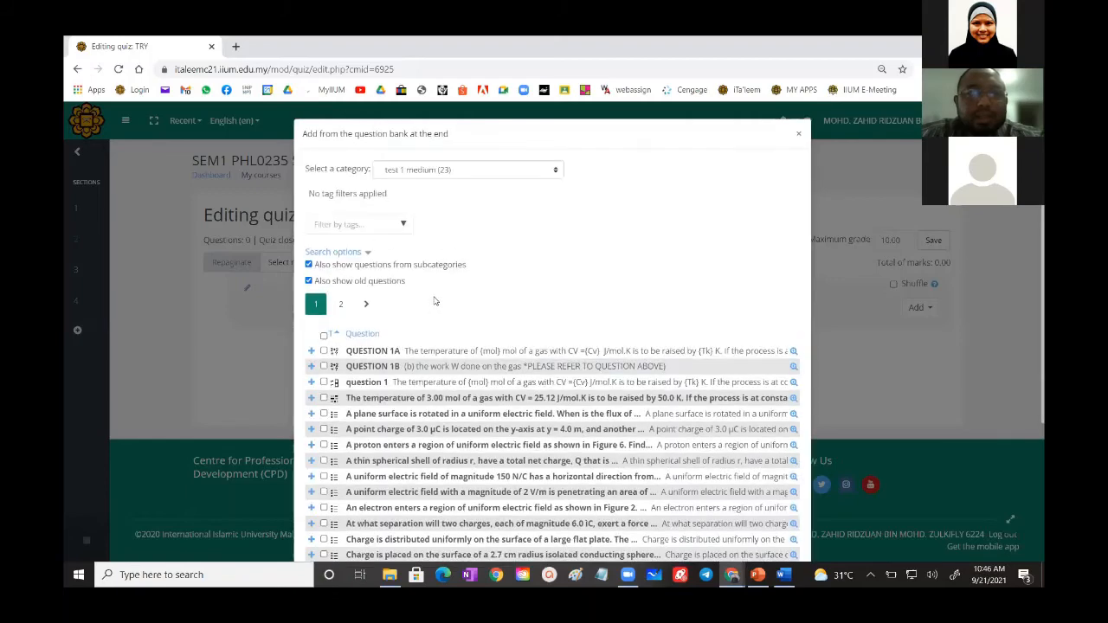
{"action": "scroll", "coordinate": [324, 223], "scroll_direction": "down", "scroll_amount": 3}
{"action": "left_click", "coordinate": [324, 224]}
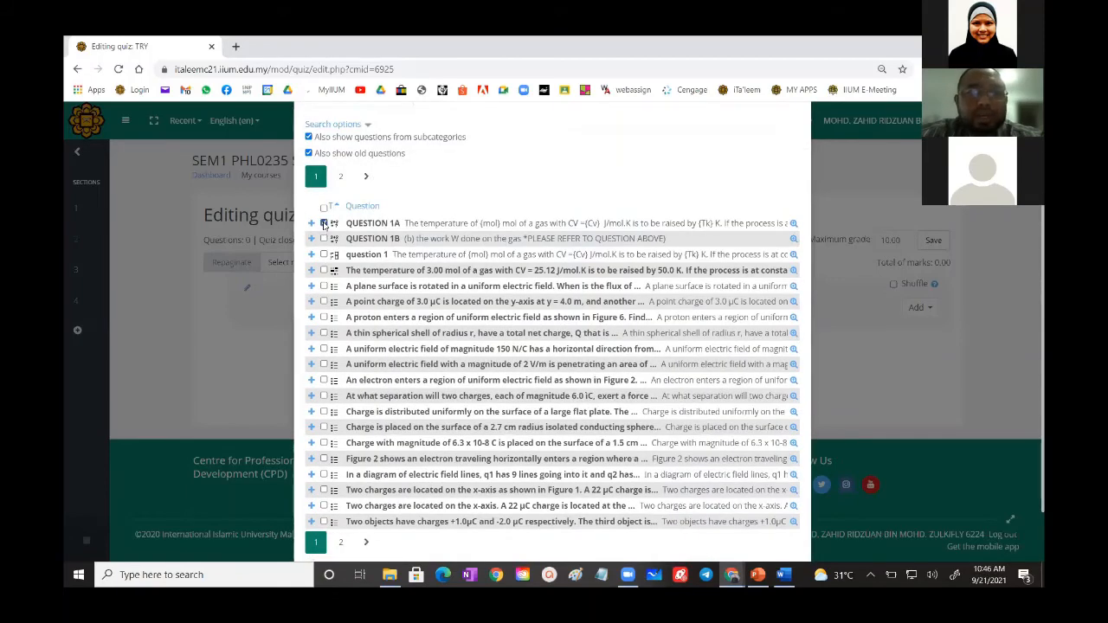
{"action": "left_click", "coordinate": [324, 239]}
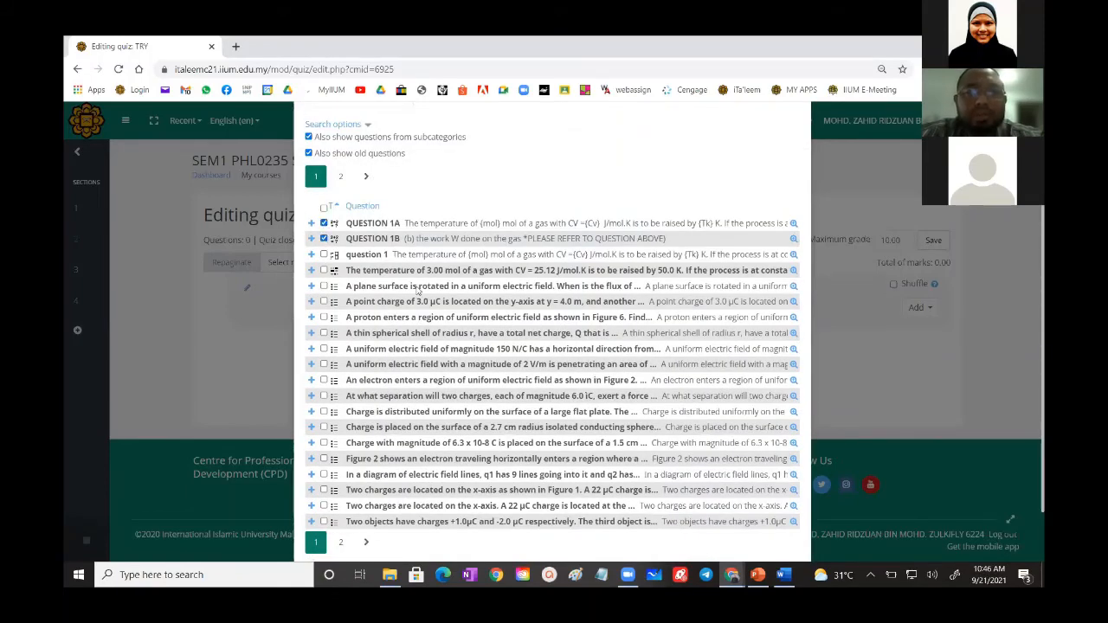
{"action": "scroll", "coordinate": [348, 244], "scroll_direction": "down", "scroll_amount": 1}
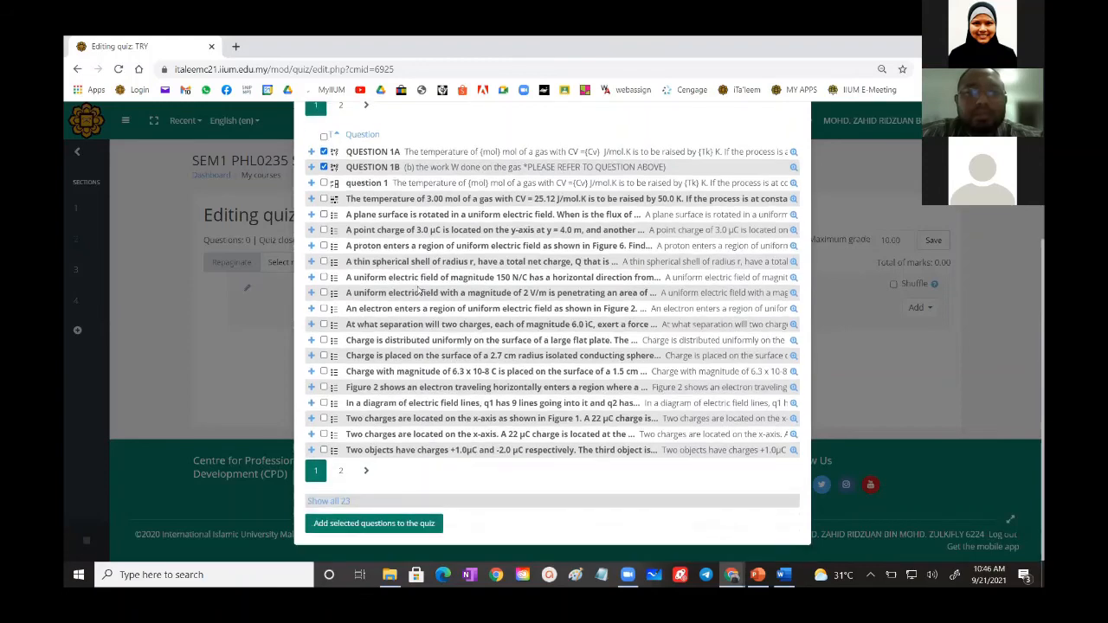
{"action": "left_click", "coordinate": [357, 524]}
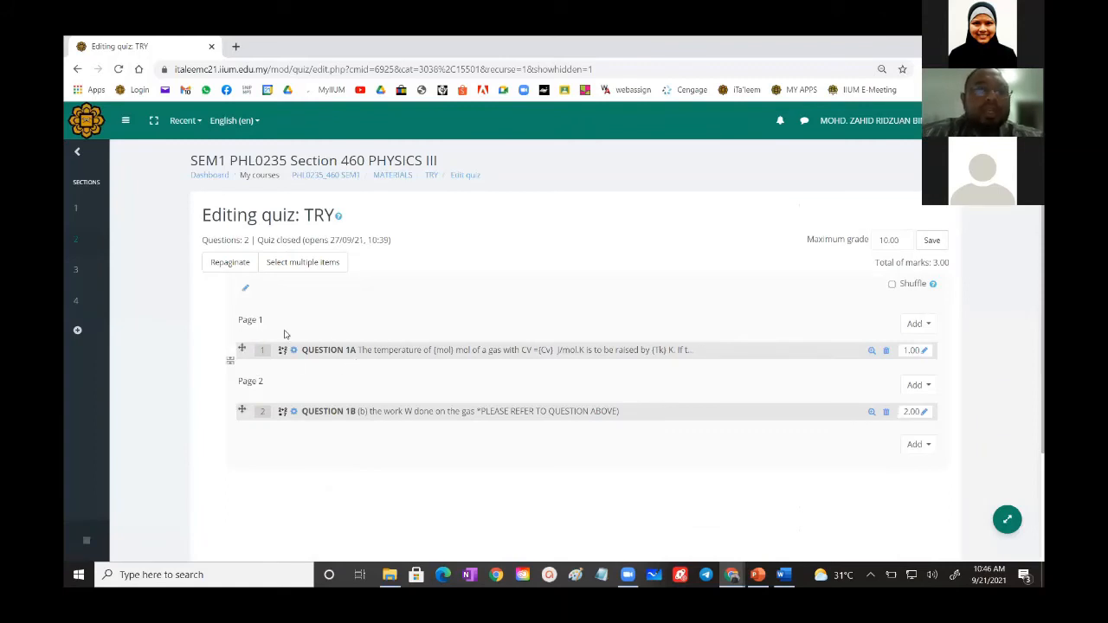
{"action": "left_click", "coordinate": [230, 361]}
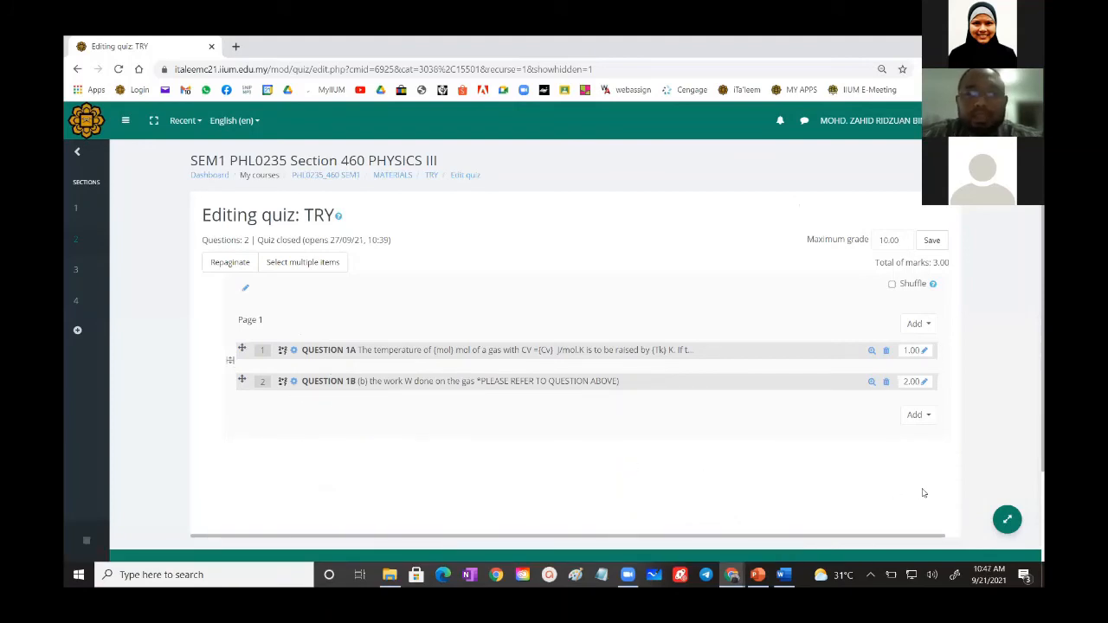
- Add 5 random questions from the existing test 1 medium category at the end of the quiz
{"action": "left_click", "coordinate": [916, 419]}
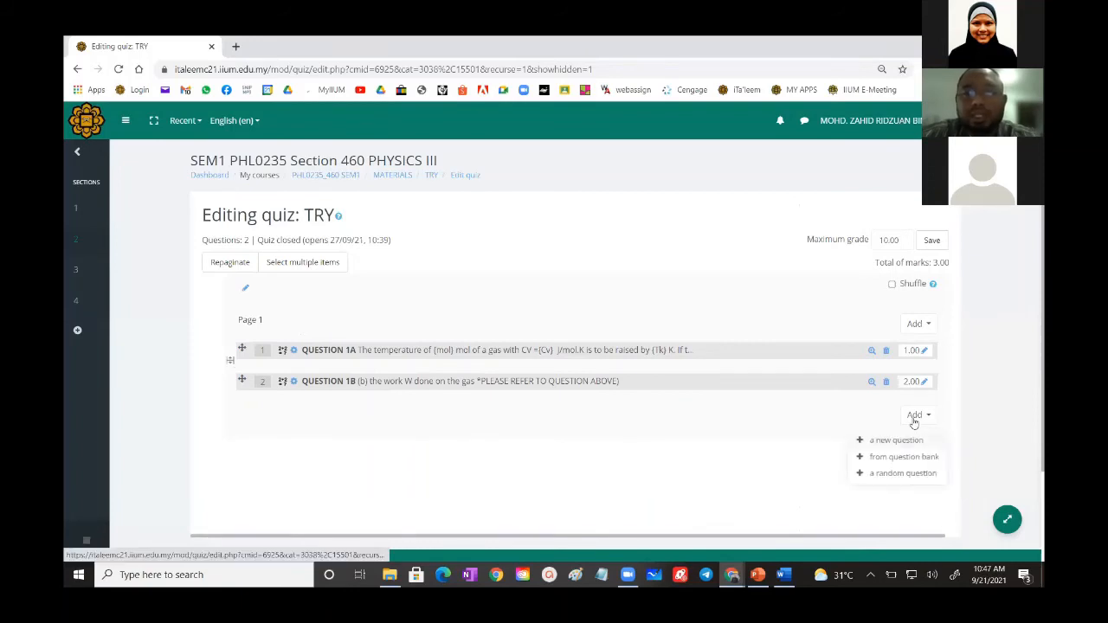
{"action": "left_click", "coordinate": [880, 471]}
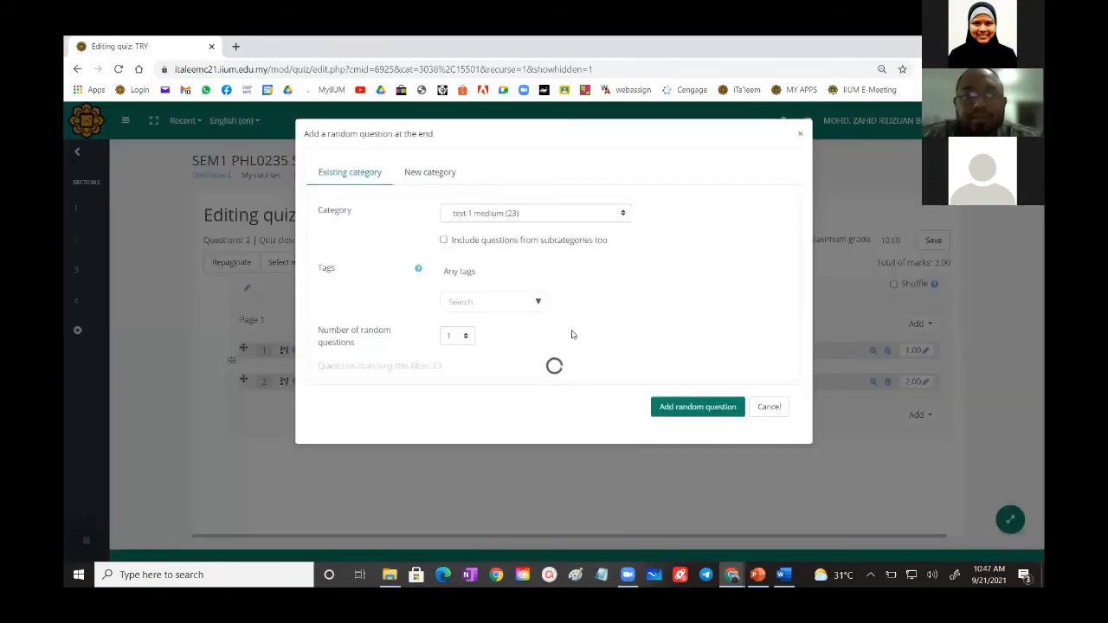
{"action": "left_click", "coordinate": [503, 217]}
{"action": "left_click", "coordinate": [497, 344]}
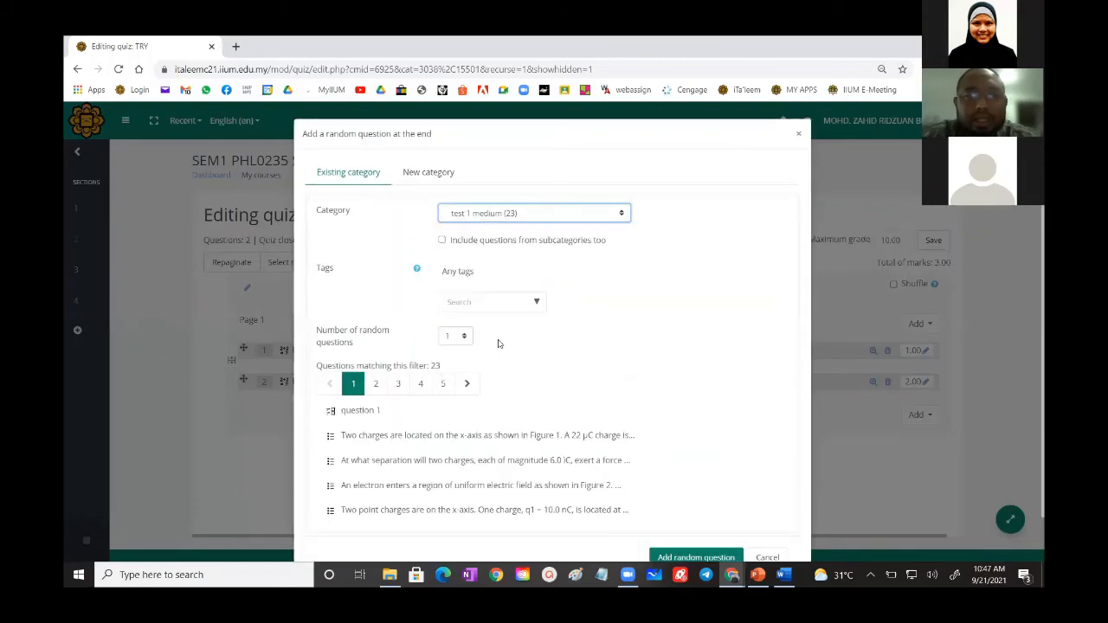
{"action": "scroll", "coordinate": [499, 343], "scroll_direction": "down", "scroll_amount": 1}
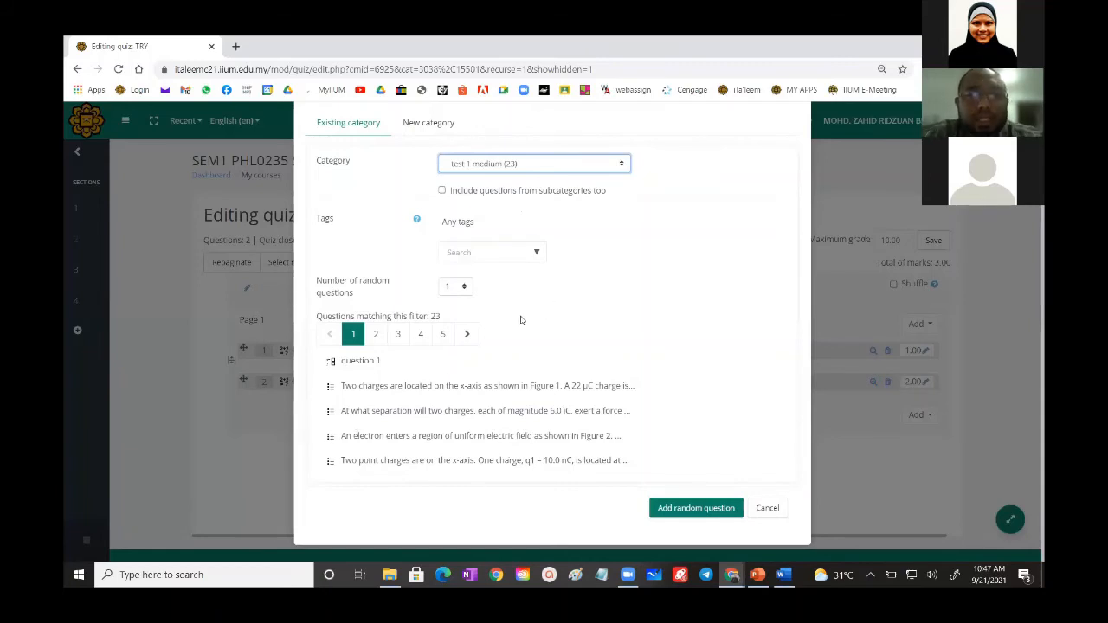
{"action": "left_click", "coordinate": [452, 289]}
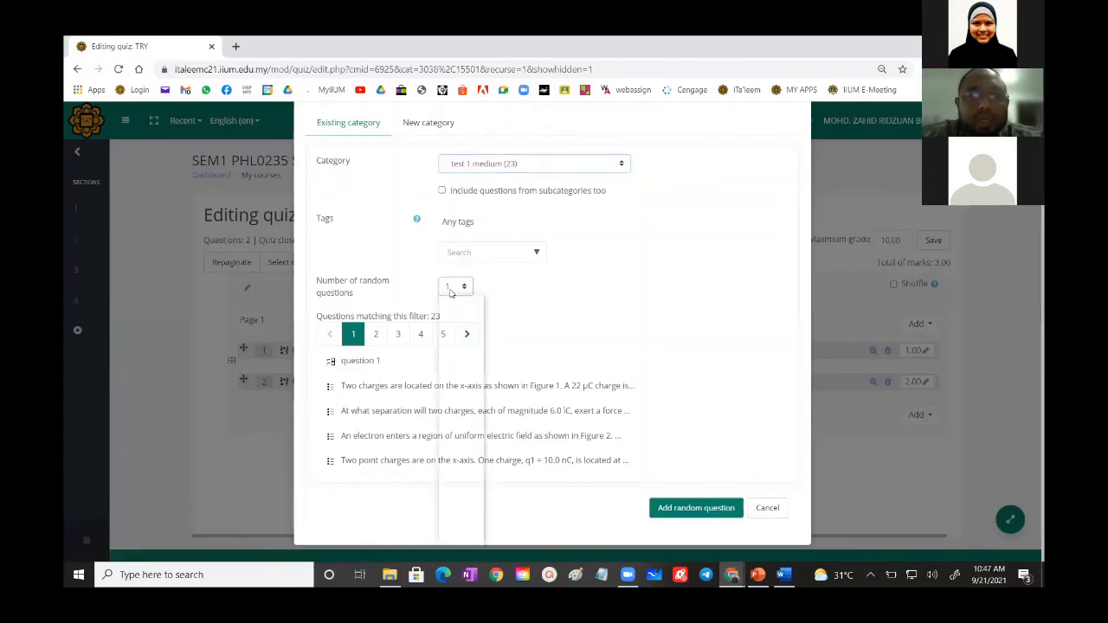
{"action": "left_click", "coordinate": [449, 387]}
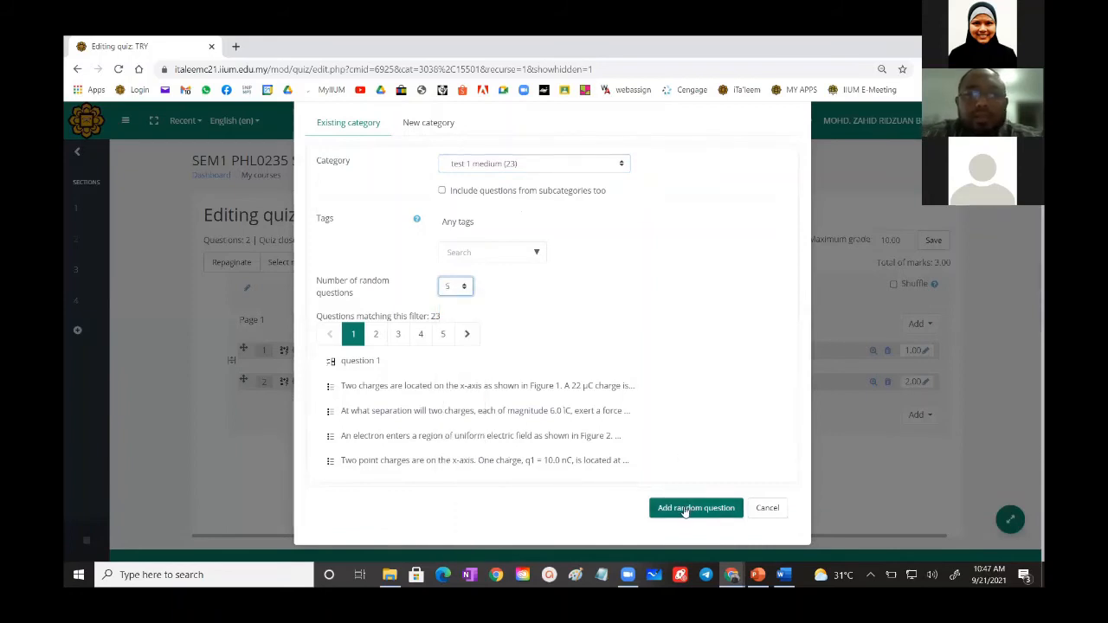
{"action": "left_click", "coordinate": [685, 508]}
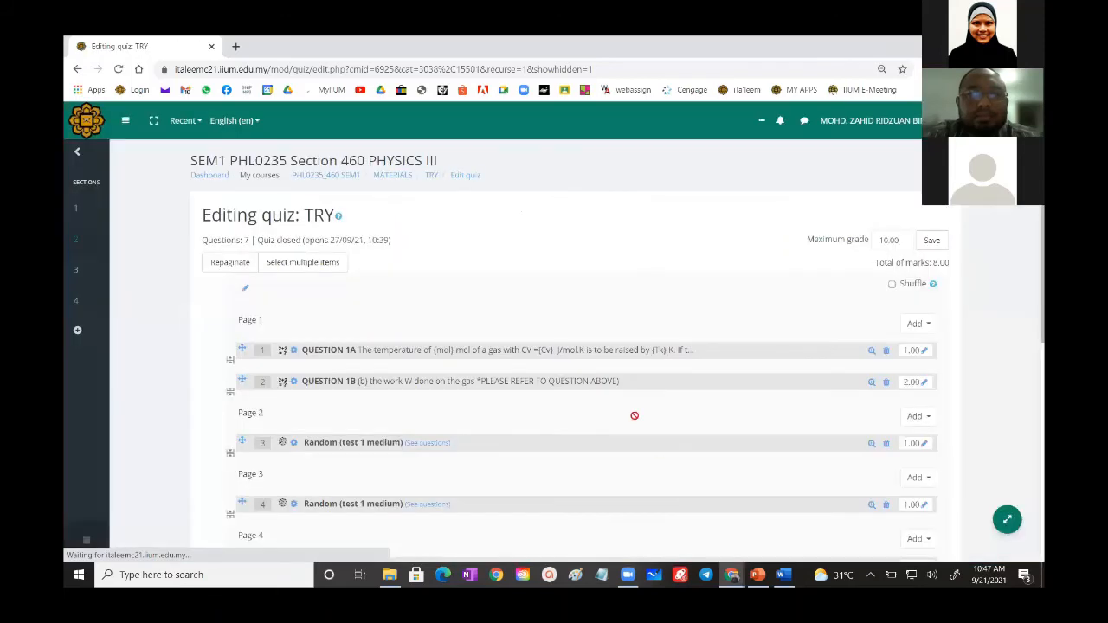
- Examine the quiz's question list, including its page layout, the random questions and the marks per question
{"action": "scroll", "coordinate": [610, 389], "scroll_direction": "down", "scroll_amount": 1}
{"action": "scroll", "coordinate": [609, 389], "scroll_direction": "down", "scroll_amount": 2}
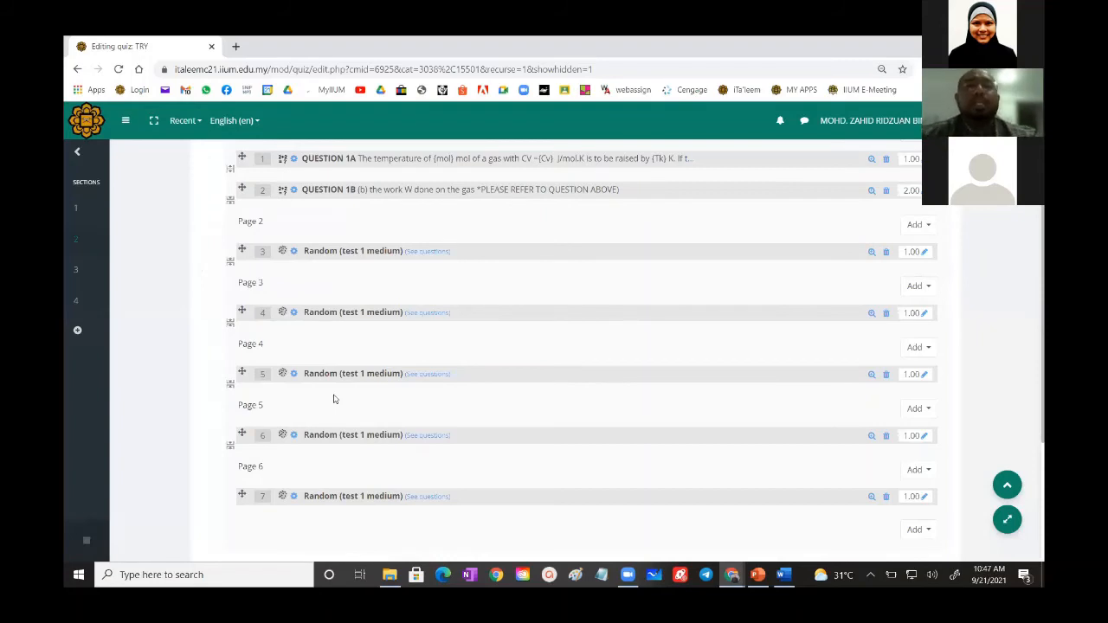
{"action": "scroll", "coordinate": [502, 341], "scroll_direction": "down", "scroll_amount": 4}
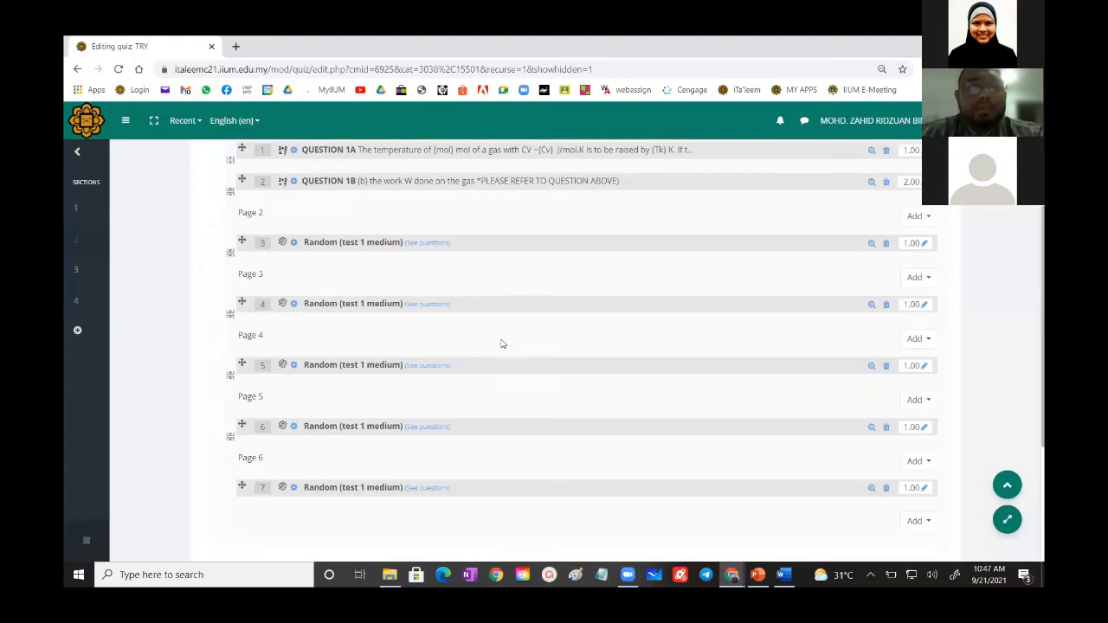
{"action": "scroll", "coordinate": [482, 341], "scroll_direction": "up", "scroll_amount": 4}
{"action": "scroll", "coordinate": [483, 341], "scroll_direction": "up", "scroll_amount": 2}
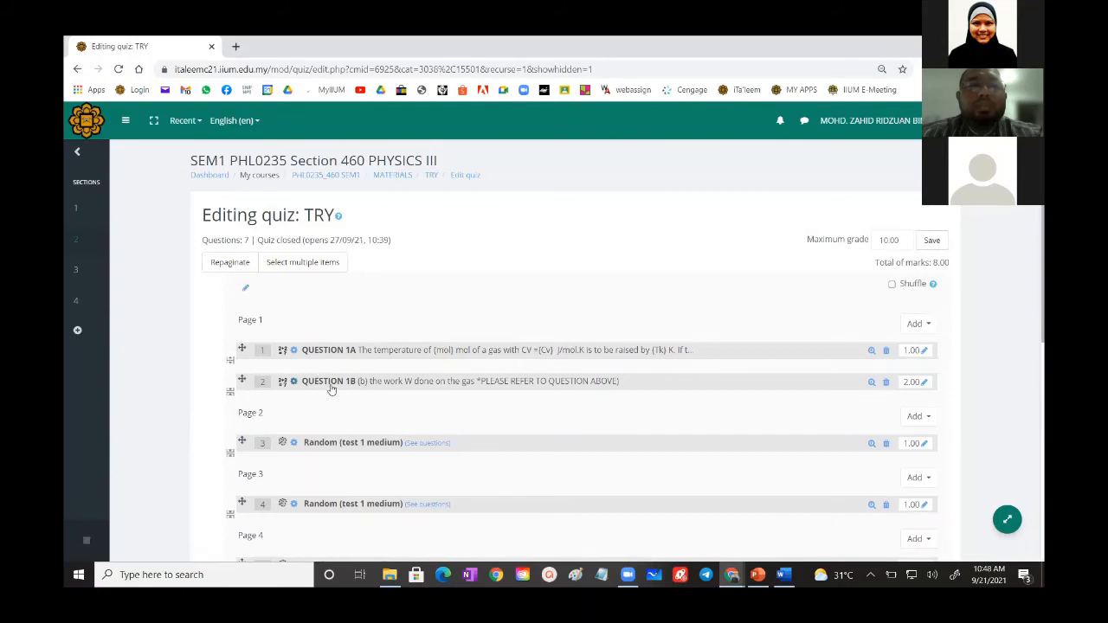
{"action": "scroll", "coordinate": [340, 379], "scroll_direction": "down", "scroll_amount": 2}
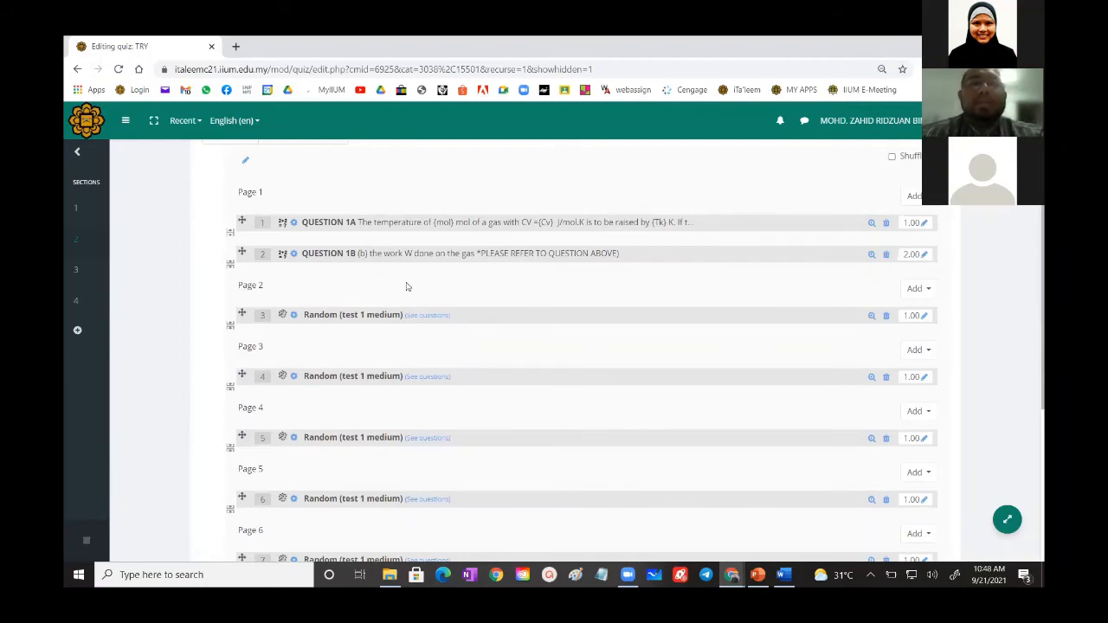
{"action": "scroll", "coordinate": [402, 287], "scroll_direction": "down", "scroll_amount": 3}
{"action": "scroll", "coordinate": [401, 286], "scroll_direction": "up", "scroll_amount": 5}
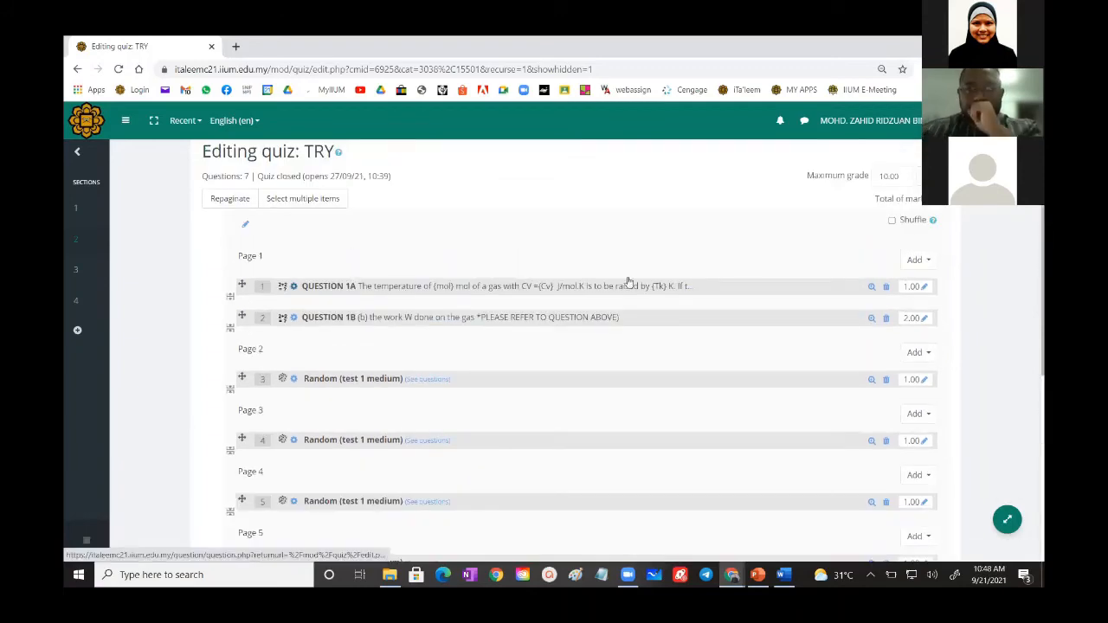
{"action": "scroll", "coordinate": [516, 288], "scroll_direction": "up", "scroll_amount": 1}
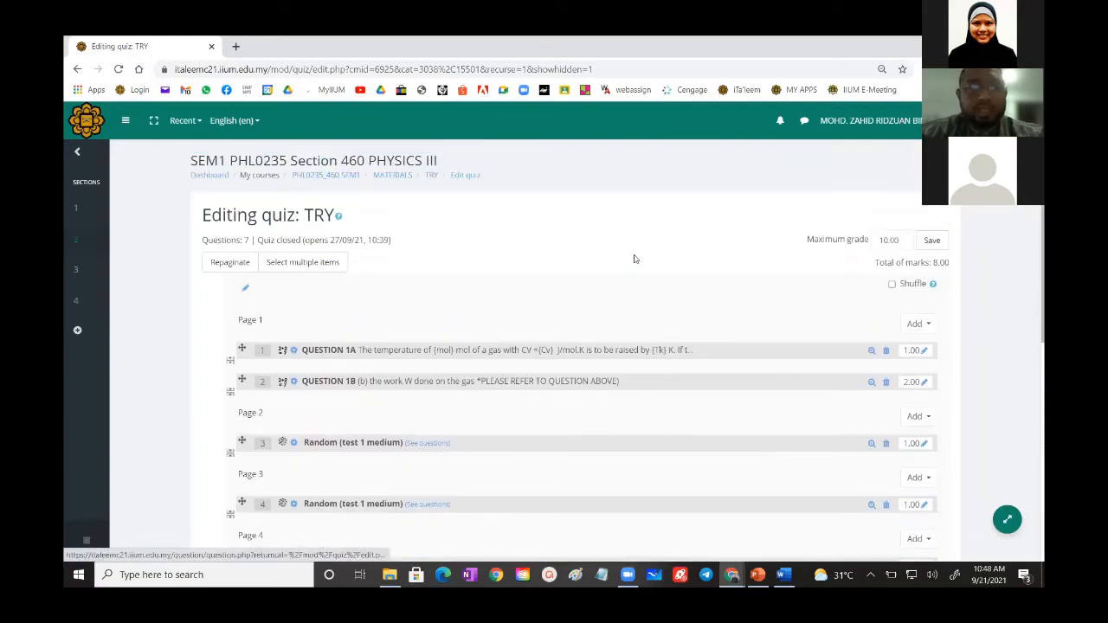
- Save the TRY quiz's maximum grade of 10.00
{"action": "left_click", "coordinate": [932, 243]}
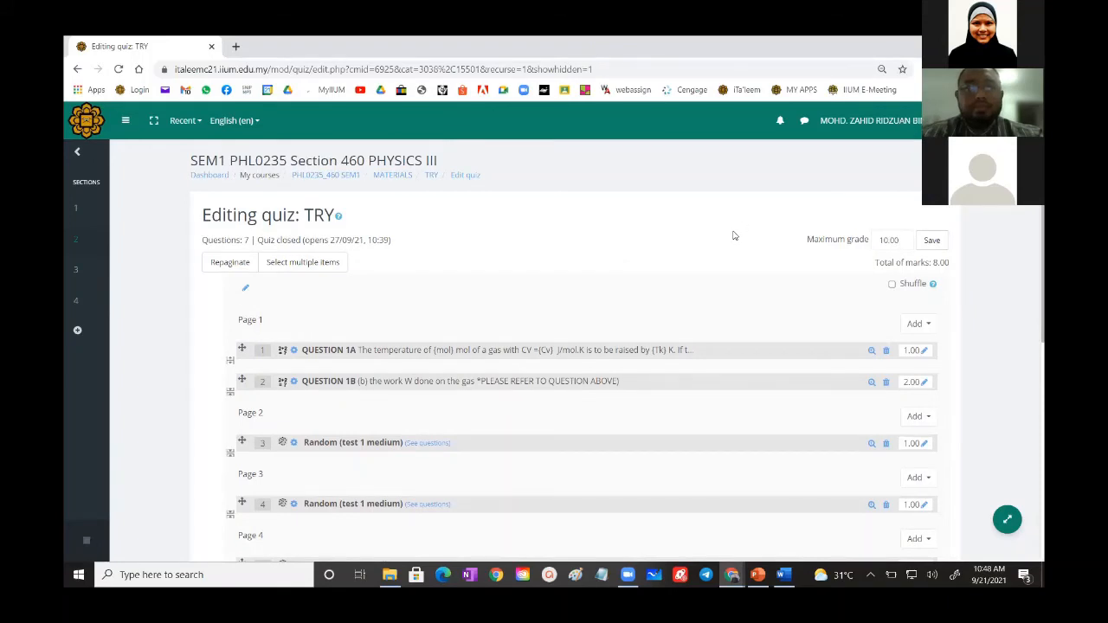
{"action": "scroll", "coordinate": [732, 235], "scroll_direction": "down", "scroll_amount": 6}
{"action": "scroll", "coordinate": [732, 235], "scroll_direction": "up", "scroll_amount": 6}
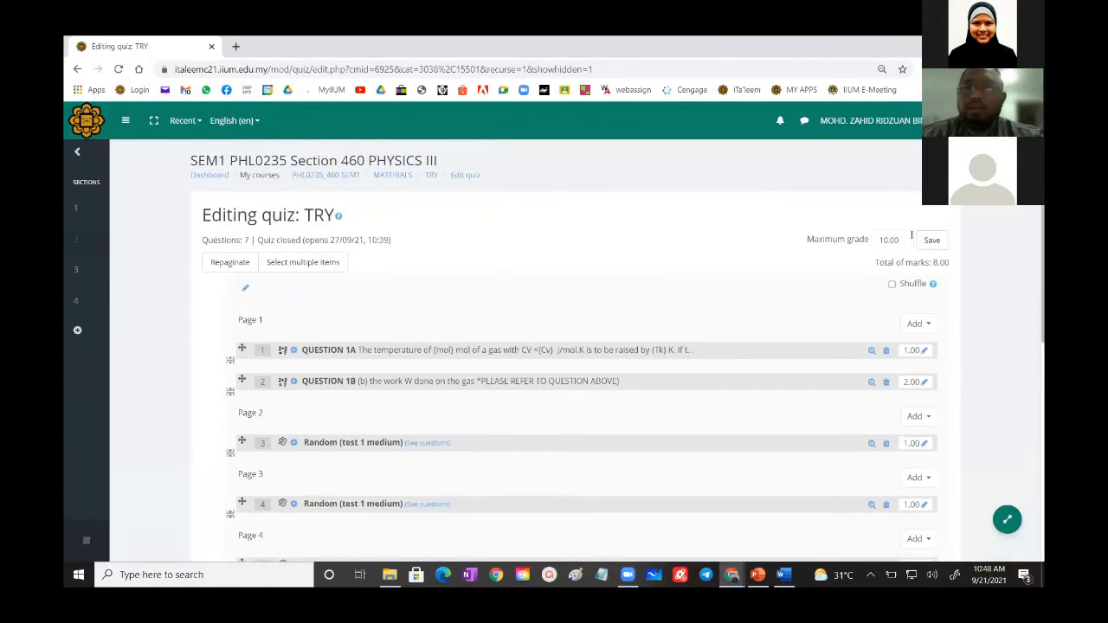
{"action": "left_click", "coordinate": [932, 243]}
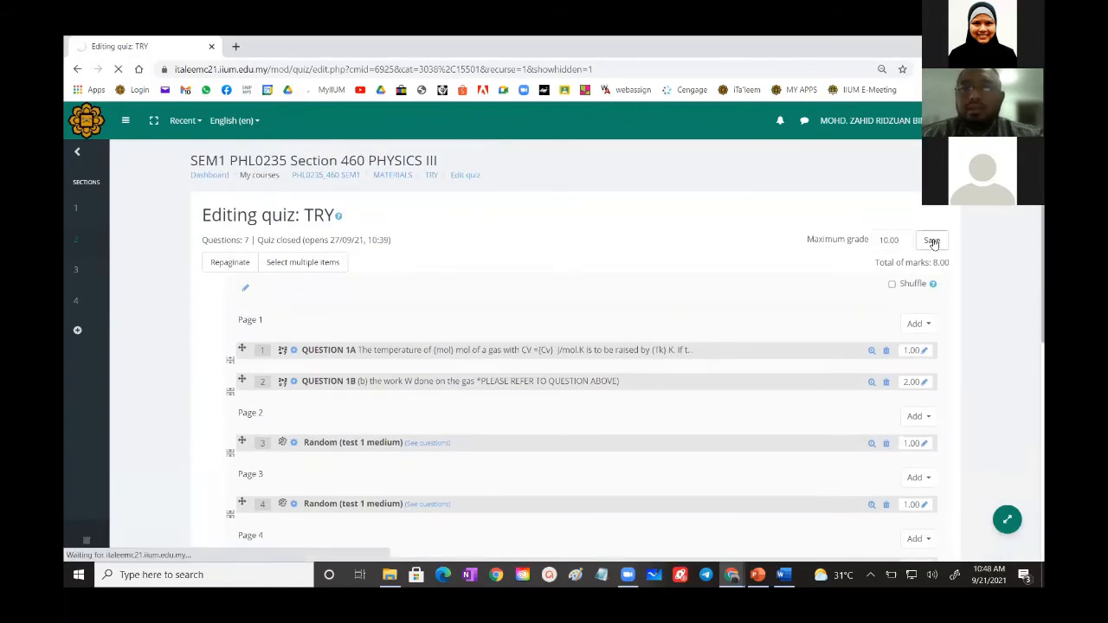
- Preview the TRY quiz, examining parts (a) and (b) with the note referring to the question above, and continue to the second page
{"action": "left_click", "coordinate": [431, 176]}
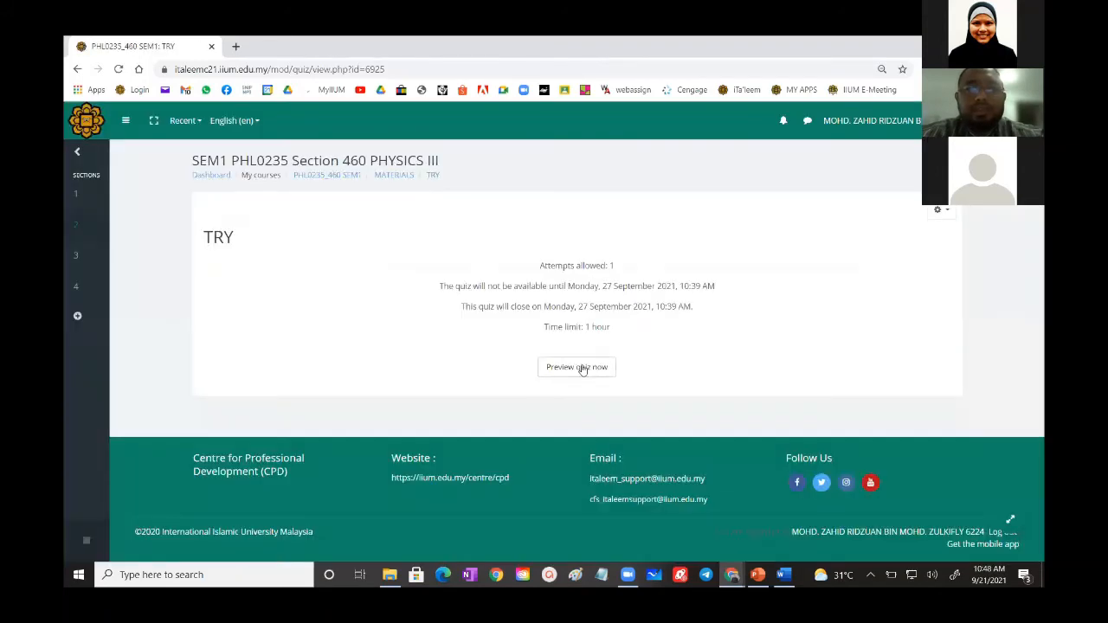
{"action": "left_click", "coordinate": [582, 369]}
{"action": "left_click", "coordinate": [512, 401]}
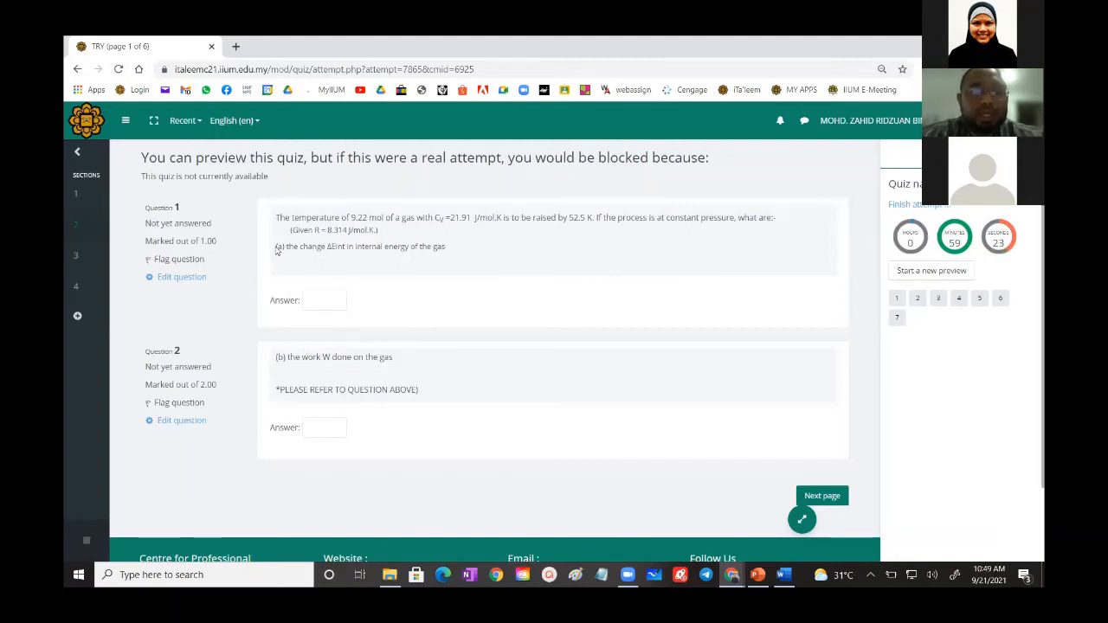
{"action": "left_click_drag", "start_coordinate": [277, 250], "coordinate": [285, 246]}
{"action": "left_click_drag", "start_coordinate": [276, 358], "coordinate": [285, 357]}
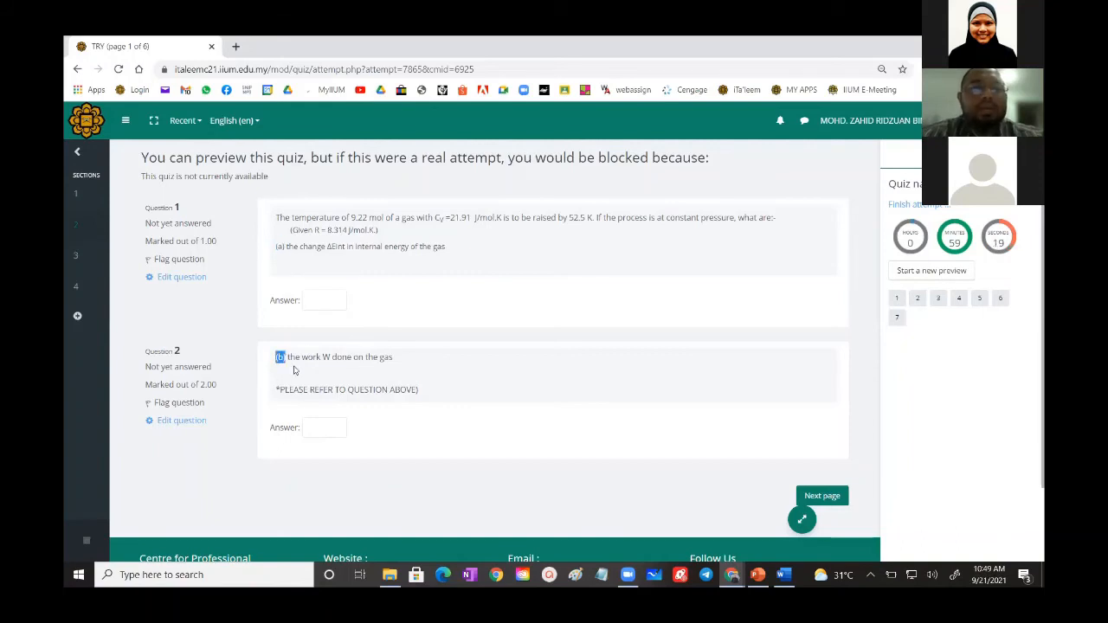
{"action": "left_click", "coordinate": [381, 311]}
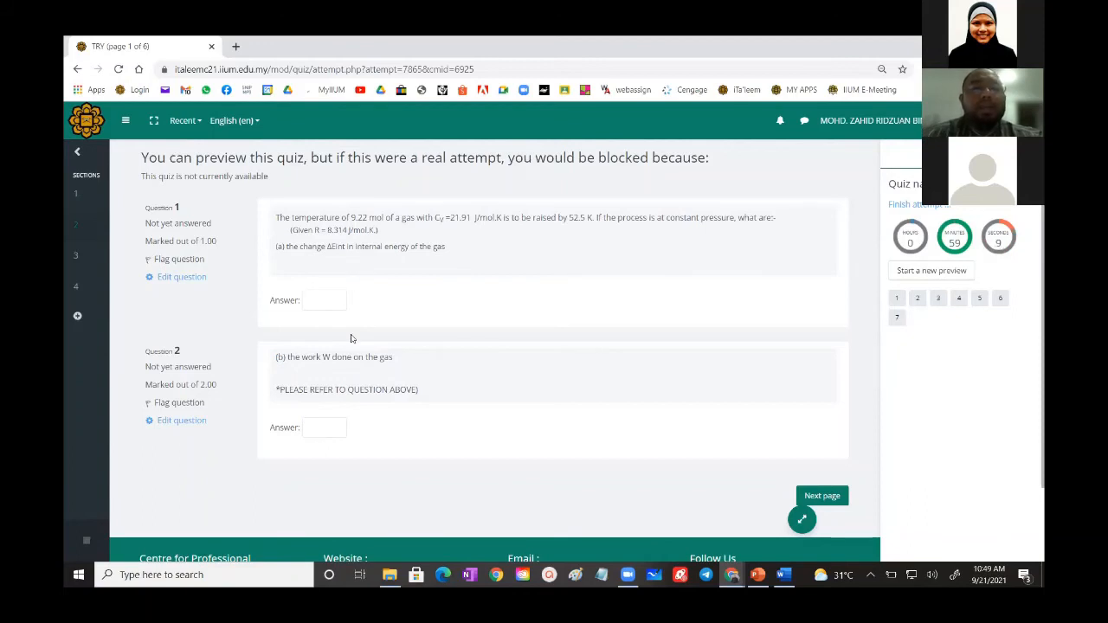
{"action": "triple_click", "coordinate": [322, 391]}
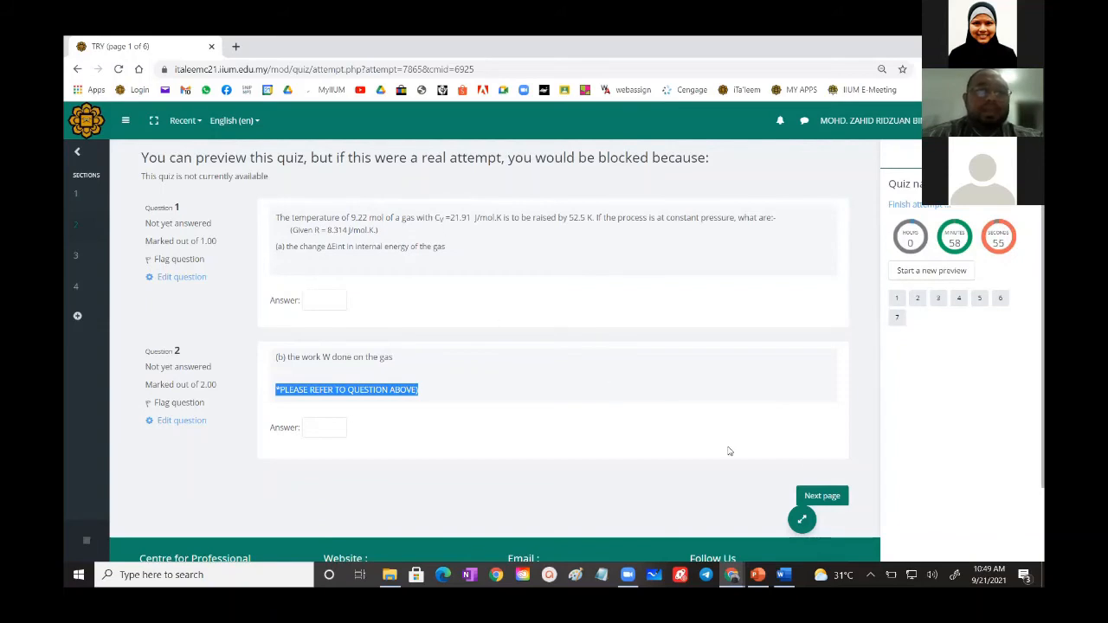
{"action": "left_click", "coordinate": [834, 496]}
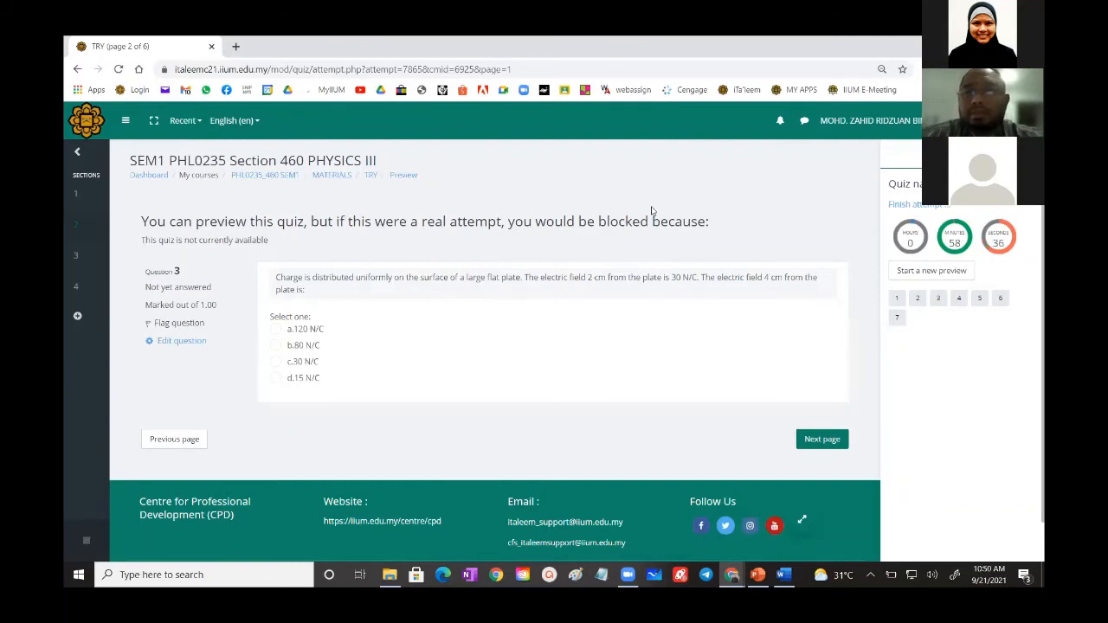
- Return to the course's MATERIALS section, open the course question bank and bring up the sample question document in Word
{"action": "left_click", "coordinate": [336, 177]}
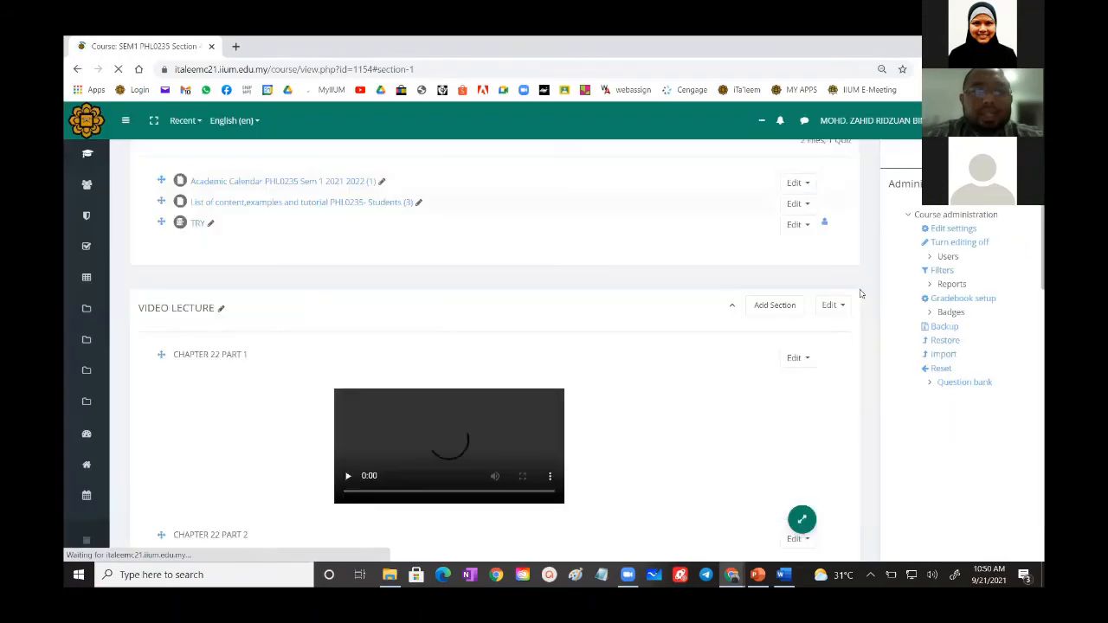
{"action": "left_click", "coordinate": [963, 384]}
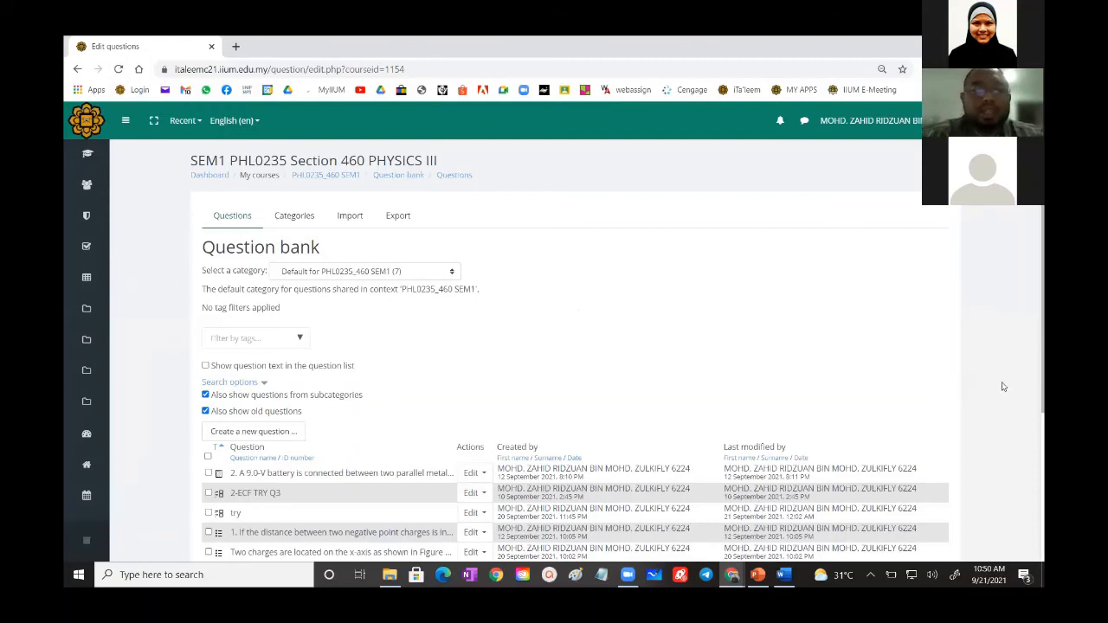
{"action": "left_click", "coordinate": [785, 575]}
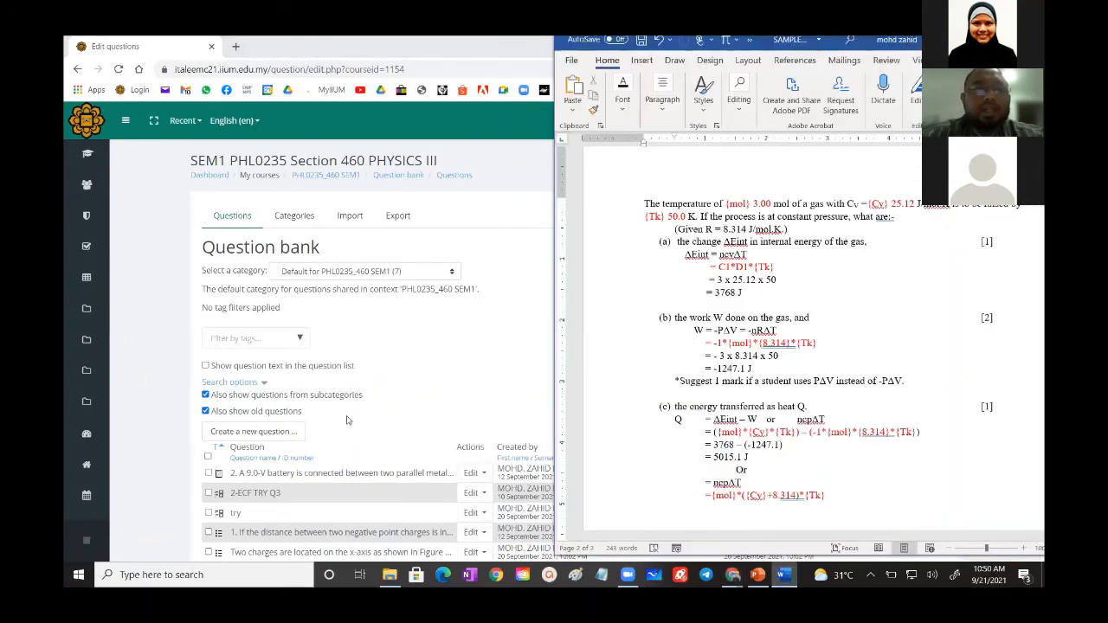
{"action": "left_click", "coordinate": [277, 432]}
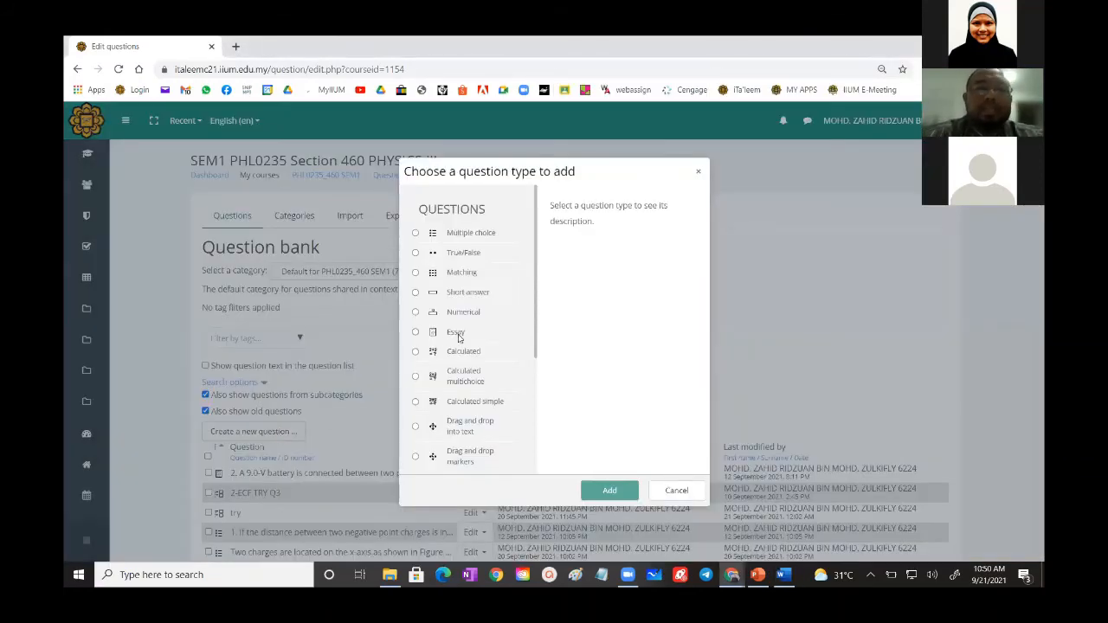
{"action": "scroll", "coordinate": [459, 338], "scroll_direction": "down", "scroll_amount": 3}
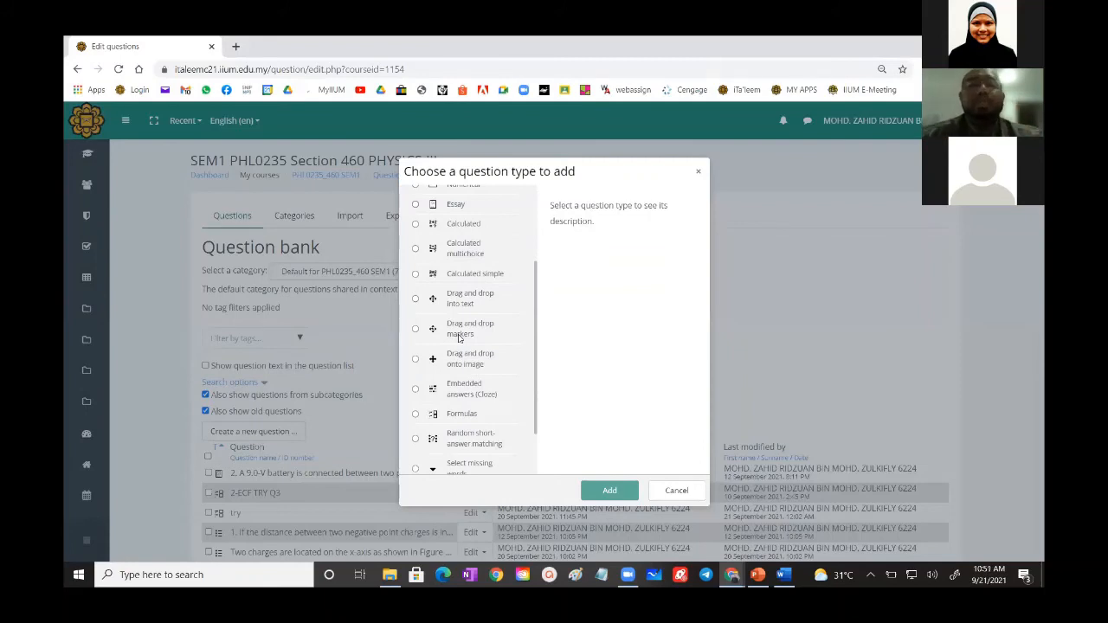
{"action": "scroll", "coordinate": [458, 338], "scroll_direction": "down", "scroll_amount": 2}
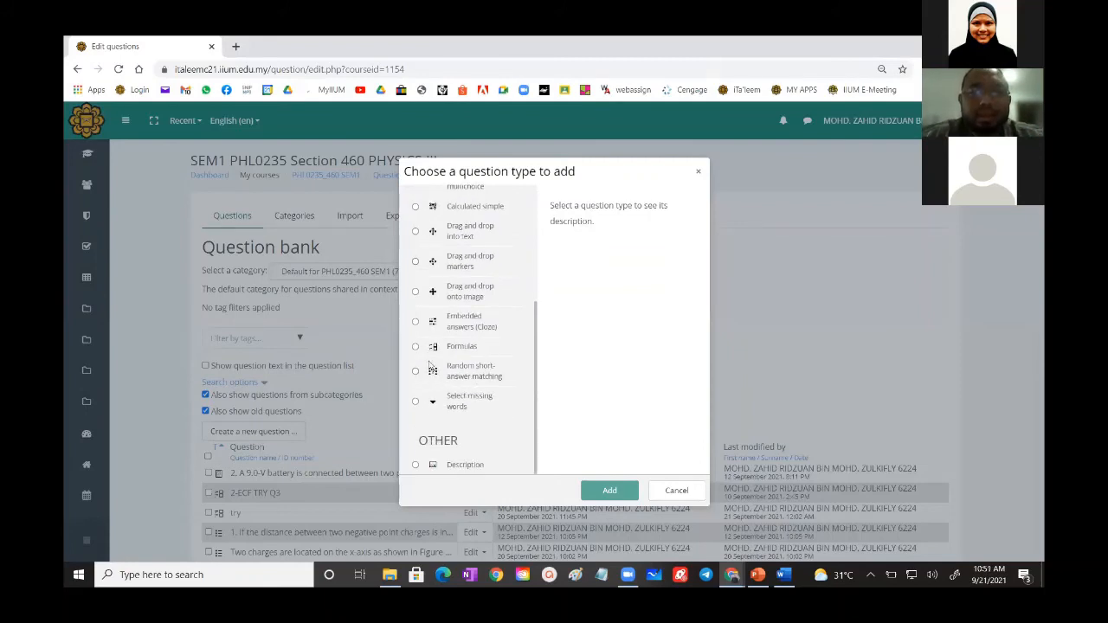
{"action": "left_click", "coordinate": [415, 347]}
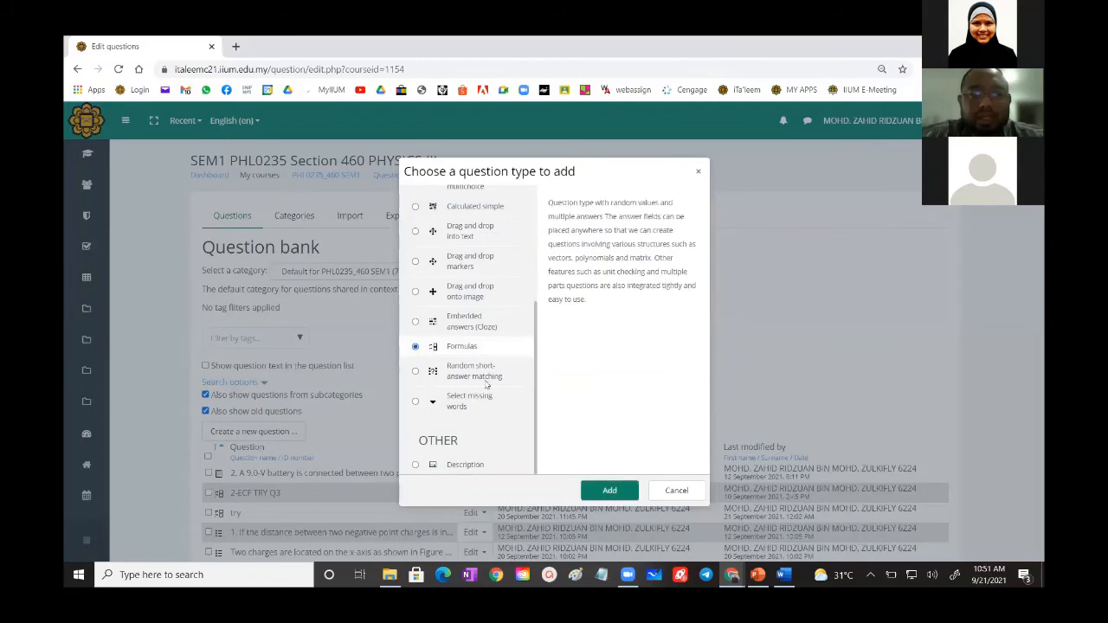
{"action": "left_click", "coordinate": [596, 489]}
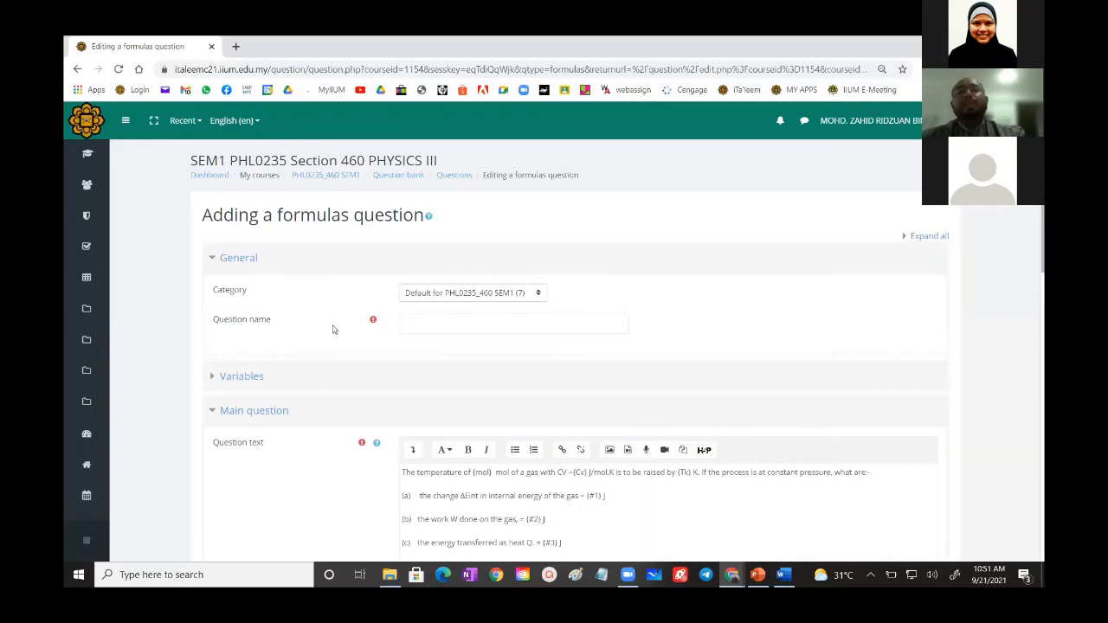
{"action": "scroll", "coordinate": [389, 349], "scroll_direction": "down", "scroll_amount": 3}
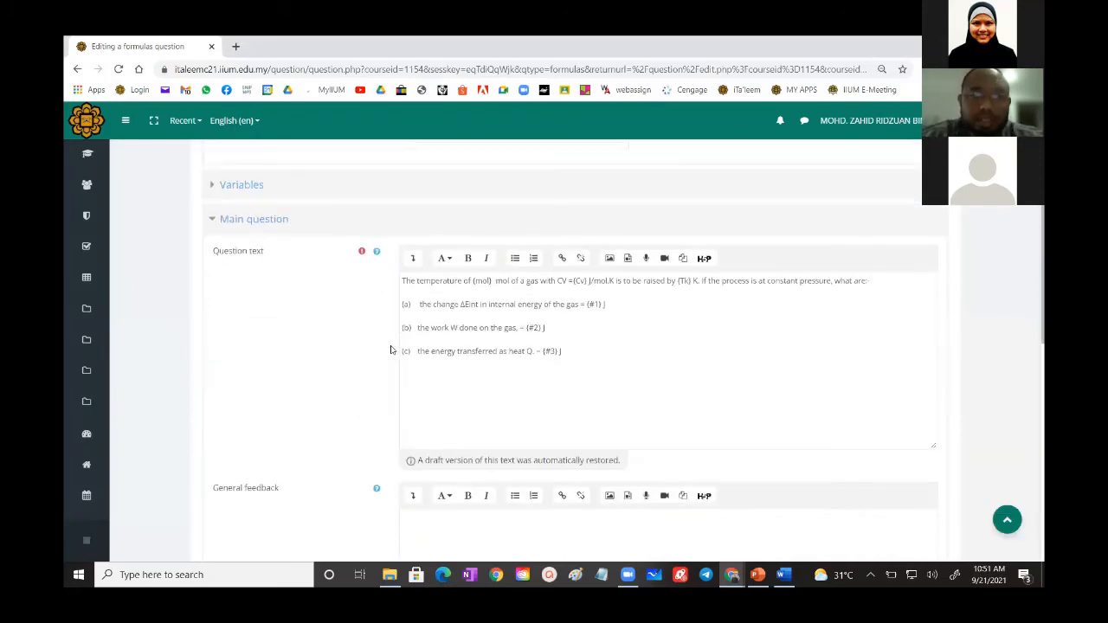
{"action": "scroll", "coordinate": [390, 349], "scroll_direction": "down", "scroll_amount": 3}
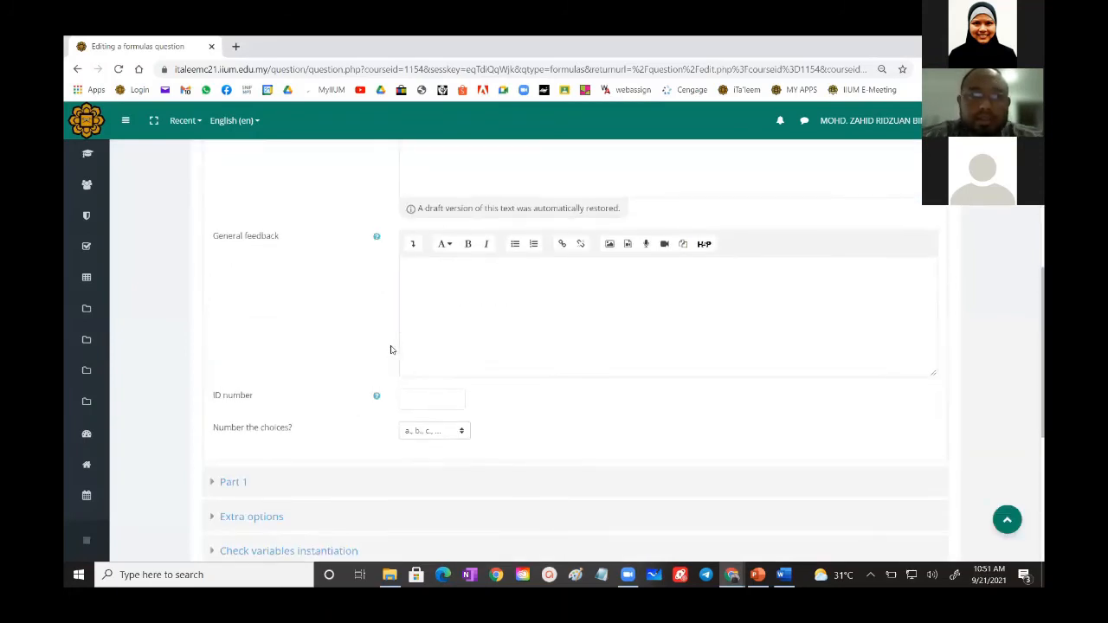
{"action": "scroll", "coordinate": [390, 350], "scroll_direction": "up", "scroll_amount": 8}
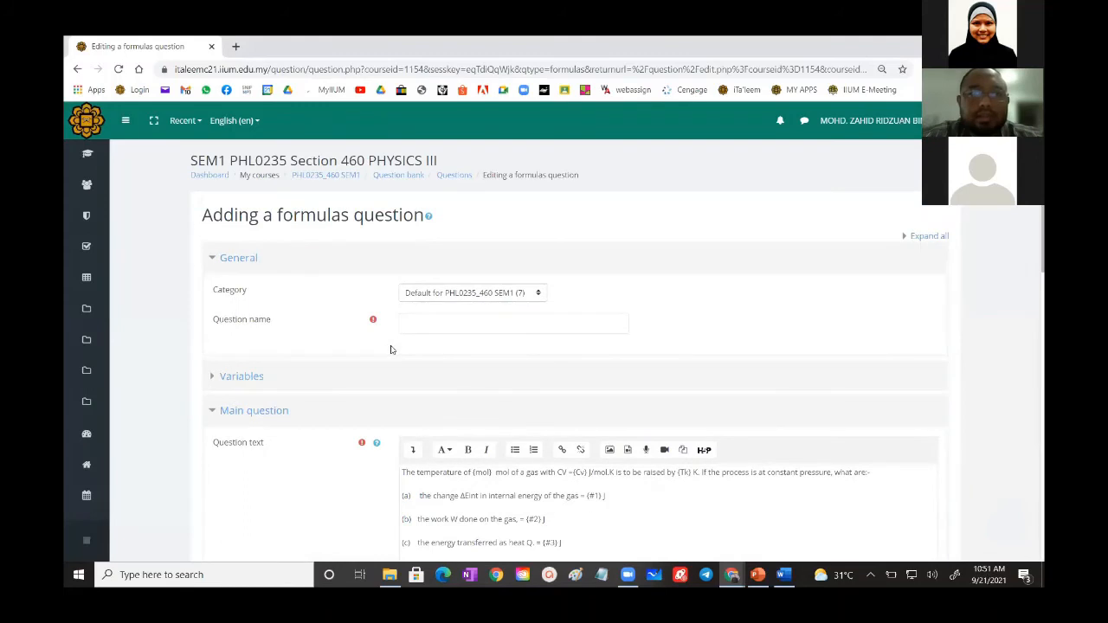
{"action": "scroll", "coordinate": [390, 349], "scroll_direction": "down", "scroll_amount": 10}
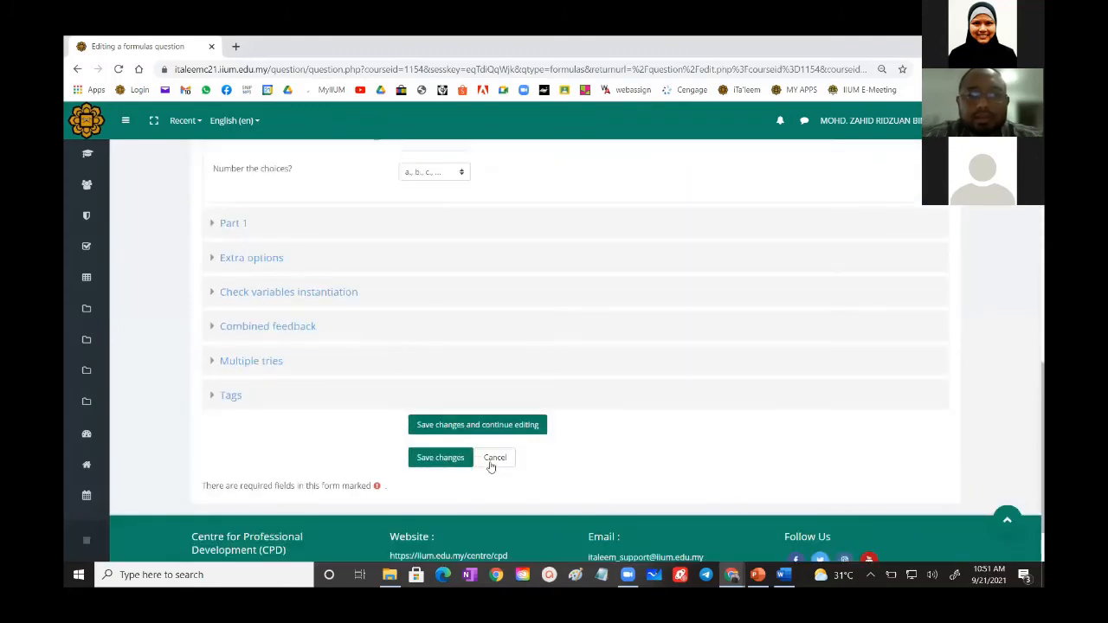
{"action": "left_click", "coordinate": [490, 465]}
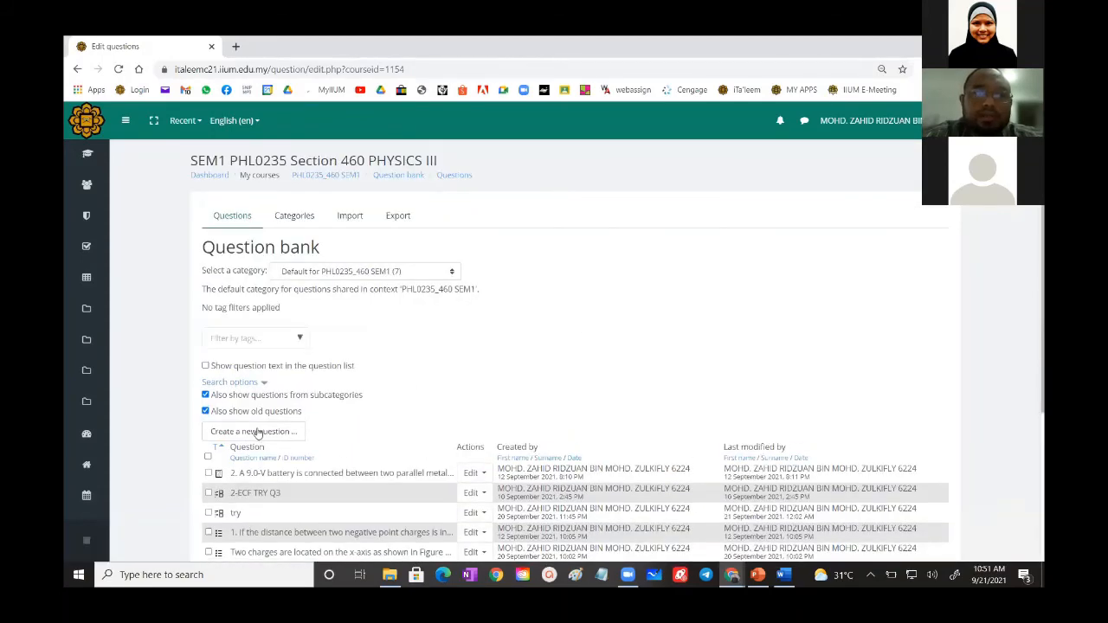
- Create a new question of the Formulas type in the course question bank
{"action": "left_click", "coordinate": [256, 432]}
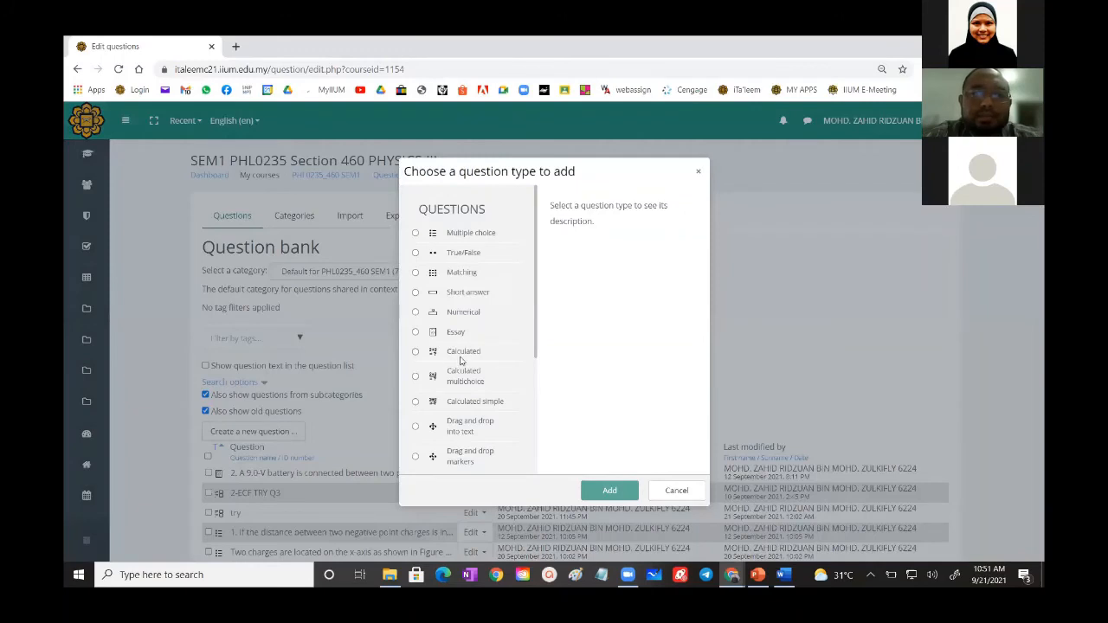
{"action": "scroll", "coordinate": [460, 360], "scroll_direction": "down", "scroll_amount": 5}
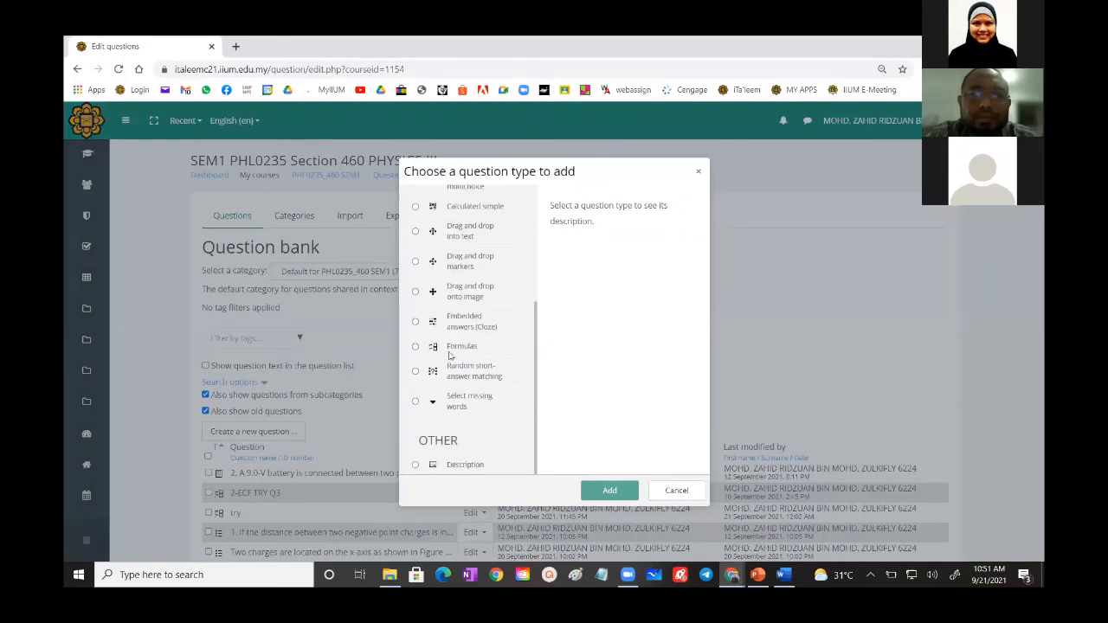
{"action": "scroll", "coordinate": [449, 355], "scroll_direction": "up", "scroll_amount": 1}
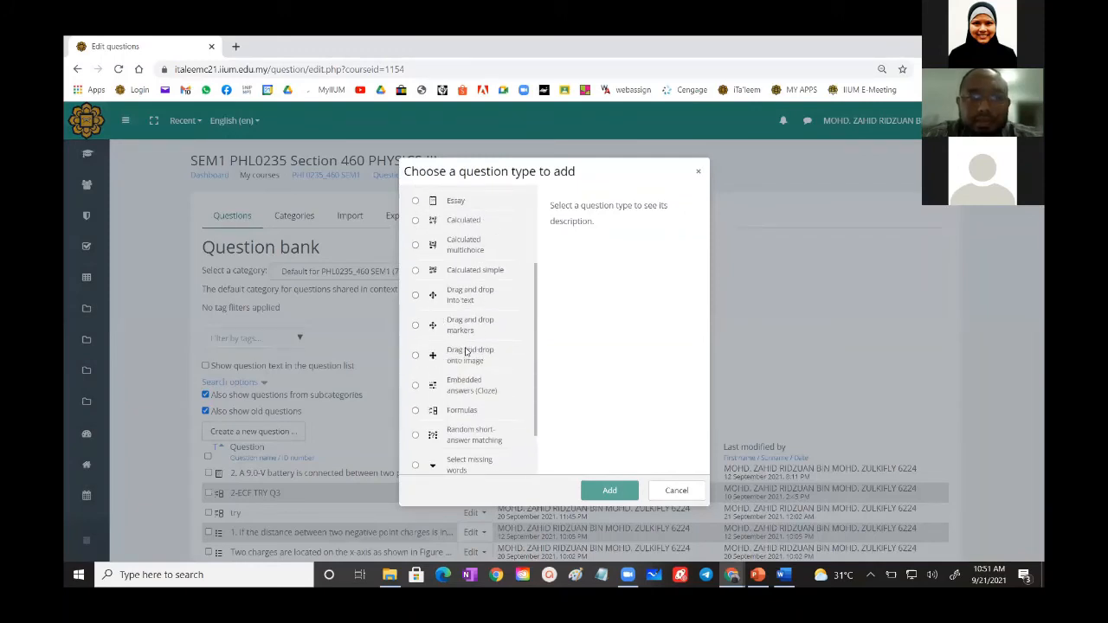
{"action": "left_click", "coordinate": [417, 410]}
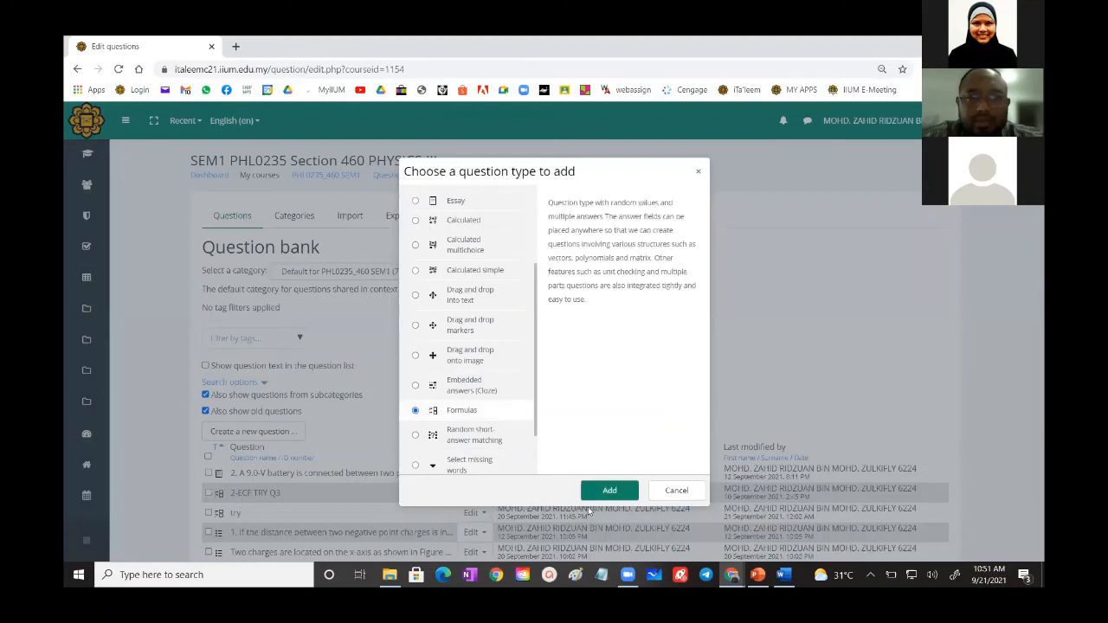
{"action": "left_click", "coordinate": [592, 490]}
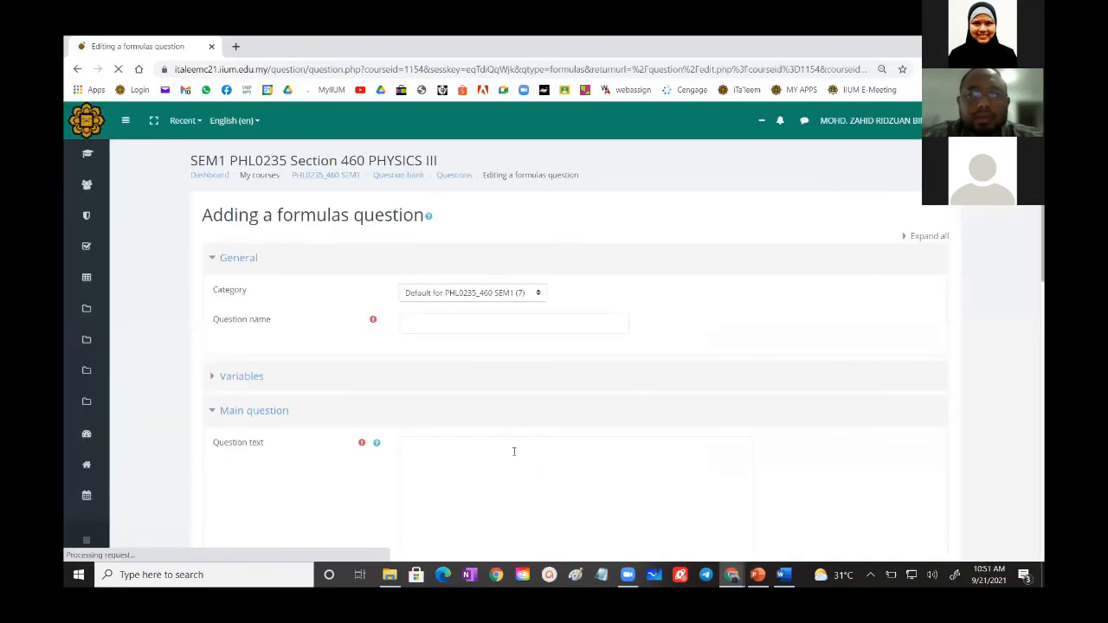
{"action": "scroll", "coordinate": [514, 452], "scroll_direction": "down", "scroll_amount": 15}
{"action": "scroll", "coordinate": [514, 452], "scroll_direction": "up", "scroll_amount": 15}
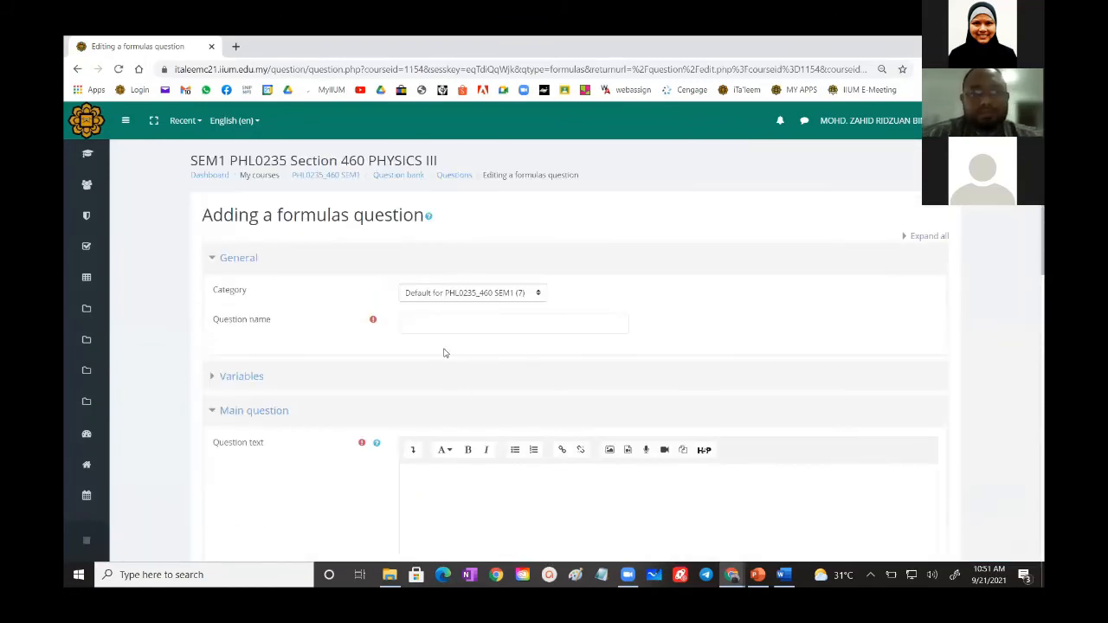
{"action": "scroll", "coordinate": [445, 351], "scroll_direction": "down", "scroll_amount": 2}
{"action": "scroll", "coordinate": [445, 352], "scroll_direction": "up", "scroll_amount": 1}
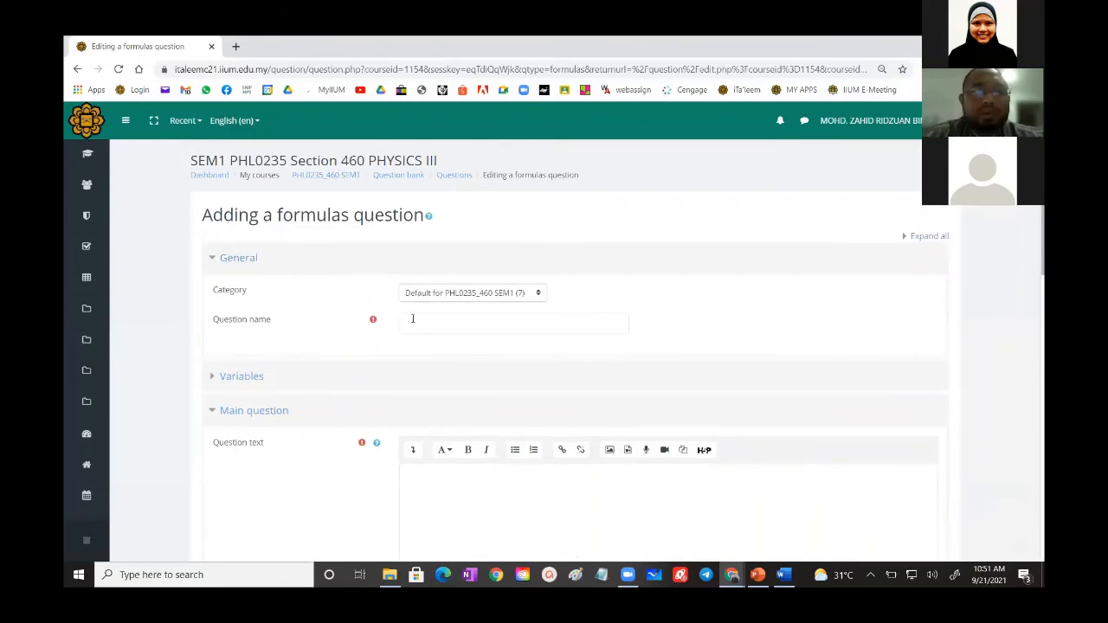
- Expand the Variables section and examine the random and global variables, question text and general feedback fields
{"action": "scroll", "coordinate": [430, 321], "scroll_direction": "down", "scroll_amount": 1}
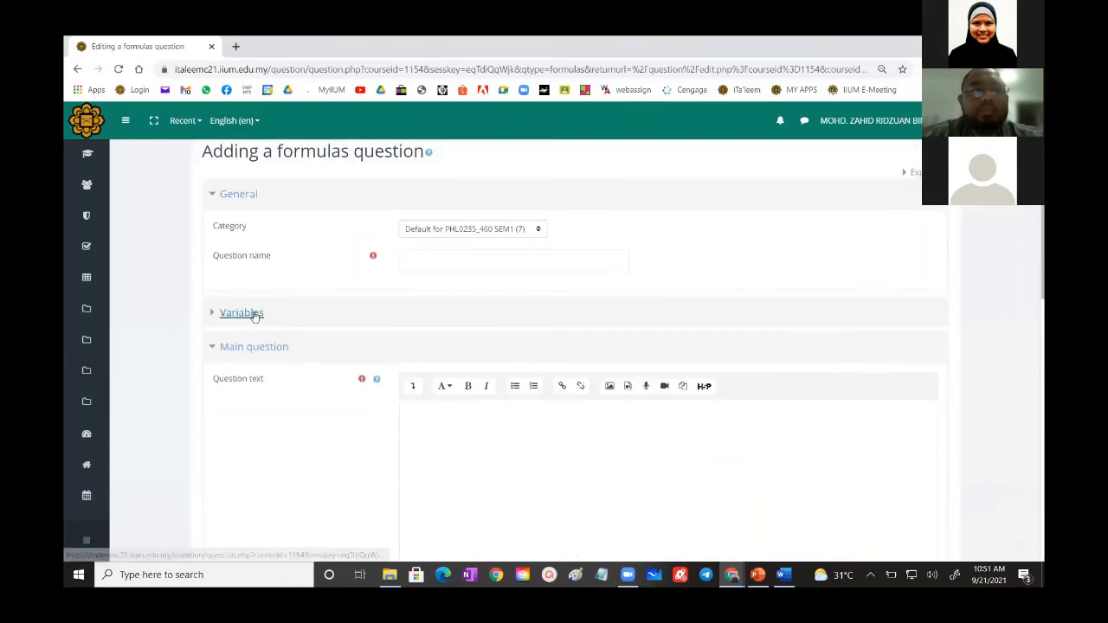
{"action": "left_click", "coordinate": [259, 315]}
{"action": "scroll", "coordinate": [442, 373], "scroll_direction": "down", "scroll_amount": 1}
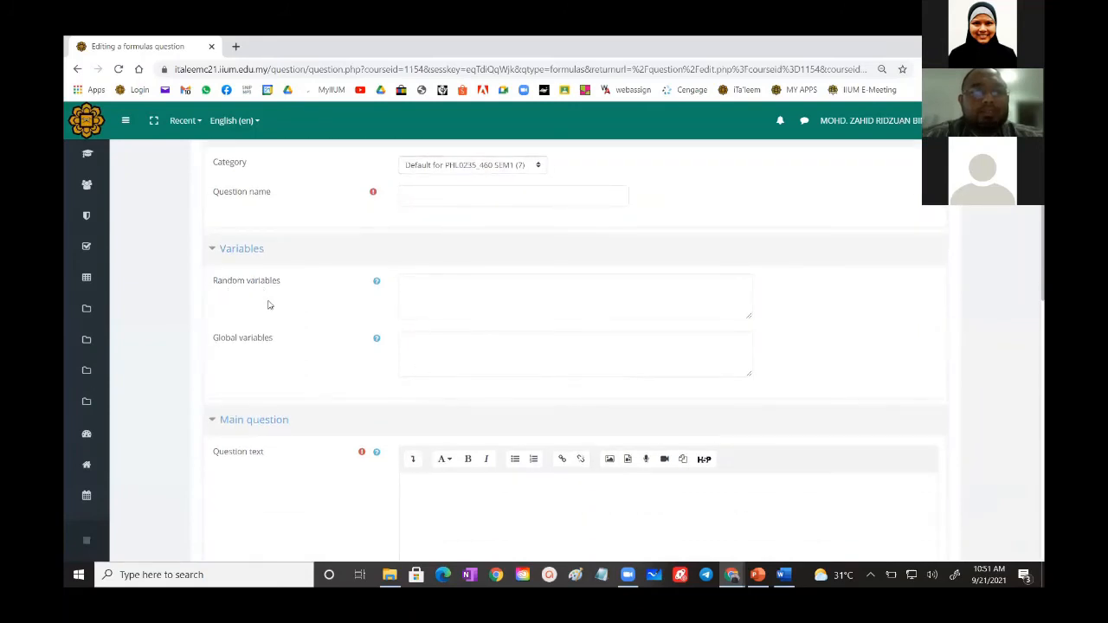
{"action": "scroll", "coordinate": [260, 350], "scroll_direction": "down", "scroll_amount": 1}
{"action": "scroll", "coordinate": [260, 351], "scroll_direction": "down", "scroll_amount": 2}
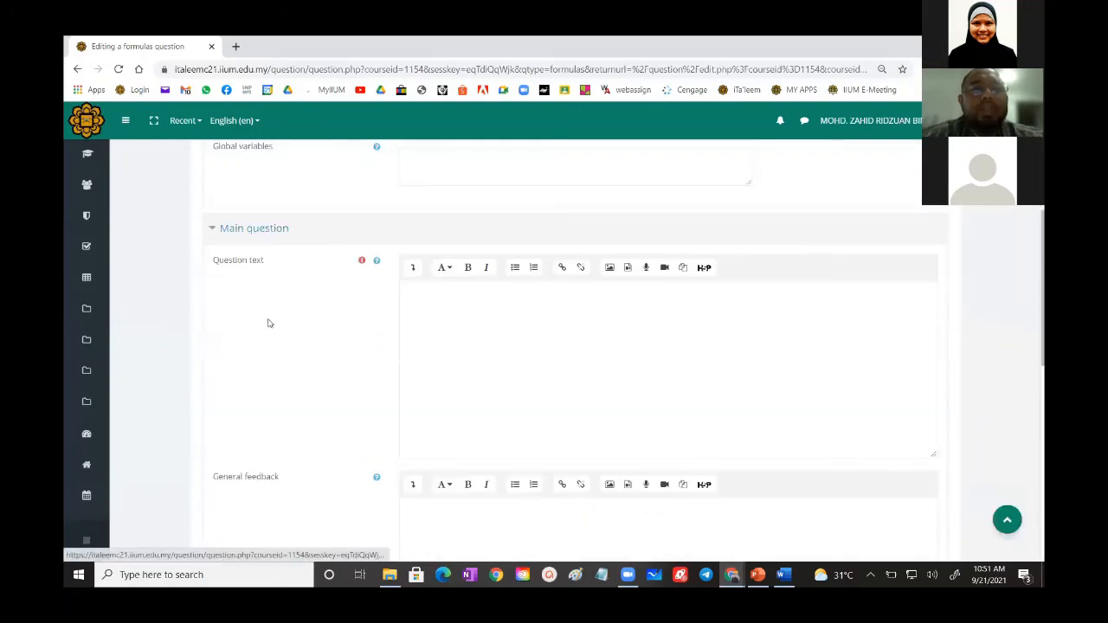
{"action": "scroll", "coordinate": [466, 360], "scroll_direction": "down", "scroll_amount": 4}
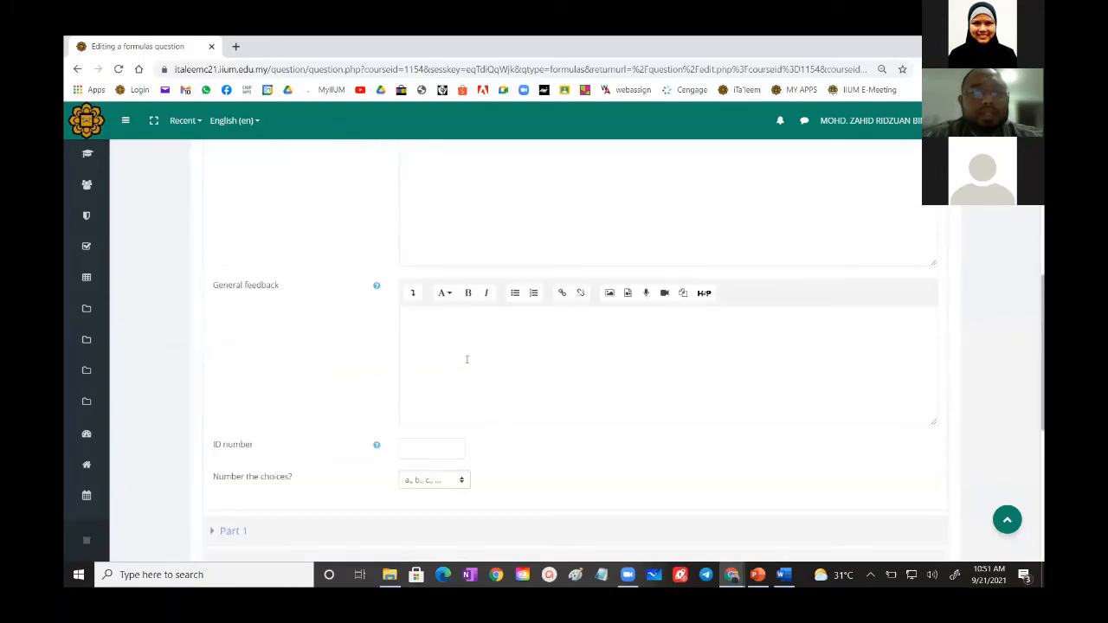
- Expand Part 1 and examine its mark, answer type, answer, grading criterion and unit fields, along with the remaining form sections
{"action": "left_click", "coordinate": [232, 404]}
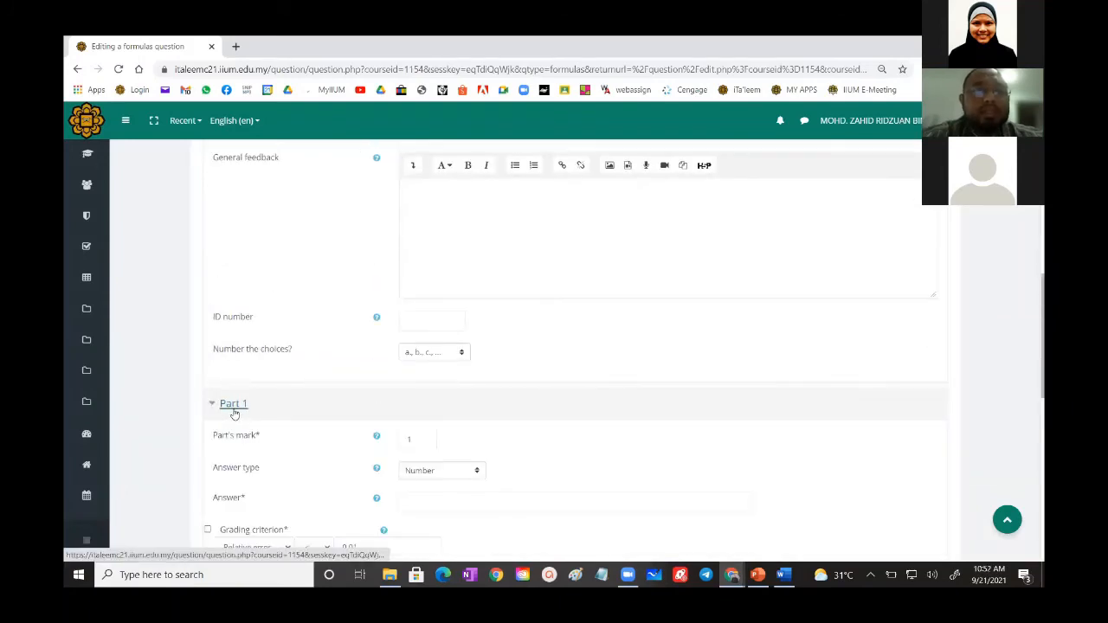
{"action": "scroll", "coordinate": [421, 425], "scroll_direction": "down", "scroll_amount": 2}
{"action": "scroll", "coordinate": [421, 425], "scroll_direction": "up", "scroll_amount": 2}
{"action": "scroll", "coordinate": [421, 425], "scroll_direction": "up", "scroll_amount": 4}
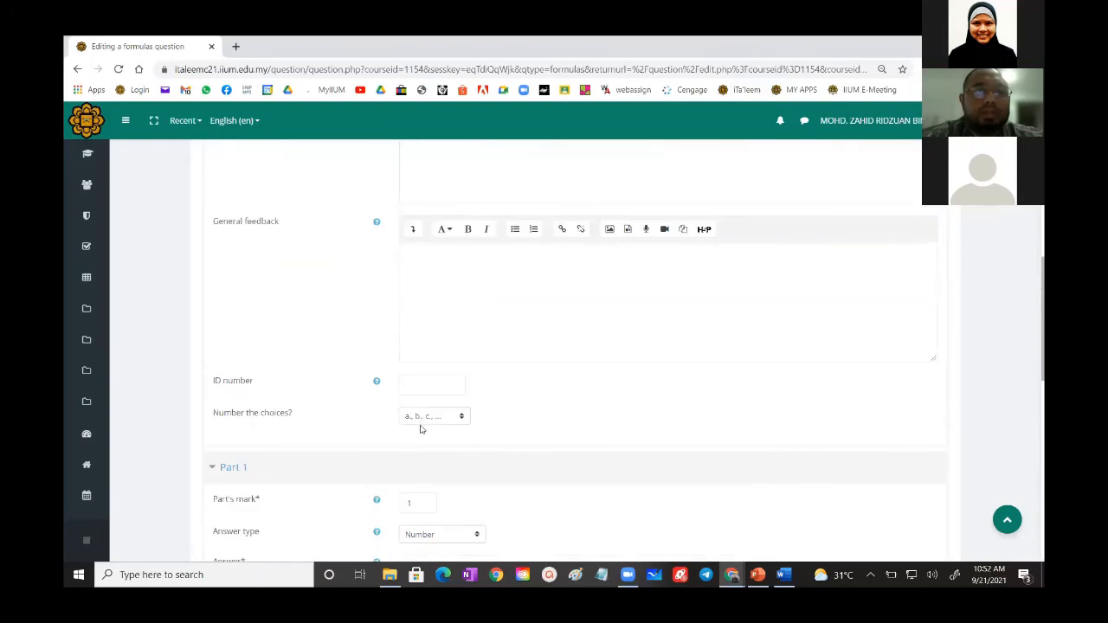
{"action": "scroll", "coordinate": [420, 328], "scroll_direction": "down", "scroll_amount": 1}
{"action": "scroll", "coordinate": [419, 380], "scroll_direction": "down", "scroll_amount": 8}
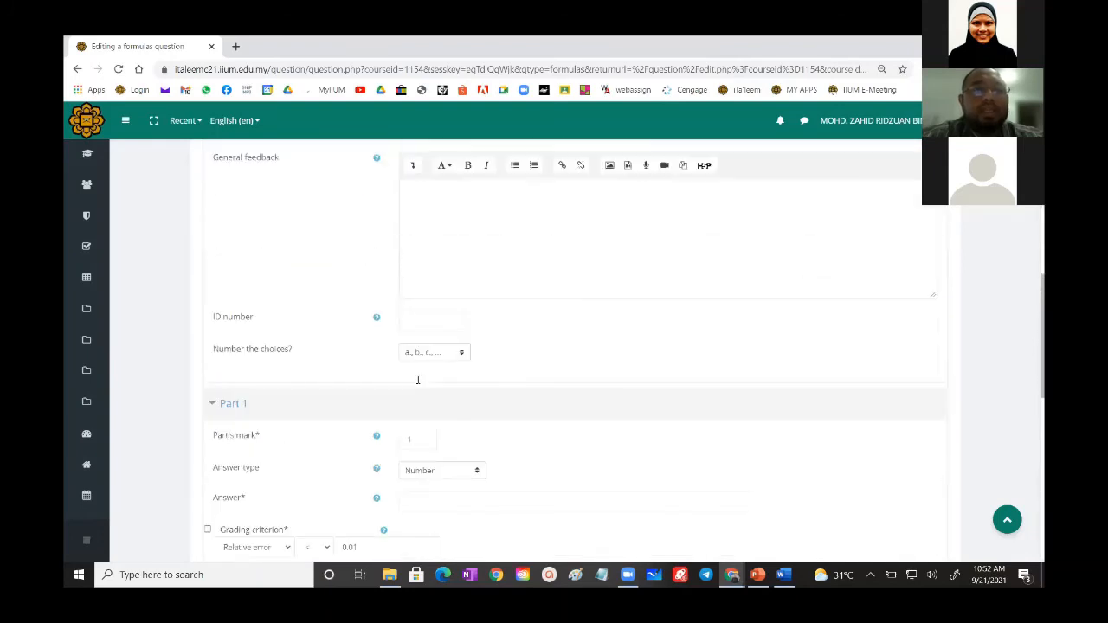
{"action": "scroll", "coordinate": [432, 387], "scroll_direction": "down", "scroll_amount": 3}
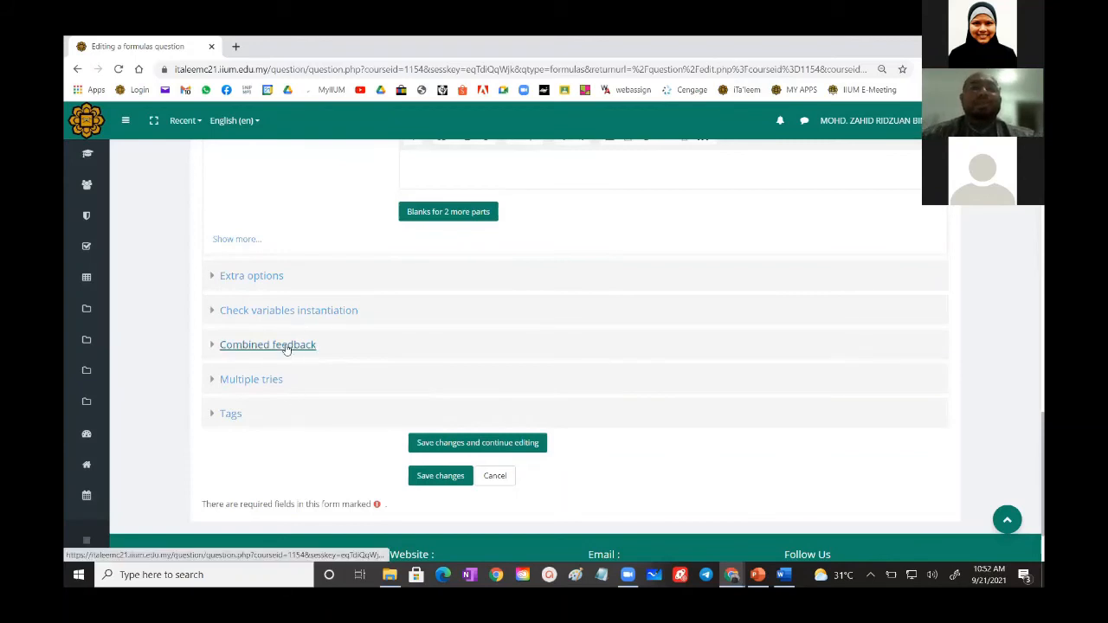
{"action": "scroll", "coordinate": [346, 354], "scroll_direction": "up", "scroll_amount": 5}
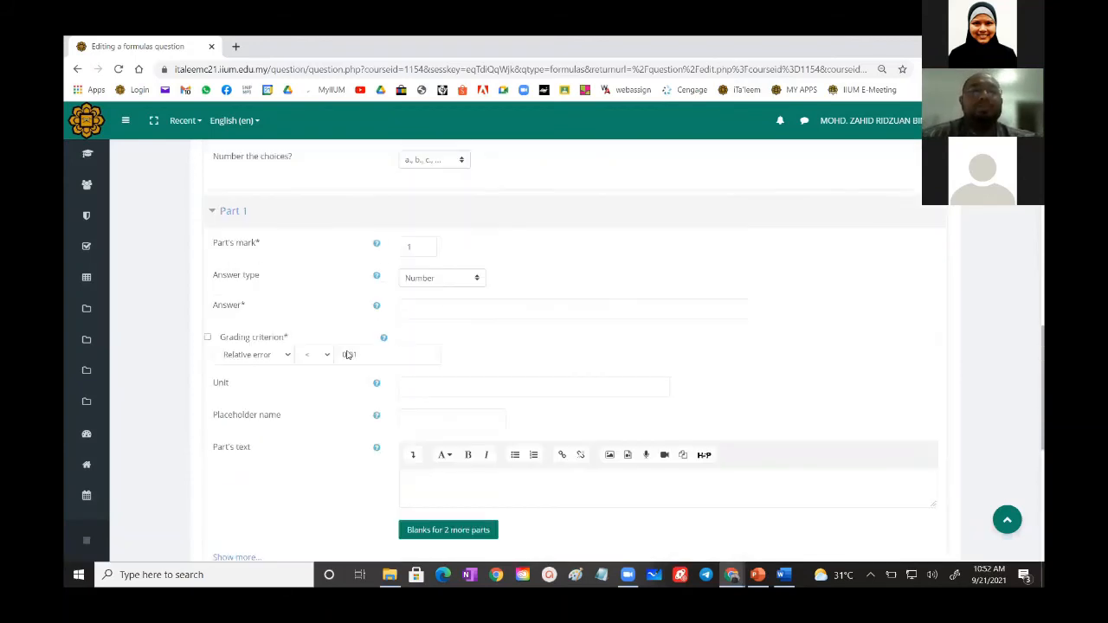
- Name the formulas question QUESTION
{"action": "scroll", "coordinate": [347, 354], "scroll_direction": "up", "scroll_amount": 10}
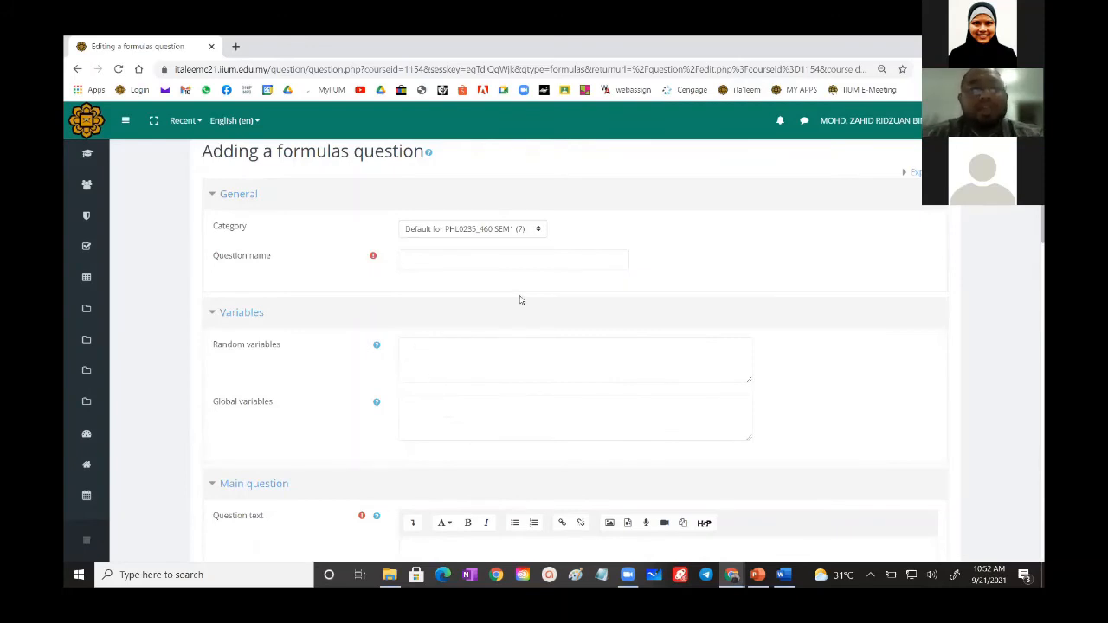
{"action": "left_click", "coordinate": [449, 258]}
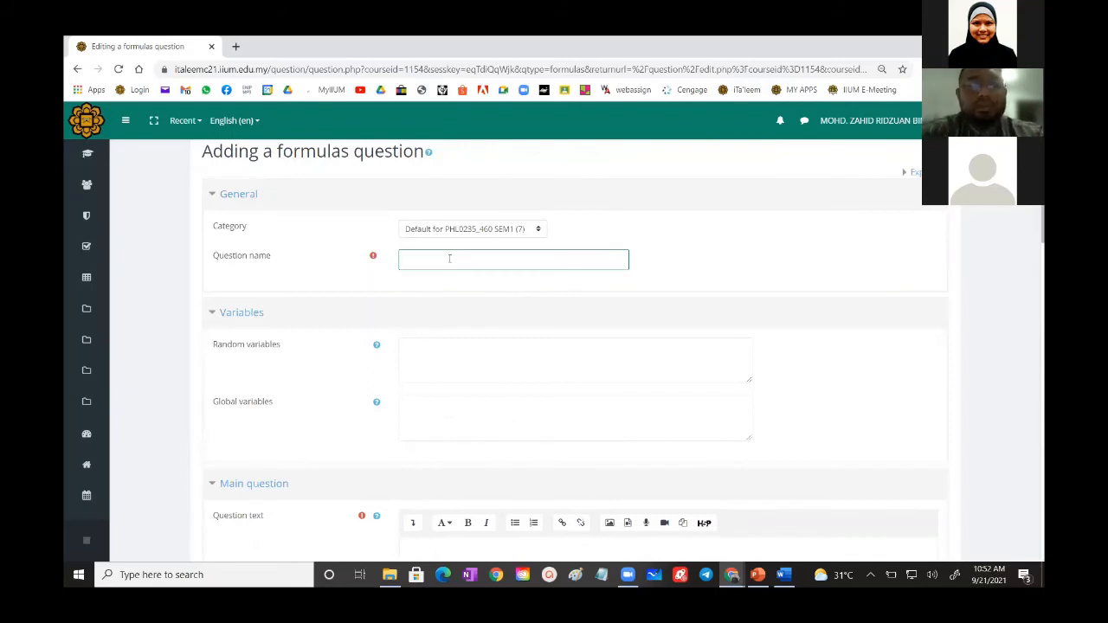
{"action": "type", "text": "QUESTION"}
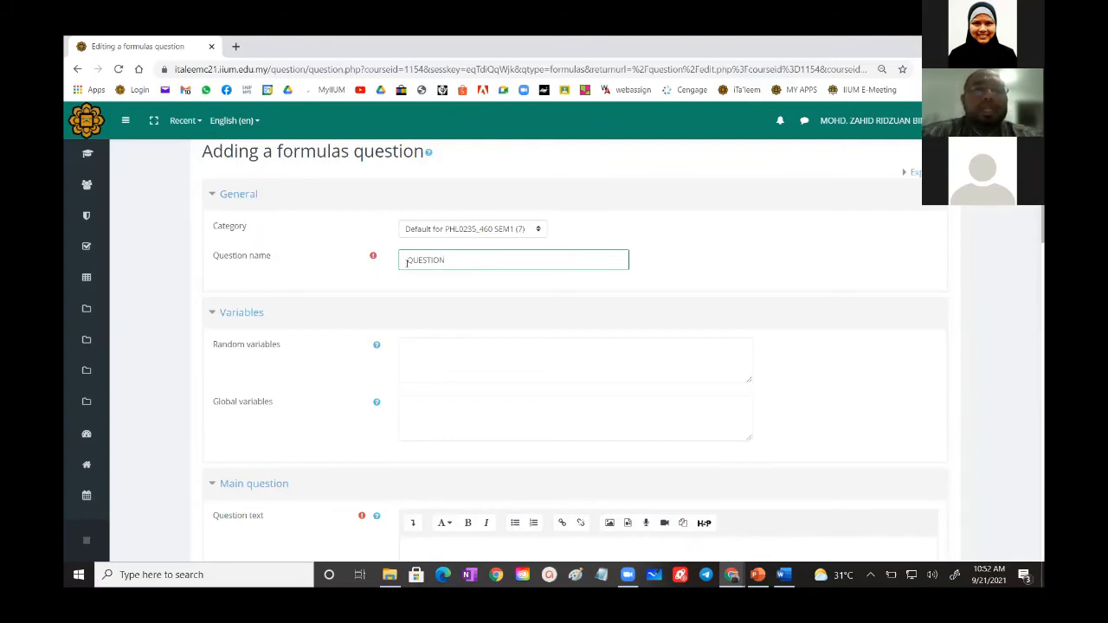
- Consult the Word sample and define the random variable mol={1:10:0.01}; in the question's Random variables field
{"action": "scroll", "coordinate": [407, 262], "scroll_direction": "down", "scroll_amount": 2}
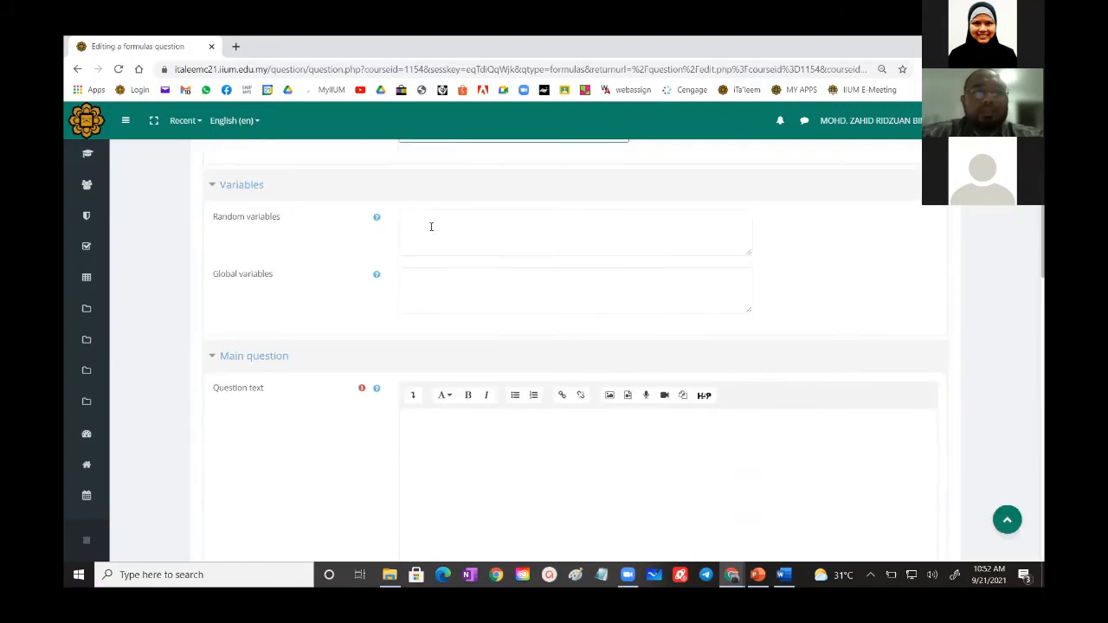
{"action": "left_click", "coordinate": [431, 227]}
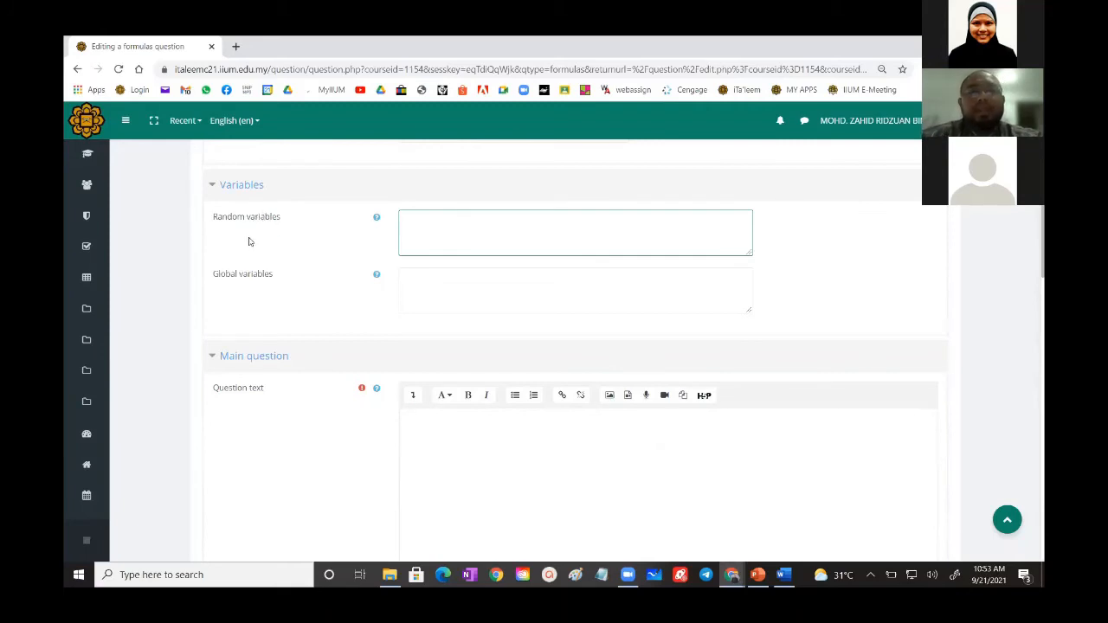
{"action": "left_click", "coordinate": [784, 586]}
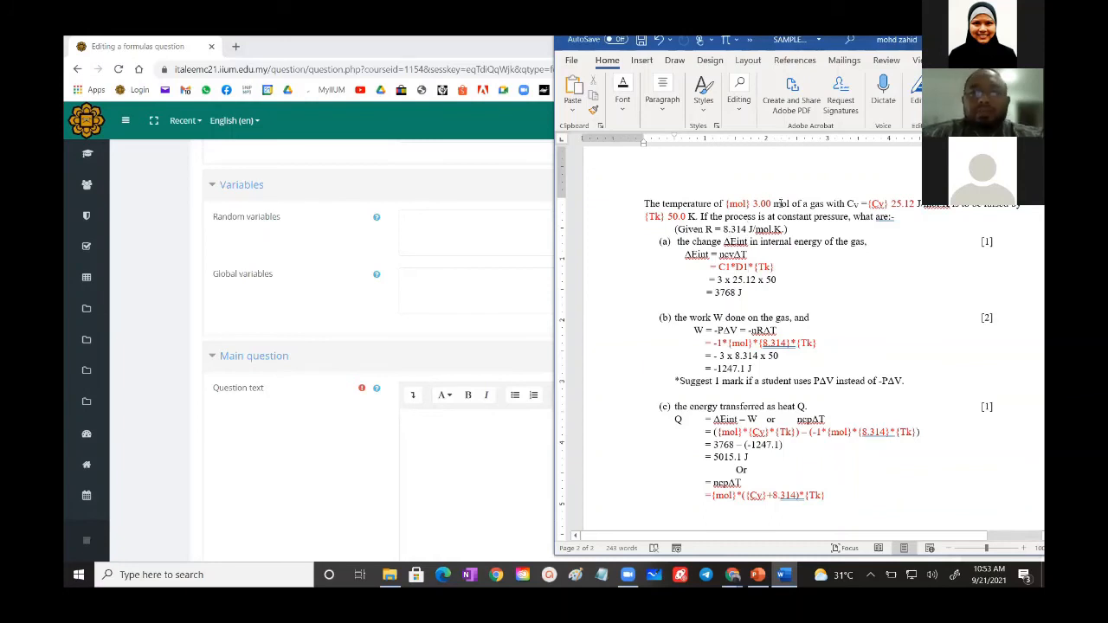
{"action": "left_click", "coordinate": [425, 230]}
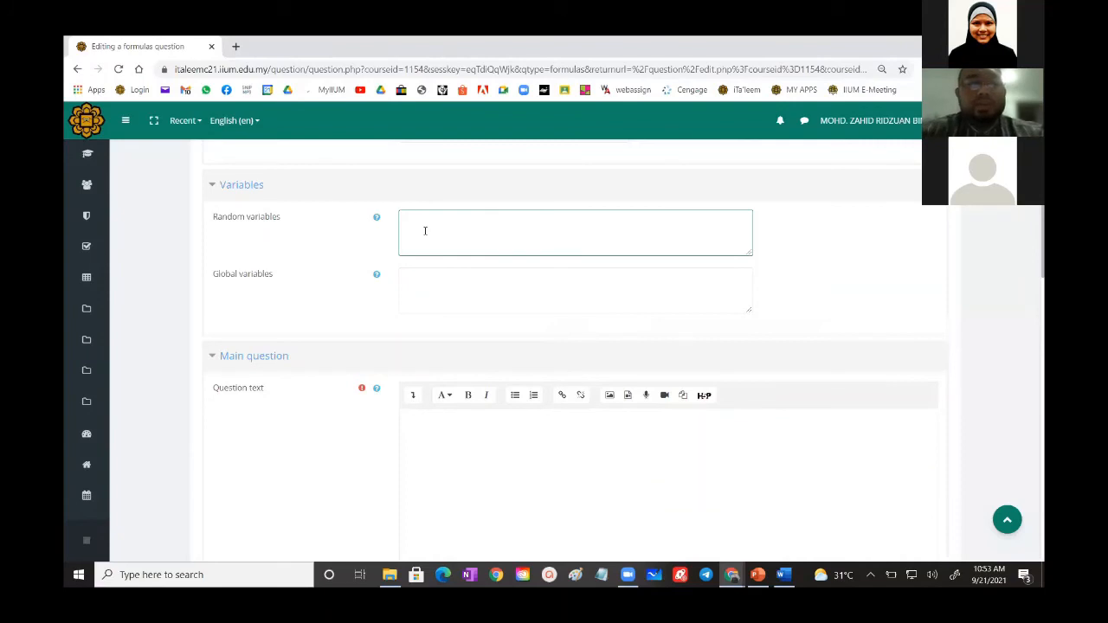
{"action": "type", "text": "mol="}
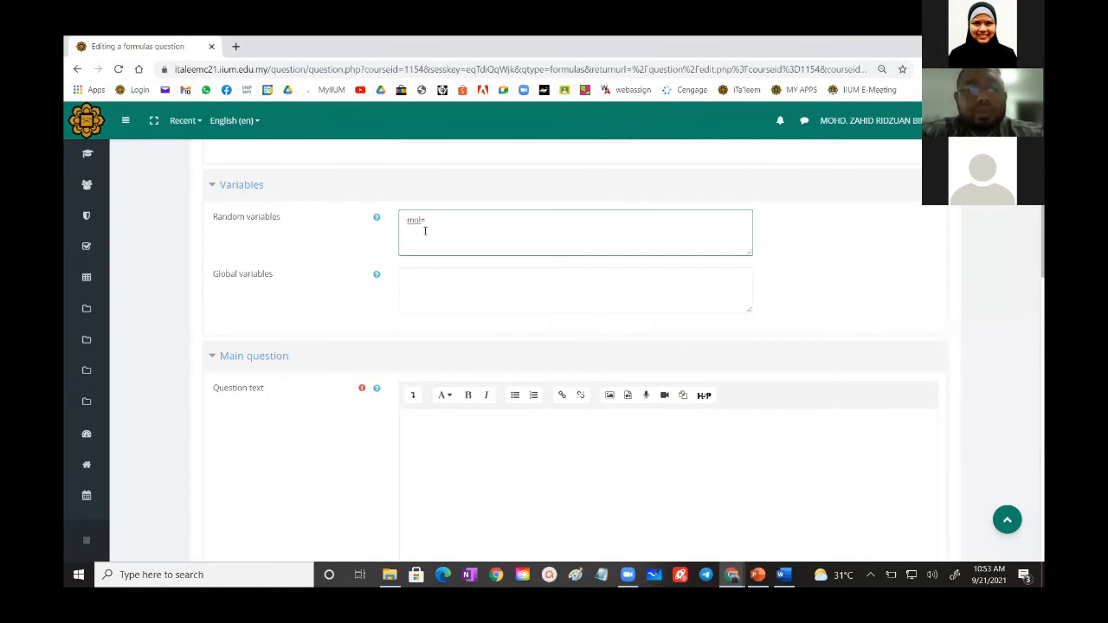
{"action": "type", "text": "{1"}
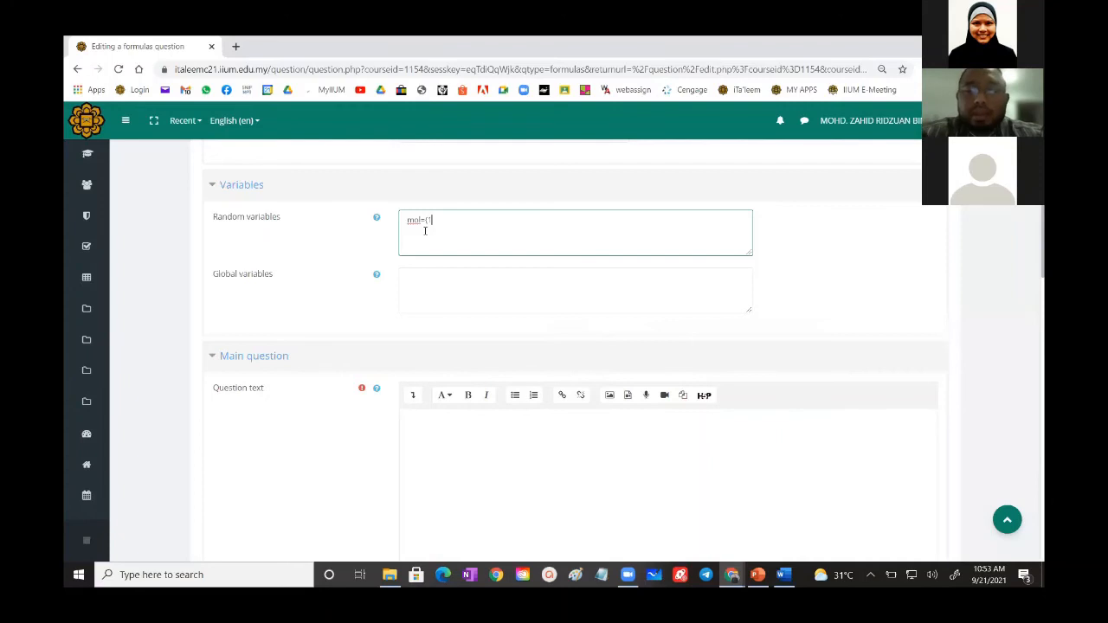
{"action": "type", "text": ":"}
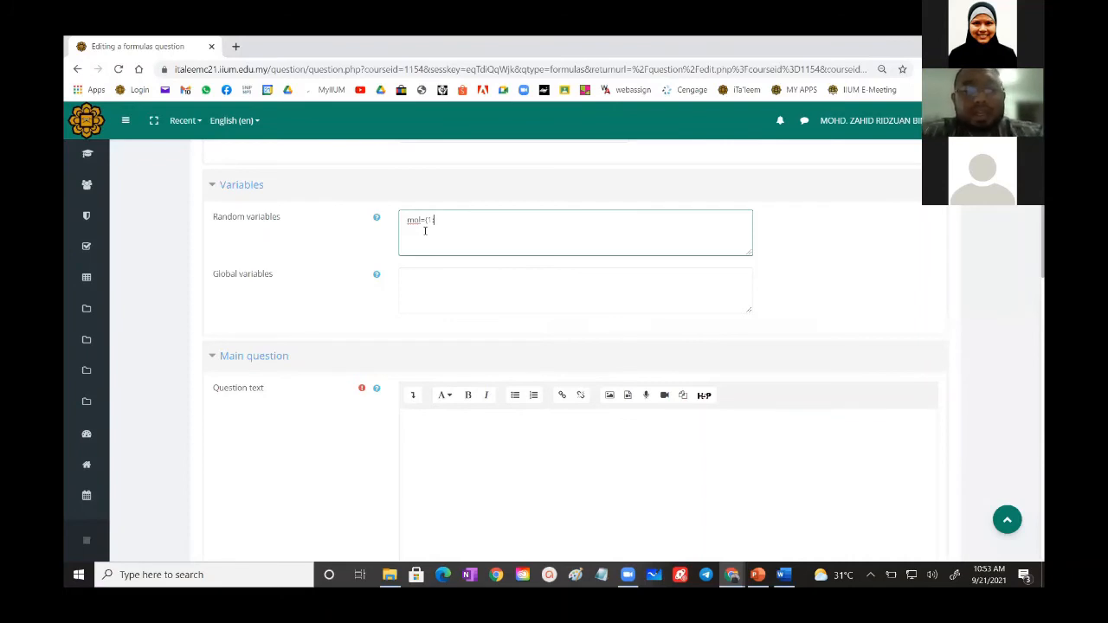
{"action": "type", "text": "10:"}
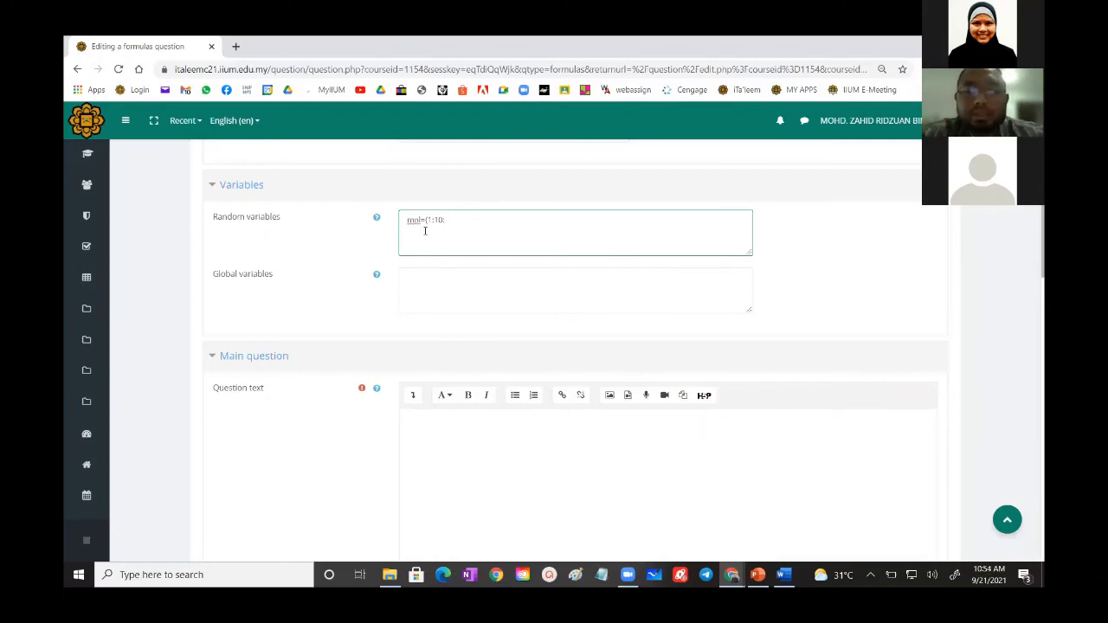
{"action": "type", "text": "0.01"}
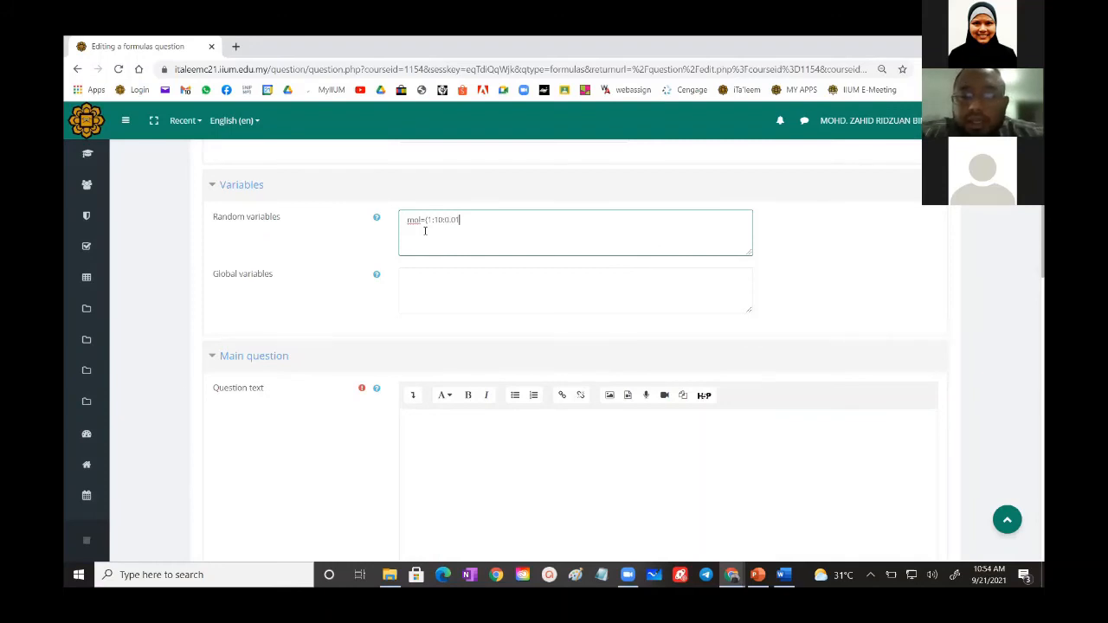
{"action": "type", "text": "}"}
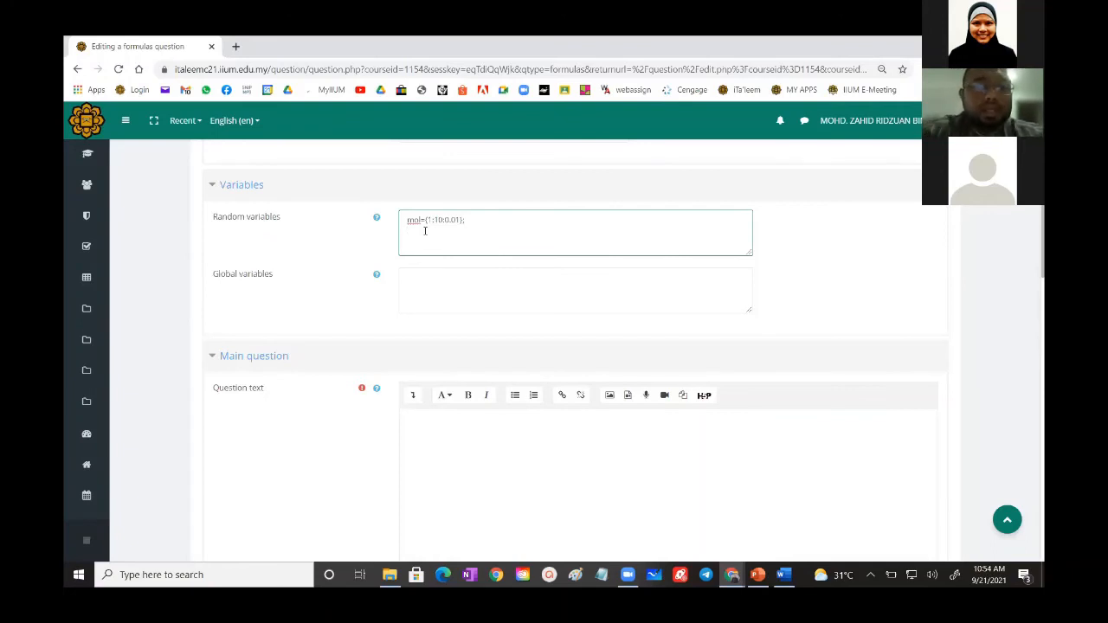
- Add the random variable Cv={20:27:0.01}; on the line below mol
{"action": "type", "text": "Cu"}
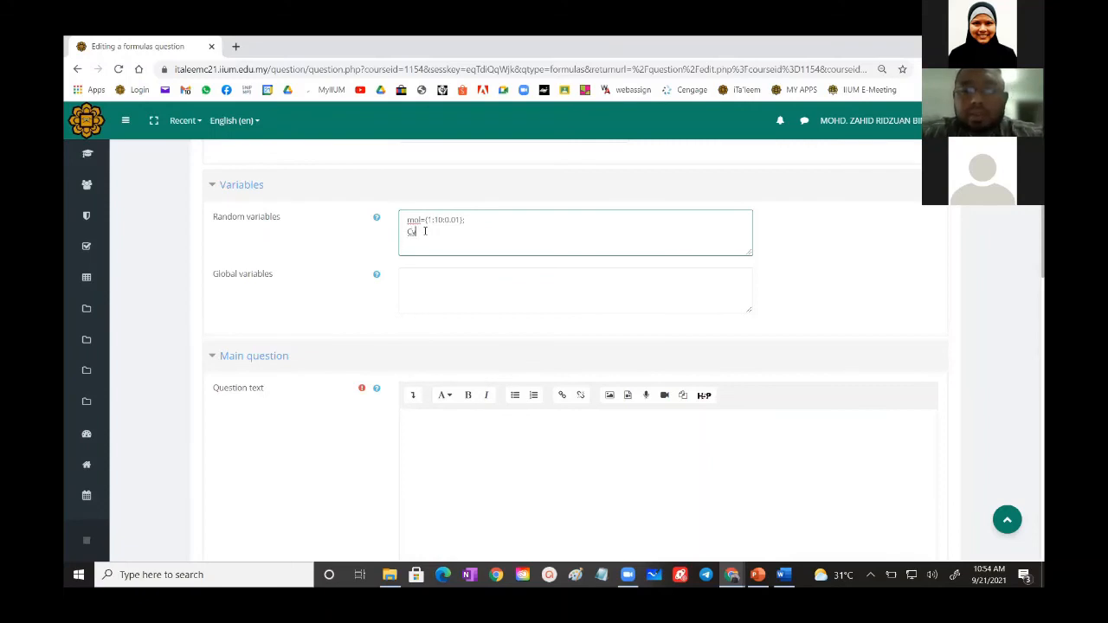
{"action": "type", "text": "={"}
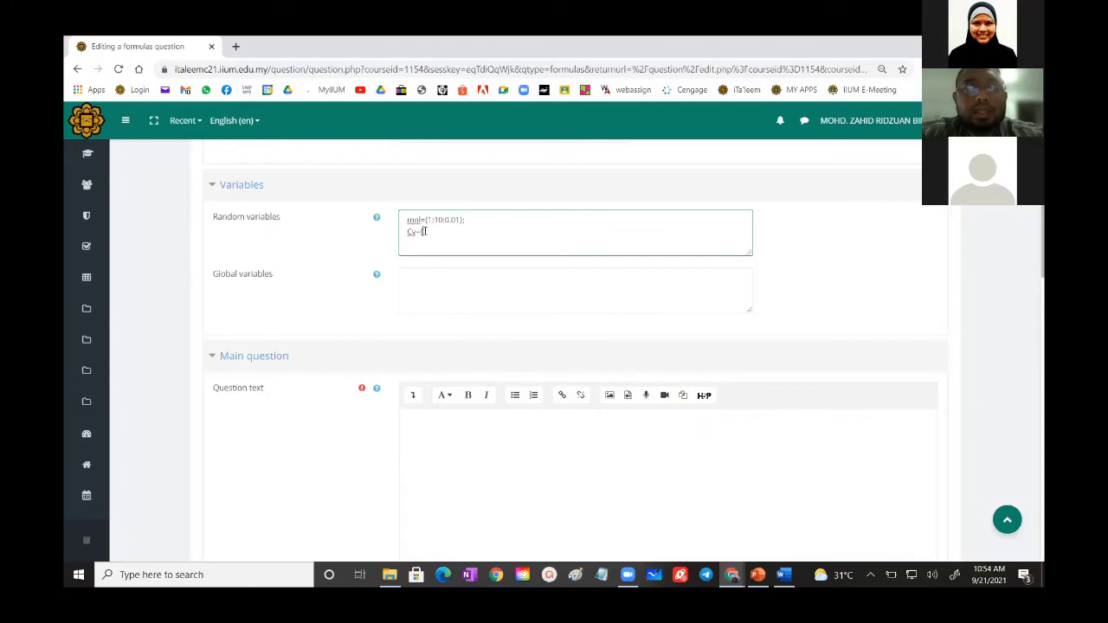
{"action": "type", "text": "1"}
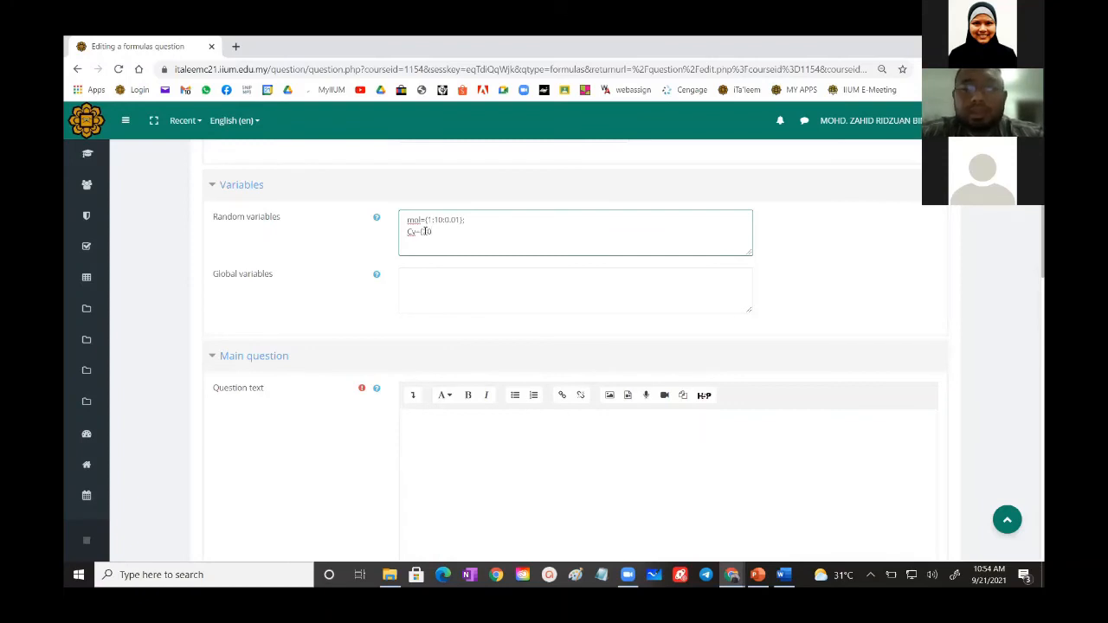
{"action": "type", "text": "0:20"}
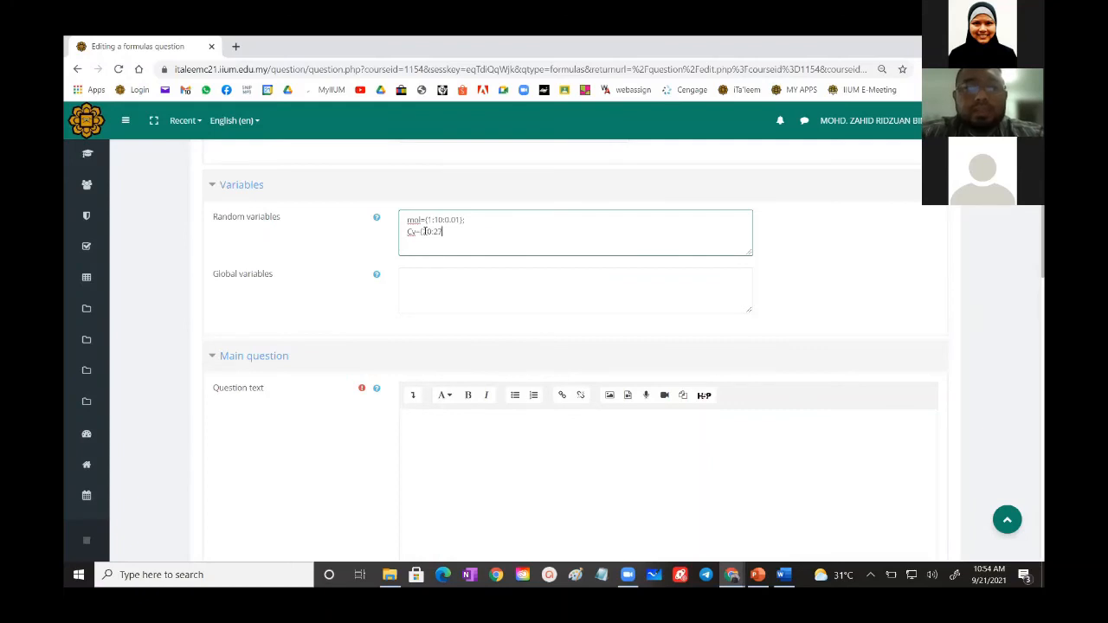
{"action": "type", "text": ":"}
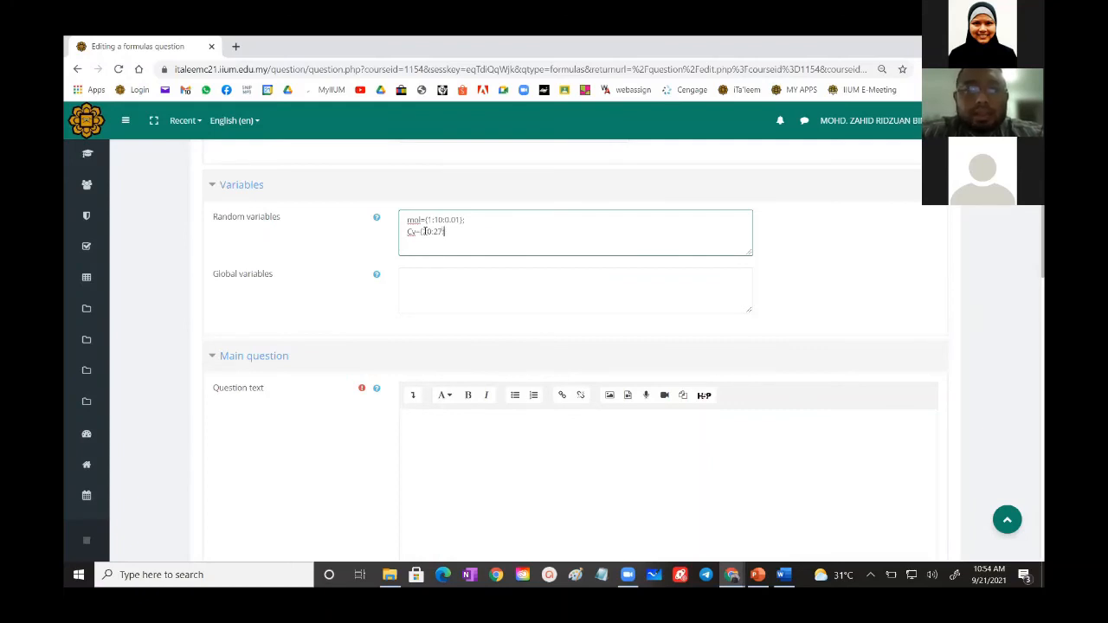
{"action": "type", "text": "0.01"}
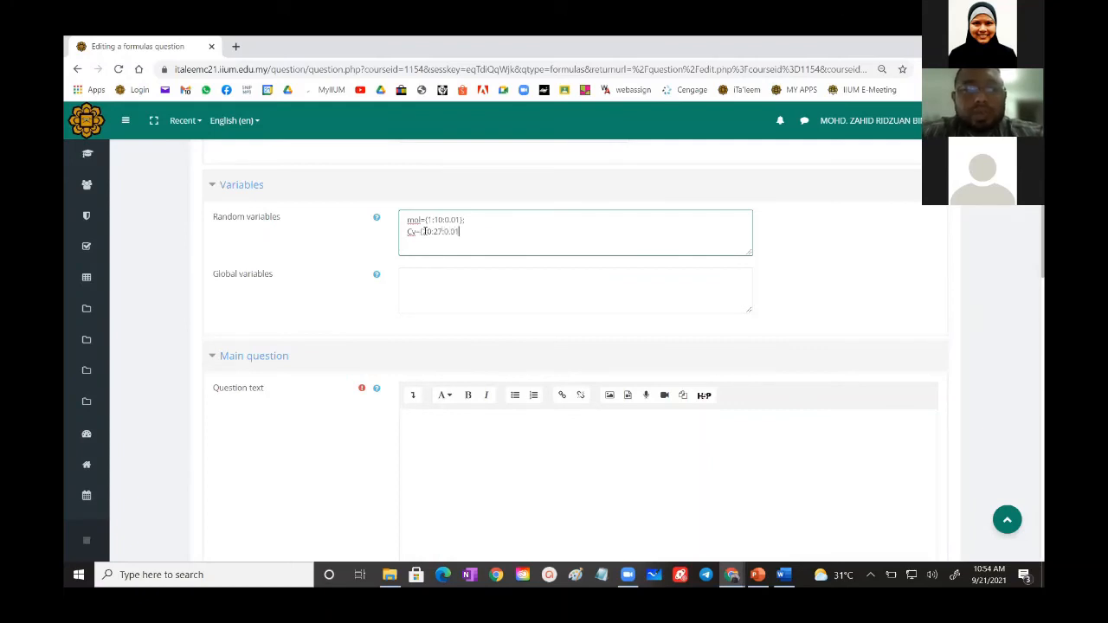
{"action": "type", "text": "};"}
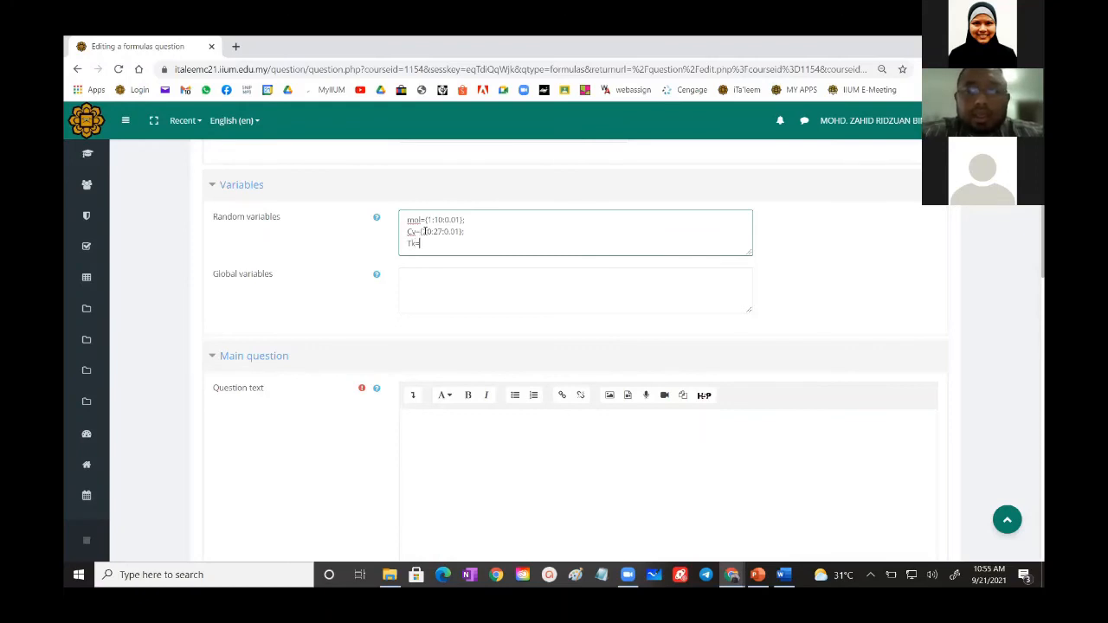
- Add a third random variable, Tk={45:55:0.1};, below Cv
{"action": "type", "text": "Tk={"}
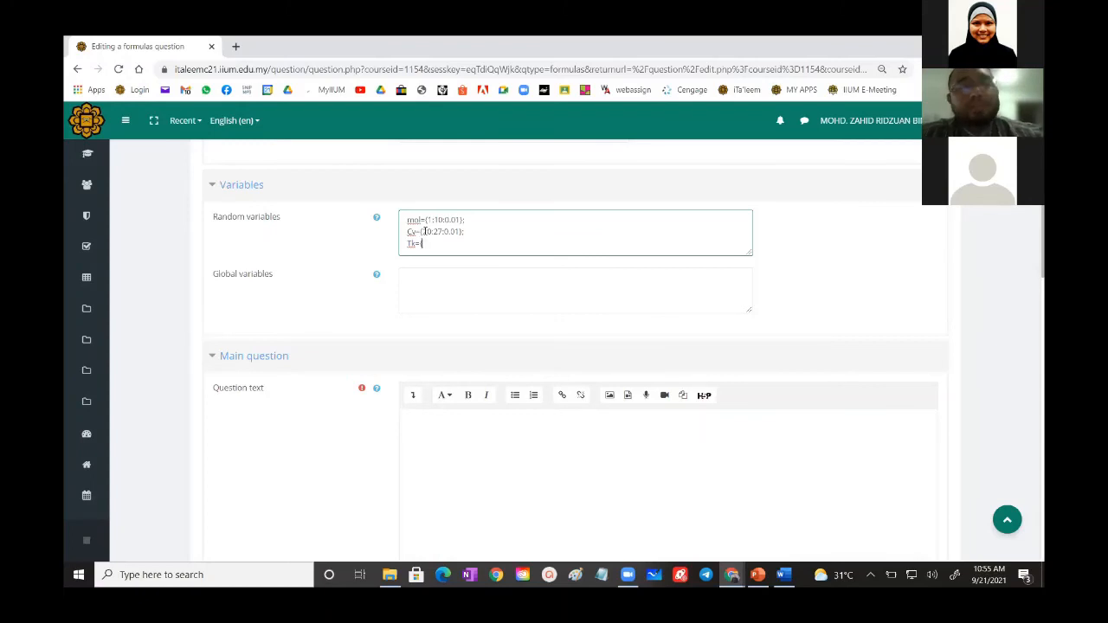
{"action": "type", "text": "45"}
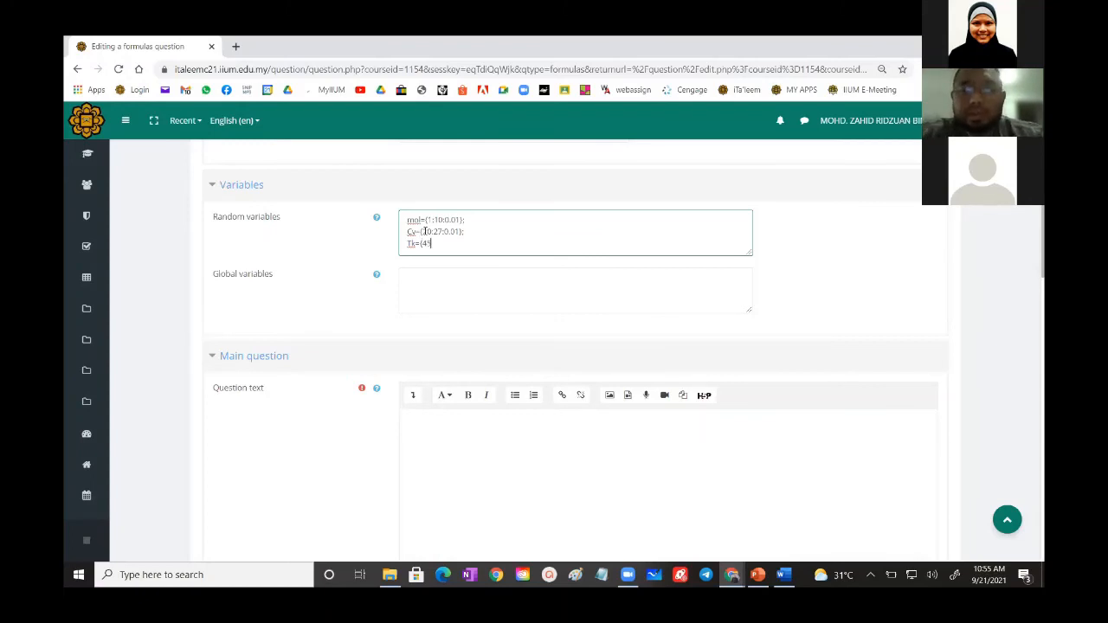
{"action": "type", "text": ":55"}
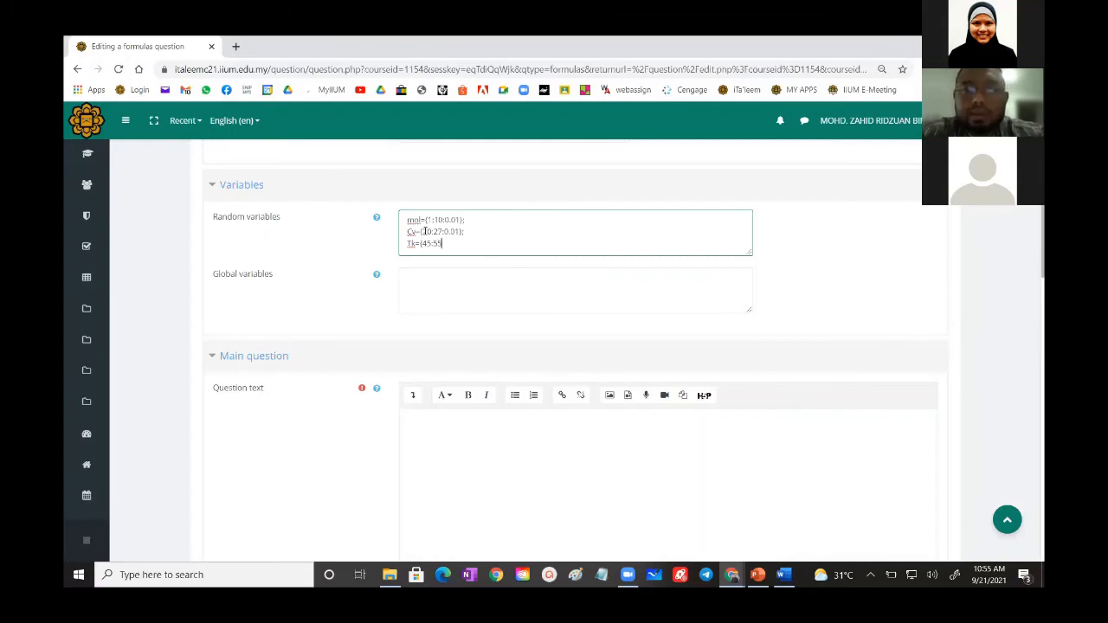
{"action": "type", "text": ":"}
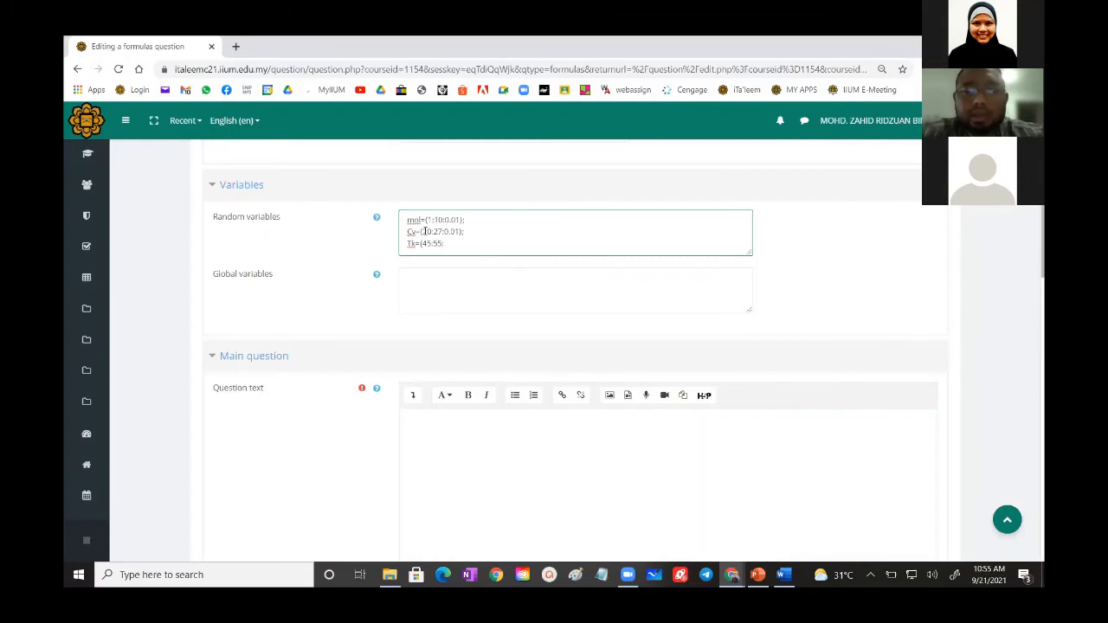
{"action": "type", "text": "0.1"}
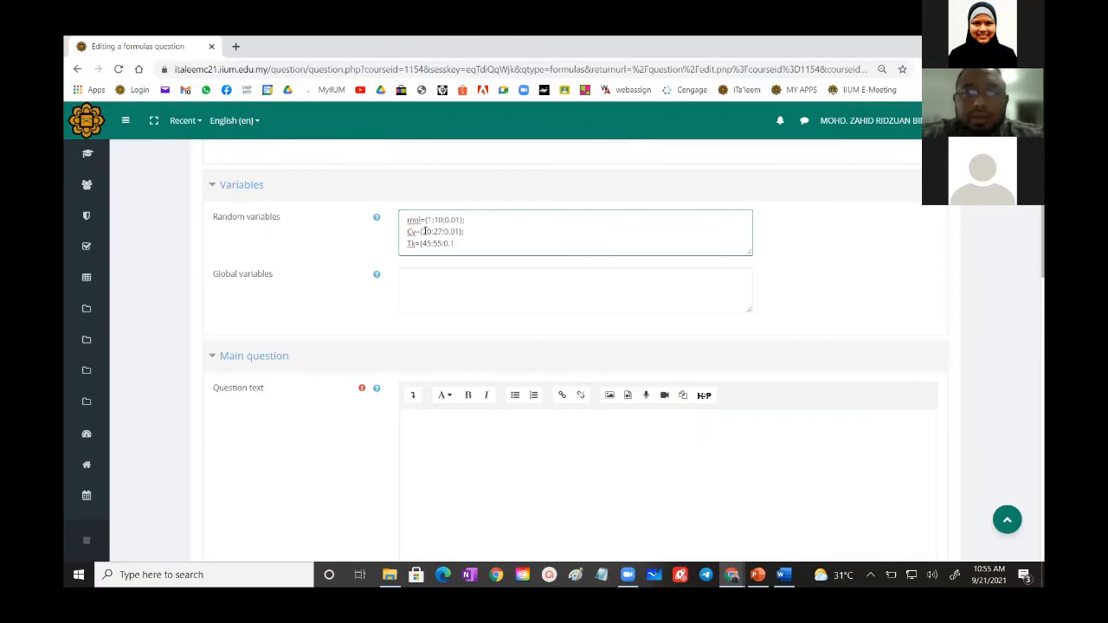
{"action": "type", "text": "}"}
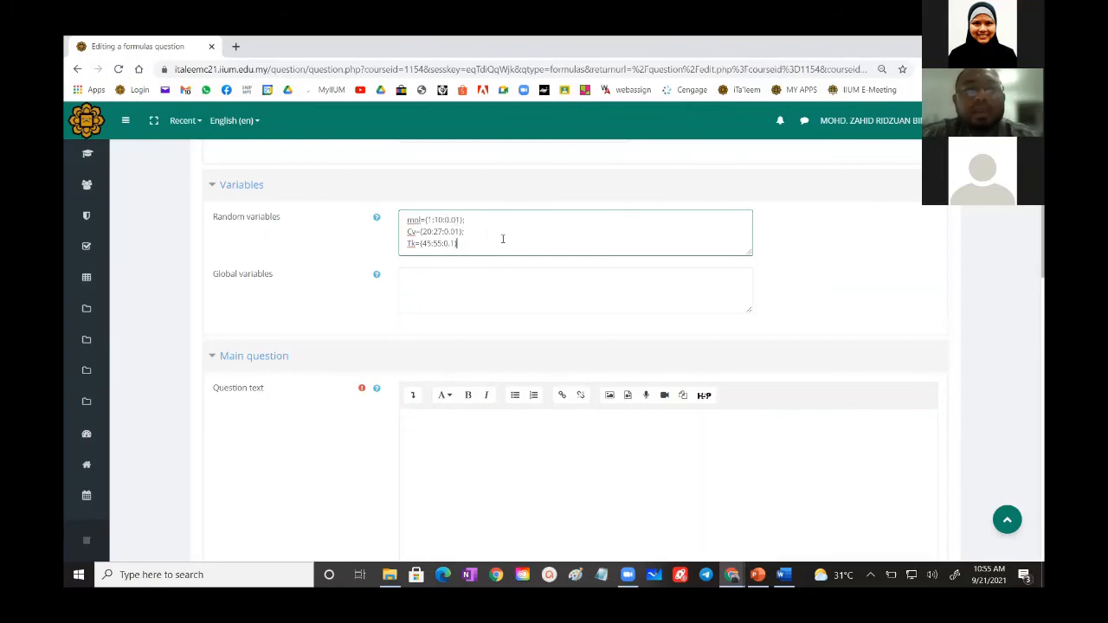
{"action": "type", "text": ";"}
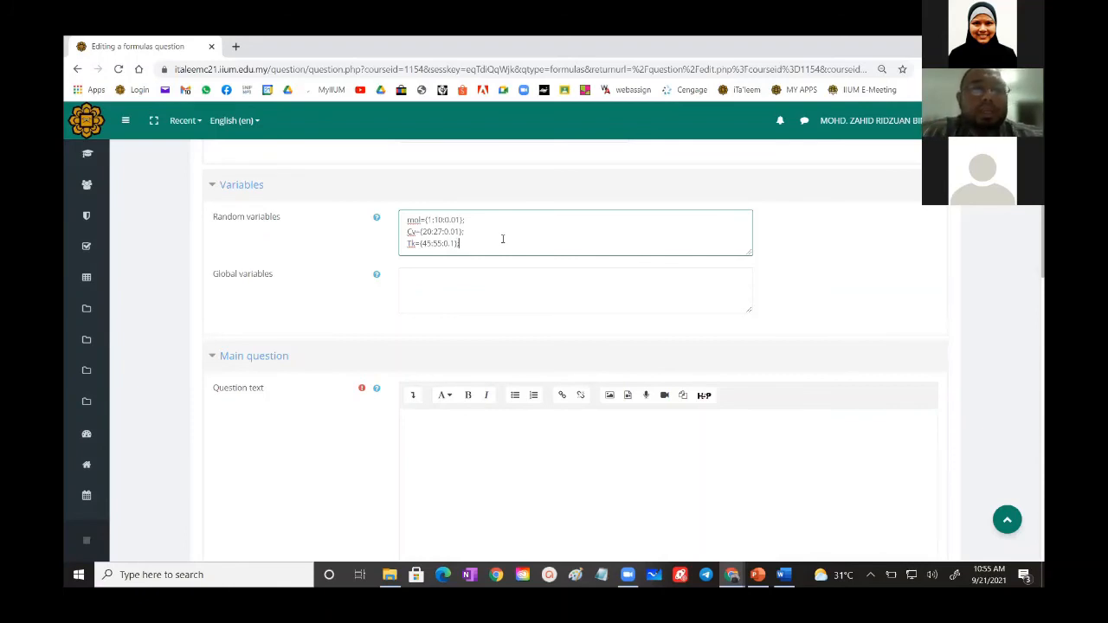
- Start on the empty Global variables field and switch to the Word sample to consult its worked solution
{"action": "left_click", "coordinate": [437, 286]}
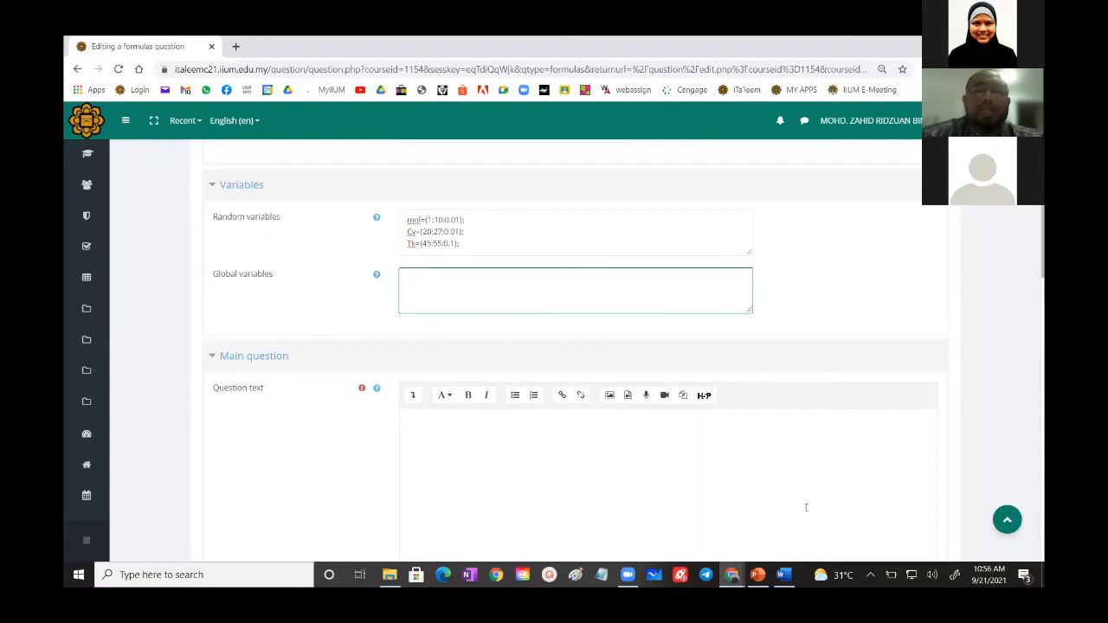
{"action": "left_click", "coordinate": [784, 575]}
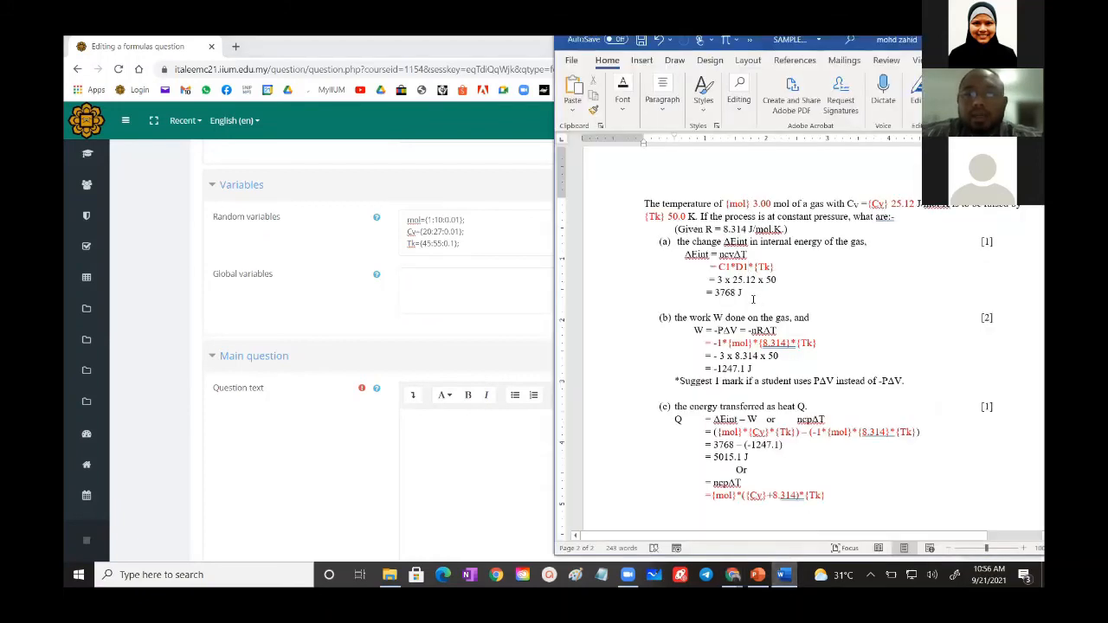
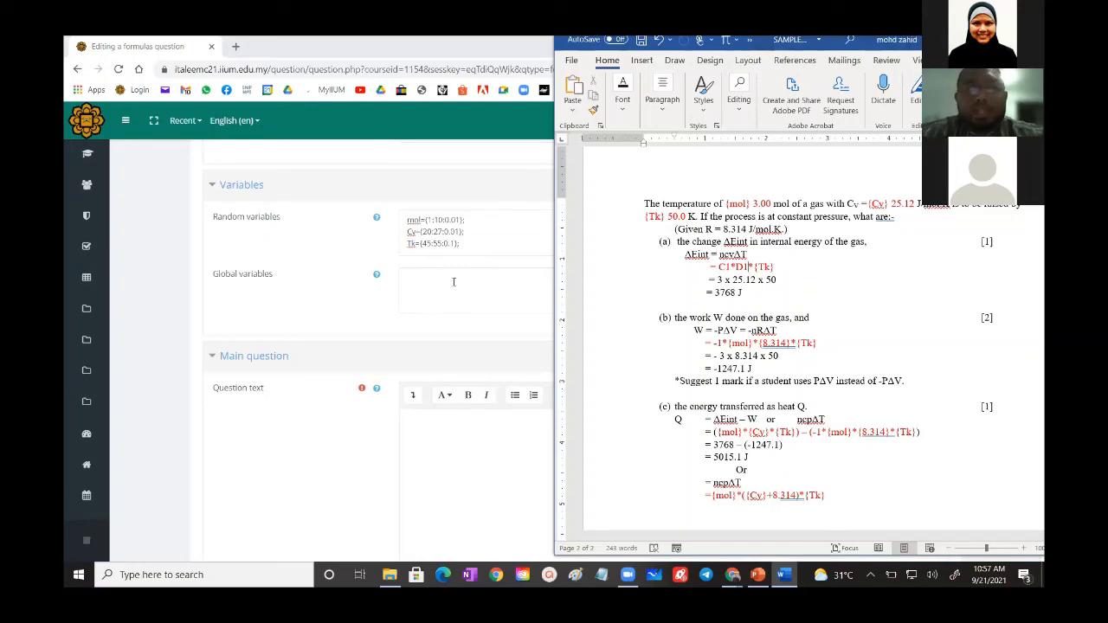
- Shrink the question form's window so the Word solution stays visible beside it, and begin the first global variable with E=
{"action": "left_click", "coordinate": [453, 281]}
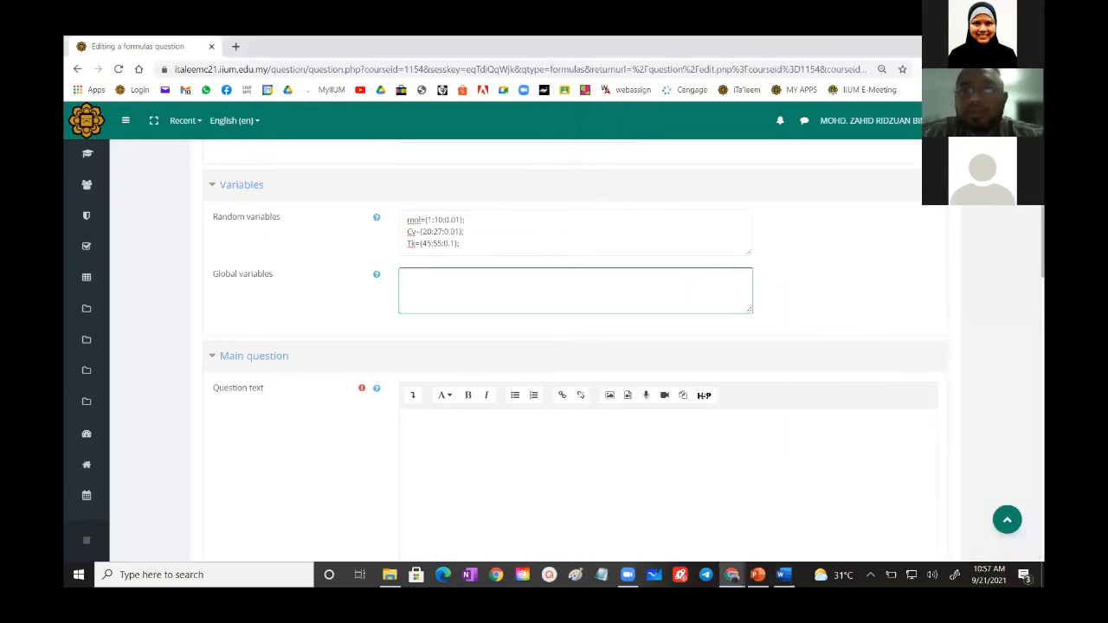
{"action": "left_click", "coordinate": [1001, 43]}
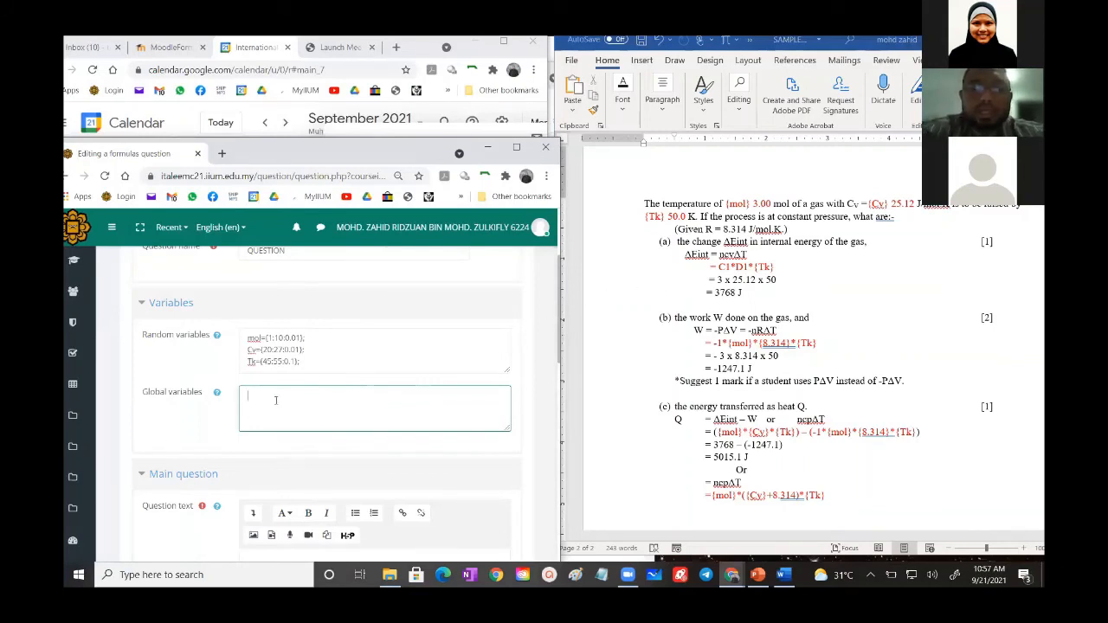
{"action": "type", "text": "E"}
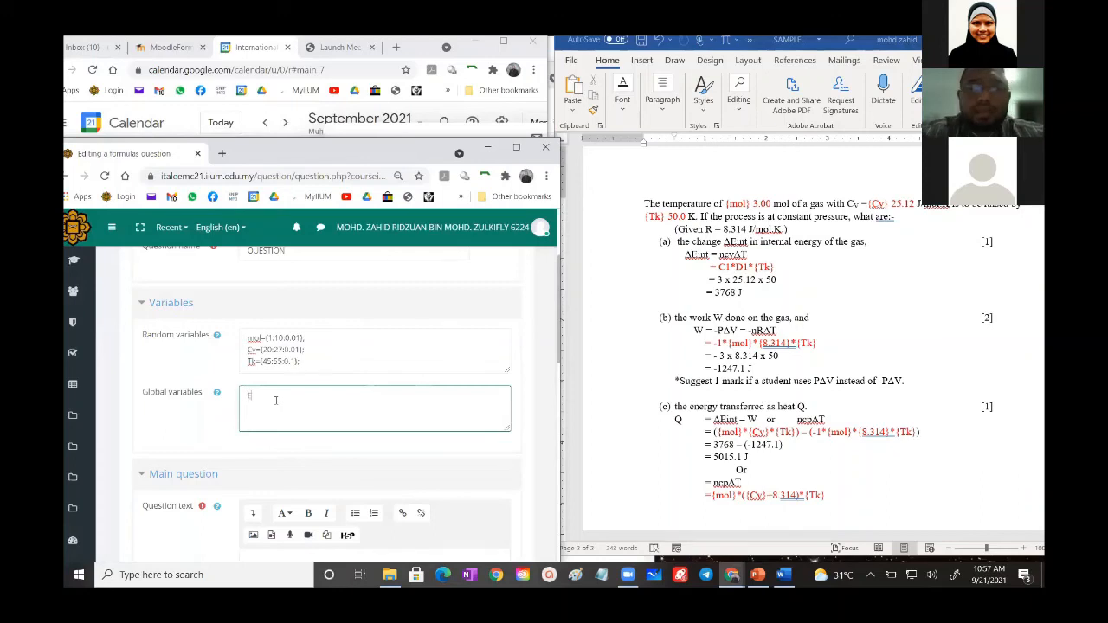
{"action": "type", "text": "="}
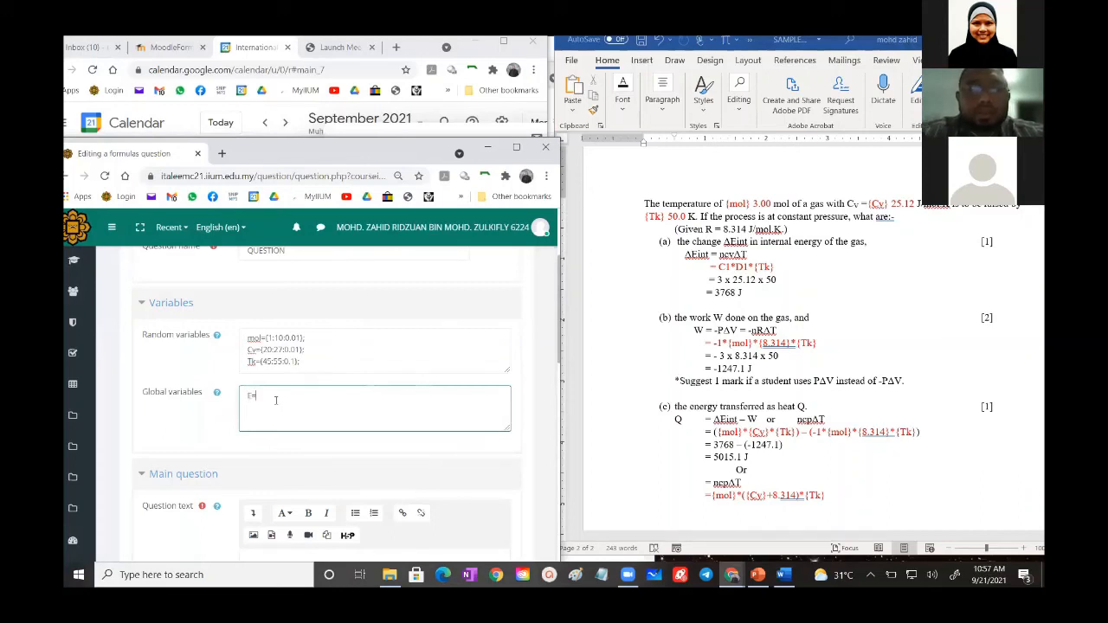
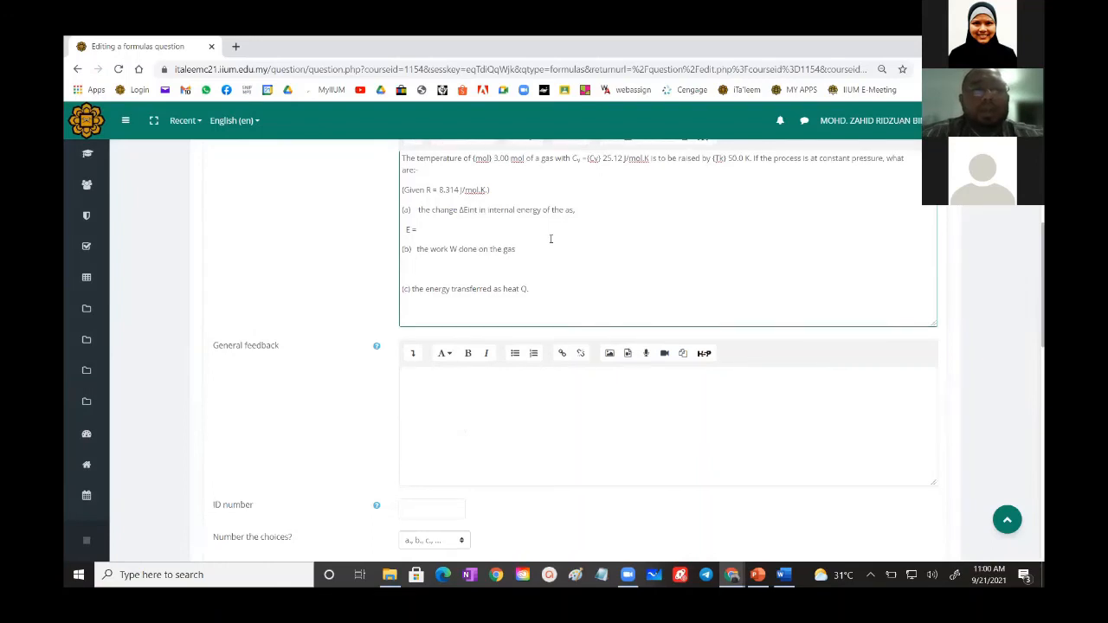
- Compare the main question's text for items (a) to (c) with the answer fields available in Part 1
{"action": "scroll", "coordinate": [550, 240], "scroll_direction": "down", "scroll_amount": 5}
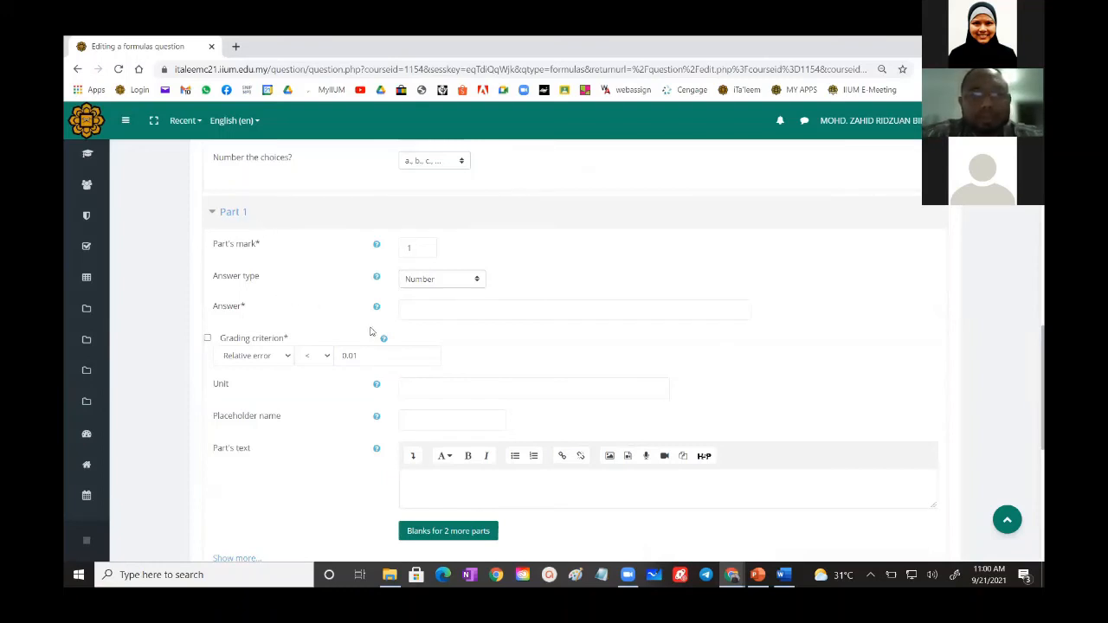
{"action": "scroll", "coordinate": [379, 334], "scroll_direction": "up", "scroll_amount": 10}
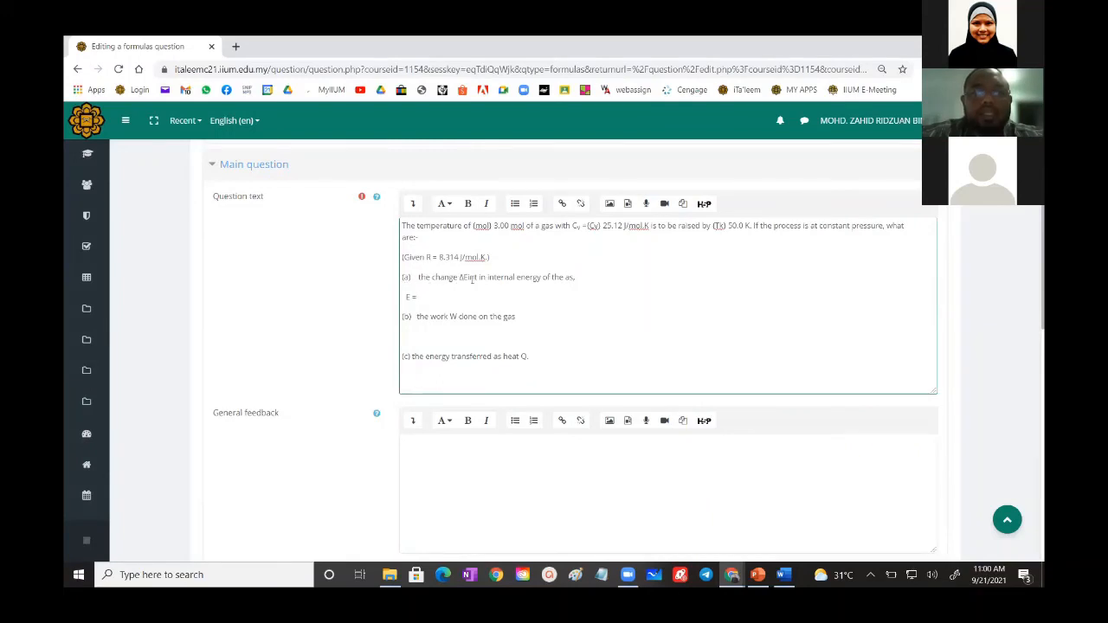
{"action": "scroll", "coordinate": [502, 284], "scroll_direction": "down", "scroll_amount": 5}
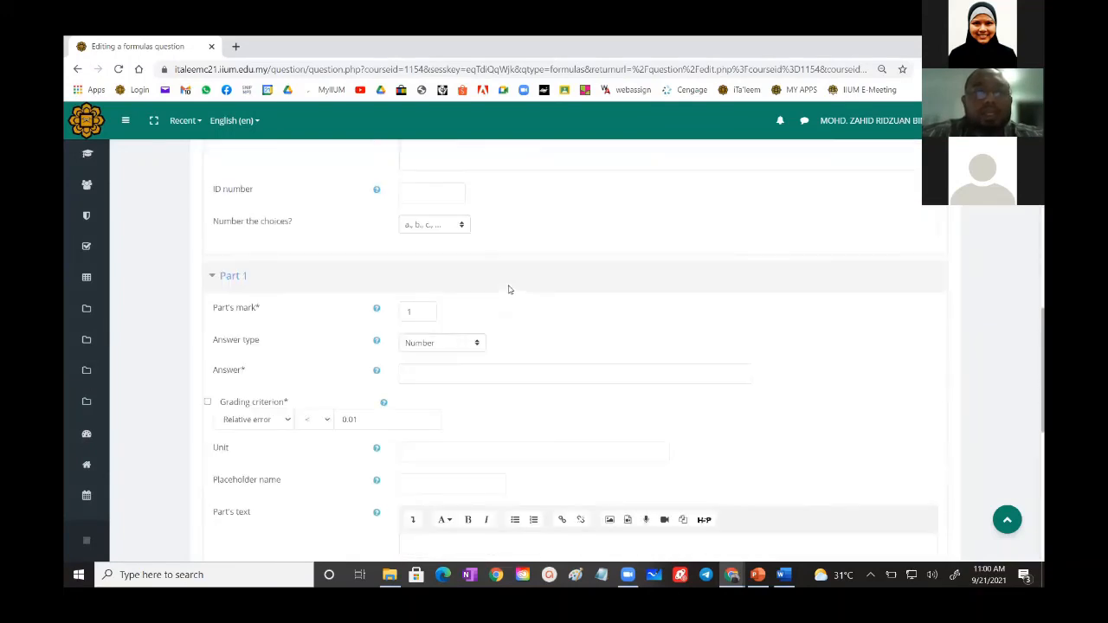
{"action": "scroll", "coordinate": [451, 340], "scroll_direction": "down", "scroll_amount": 3}
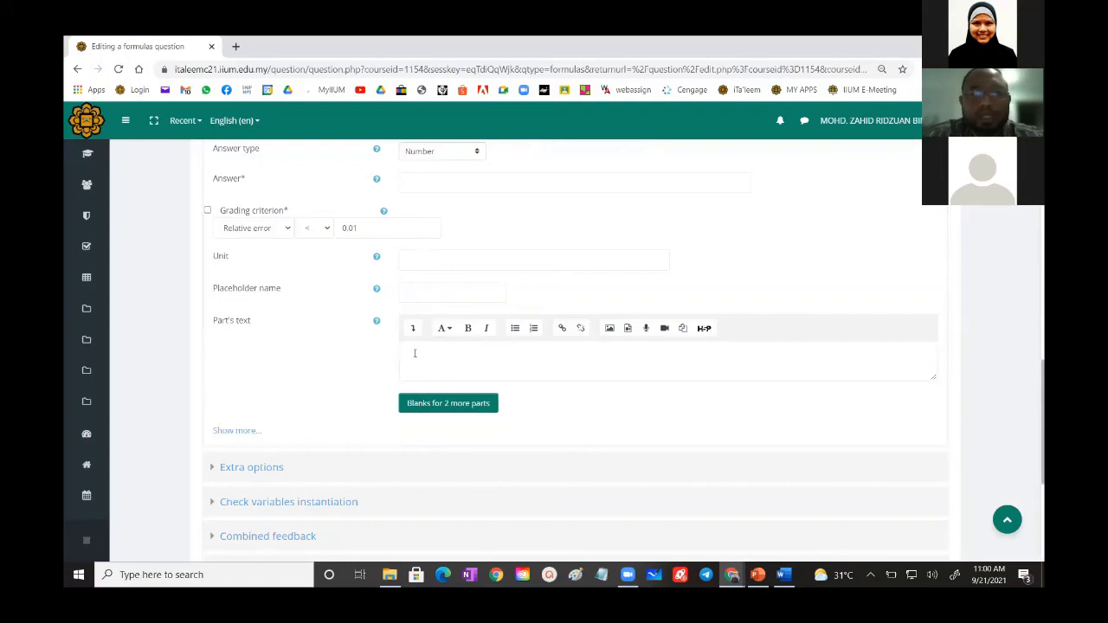
{"action": "scroll", "coordinate": [434, 350], "scroll_direction": "up", "scroll_amount": 10}
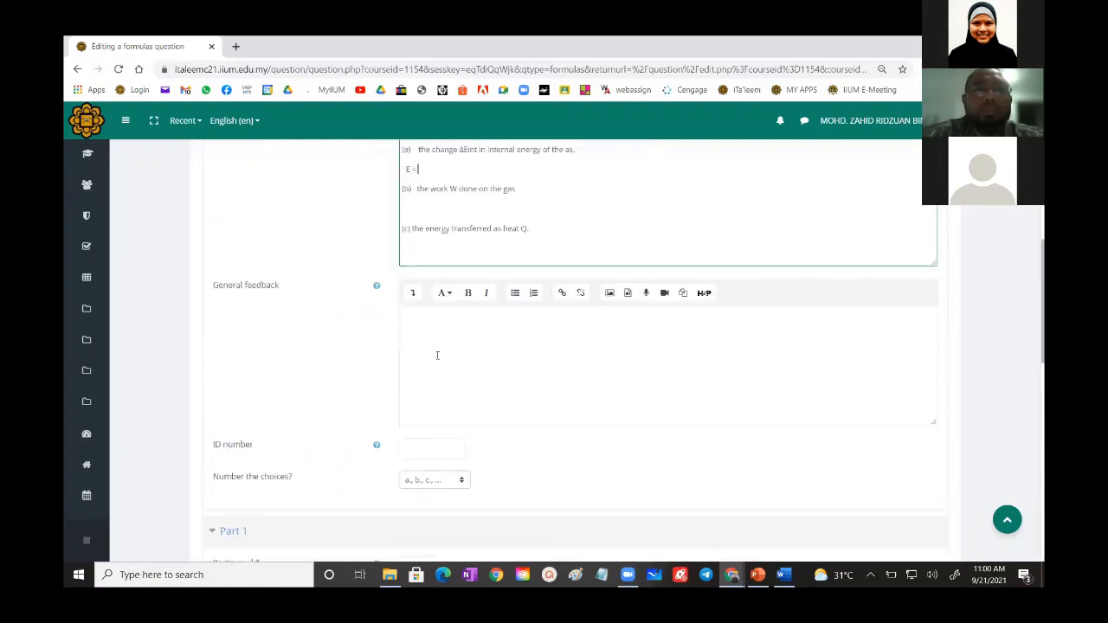
{"action": "left_click", "coordinate": [437, 294]}
{"action": "scroll", "coordinate": [442, 294], "scroll_direction": "down", "scroll_amount": 3}
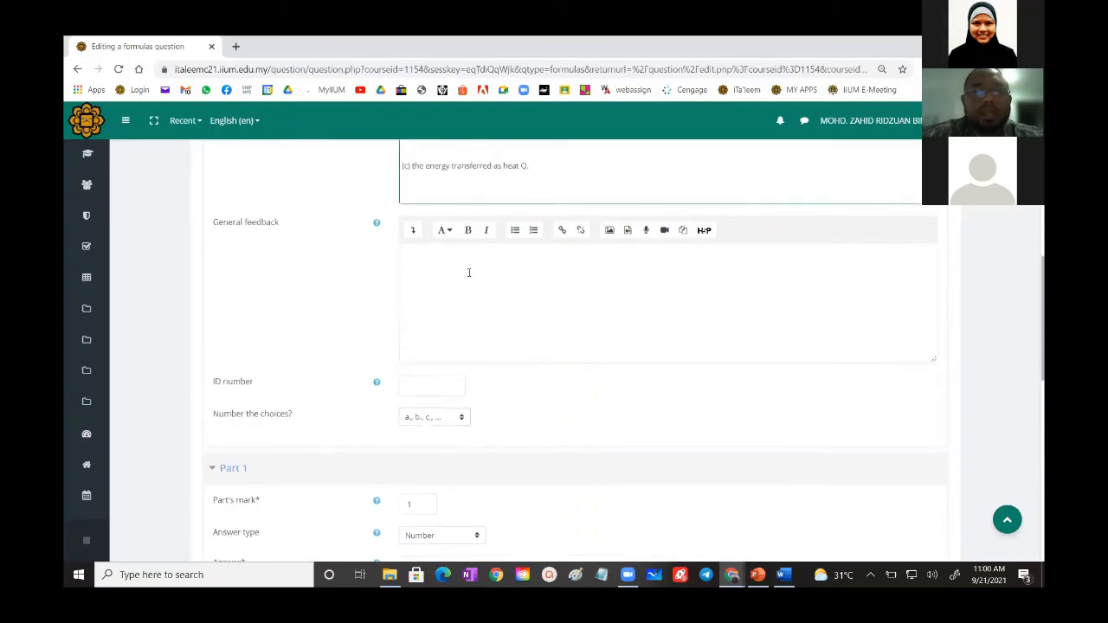
{"action": "scroll", "coordinate": [467, 272], "scroll_direction": "up", "scroll_amount": 3}
{"action": "scroll", "coordinate": [465, 298], "scroll_direction": "down", "scroll_amount": 10}
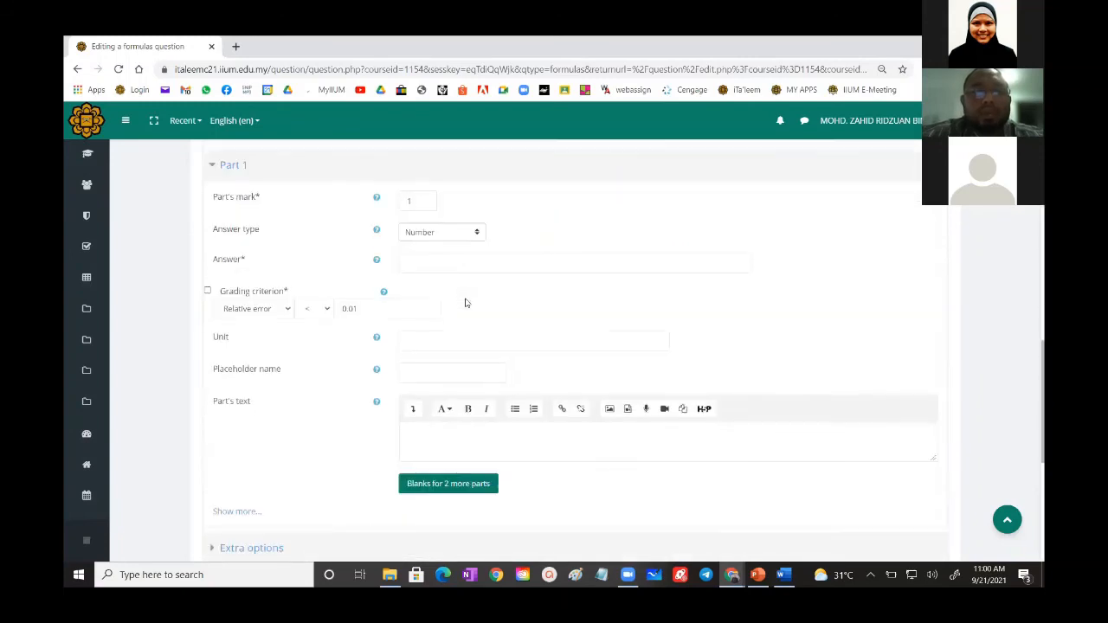
{"action": "scroll", "coordinate": [466, 298], "scroll_direction": "down", "scroll_amount": 2}
{"action": "scroll", "coordinate": [466, 296], "scroll_direction": "up", "scroll_amount": 12}
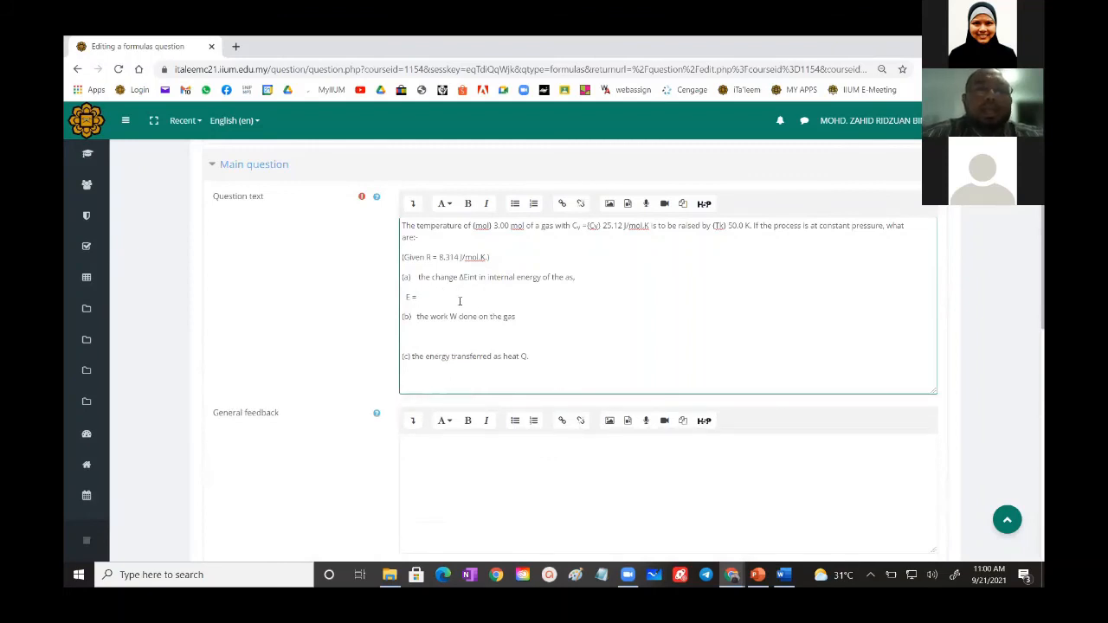
- Set Part 1's answer to E and check it against the global variable definitions
{"action": "scroll", "coordinate": [460, 300], "scroll_direction": "down", "scroll_amount": 10}
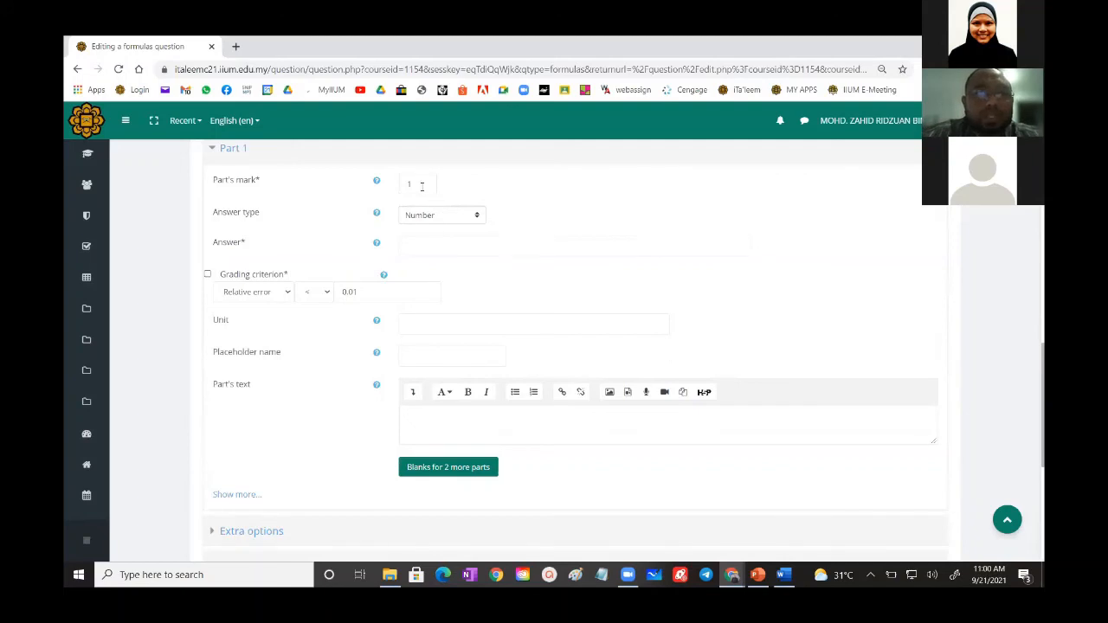
{"action": "left_click", "coordinate": [419, 250]}
{"action": "type", "text": "E"}
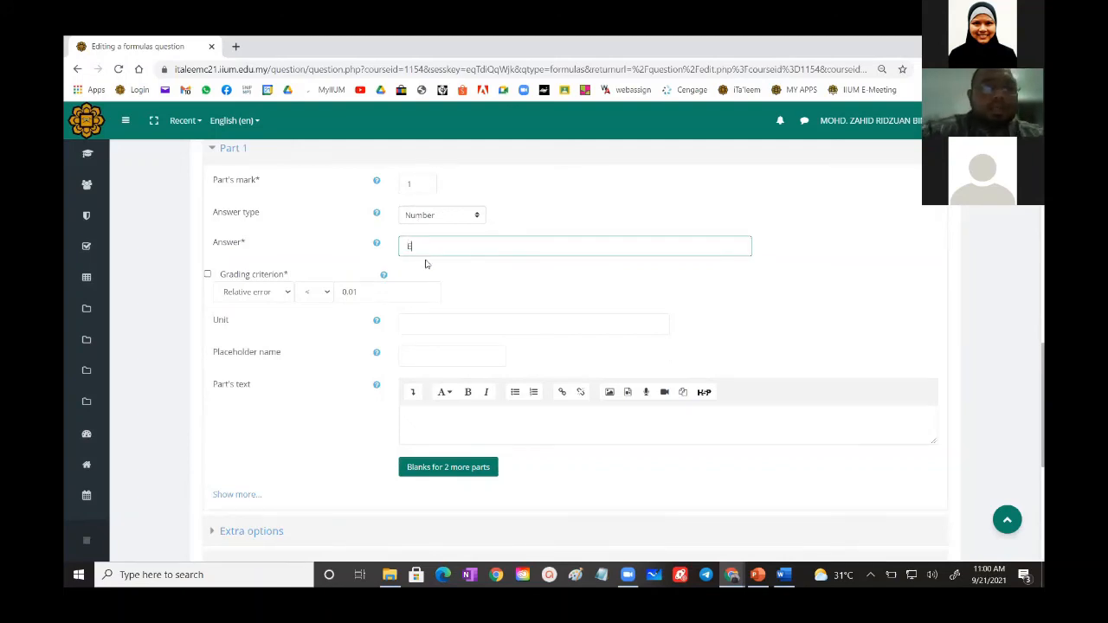
{"action": "scroll", "coordinate": [427, 265], "scroll_direction": "up", "scroll_amount": 3}
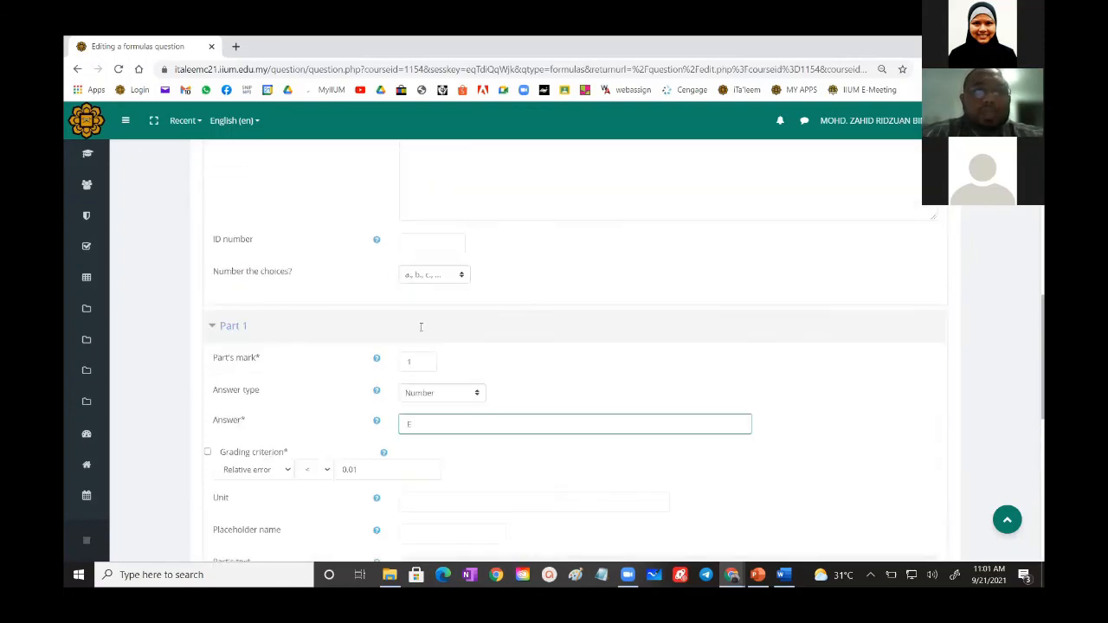
{"action": "scroll", "coordinate": [409, 439], "scroll_direction": "up", "scroll_amount": 10}
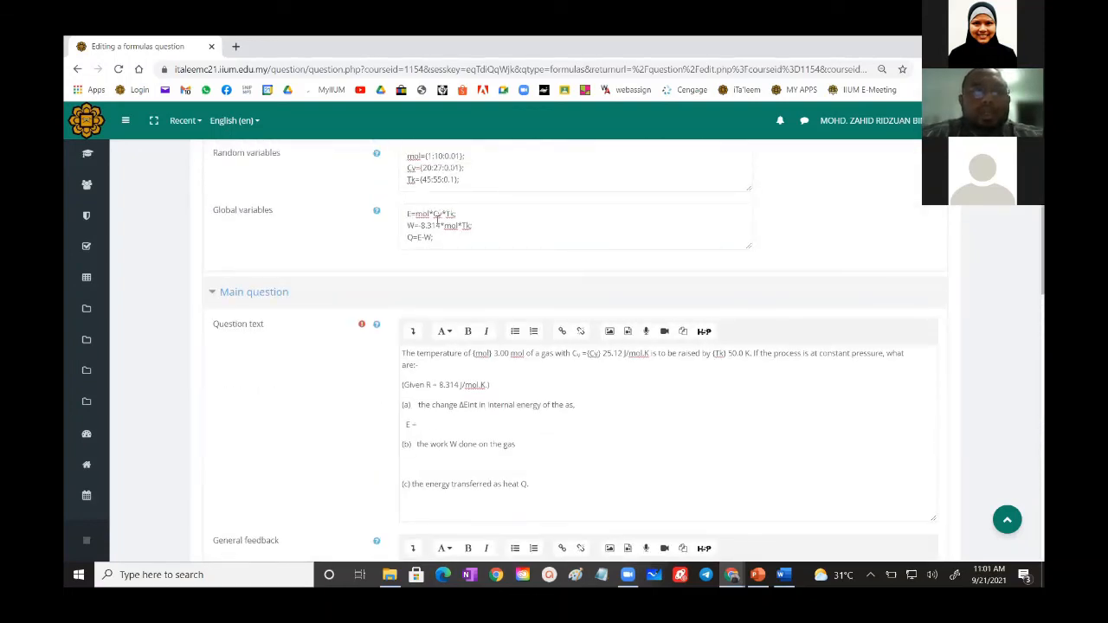
{"action": "scroll", "coordinate": [438, 225], "scroll_direction": "down", "scroll_amount": 10}
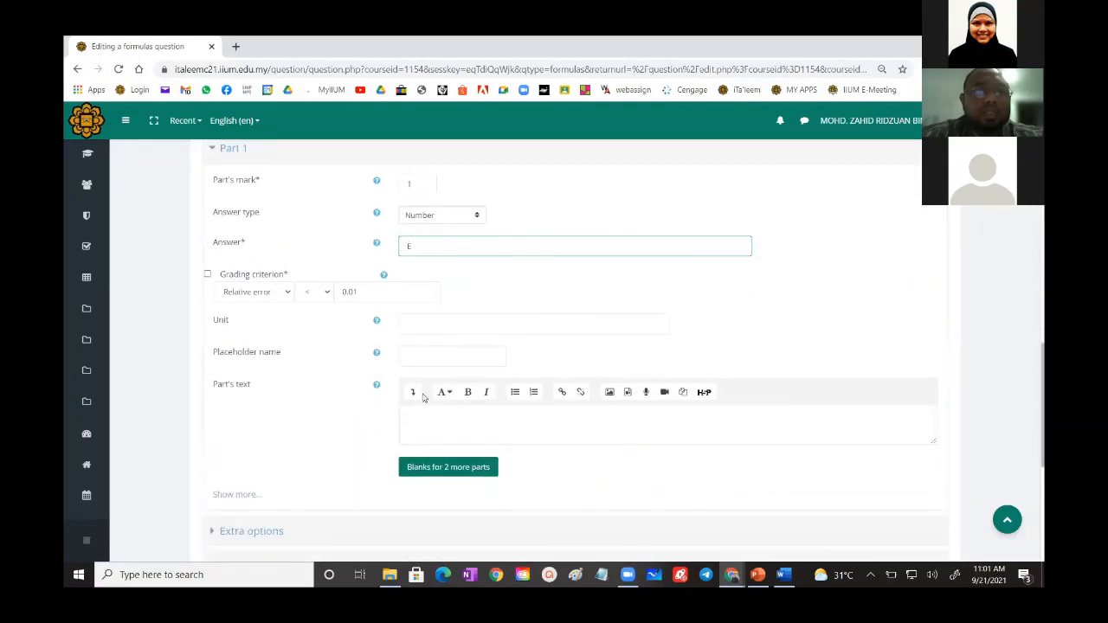
- Review the error types and comparison operators offered for Part 1's grading criterion
{"action": "left_click", "coordinate": [263, 295]}
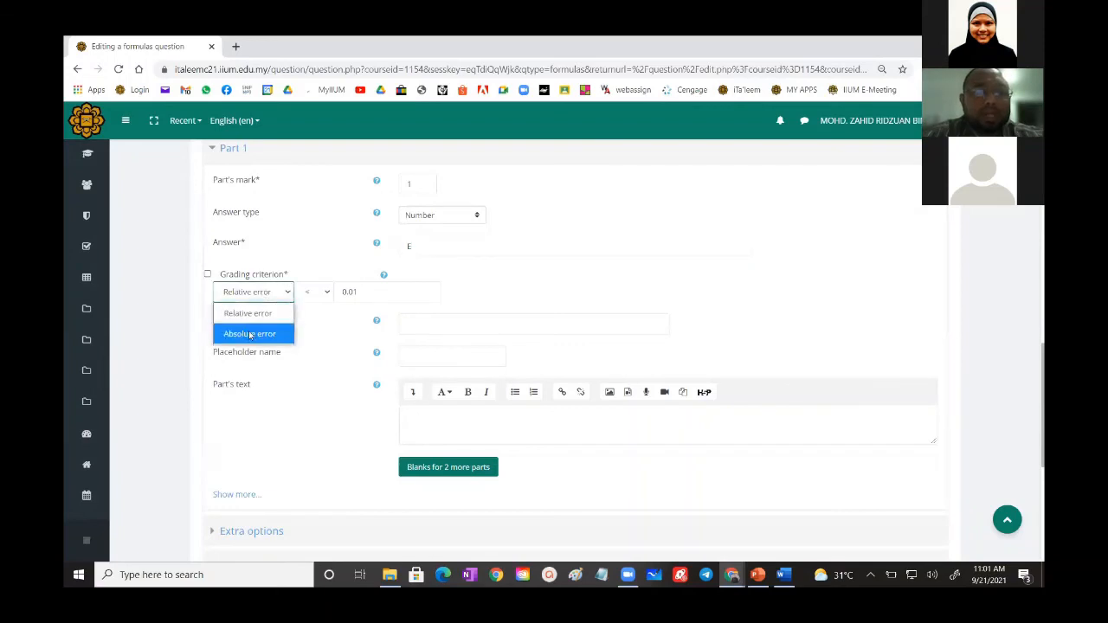
{"action": "left_click", "coordinate": [328, 294]}
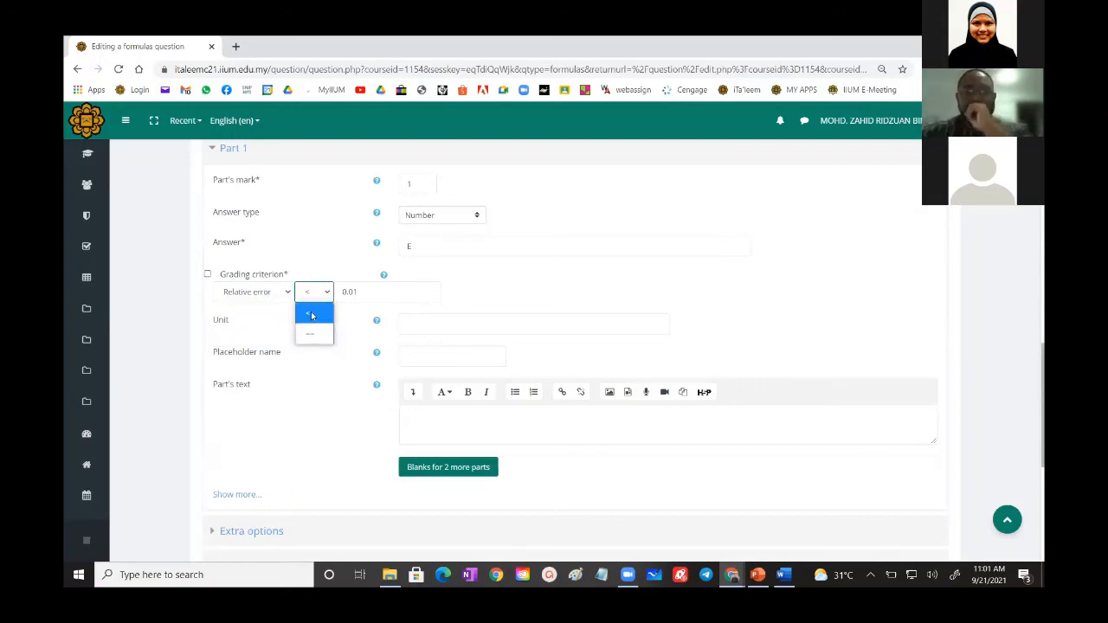
{"action": "left_click", "coordinate": [359, 316]}
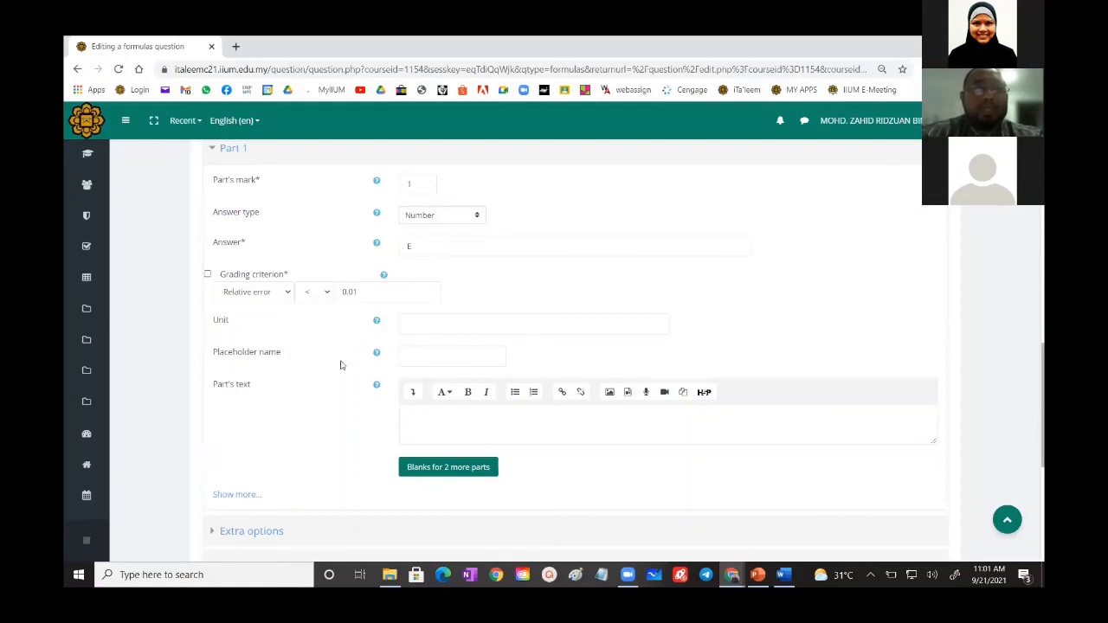
- Set Part 1's placeholder name to #1 and its part's text to {_0}
{"action": "left_click", "coordinate": [418, 354]}
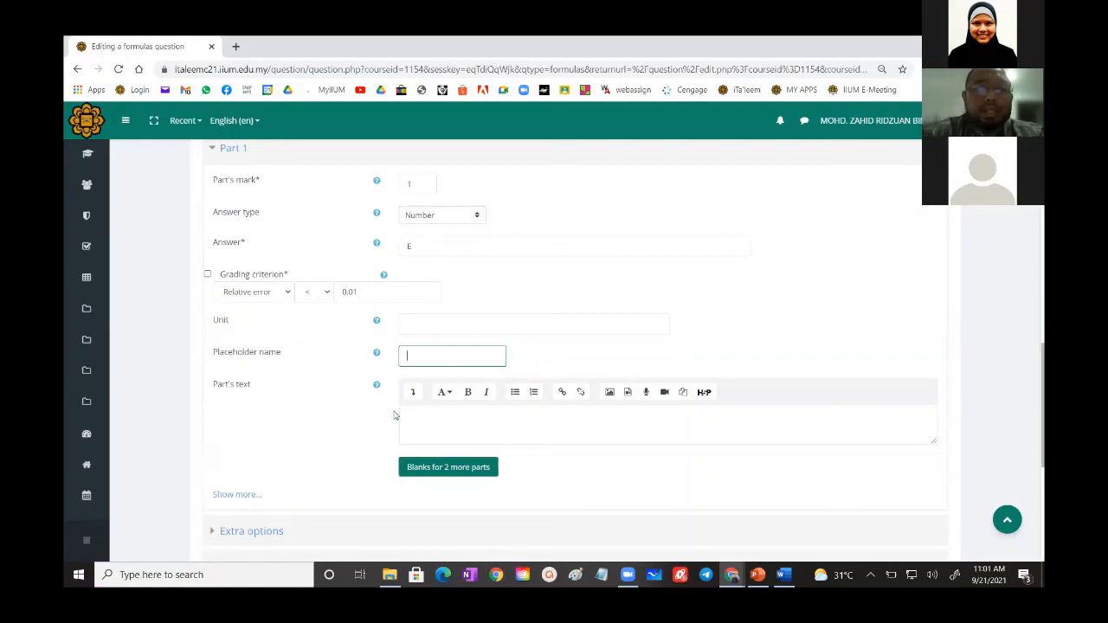
{"action": "type", "text": "#"}
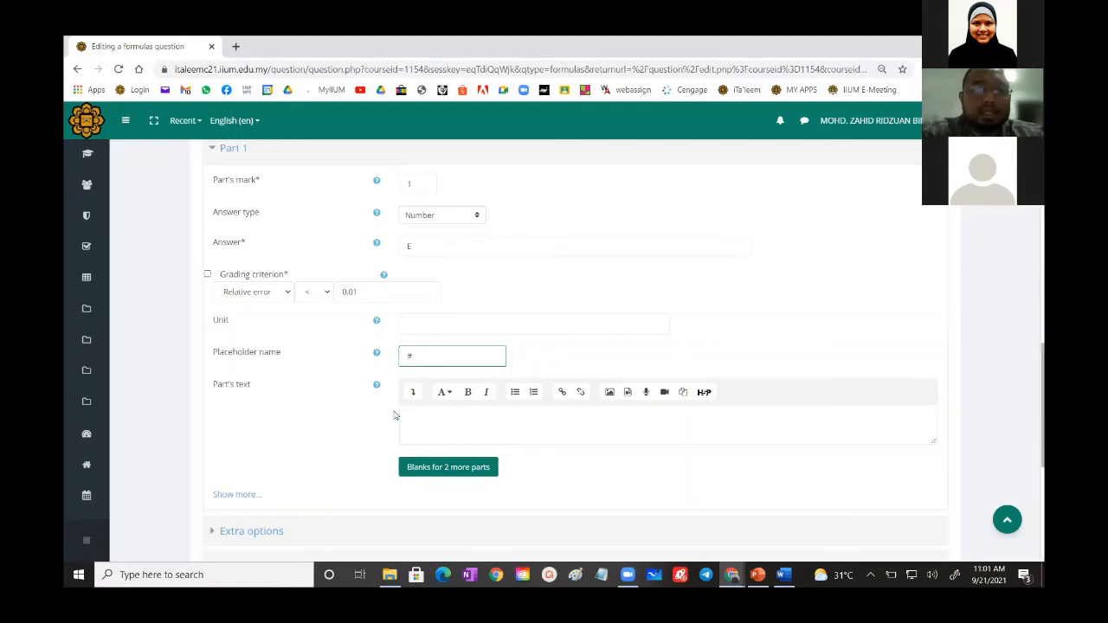
{"action": "type", "text": "1"}
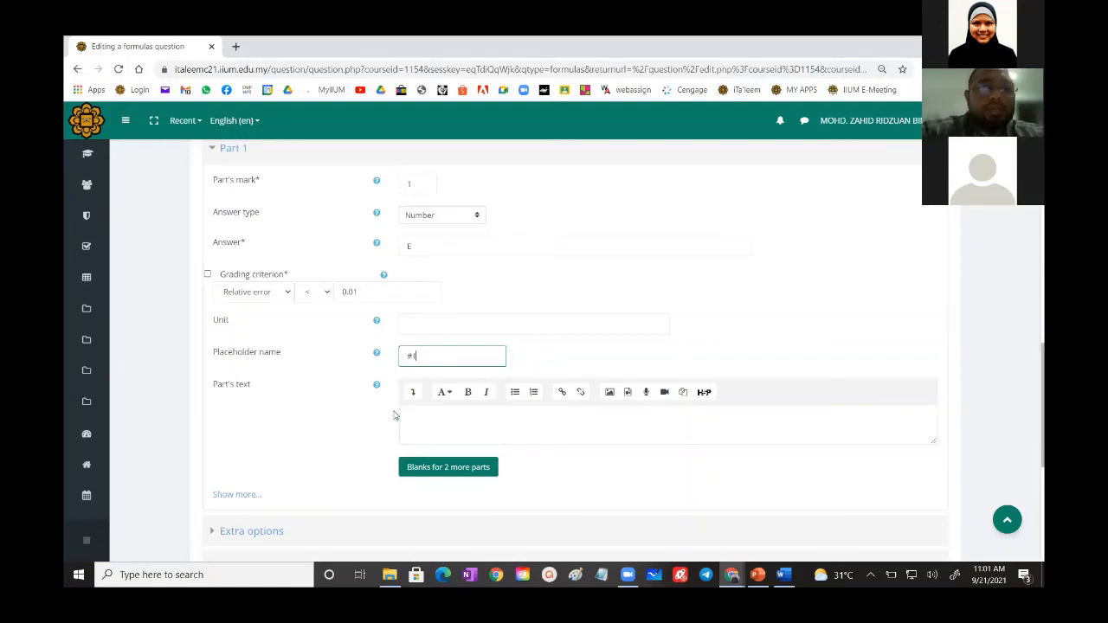
{"action": "left_click", "coordinate": [417, 418]}
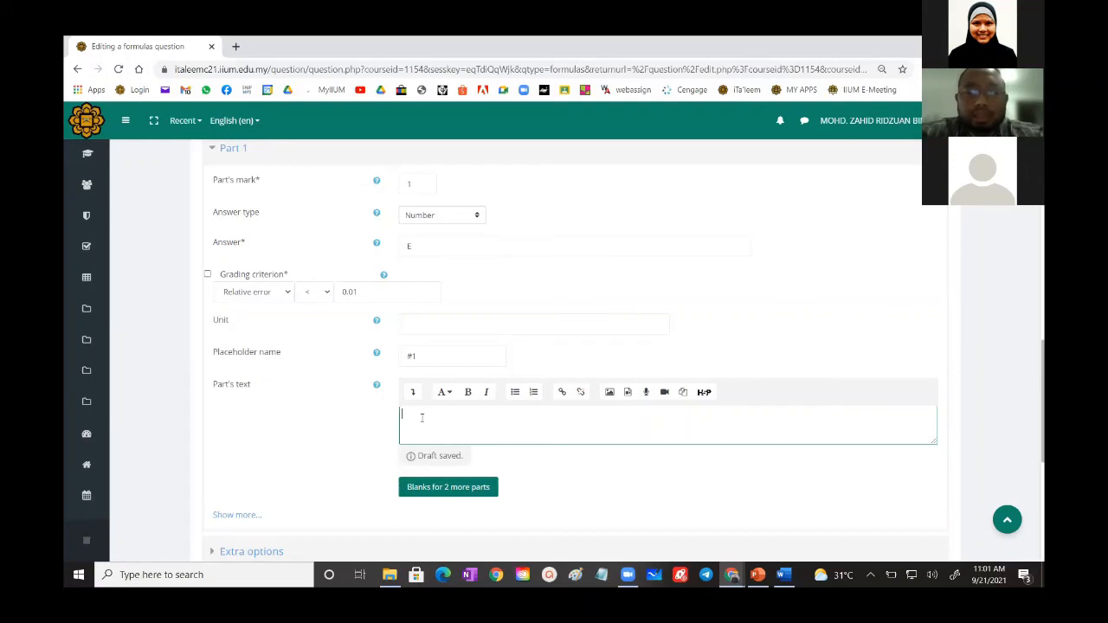
{"action": "type", "text": "{_"}
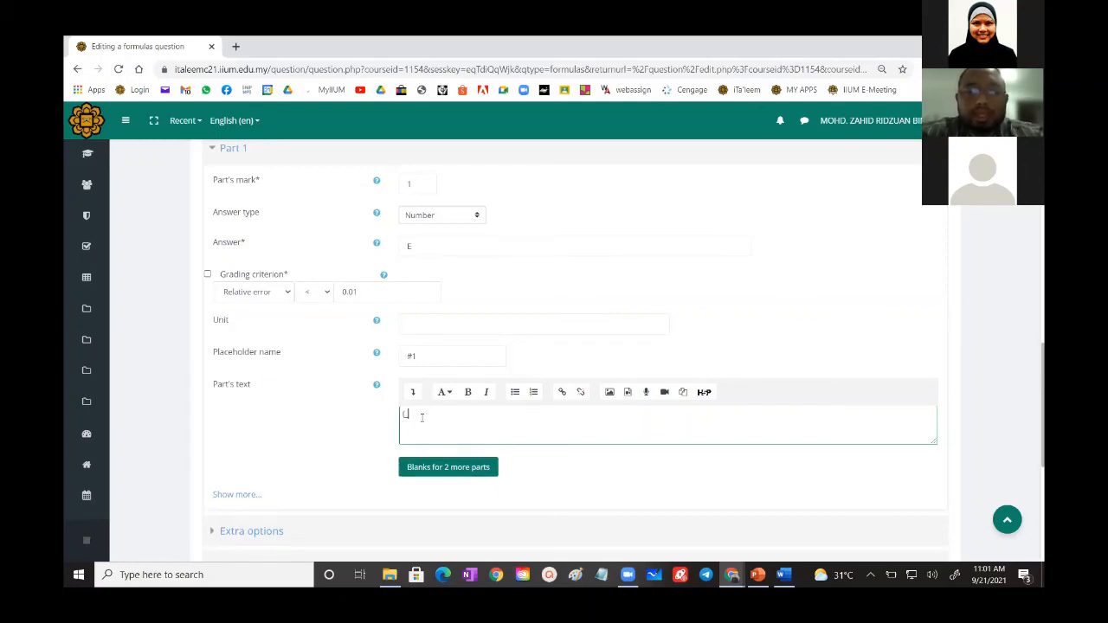
{"action": "type", "text": "0"}
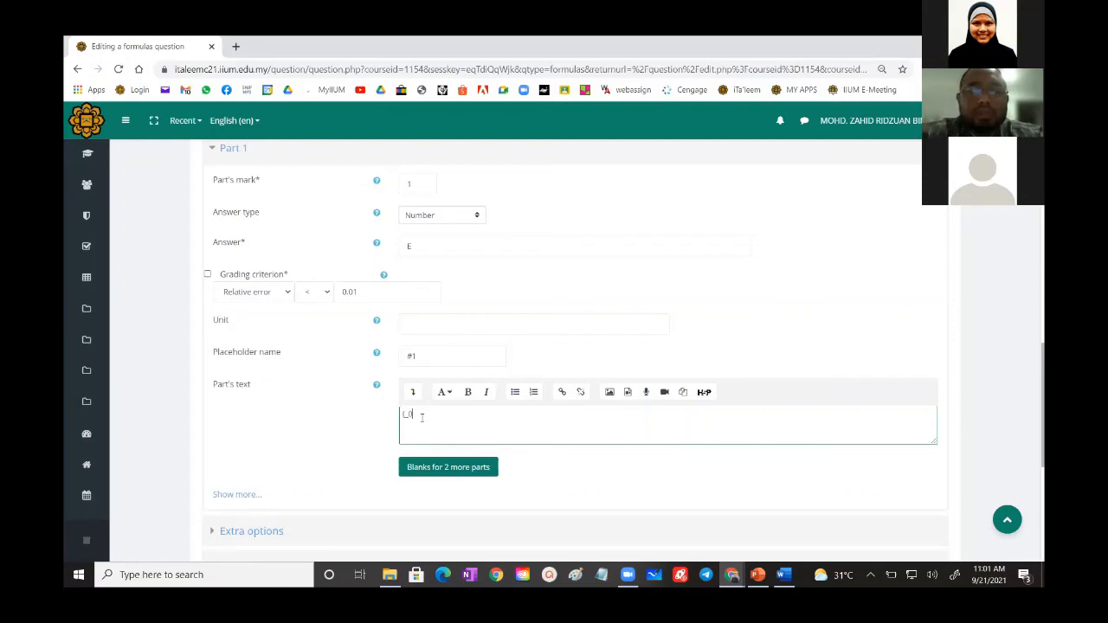
{"action": "type", "text": "}"}
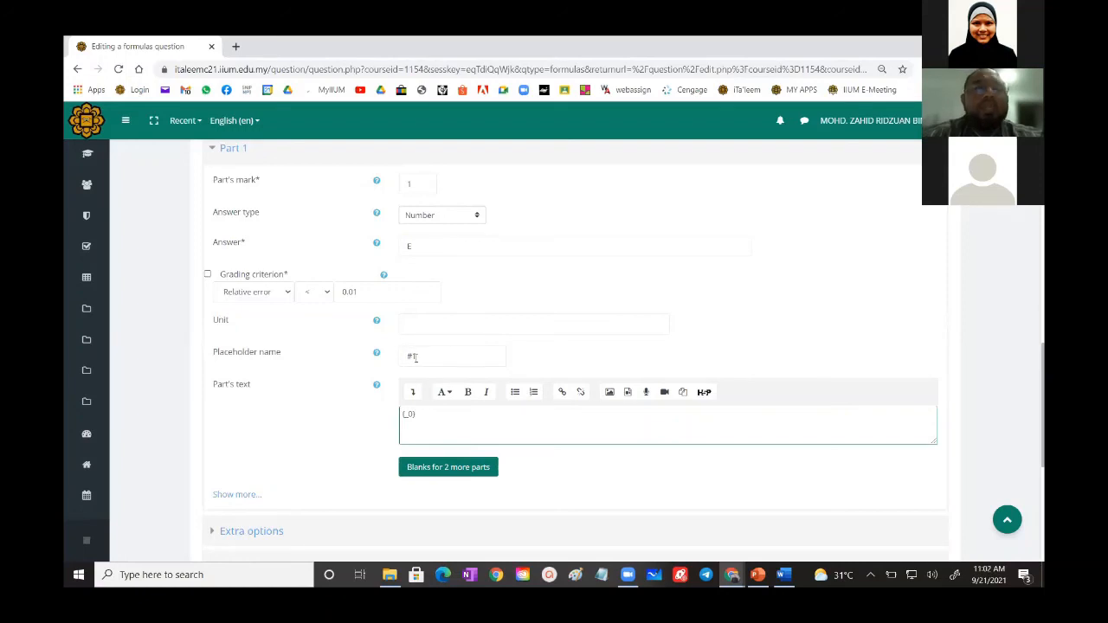
- Insert the placeholder {#1} followed by the unit J after "E =" under item (a) of the question text
{"action": "scroll", "coordinate": [414, 357], "scroll_direction": "up", "scroll_amount": 10}
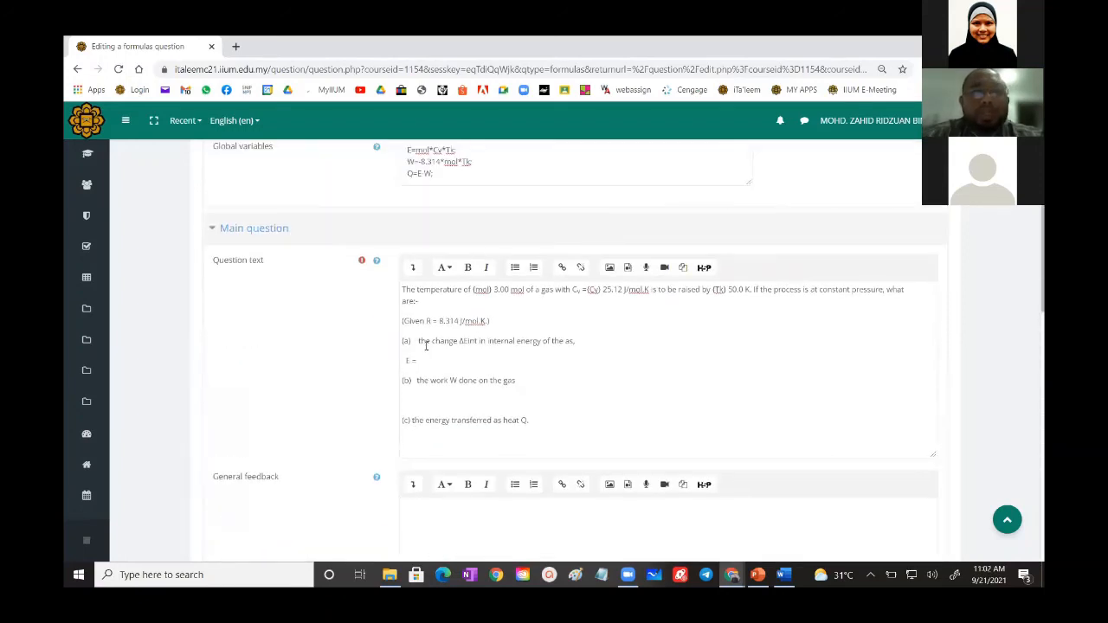
{"action": "left_click", "coordinate": [421, 359]}
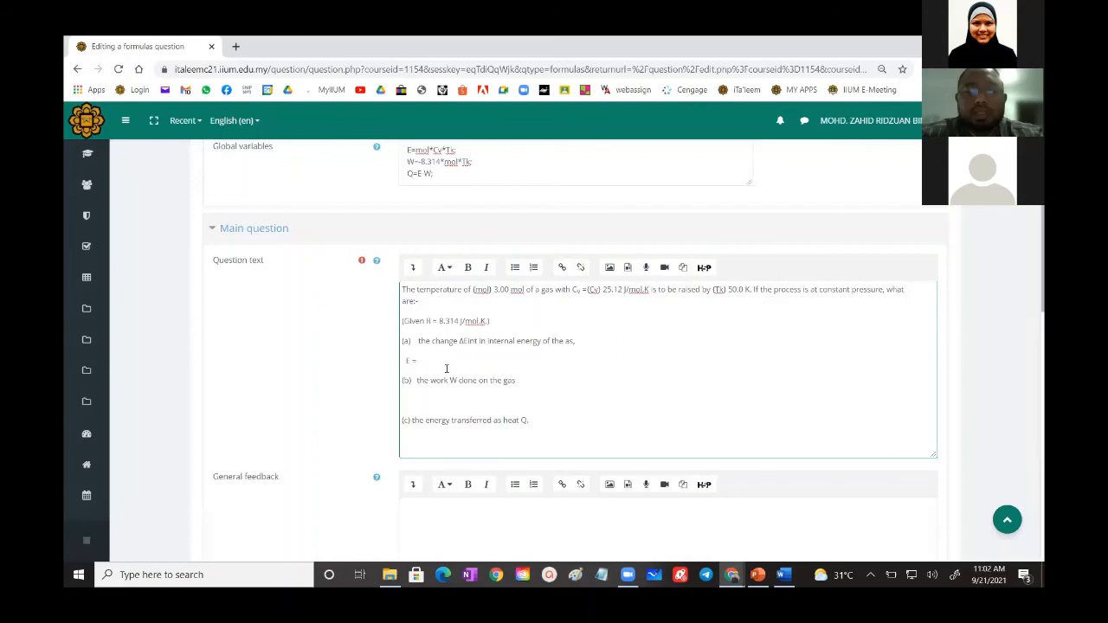
{"action": "type", "text": "{#1} J"}
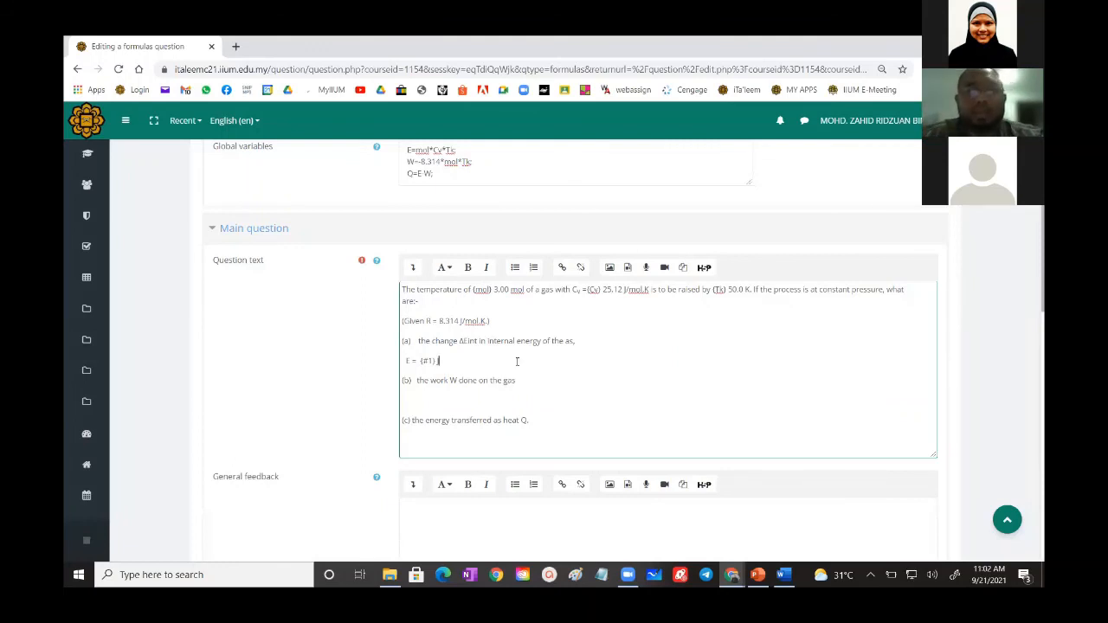
- Add "W =" on the empty line below item (b) in the question text
{"action": "scroll", "coordinate": [514, 361], "scroll_direction": "down", "scroll_amount": 1}
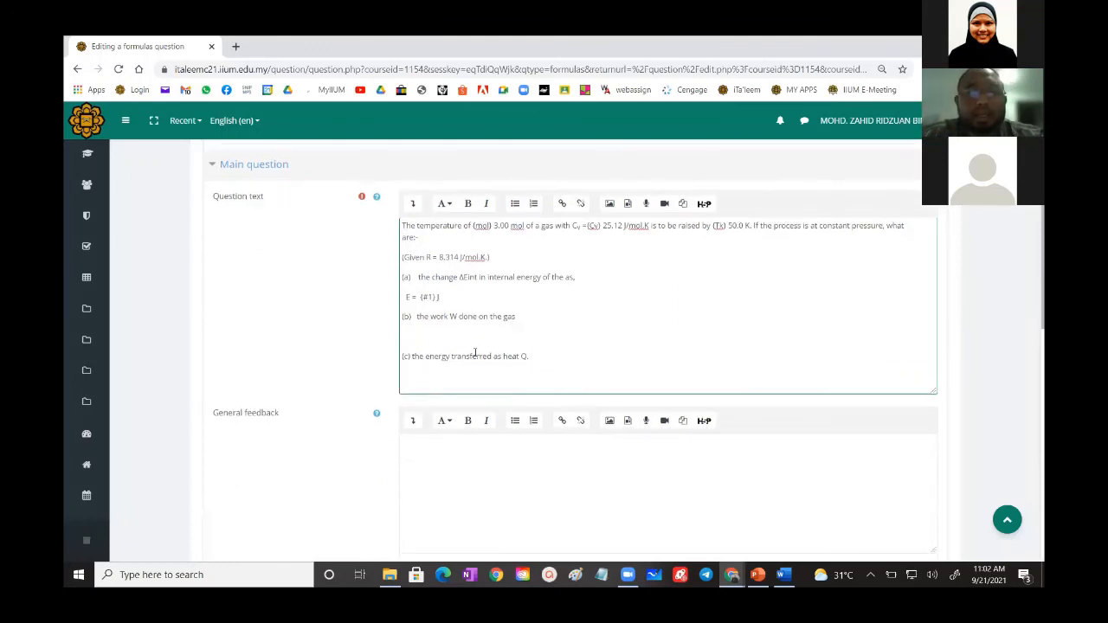
{"action": "left_click", "coordinate": [455, 337]}
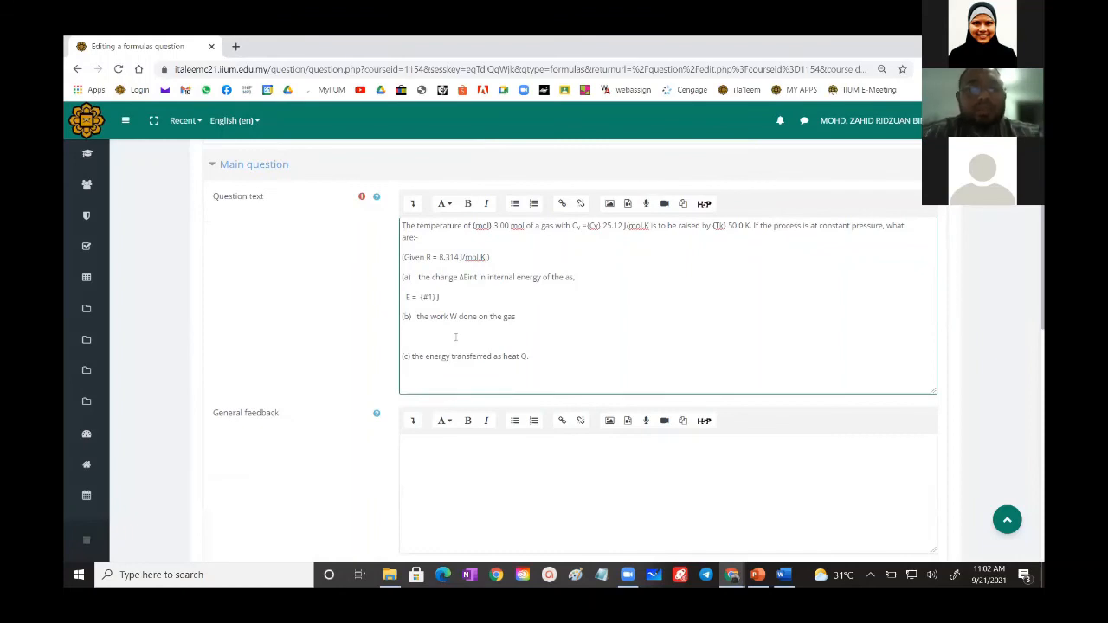
{"action": "type", "text": "W ="}
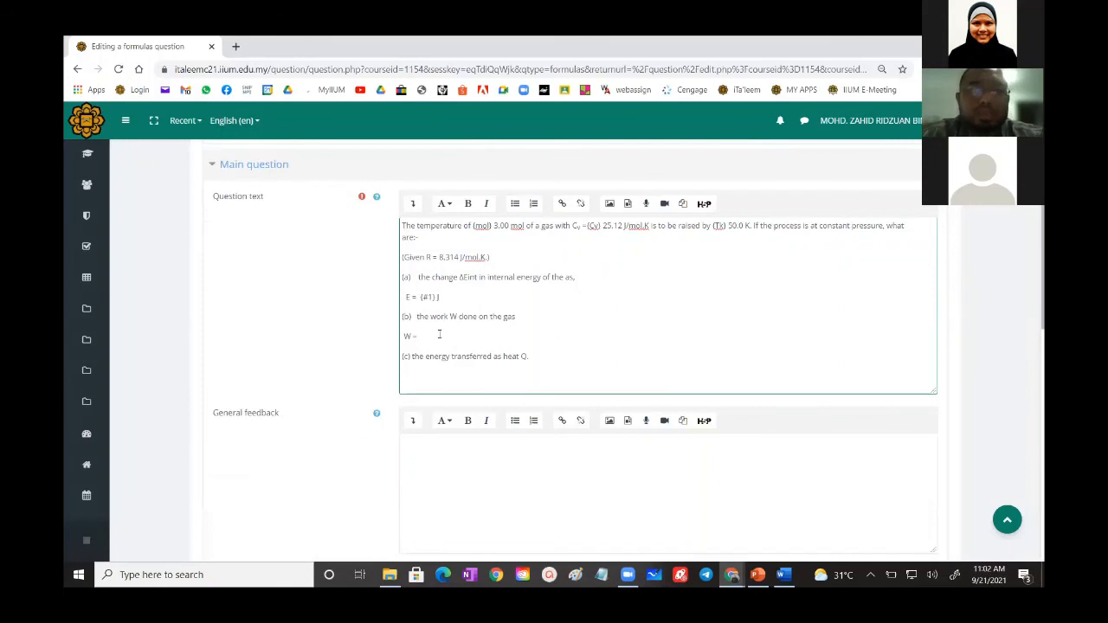
- Cut item (b) about the work W done on the gas, including its "W =" line, from the question text
{"action": "left_click_drag", "start_coordinate": [403, 322], "coordinate": [423, 337]}
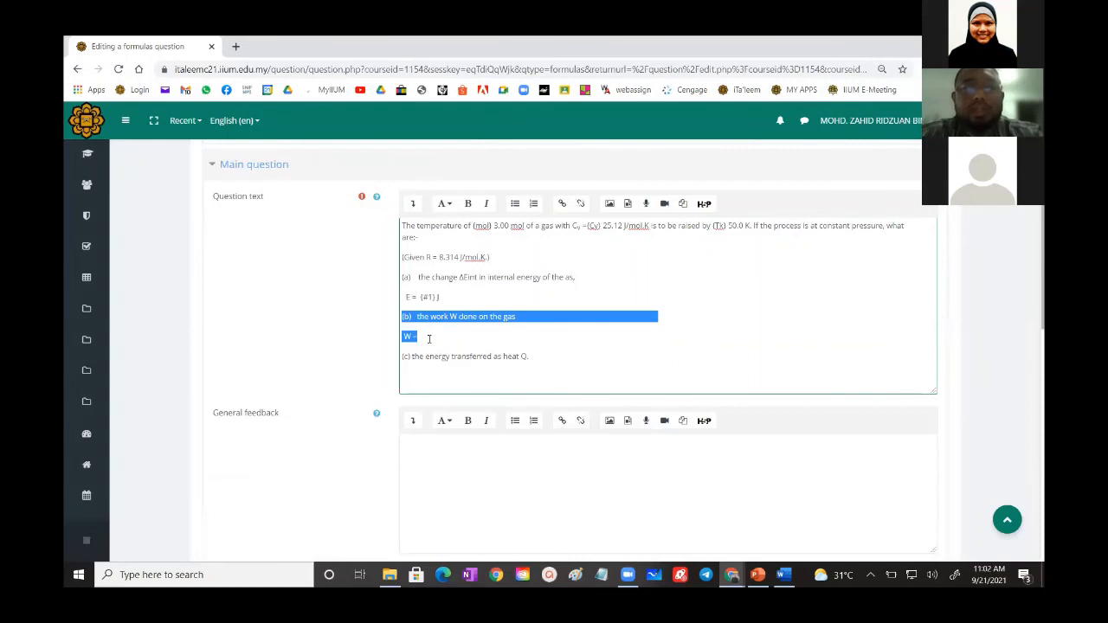
{"action": "right_click", "coordinate": [421, 319]}
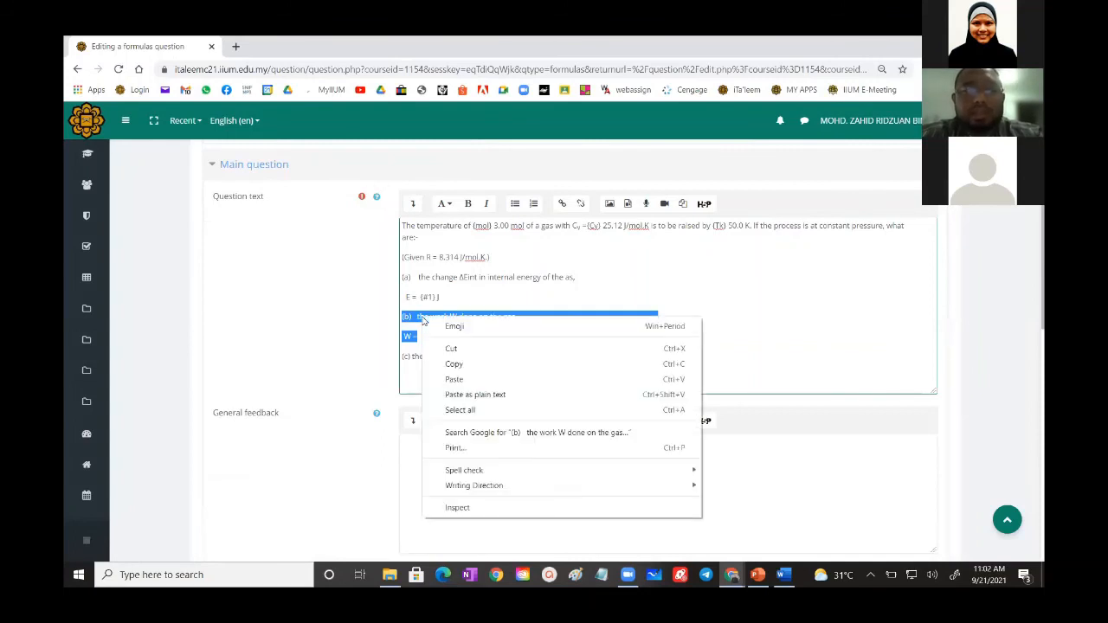
{"action": "left_click", "coordinate": [453, 350]}
- Add blanks for 2 more parts to the Formulas question below Part 1
{"action": "scroll", "coordinate": [457, 422], "scroll_direction": "down", "scroll_amount": 9}
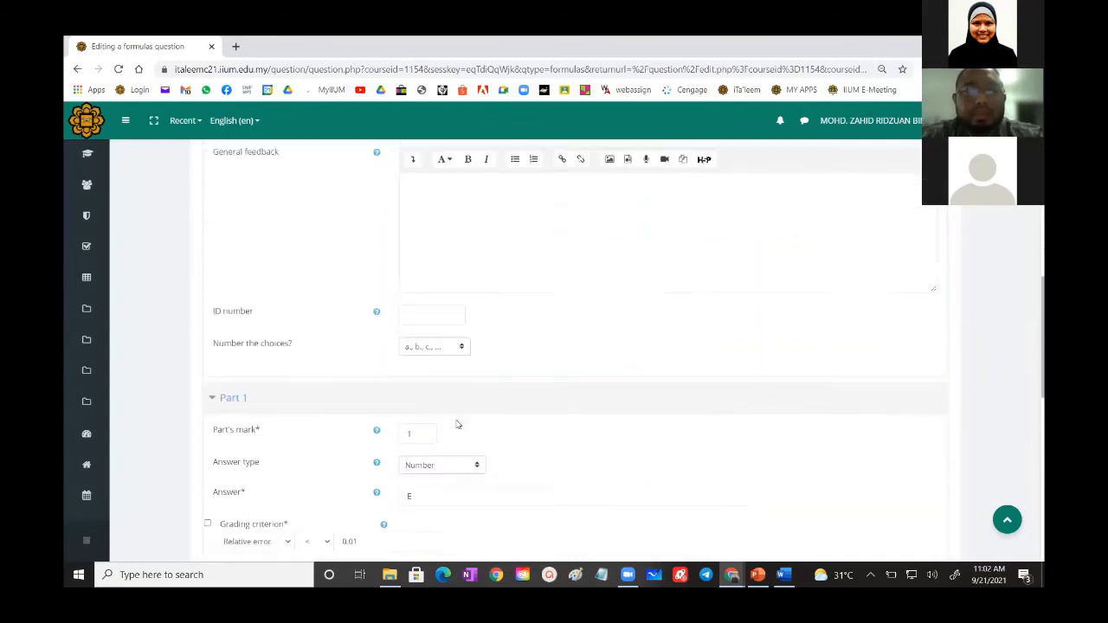
{"action": "scroll", "coordinate": [458, 422], "scroll_direction": "down", "scroll_amount": 2}
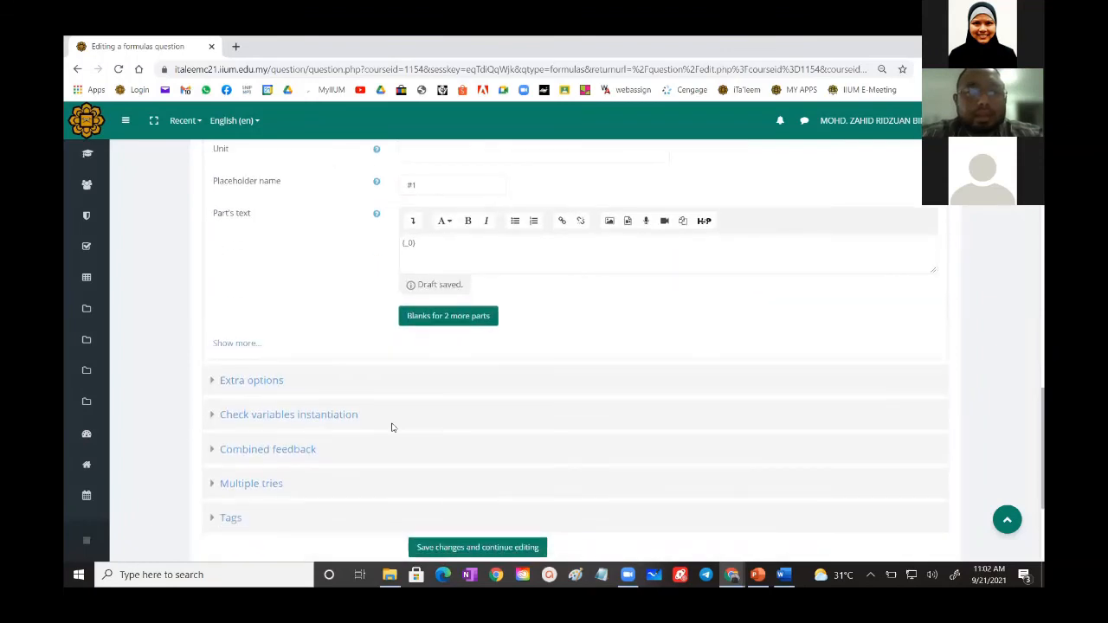
{"action": "scroll", "coordinate": [330, 396], "scroll_direction": "up", "scroll_amount": 2}
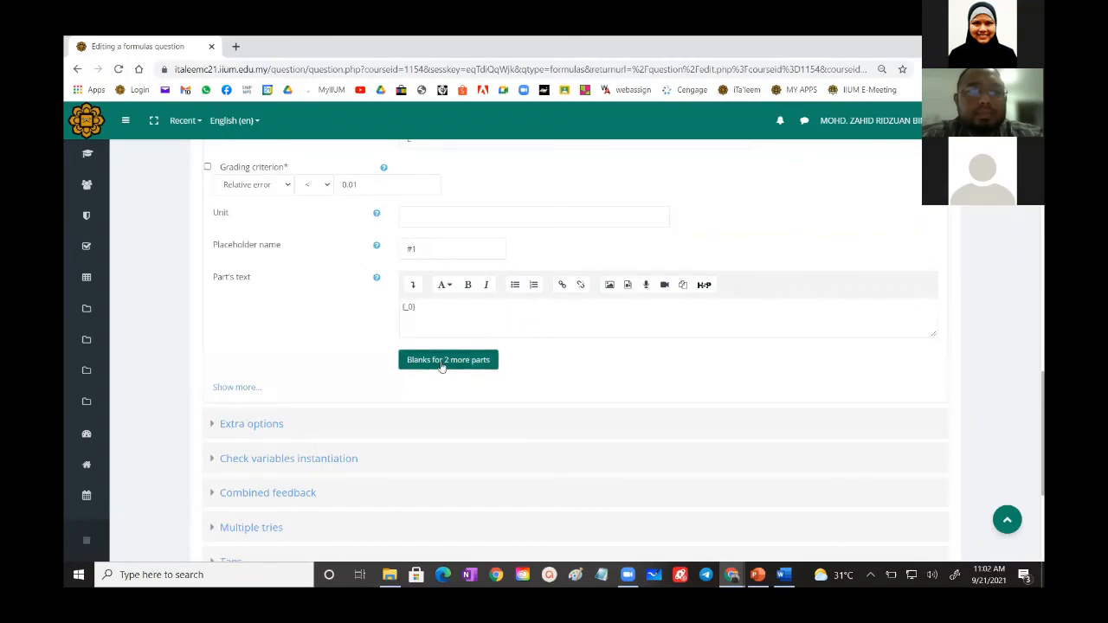
{"action": "left_click", "coordinate": [440, 363]}
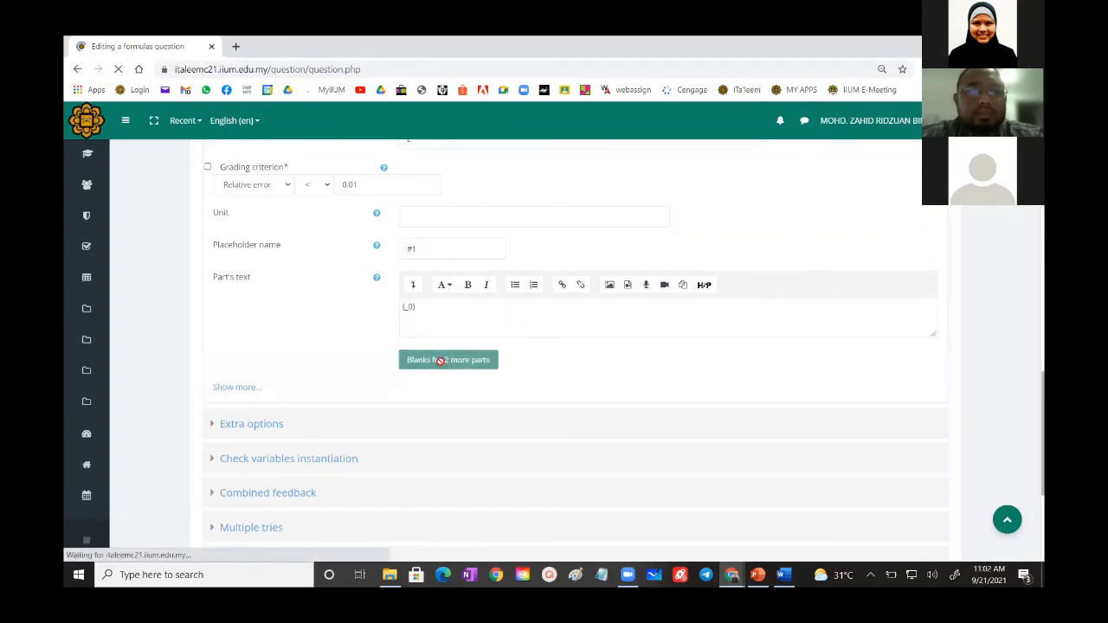
- Paste item (b) about the work W done on the gas, with its "W =" line, before {_1} in Part 2's text
{"action": "scroll", "coordinate": [363, 439], "scroll_direction": "down", "scroll_amount": 15}
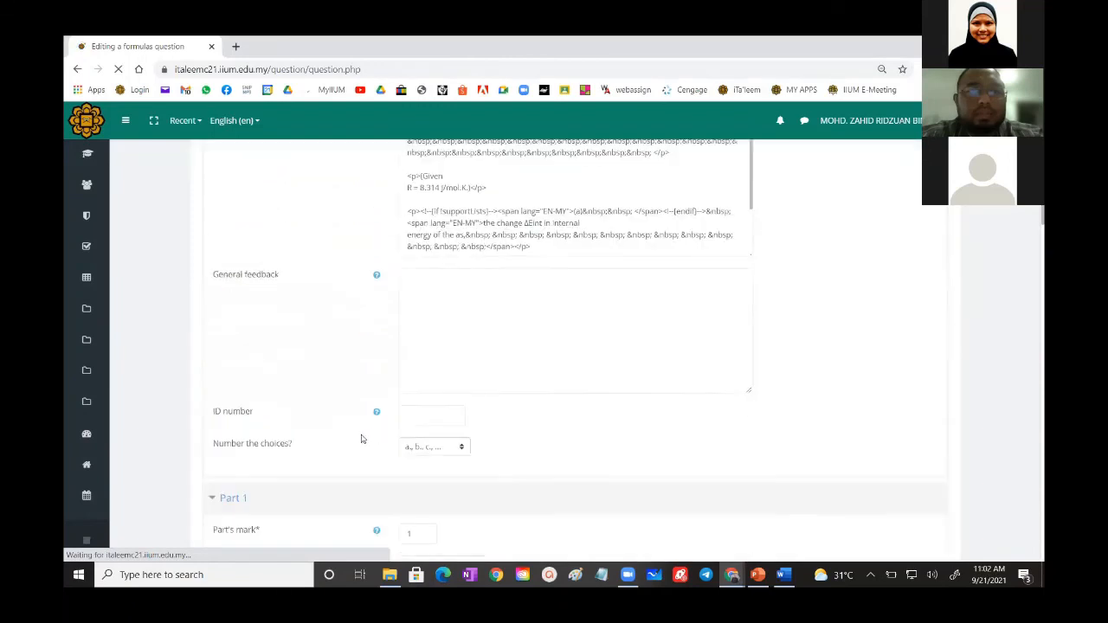
{"action": "scroll", "coordinate": [362, 438], "scroll_direction": "down", "scroll_amount": 5}
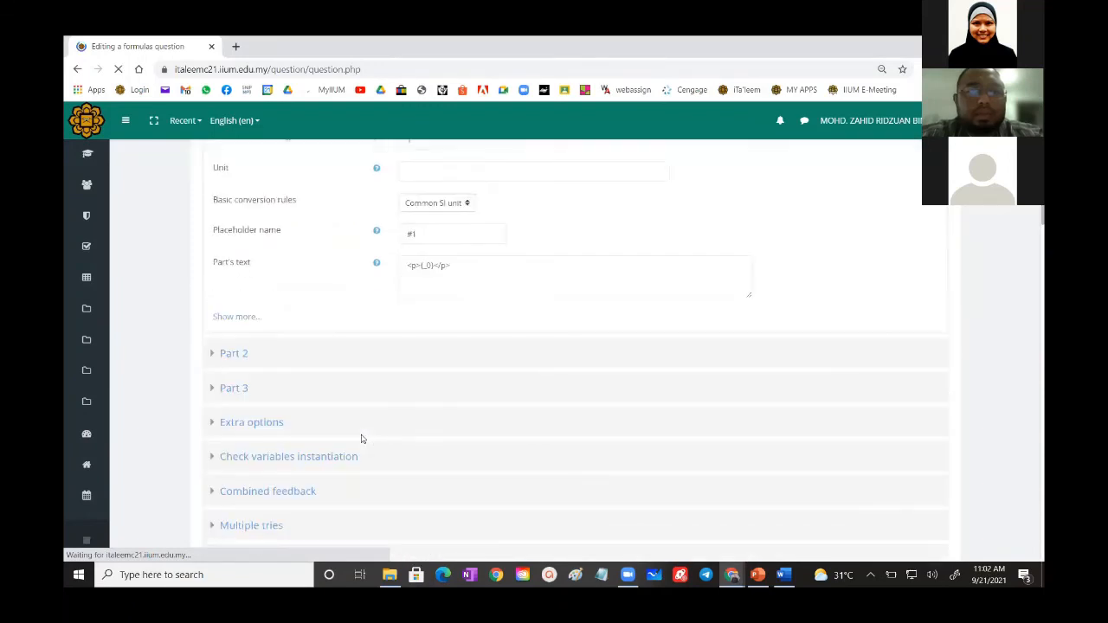
{"action": "left_click", "coordinate": [233, 280]}
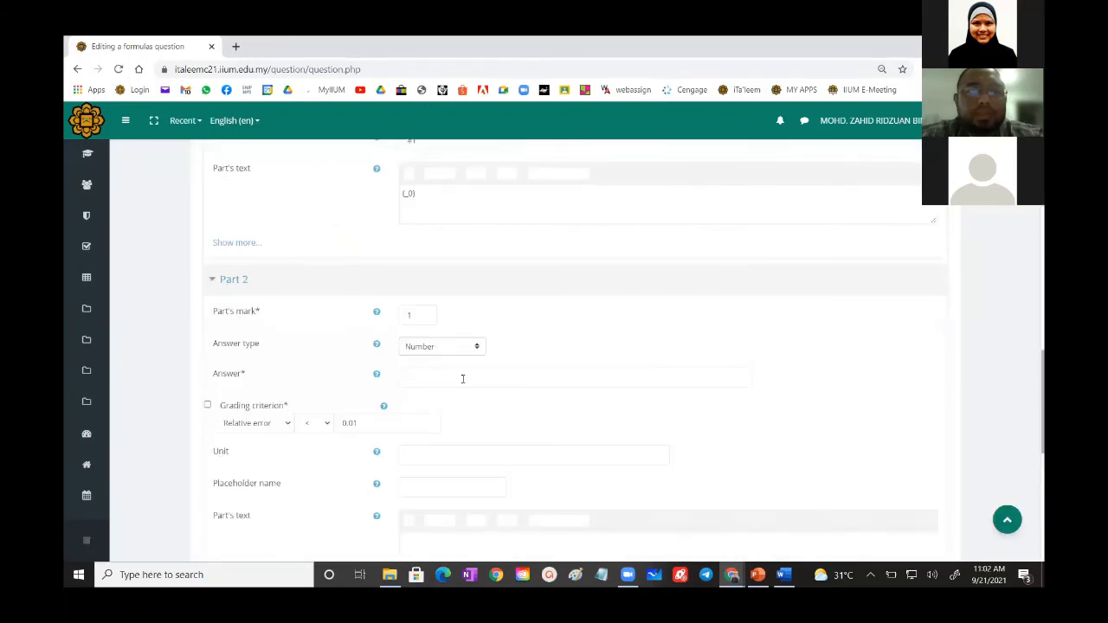
{"action": "scroll", "coordinate": [446, 387], "scroll_direction": "down", "scroll_amount": 2}
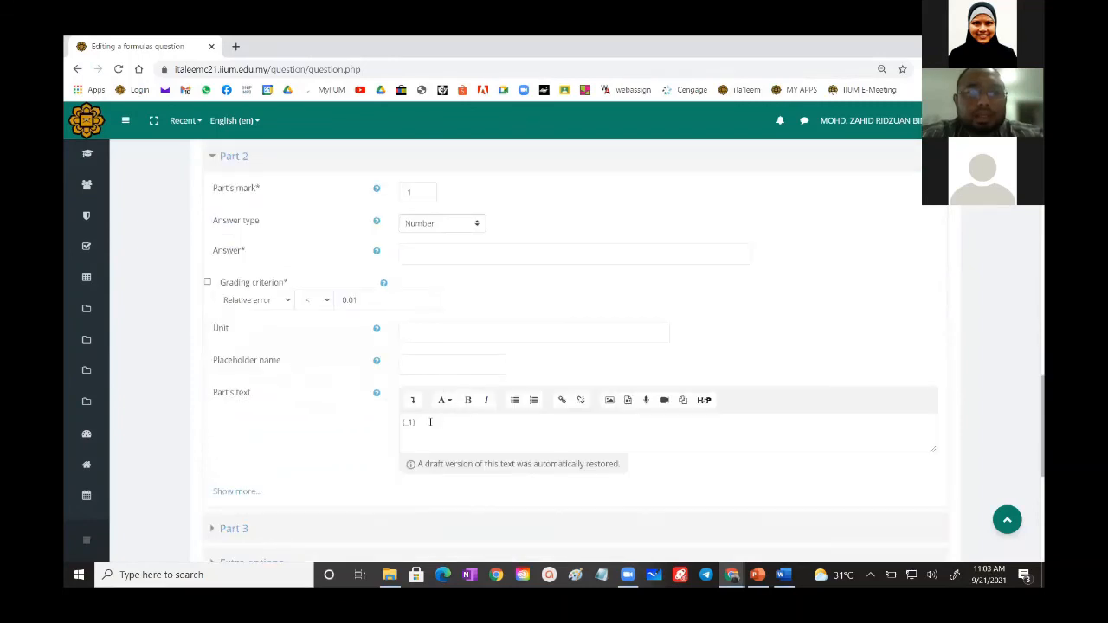
{"action": "scroll", "coordinate": [430, 421], "scroll_direction": "up", "scroll_amount": 3}
{"action": "scroll", "coordinate": [430, 422], "scroll_direction": "down", "scroll_amount": 3}
{"action": "left_click_drag", "start_coordinate": [426, 421], "coordinate": [401, 421]}
{"action": "left_click", "coordinate": [402, 422]}
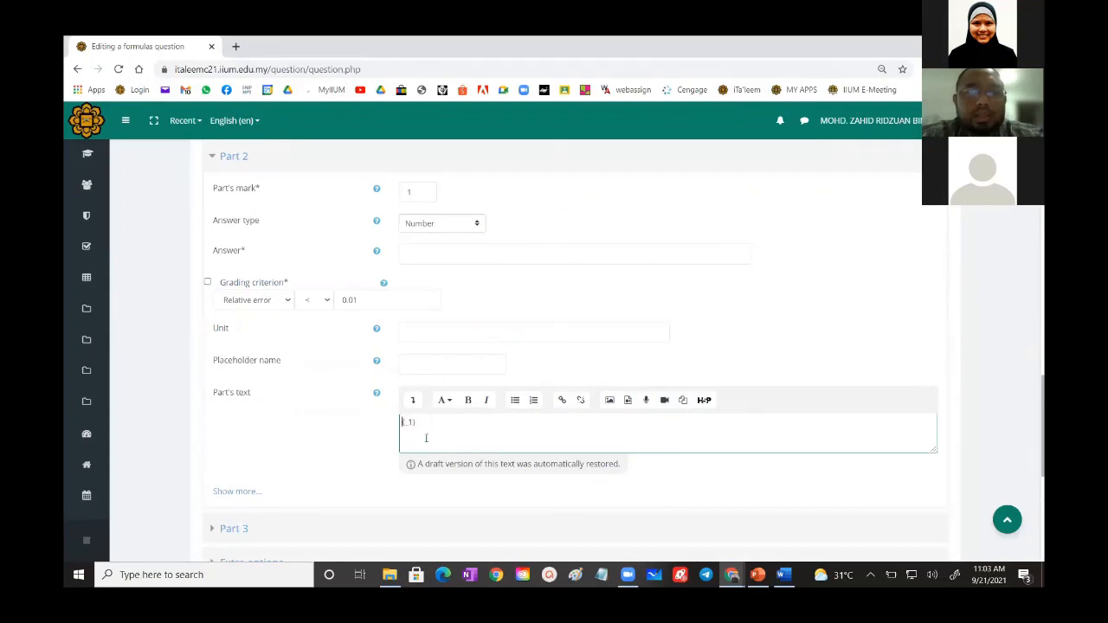
{"action": "key", "text": "ctrl+v"}
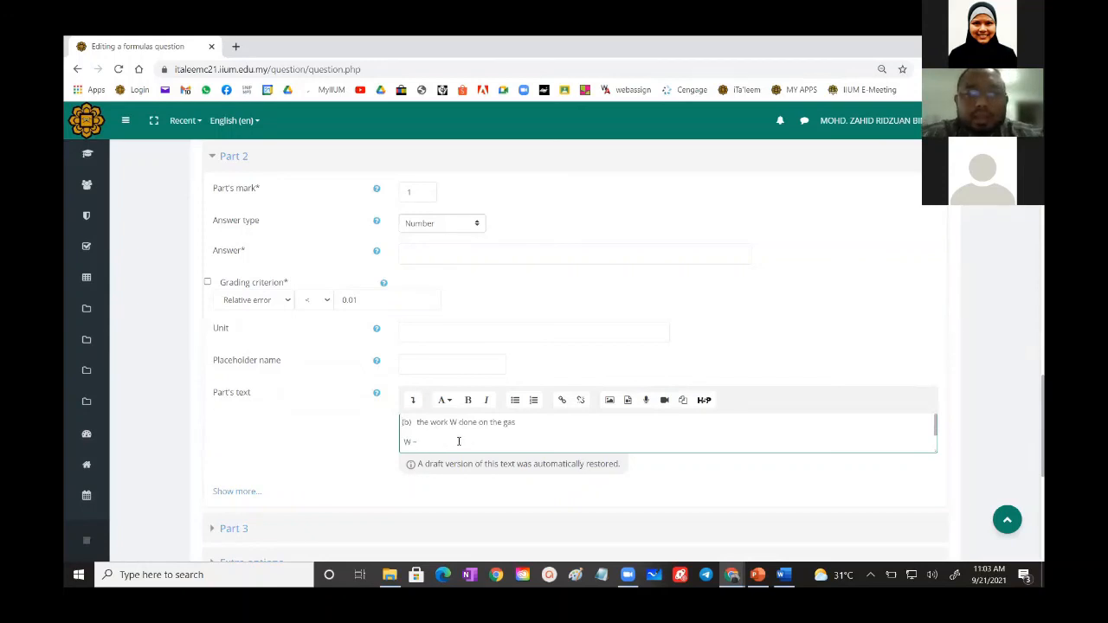
- Remove the "W =" line between item (b) and {_1} in Part 2's text
{"action": "scroll", "coordinate": [459, 441], "scroll_direction": "down", "scroll_amount": 1}
{"action": "scroll", "coordinate": [459, 439], "scroll_direction": "up", "scroll_amount": 1}
{"action": "scroll", "coordinate": [459, 439], "scroll_direction": "down", "scroll_amount": 1}
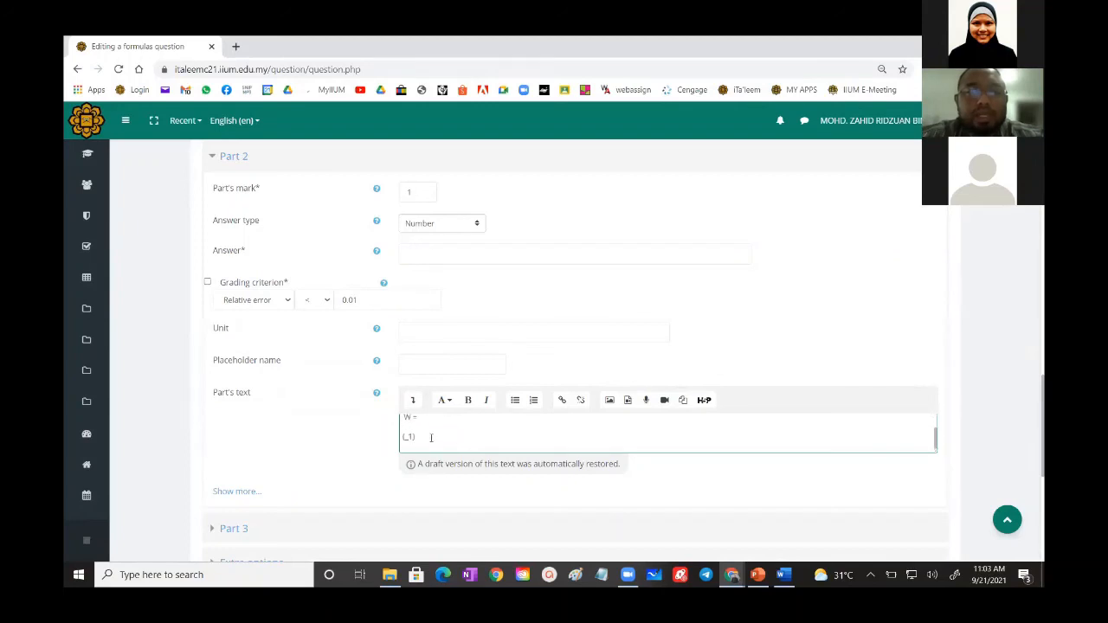
{"action": "scroll", "coordinate": [421, 438], "scroll_direction": "up", "scroll_amount": 1}
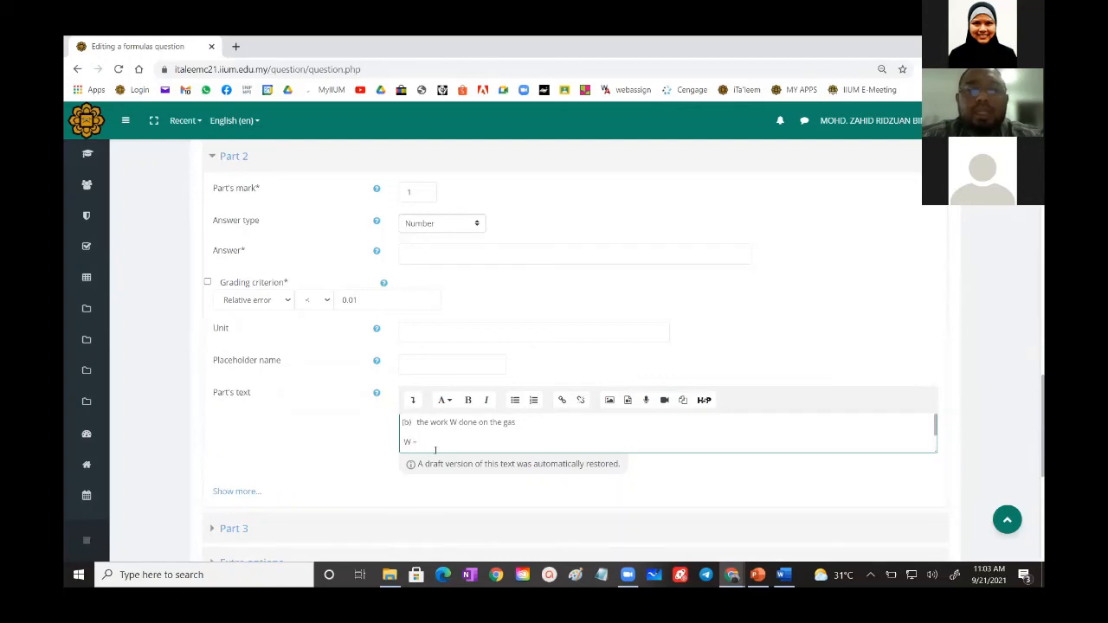
{"action": "key", "text": "BackSpace"}
{"action": "key", "text": "BackSpace"}
{"action": "key", "text": "BackSpace"}
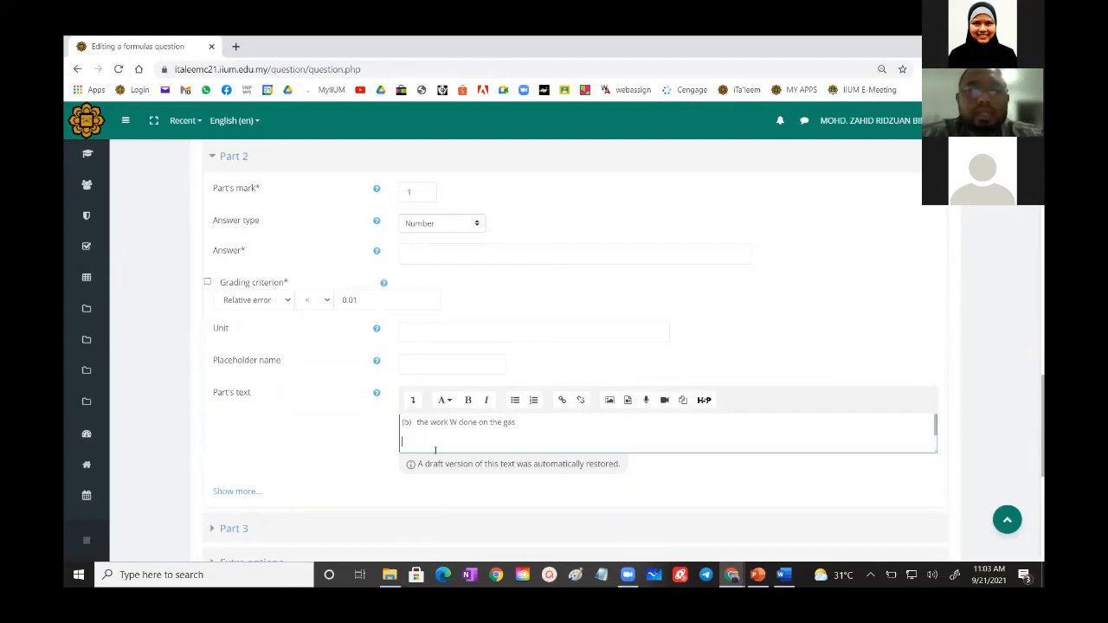
{"action": "key", "text": "BackSpace"}
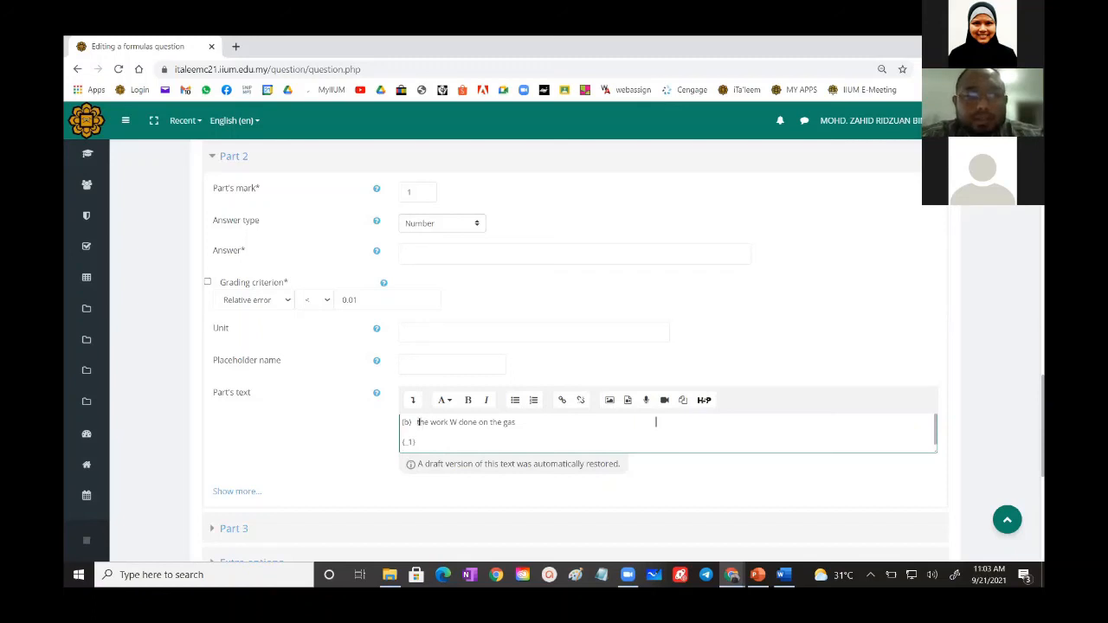
- Set Part 2's answer to W
{"action": "left_click", "coordinate": [420, 251]}
{"action": "type", "text": "W"}
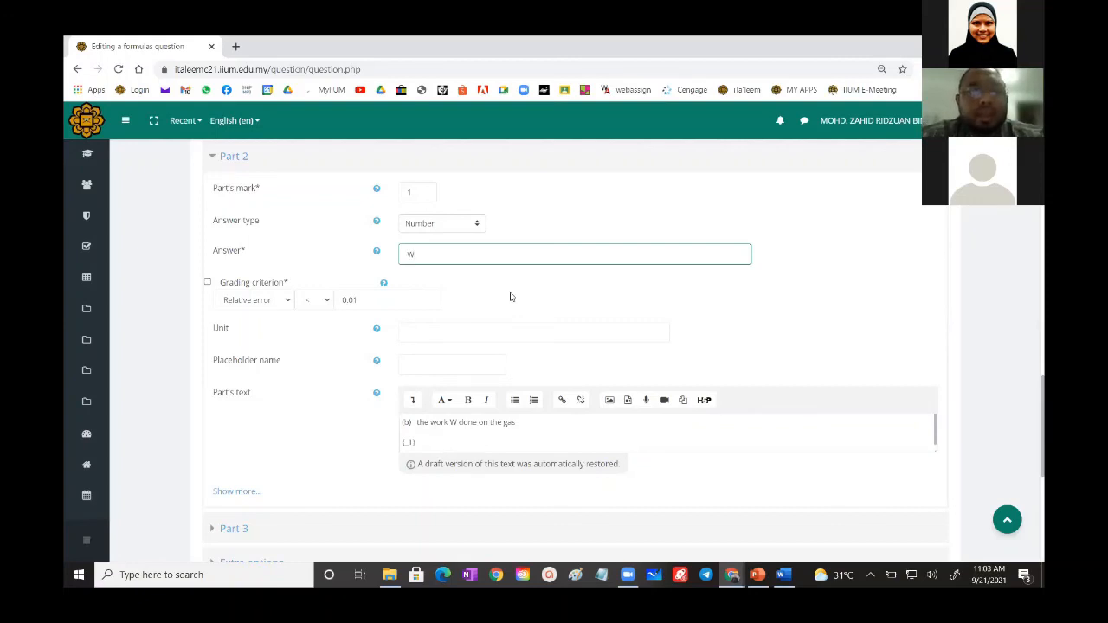
{"action": "scroll", "coordinate": [510, 297], "scroll_direction": "down", "scroll_amount": 3}
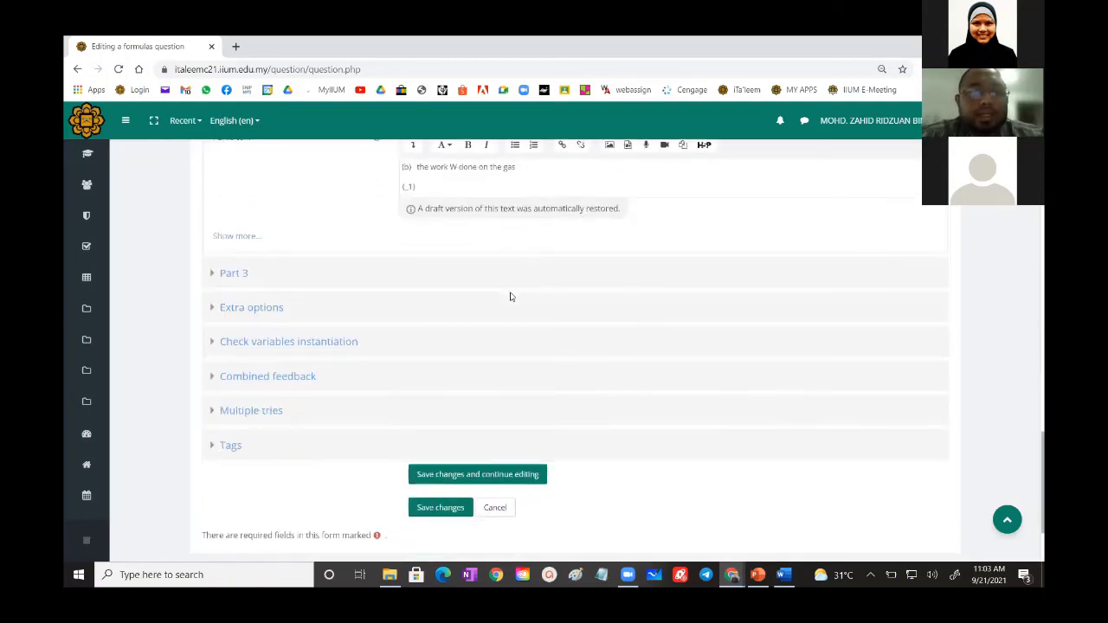
{"action": "scroll", "coordinate": [510, 297], "scroll_direction": "up", "scroll_amount": 5}
{"action": "scroll", "coordinate": [510, 297], "scroll_direction": "up", "scroll_amount": 10}
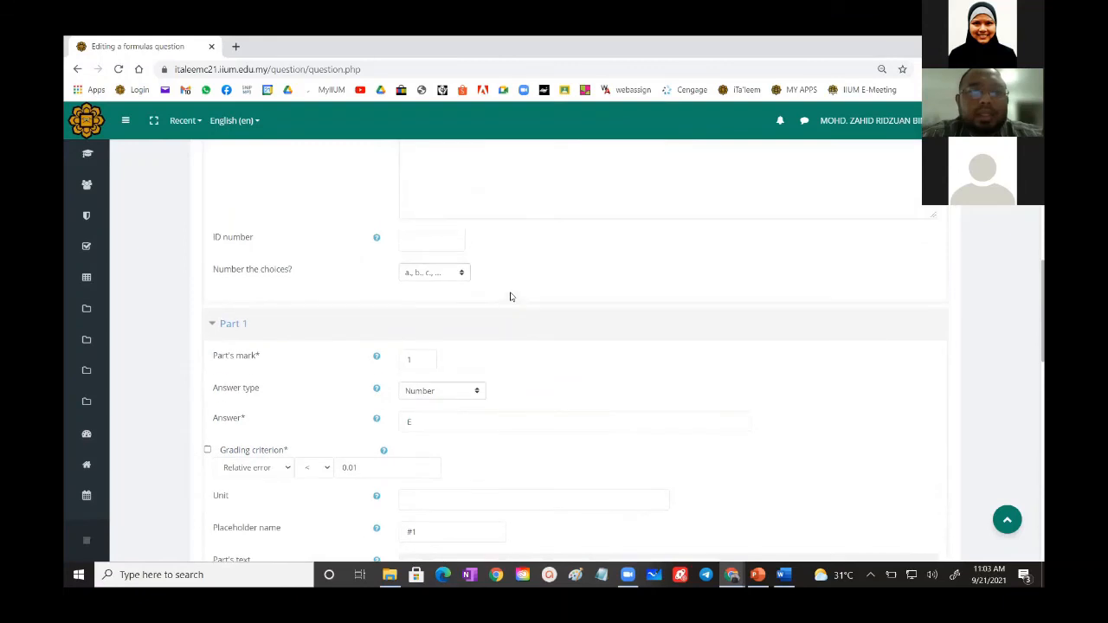
- Expand Part 3 of the Formulas question and set its answer to Q
{"action": "scroll", "coordinate": [511, 292], "scroll_direction": "down", "scroll_amount": 15}
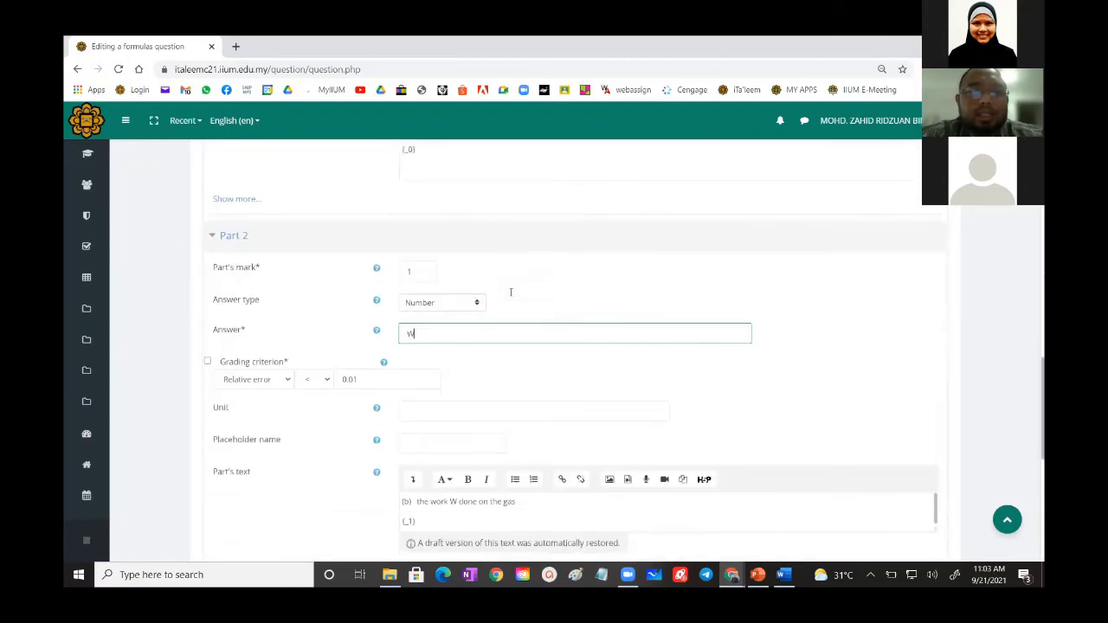
{"action": "left_click", "coordinate": [241, 211]}
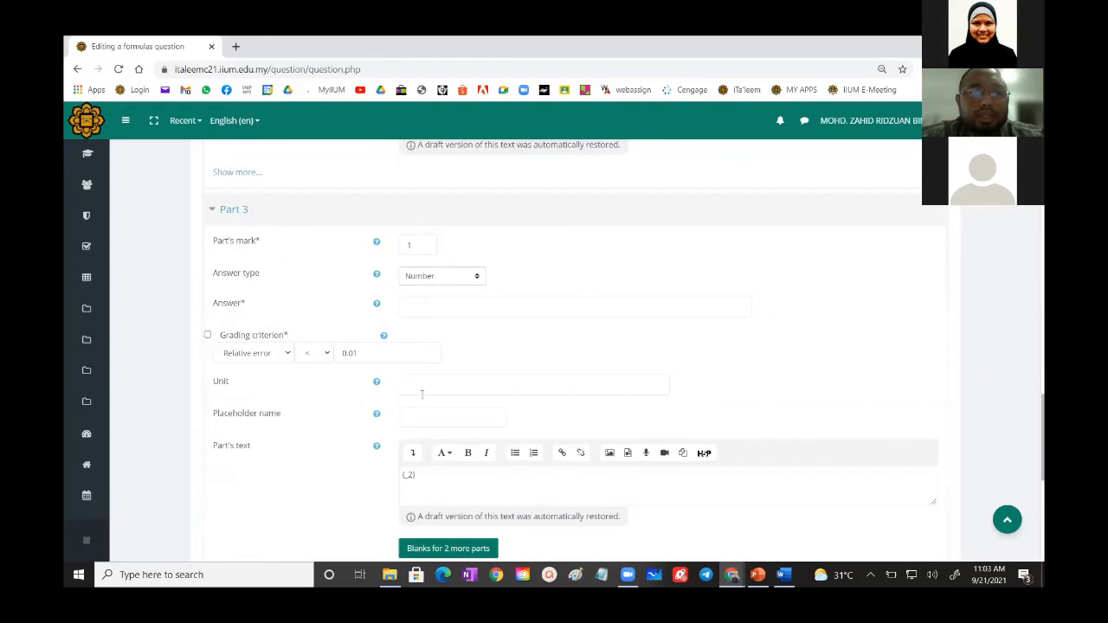
{"action": "left_click", "coordinate": [411, 305]}
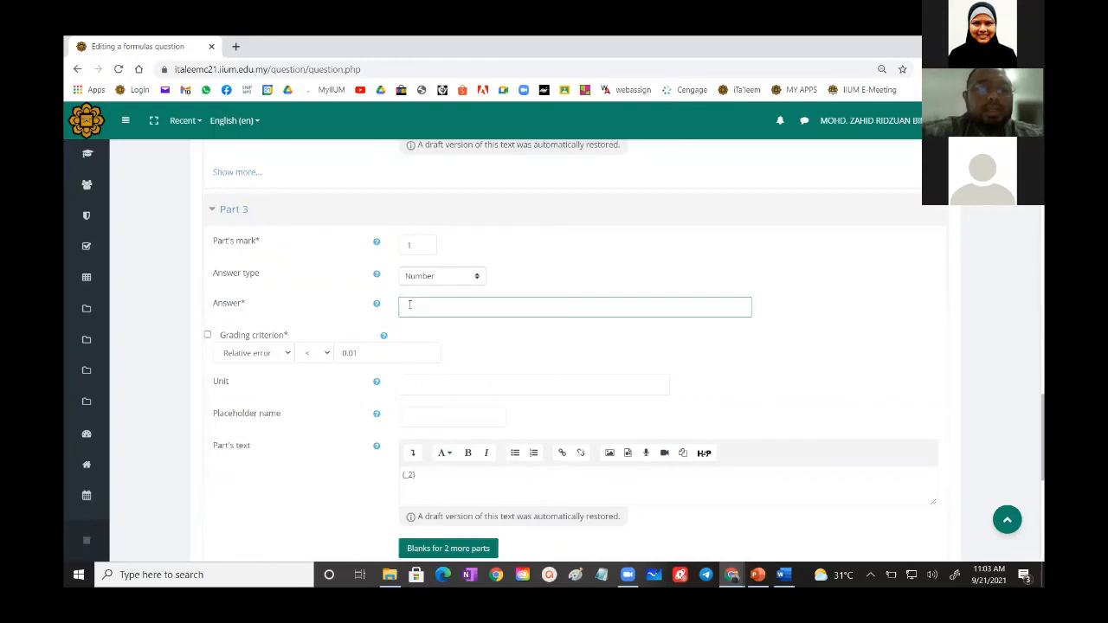
{"action": "scroll", "coordinate": [644, 337], "scroll_direction": "up", "scroll_amount": 10}
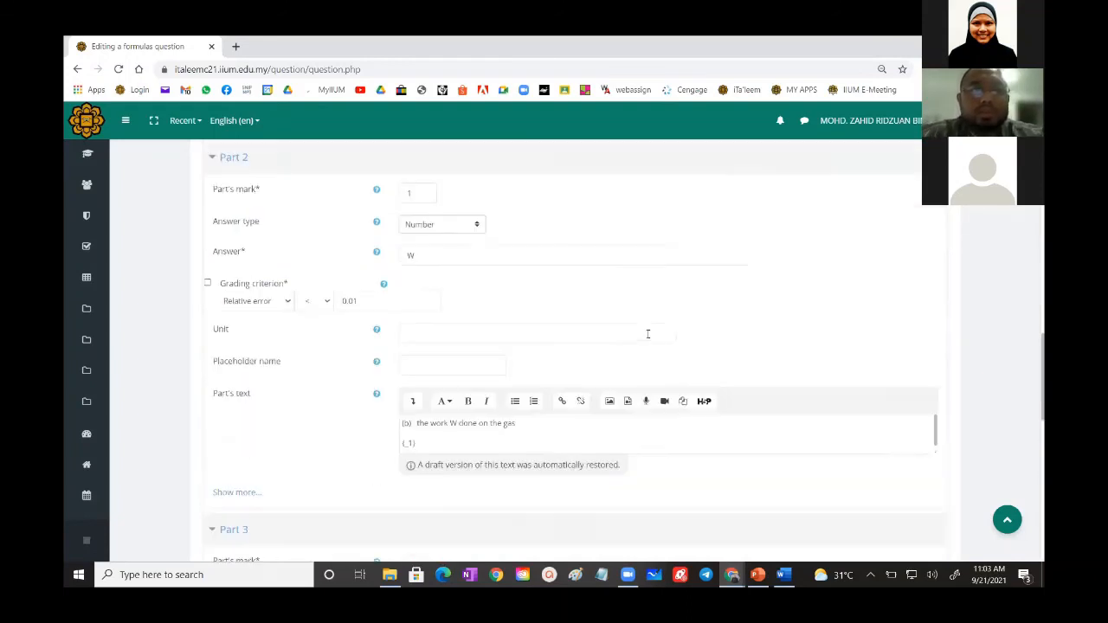
{"action": "scroll", "coordinate": [648, 333], "scroll_direction": "up", "scroll_amount": 5}
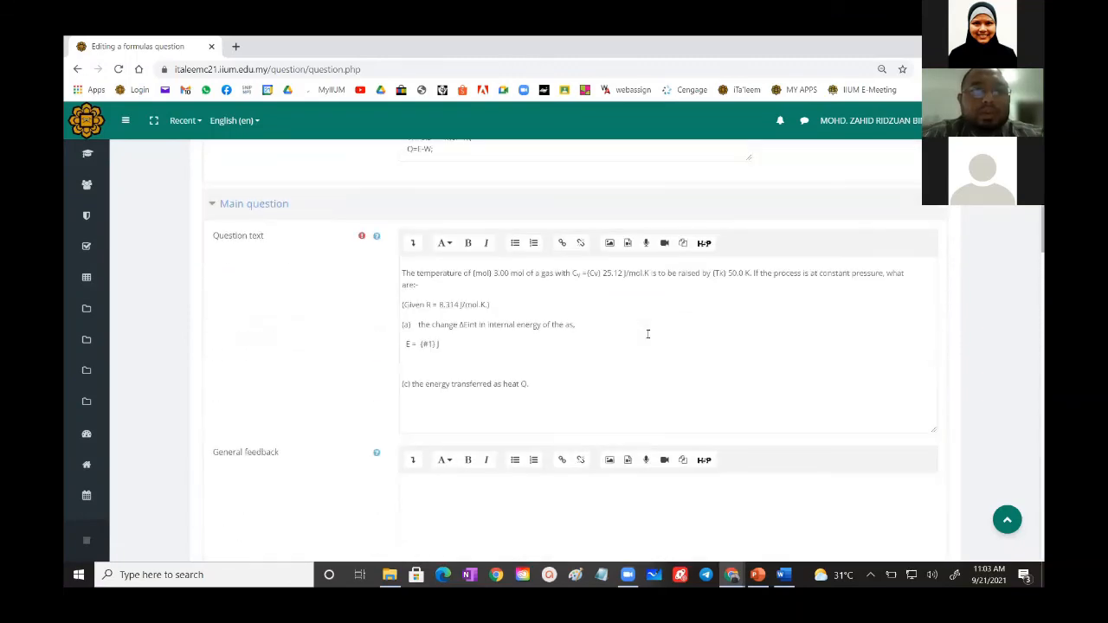
{"action": "scroll", "coordinate": [648, 333], "scroll_direction": "down", "scroll_amount": 15}
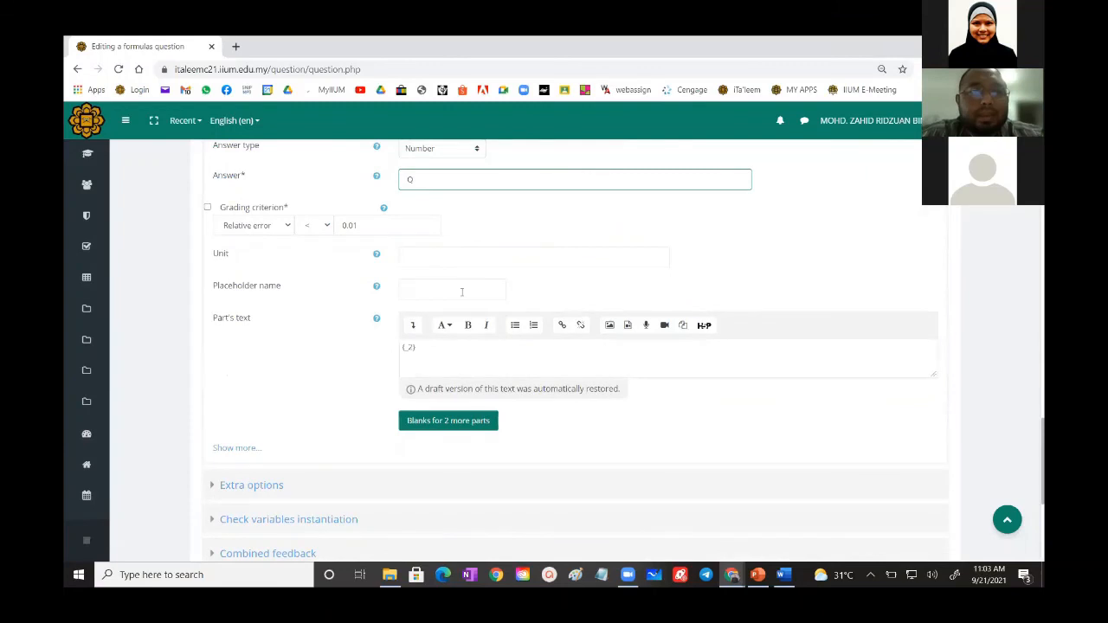
- Set Part 2's mark to 2
{"action": "scroll", "coordinate": [462, 291], "scroll_direction": "up", "scroll_amount": 1}
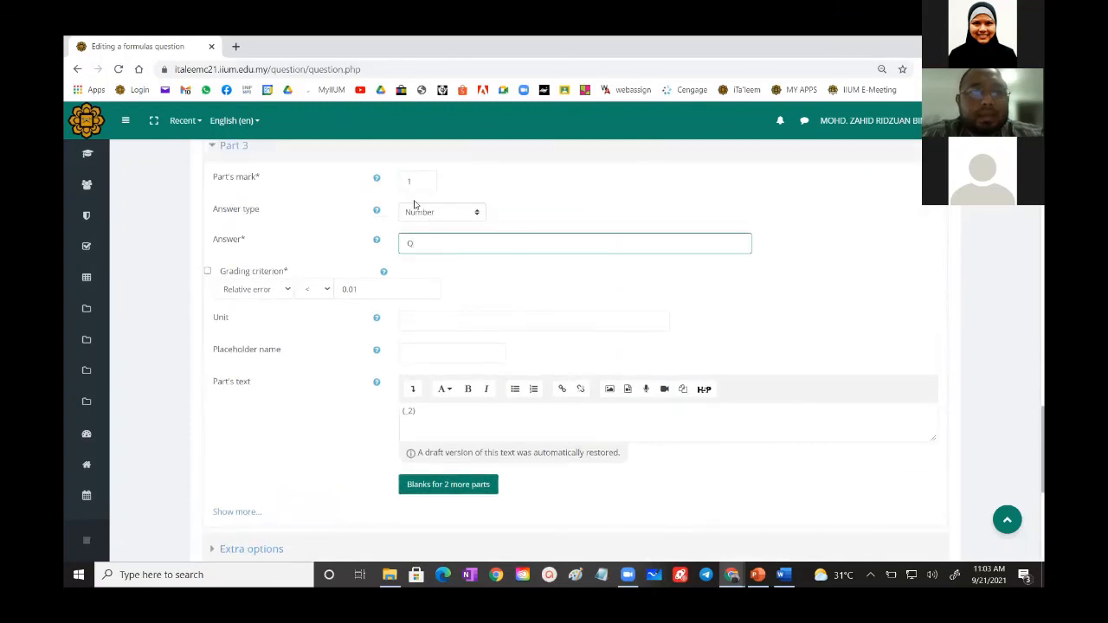
{"action": "scroll", "coordinate": [437, 337], "scroll_direction": "up", "scroll_amount": 5}
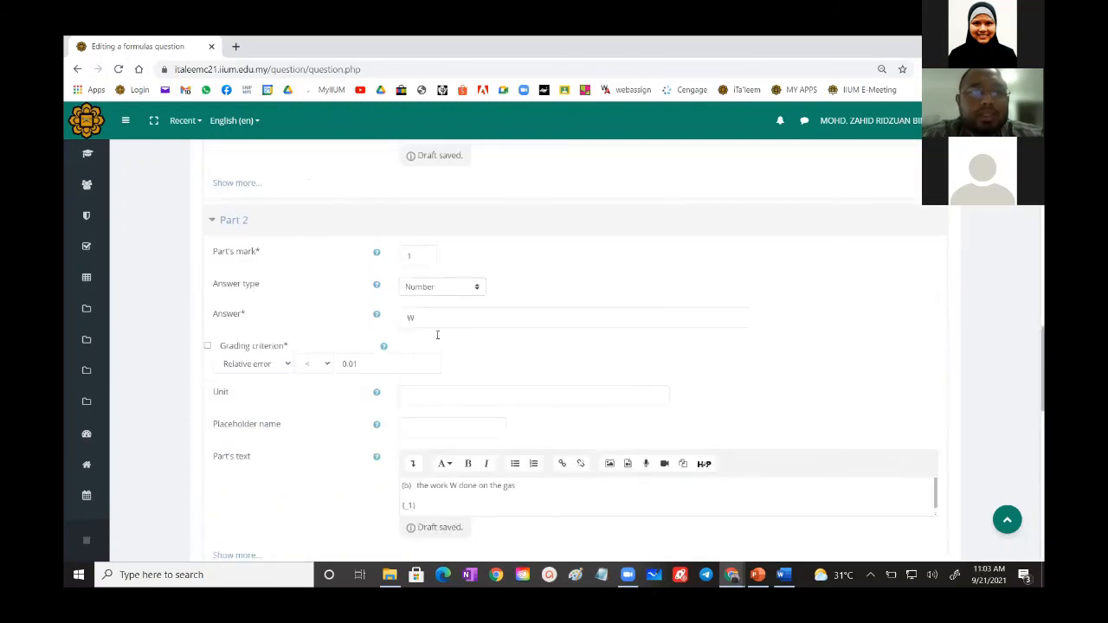
{"action": "left_click", "coordinate": [413, 253]}
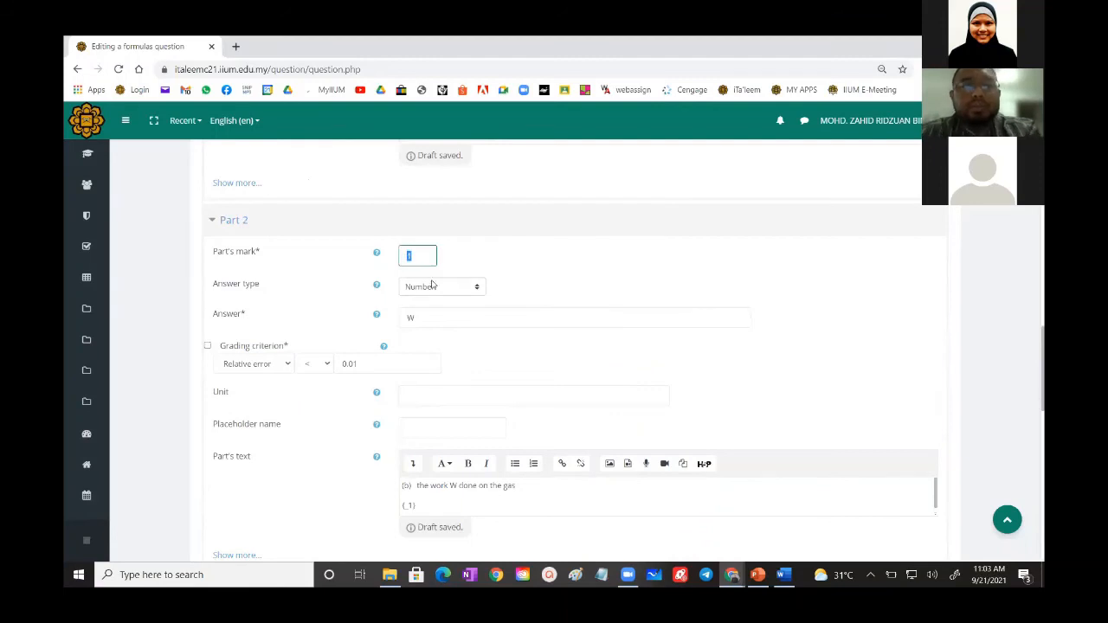
- Set Part 3's placeholder name to #3
{"action": "scroll", "coordinate": [496, 316], "scroll_direction": "down", "scroll_amount": 5}
{"action": "scroll", "coordinate": [498, 320], "scroll_direction": "down", "scroll_amount": 3}
{"action": "scroll", "coordinate": [498, 320], "scroll_direction": "up", "scroll_amount": 2}
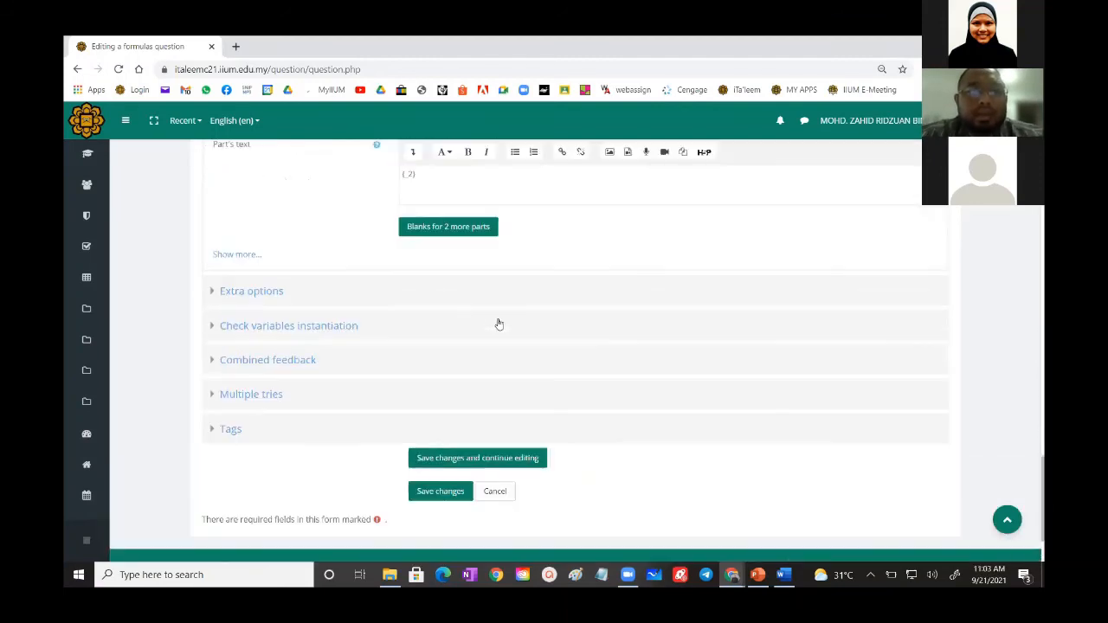
{"action": "scroll", "coordinate": [374, 317], "scroll_direction": "up", "scroll_amount": 1}
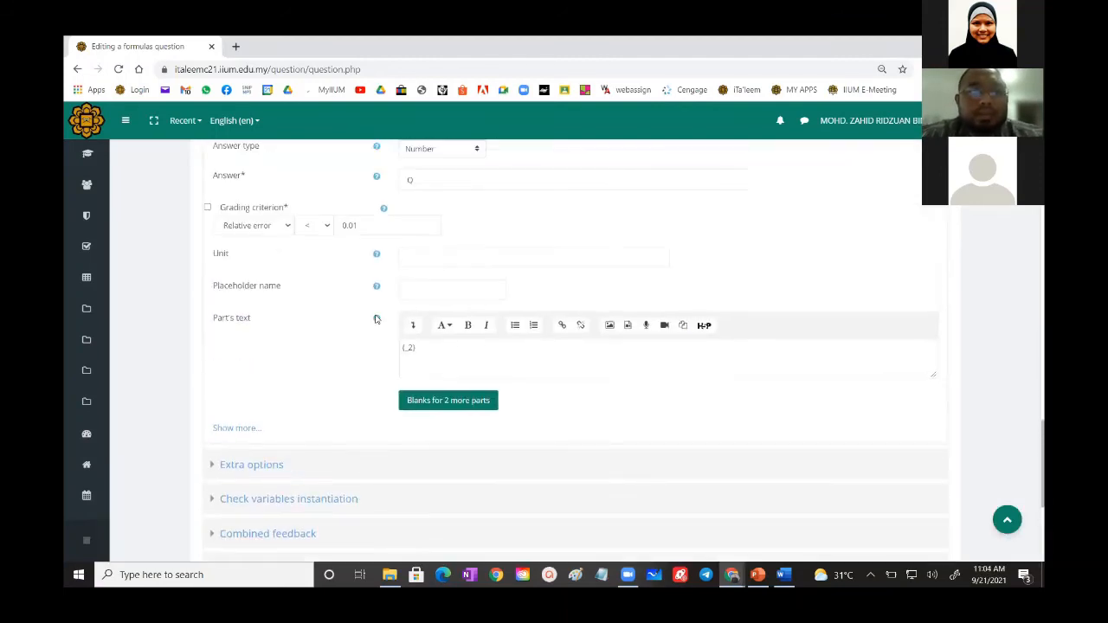
{"action": "scroll", "coordinate": [429, 281], "scroll_direction": "up", "scroll_amount": 2}
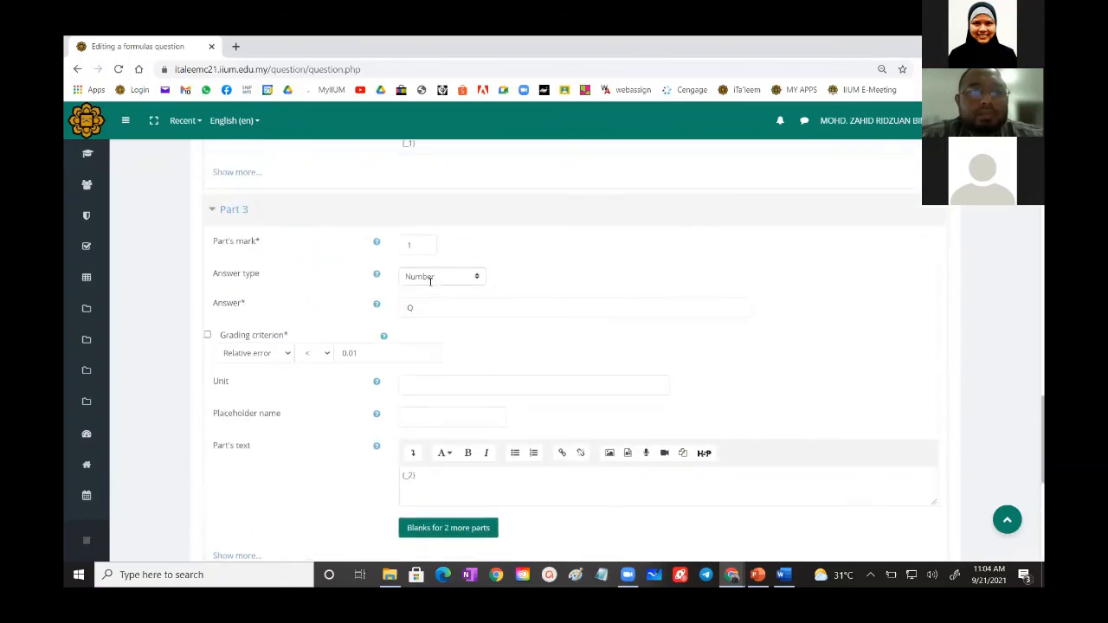
{"action": "scroll", "coordinate": [433, 472], "scroll_direction": "down", "scroll_amount": 4}
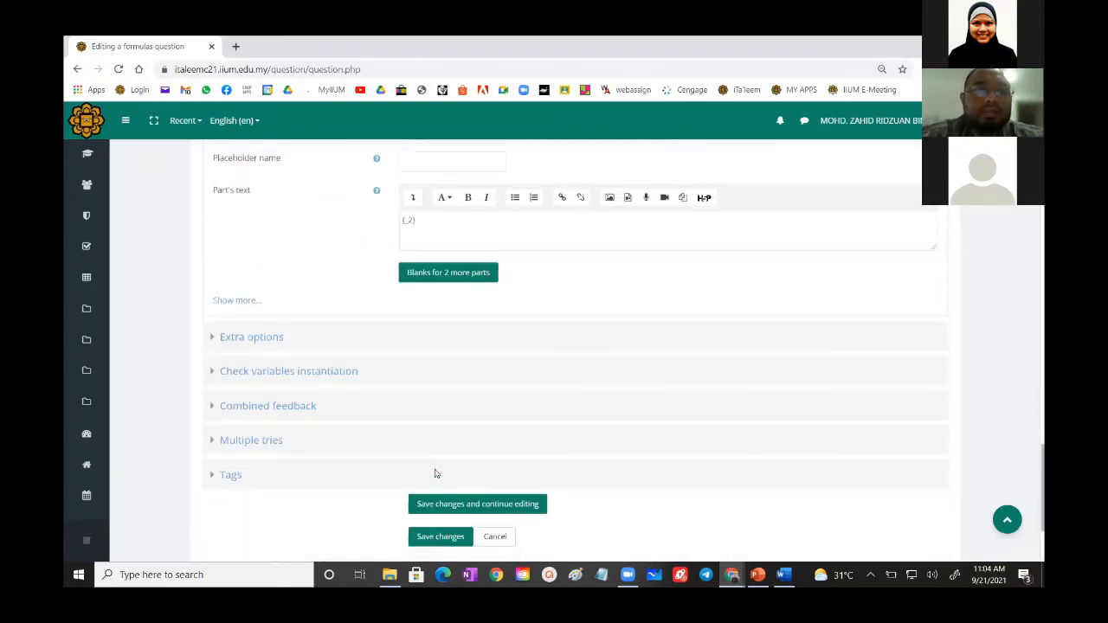
{"action": "scroll", "coordinate": [433, 432], "scroll_direction": "up", "scroll_amount": 2}
{"action": "left_click", "coordinate": [424, 291]}
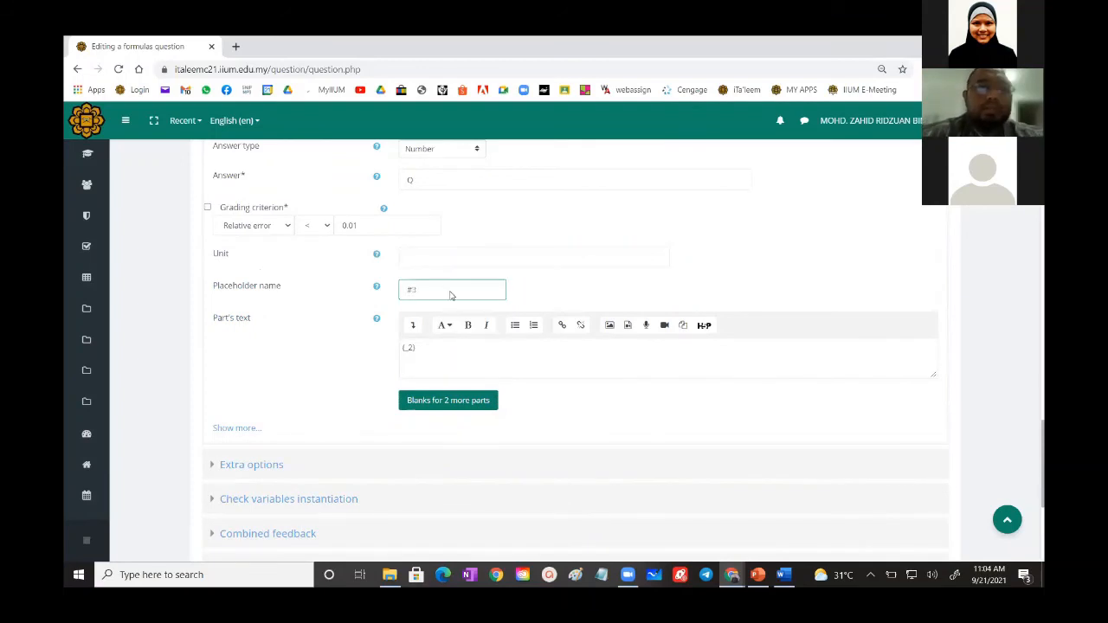
- Add the line "Q= {#3} J" under item (c) about the heat Q in the question text
{"action": "scroll", "coordinate": [450, 295], "scroll_direction": "up", "scroll_amount": 8}
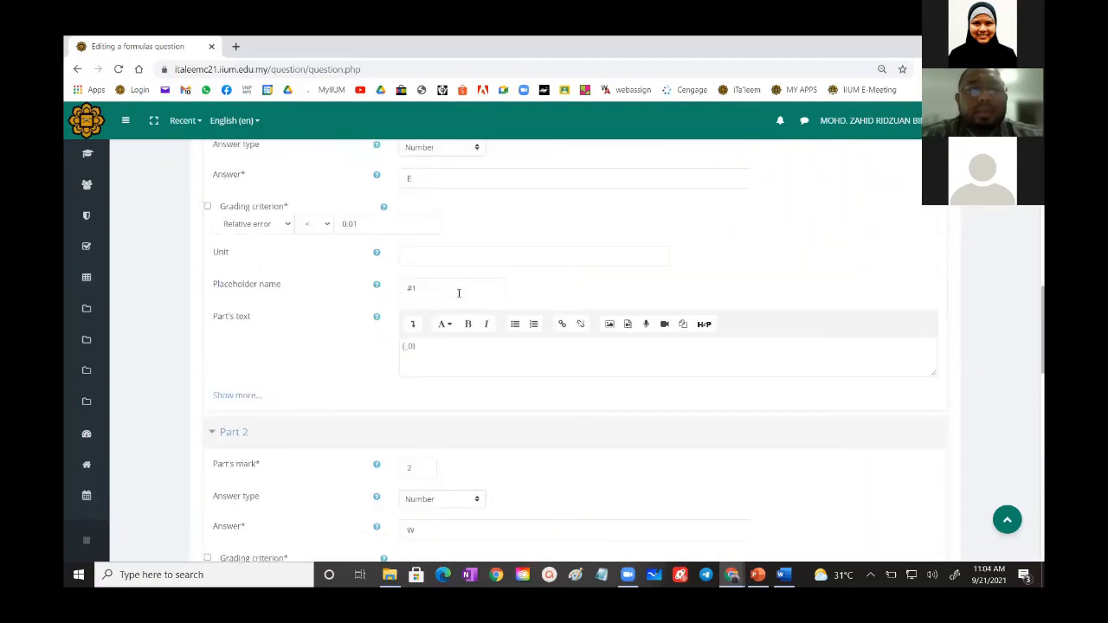
{"action": "scroll", "coordinate": [459, 293], "scroll_direction": "up", "scroll_amount": 6}
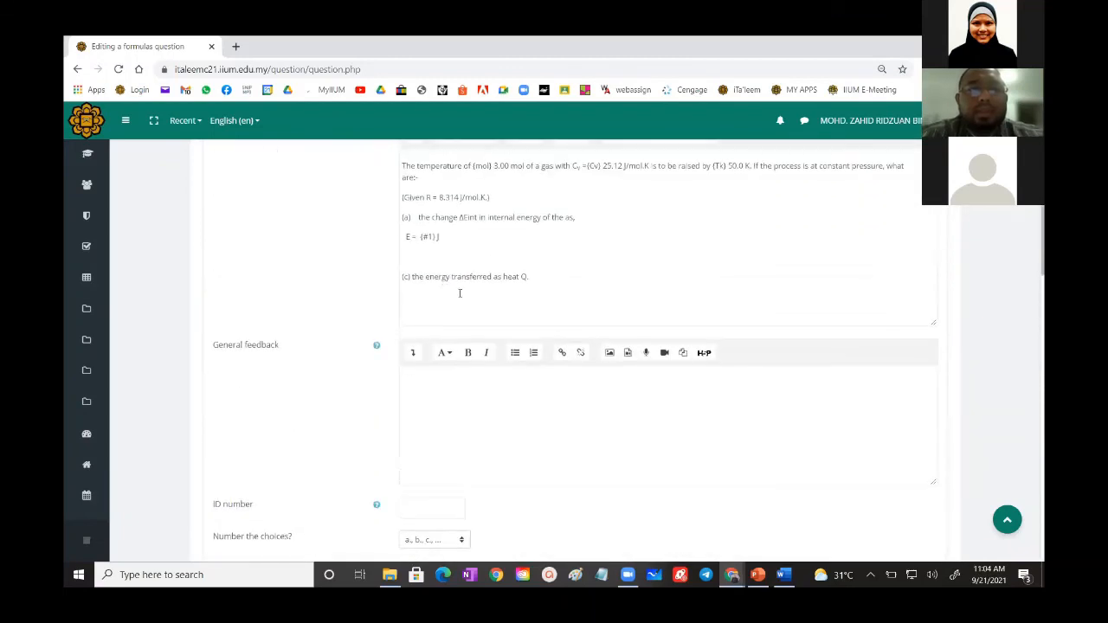
{"action": "left_click", "coordinate": [423, 293]}
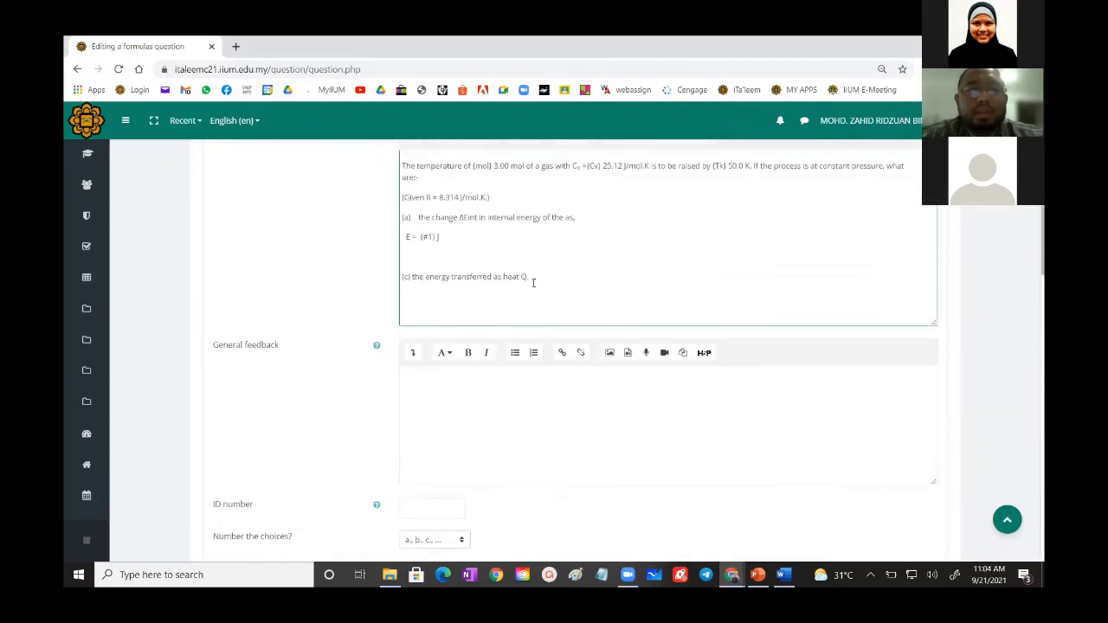
{"action": "key", "text": "Return"}
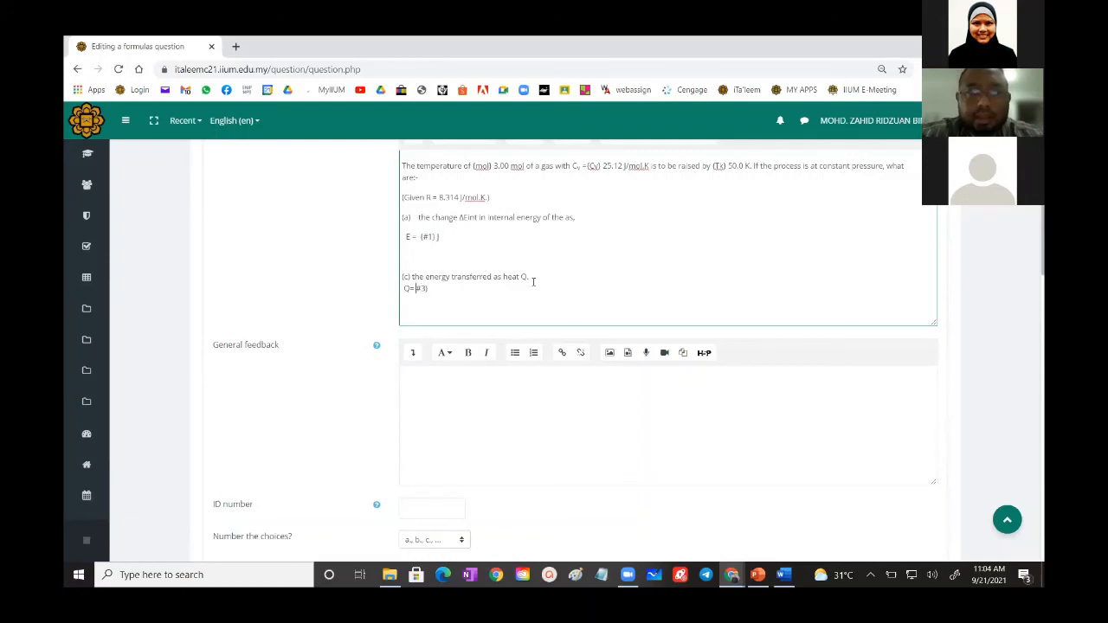
{"action": "type", "text": "{"}
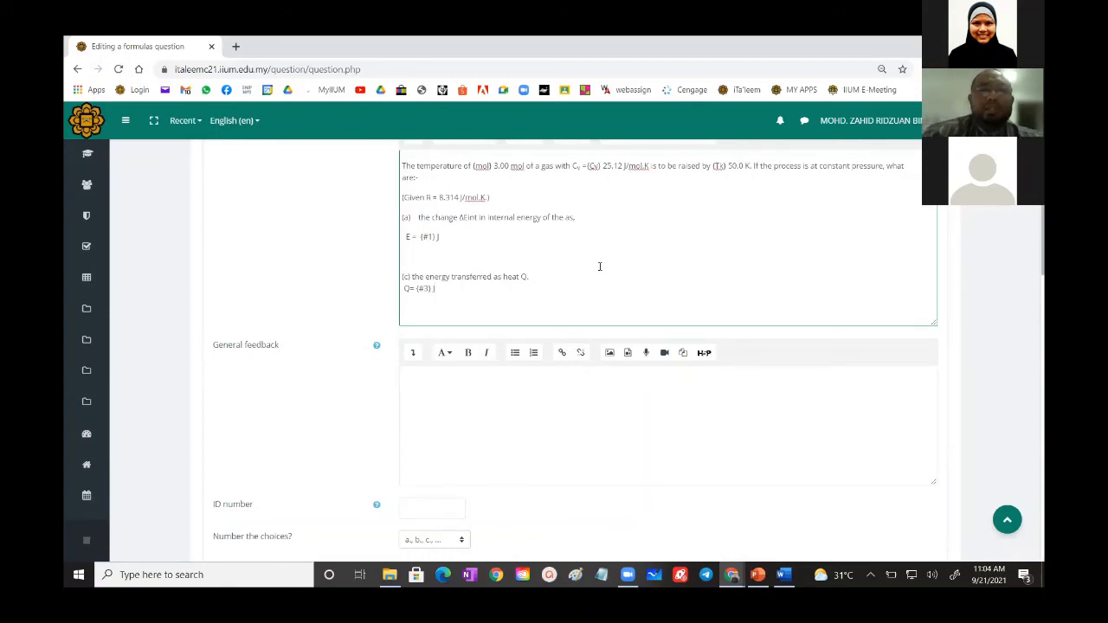
- Save the changes to the Formulas question and continue editing it
{"action": "scroll", "coordinate": [599, 267], "scroll_direction": "down", "scroll_amount": 6}
{"action": "scroll", "coordinate": [599, 266], "scroll_direction": "up", "scroll_amount": 1}
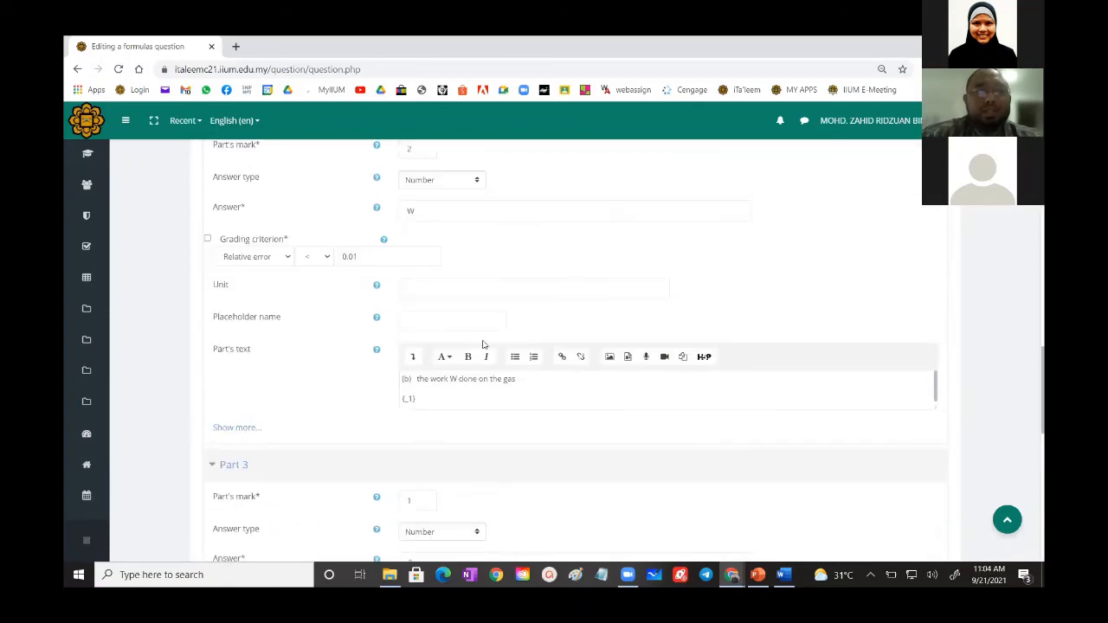
{"action": "scroll", "coordinate": [483, 355], "scroll_direction": "down", "scroll_amount": 10}
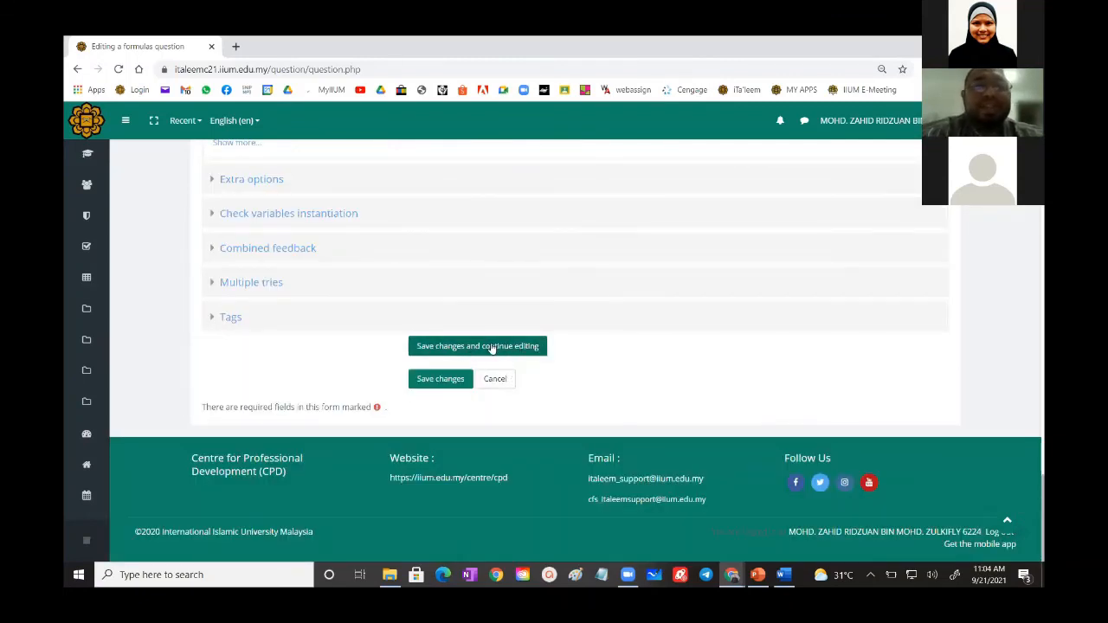
{"action": "left_click", "coordinate": [491, 346]}
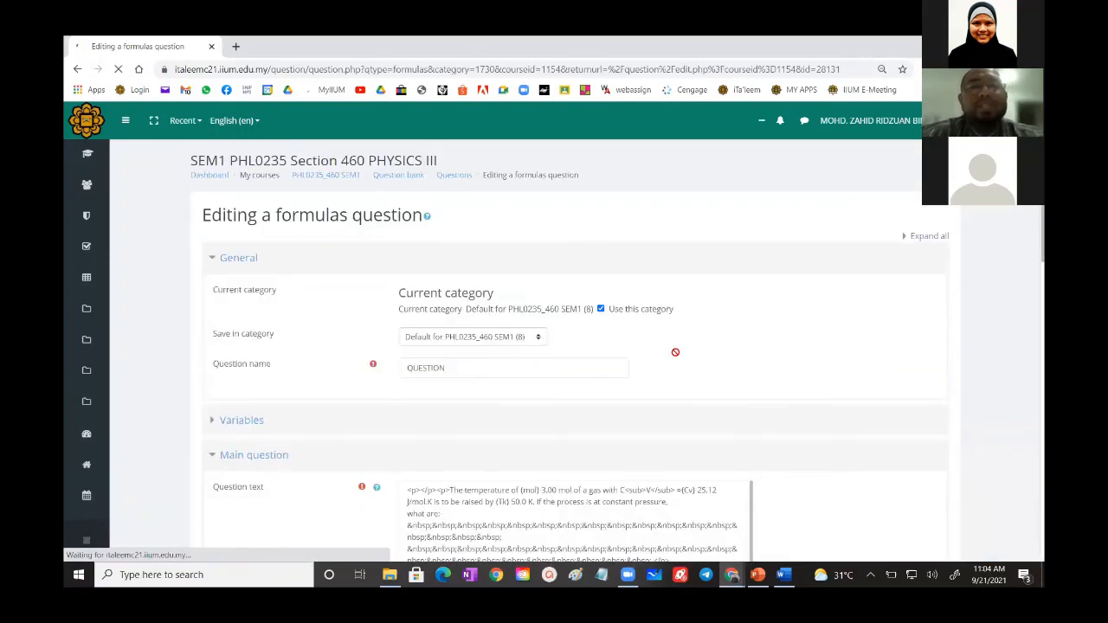
- Preview the saved Formulas question QUESTION, then close its preview window
{"action": "scroll", "coordinate": [675, 352], "scroll_direction": "down", "scroll_amount": 15}
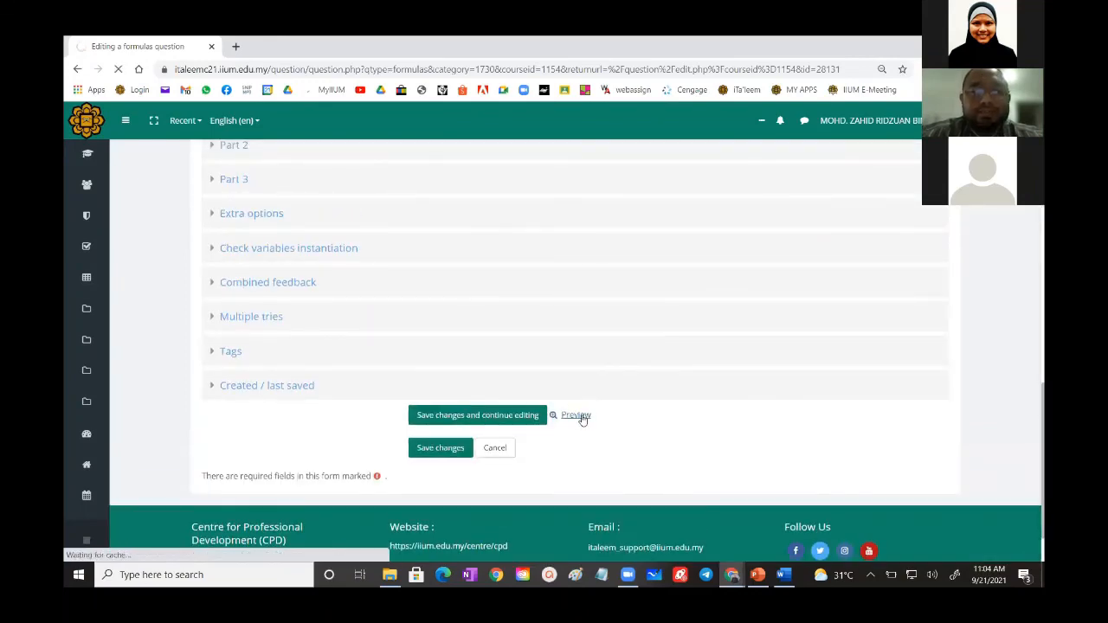
{"action": "left_click", "coordinate": [578, 416]}
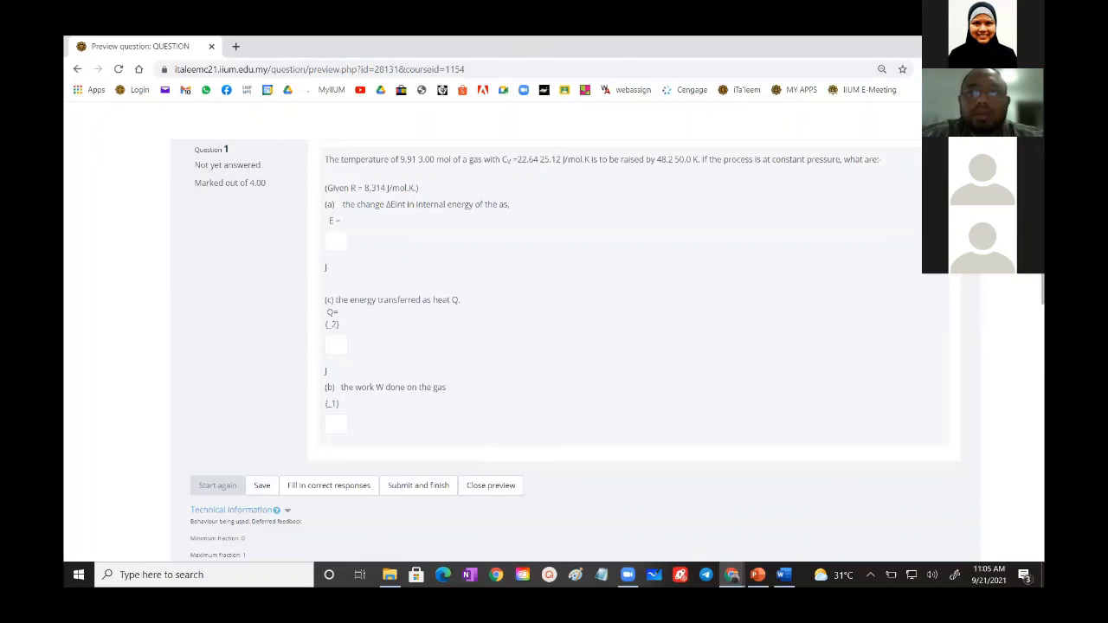
{"action": "left_click", "coordinate": [1000, 46]}
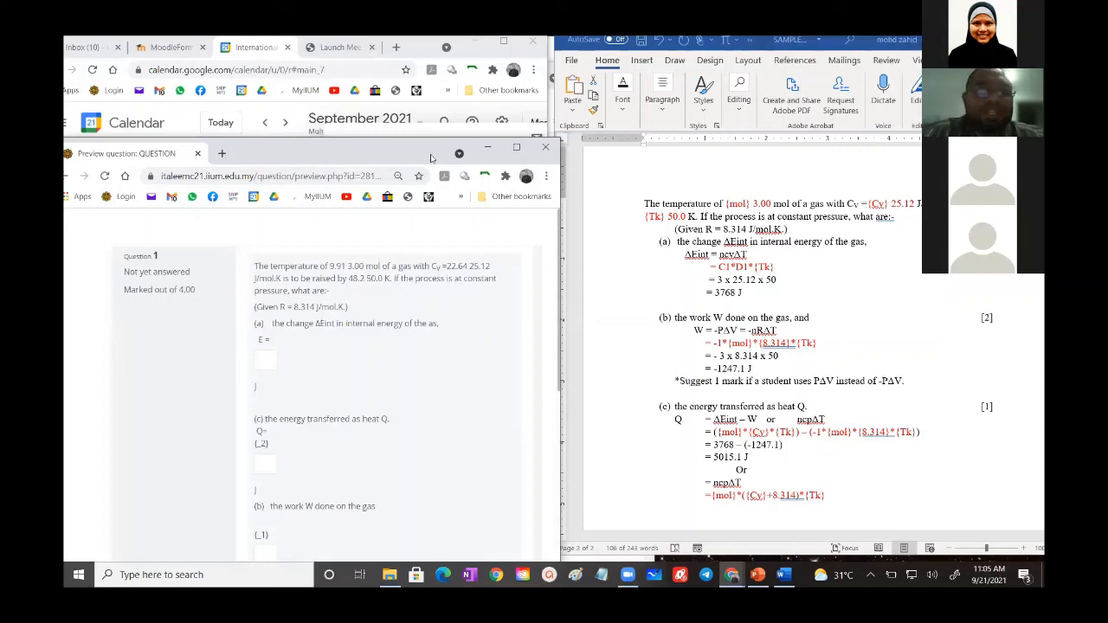
{"action": "left_click", "coordinate": [544, 153]}
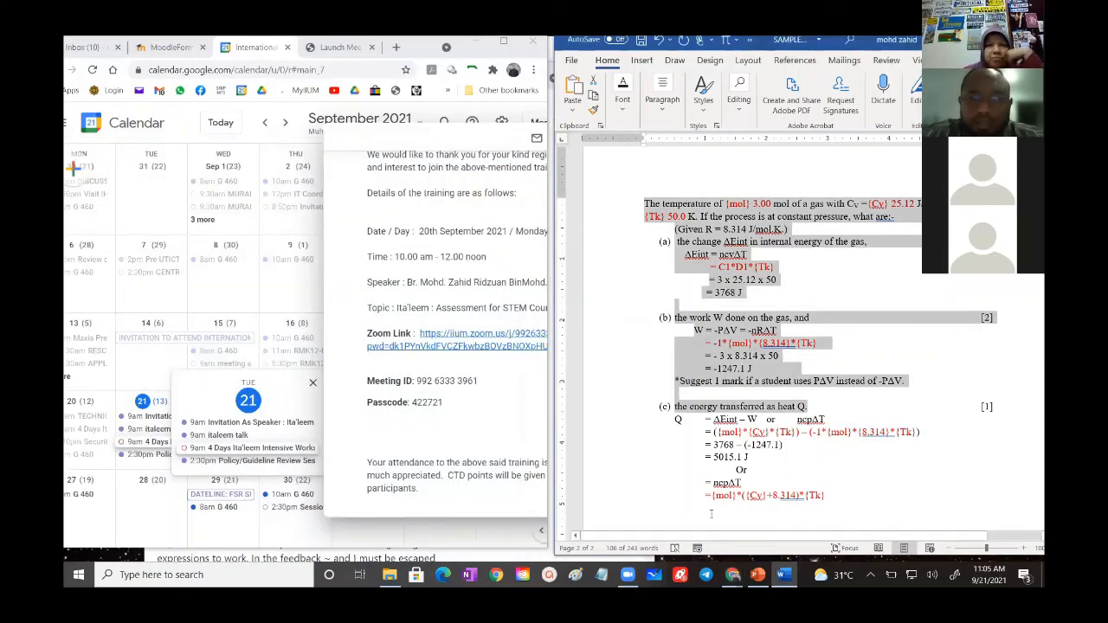
- Minimise the Word document and bring the browser window with the Embedded Answers (Cloze) documentation to the front
{"action": "mouse_move", "coordinate": [736, 578]}
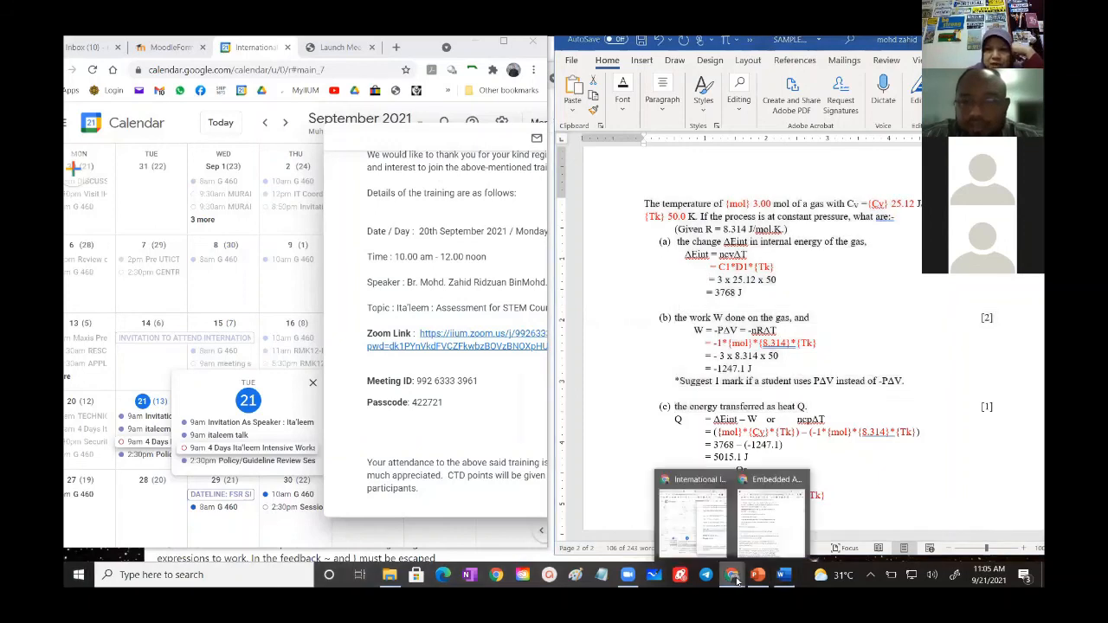
{"action": "left_click", "coordinate": [702, 538]}
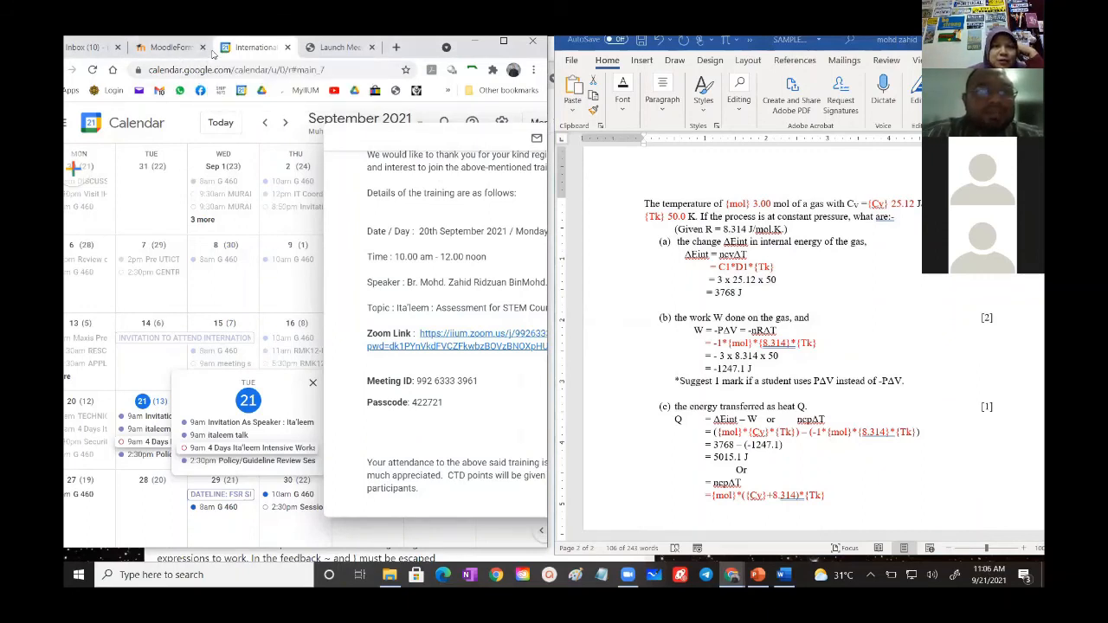
{"action": "left_click", "coordinate": [171, 47]}
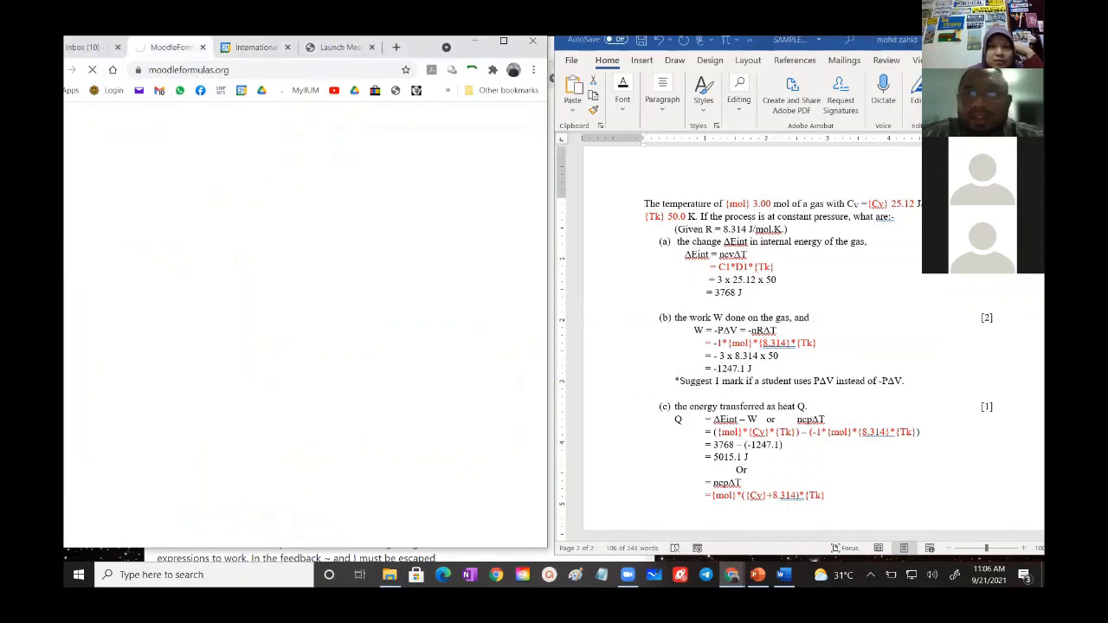
{"action": "left_click", "coordinate": [982, 41]}
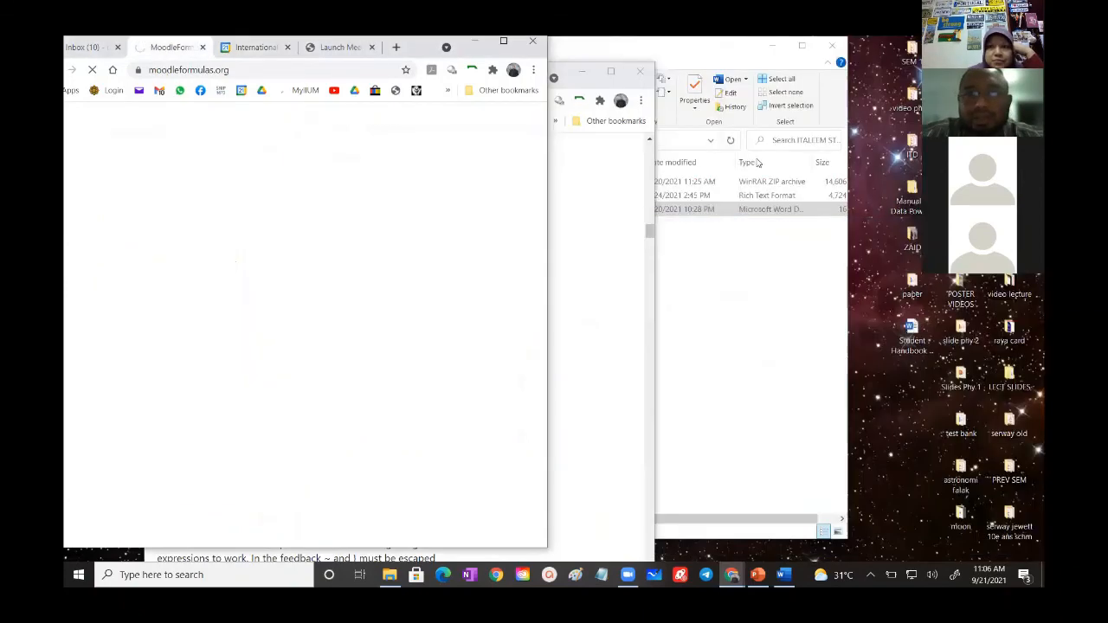
{"action": "left_click", "coordinate": [591, 235]}
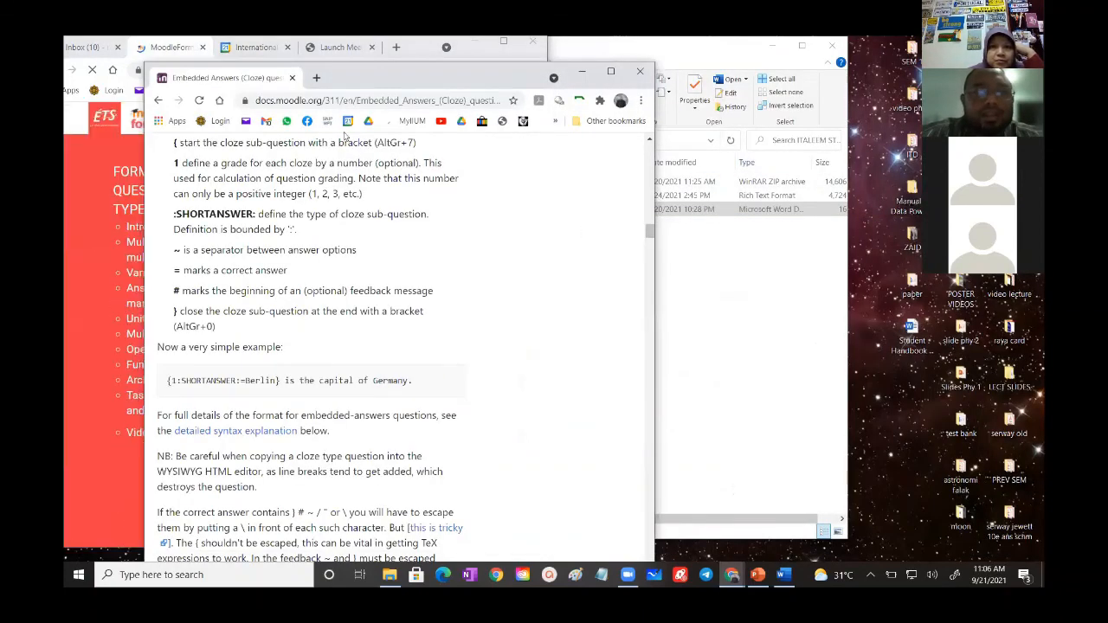
- Open the bookmarked iTa'leem site in the Cloze documentation window, maximise the window and log in with the prefilled credentials
{"action": "left_click_drag", "start_coordinate": [350, 80], "coordinate": [346, 130]}
{"action": "left_click", "coordinate": [551, 174]}
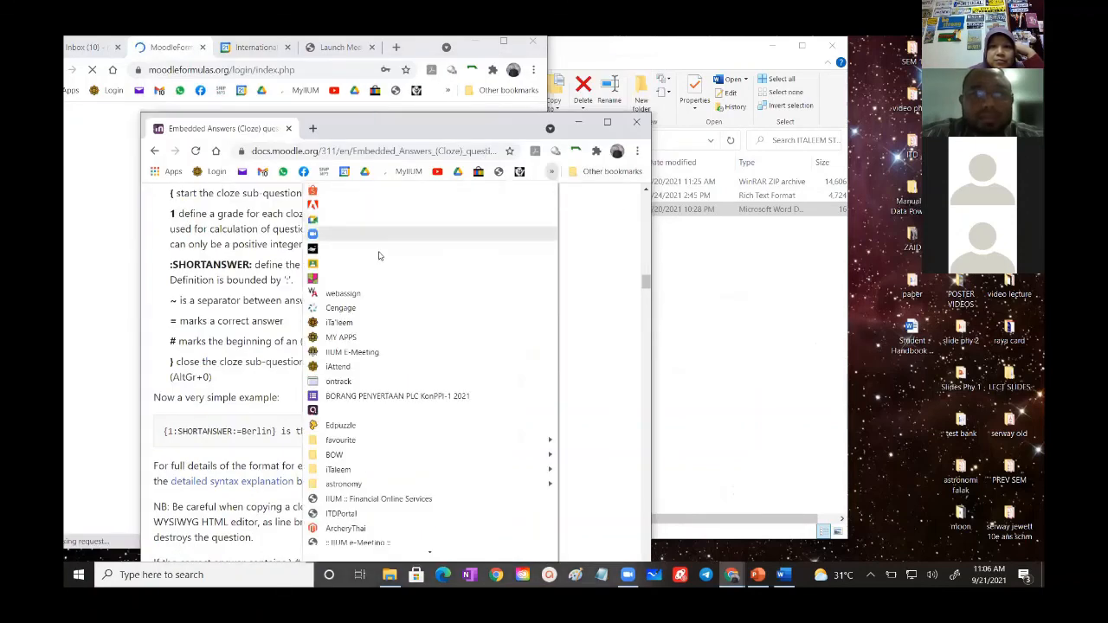
{"action": "left_click", "coordinate": [344, 327]}
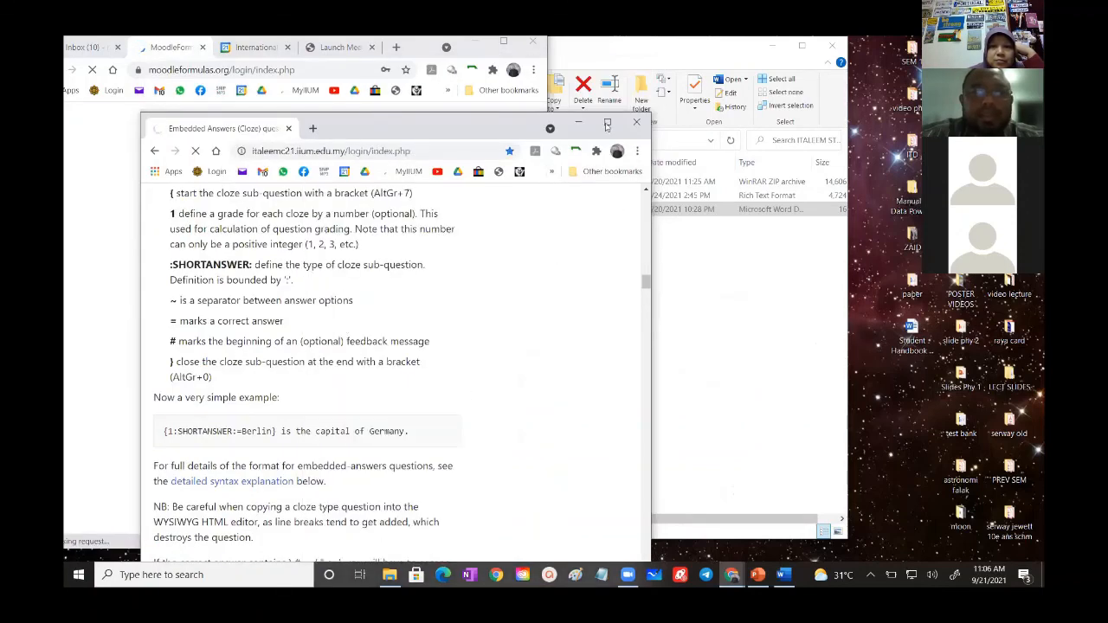
{"action": "left_click", "coordinate": [606, 125]}
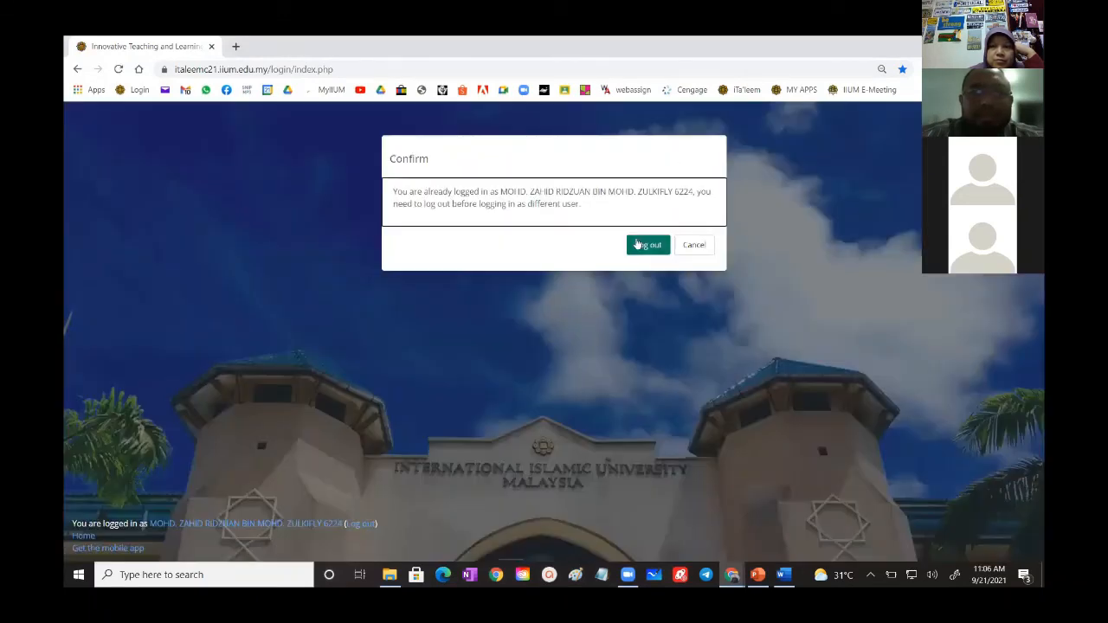
{"action": "left_click", "coordinate": [647, 245]}
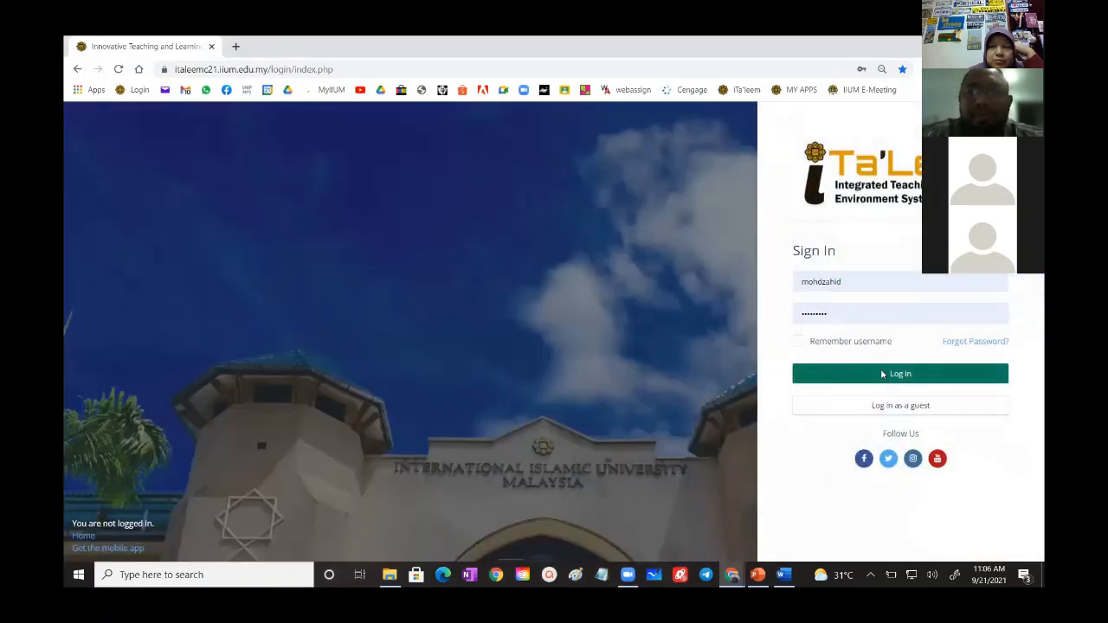
{"action": "left_click", "coordinate": [882, 374]}
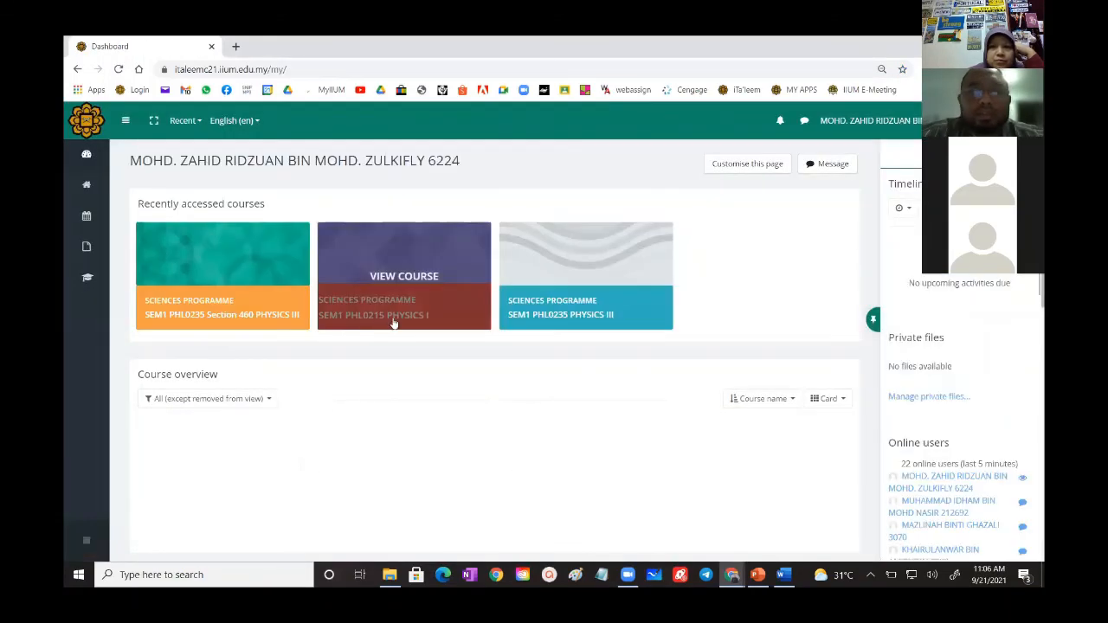
- Open the question bank of the course SEM1 PHL0235 Section 460 PHYSICS III
{"action": "left_click", "coordinate": [264, 311]}
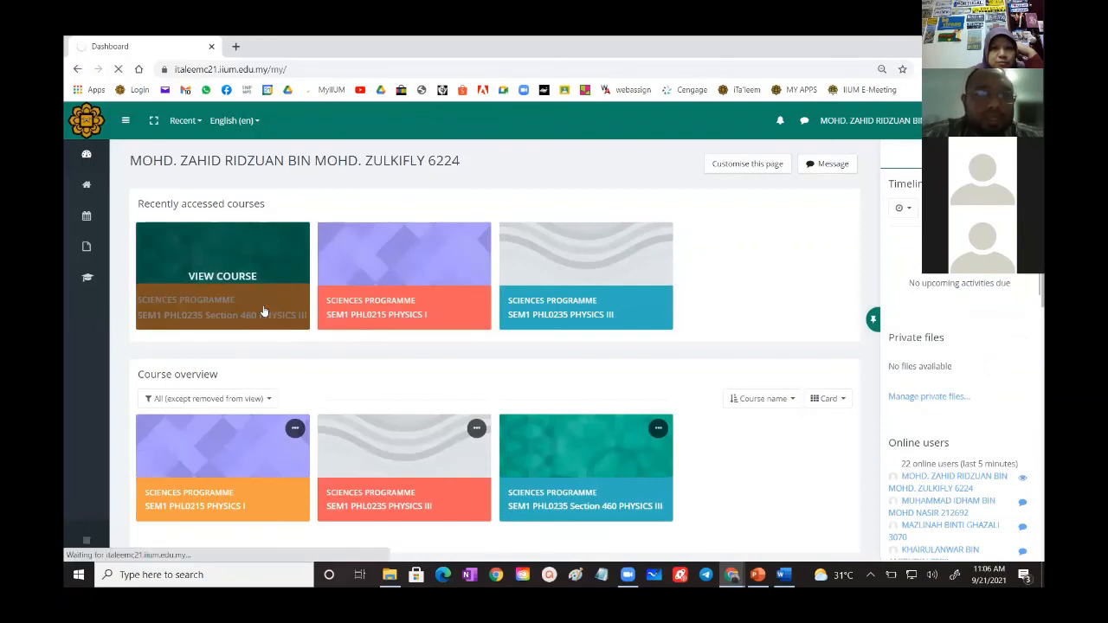
{"action": "scroll", "coordinate": [264, 311], "scroll_direction": "down", "scroll_amount": 2}
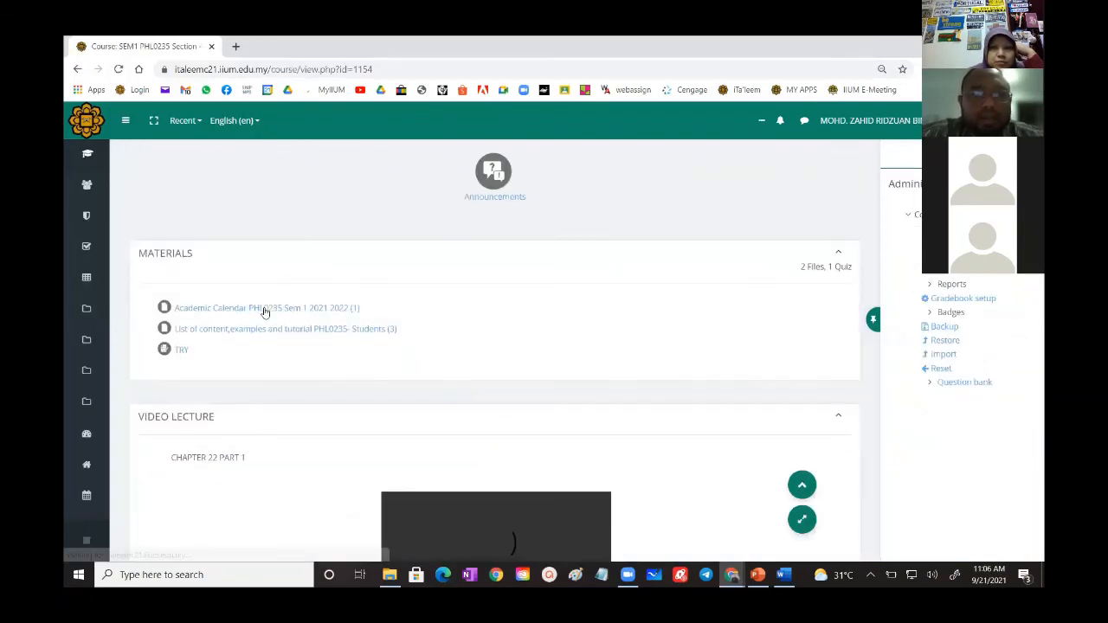
{"action": "scroll", "coordinate": [321, 344], "scroll_direction": "down", "scroll_amount": 2}
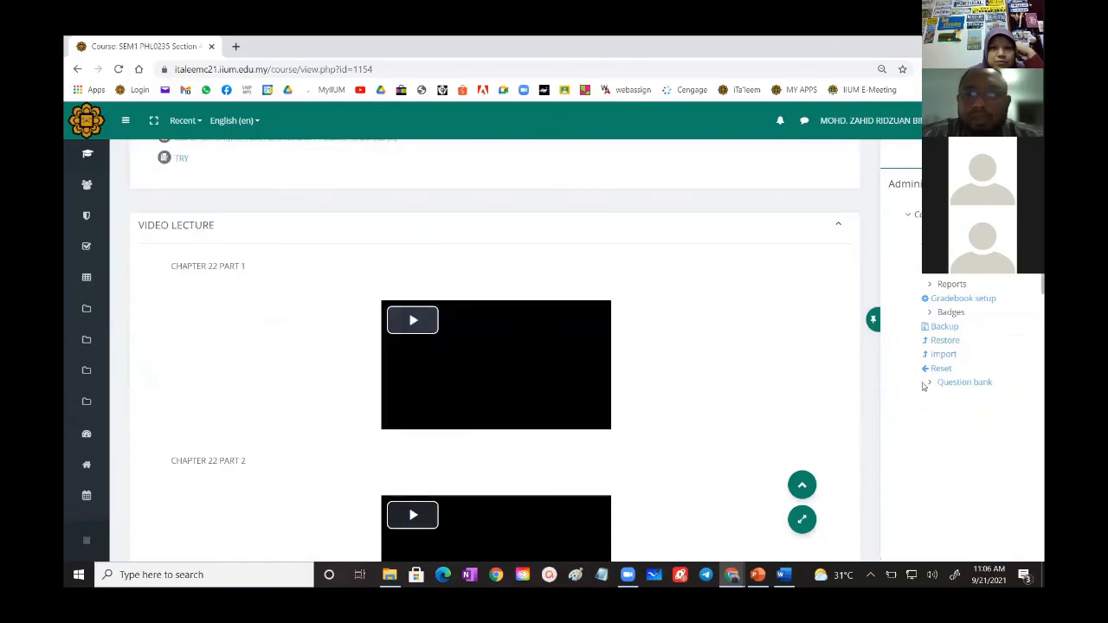
{"action": "left_click", "coordinate": [949, 382]}
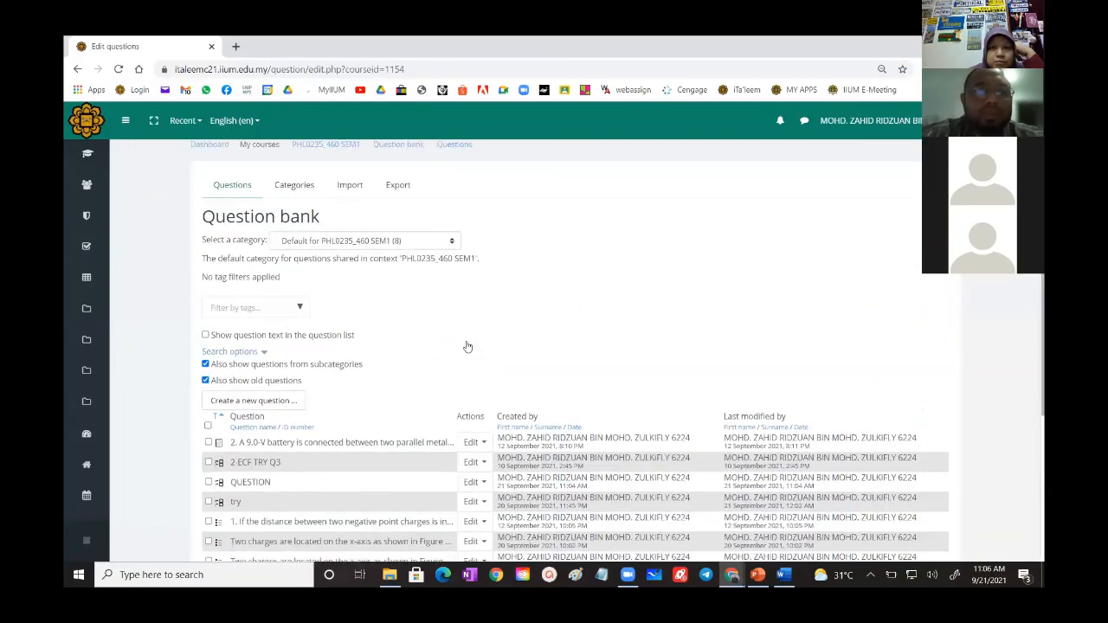
- Open the existing Formulas question "try" from the question bank for editing
{"action": "scroll", "coordinate": [296, 323], "scroll_direction": "down", "scroll_amount": 2}
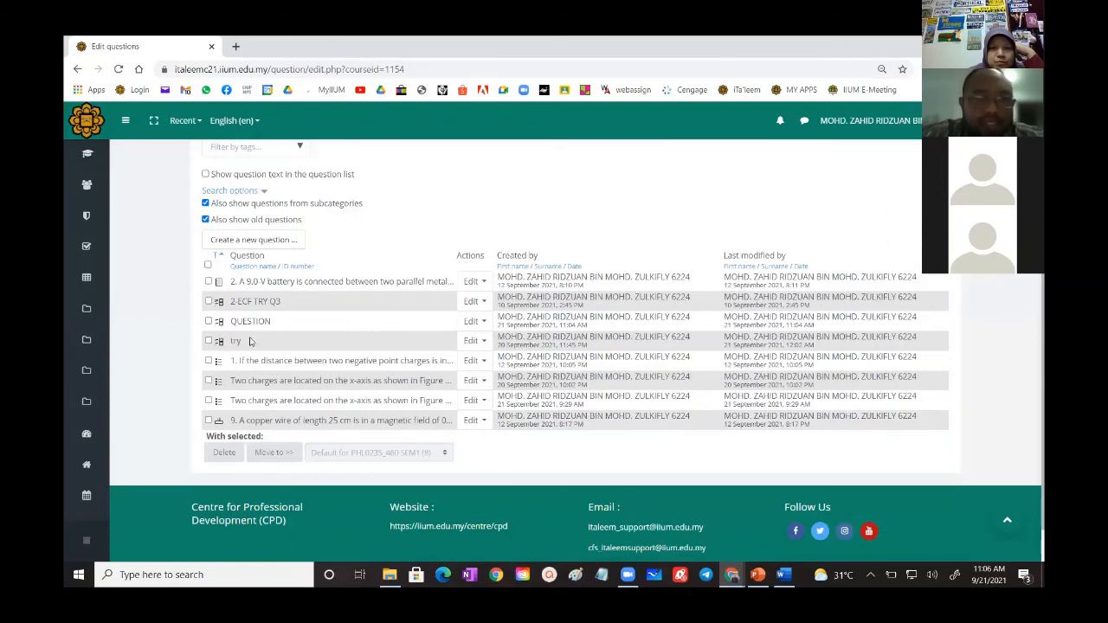
{"action": "left_click", "coordinate": [469, 343]}
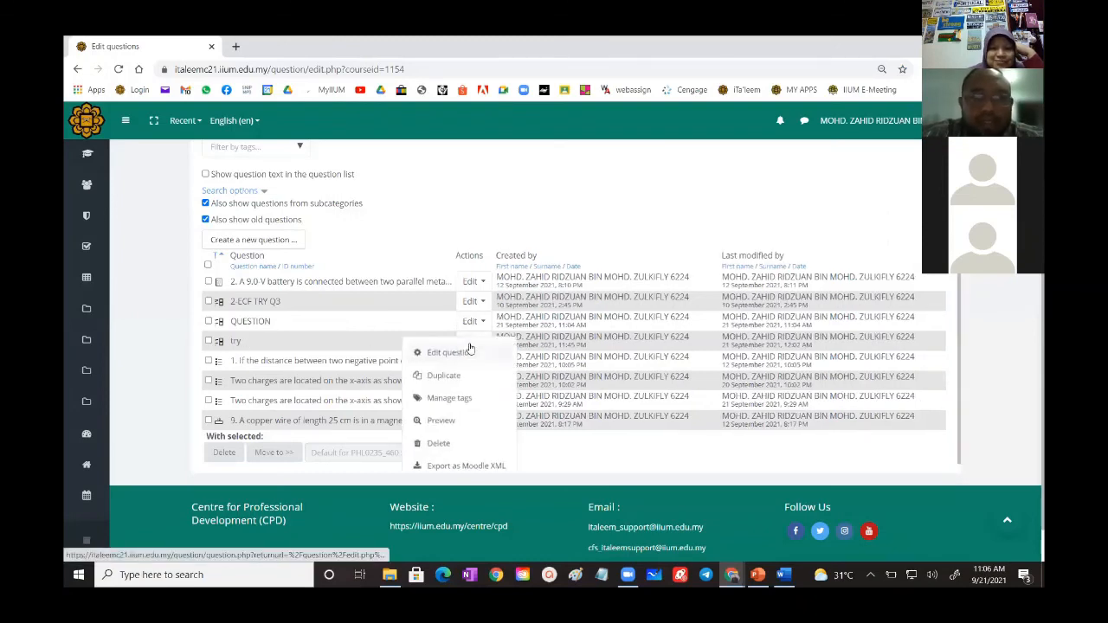
{"action": "left_click", "coordinate": [425, 343]}
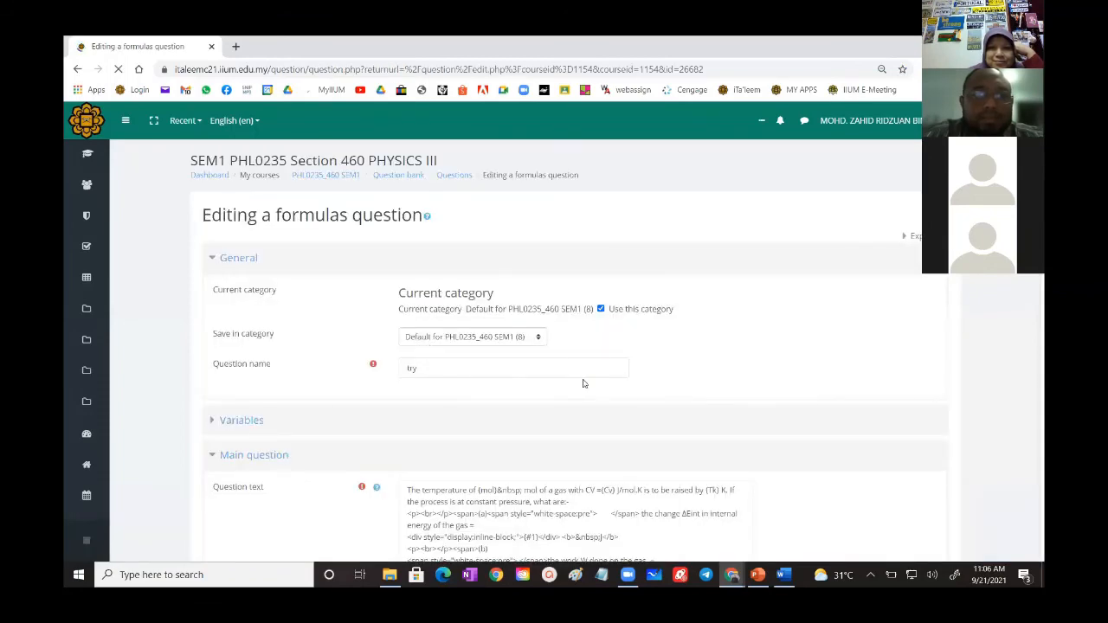
- Show the HTML source of the "try" question's text to examine its inline-block placeholder markup
{"action": "scroll", "coordinate": [588, 385], "scroll_direction": "down", "scroll_amount": 3}
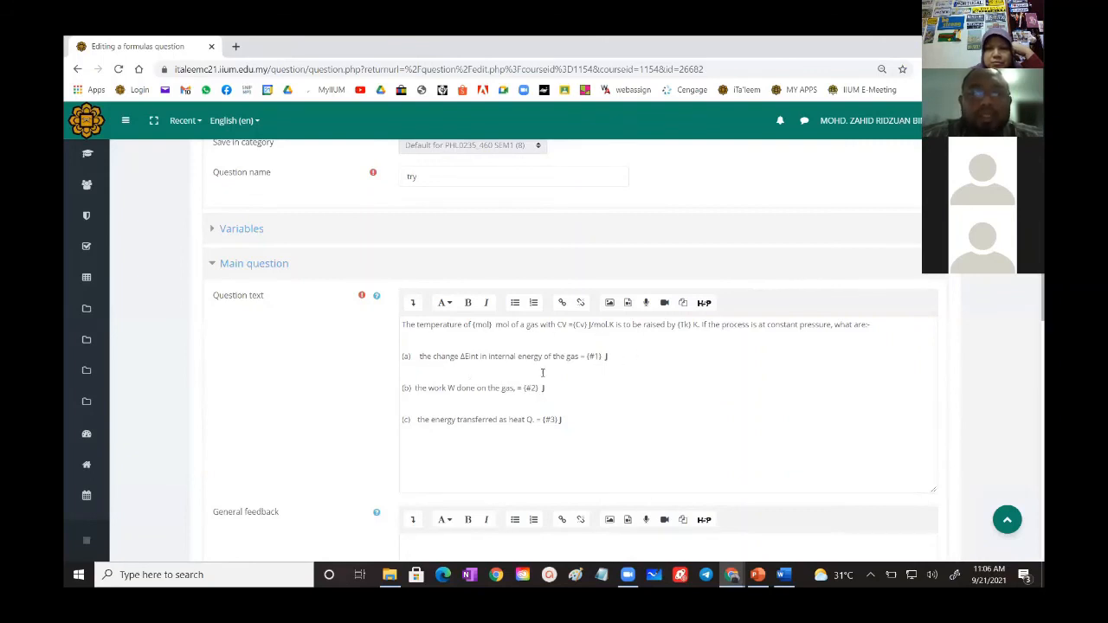
{"action": "left_click", "coordinate": [413, 302]}
{"action": "scroll", "coordinate": [395, 339], "scroll_direction": "down", "scroll_amount": 2}
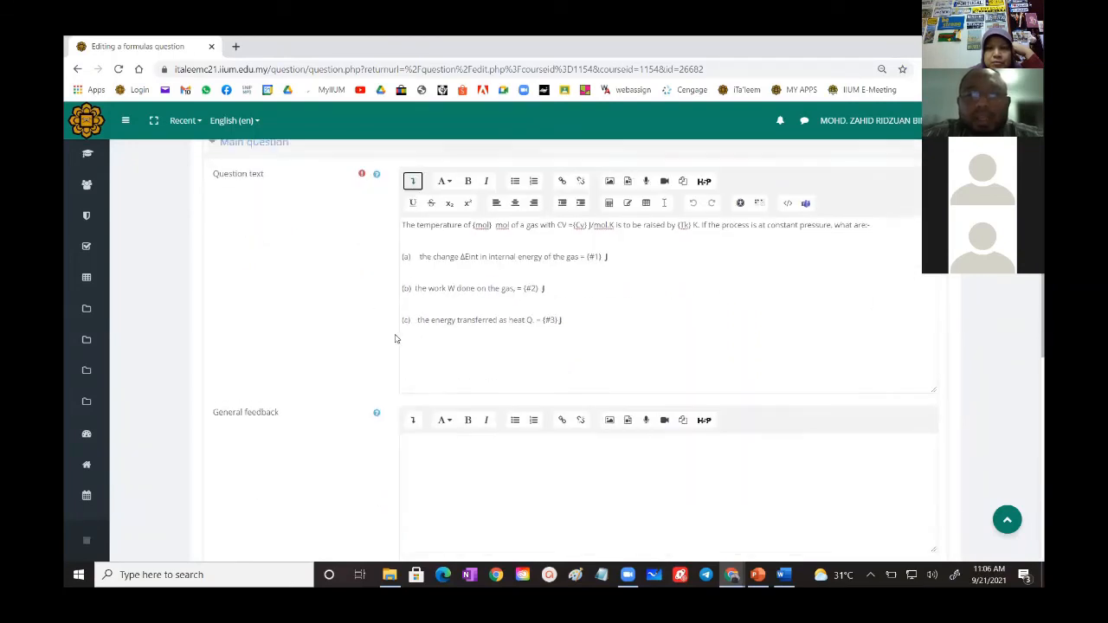
{"action": "left_click", "coordinate": [788, 202]}
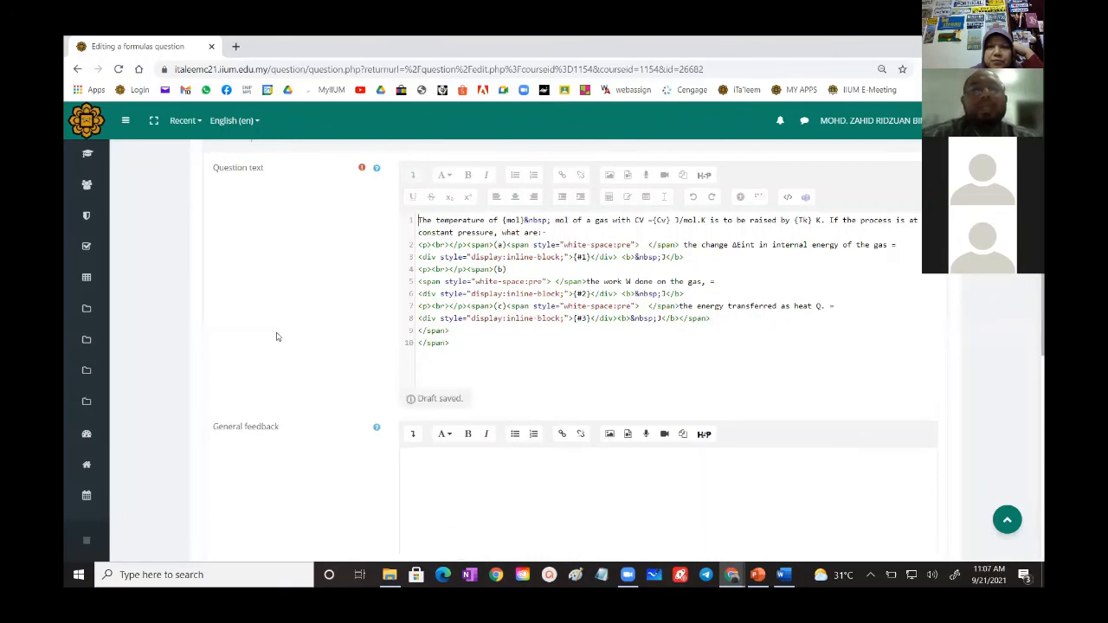
- Expand Part 1 of the "try" question and examine its mark, answer, placeholder name and part text
{"action": "scroll", "coordinate": [276, 337], "scroll_direction": "down", "scroll_amount": 3}
{"action": "scroll", "coordinate": [276, 336], "scroll_direction": "down", "scroll_amount": 3}
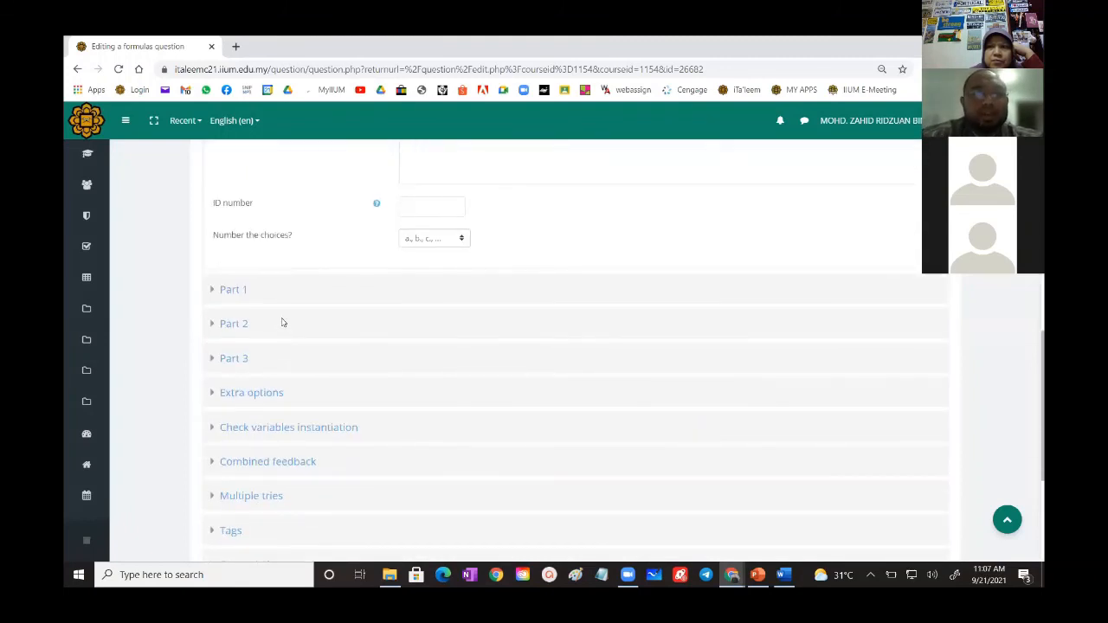
{"action": "left_click", "coordinate": [232, 292]}
{"action": "scroll", "coordinate": [248, 367], "scroll_direction": "down", "scroll_amount": 2}
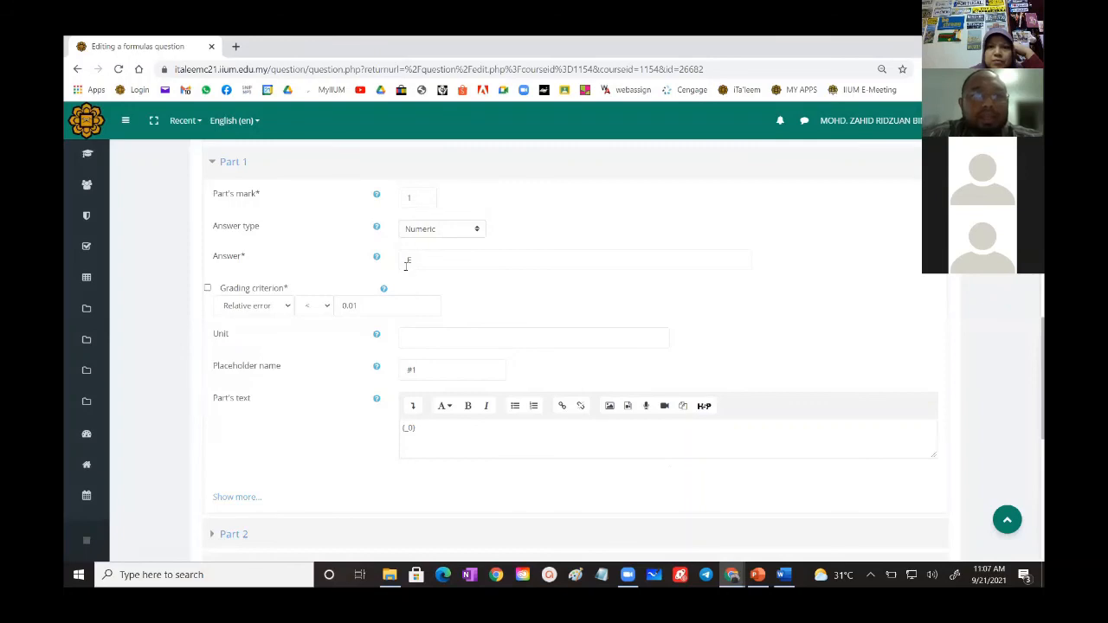
- Expand the question's variables and compare the random and global variable definitions with the answer used in Part 1
{"action": "scroll", "coordinate": [297, 306], "scroll_direction": "up", "scroll_amount": 10}
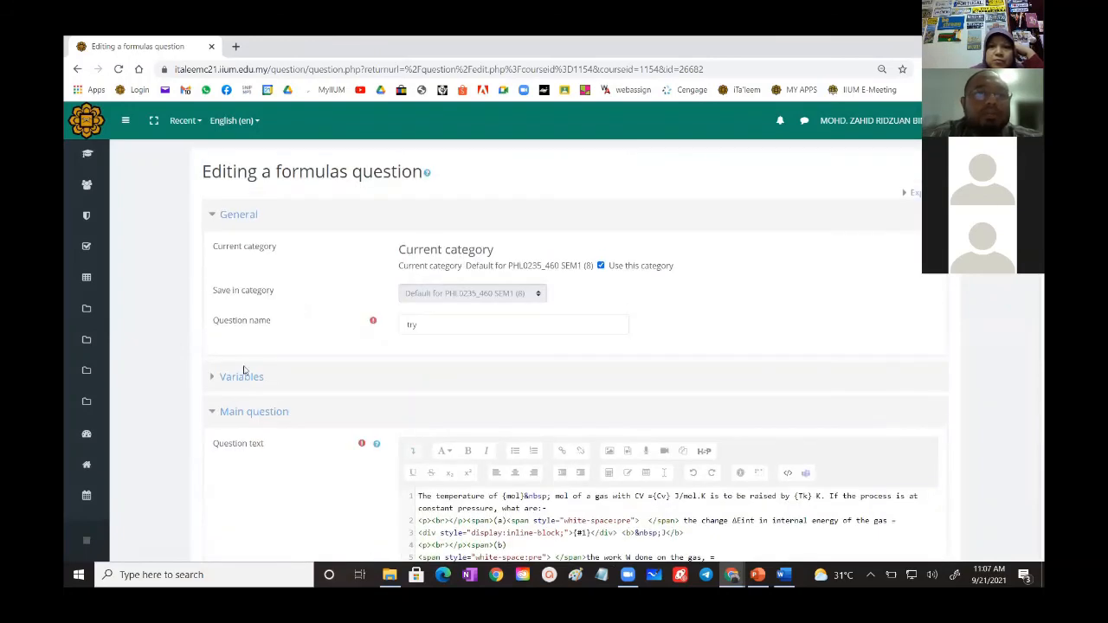
{"action": "left_click", "coordinate": [226, 377]}
{"action": "scroll", "coordinate": [233, 371], "scroll_direction": "down", "scroll_amount": 3}
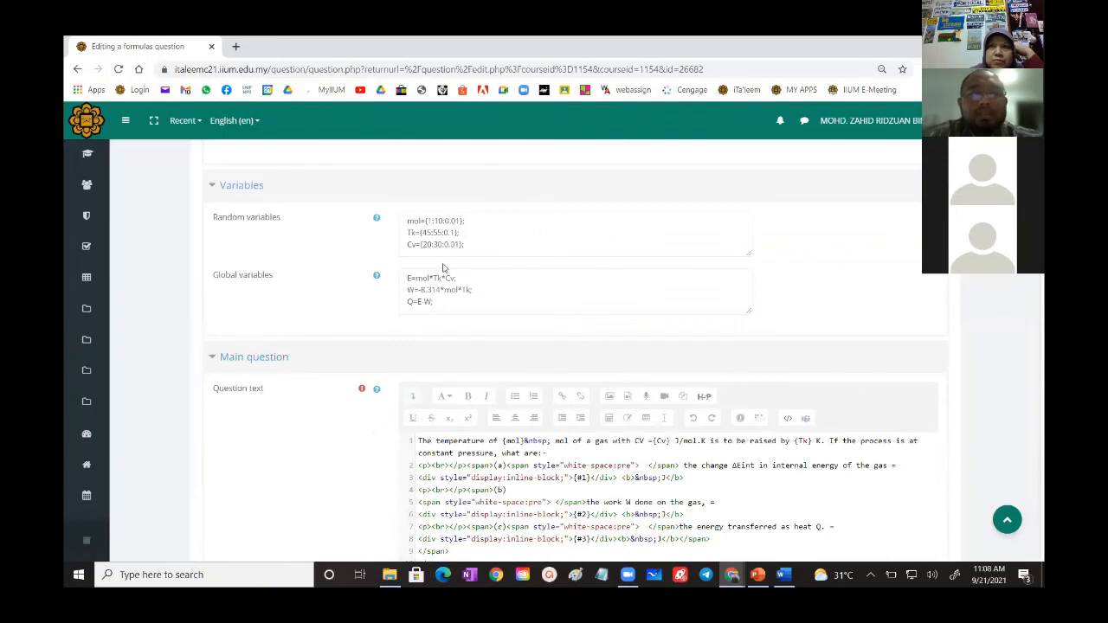
{"action": "scroll", "coordinate": [361, 308], "scroll_direction": "down", "scroll_amount": 10}
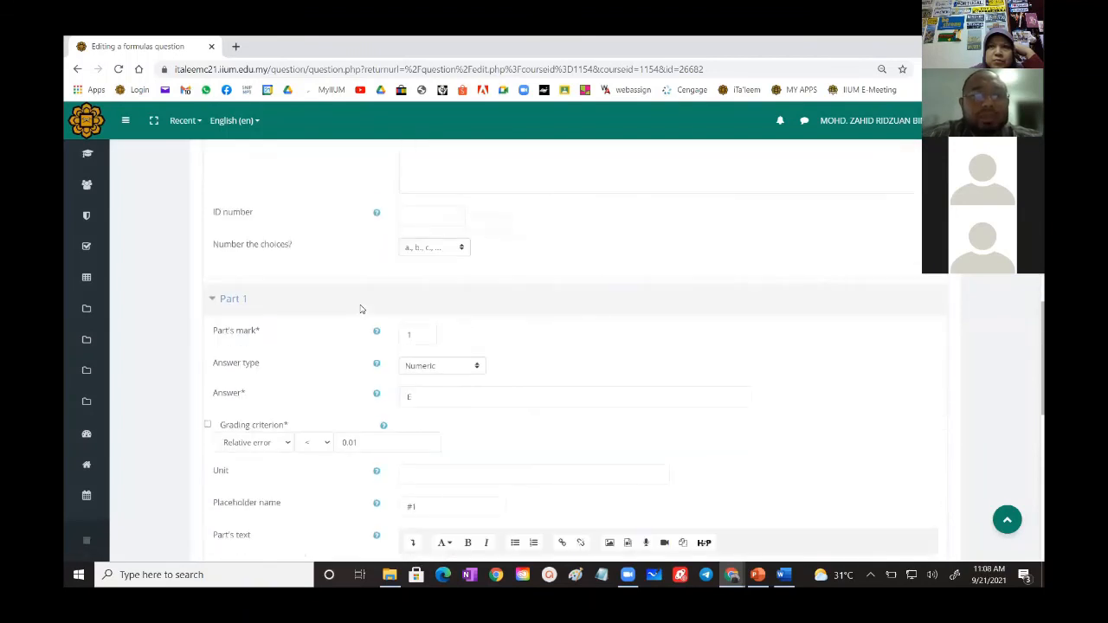
{"action": "scroll", "coordinate": [361, 309], "scroll_direction": "down", "scroll_amount": 2}
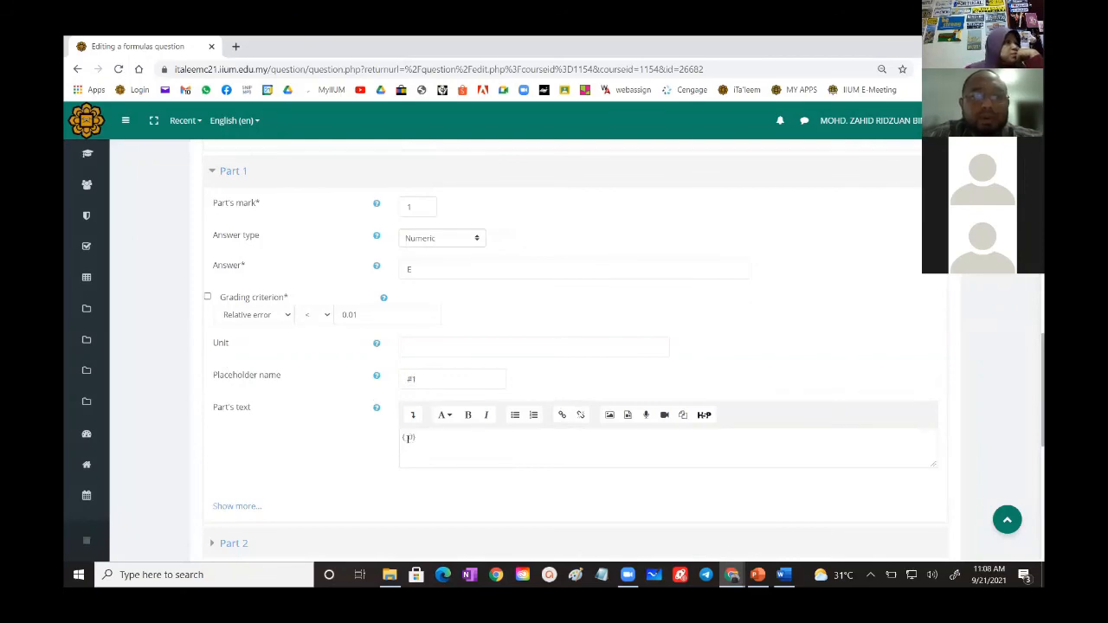
- Review the placeholder markup in the question text's HTML source and return the text to the formatted view
{"action": "scroll", "coordinate": [409, 438], "scroll_direction": "up", "scroll_amount": 5}
{"action": "scroll", "coordinate": [412, 440], "scroll_direction": "up", "scroll_amount": 4}
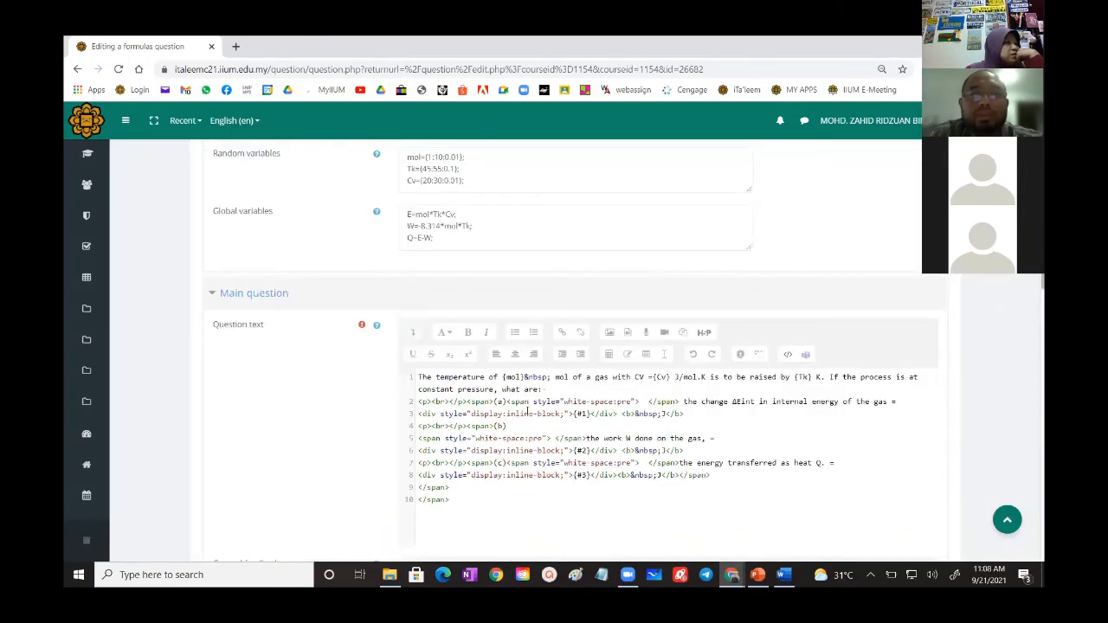
{"action": "scroll", "coordinate": [531, 413], "scroll_direction": "down", "scroll_amount": 3}
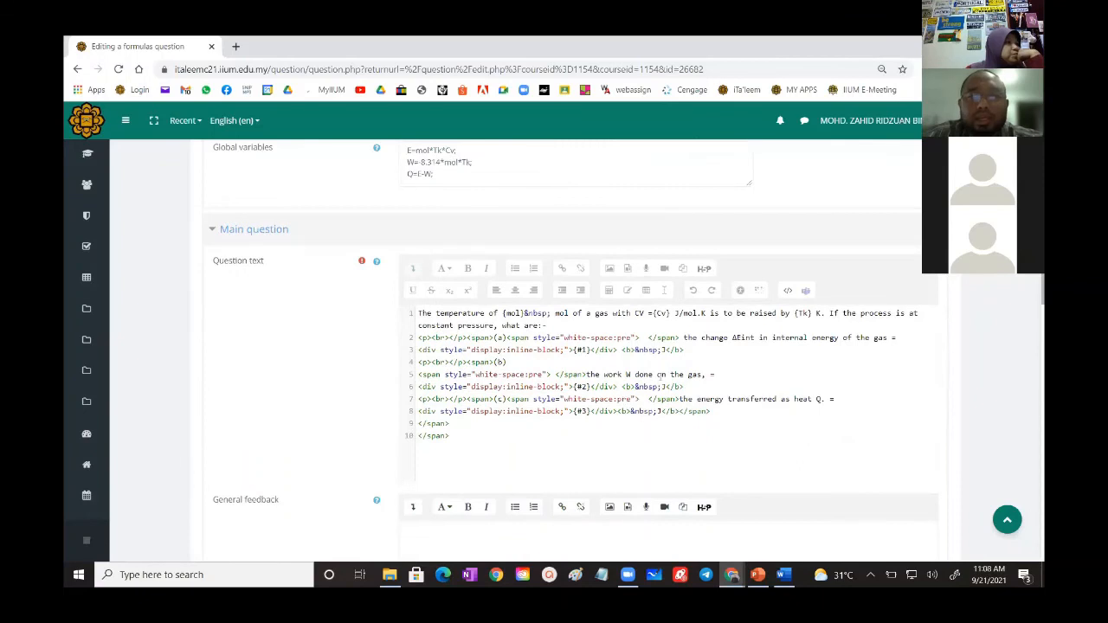
{"action": "left_click", "coordinate": [787, 290]}
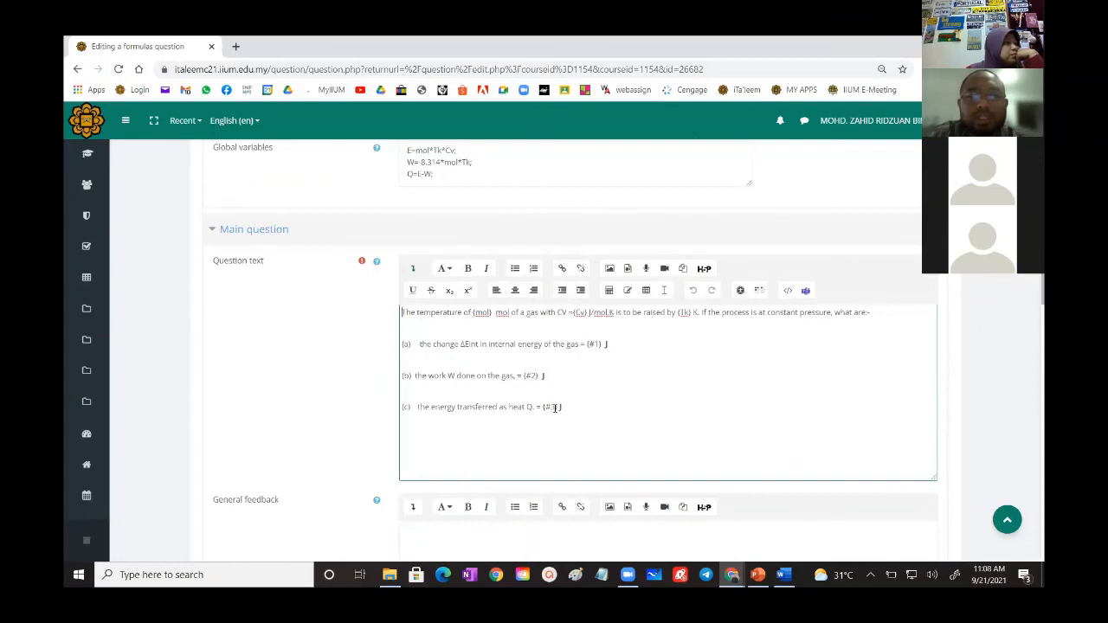
- Preview the "try" question, highlight its generated mol and CV values, and close the preview
{"action": "scroll", "coordinate": [555, 407], "scroll_direction": "down", "scroll_amount": 15}
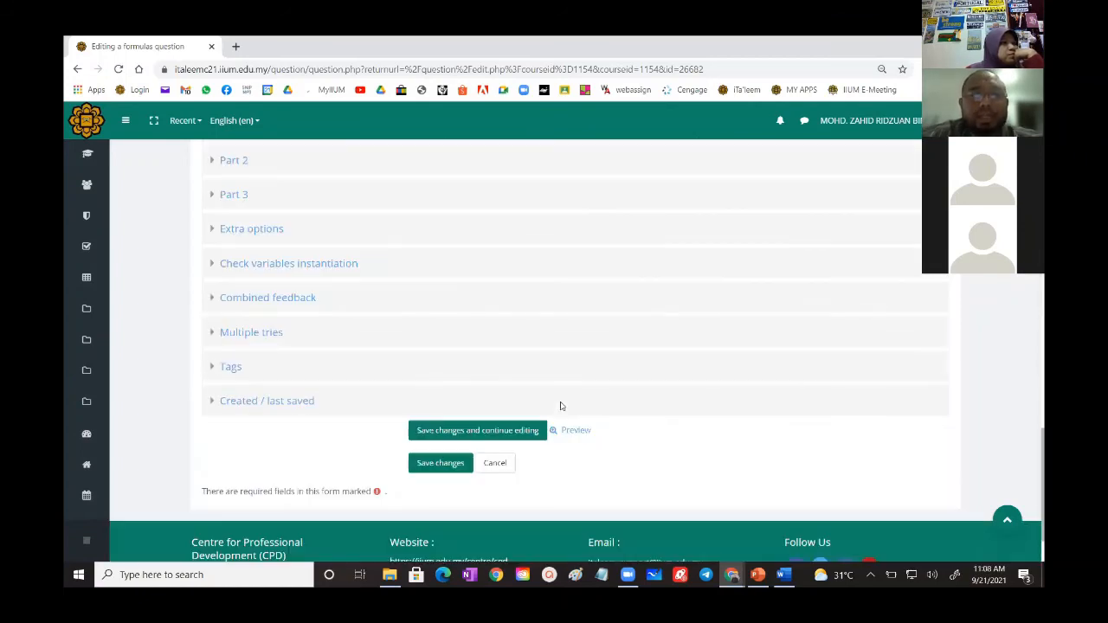
{"action": "left_click", "coordinate": [571, 347]}
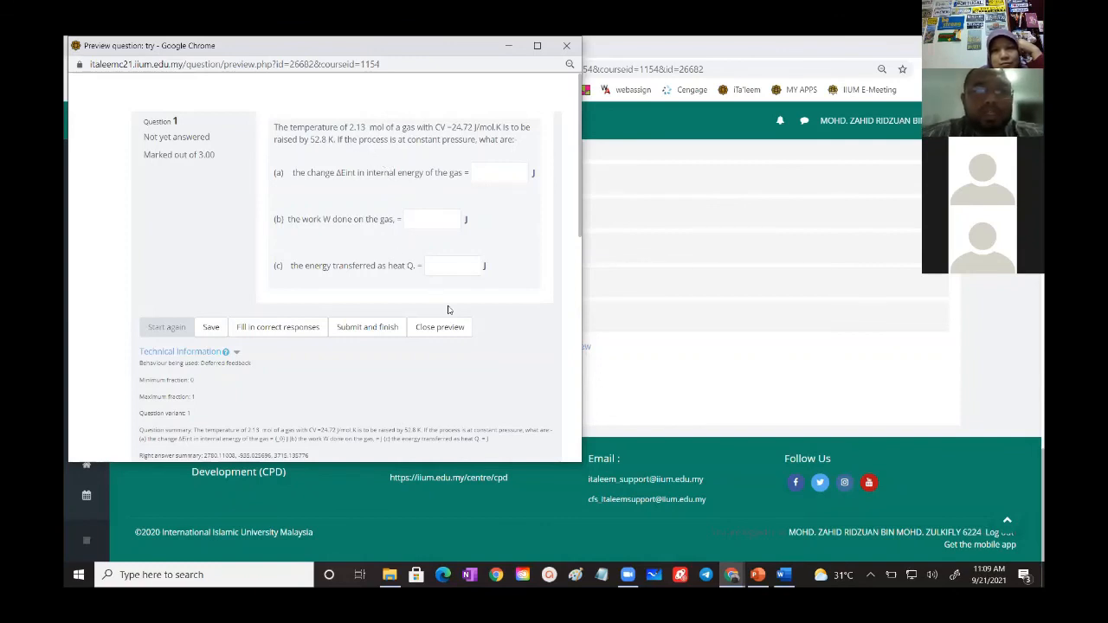
{"action": "left_click_drag", "start_coordinate": [349, 127], "coordinate": [360, 127]}
{"action": "left_click_drag", "start_coordinate": [450, 127], "coordinate": [473, 127]}
{"action": "left_click", "coordinate": [460, 335]}
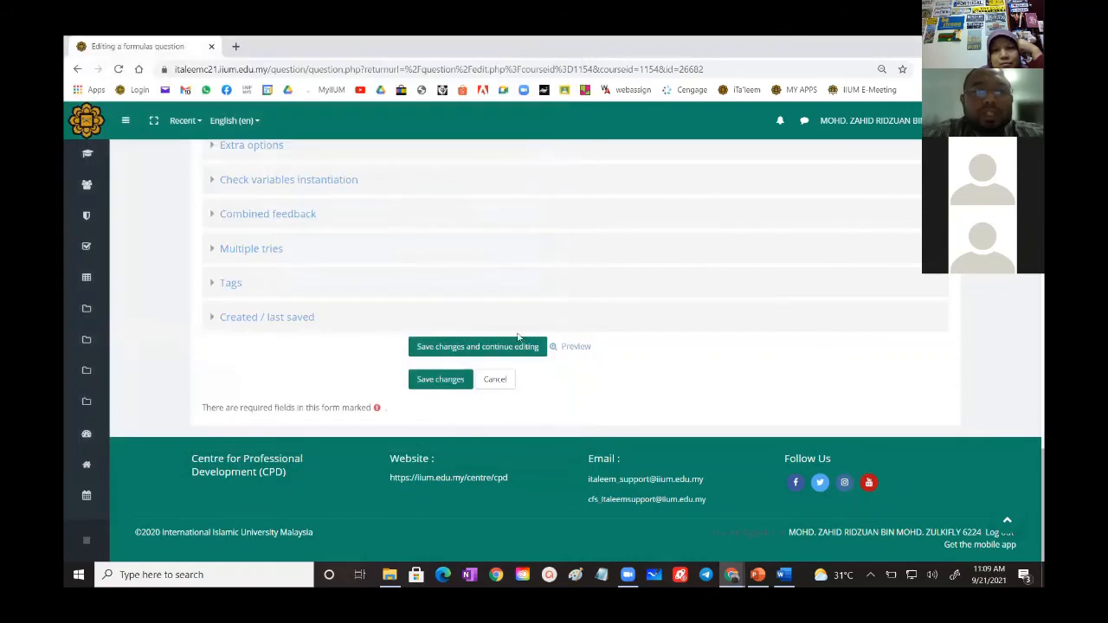
- Preview the "try" question again to compare its newly generated mol and CV values, and close the preview
{"action": "left_click", "coordinate": [573, 347]}
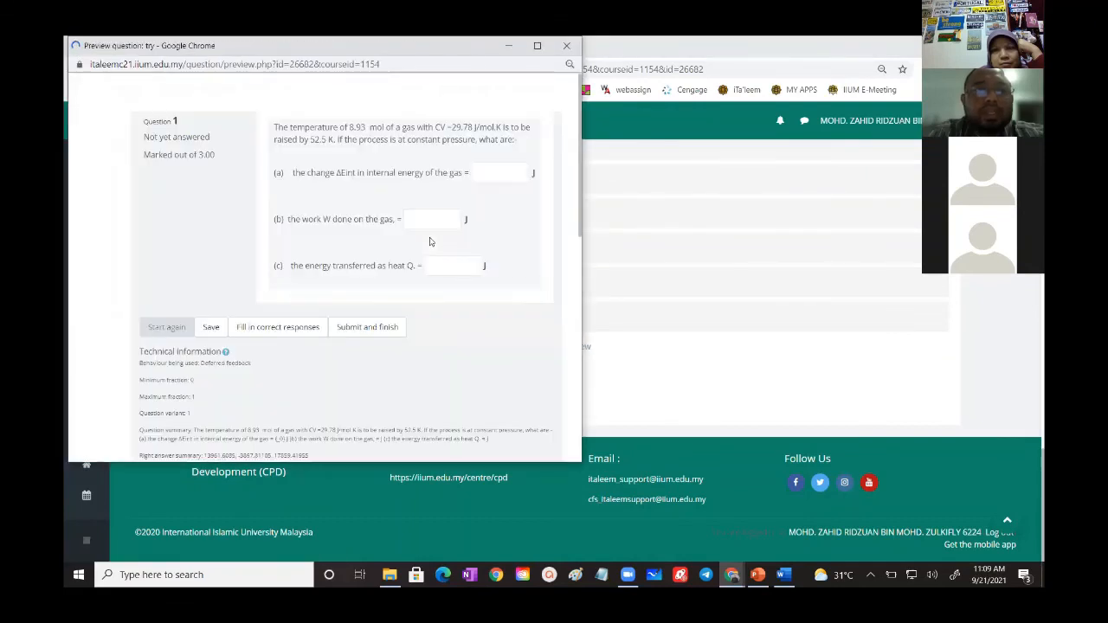
{"action": "double_click", "coordinate": [354, 127]}
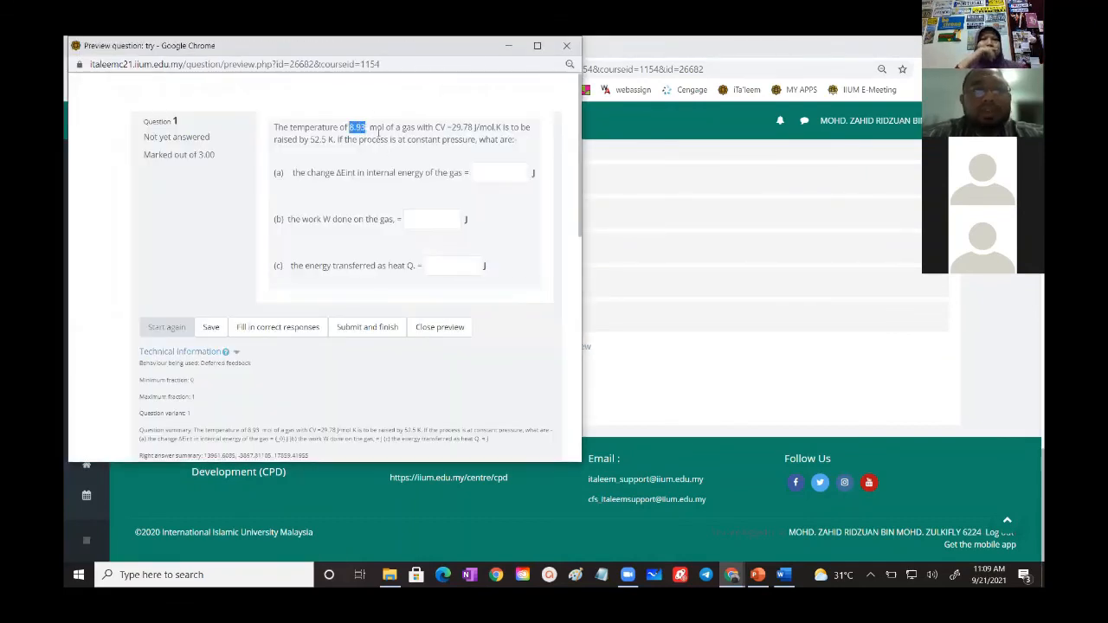
{"action": "left_click_drag", "start_coordinate": [451, 127], "coordinate": [474, 130]}
{"action": "left_click", "coordinate": [473, 130]}
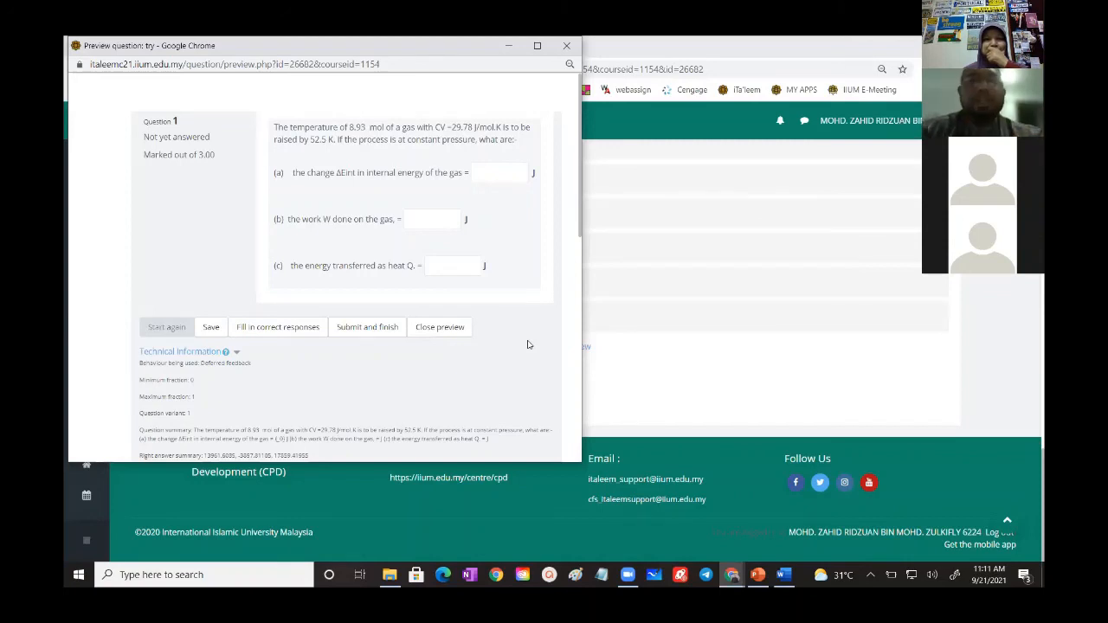
{"action": "left_click", "coordinate": [439, 327]}
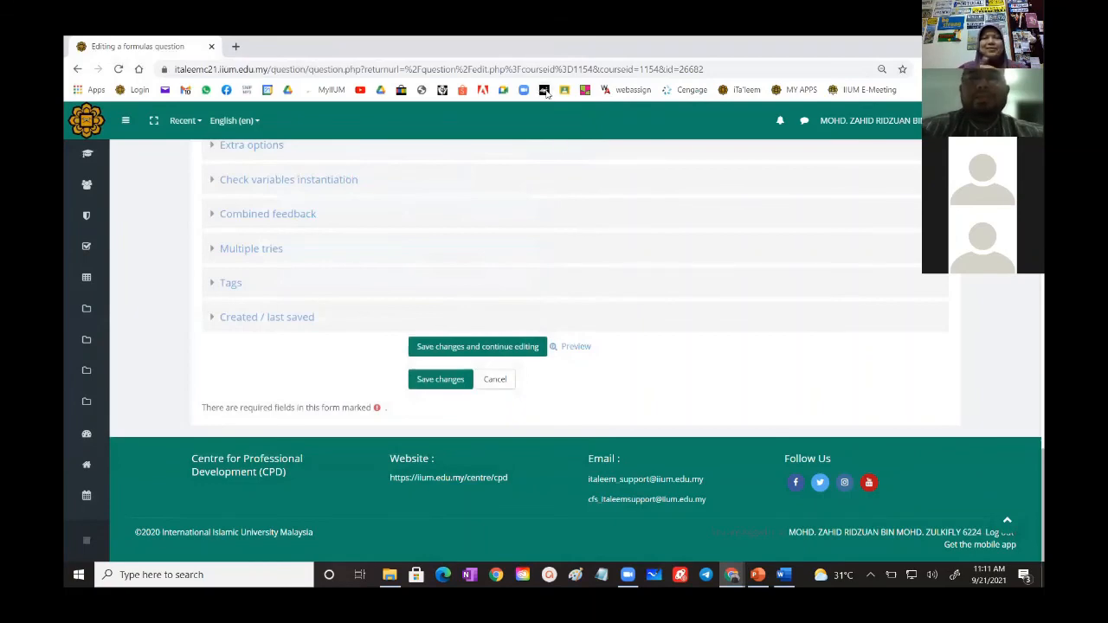